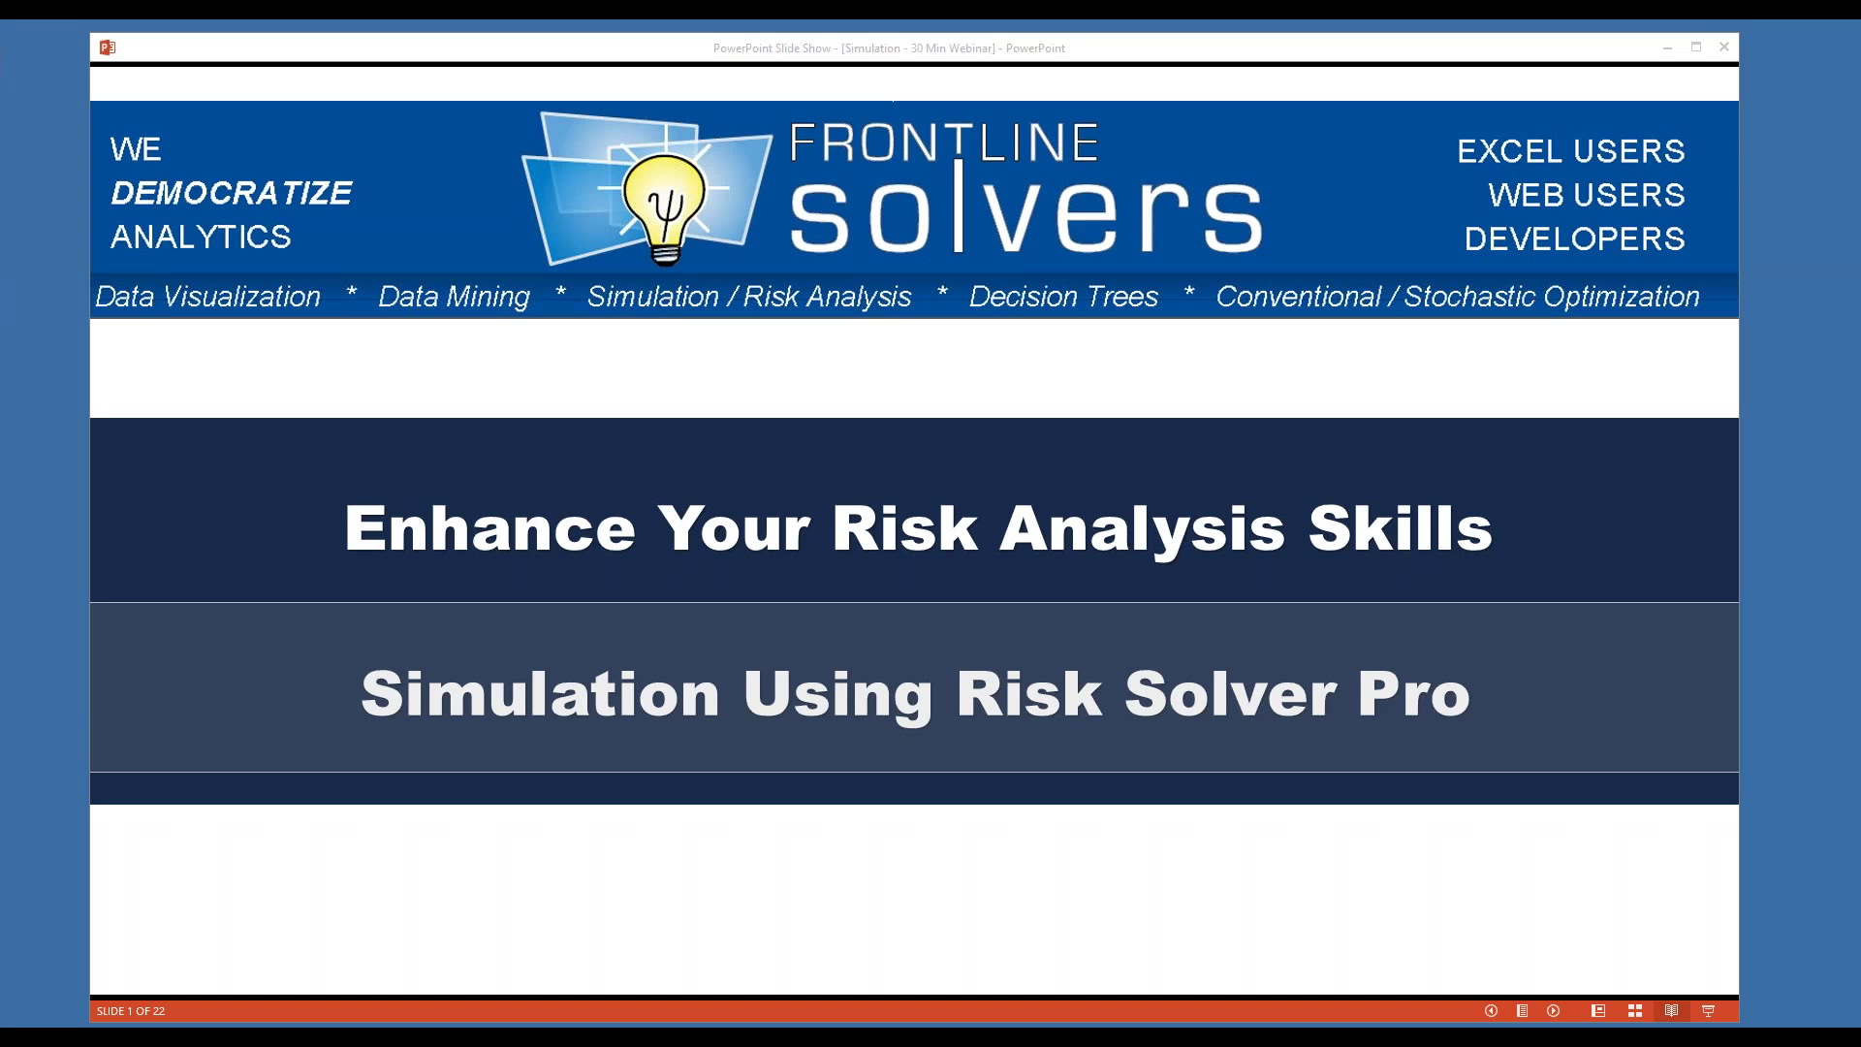
pyautogui.click(1437, 556)
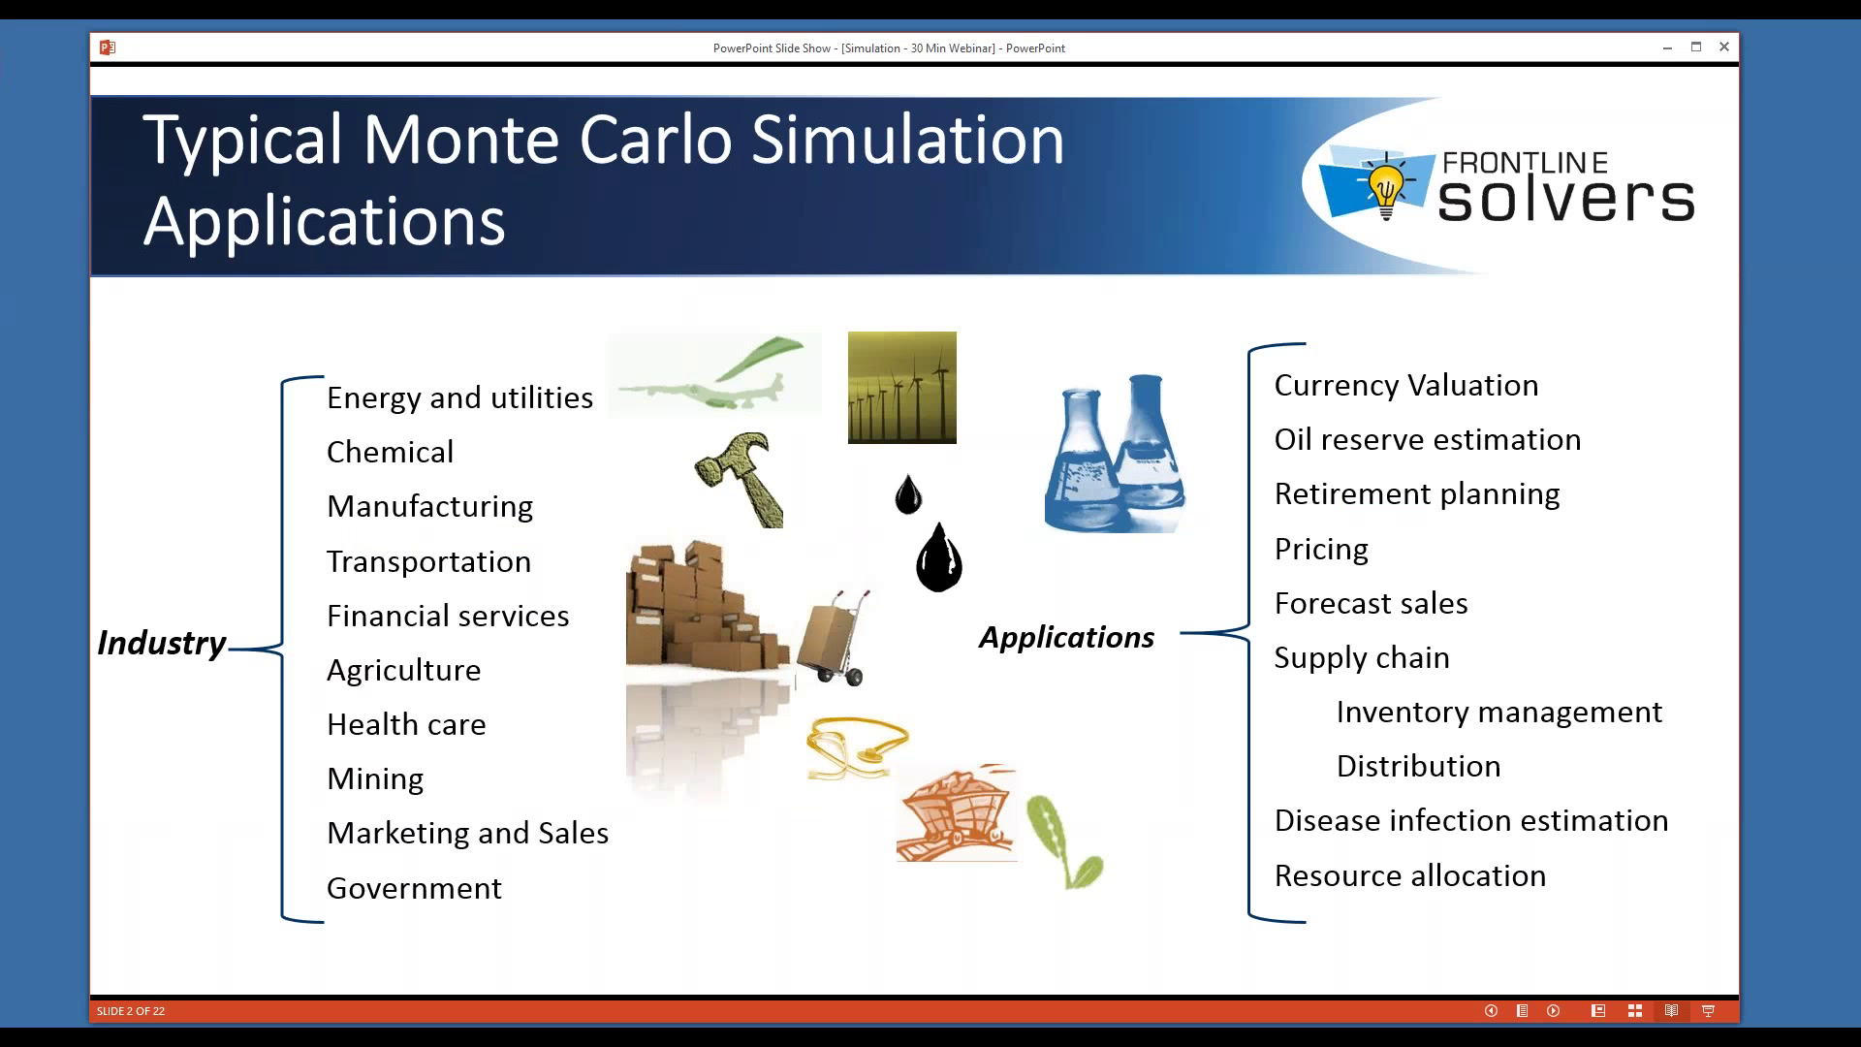
pyautogui.press('Right')
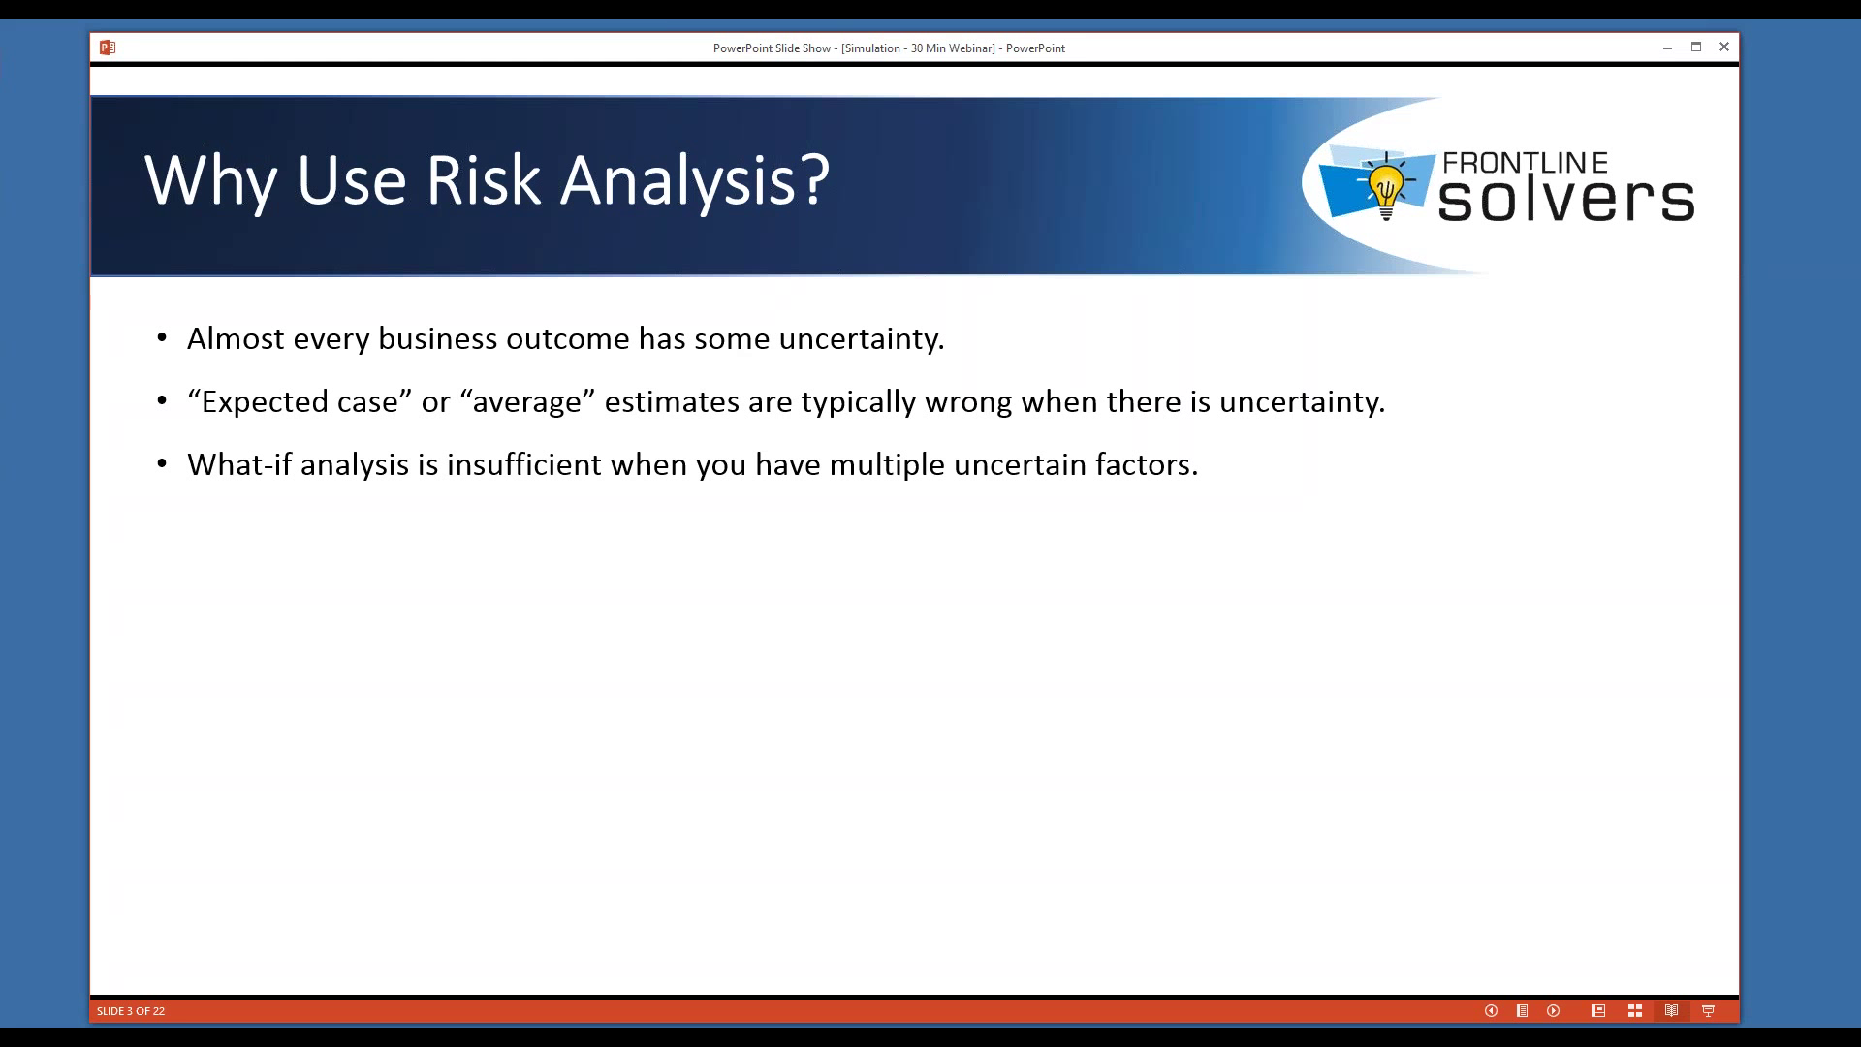
pyautogui.press('Right')
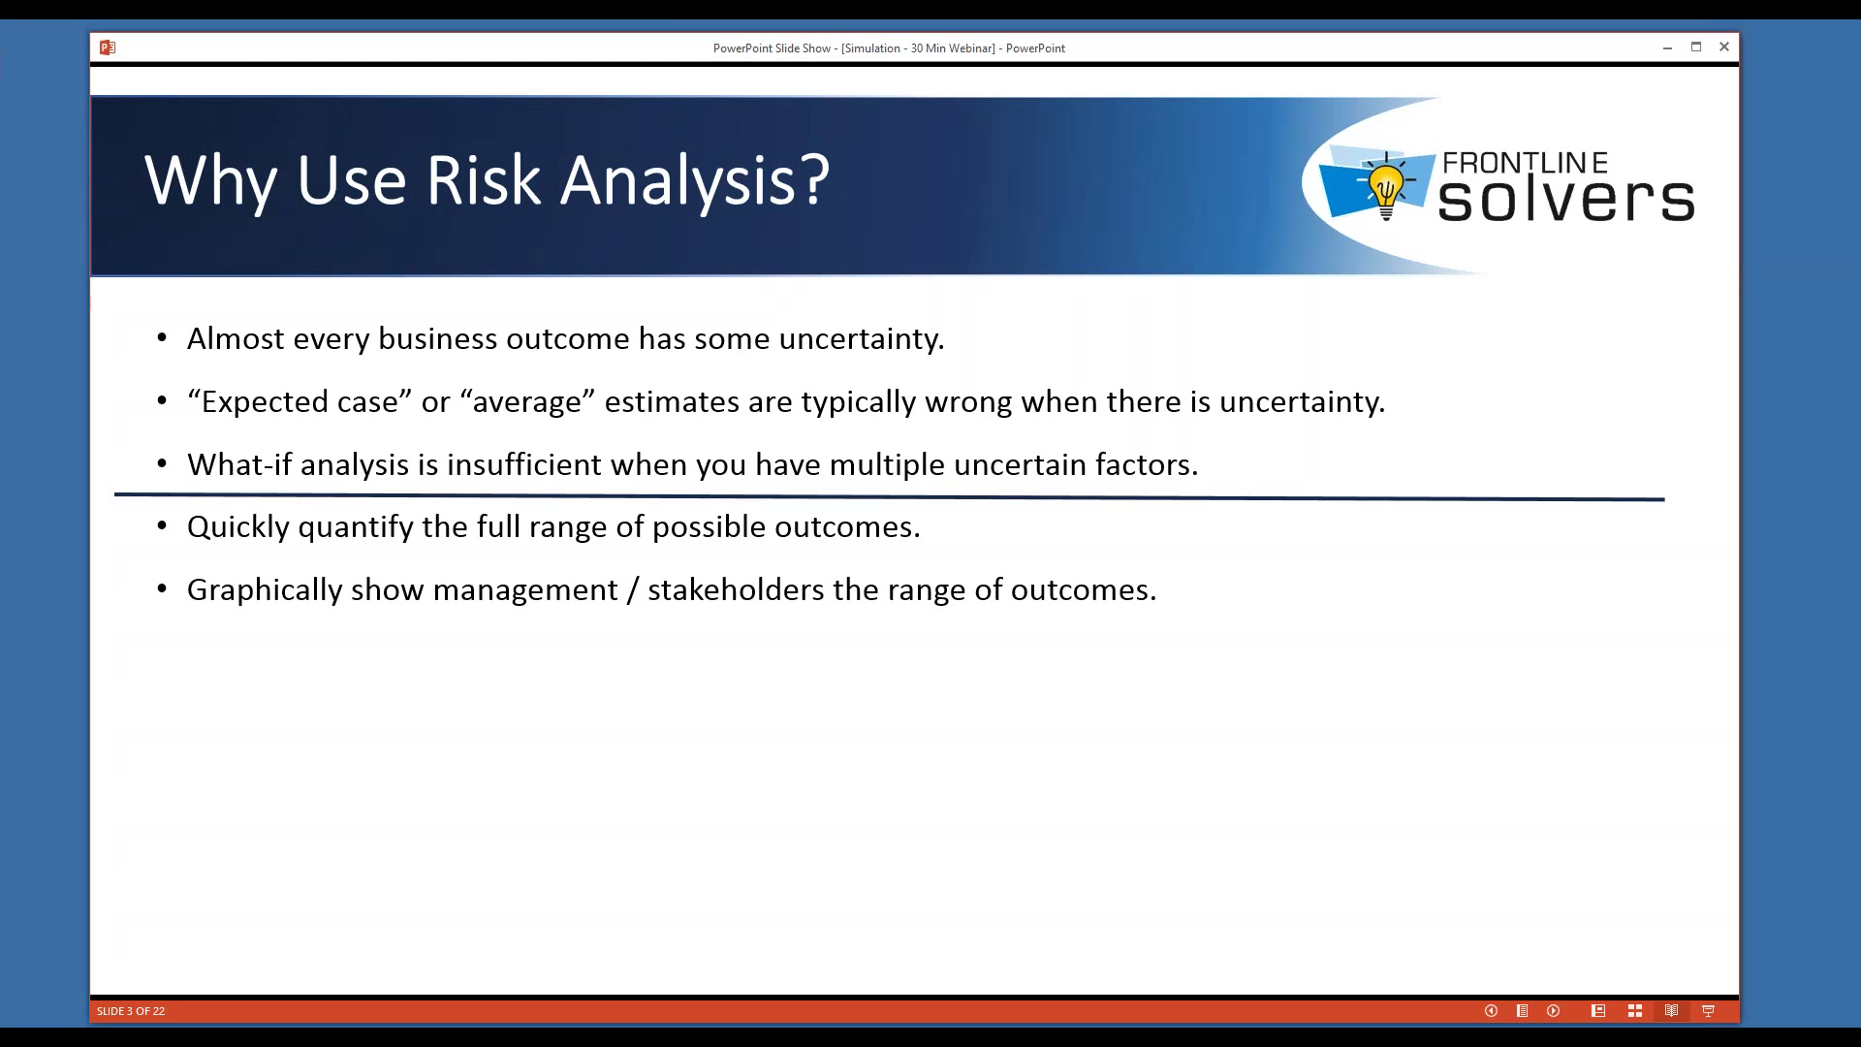
pyautogui.press('Right')
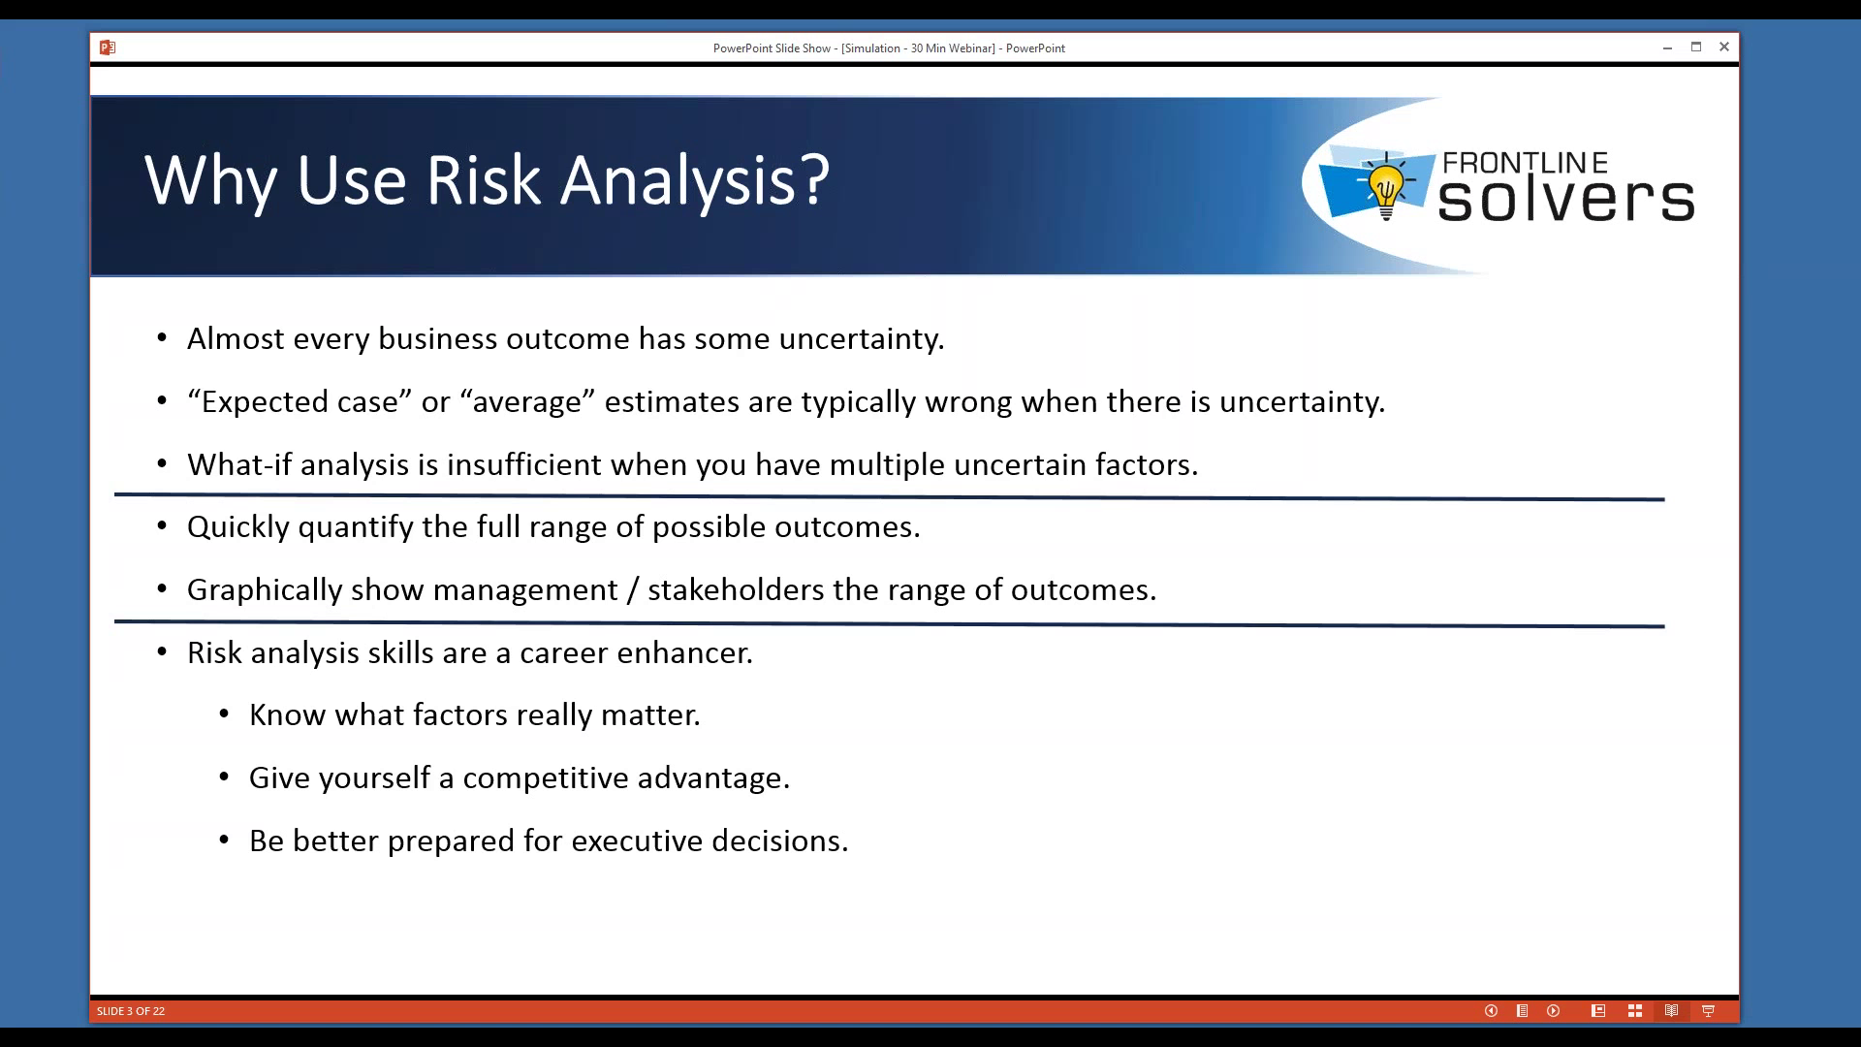
pyautogui.press('Right')
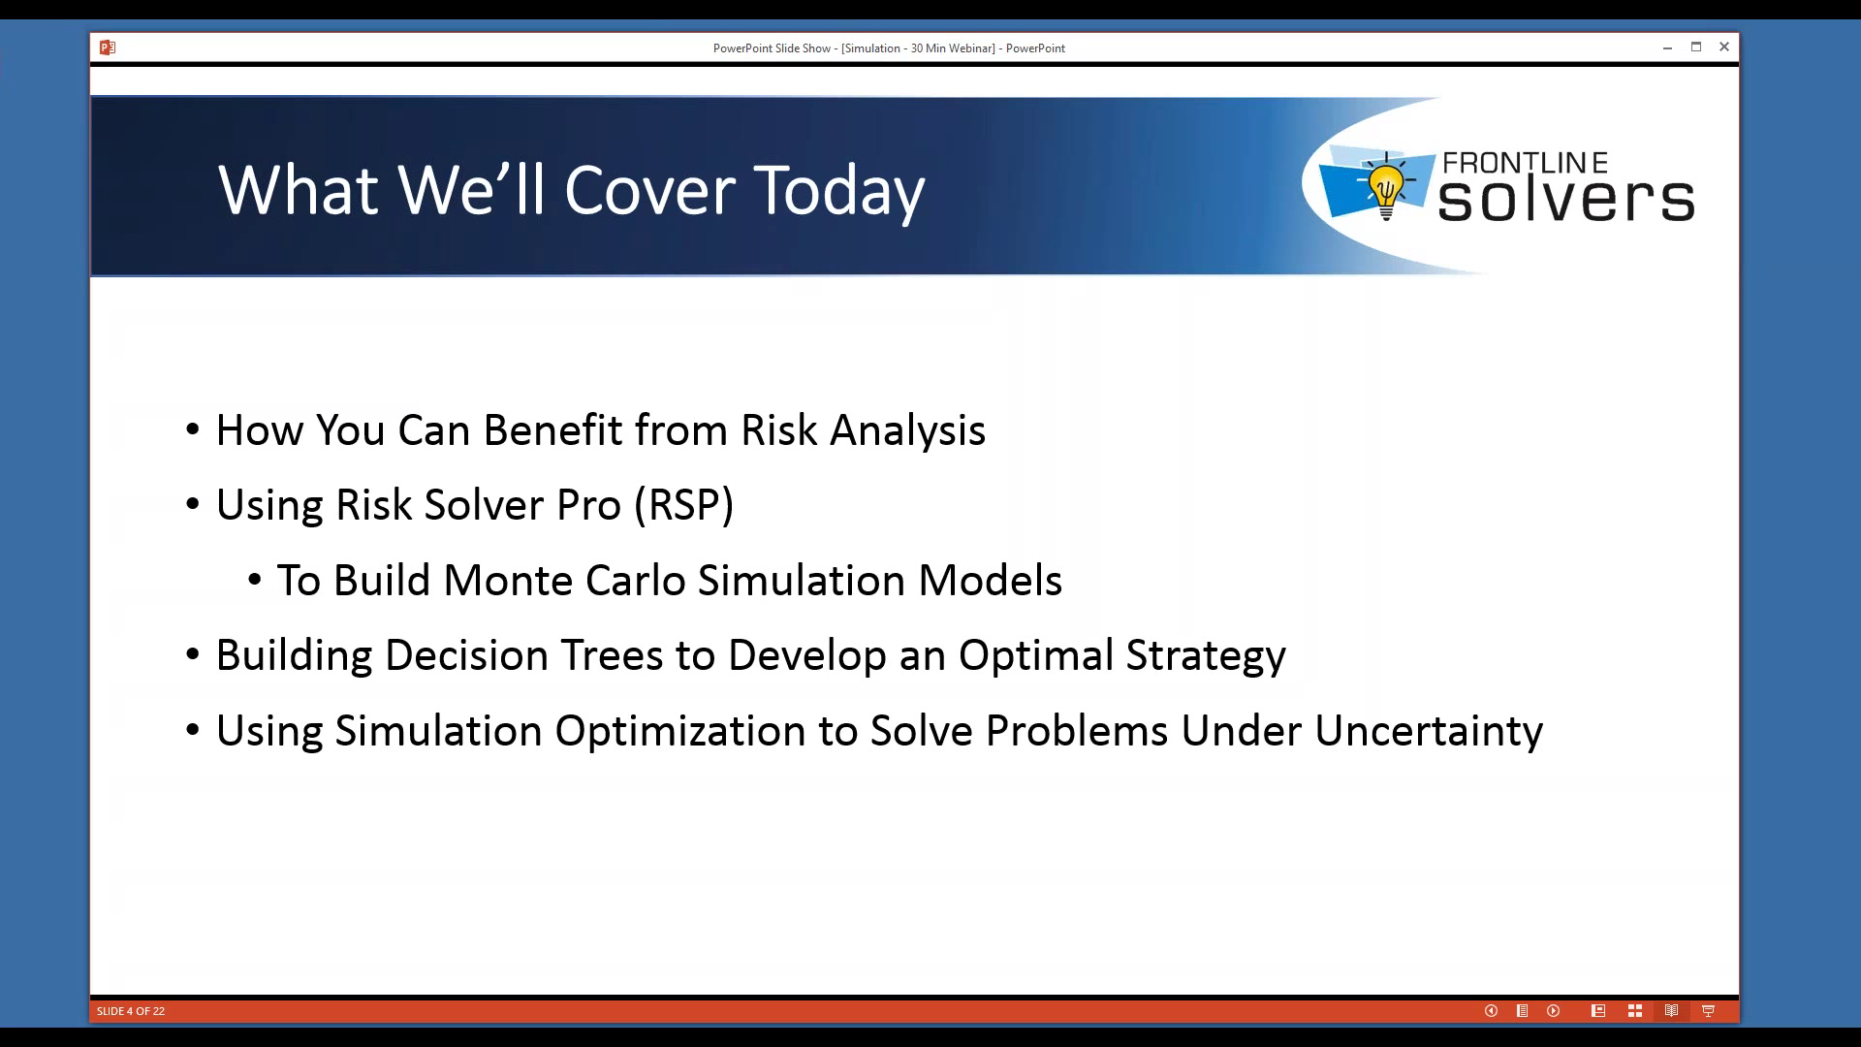
pyautogui.press('Right')
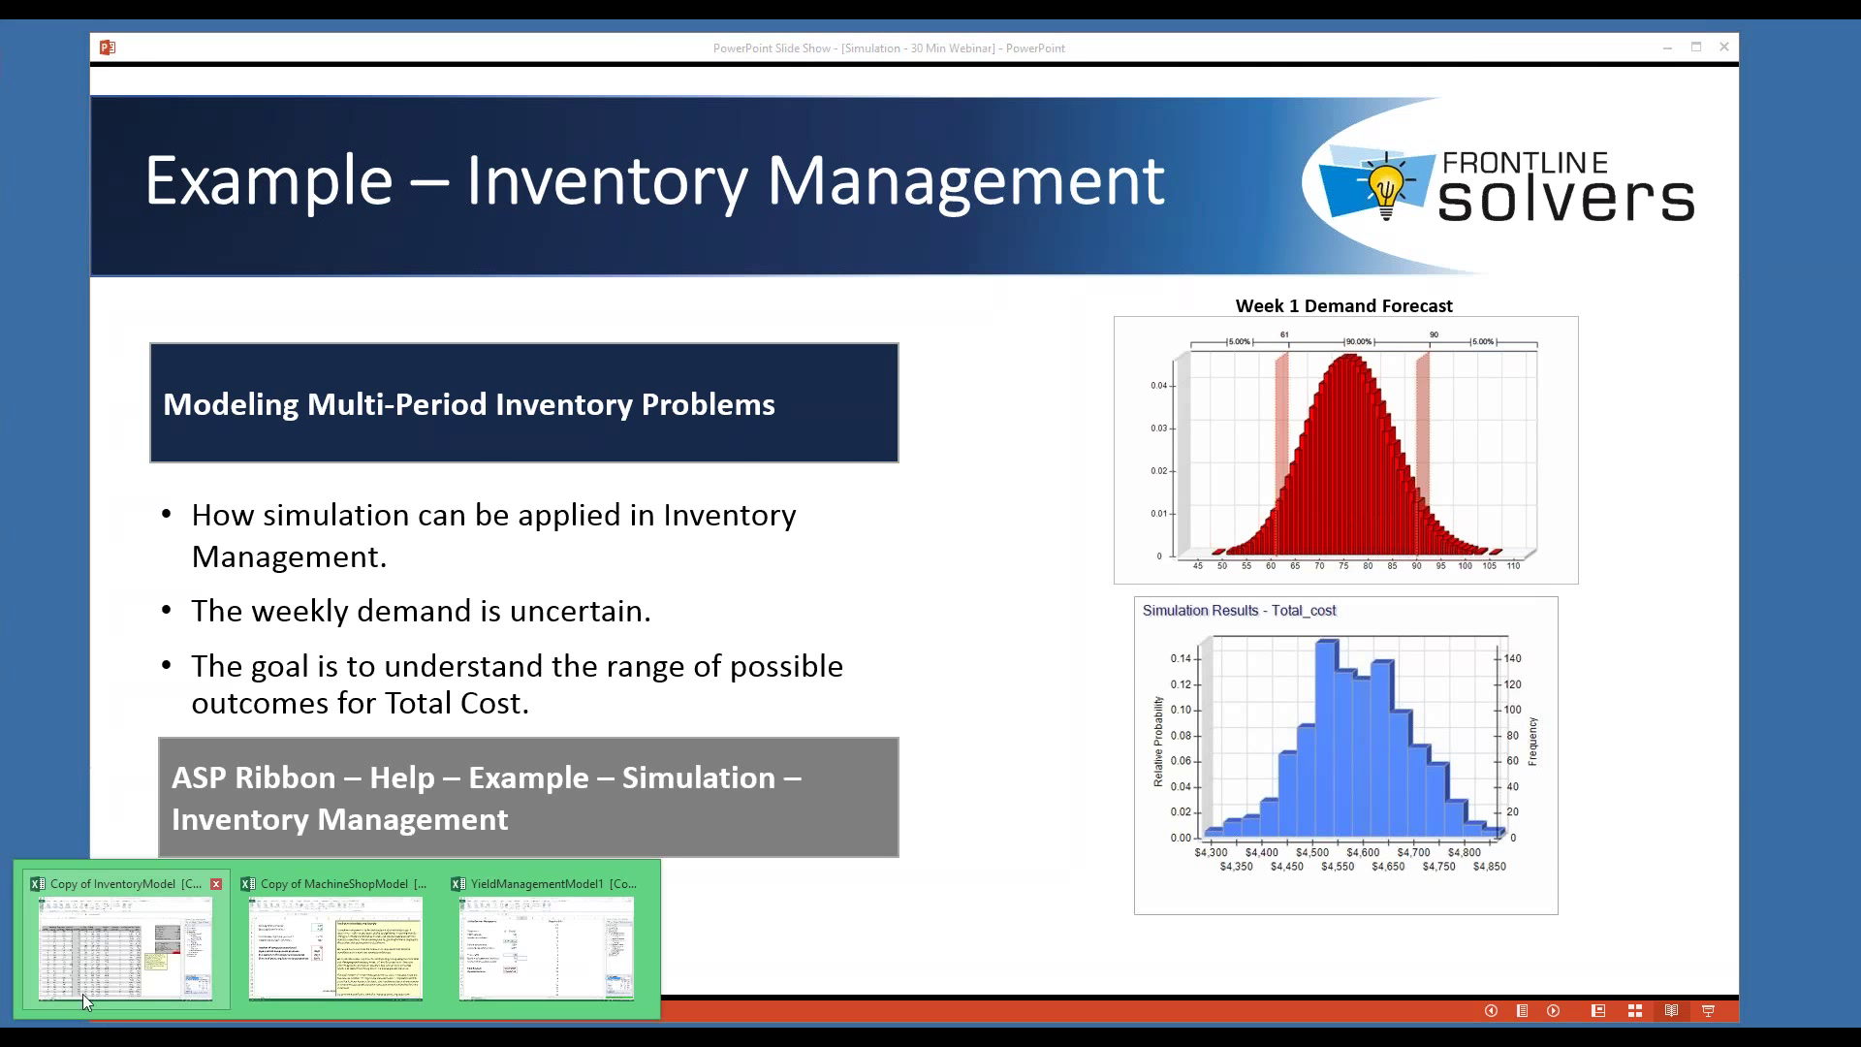
# Switch to the Copy of InventoryModel workbook in Excel and enlarge its window to cover the slide show
pyautogui.click(84, 992)
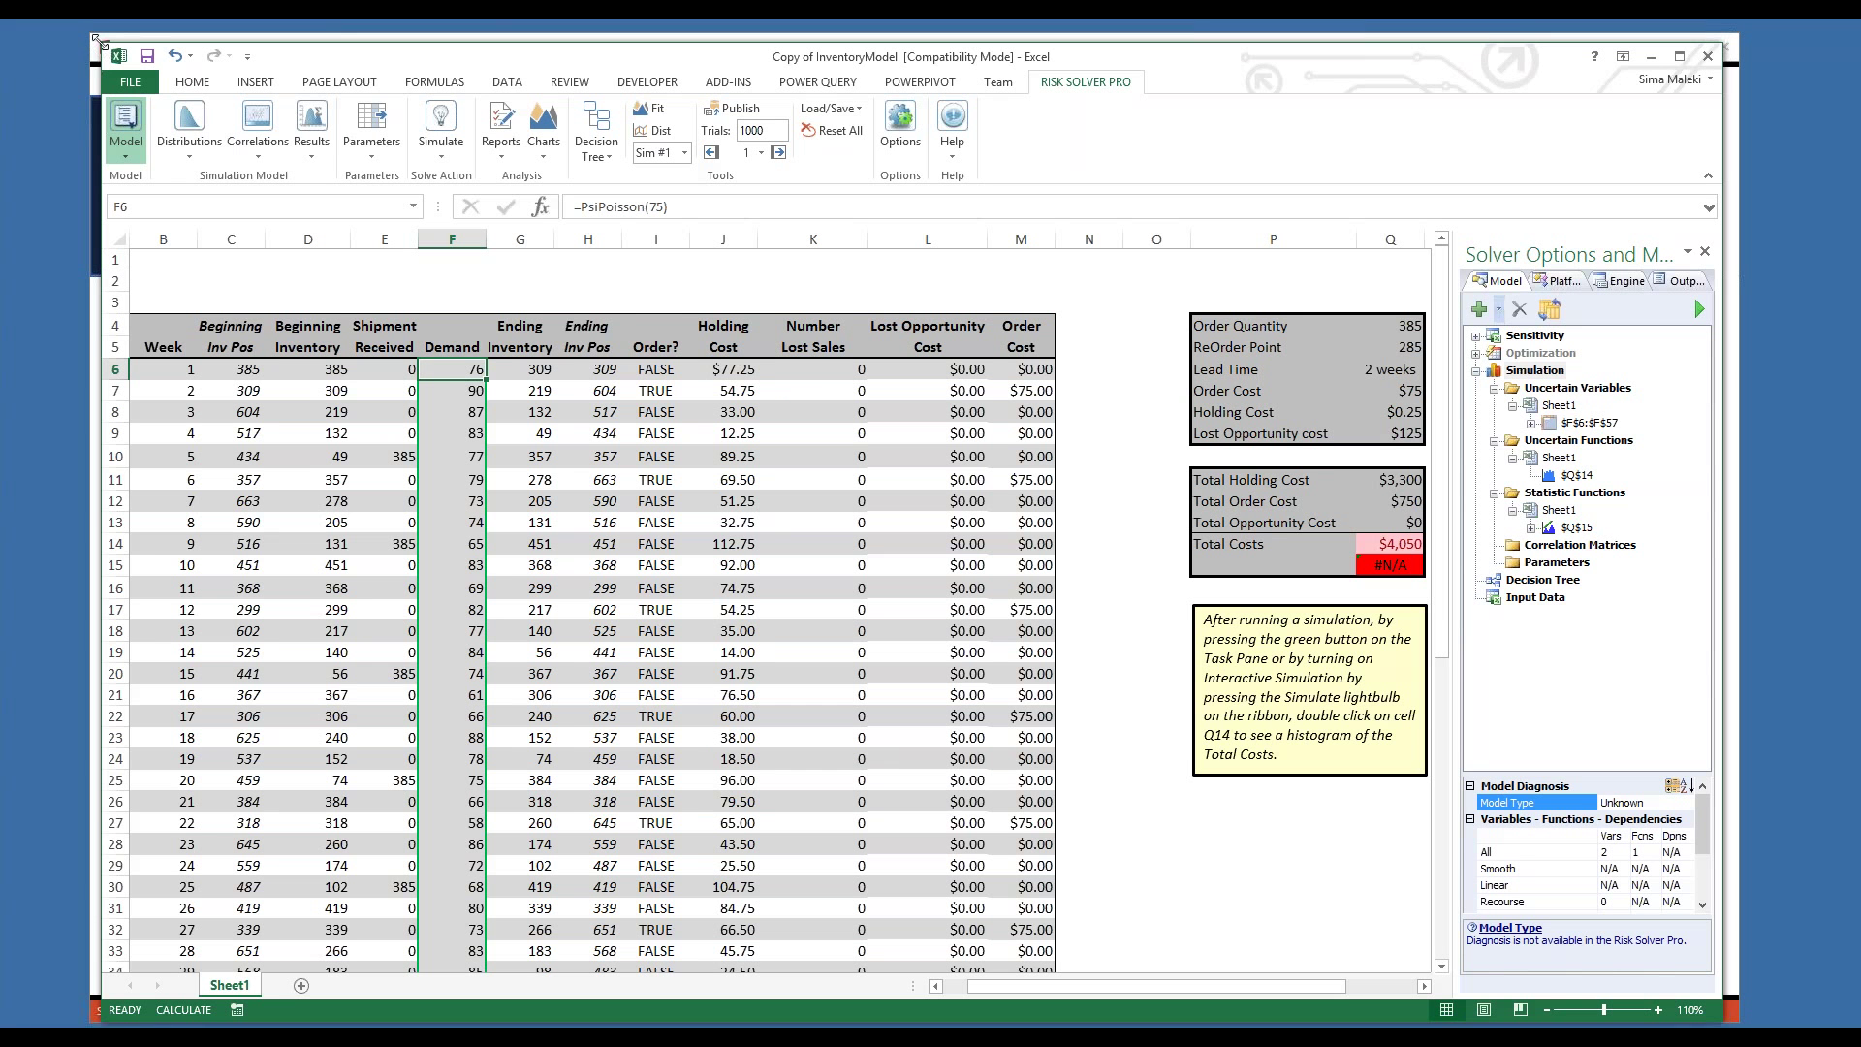
pyautogui.moveTo(97, 40); pyautogui.dragTo(80, 26)
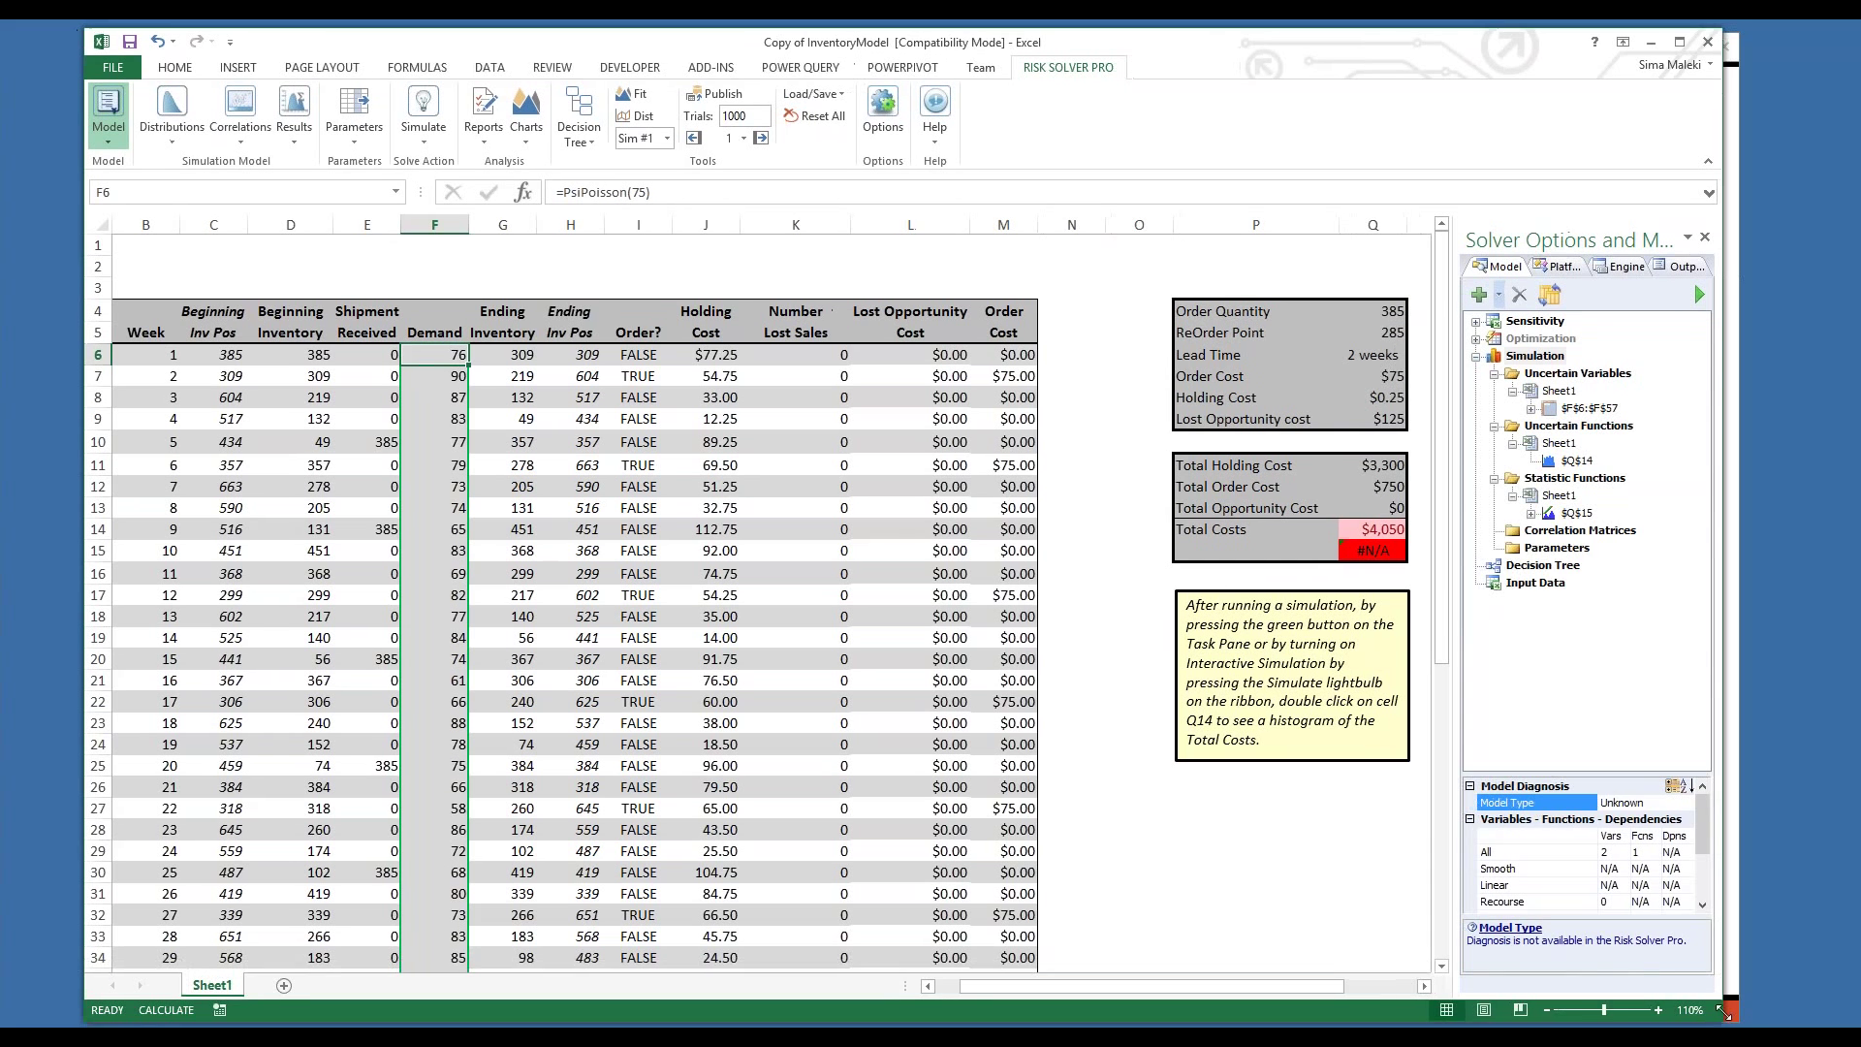
pyautogui.moveTo(1723, 1011); pyautogui.dragTo(1749, 1017)
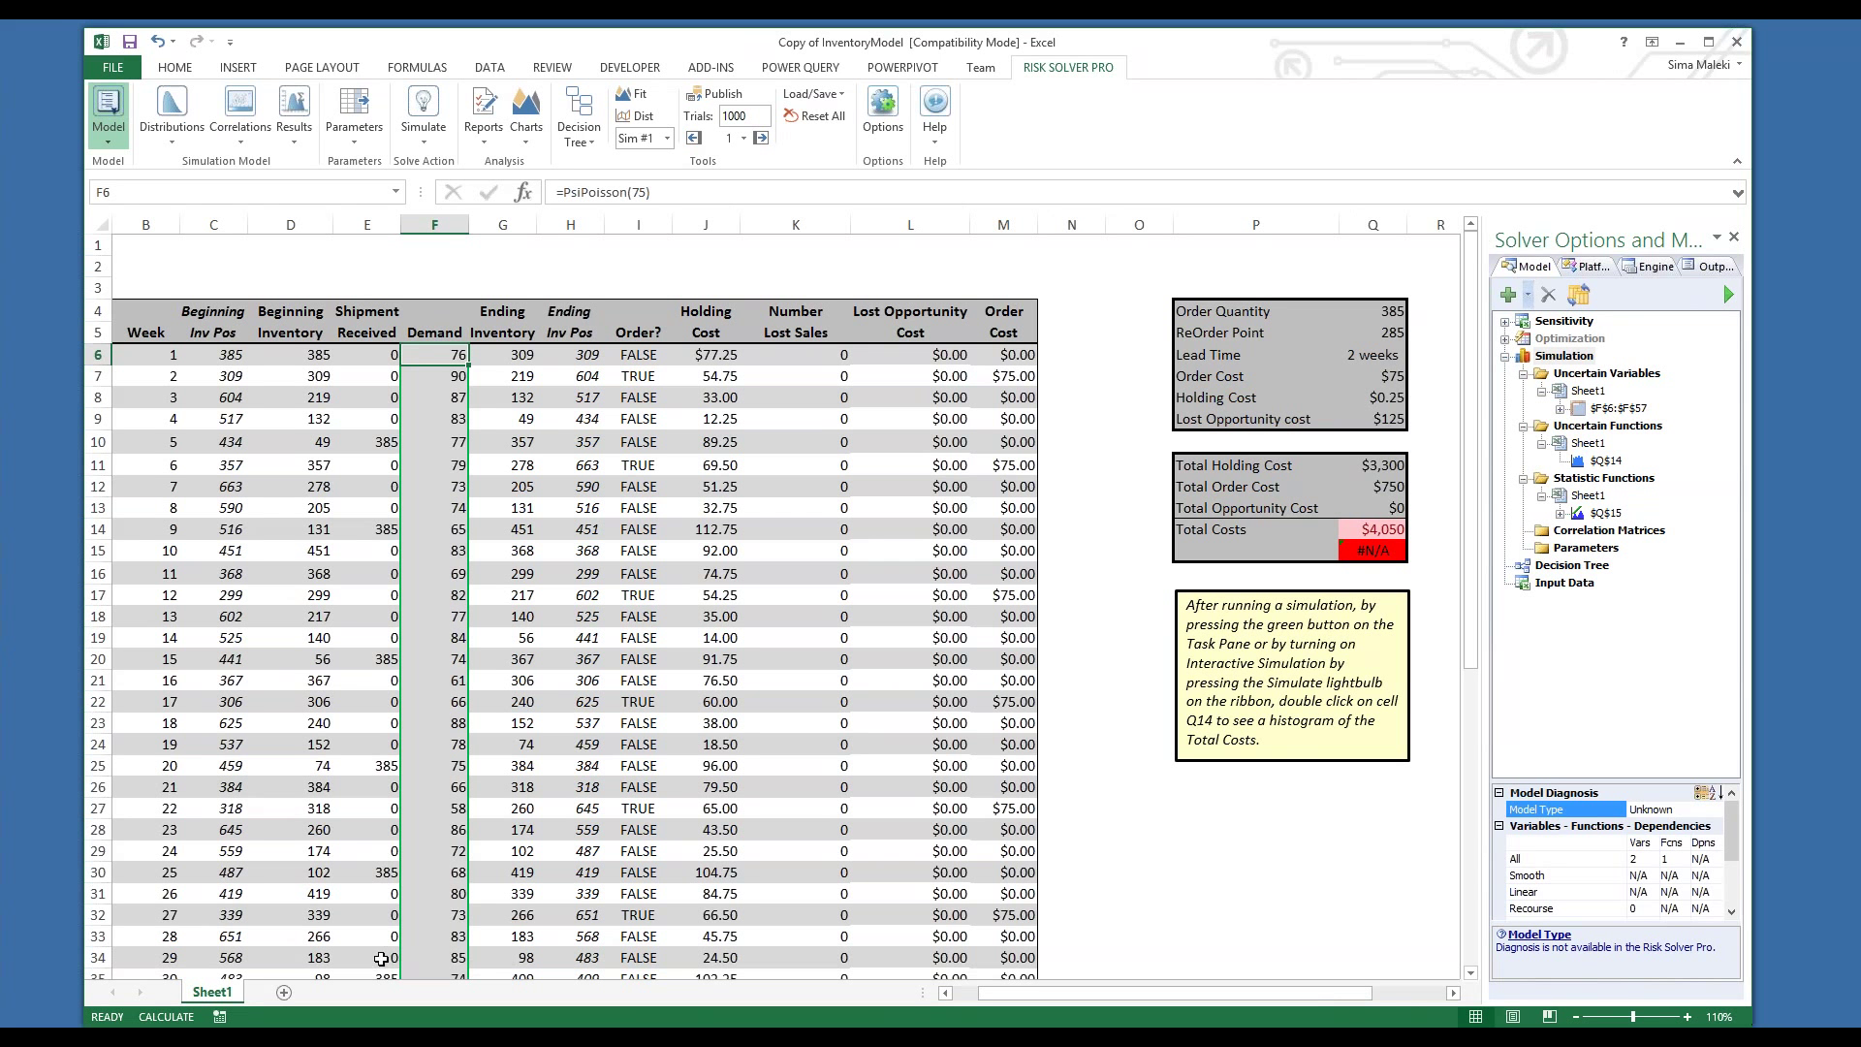
# Inspect the week 1 cells for beginning inventory position and demand to see the formulas behind them
pyautogui.click(171, 354)
pyautogui.click(241, 353)
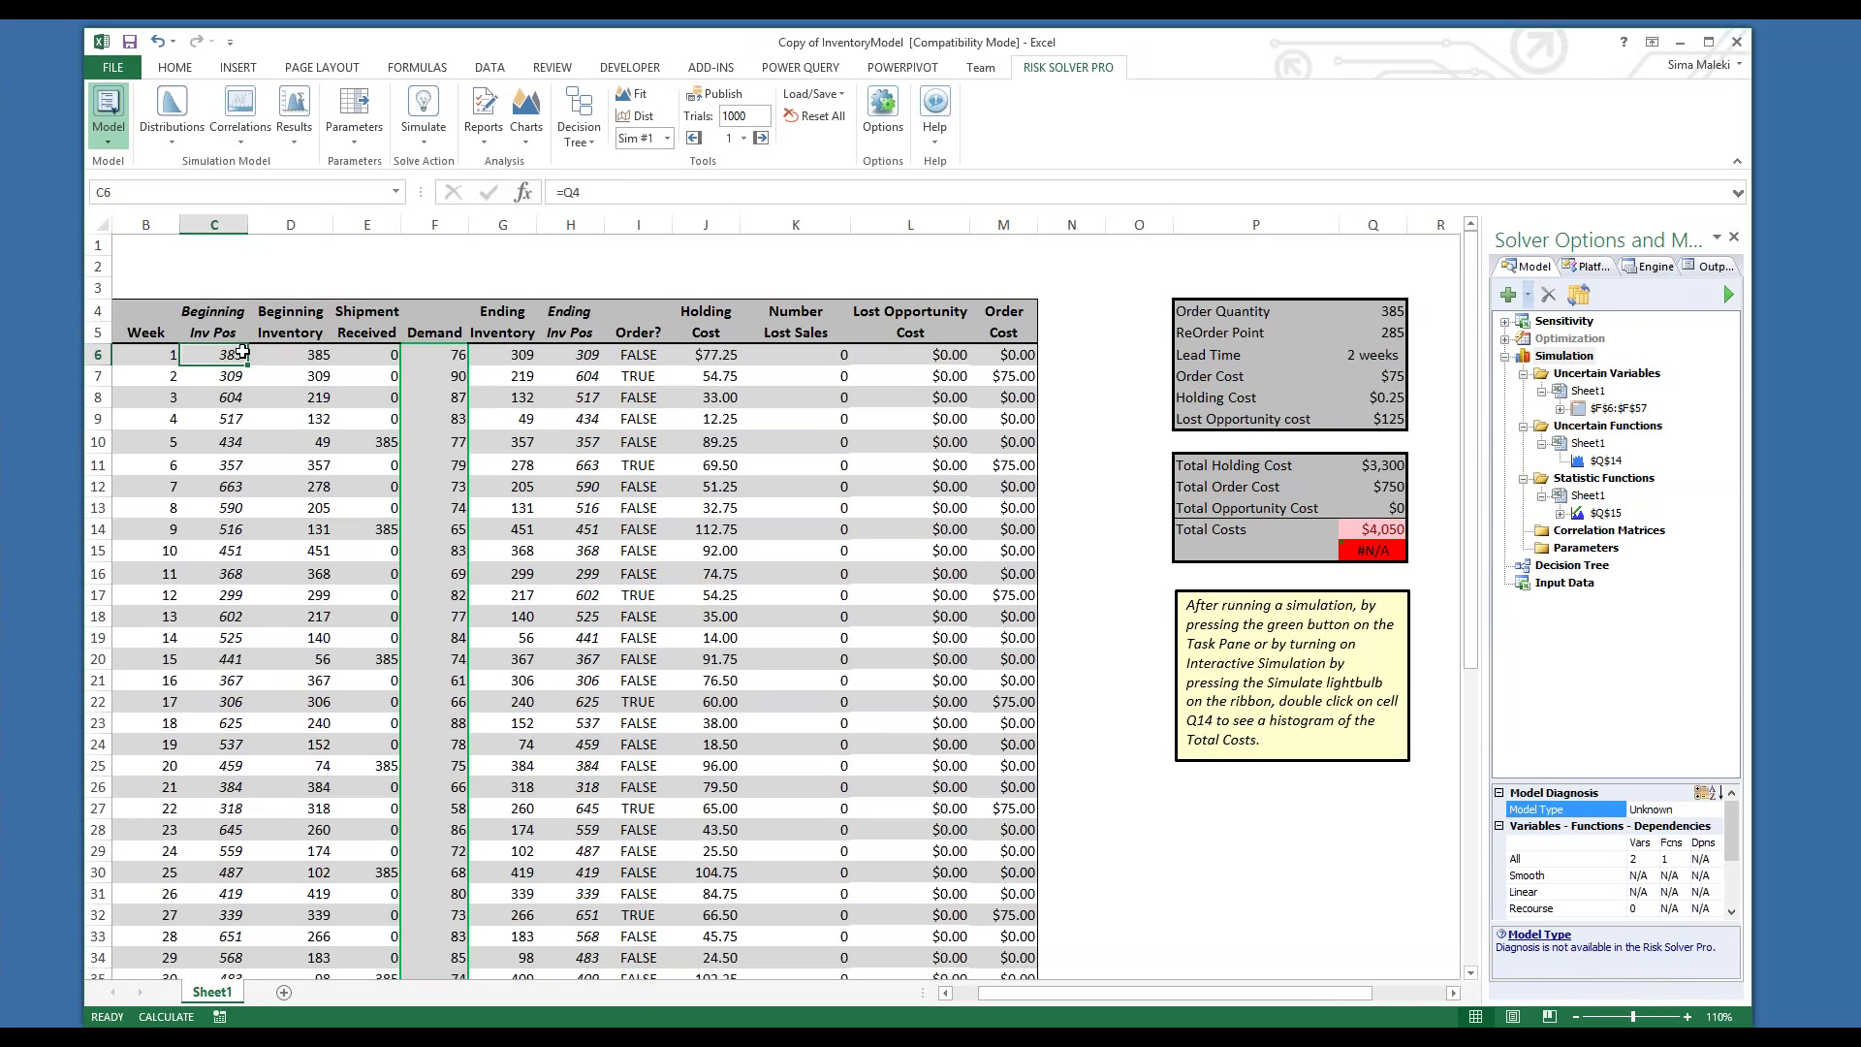
pyautogui.click(450, 354)
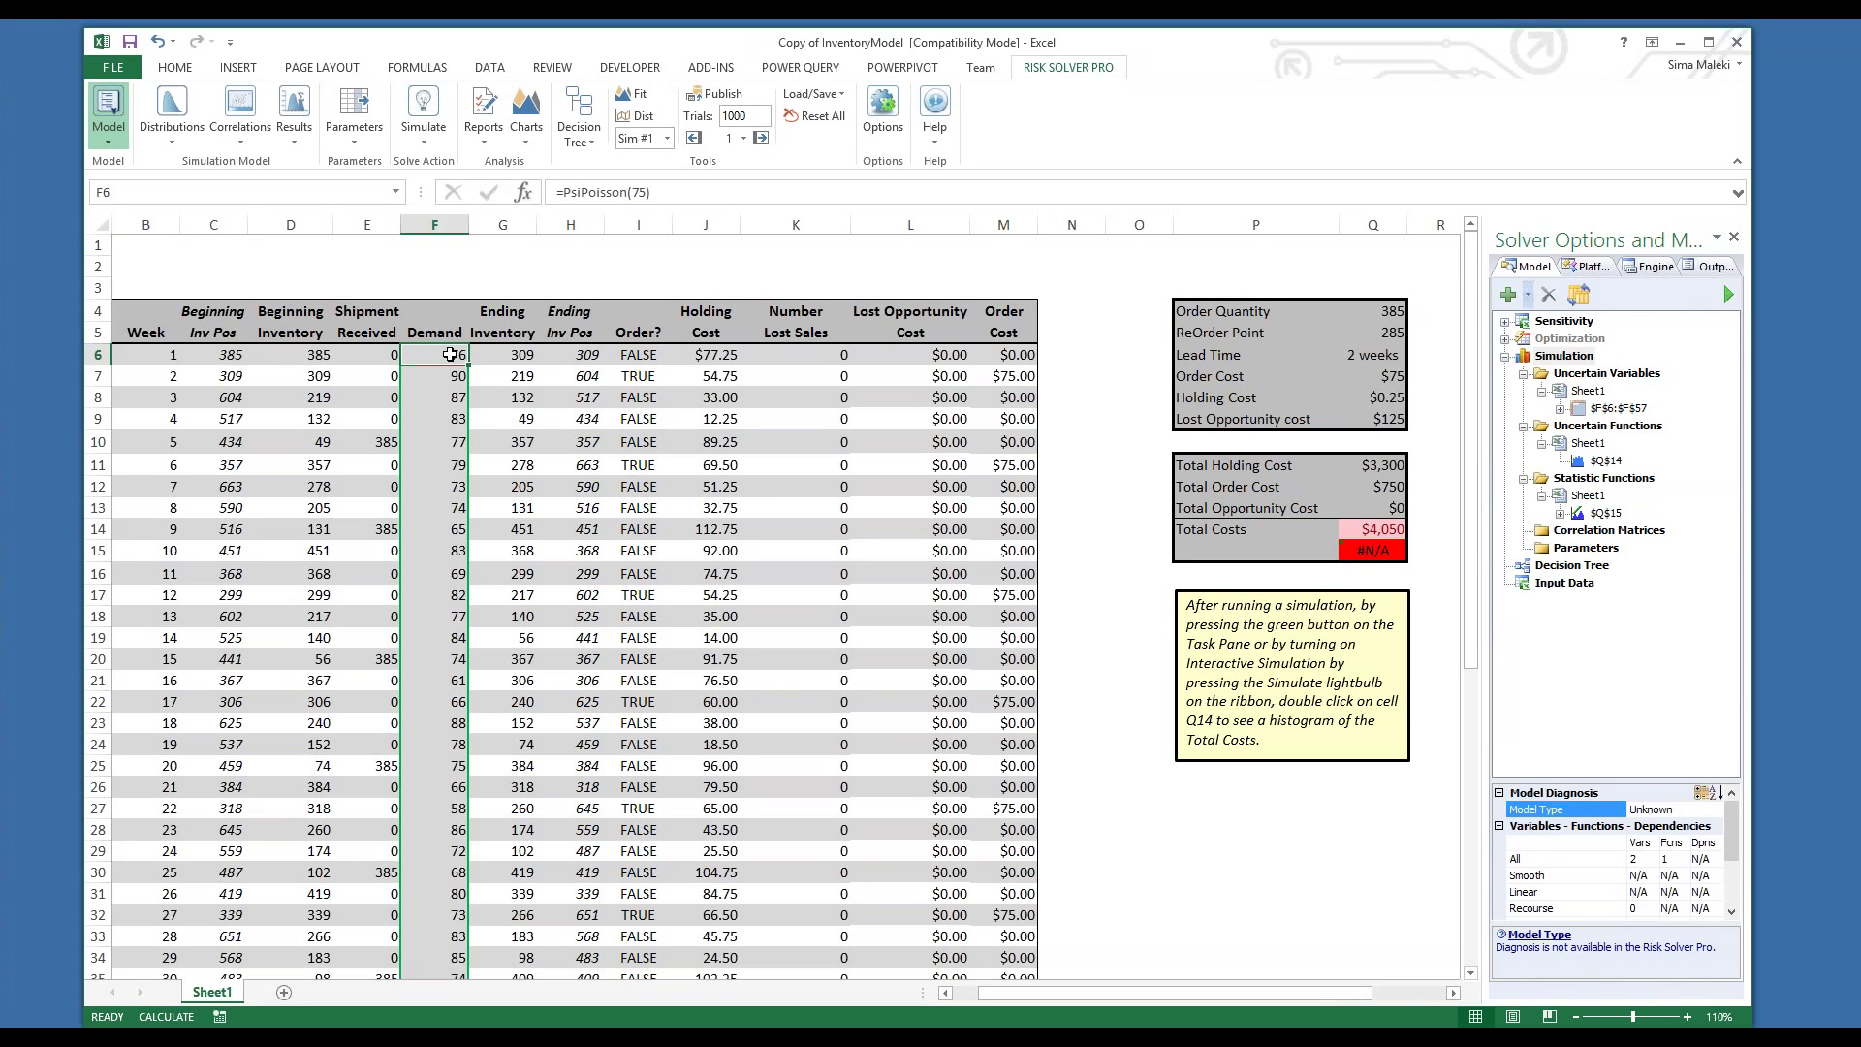
# Open the uncertain variable chart of the week 1 demand cell F6 and view its CDF with the distribution parameters
pyautogui.doubleClick(451, 355)
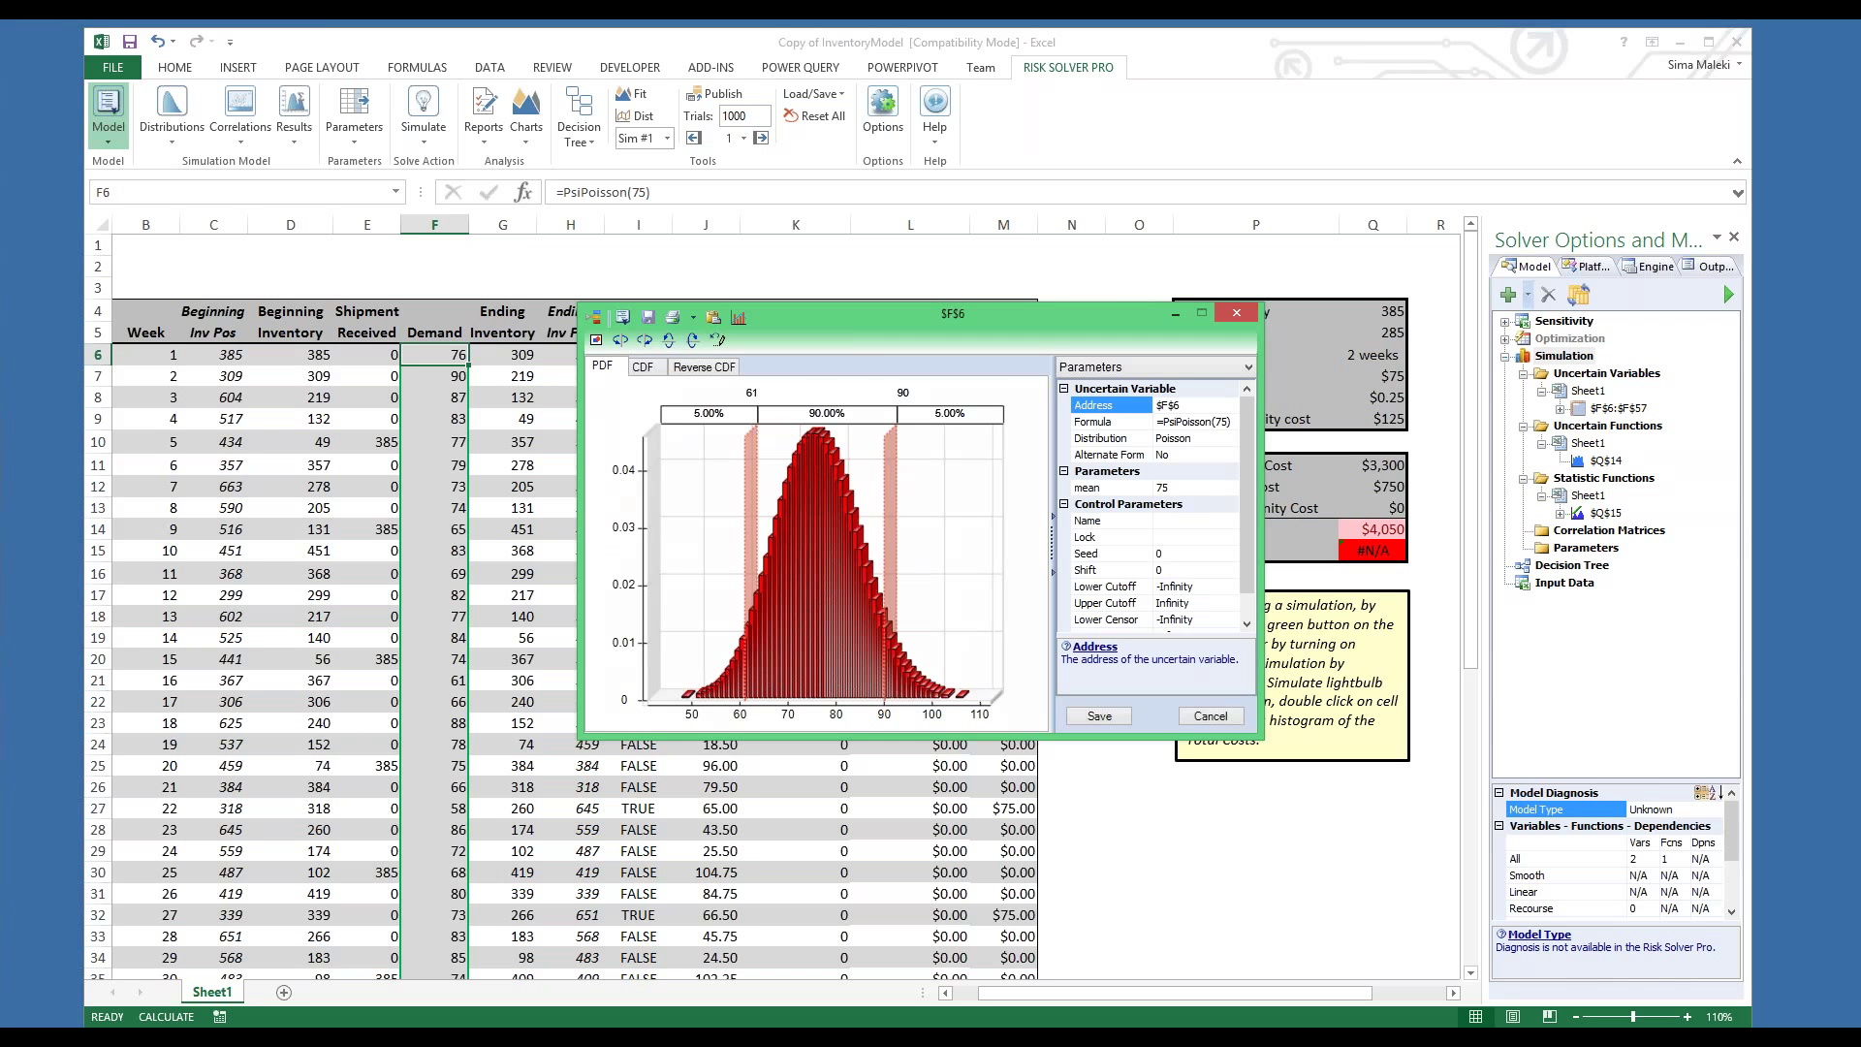
pyautogui.click(645, 368)
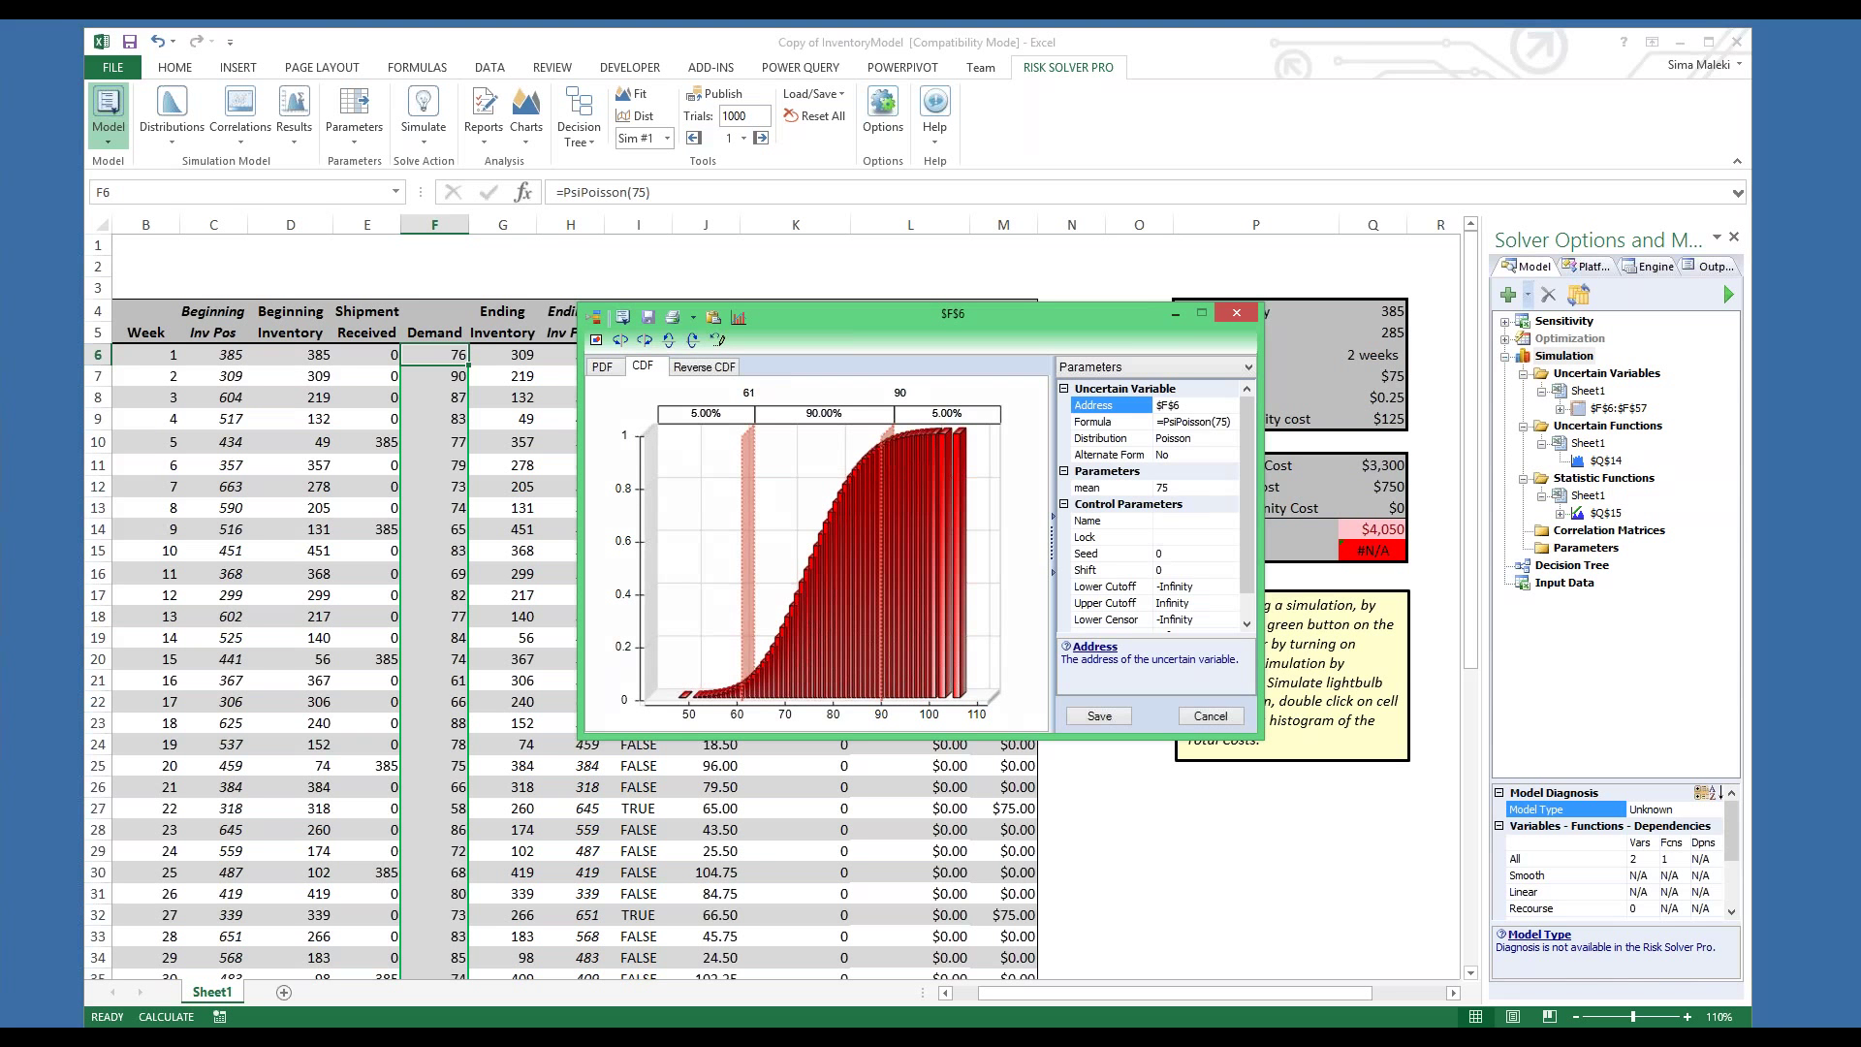
pyautogui.click(1245, 370)
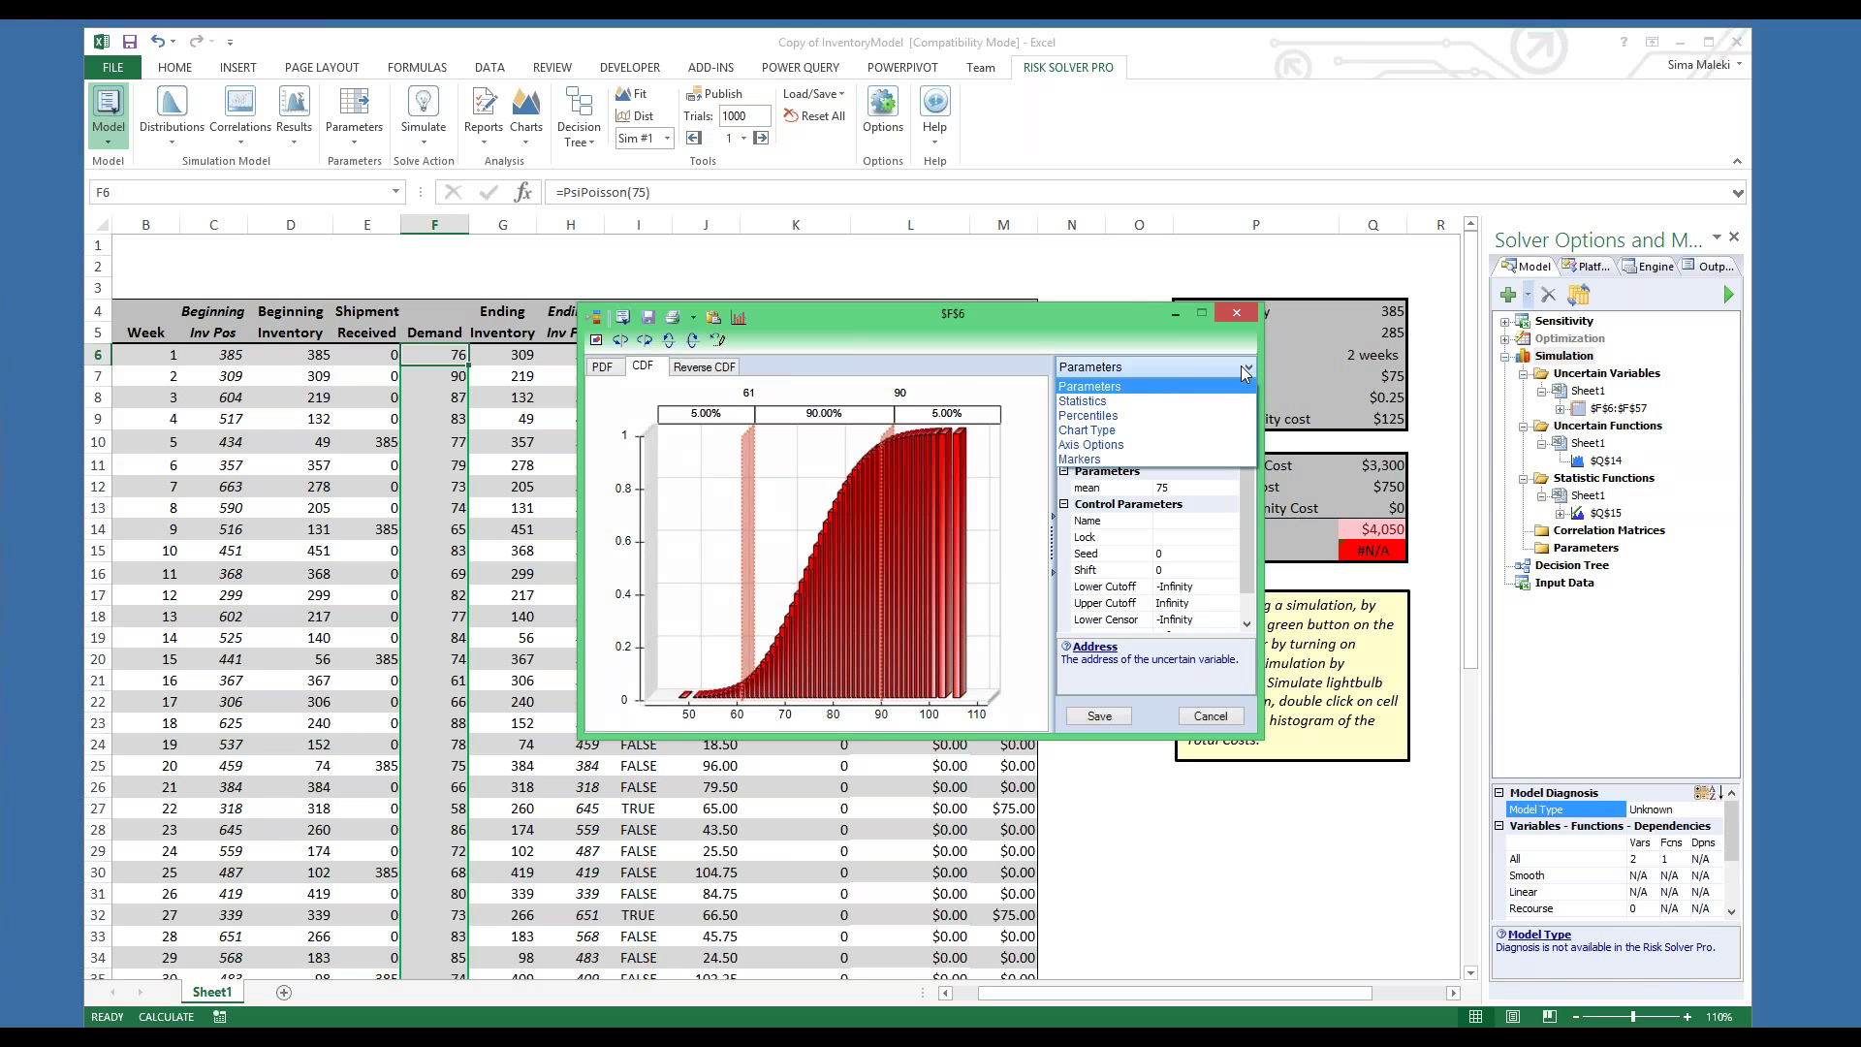
pyautogui.click(1202, 389)
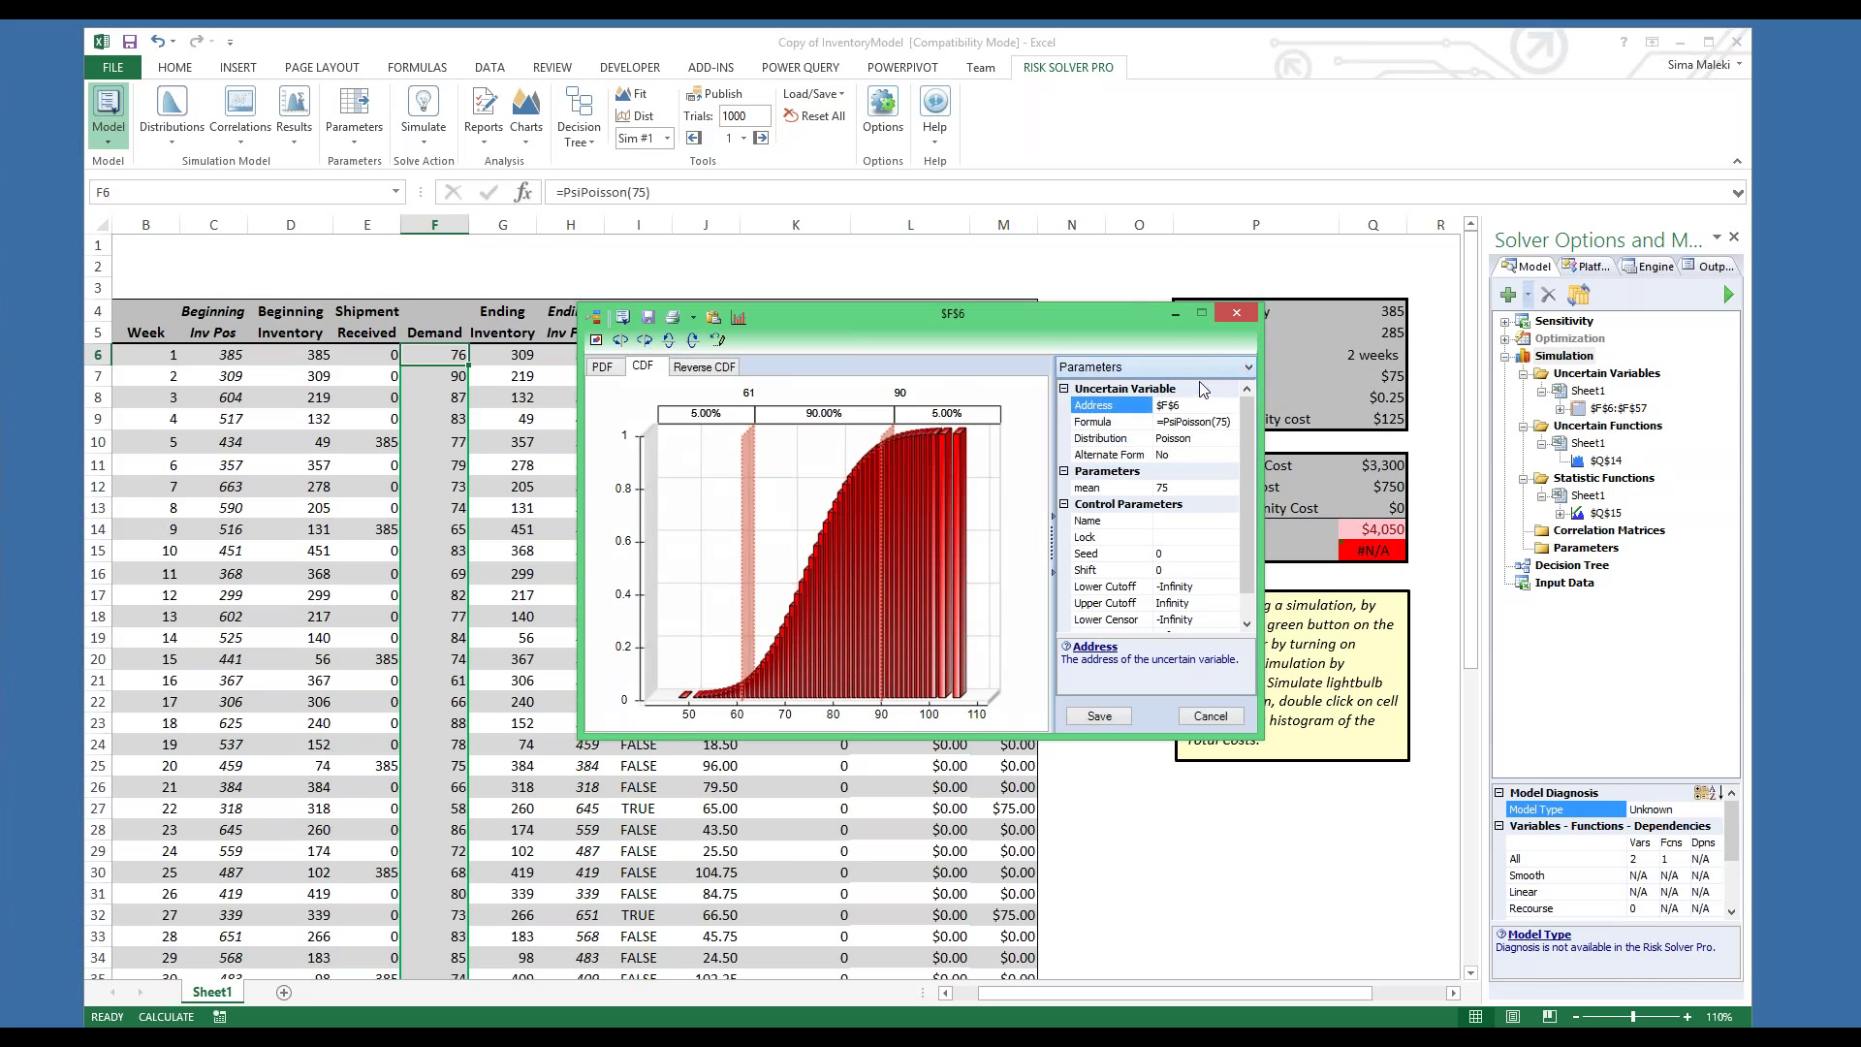
# View the statistics and percentiles of the week 1 demand distribution and close its chart without saving
pyautogui.click(1248, 366)
pyautogui.click(1185, 399)
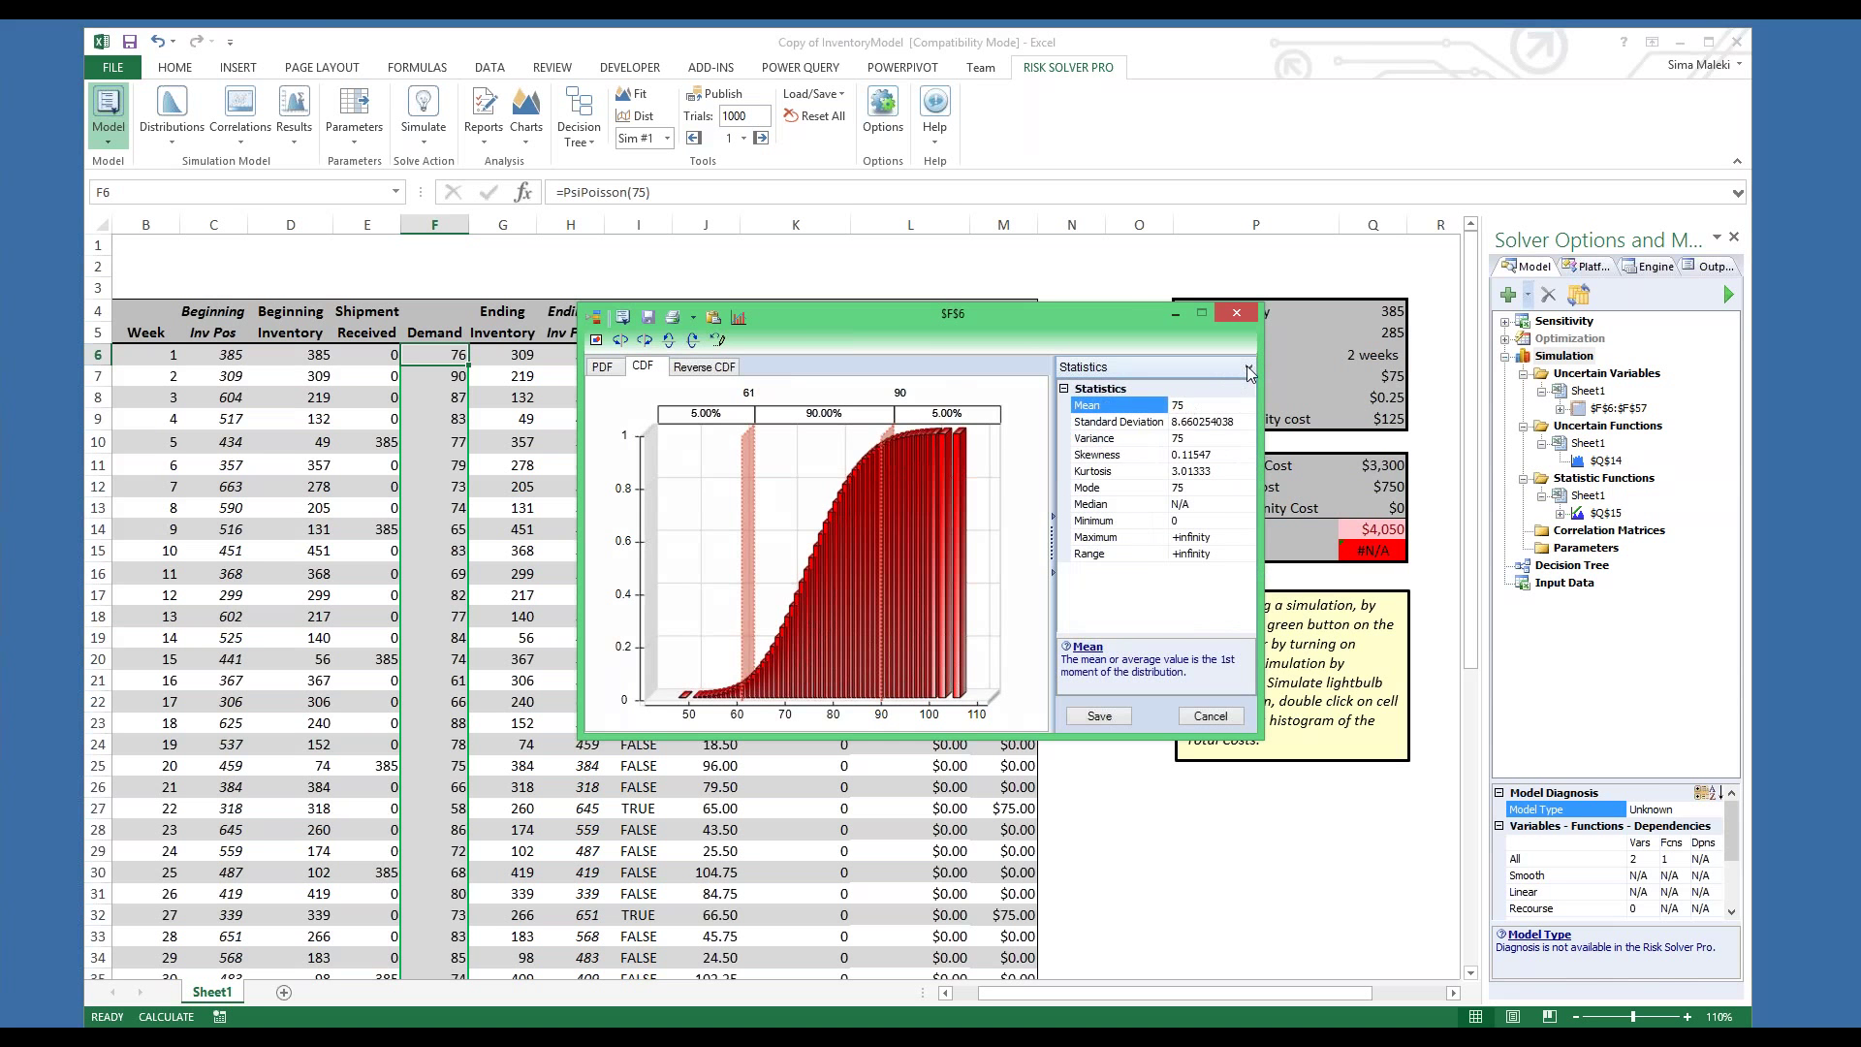
pyautogui.click(1249, 367)
pyautogui.click(1184, 416)
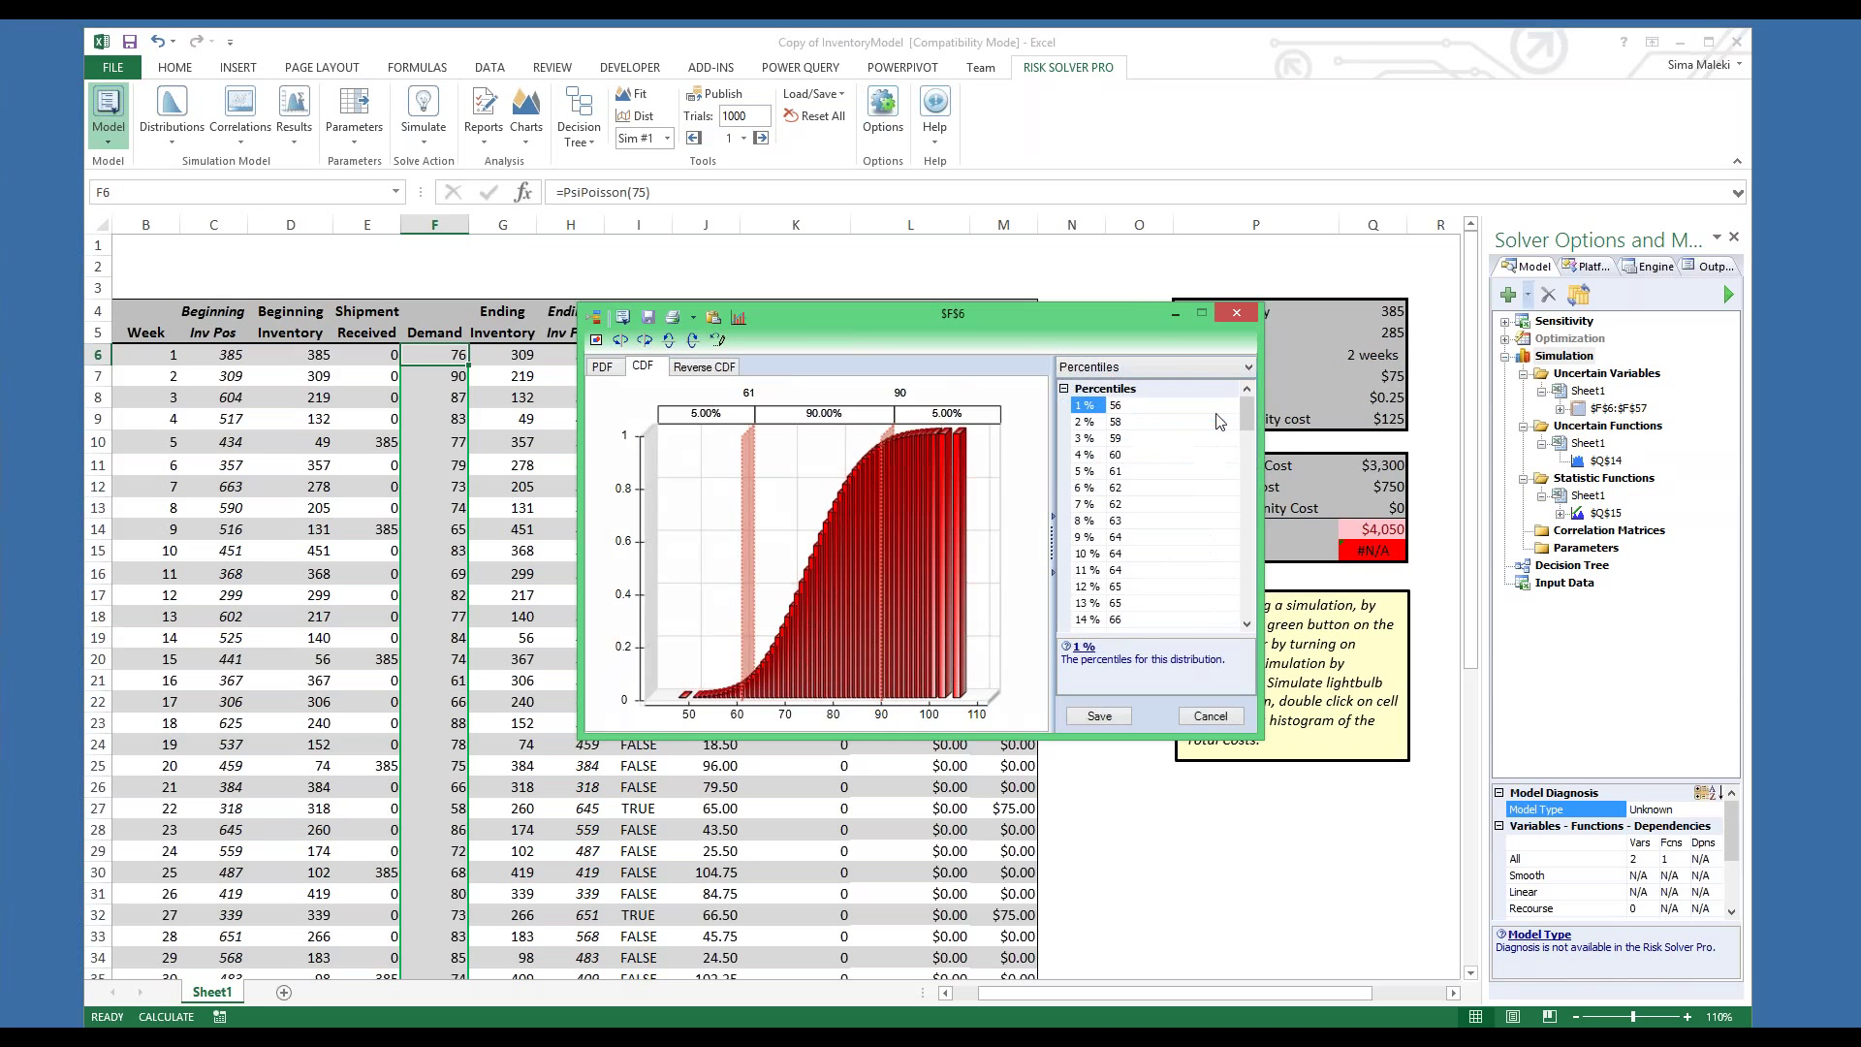
pyautogui.click(1249, 366)
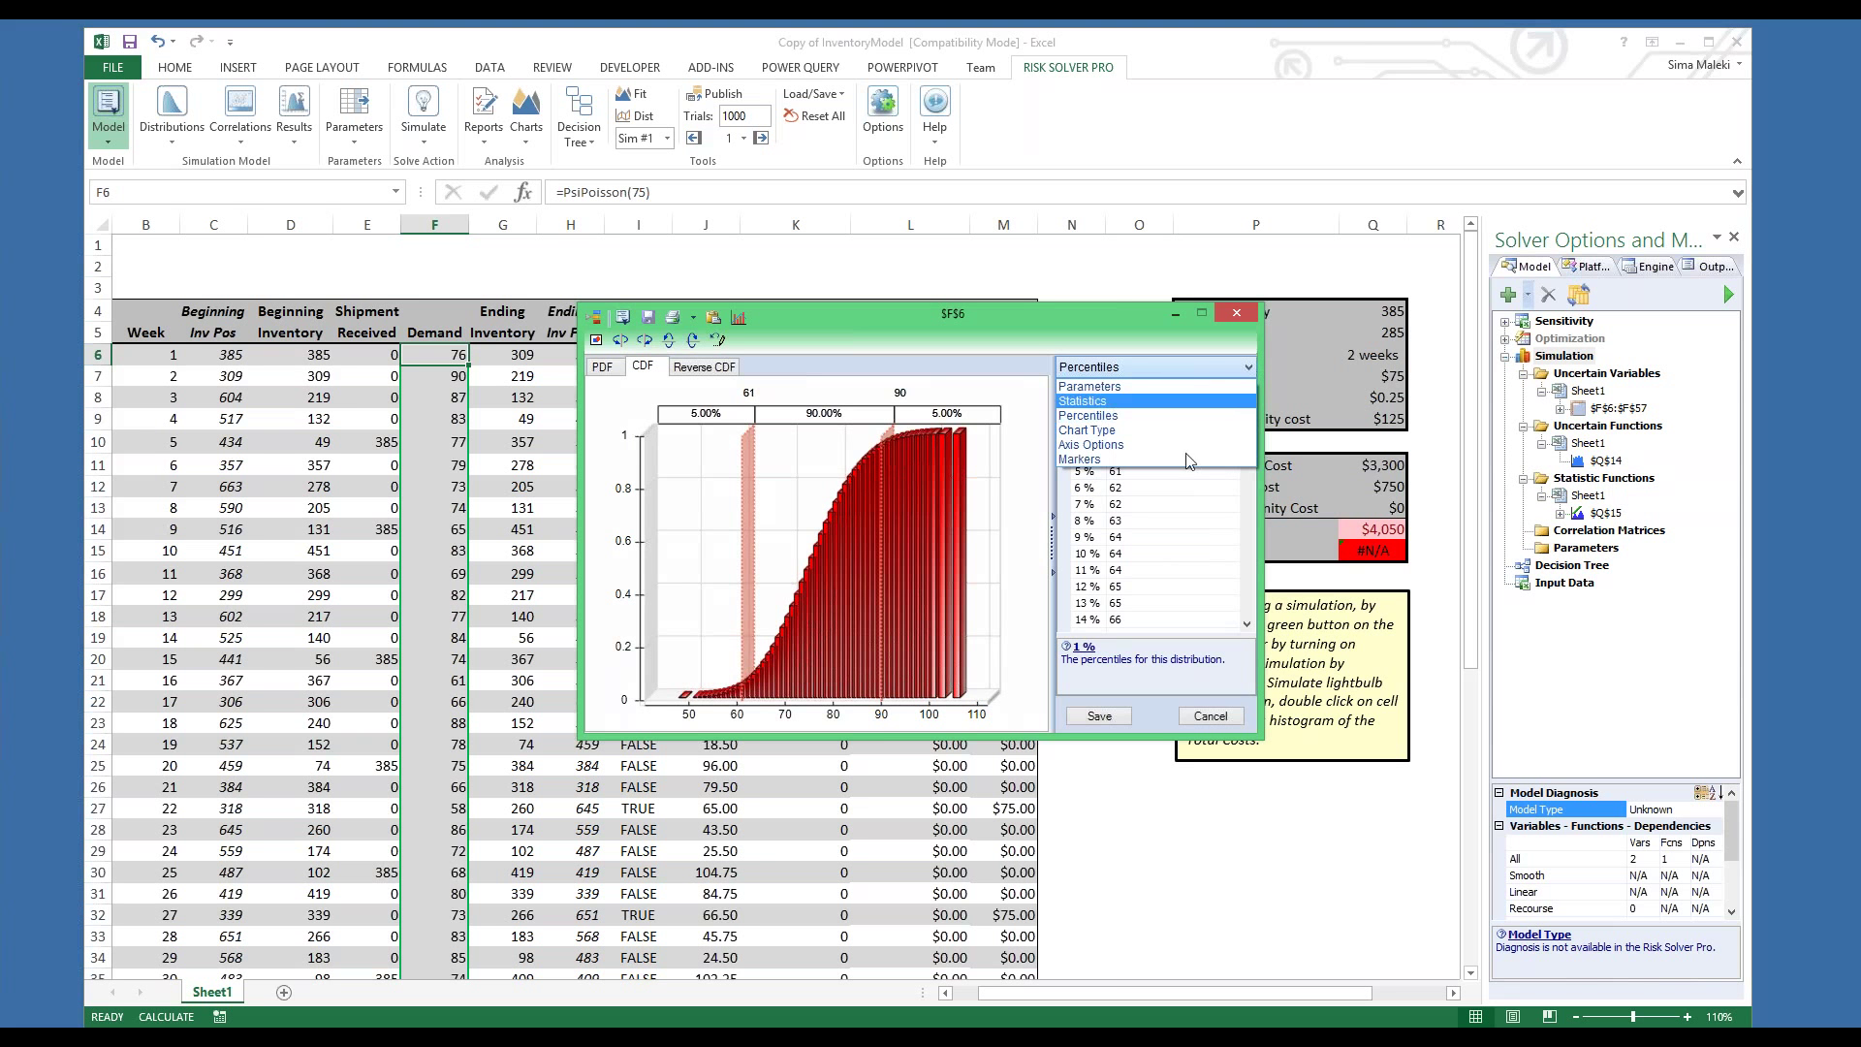
pyautogui.click(1194, 719)
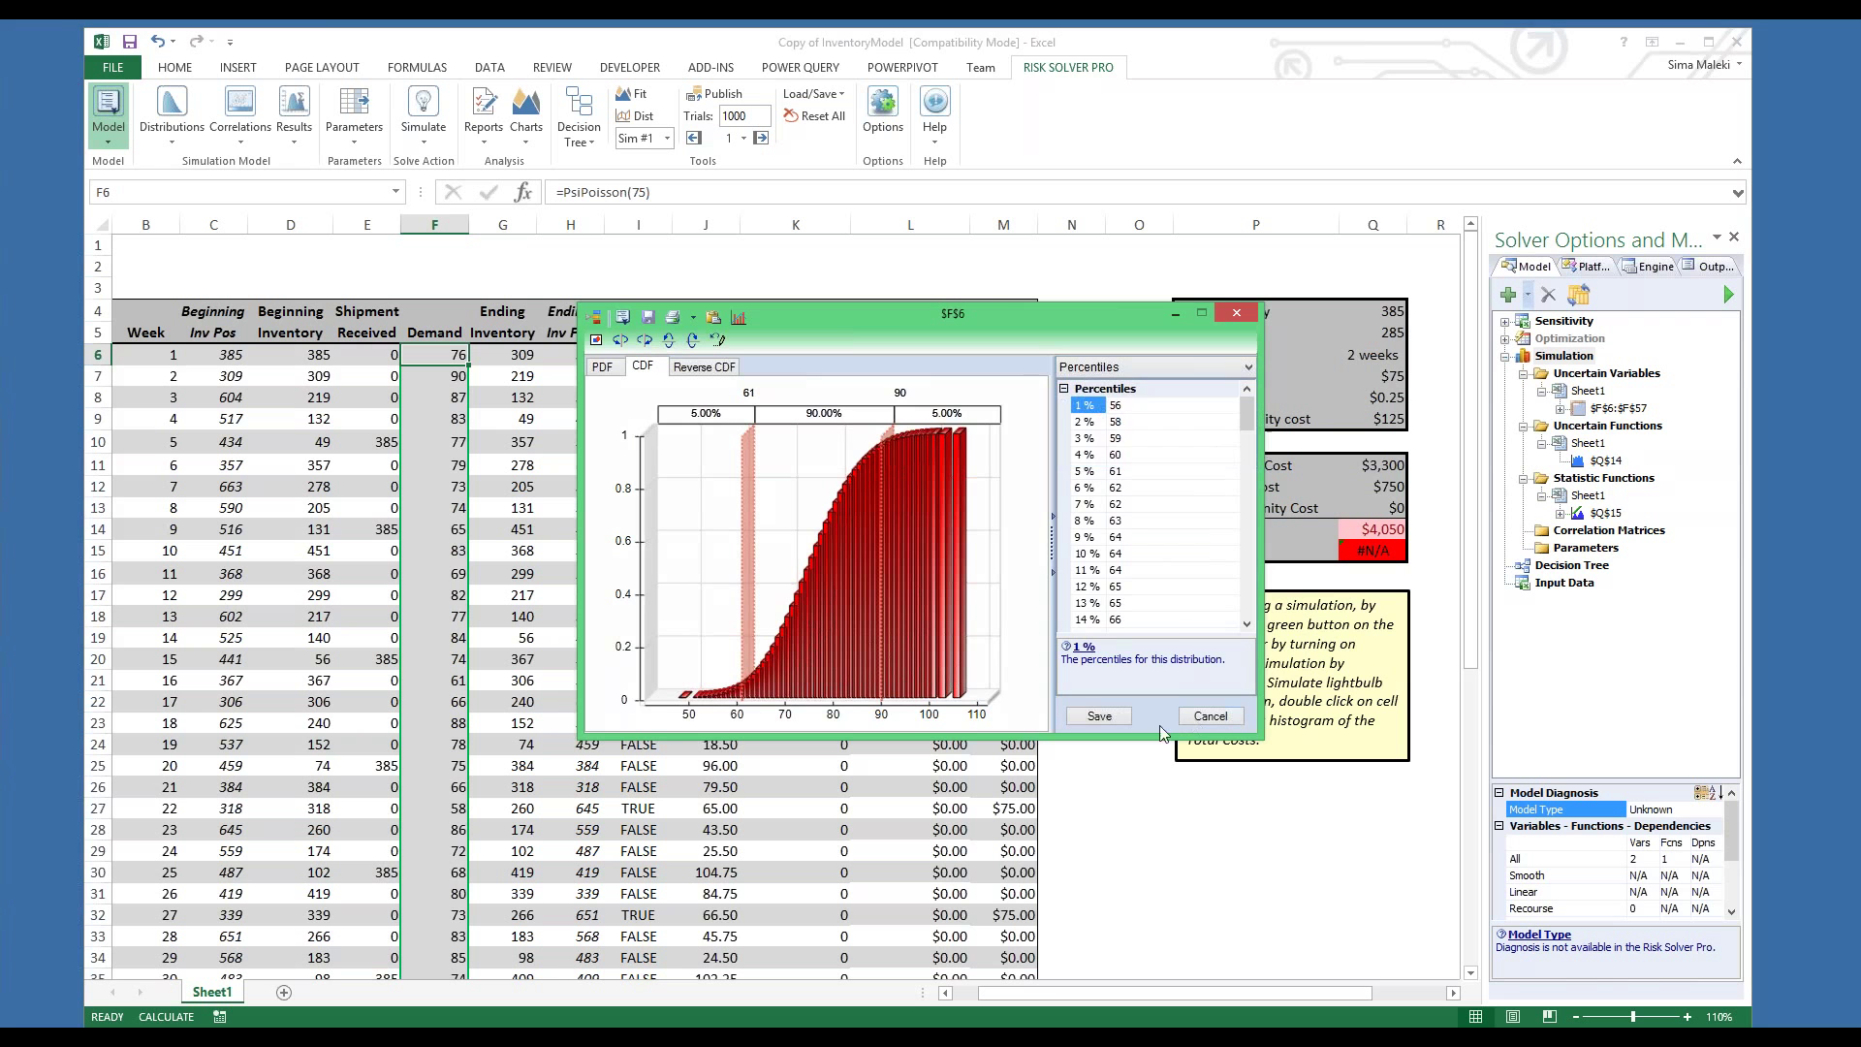
pyautogui.click(1197, 718)
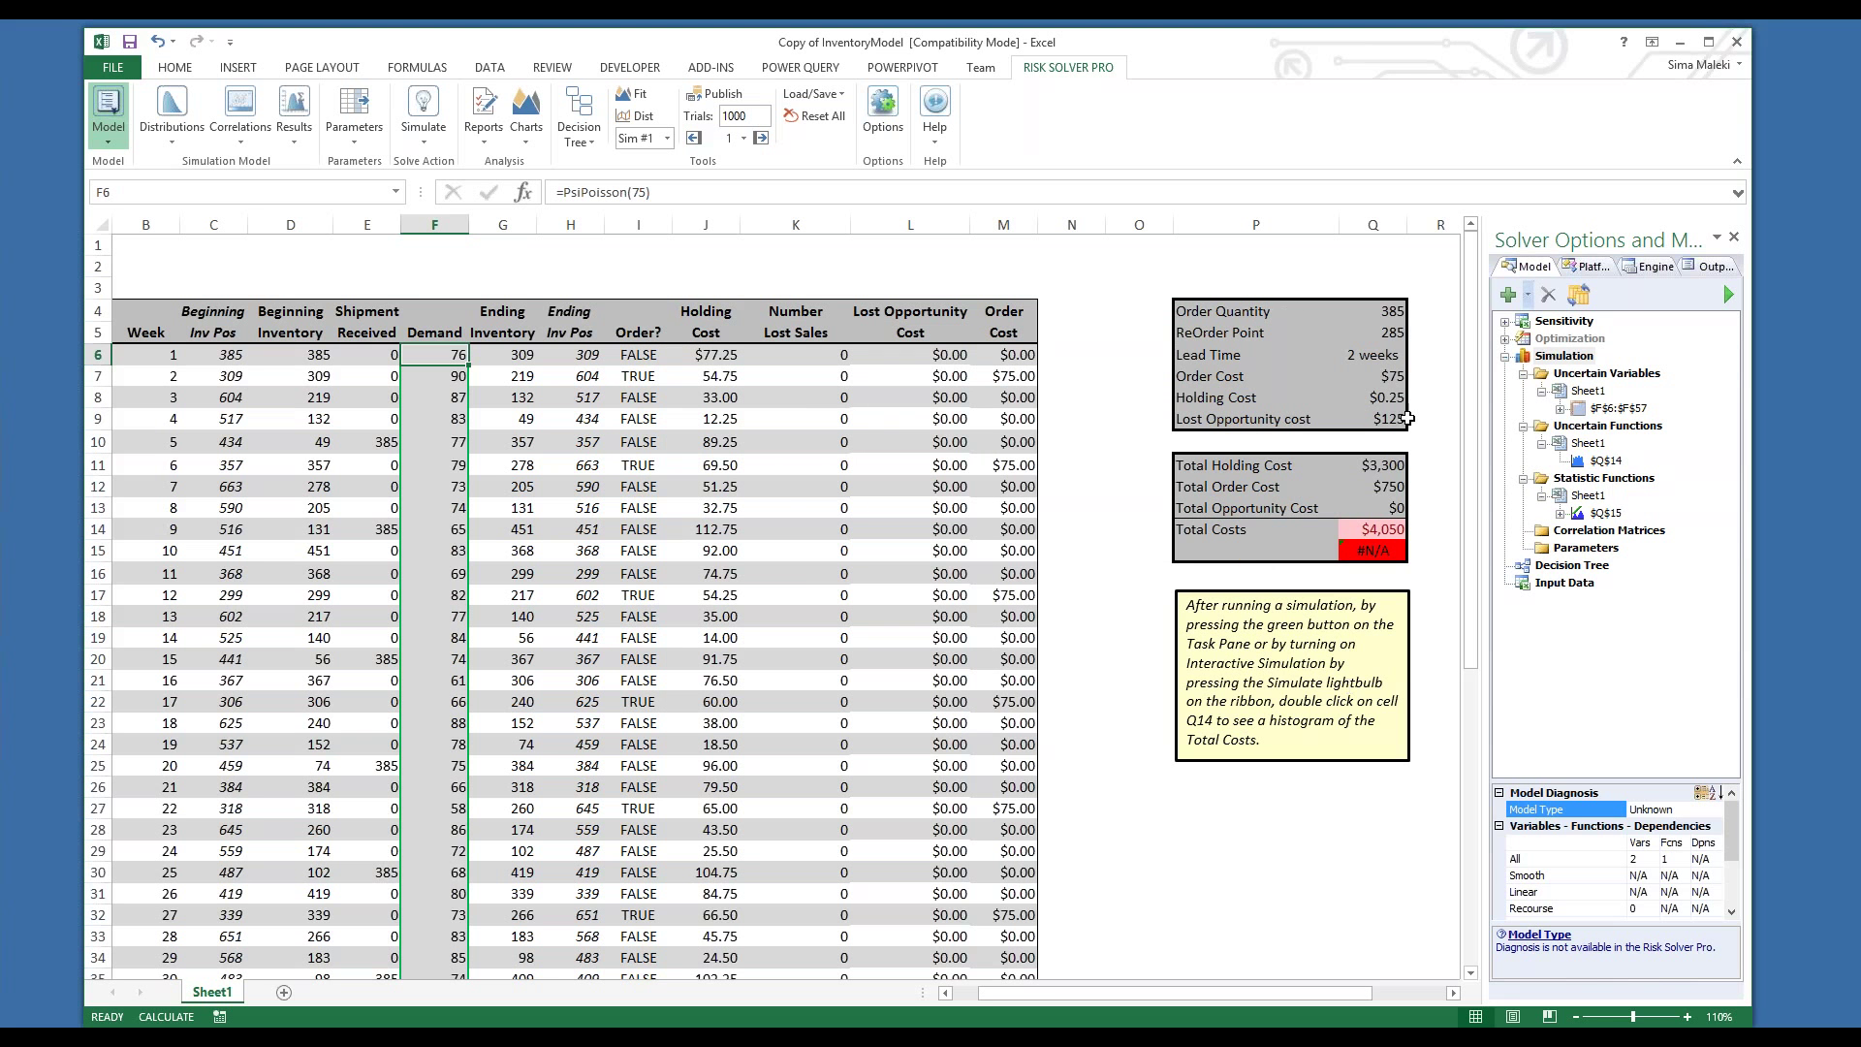
# Inspect the lead time input and the formulas for total holding, order and opportunity cost in the summary tables
pyautogui.click(1687, 1015)
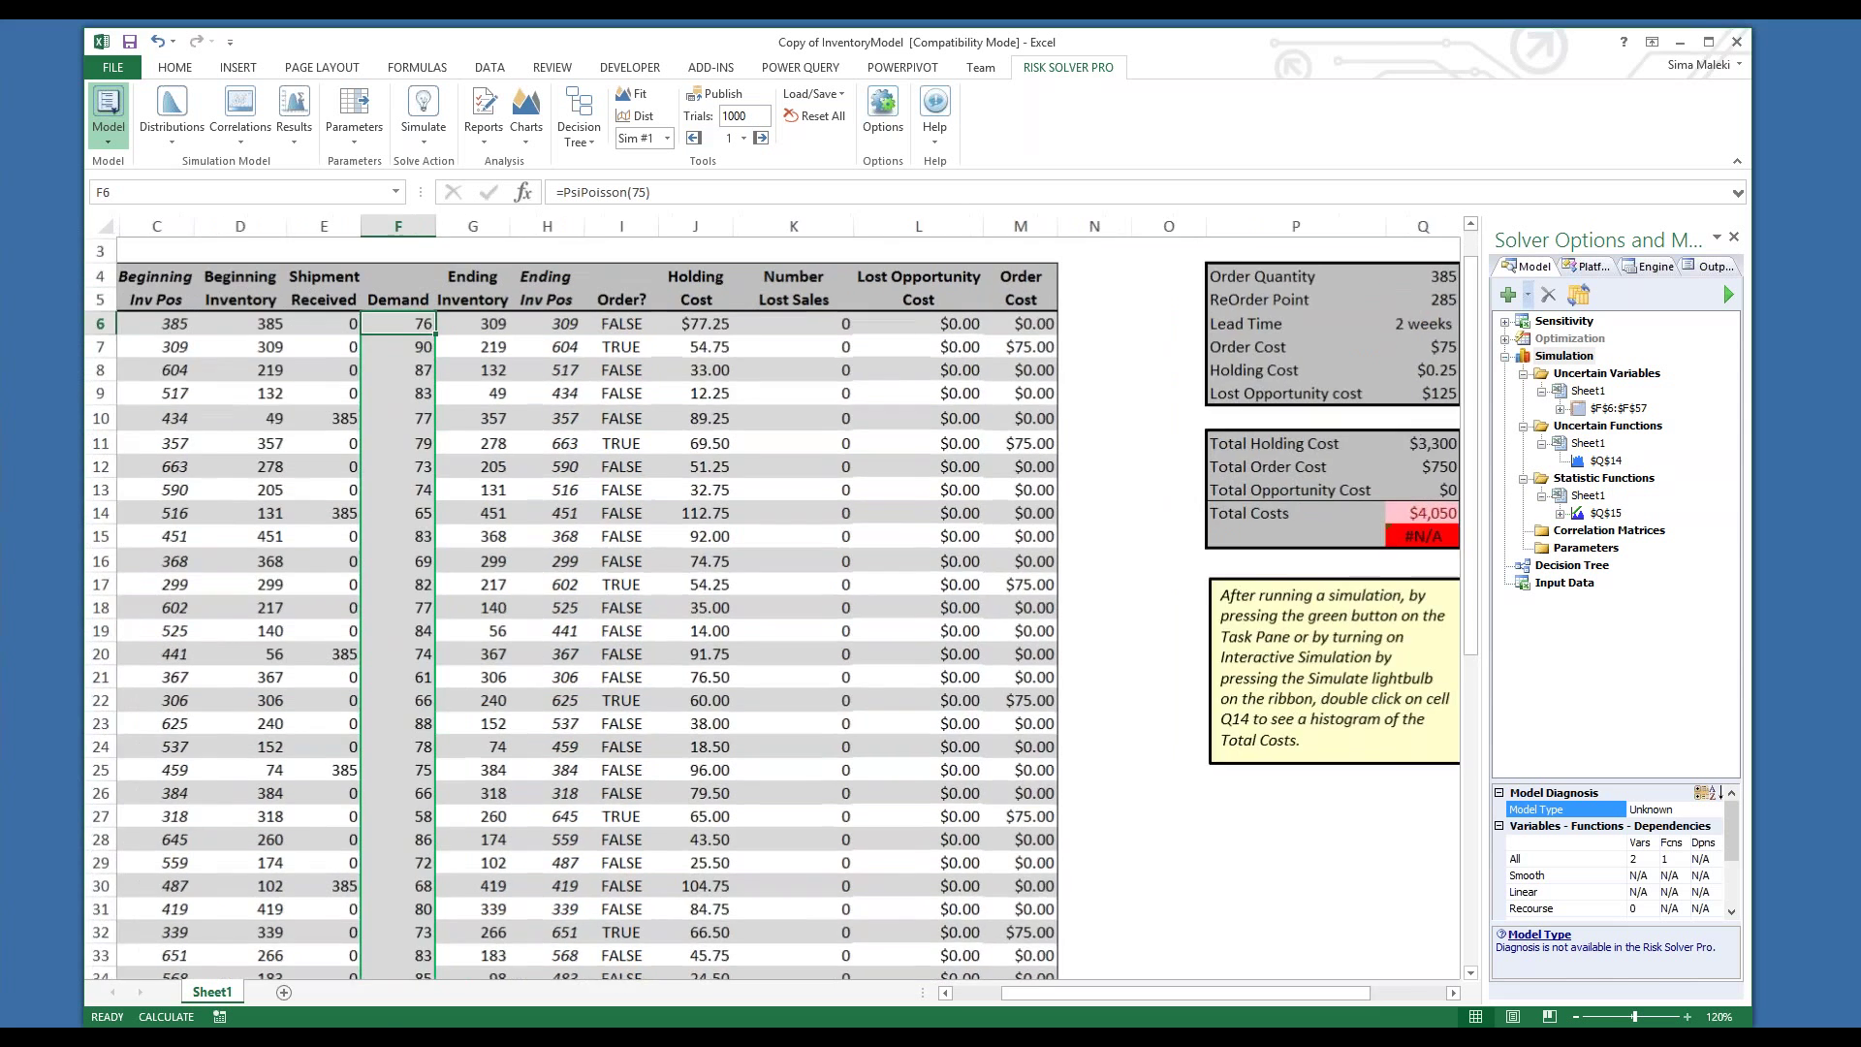
pyautogui.moveTo(1370, 995); pyautogui.dragTo(1363, 995)
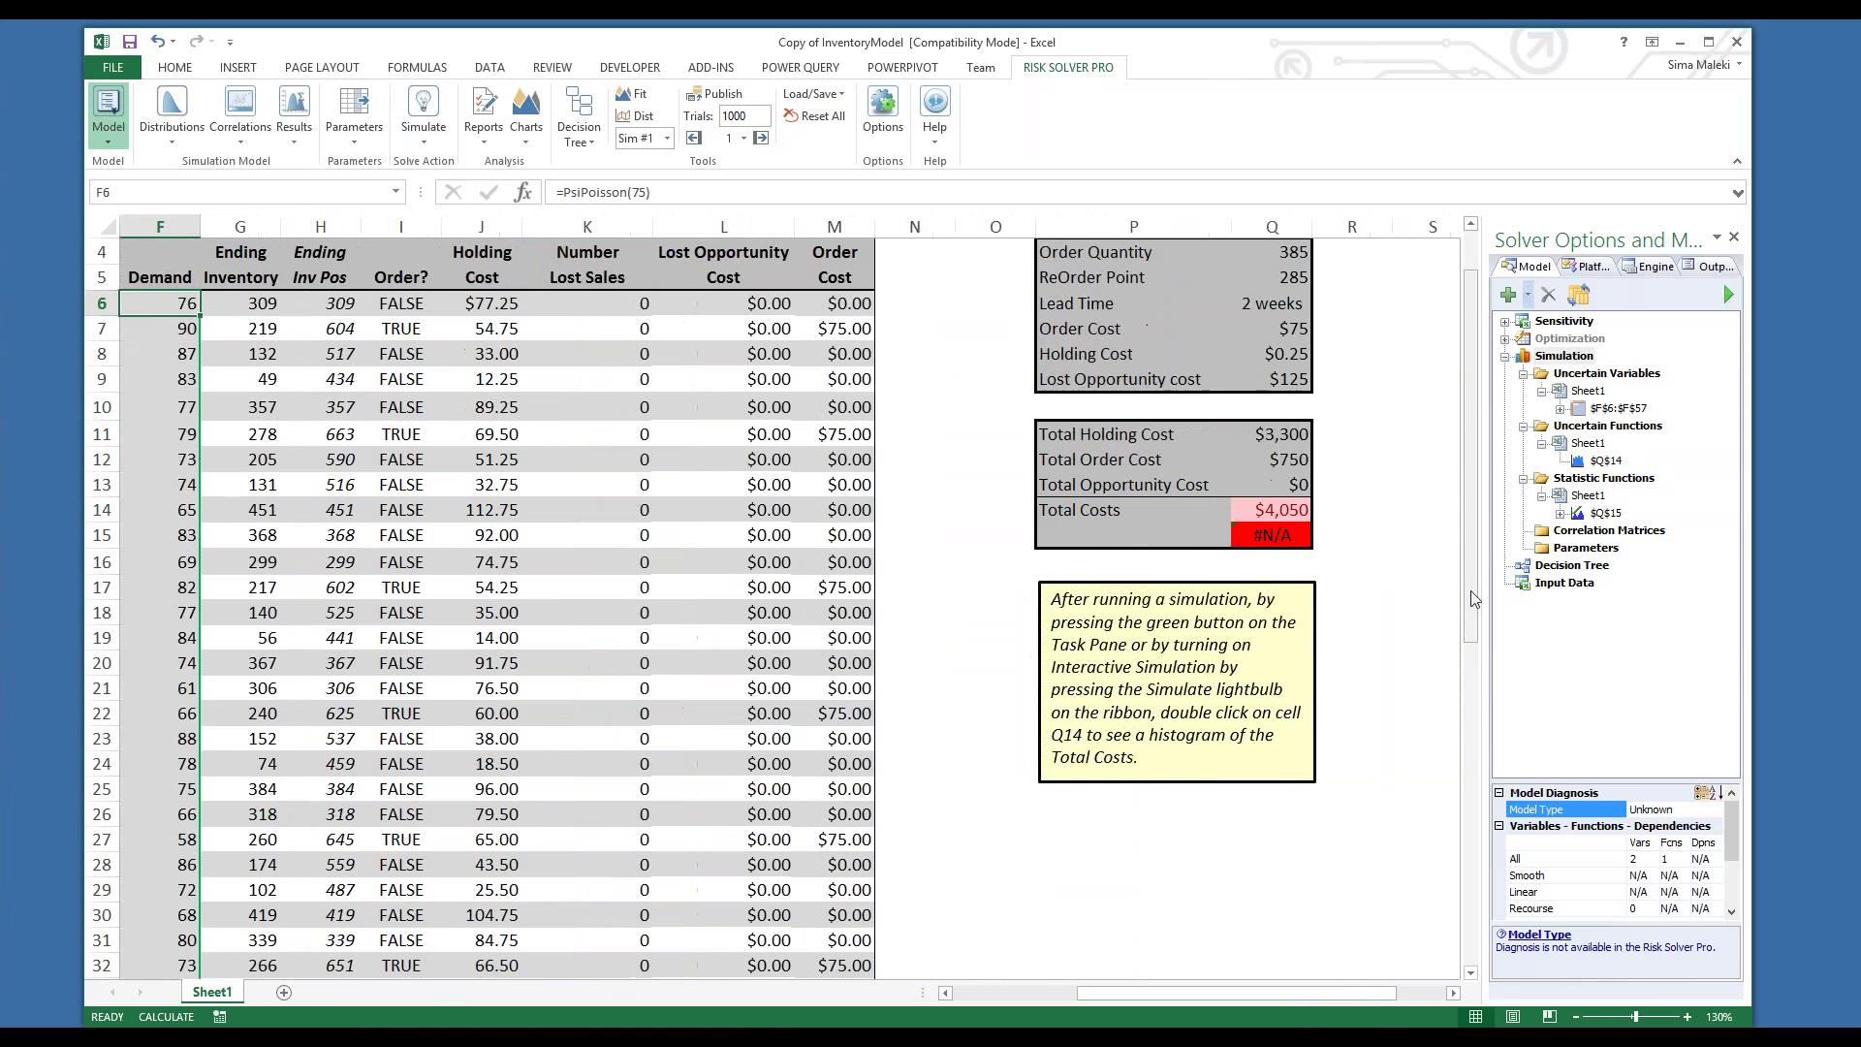
pyautogui.scroll(1, 1468, 527)
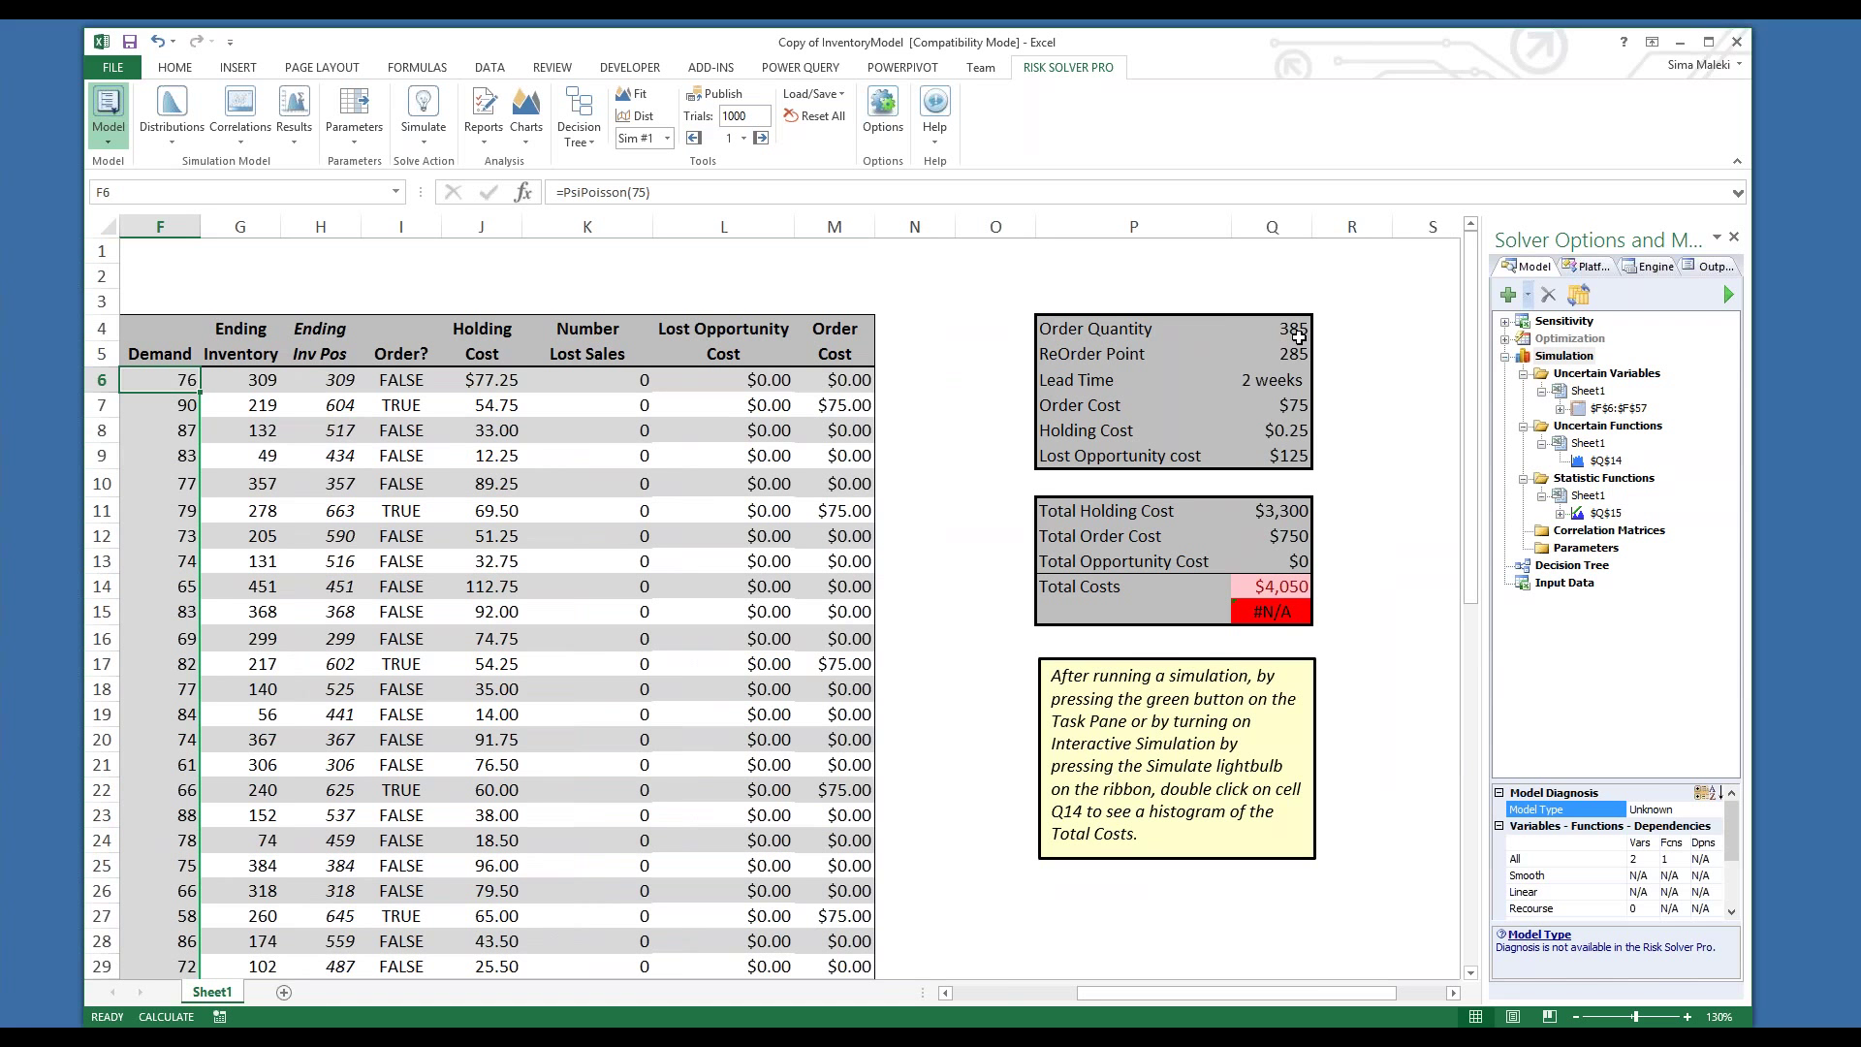
pyautogui.click(1287, 380)
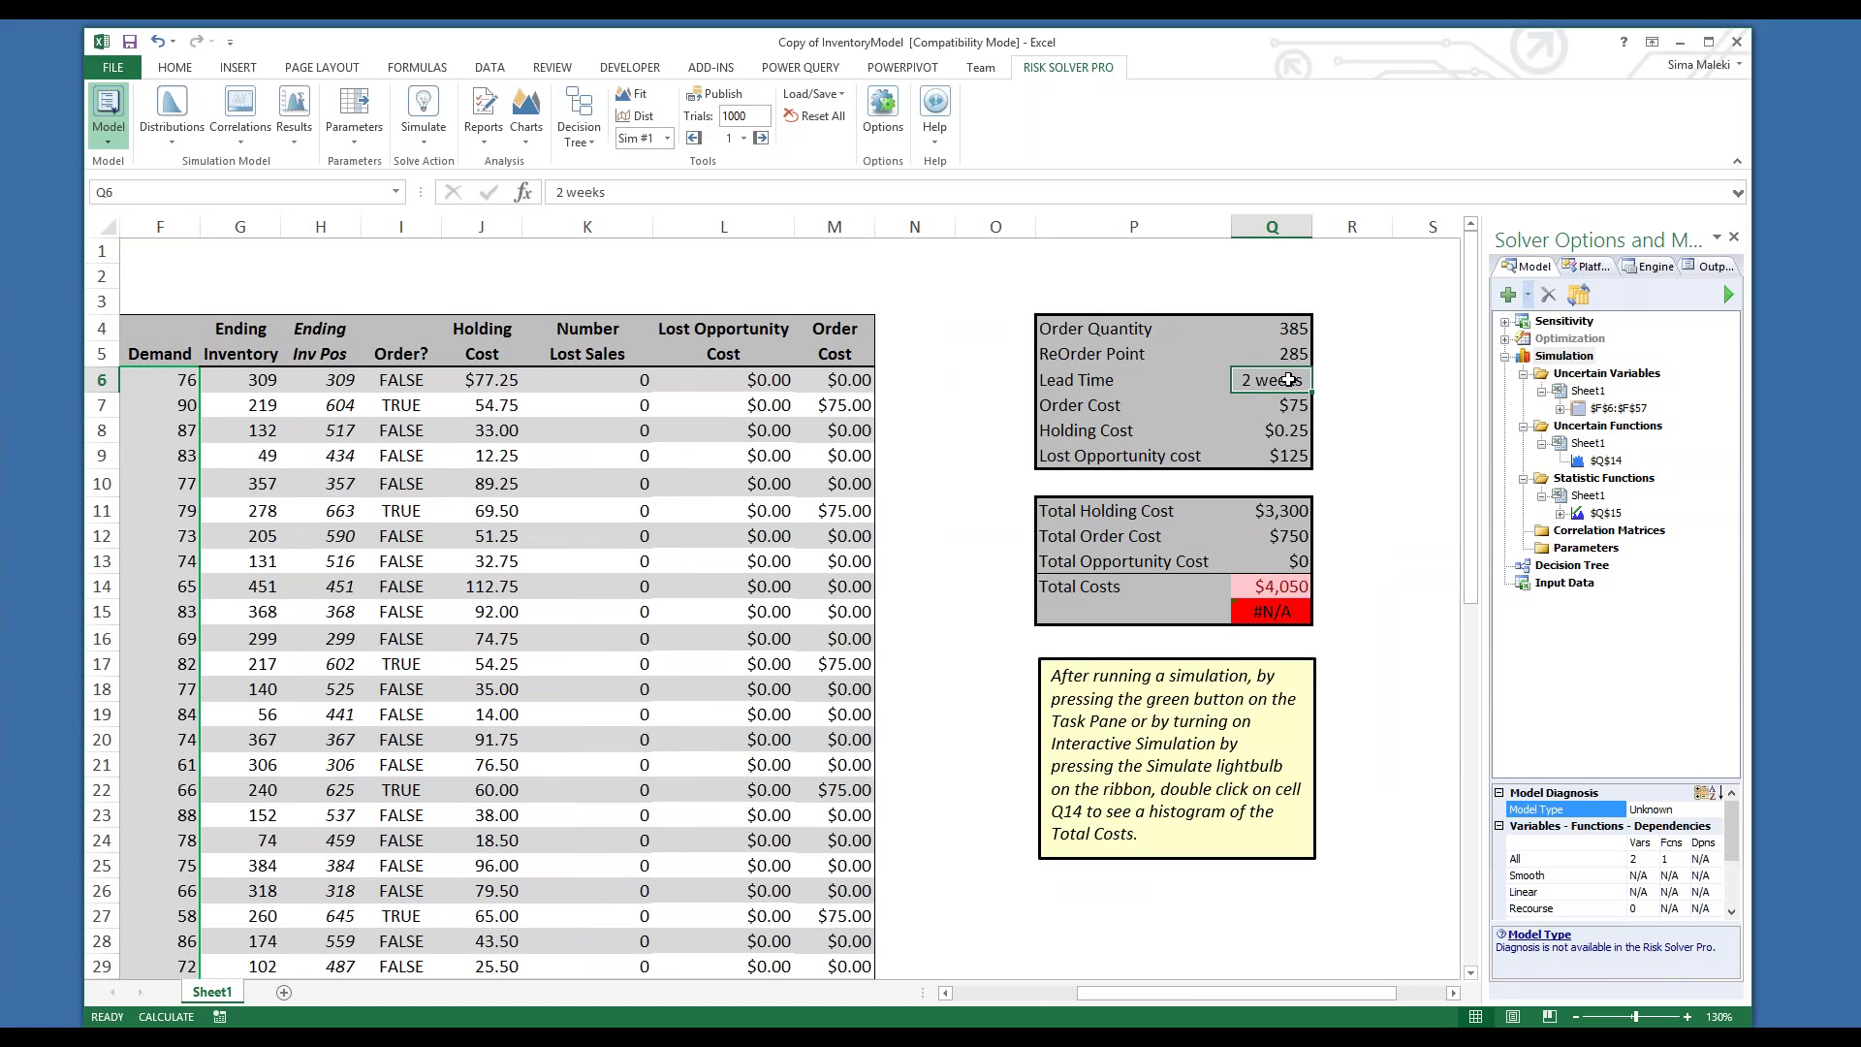
pyautogui.click(1294, 514)
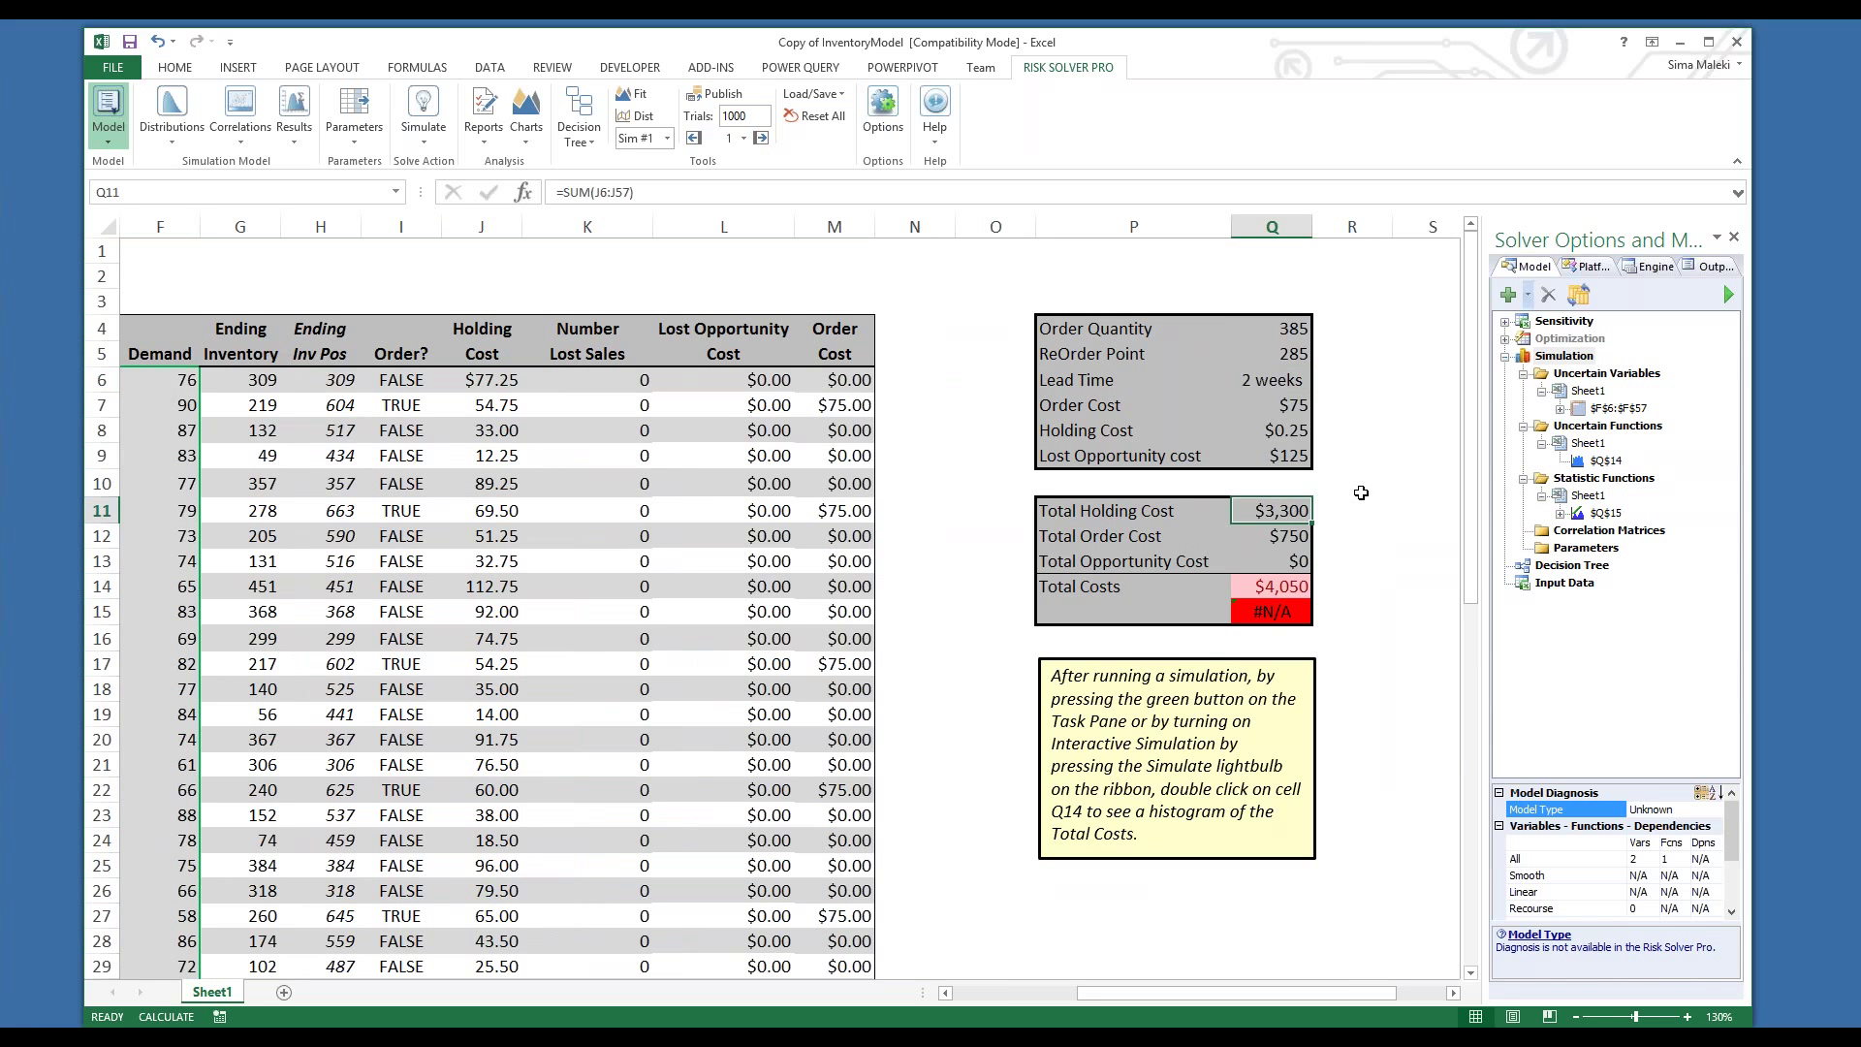
pyautogui.press('Down')
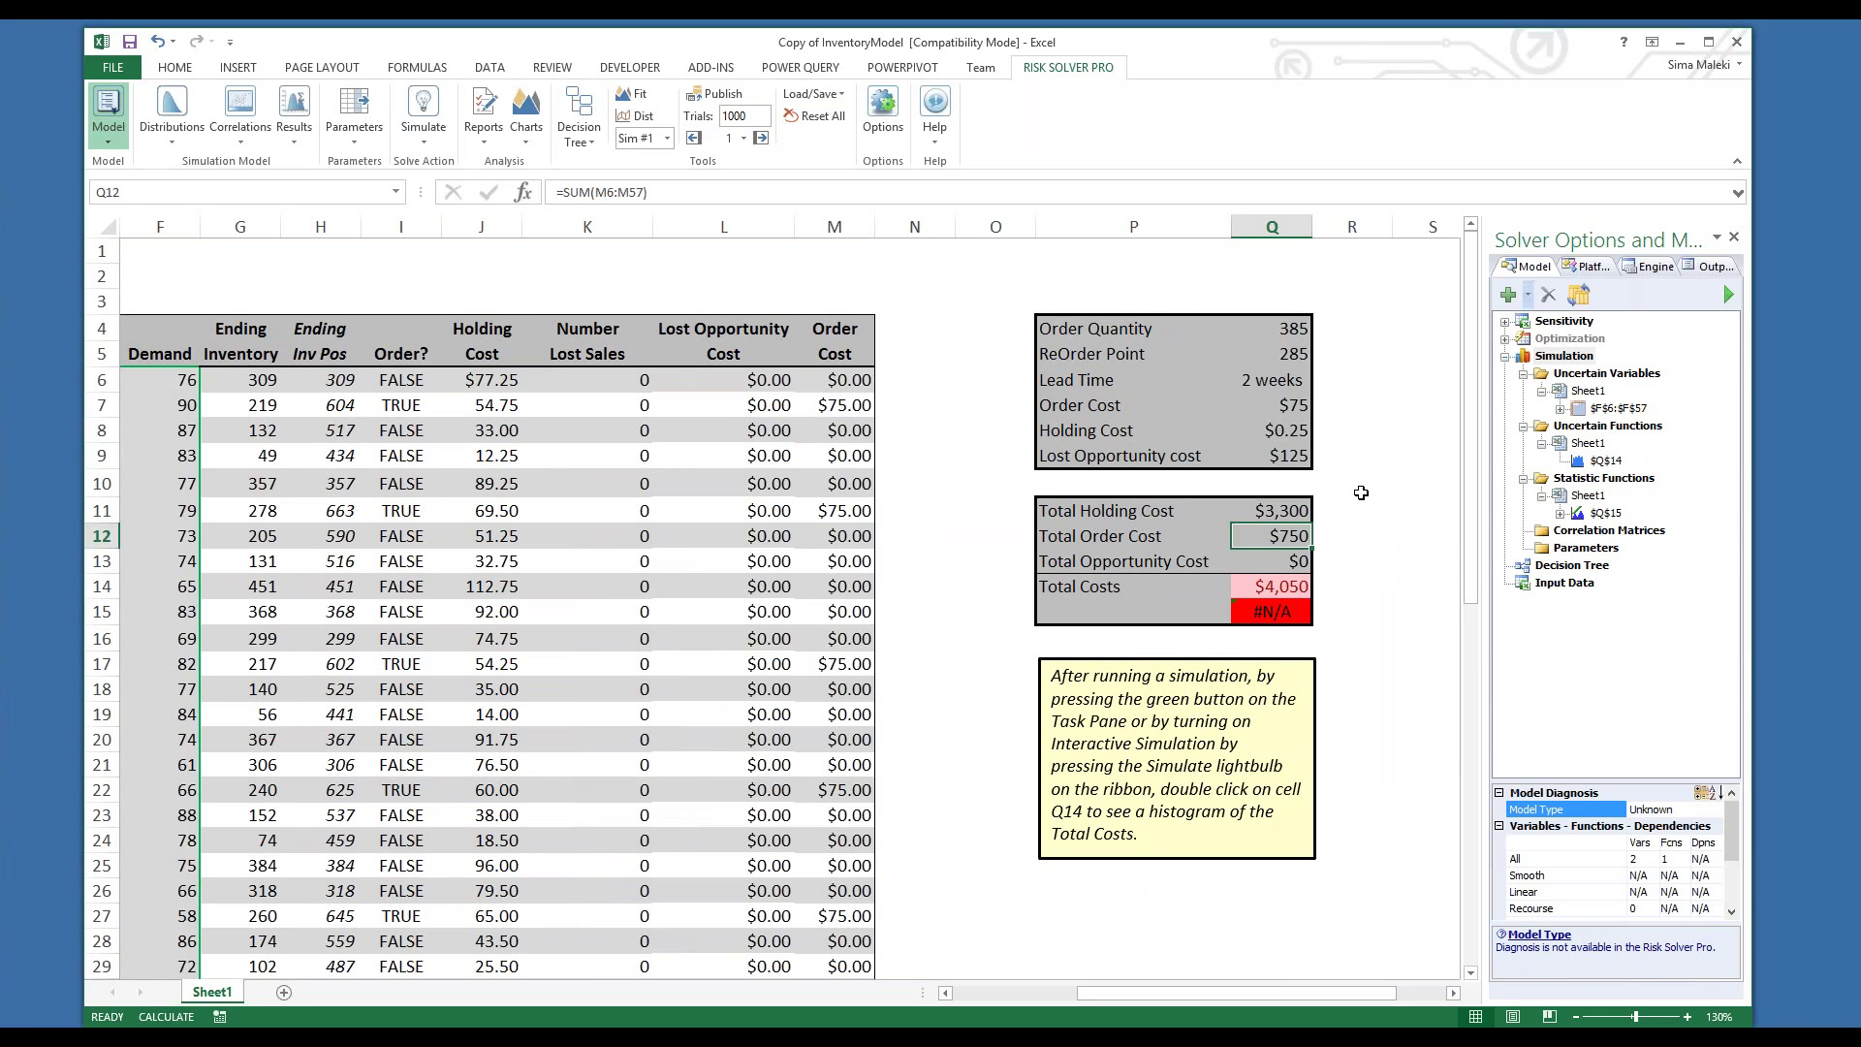
pyautogui.press('Down')
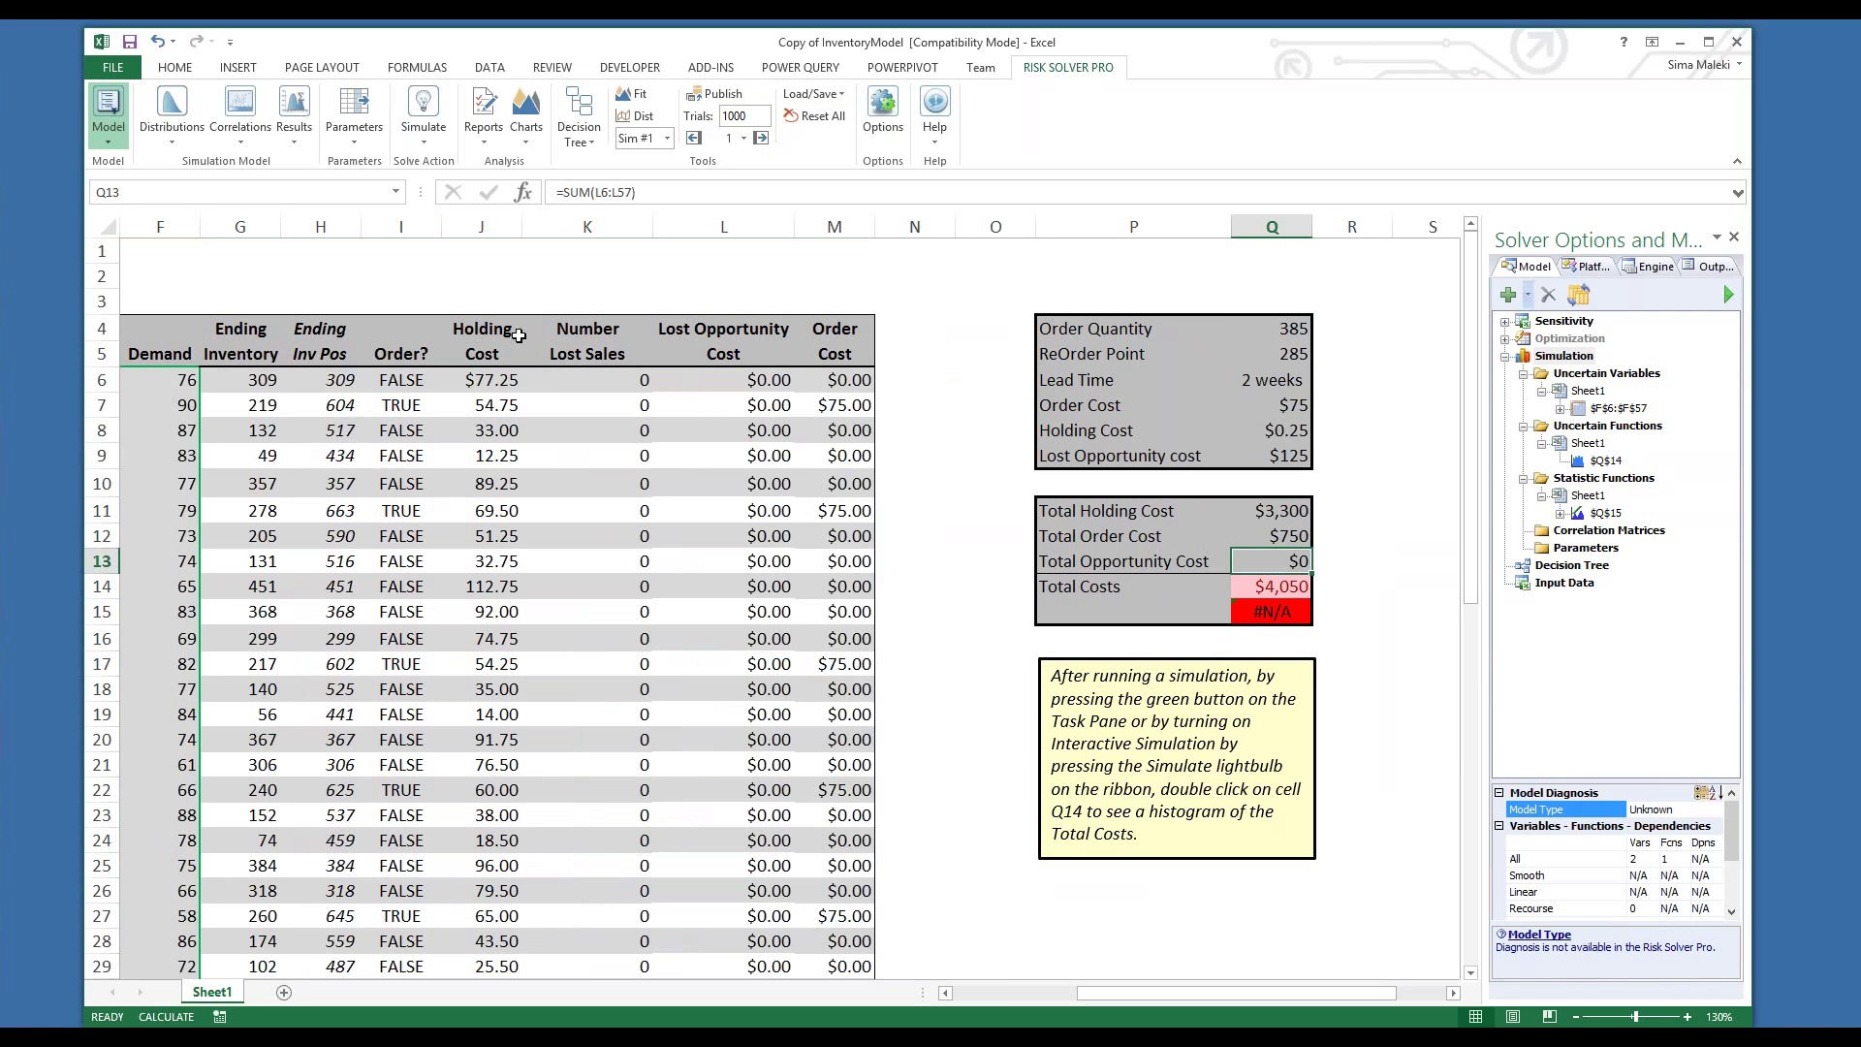
# Run the simulation and view the Total Costs results as cumulative frequency, reverse cumulative frequency, sensitivity and scatter plots
pyautogui.click(424, 141)
pyautogui.click(447, 186)
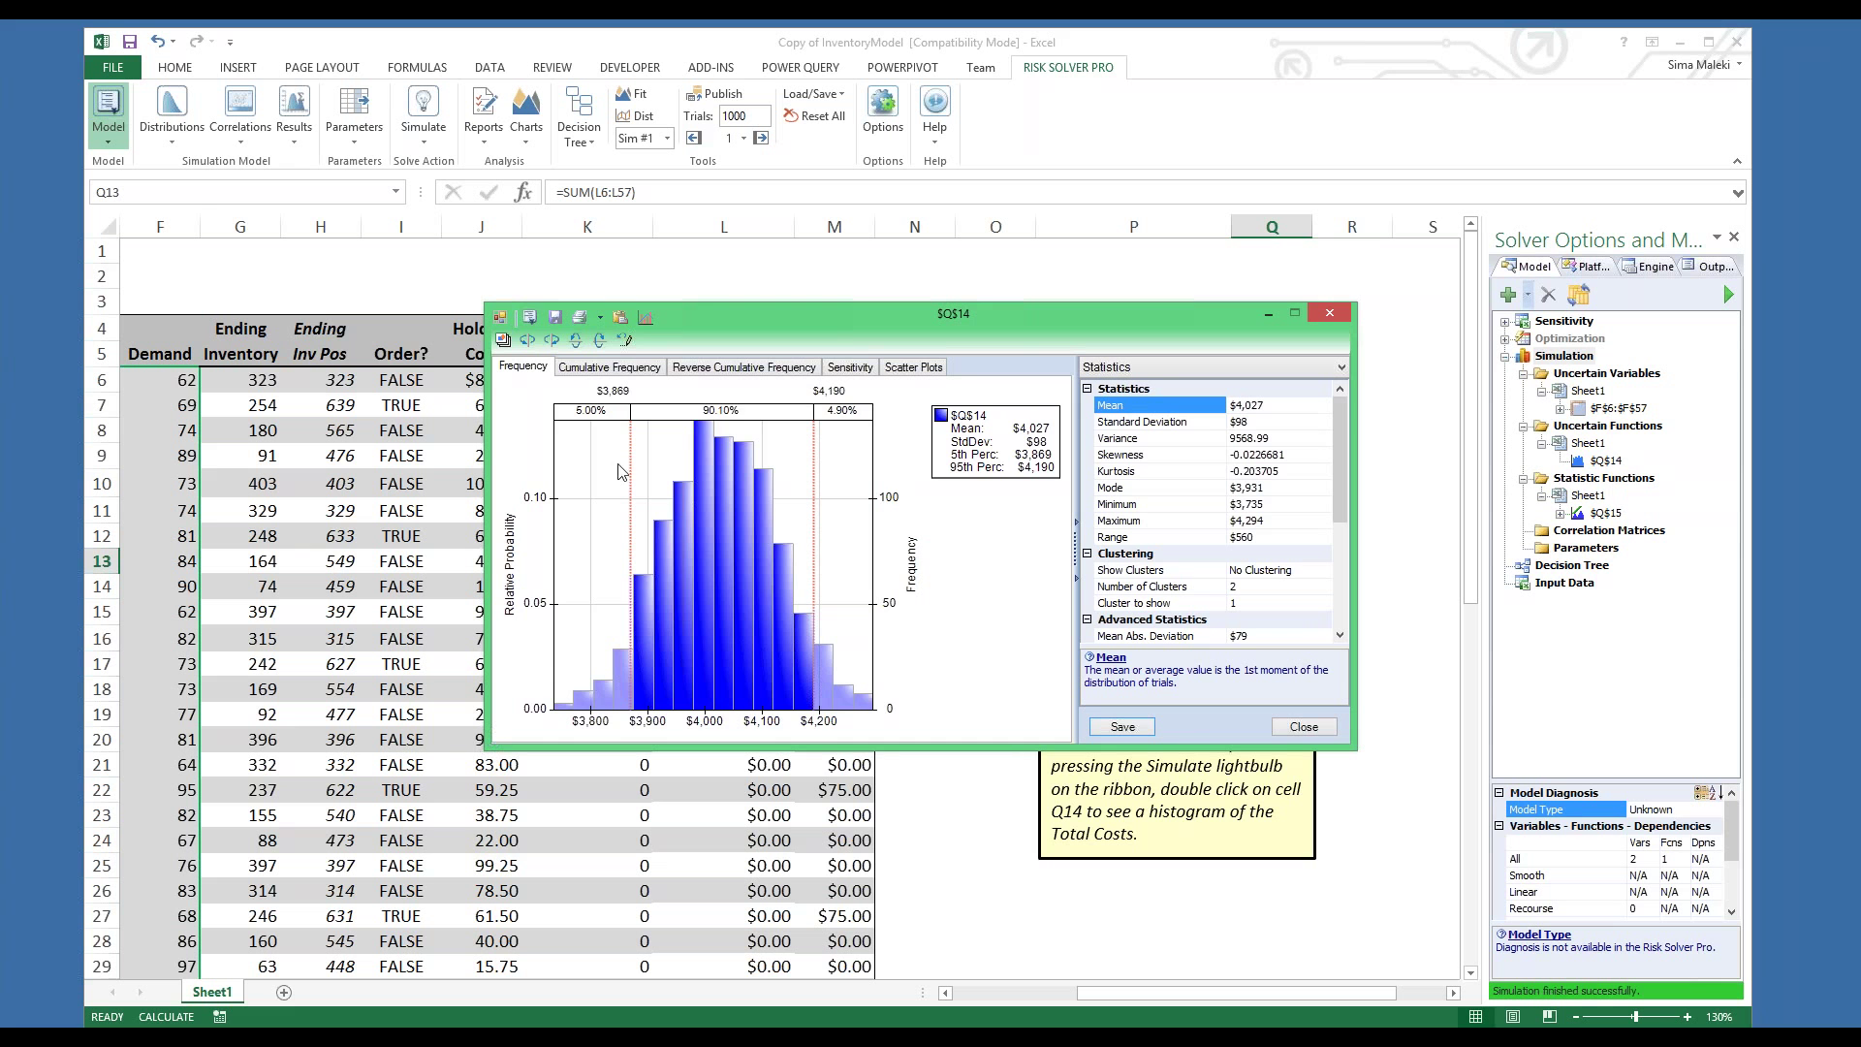
pyautogui.click(605, 367)
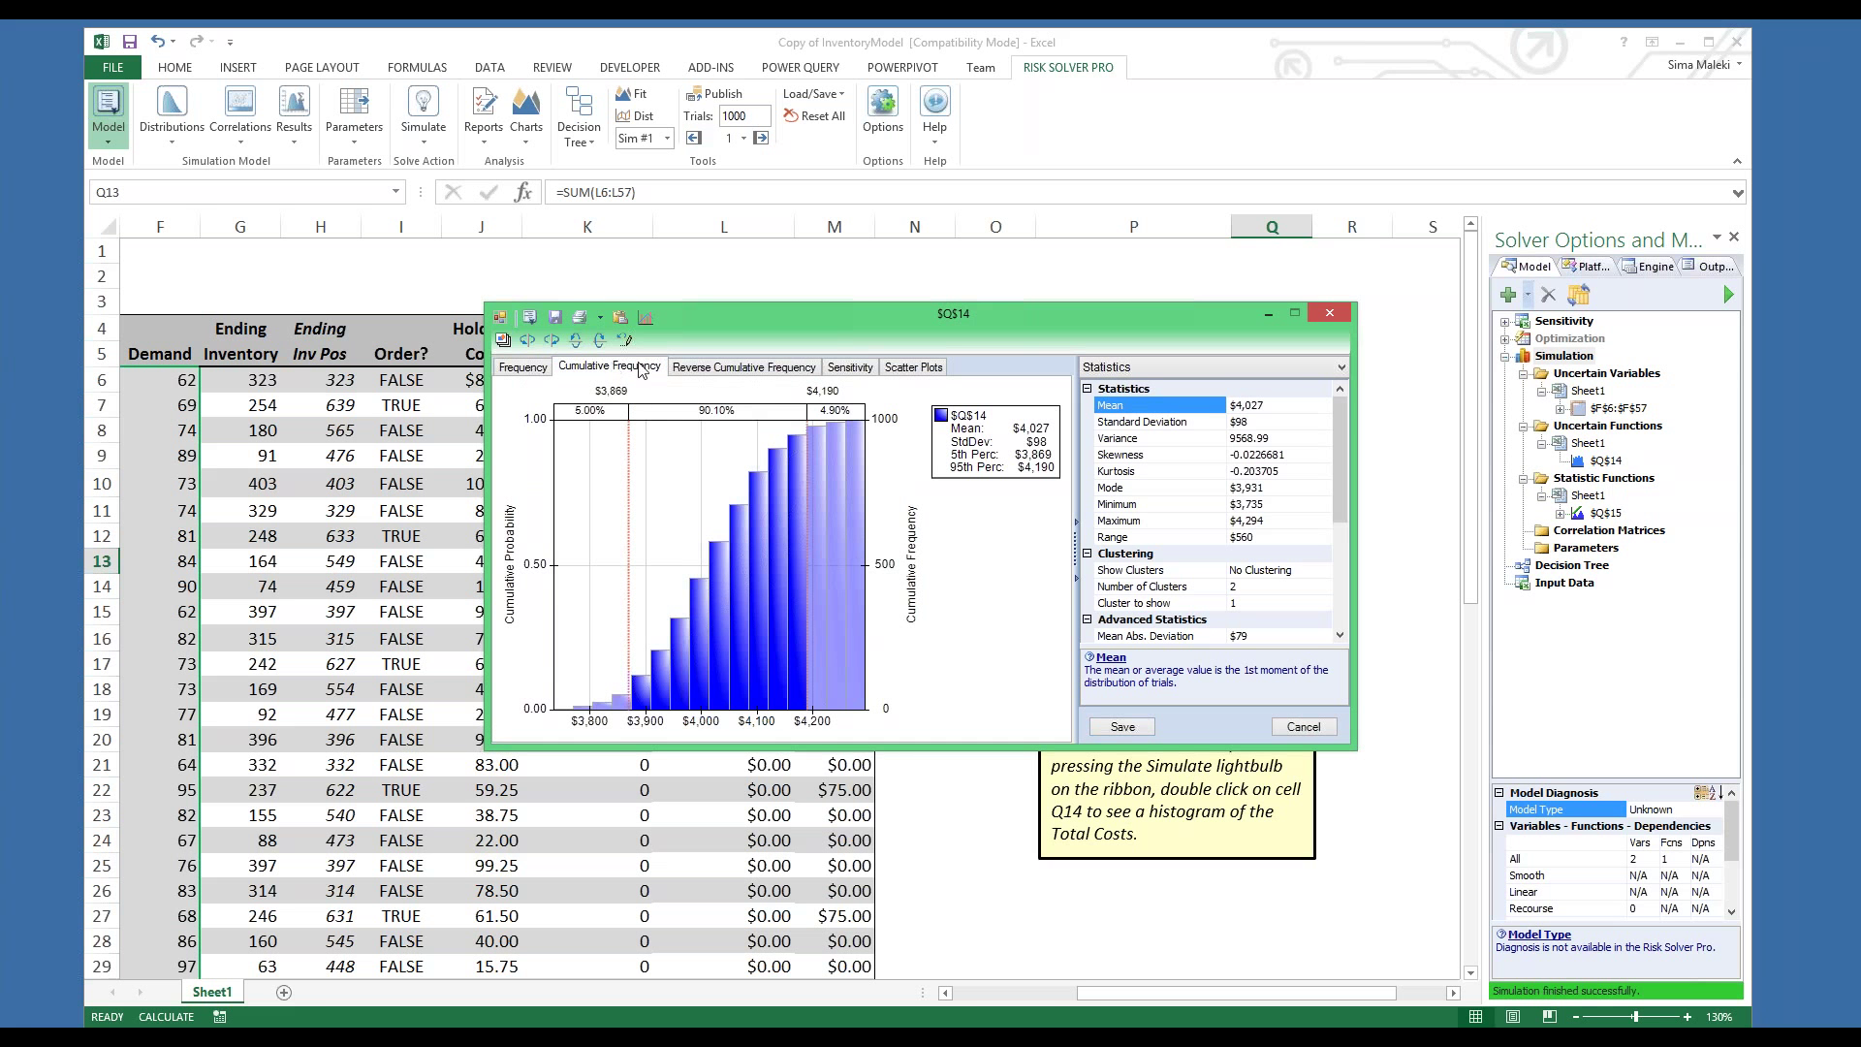
pyautogui.click(696, 367)
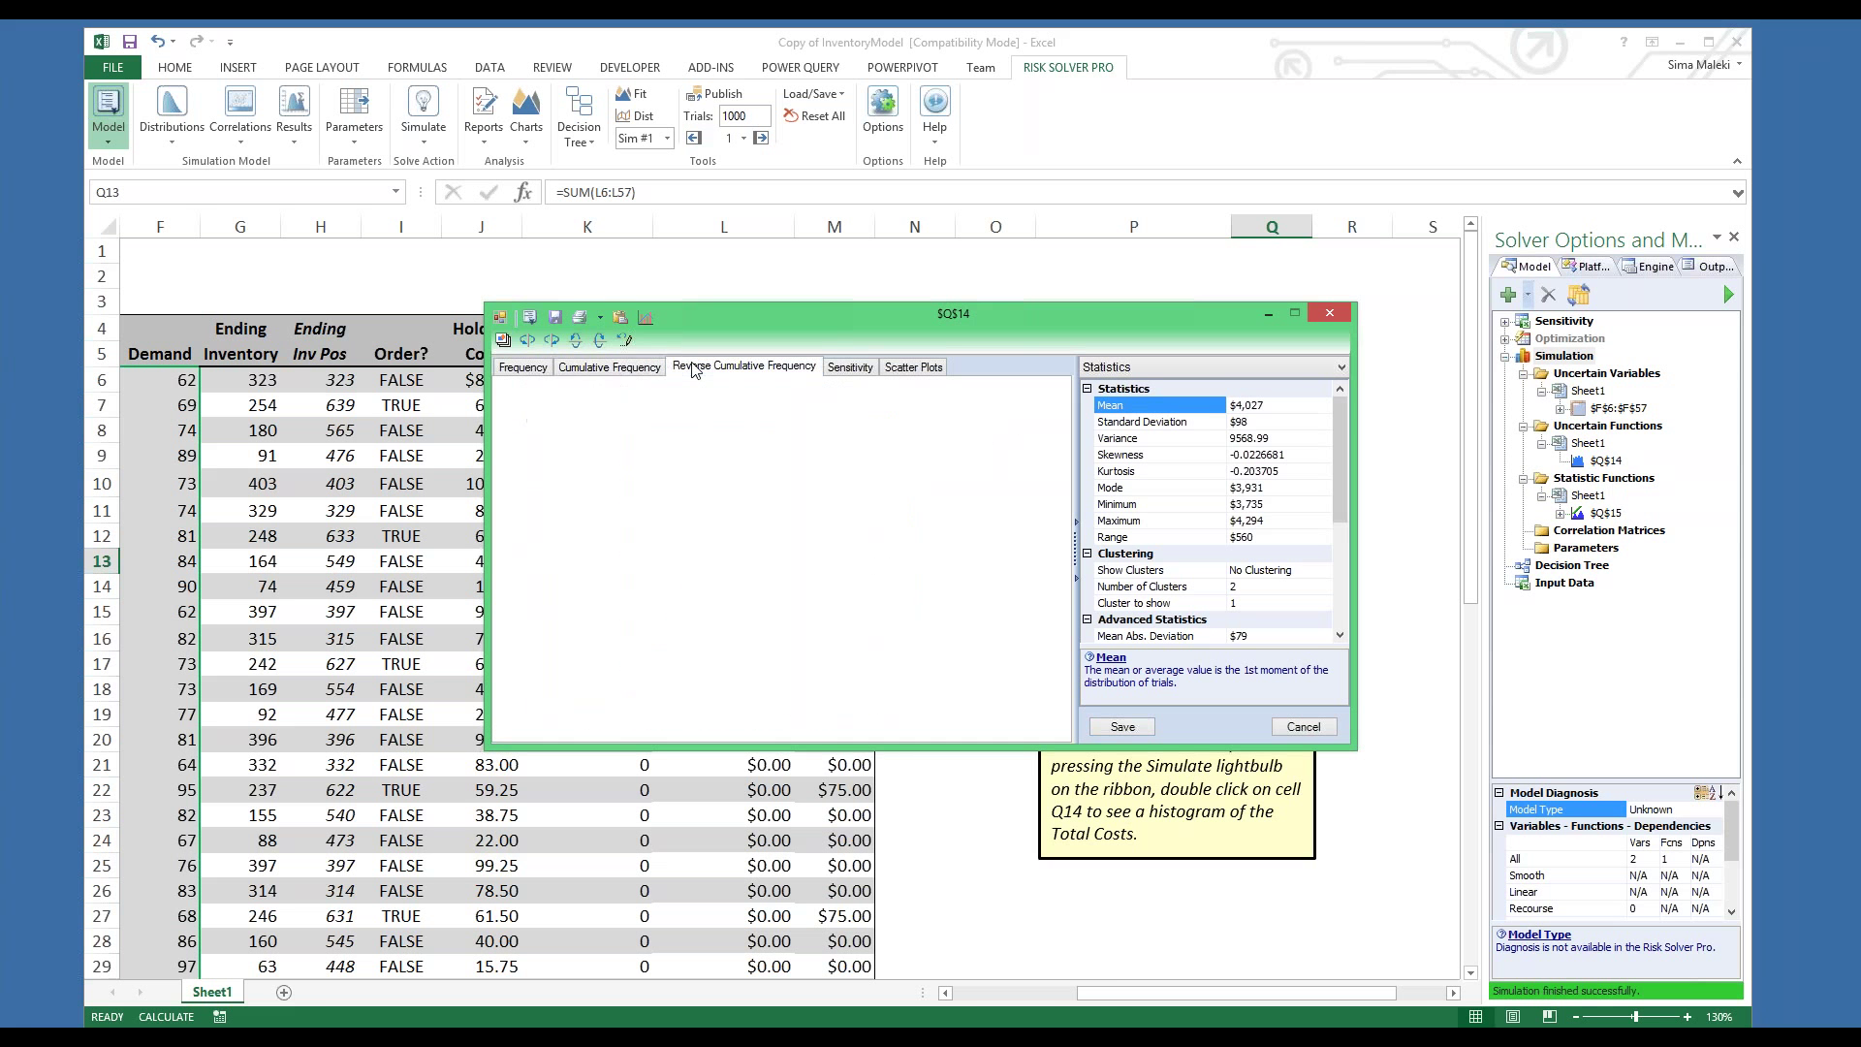
pyautogui.click(859, 375)
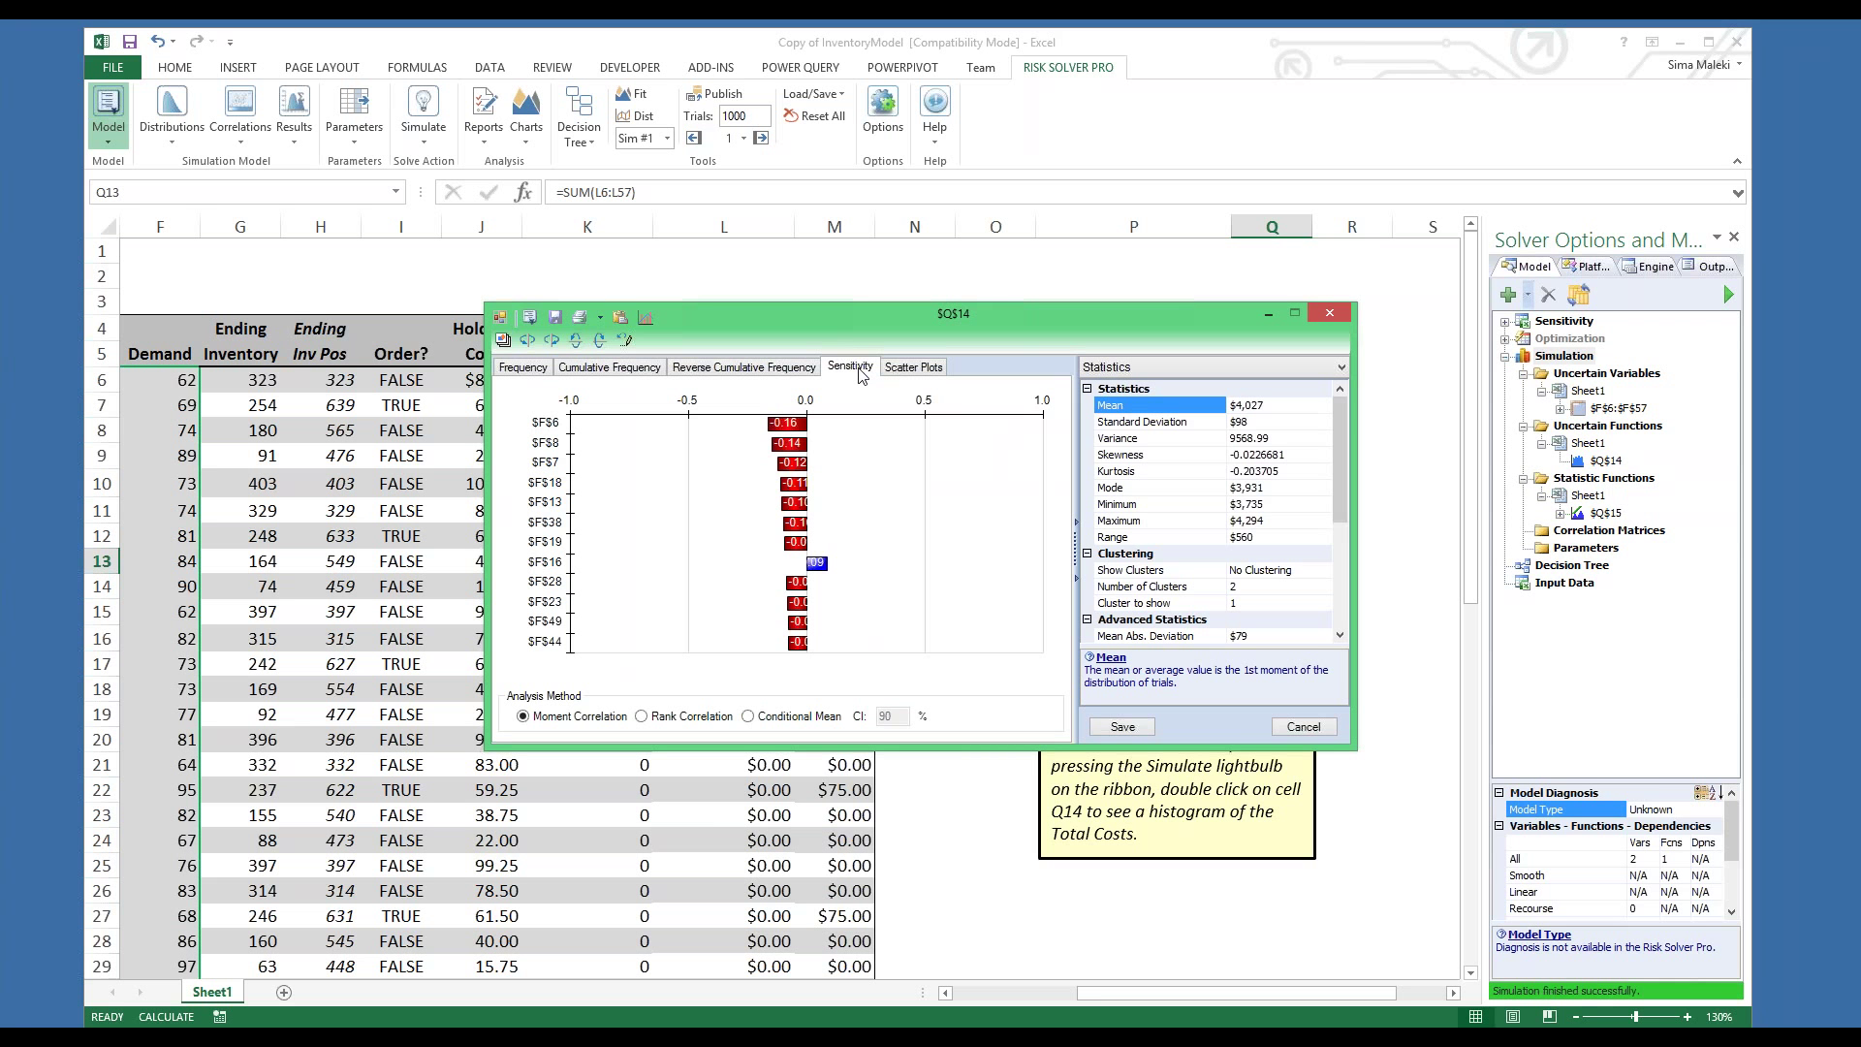
pyautogui.click(913, 366)
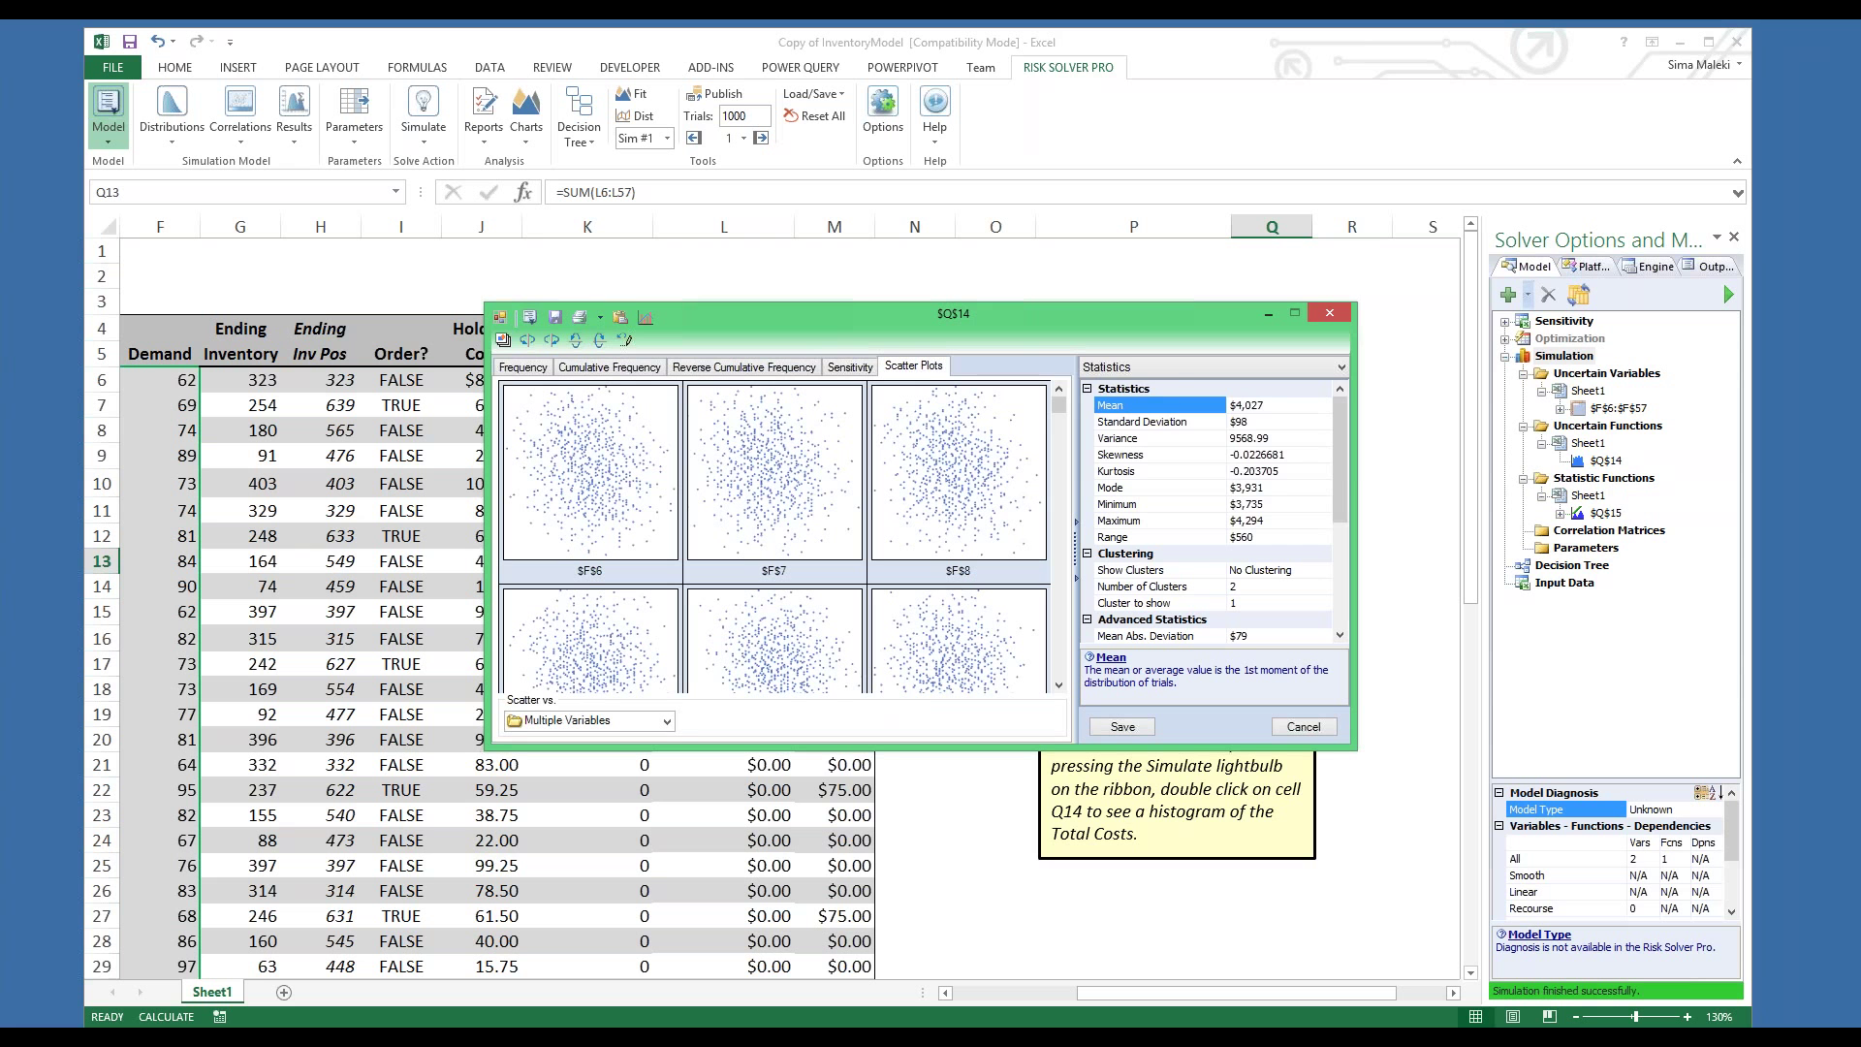
# Keep the Statistics view of the Total Costs results and close the chart, saving its changes
pyautogui.click(1332, 370)
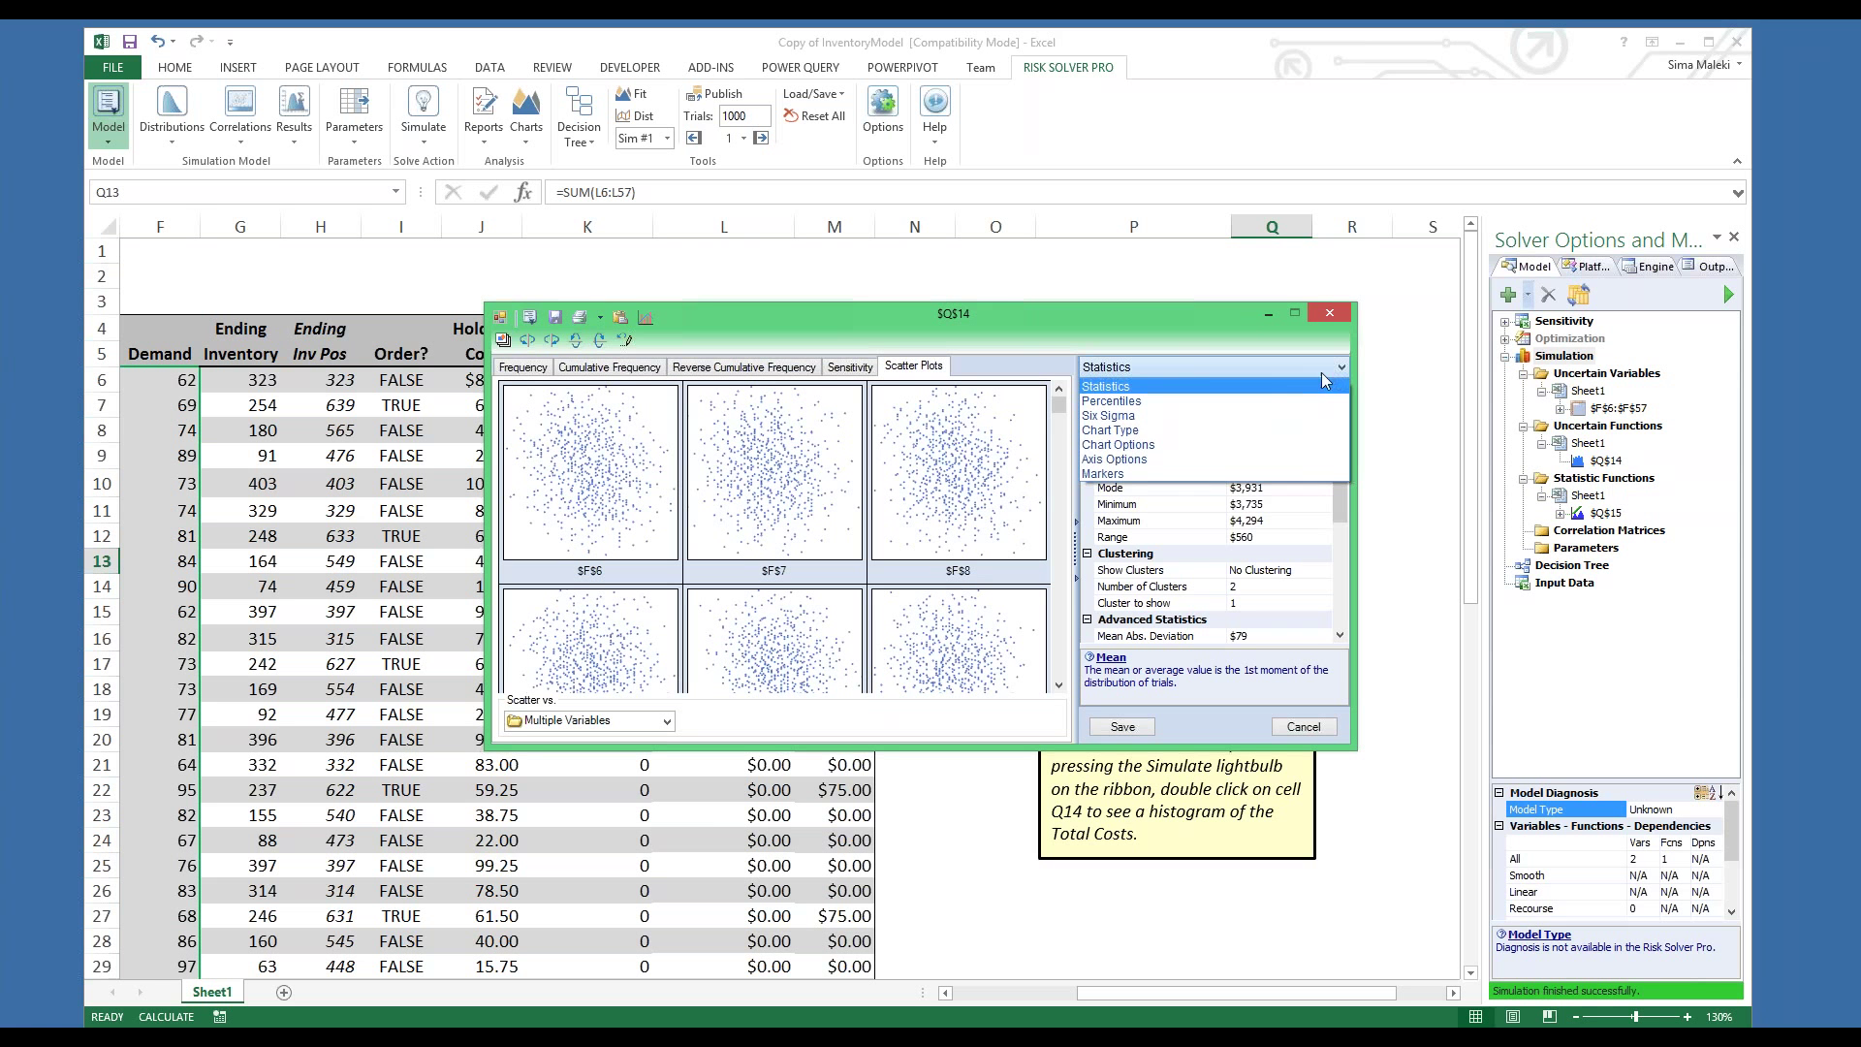
pyautogui.click(1105, 386)
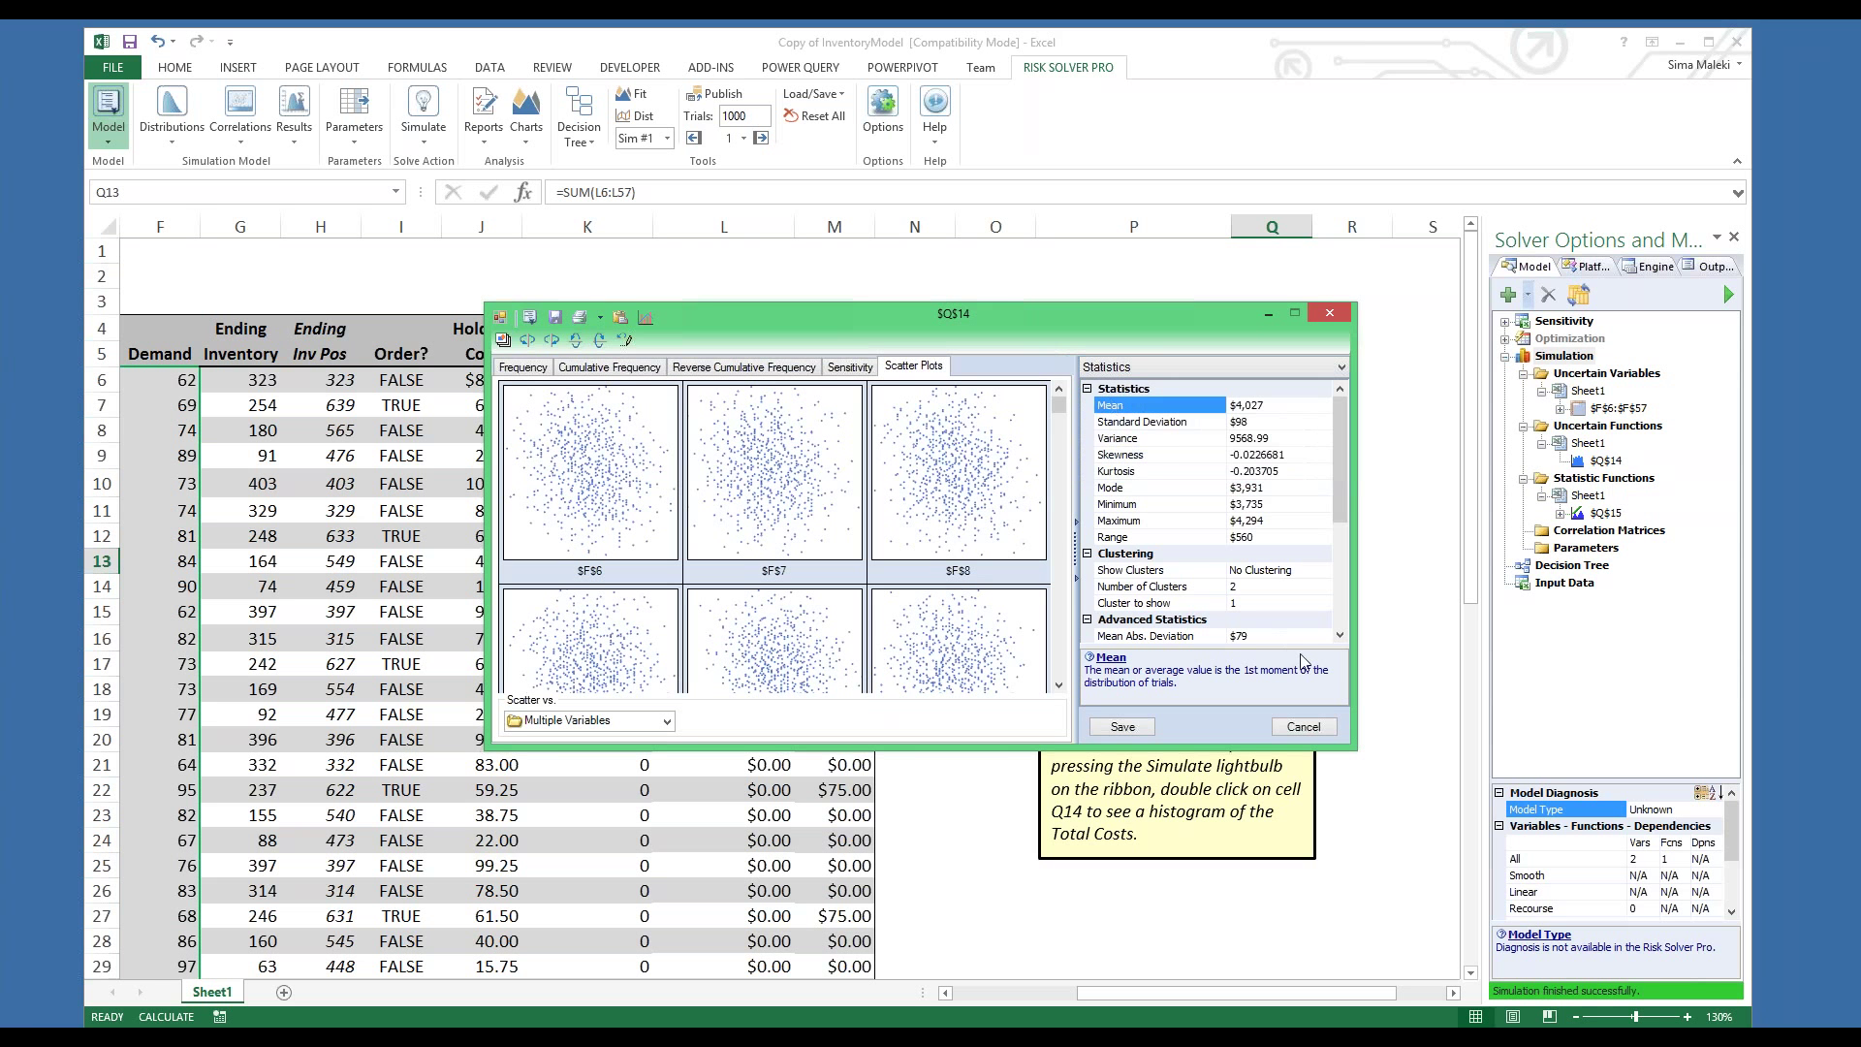
pyautogui.click(1303, 727)
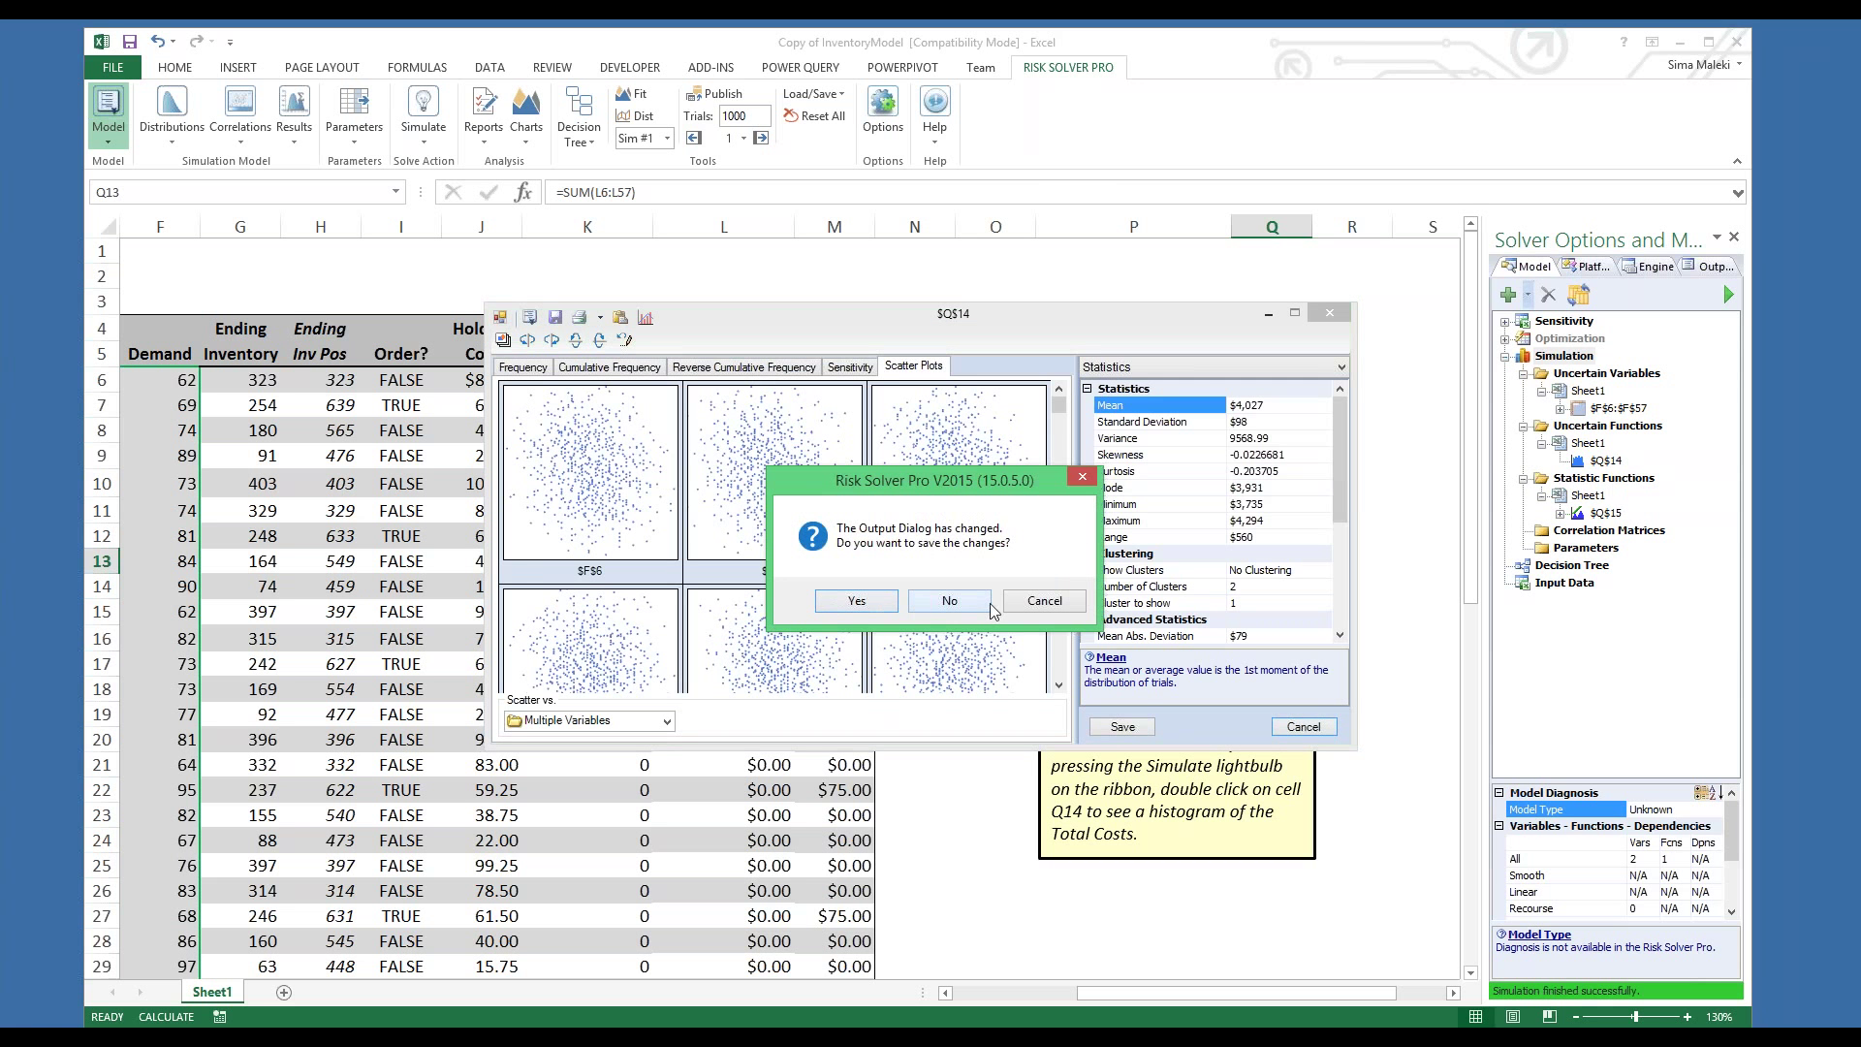
pyautogui.click(889, 608)
pyautogui.click(971, 771)
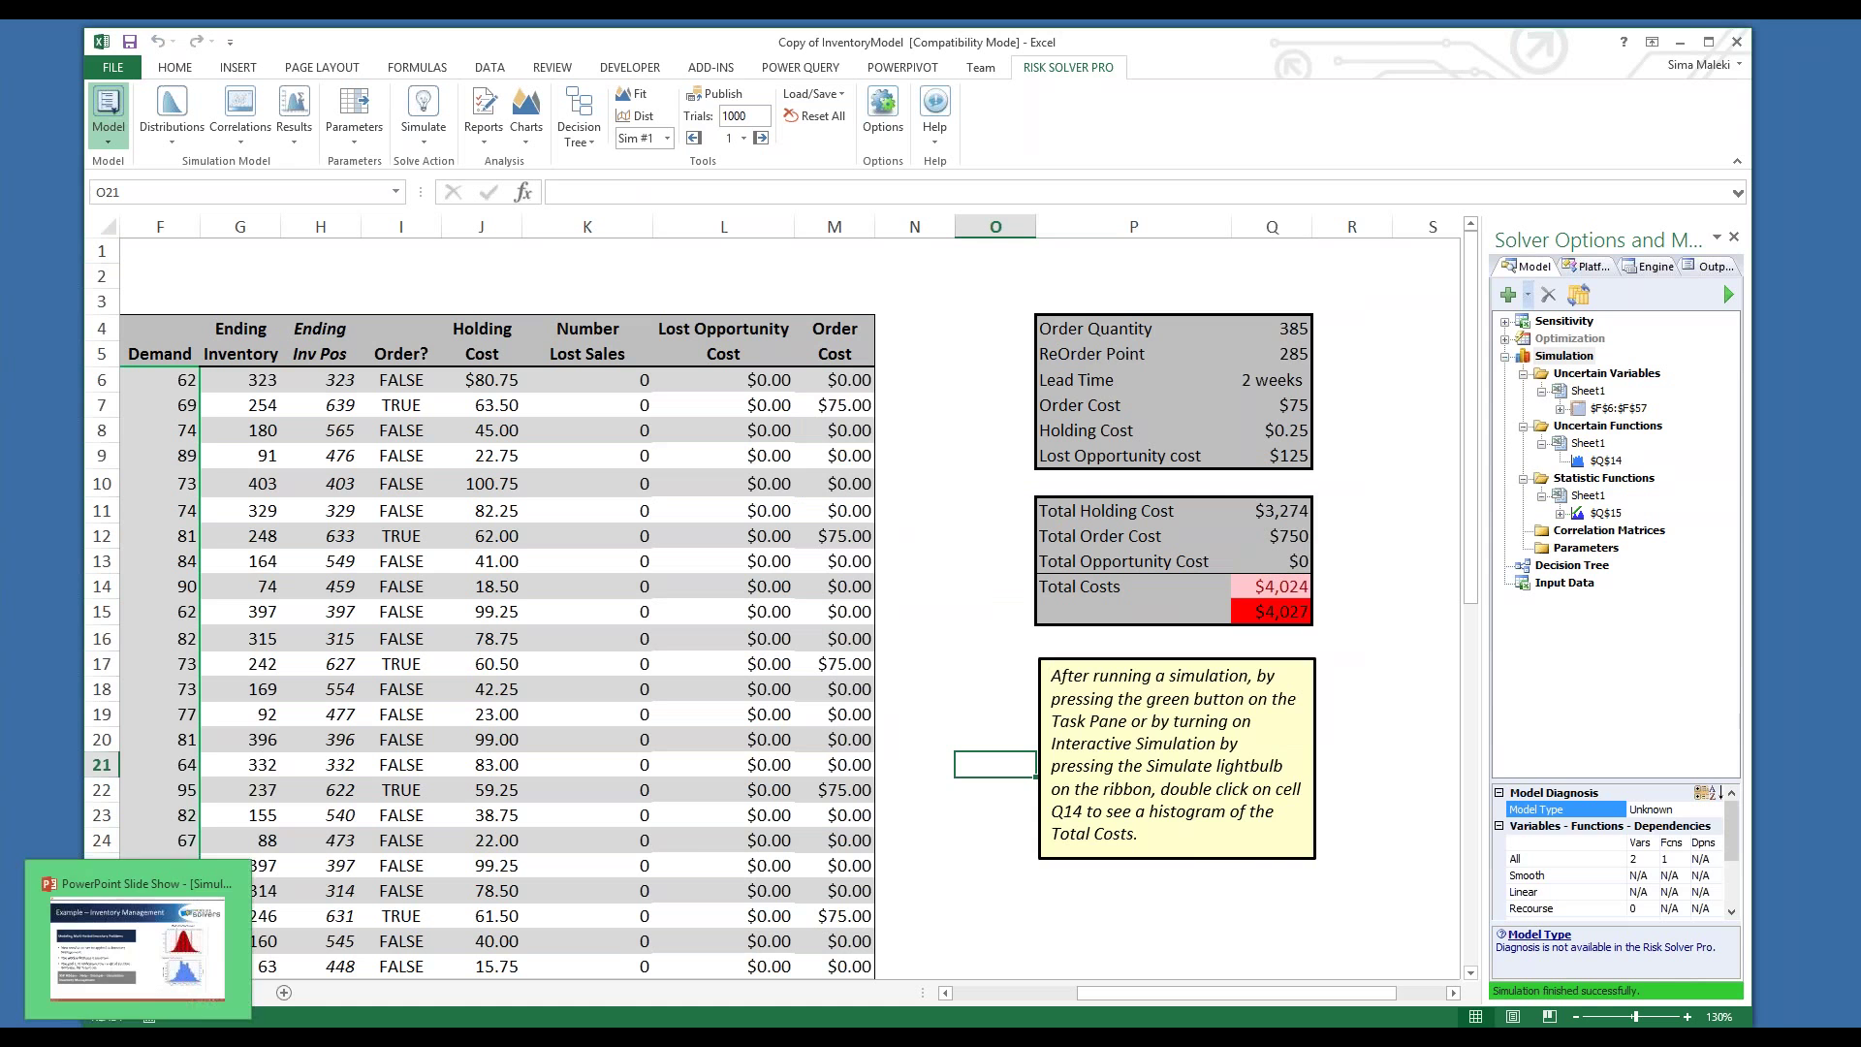
# Switch to the PowerPoint slide show and advance through the Monte Carlo slide to the "Example – Manufacturing" slide
pyautogui.click(155, 916)
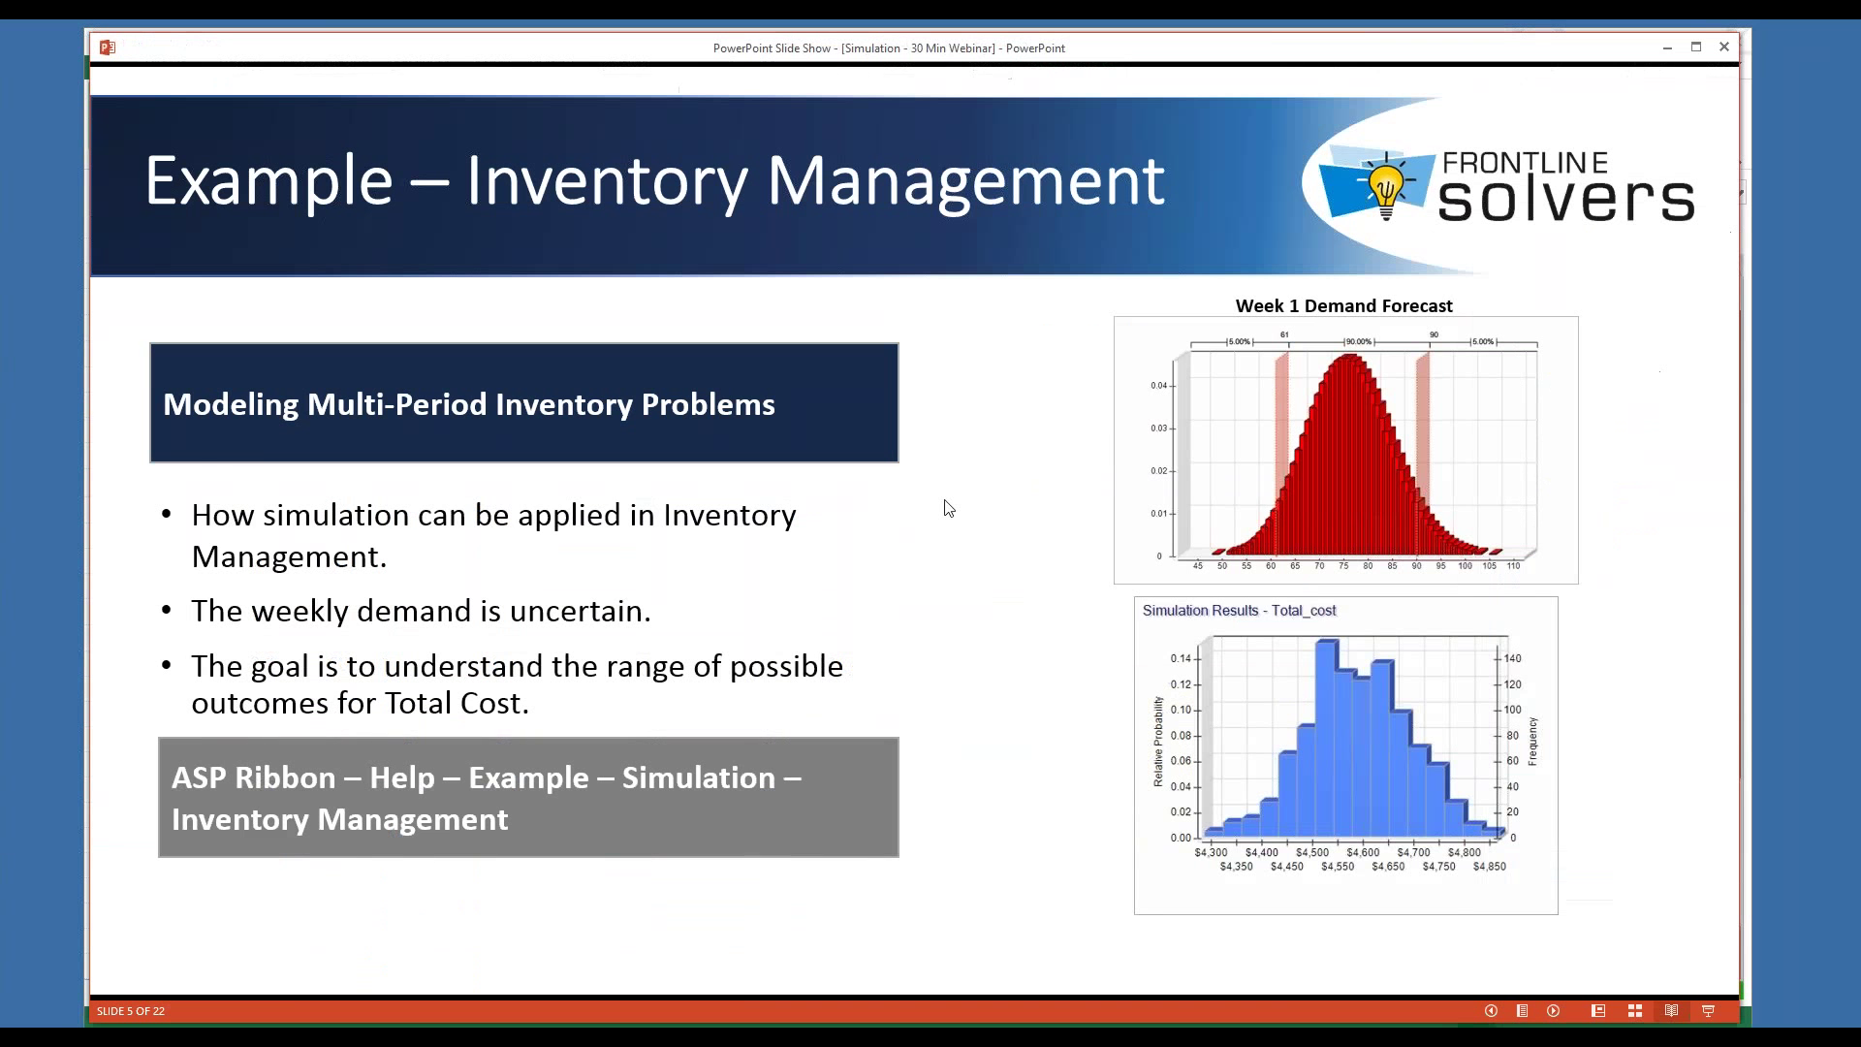
pyautogui.click(948, 508)
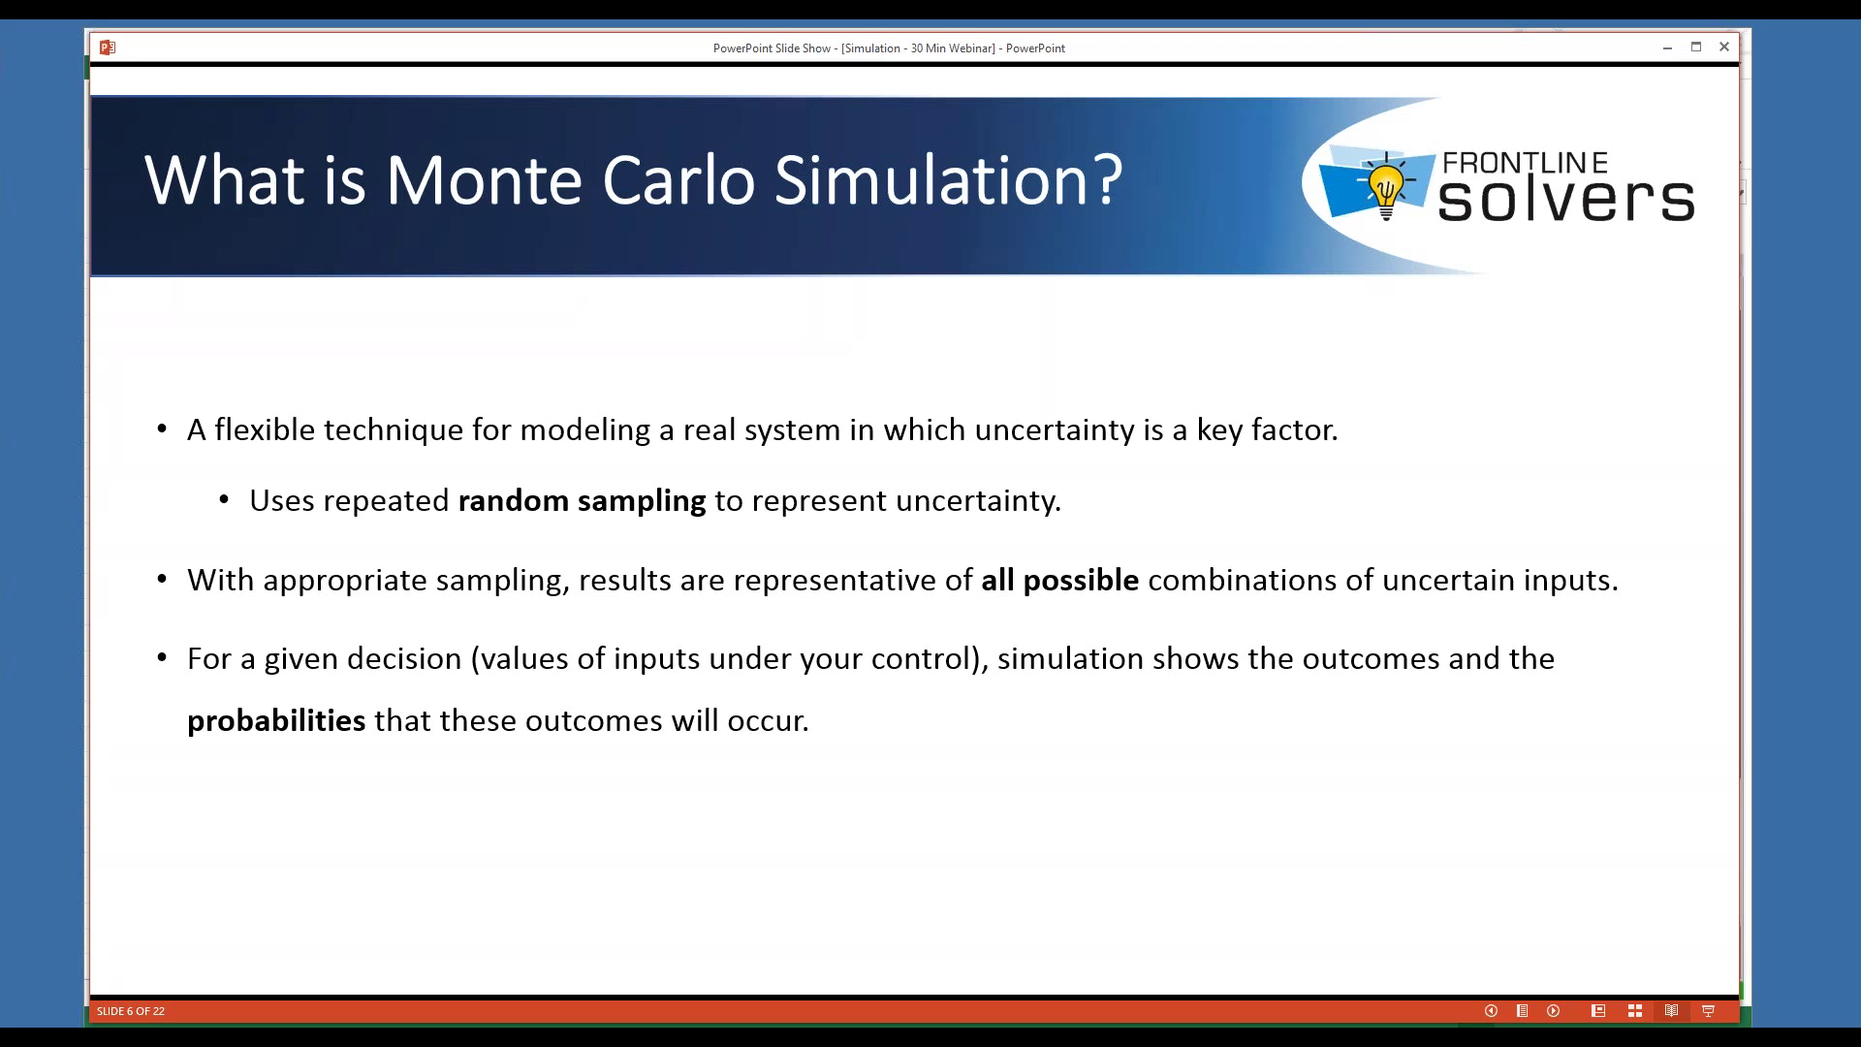
pyautogui.click(456, 878)
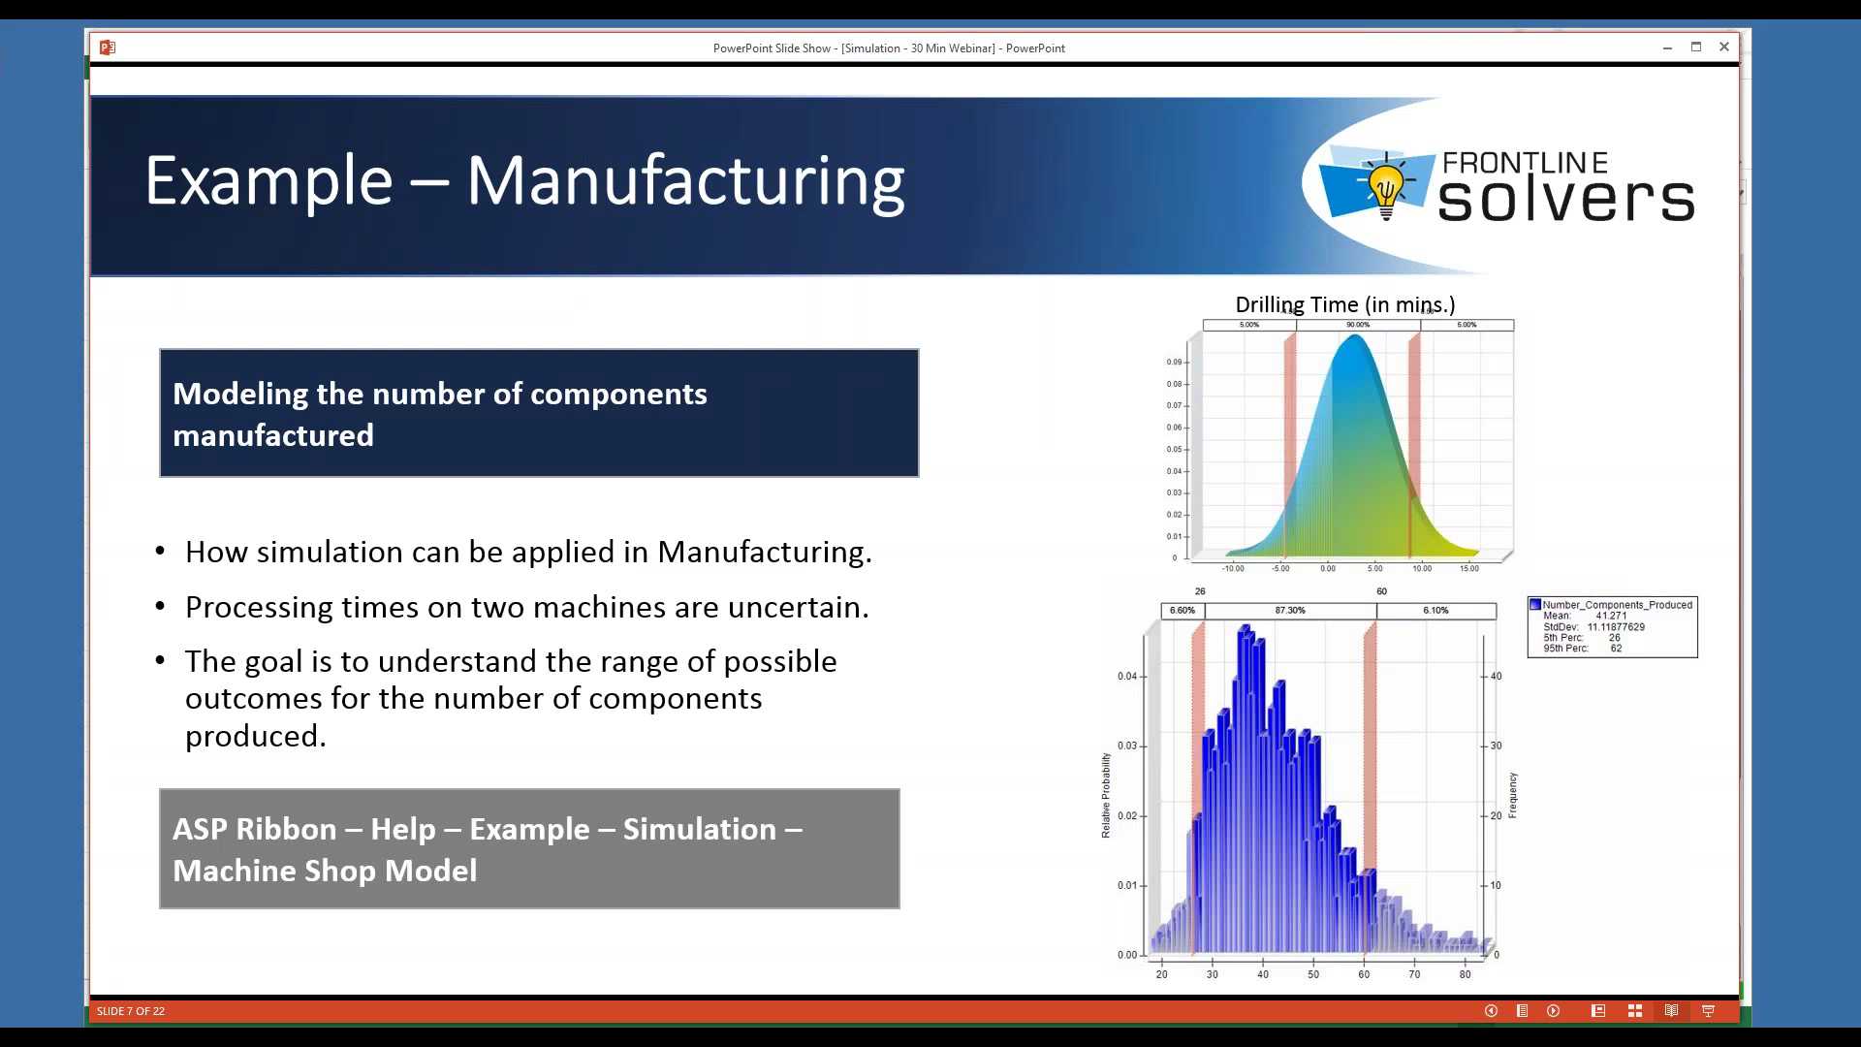
# Switch to the Copy of MachineShopModel workbook in Excel and widen the Solver Options and Model Specifications pane
pyautogui.click(337, 1037)
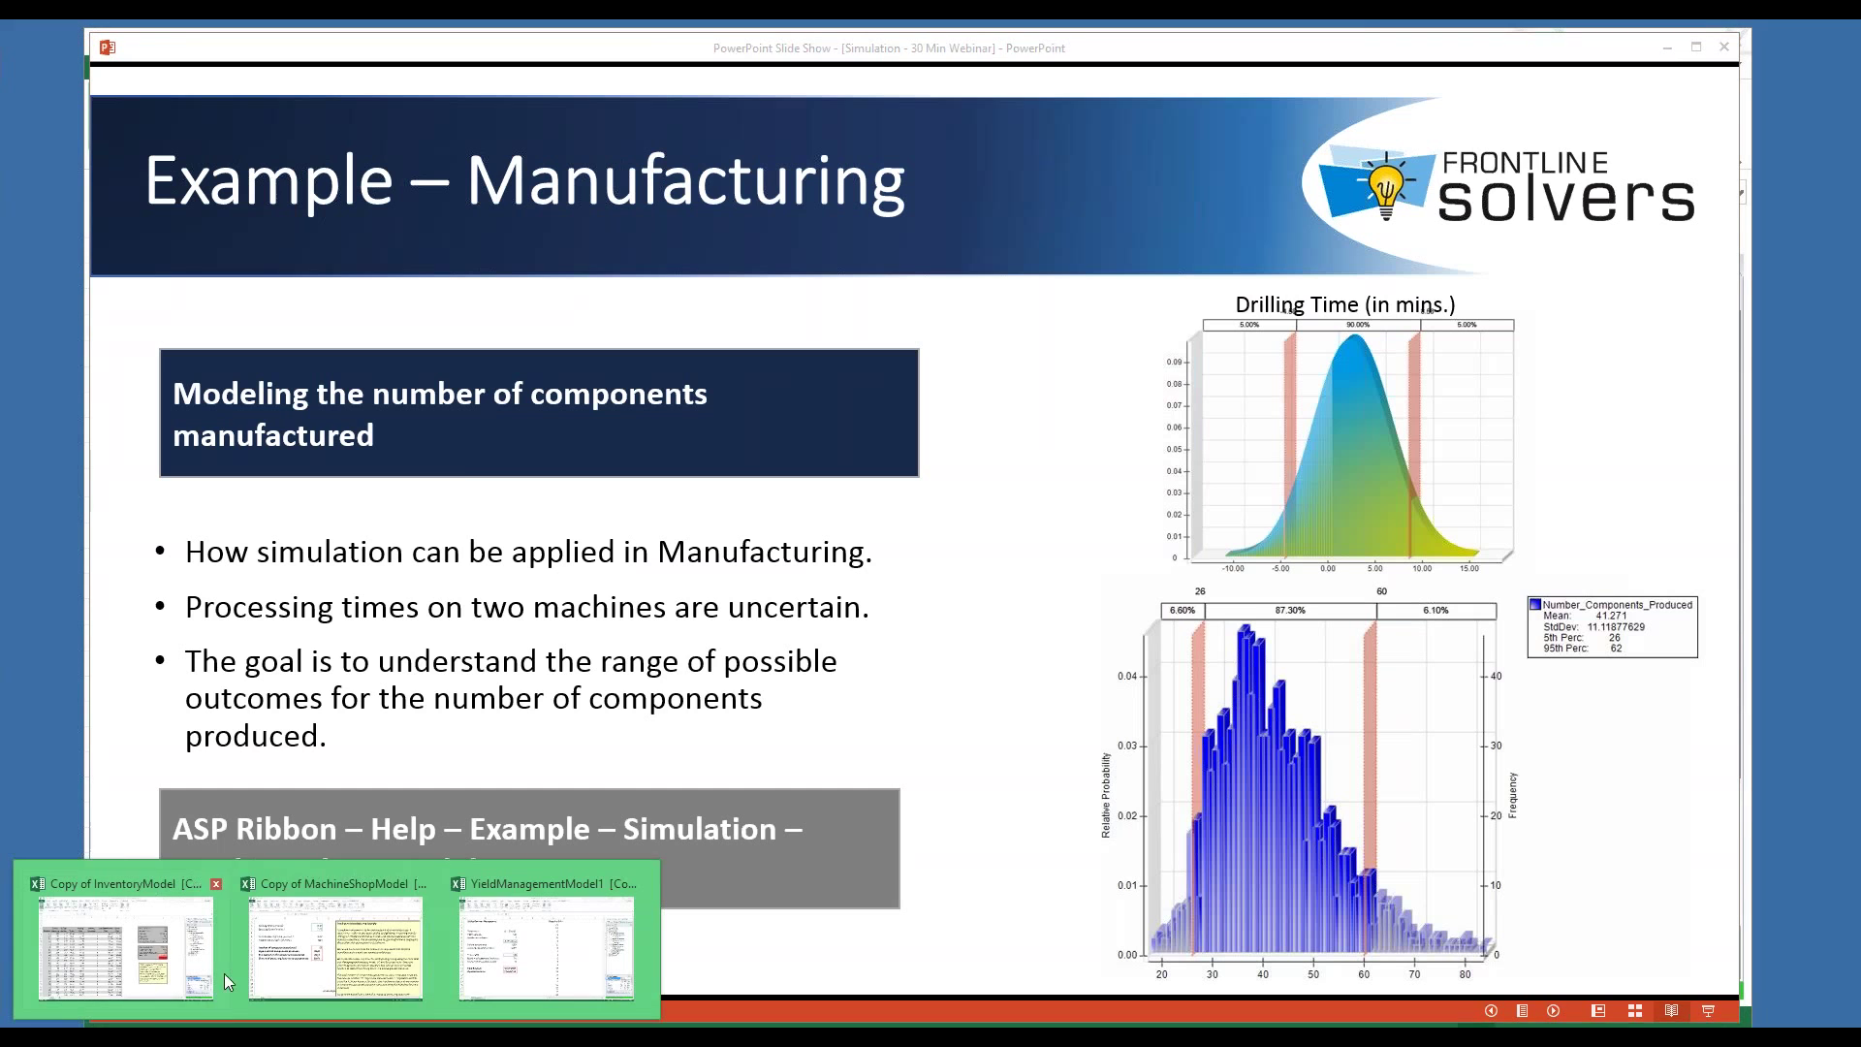
pyautogui.click(299, 967)
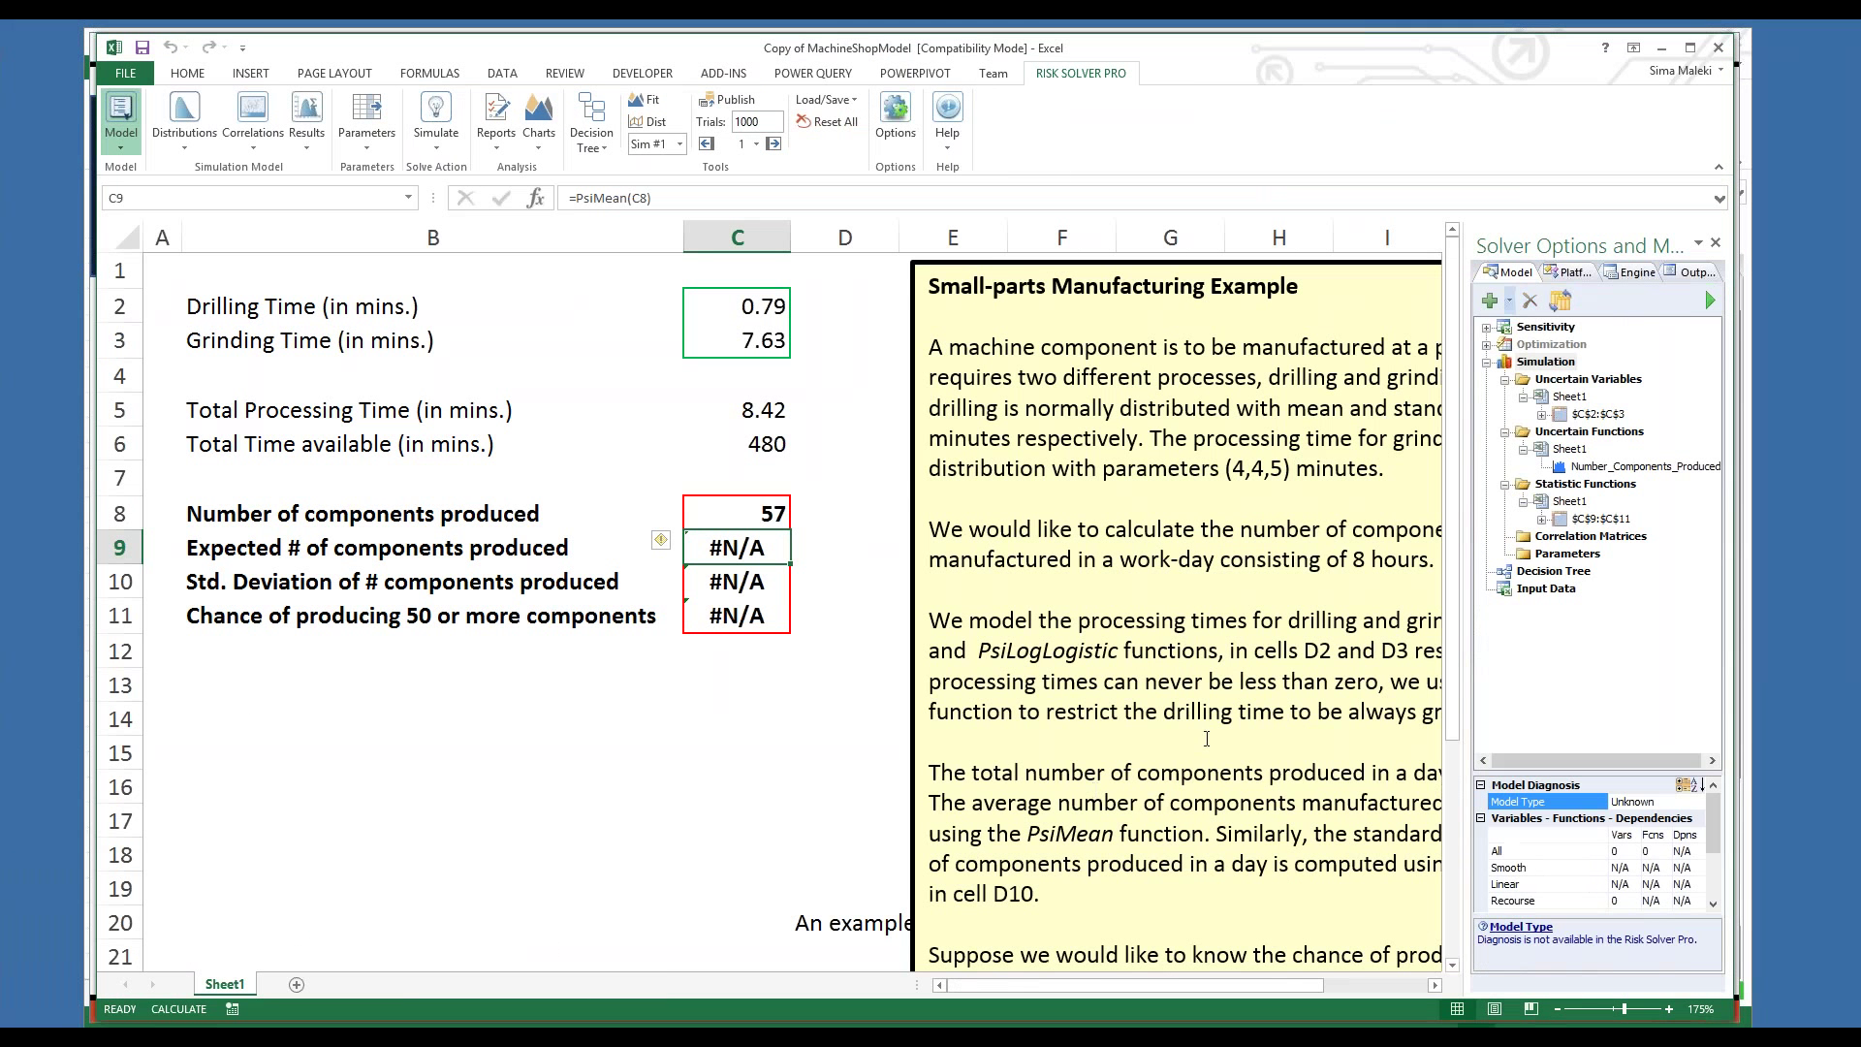
pyautogui.moveTo(1465, 630); pyautogui.dragTo(1317, 630)
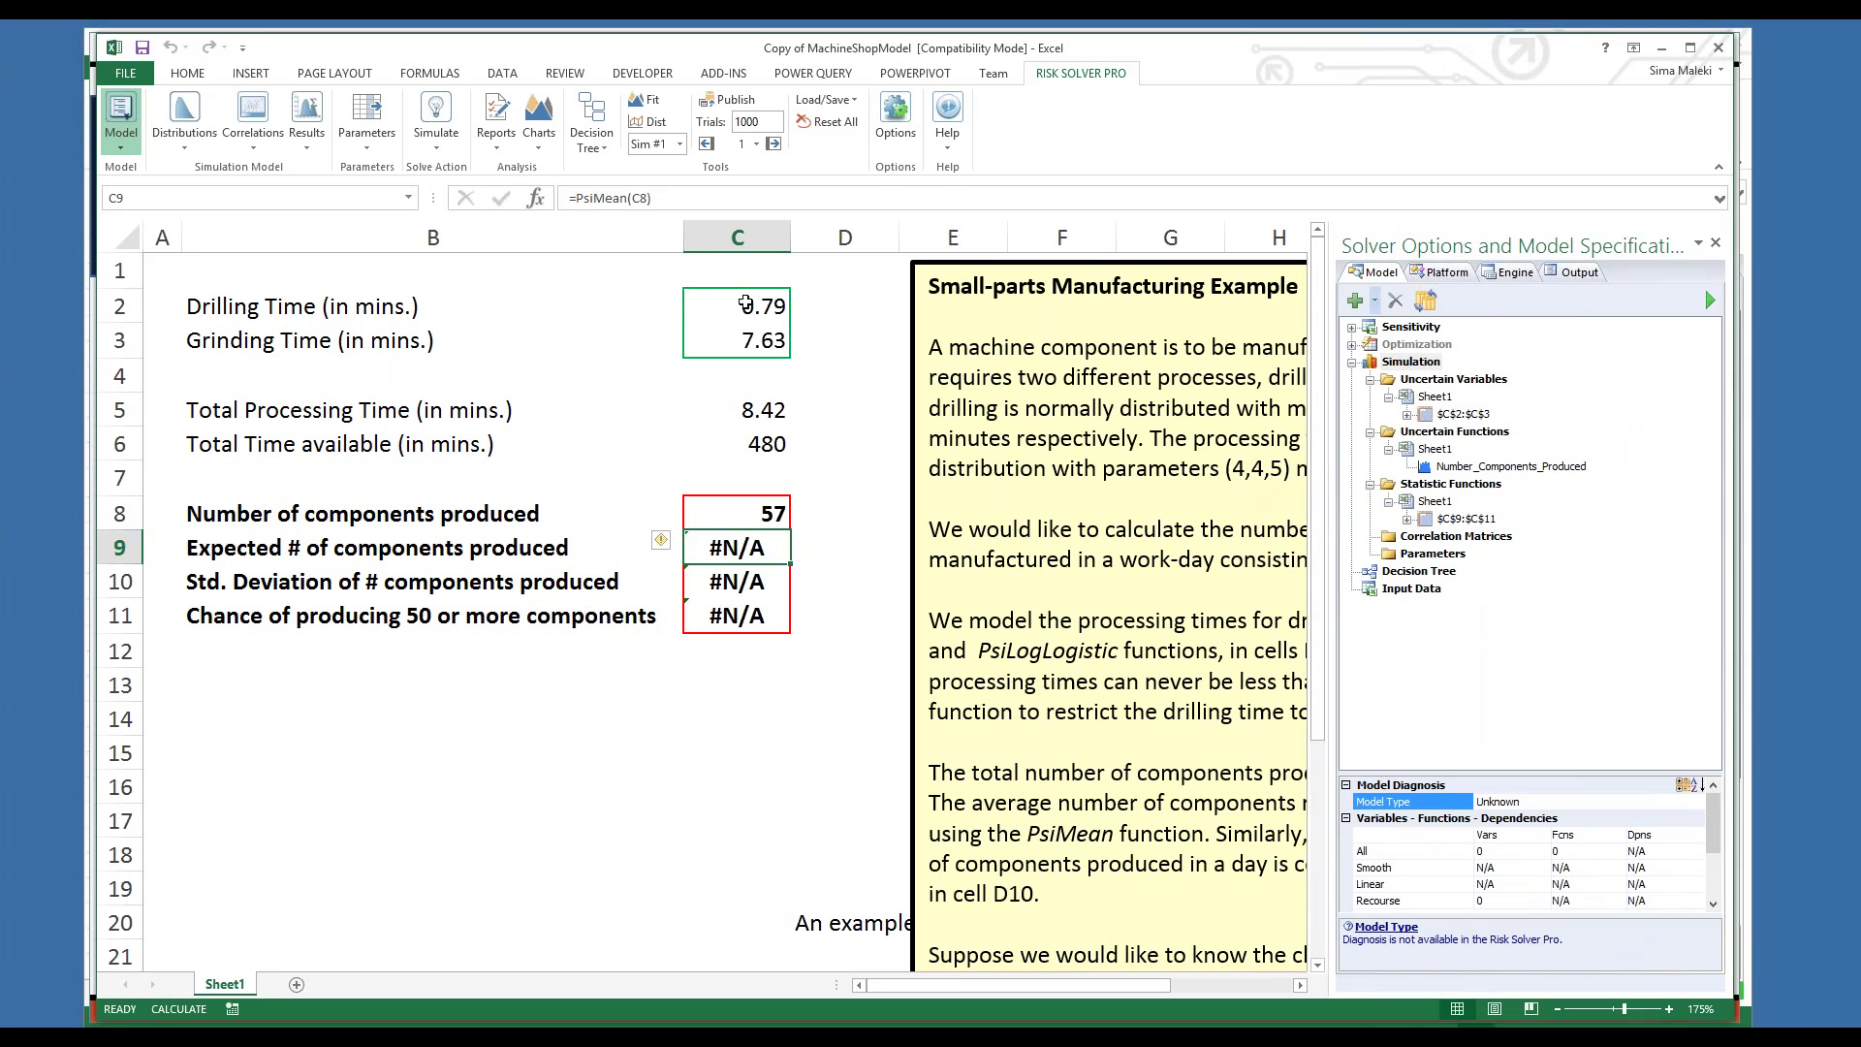
# Open the full distribution chart of the drilling time in C2, inspect its formula, parameters and cutoffs, and close it
pyautogui.moveTo(745, 304)
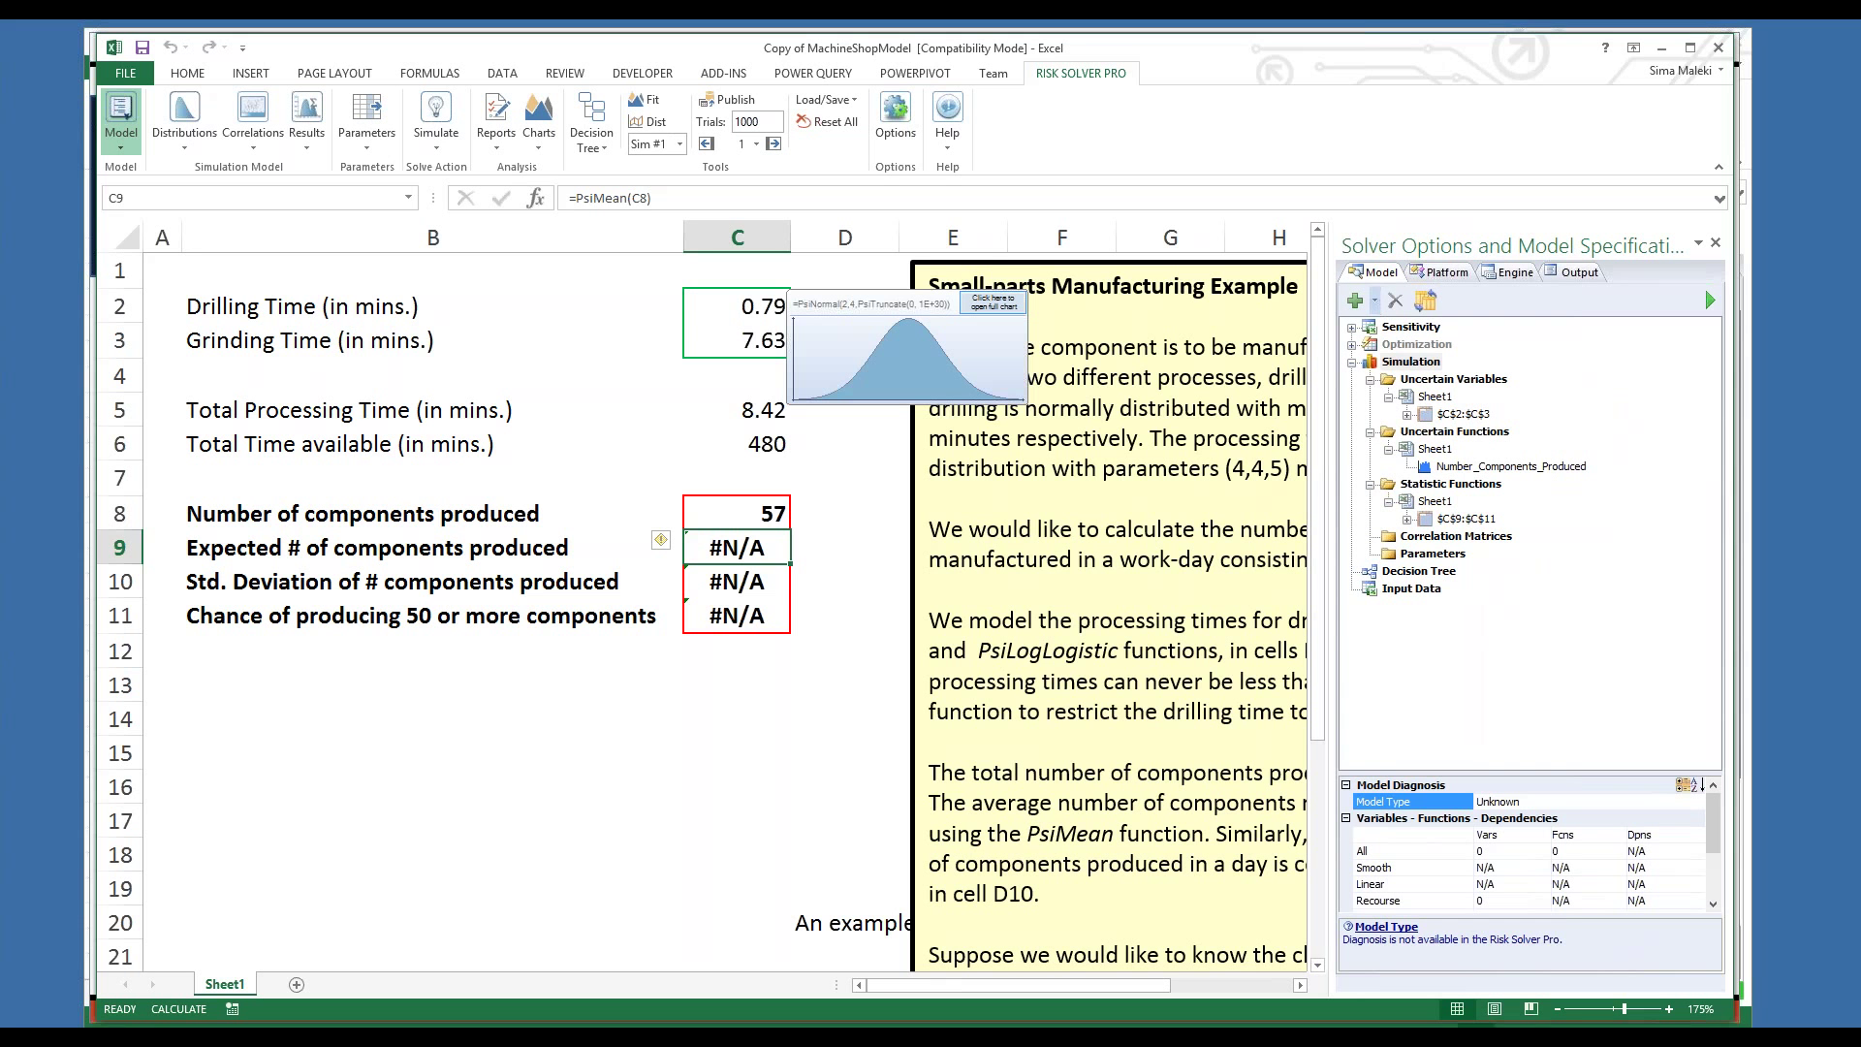
pyautogui.click(993, 301)
pyautogui.moveTo(771, 320); pyautogui.dragTo(737, 322)
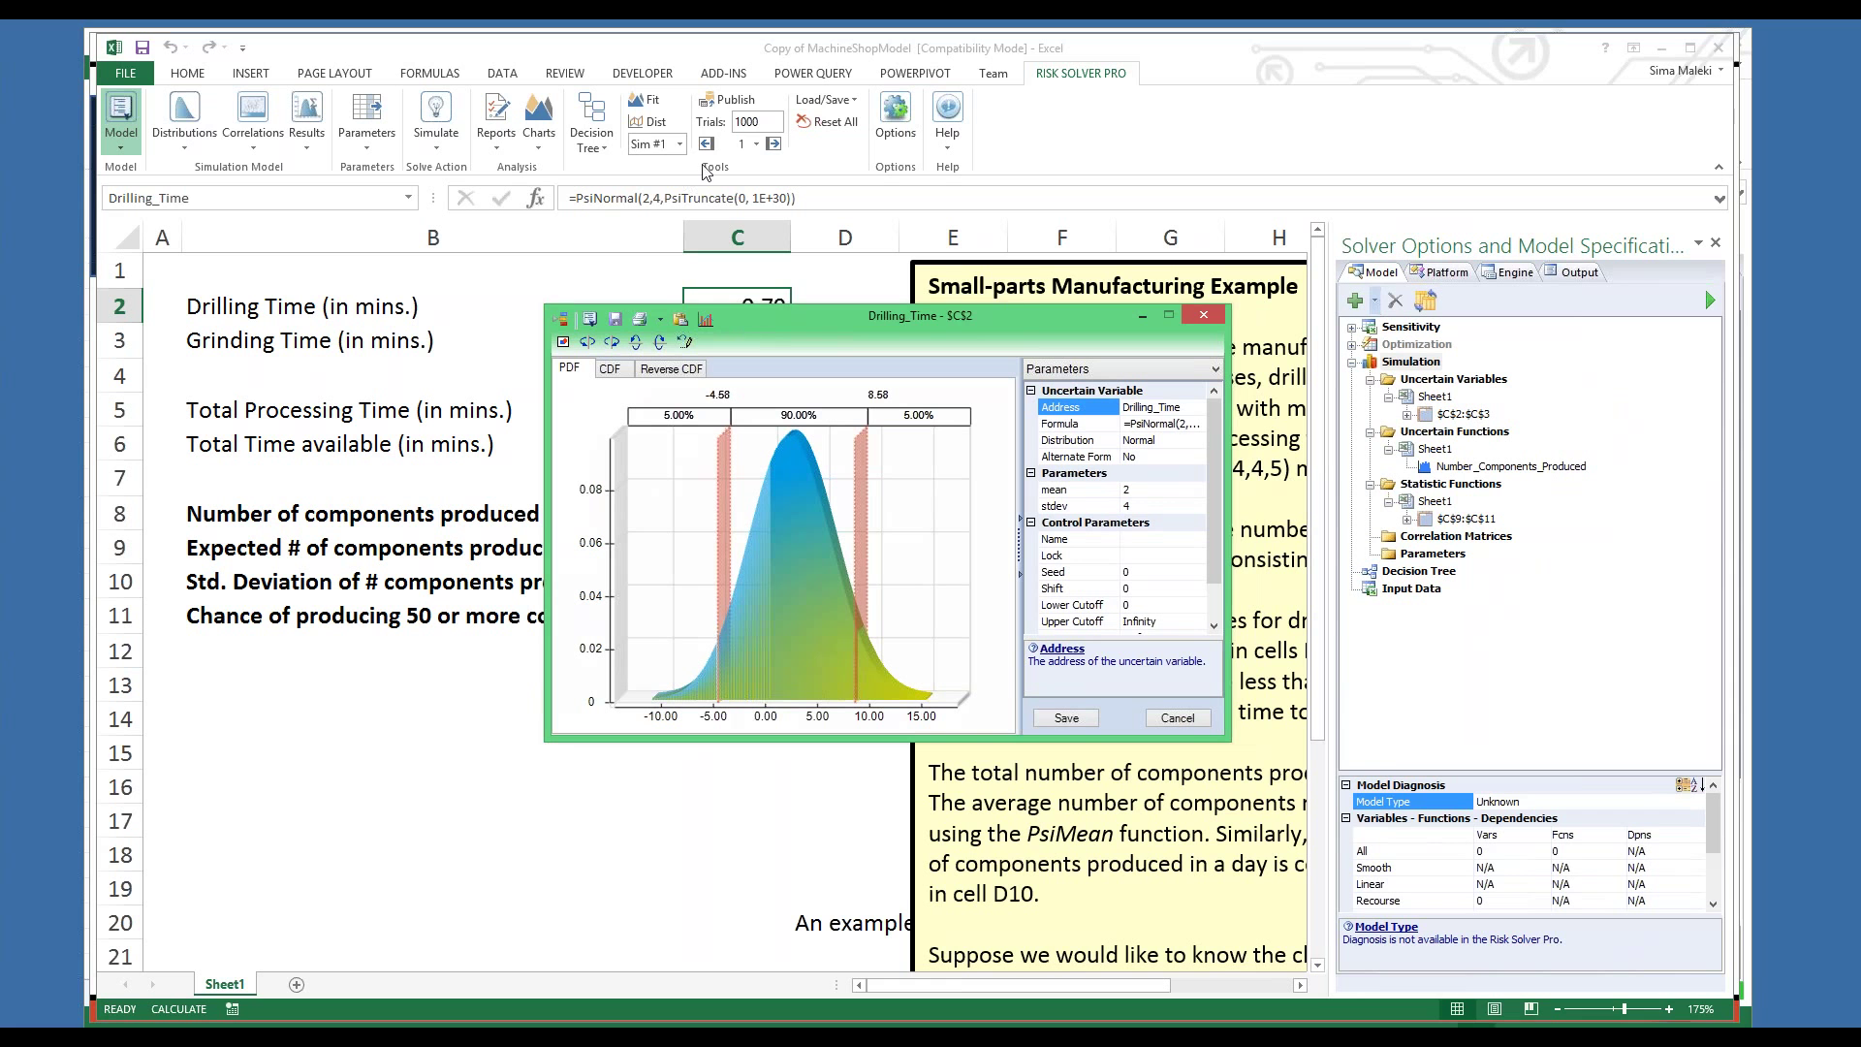
pyautogui.click(667, 197)
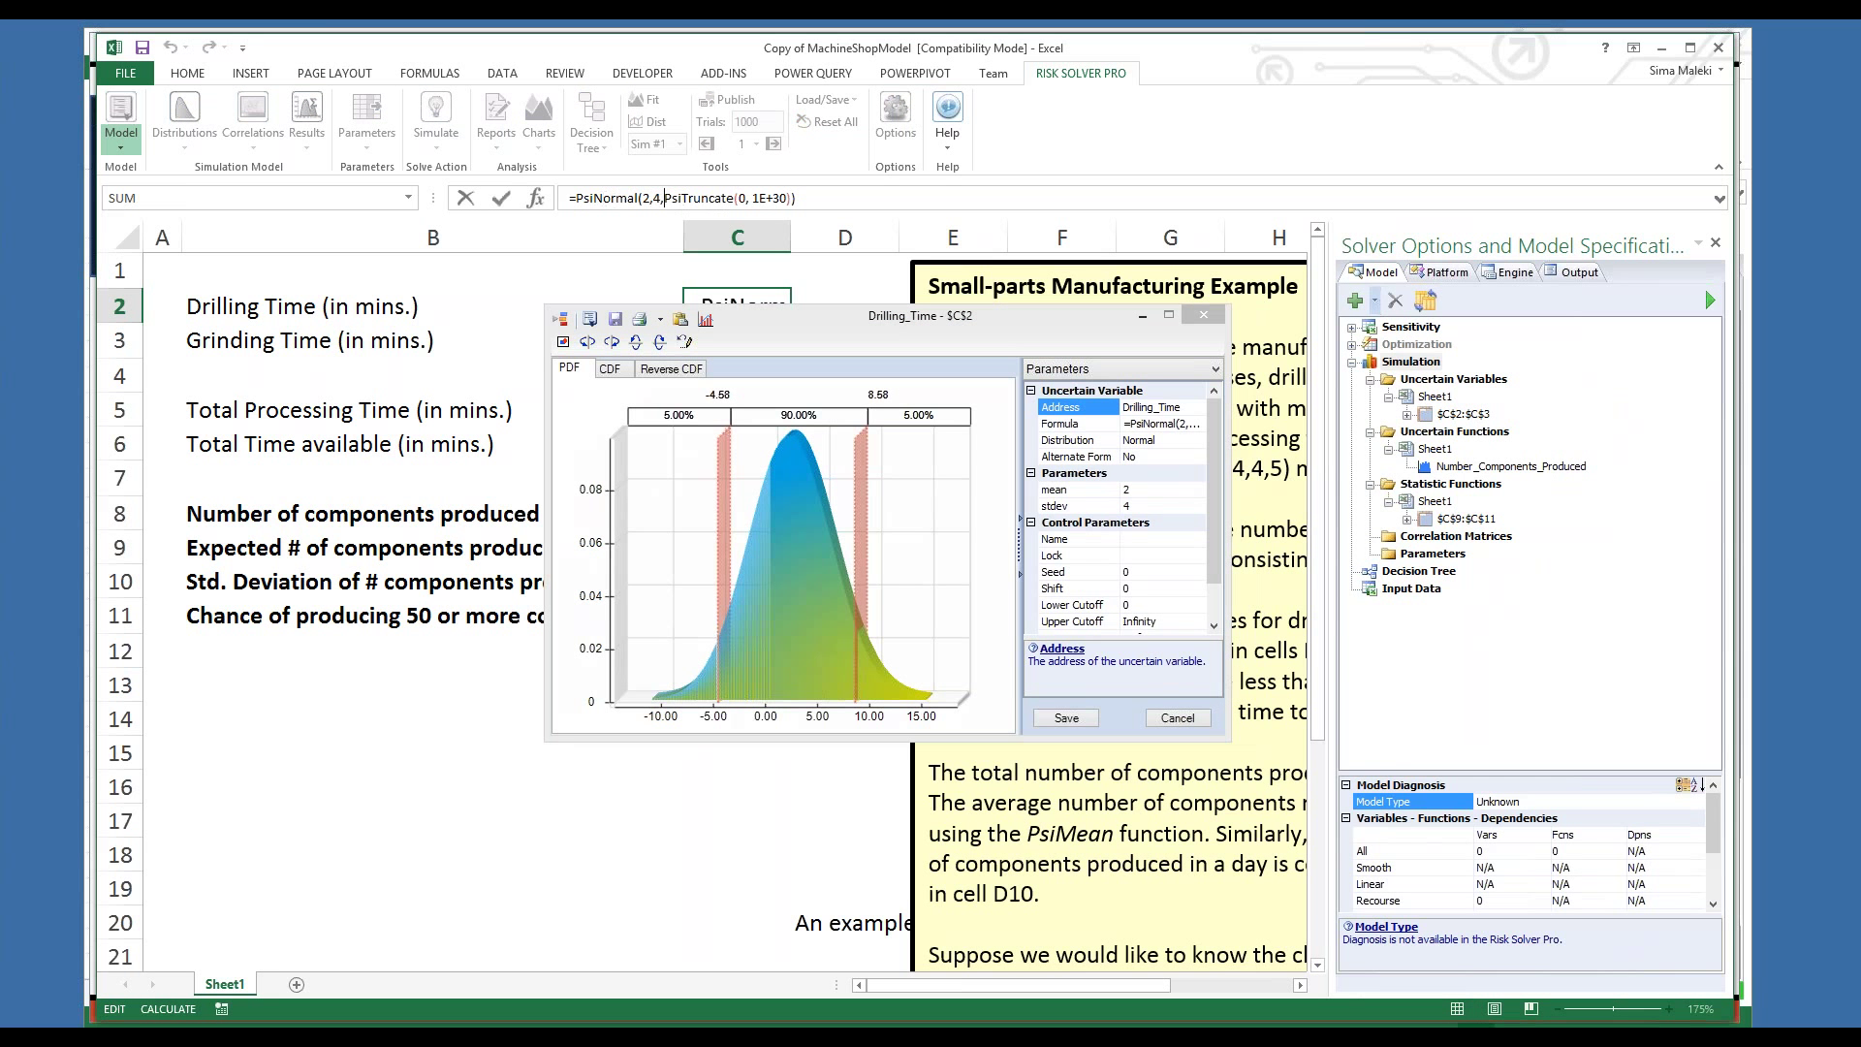
pyautogui.click(904, 329)
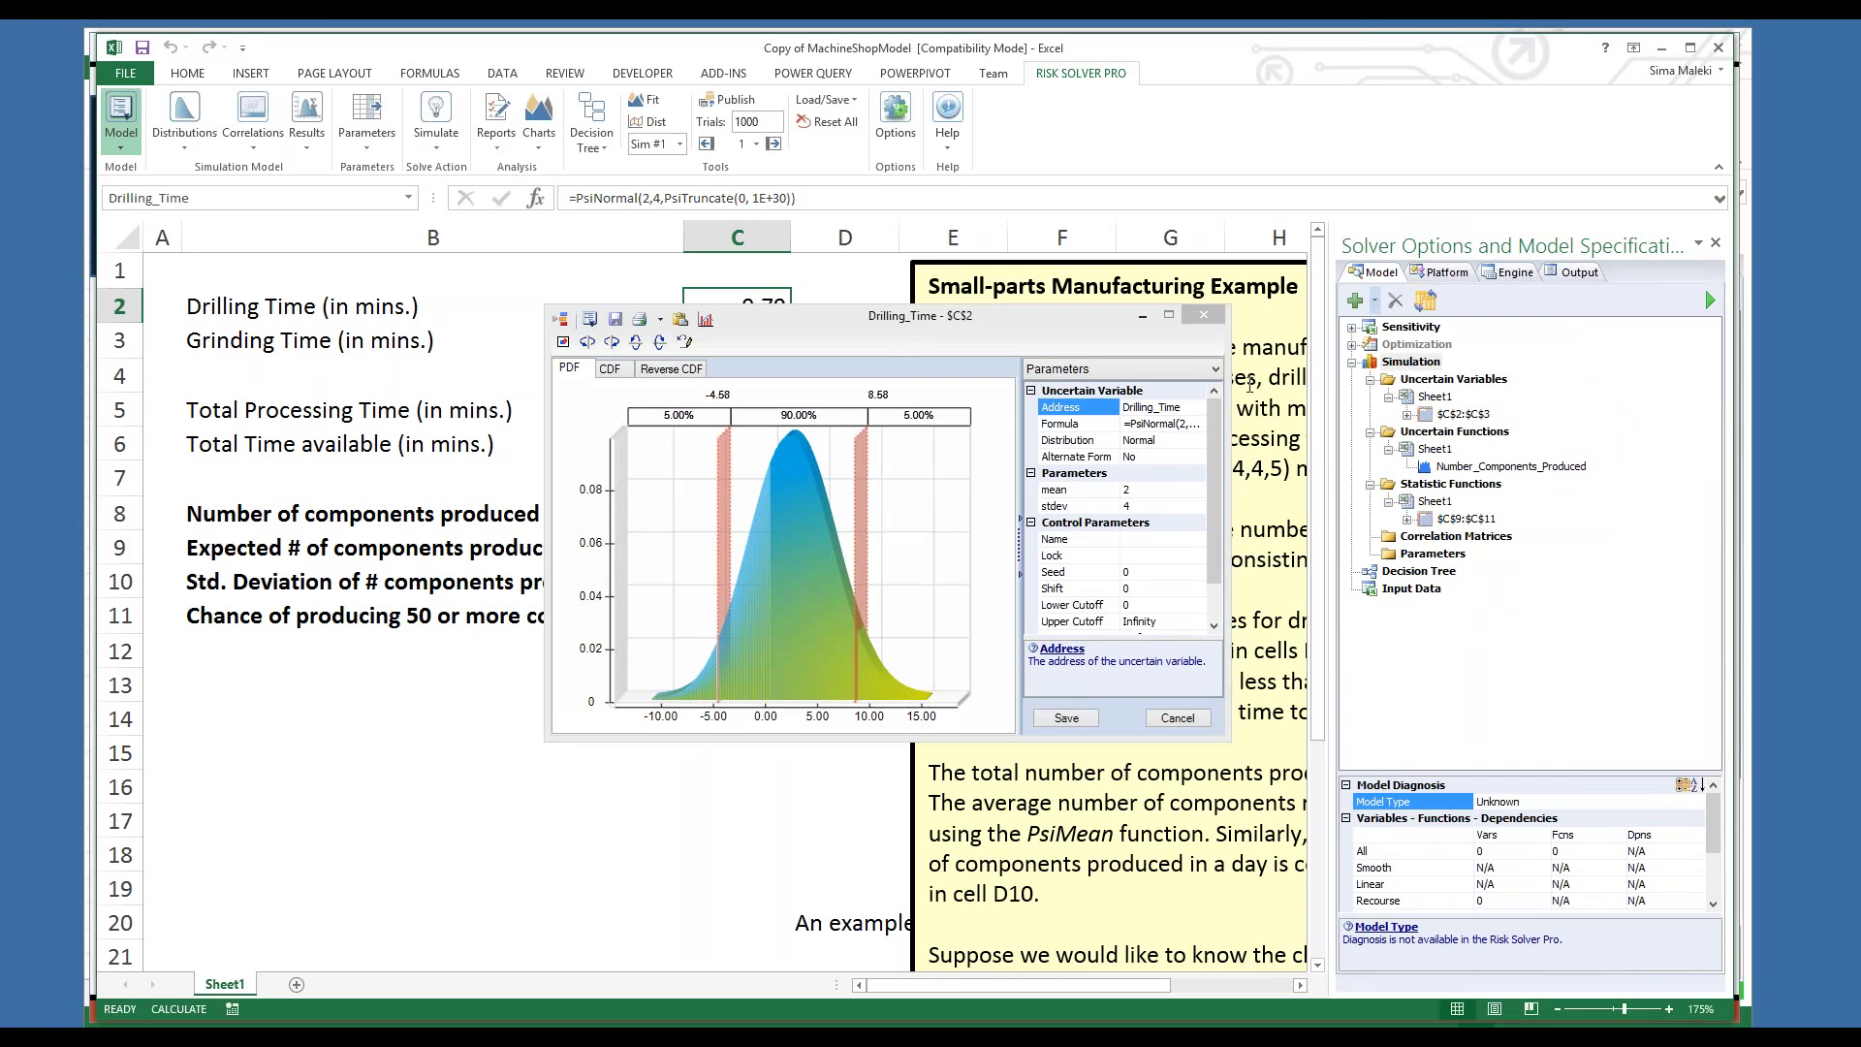
pyautogui.moveTo(1212, 434); pyautogui.dragTo(1216, 512)
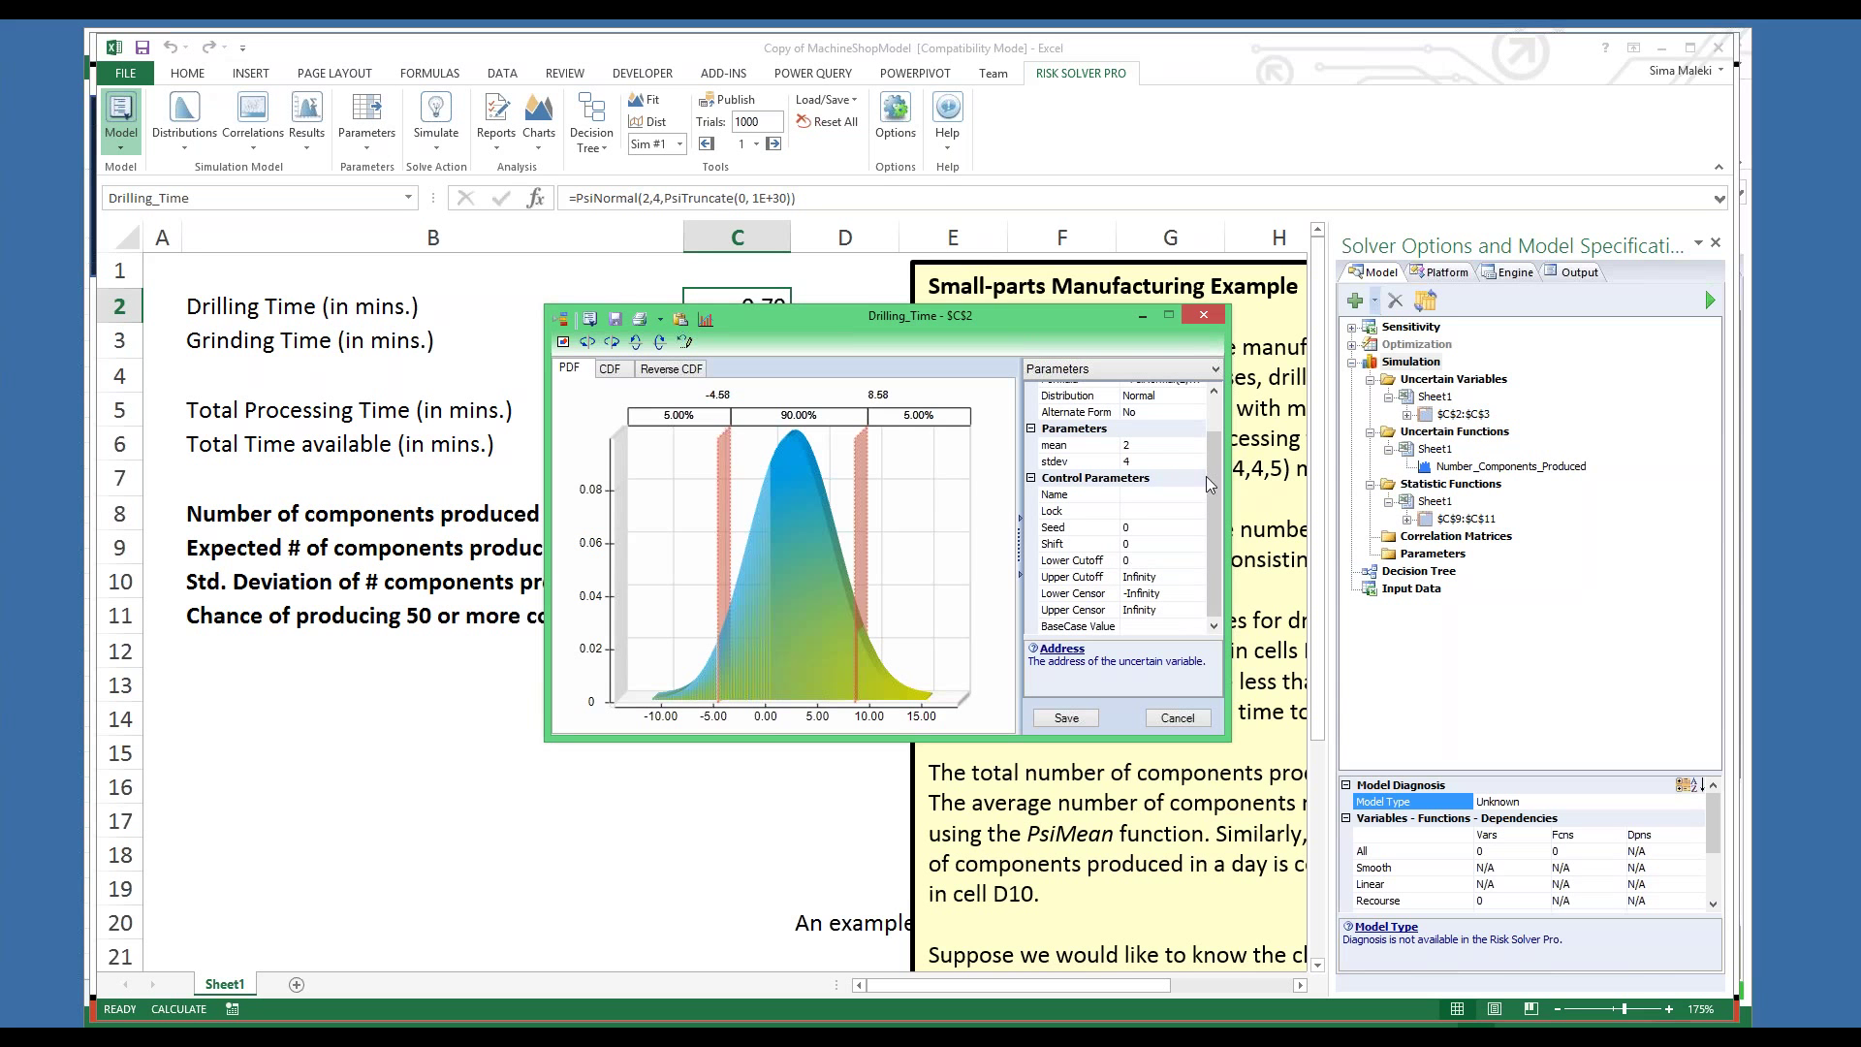
pyautogui.click(1203, 315)
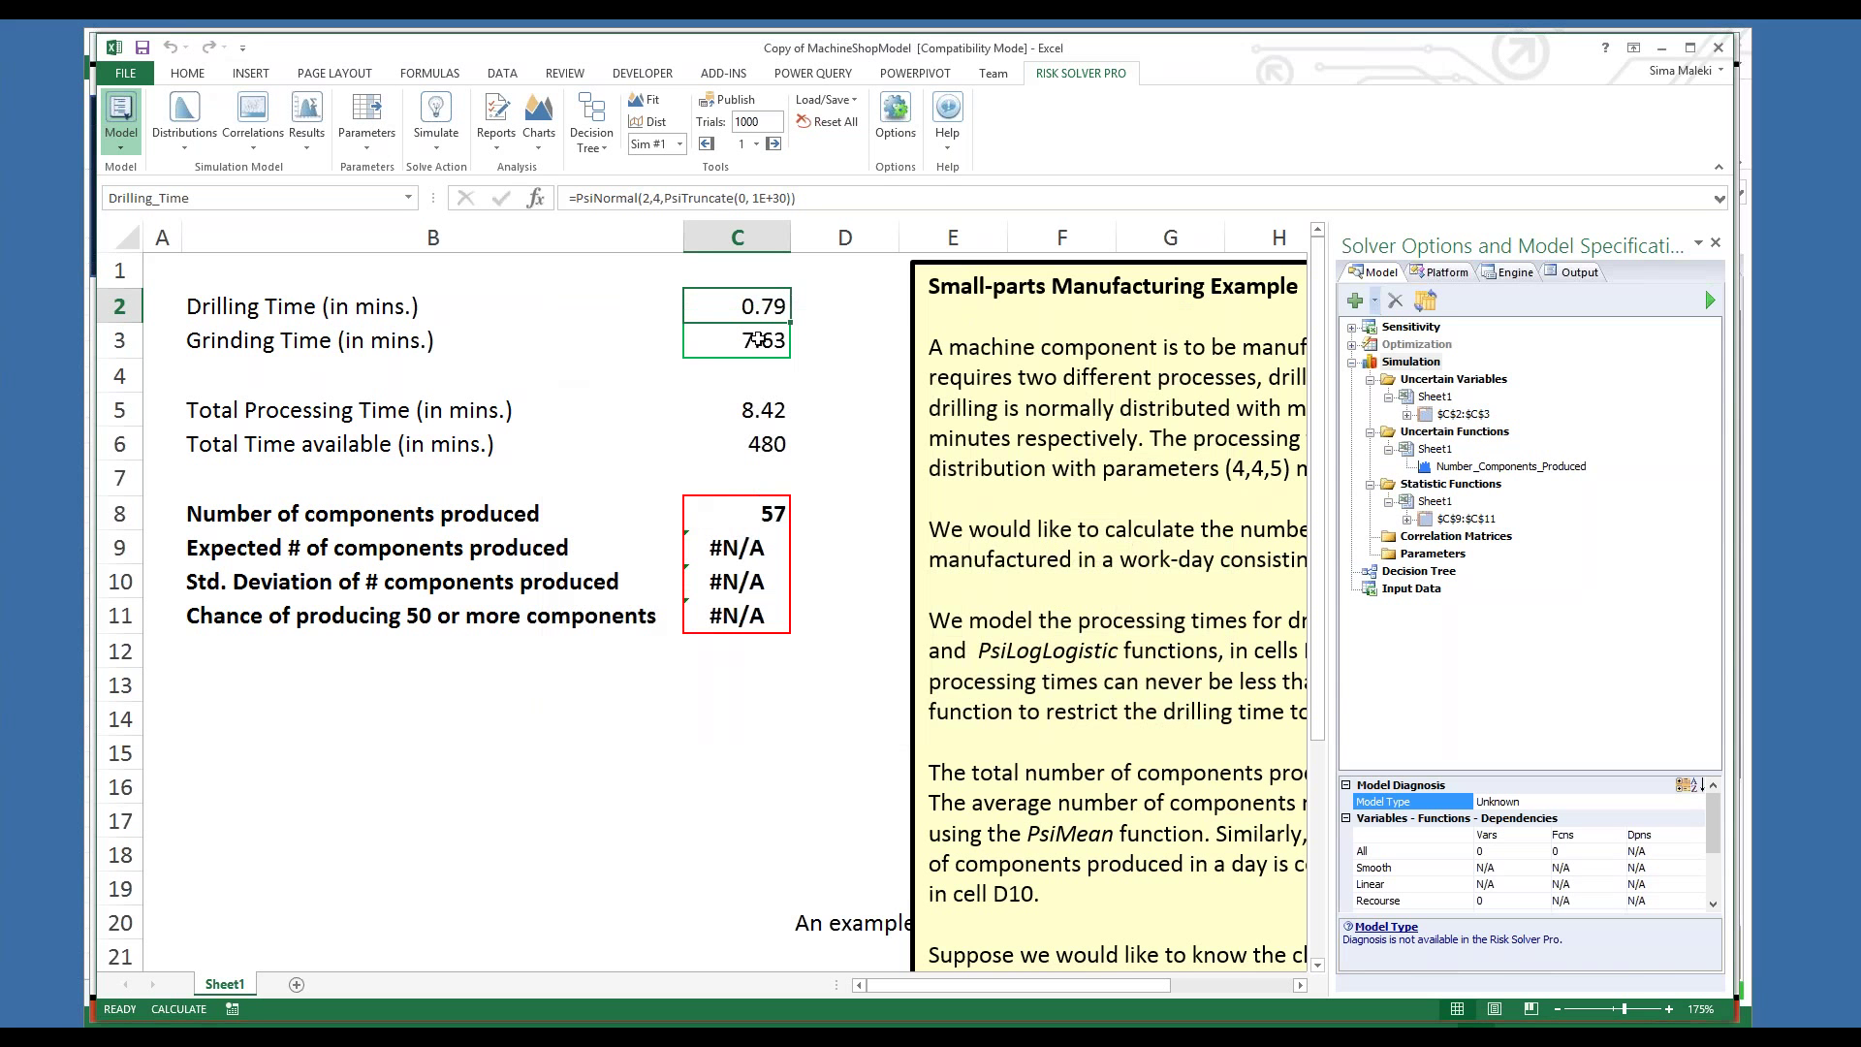
# Inspect the grinding time formula in C3, view its full distribution chart, and close the chart
pyautogui.moveTo(752, 340)
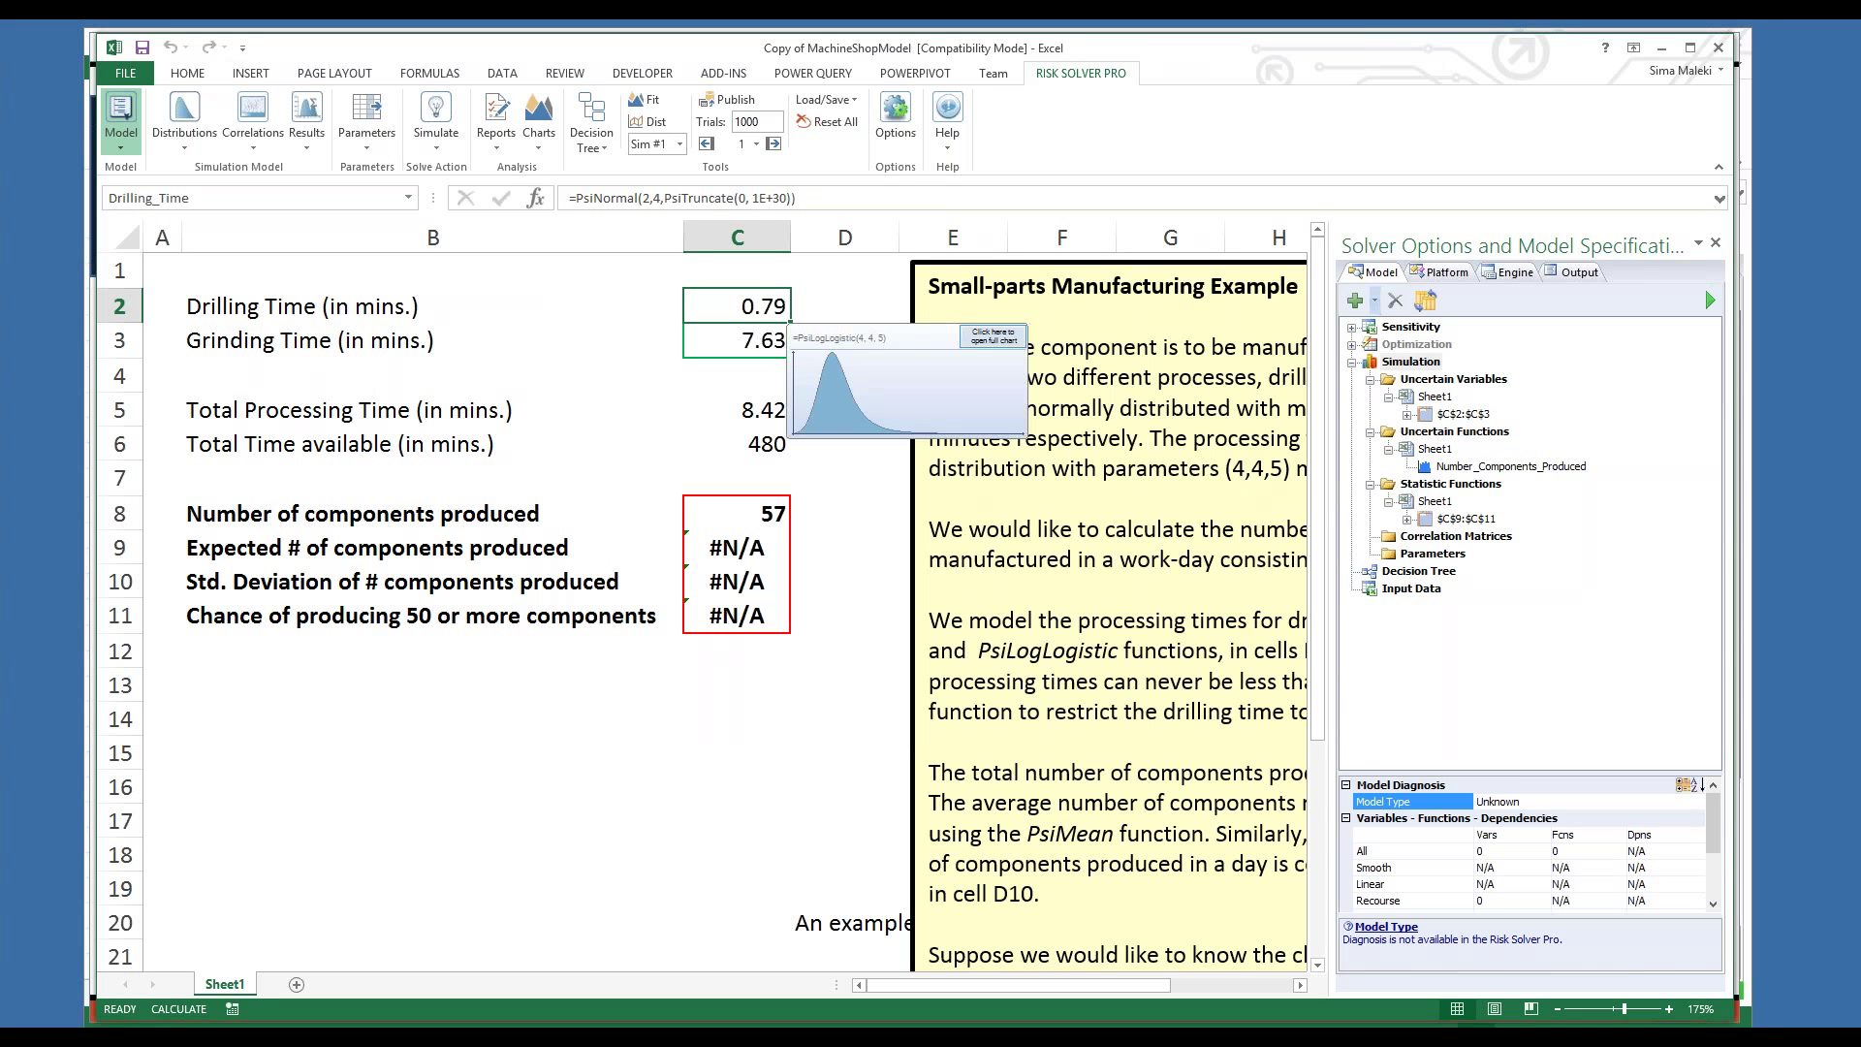
pyautogui.click(742, 344)
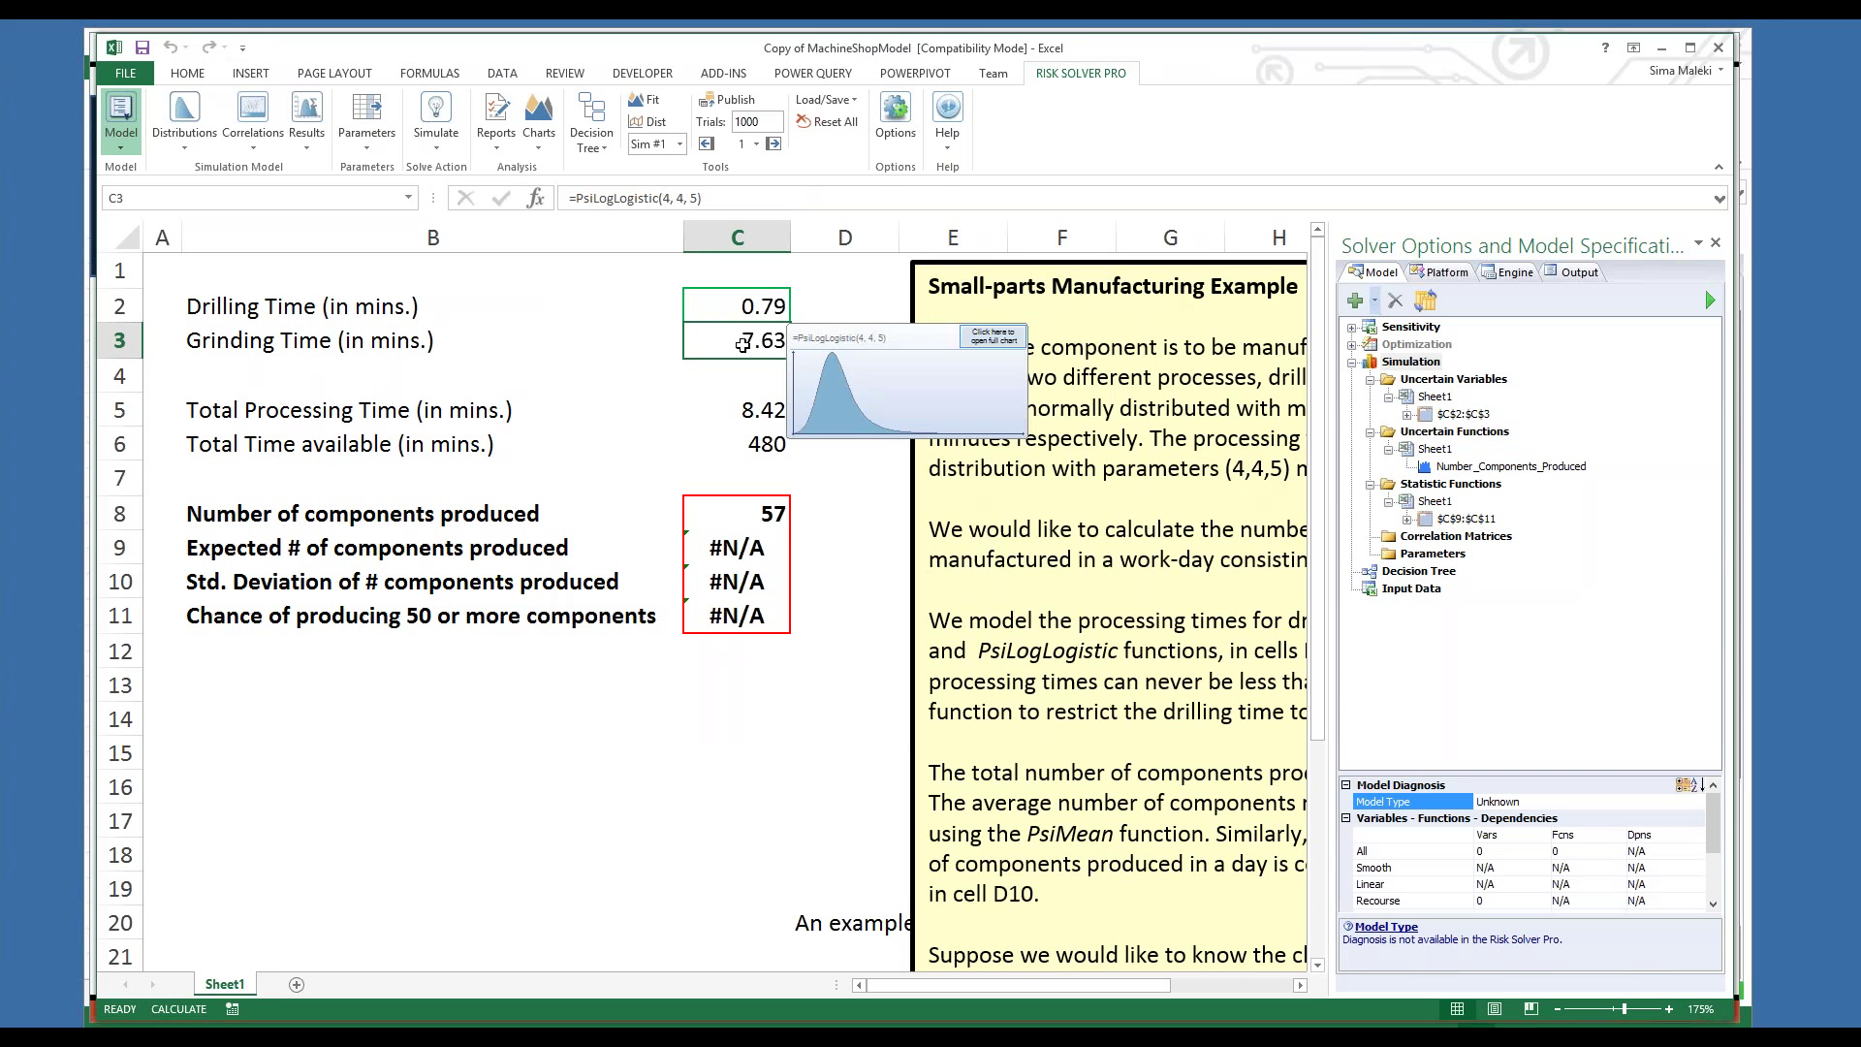
pyautogui.click(993, 335)
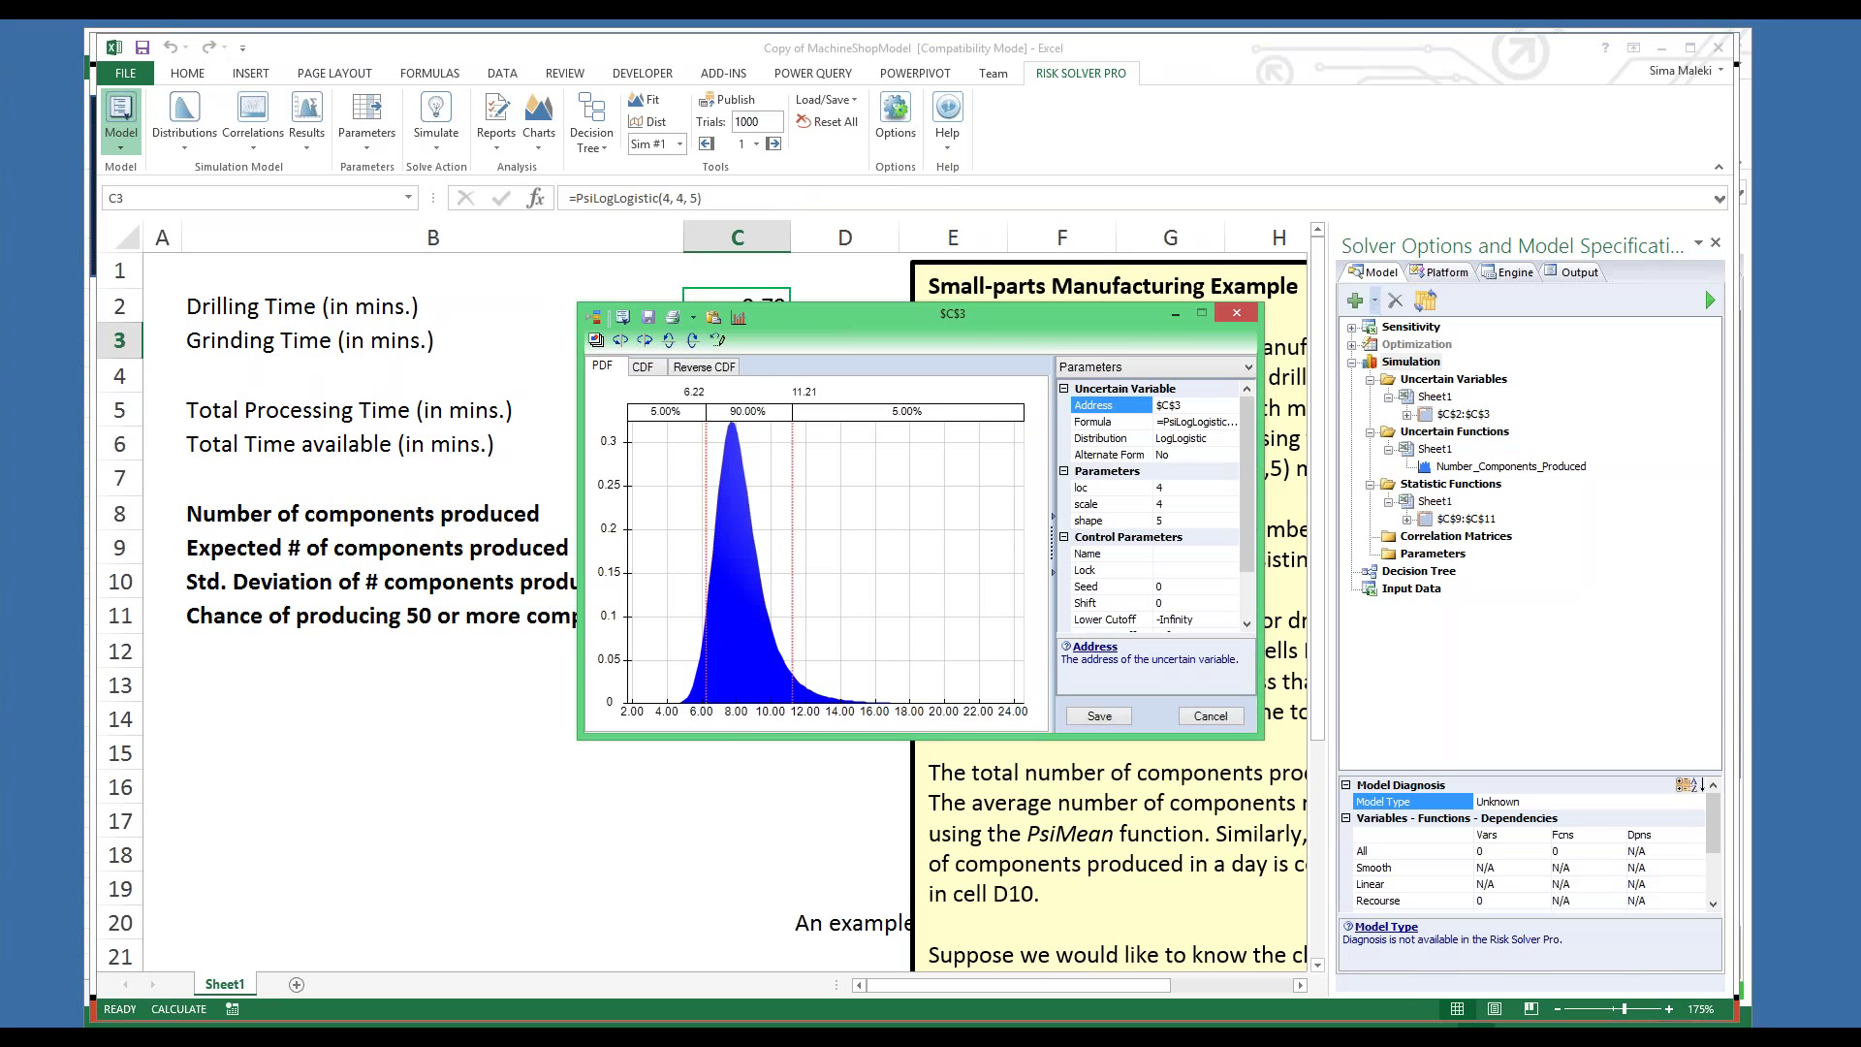
pyautogui.click(1225, 312)
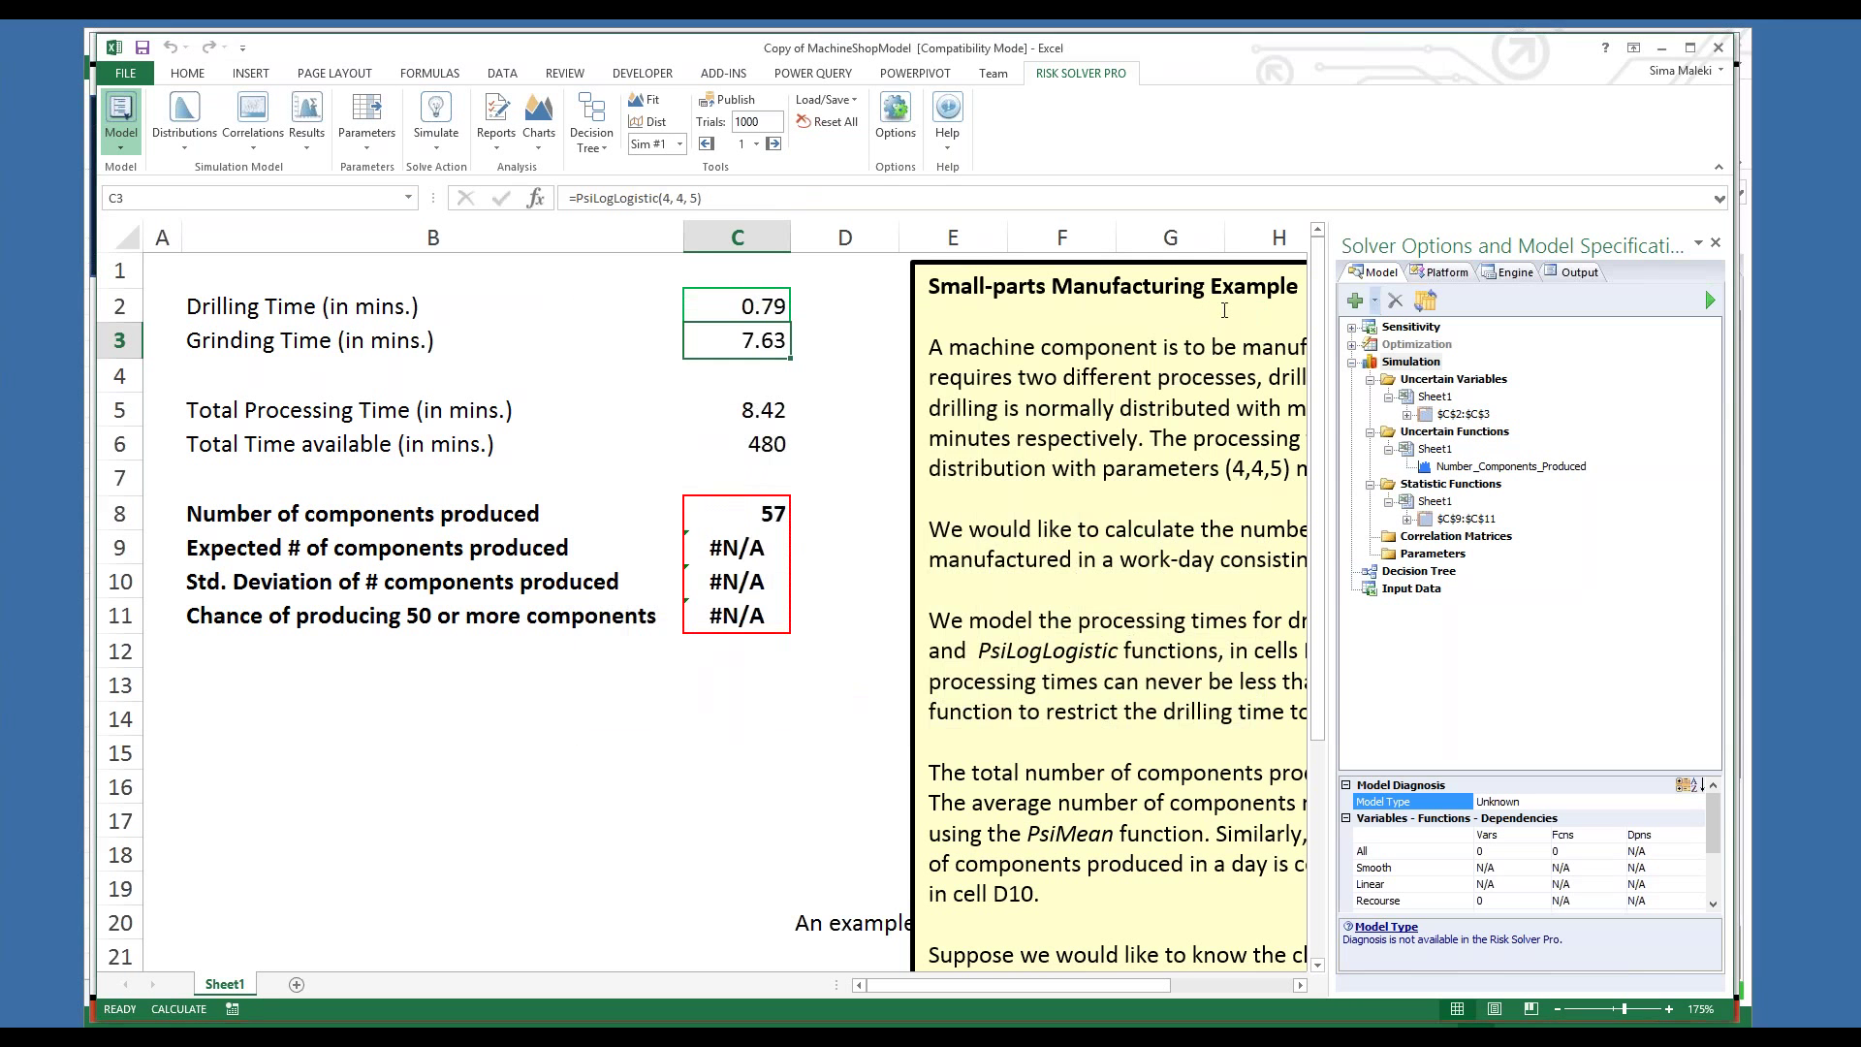
# Inspect the formulas in C8 through C11 for components produced, their mean, standard deviation and chance of 50 or more
pyautogui.click(766, 514)
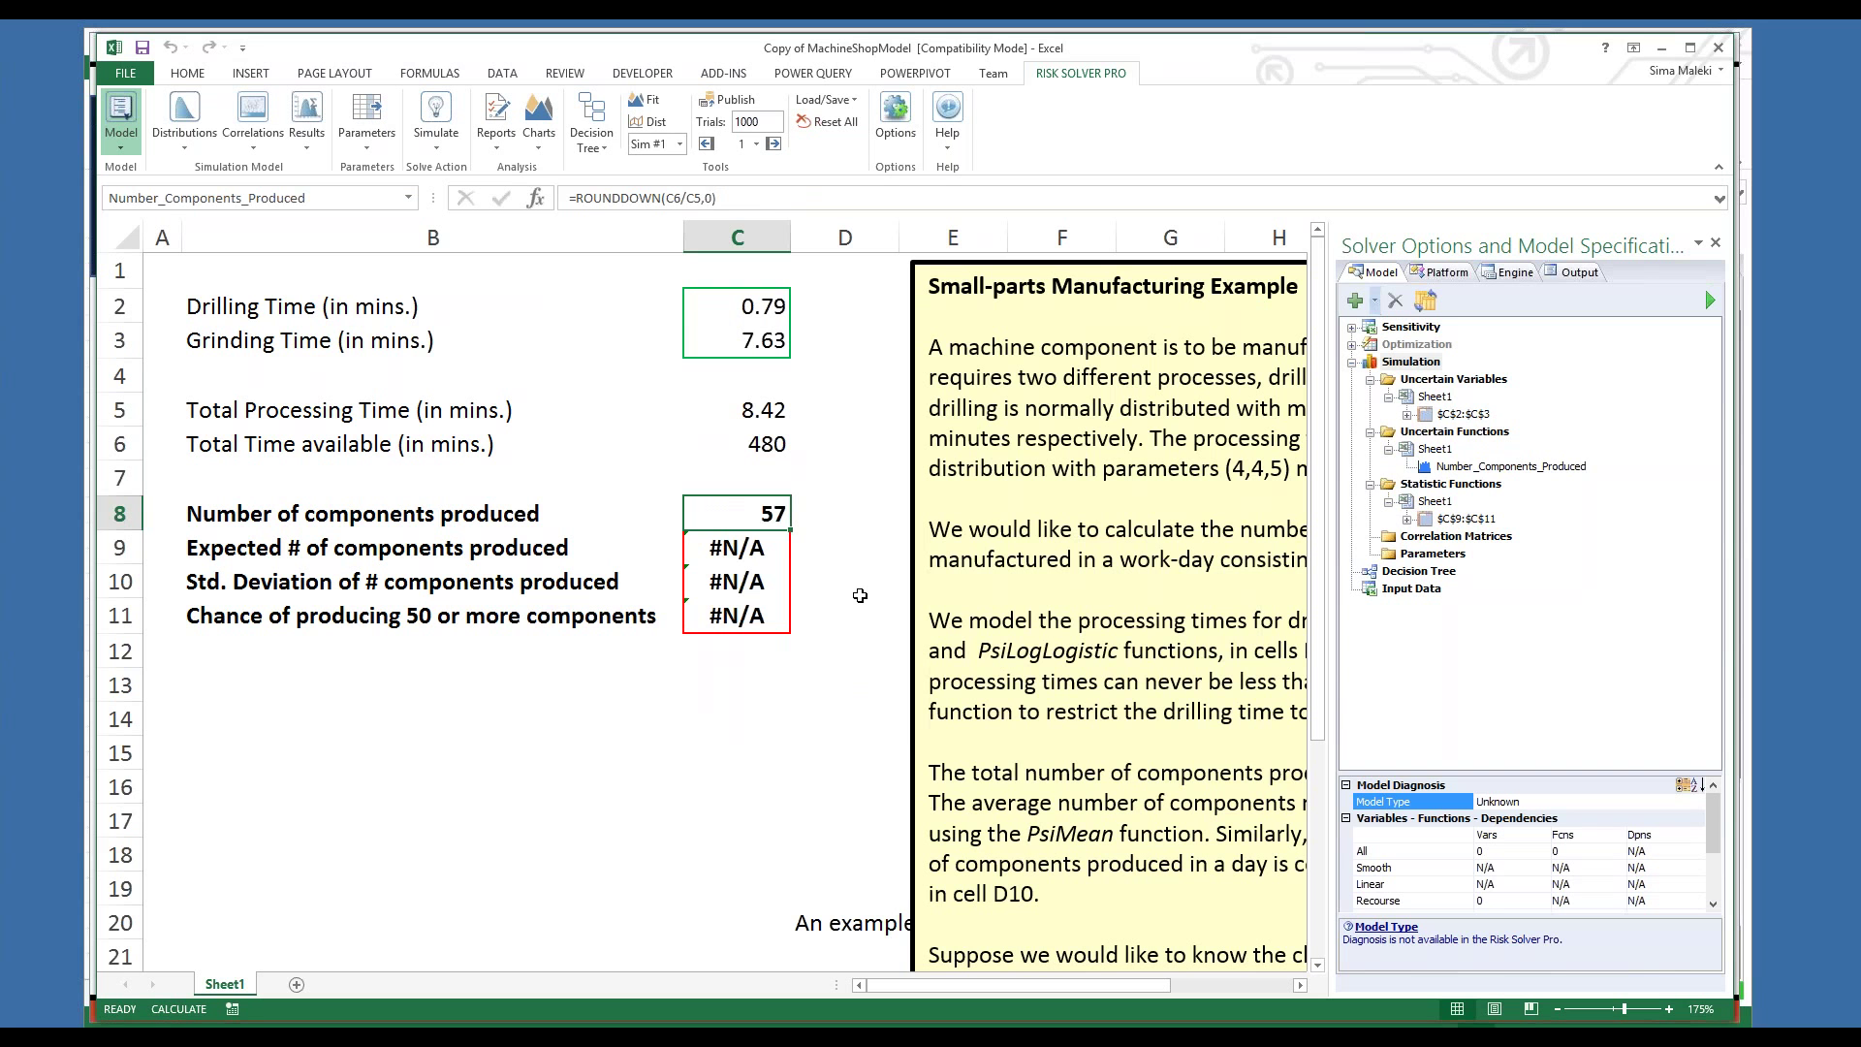
pyautogui.press('Down')
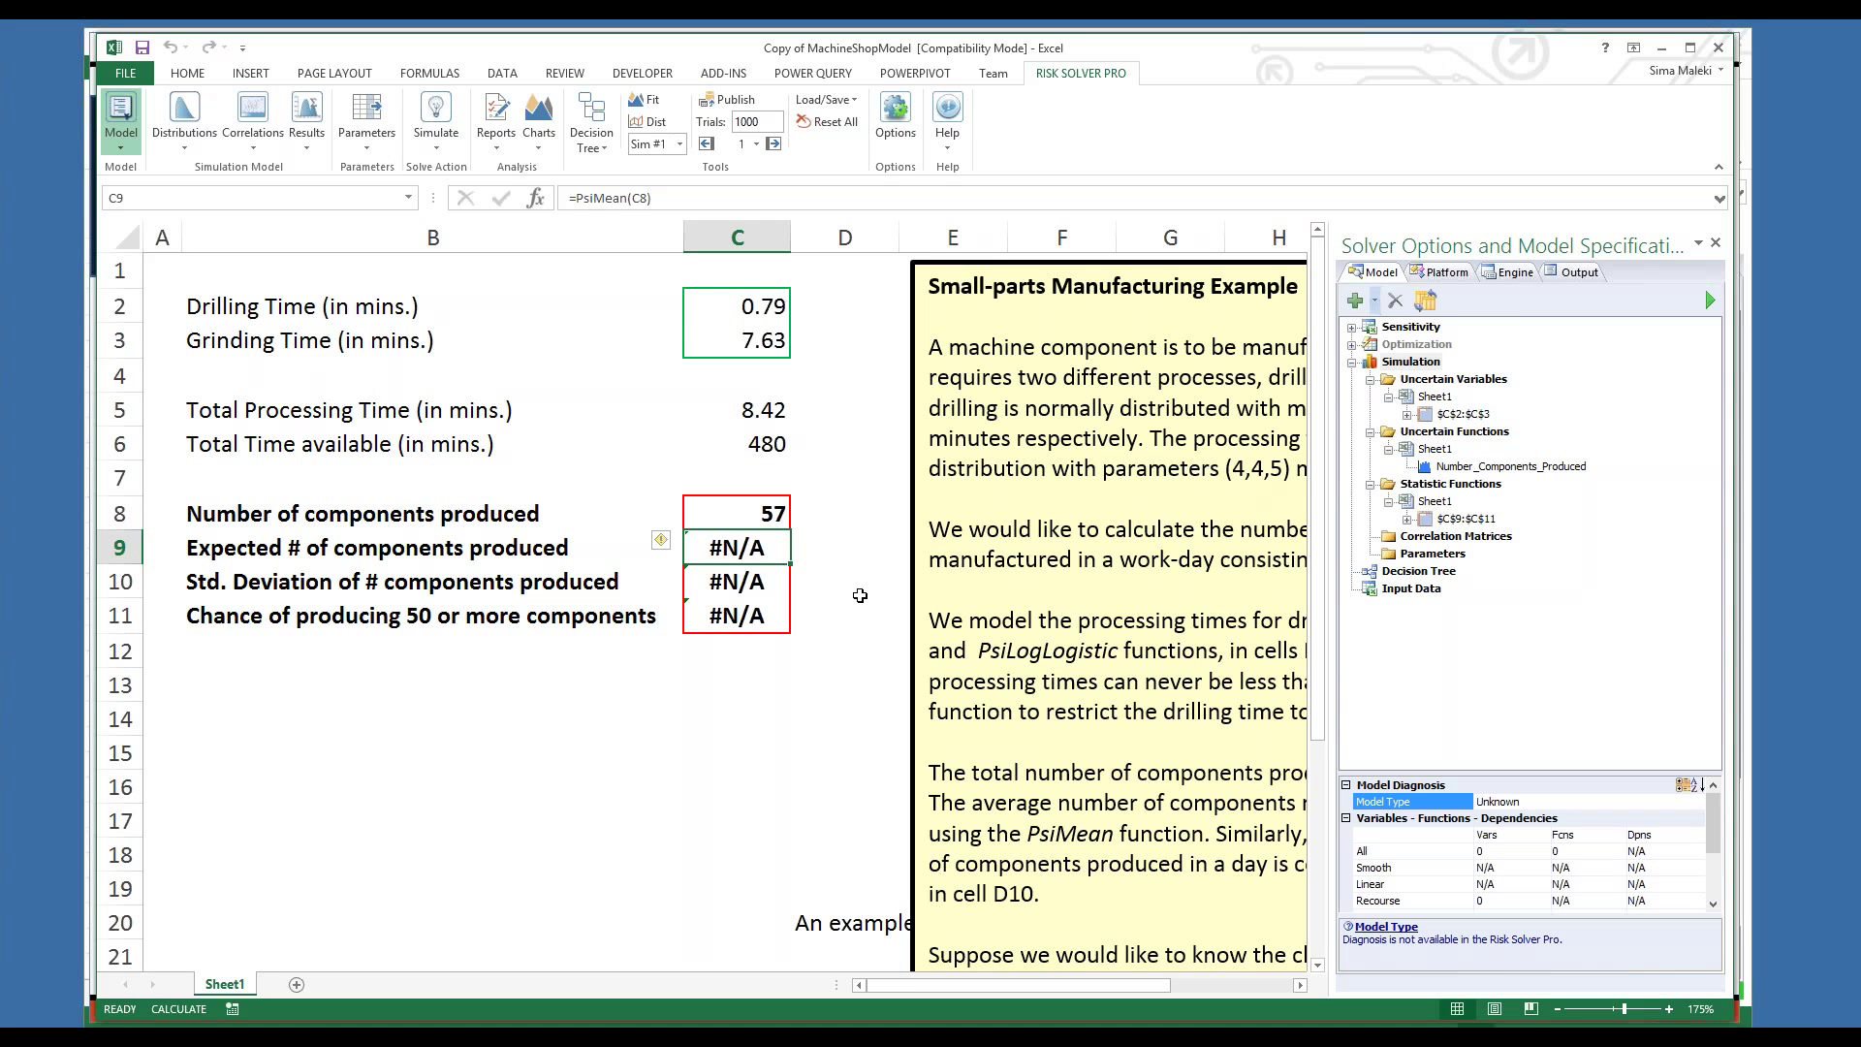
pyautogui.press('Down')
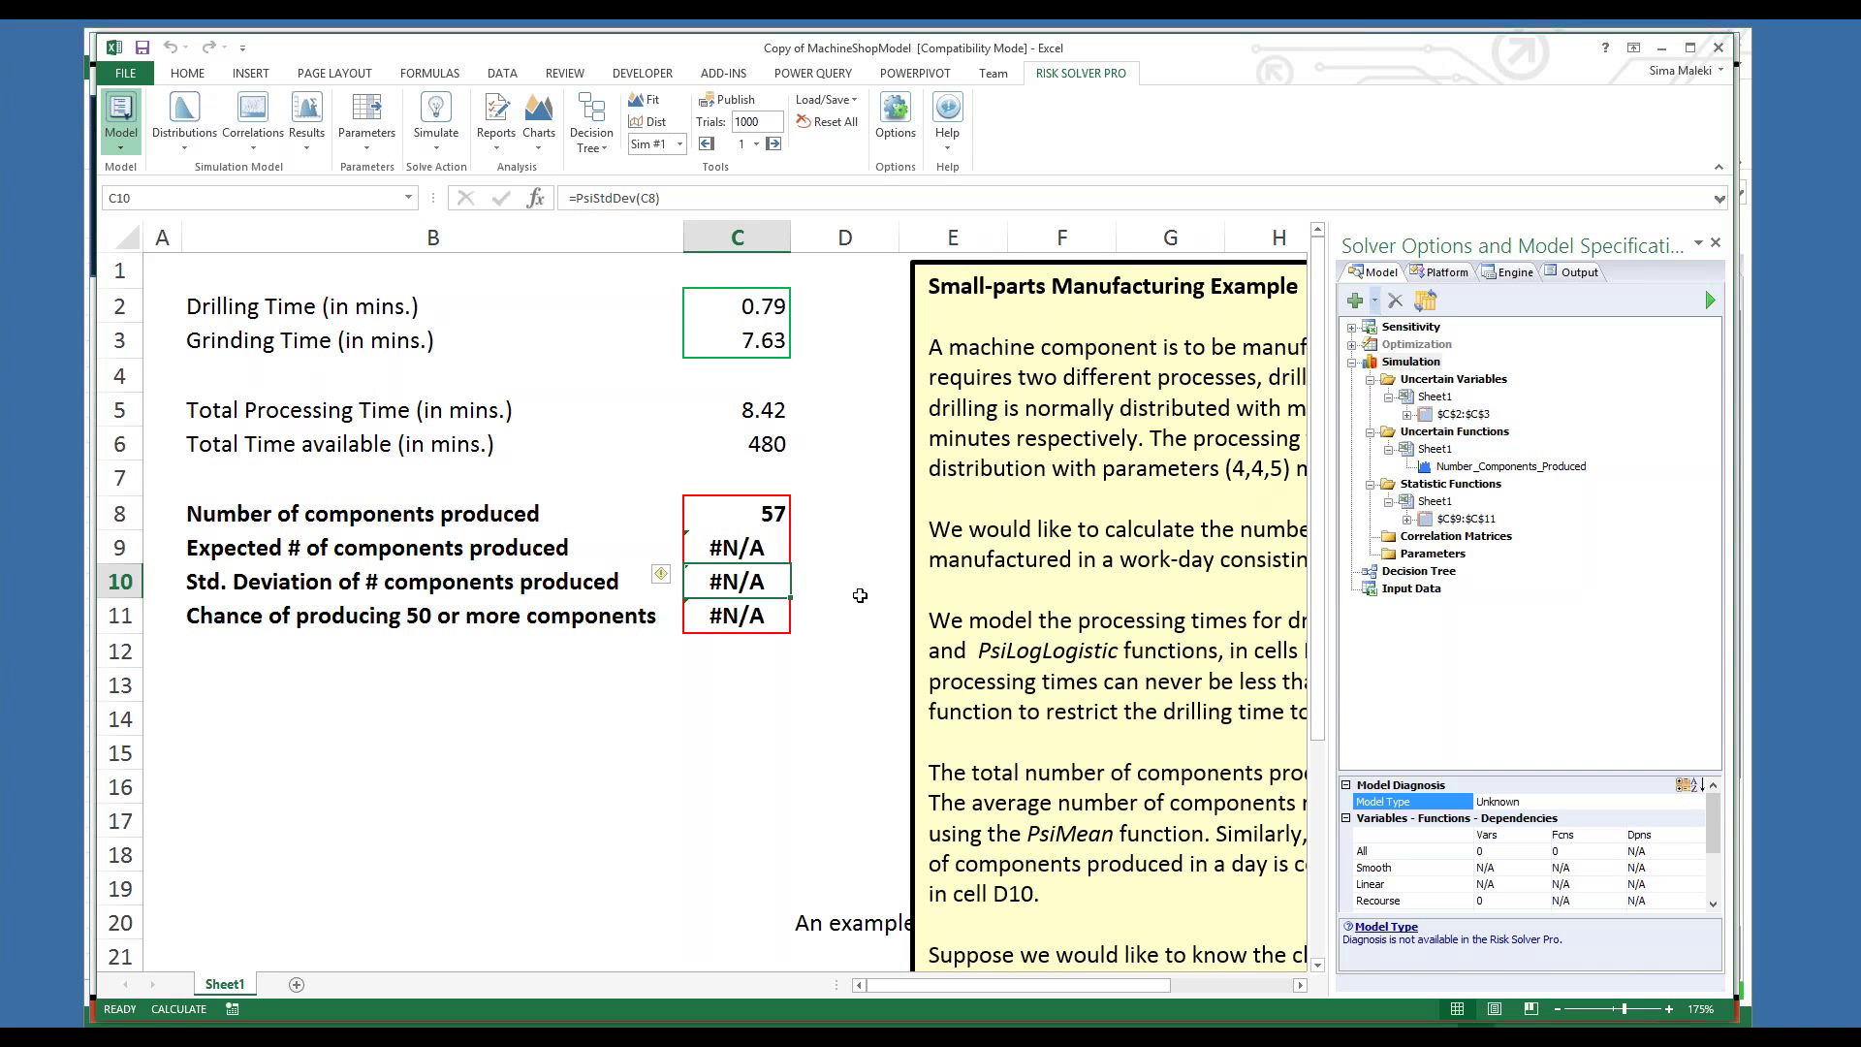
pyautogui.press('Down')
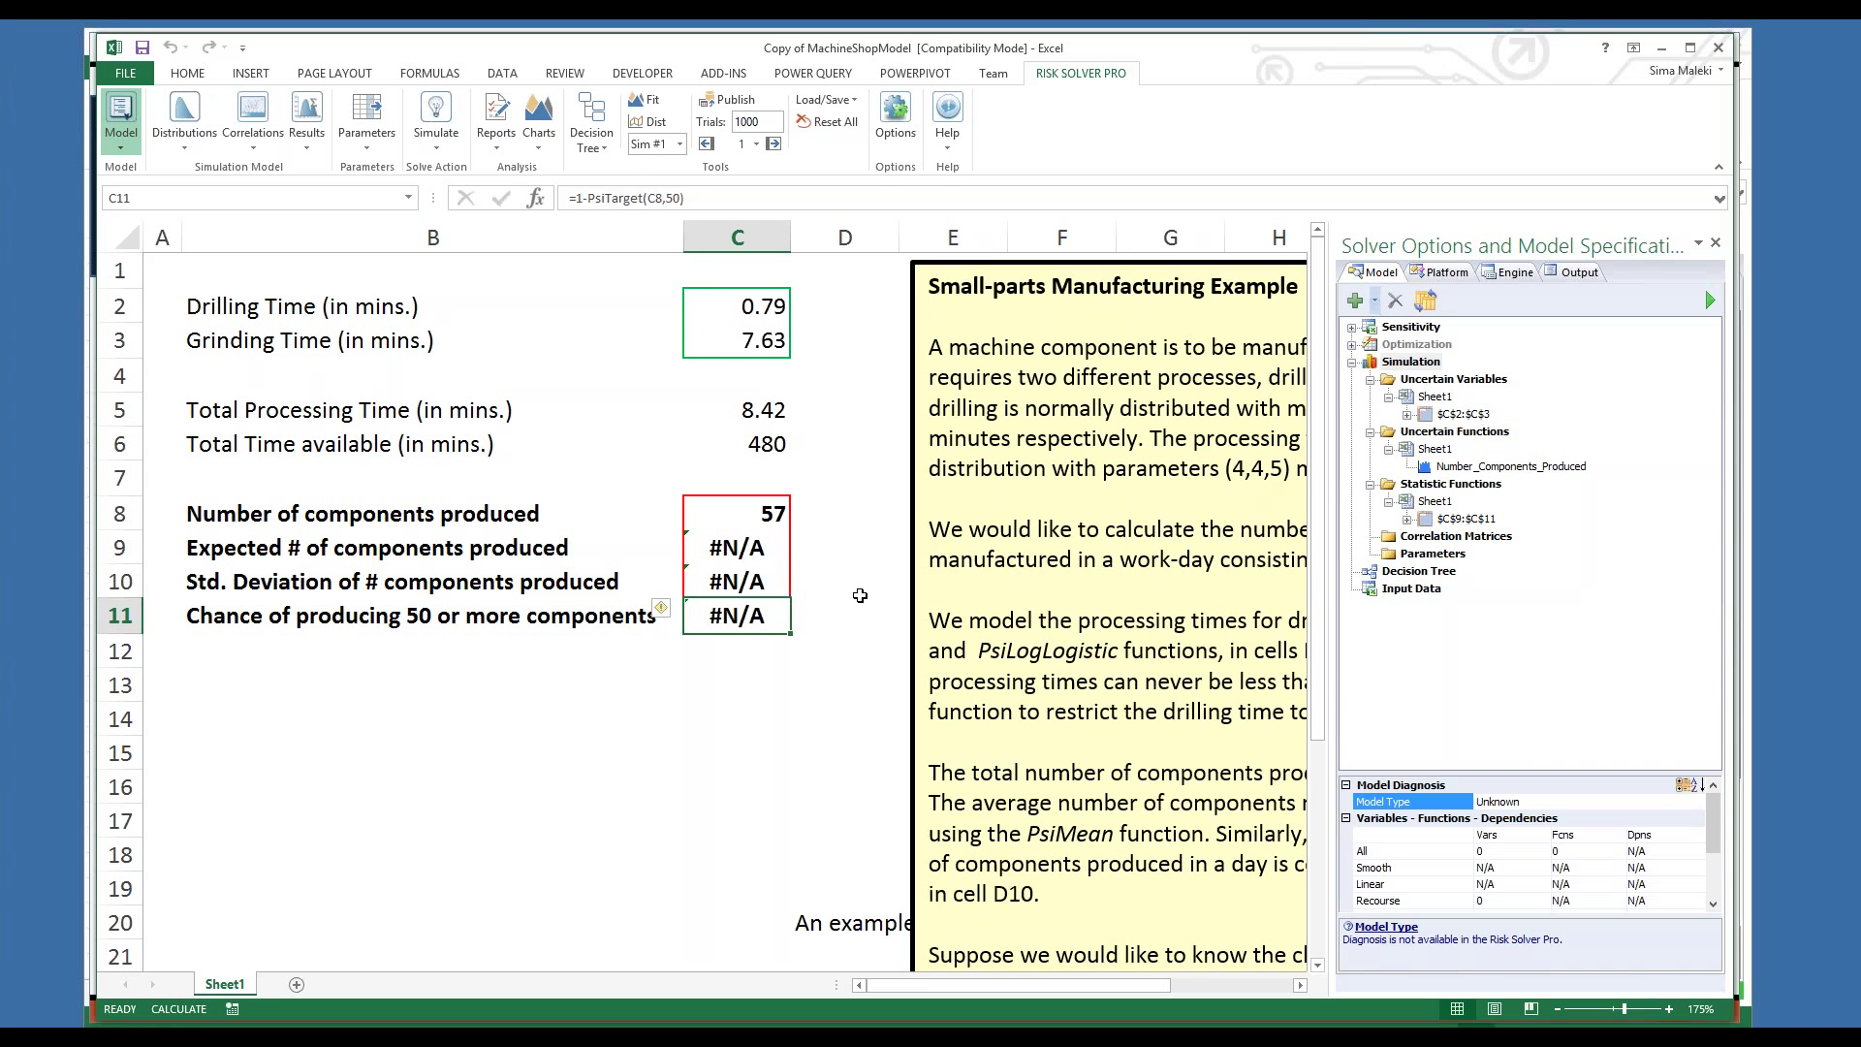
pyautogui.click(635, 198)
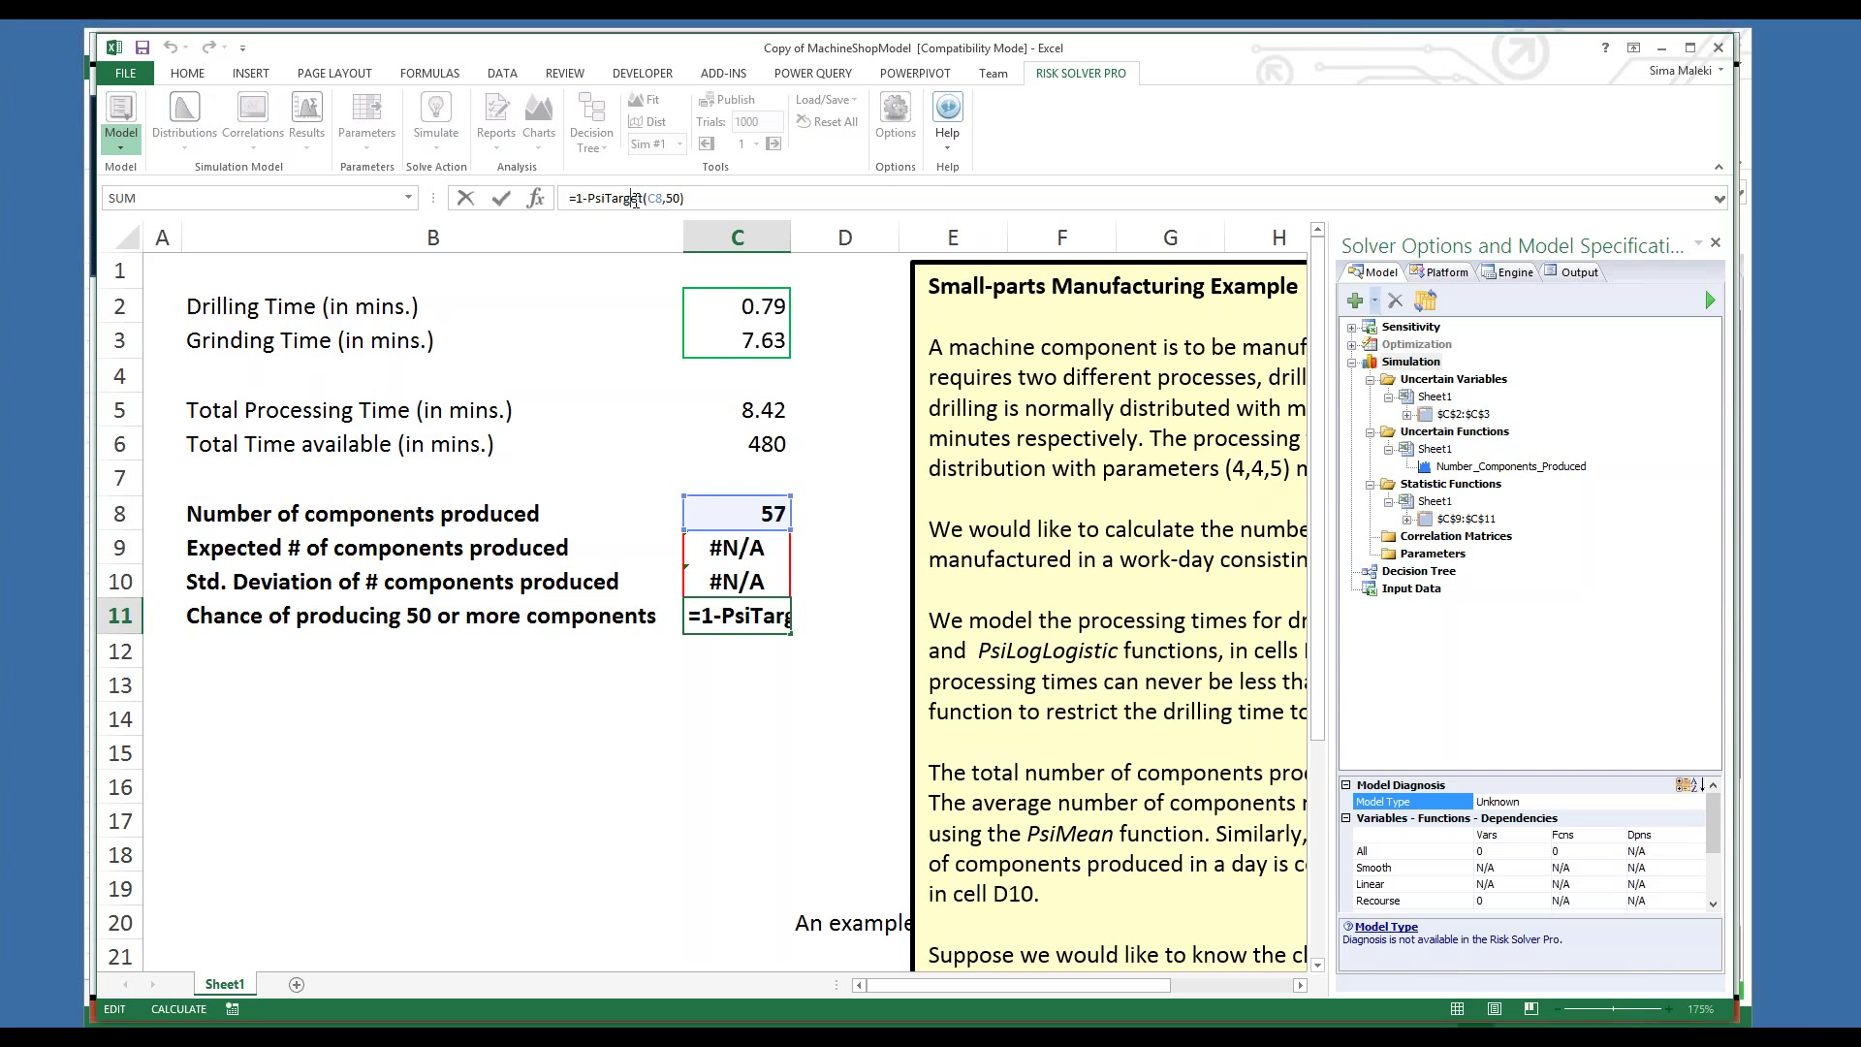
pyautogui.press('Escape')
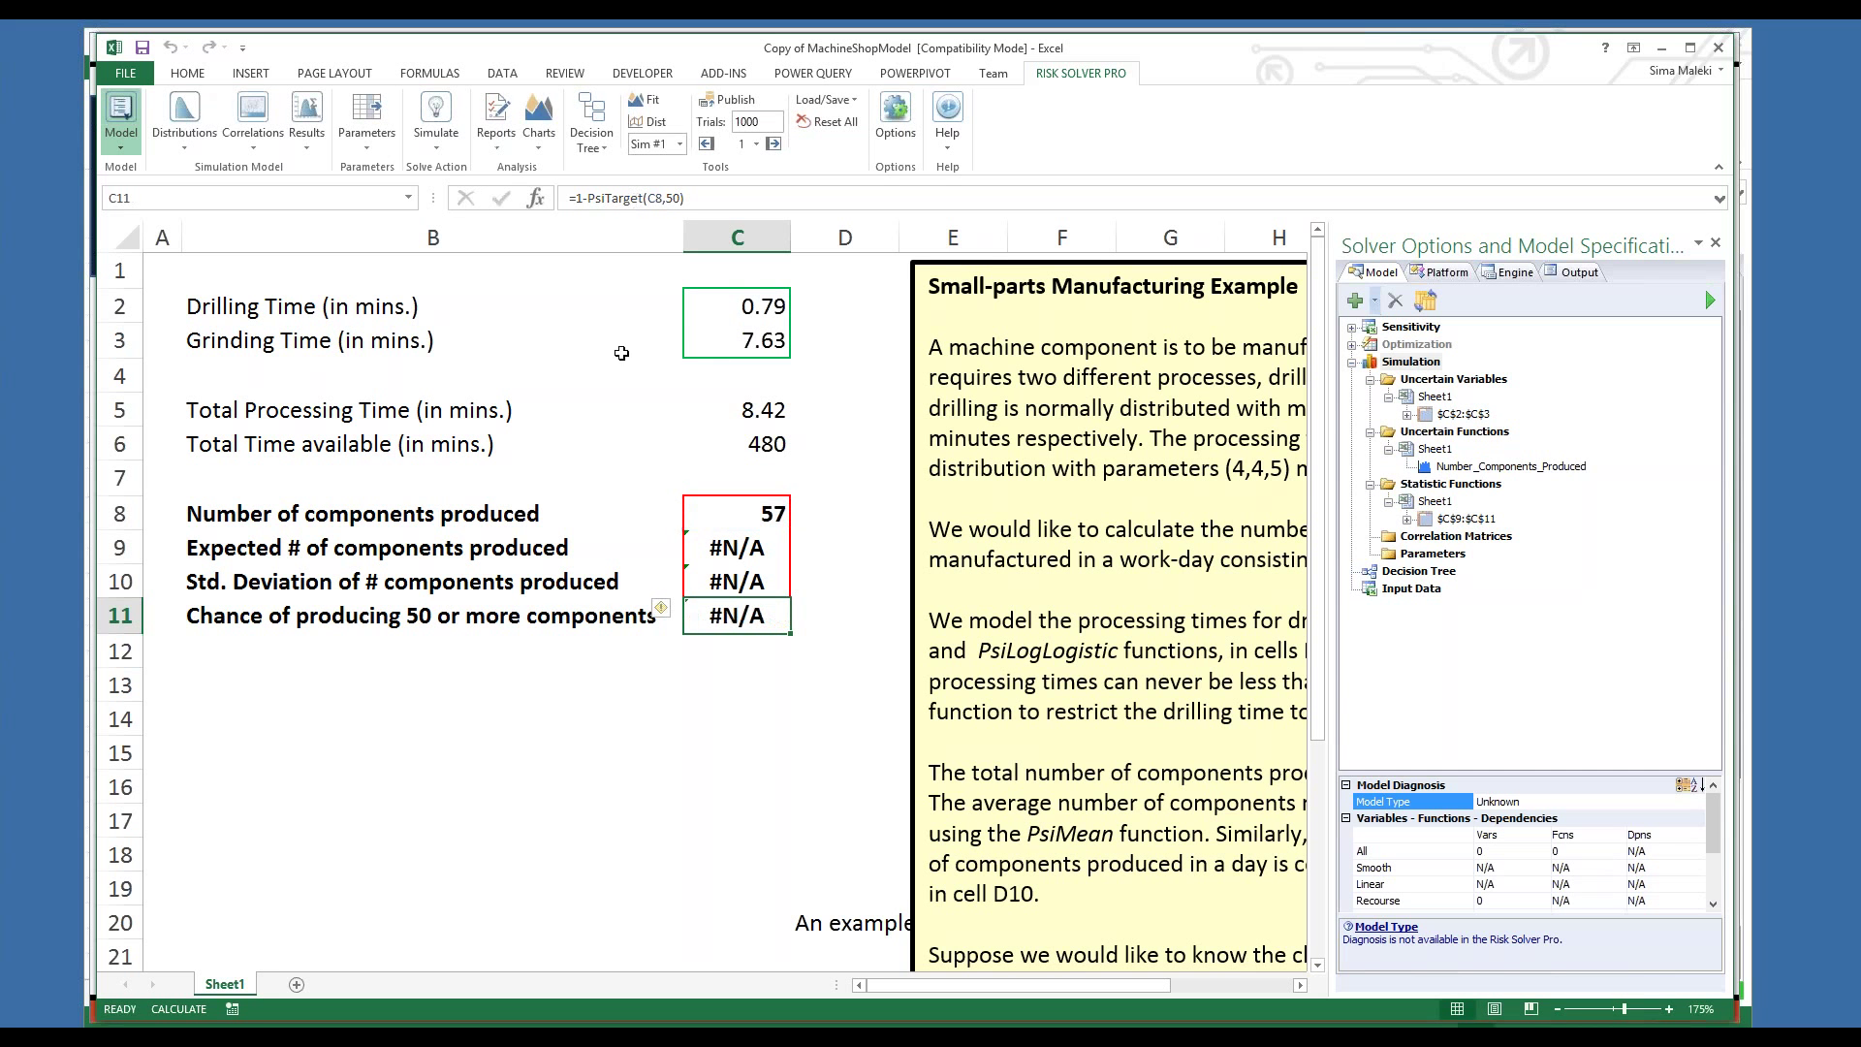
# Run the simulation once, view the frequency chart and statistics for the number of components produced, and close the results
pyautogui.click(433, 146)
pyautogui.click(455, 192)
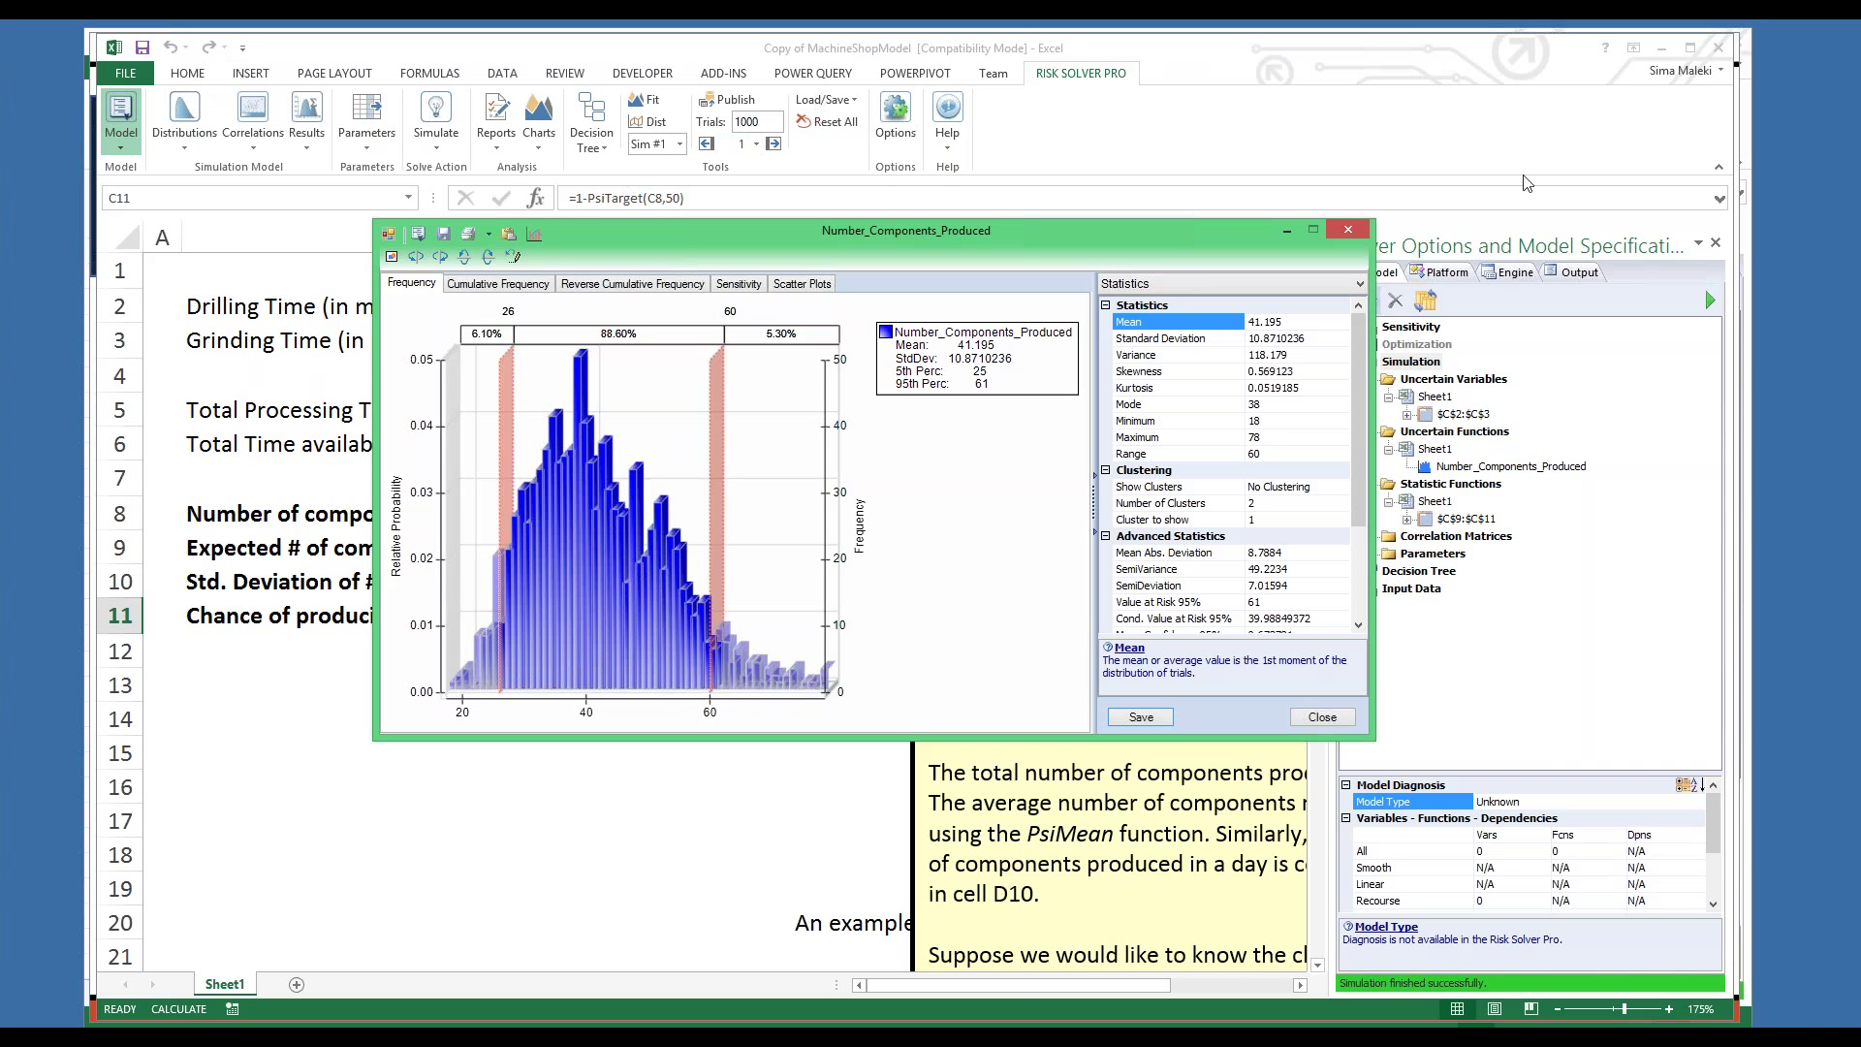
pyautogui.click(1349, 230)
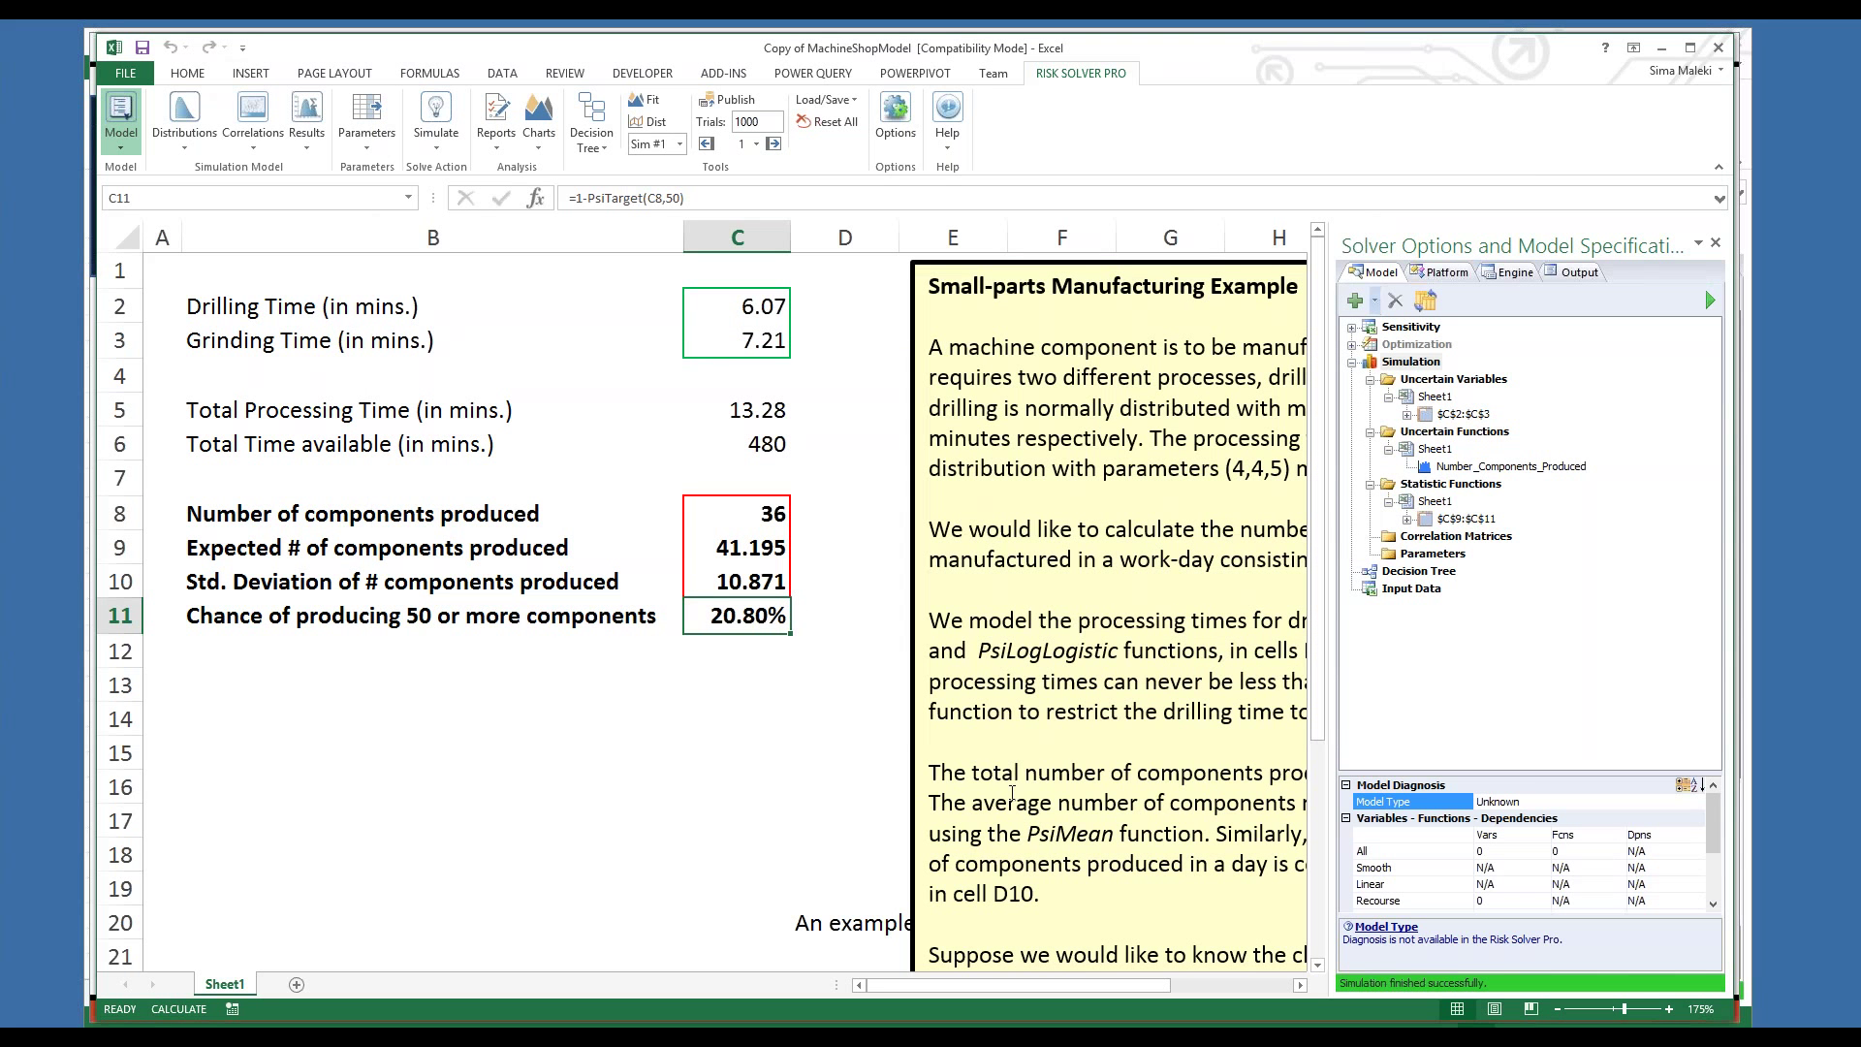
# Switch to the PowerPoint slide show and advance to the "Example – Yield Management" slide with all its bullet points
pyautogui.hotkey('alt', 'Tab')
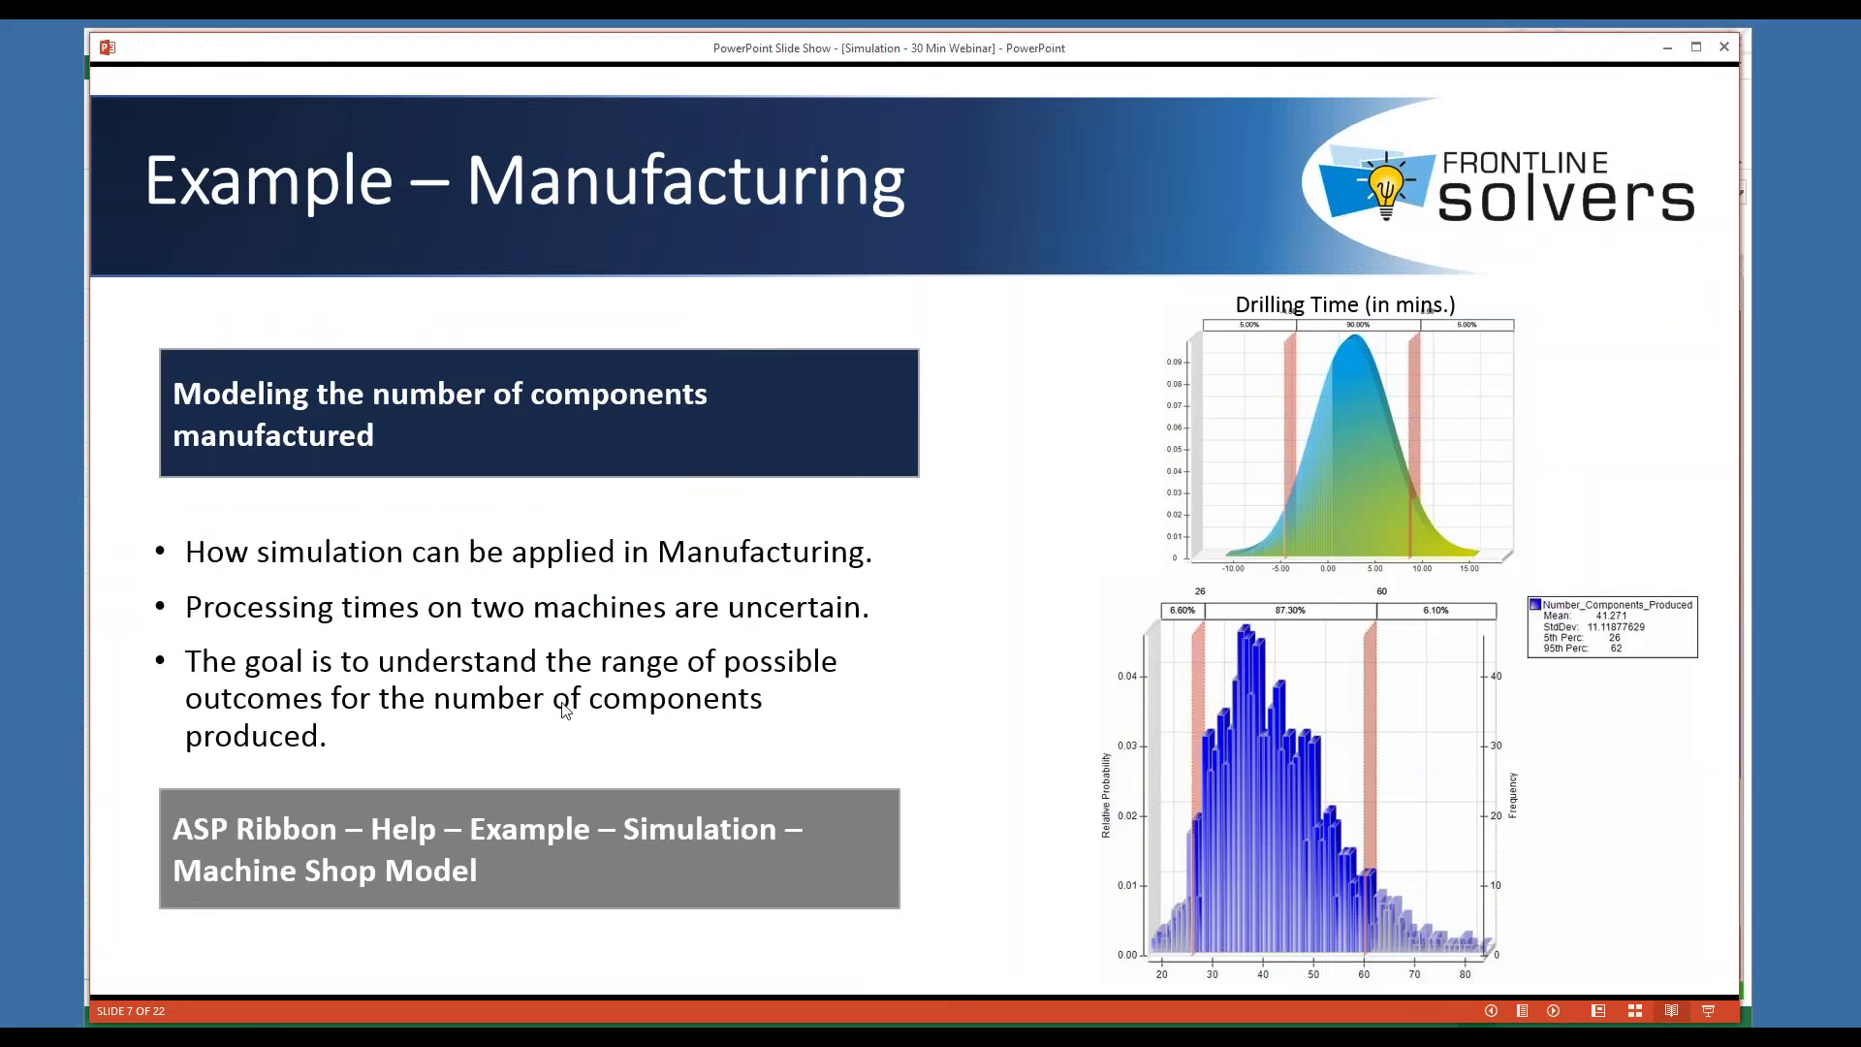
pyautogui.press('Right')
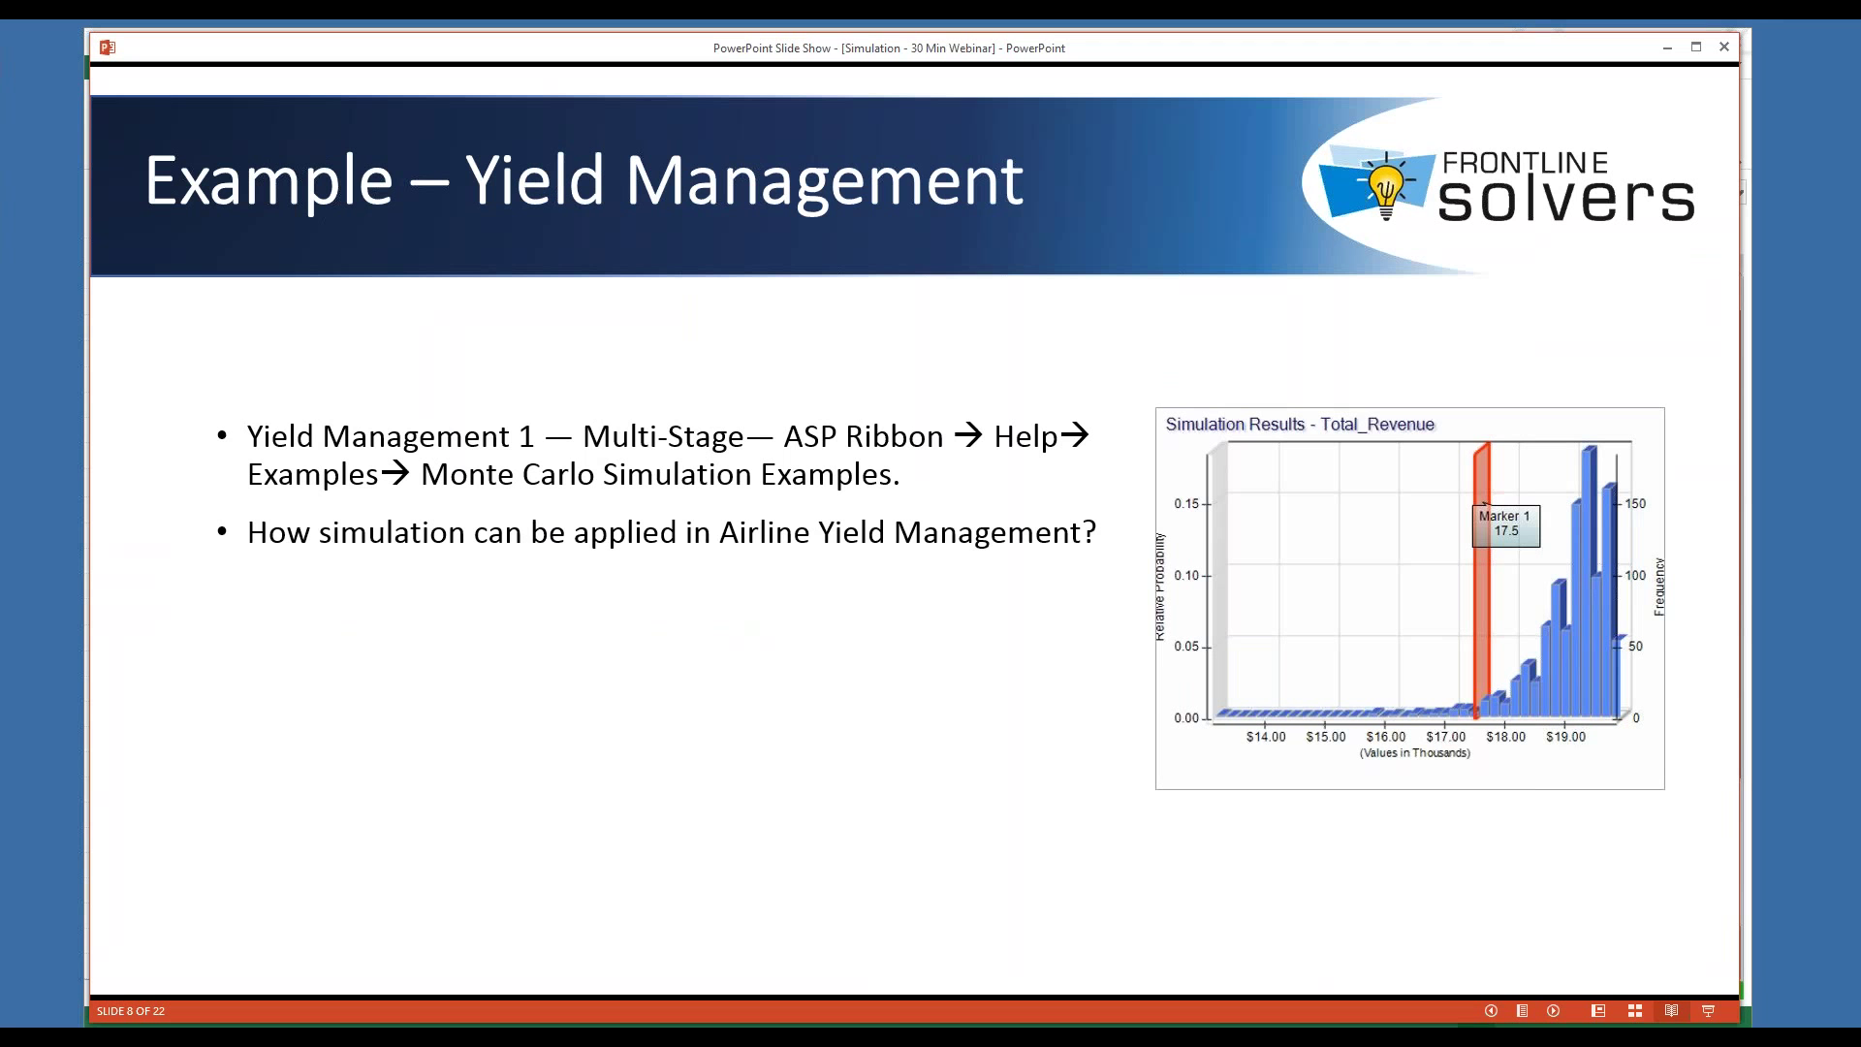
pyautogui.press('Right')
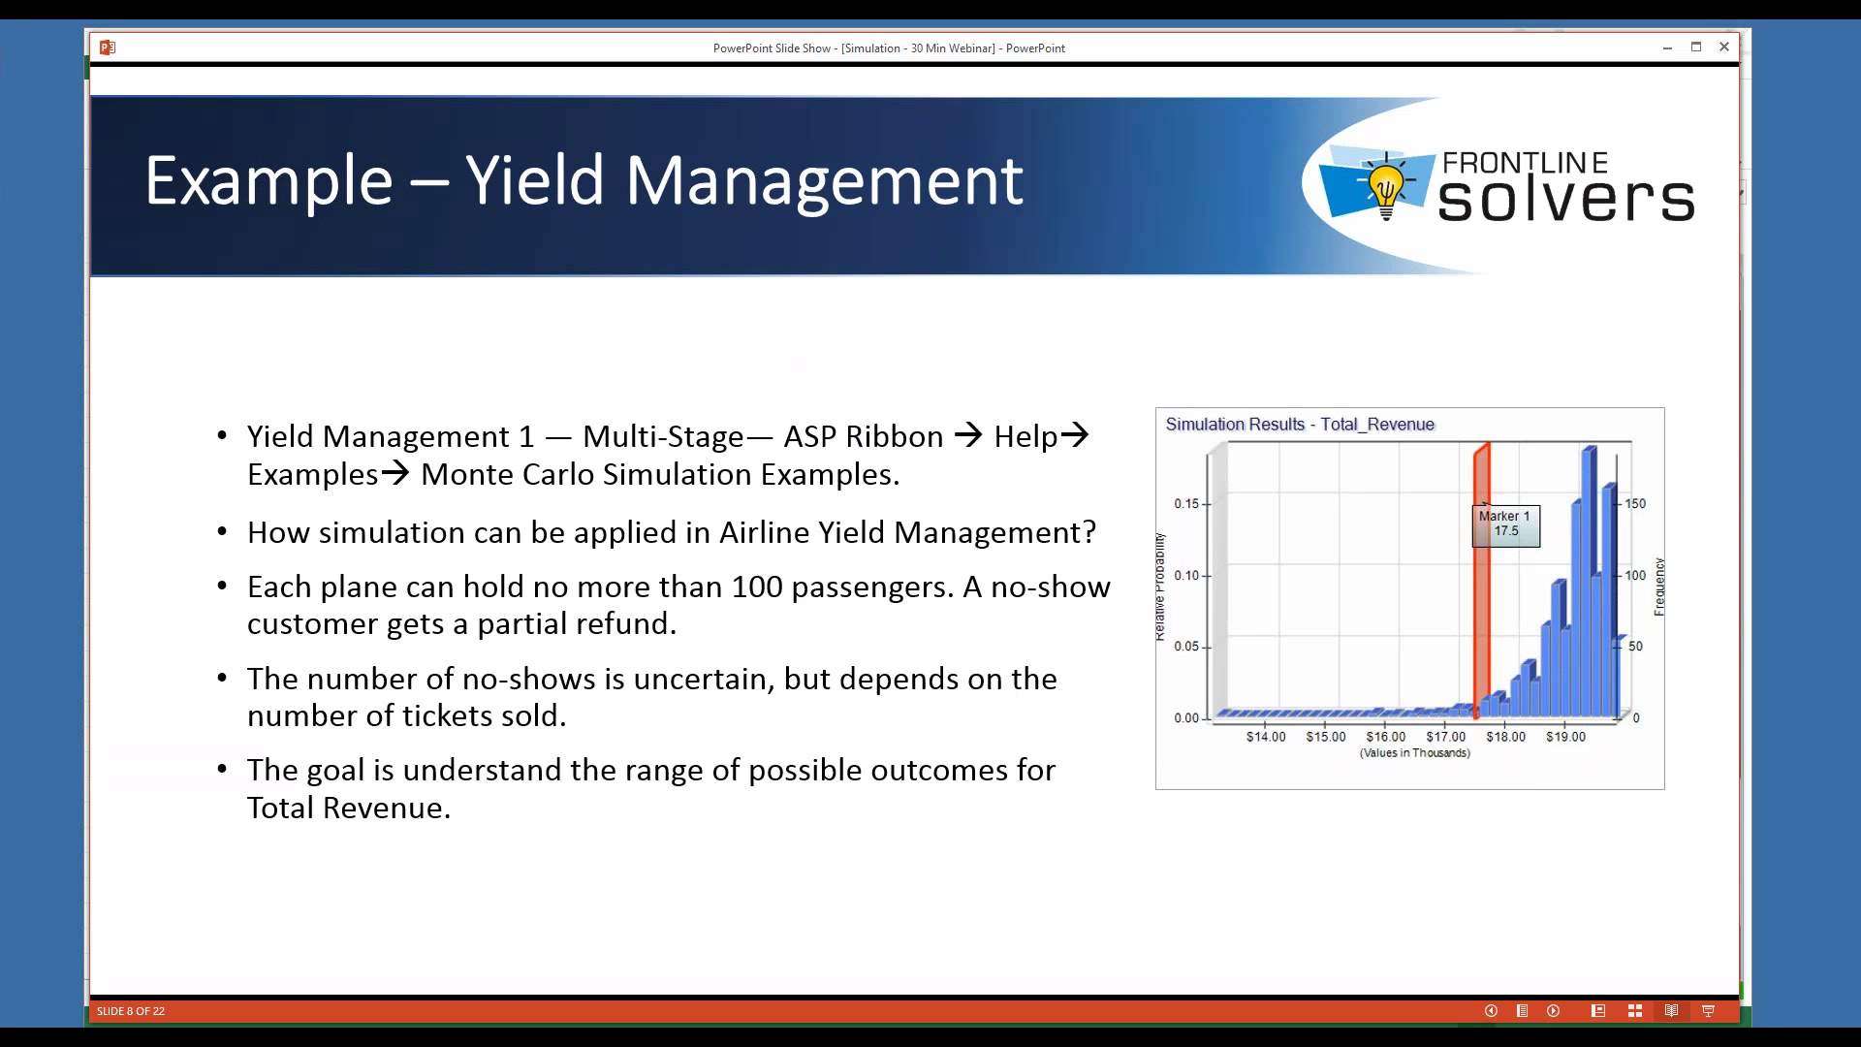
# Switch to the YieldManagementModel1 workbook in Excel and widen the Solver Options and Model Specifications pane
pyautogui.click(242, 1013)
pyautogui.click(500, 990)
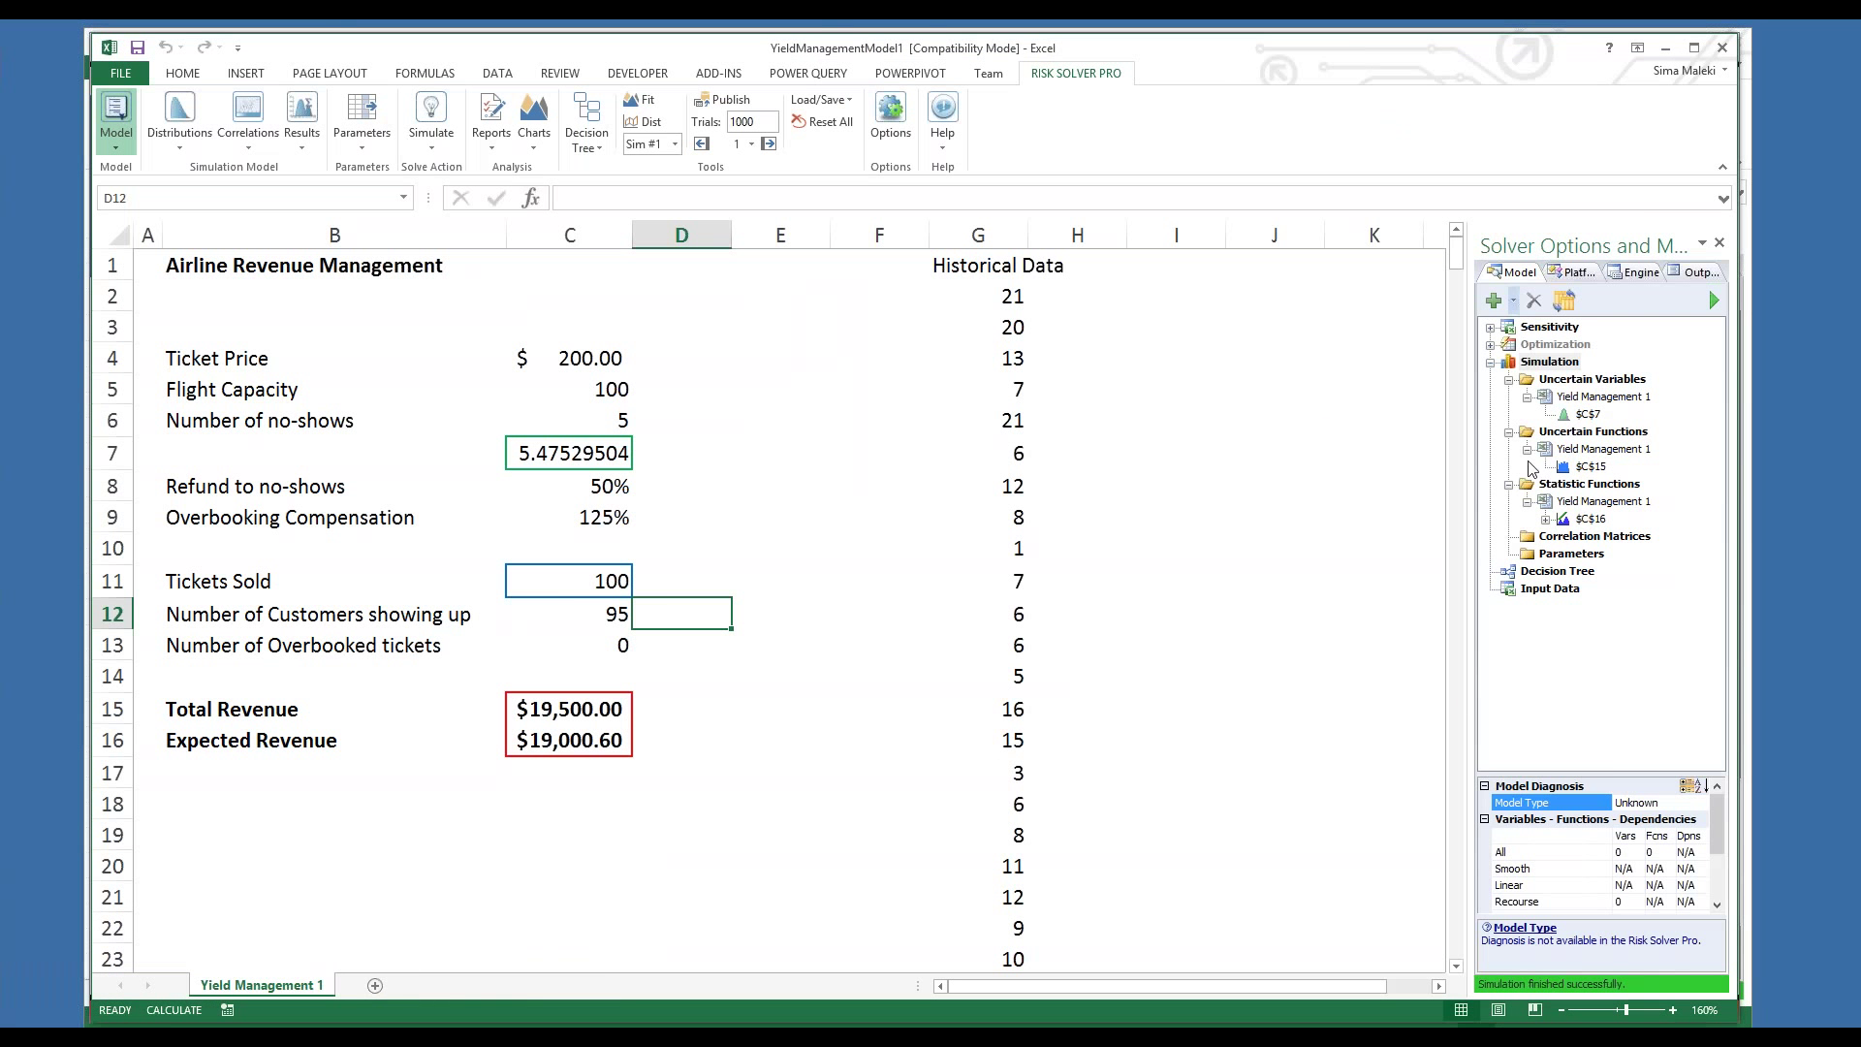
pyautogui.moveTo(1468, 462); pyautogui.dragTo(1152, 464)
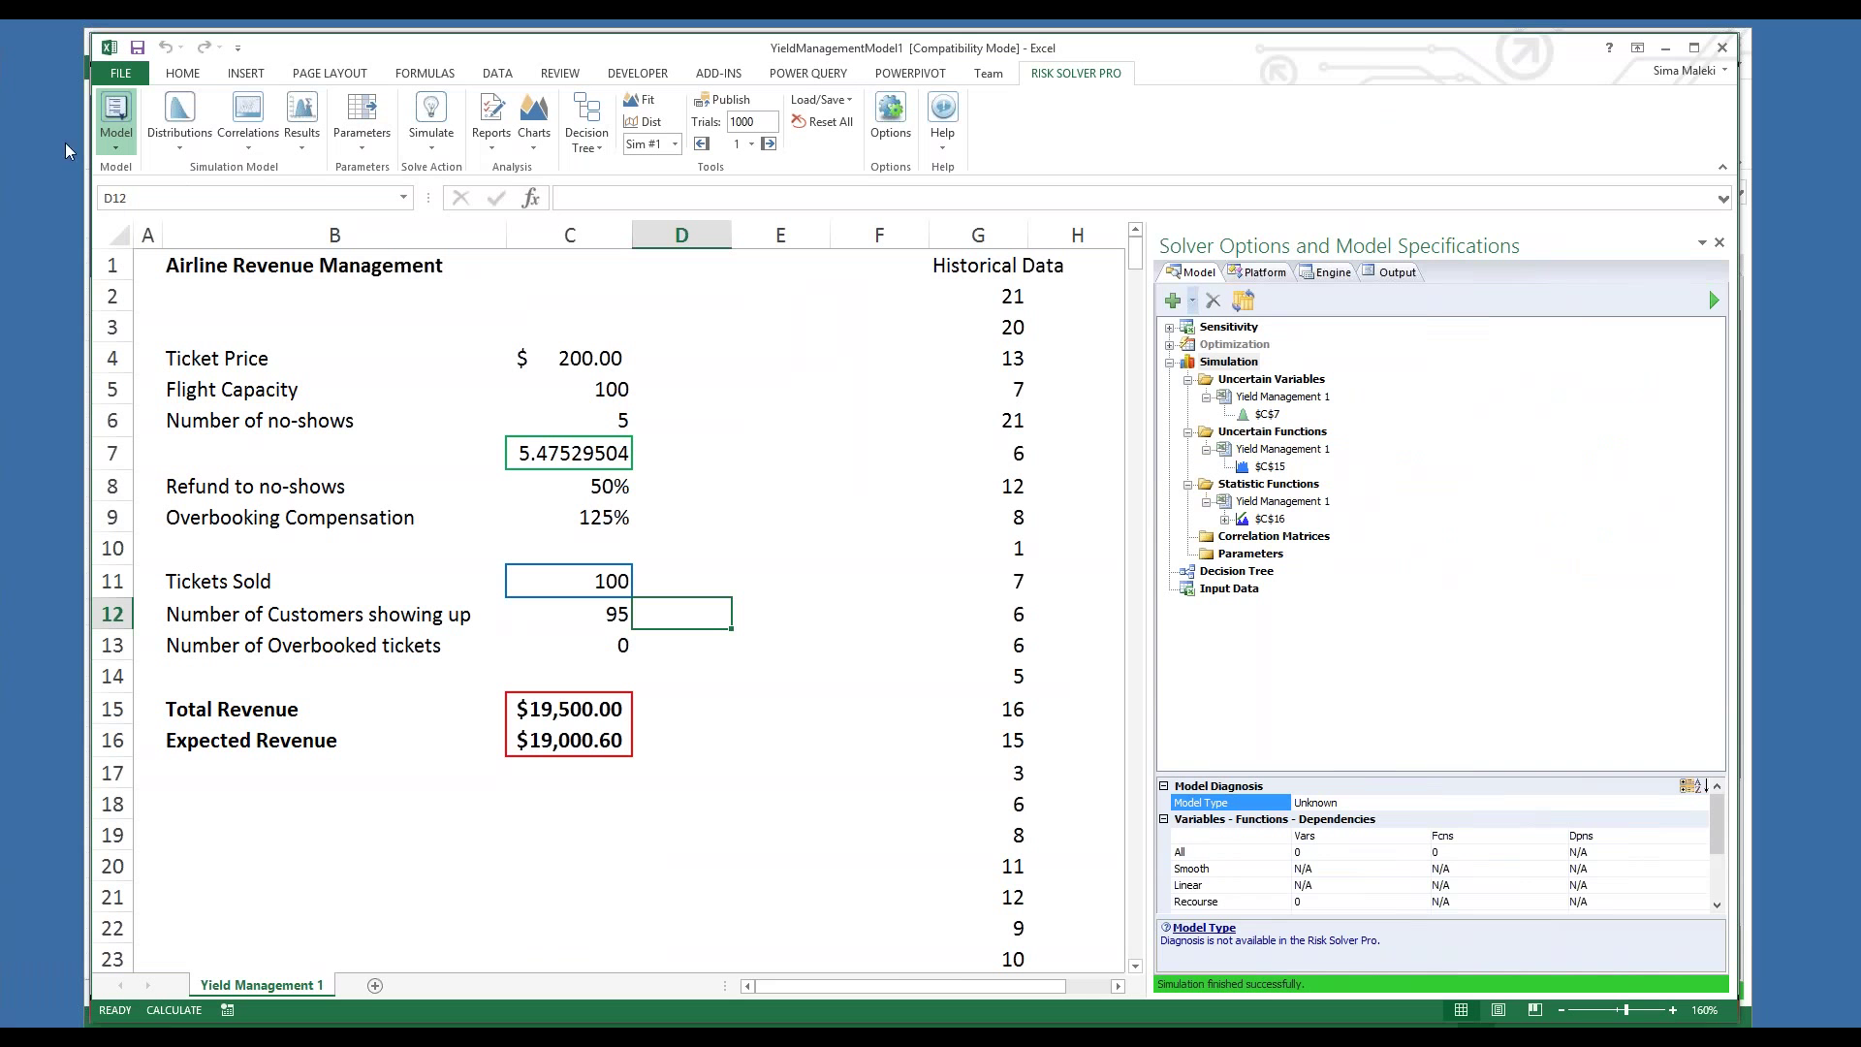
# Toggle the model specifications pane and browse the available distribution categories, including the custom distributions
pyautogui.click(116, 114)
pyautogui.click(115, 113)
pyautogui.click(199, 158)
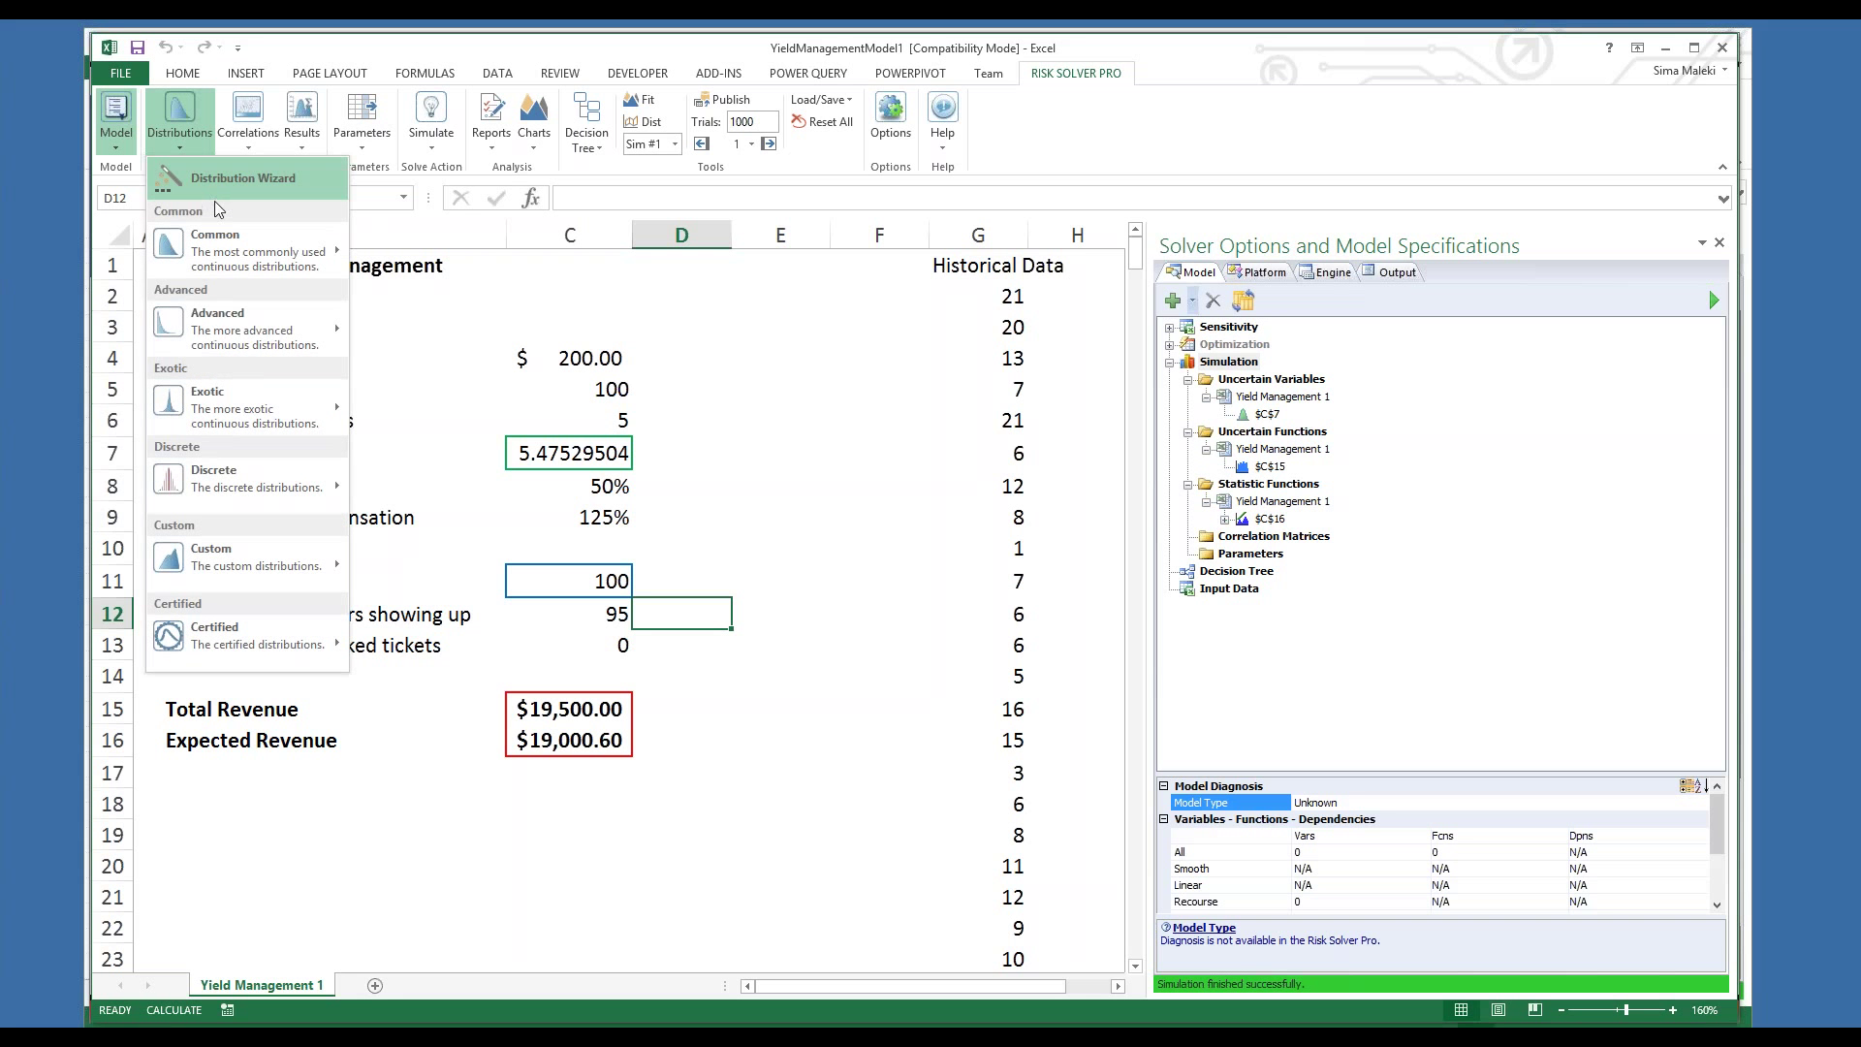
pyautogui.moveTo(221, 242)
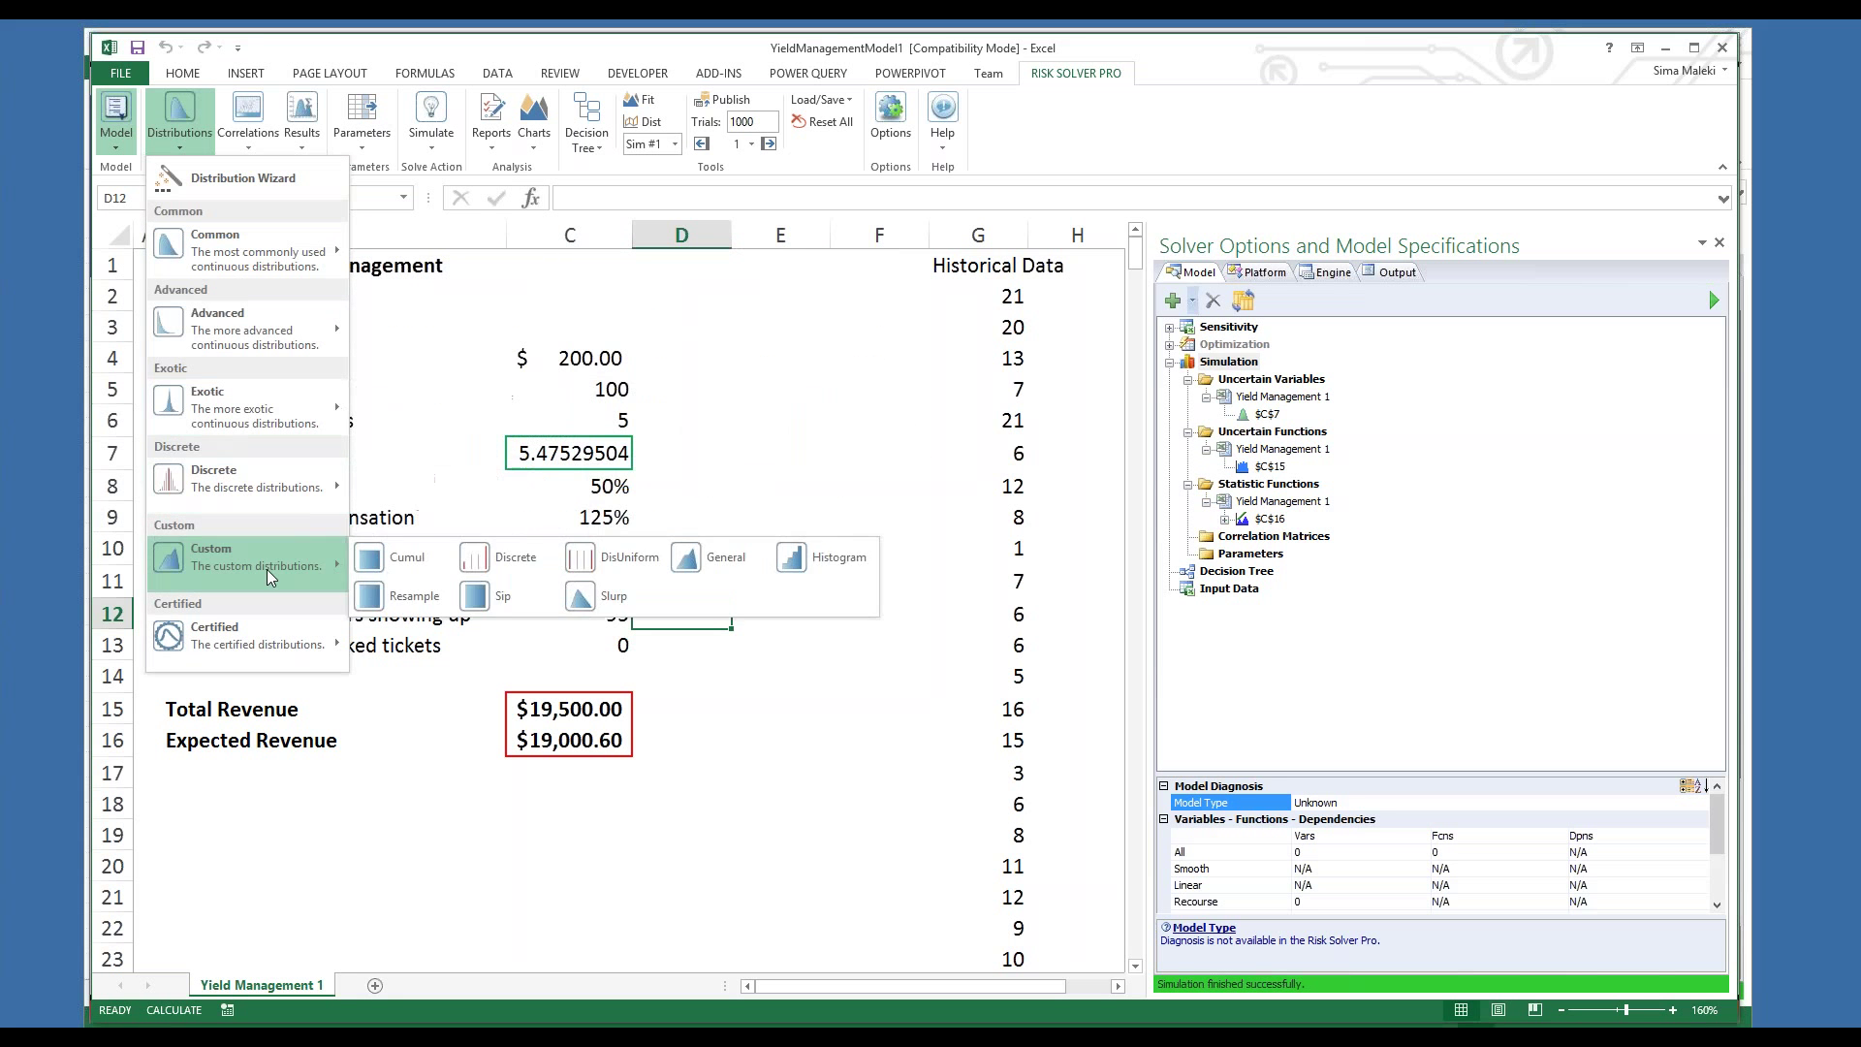
pyautogui.moveTo(271, 621)
pyautogui.click(395, 359)
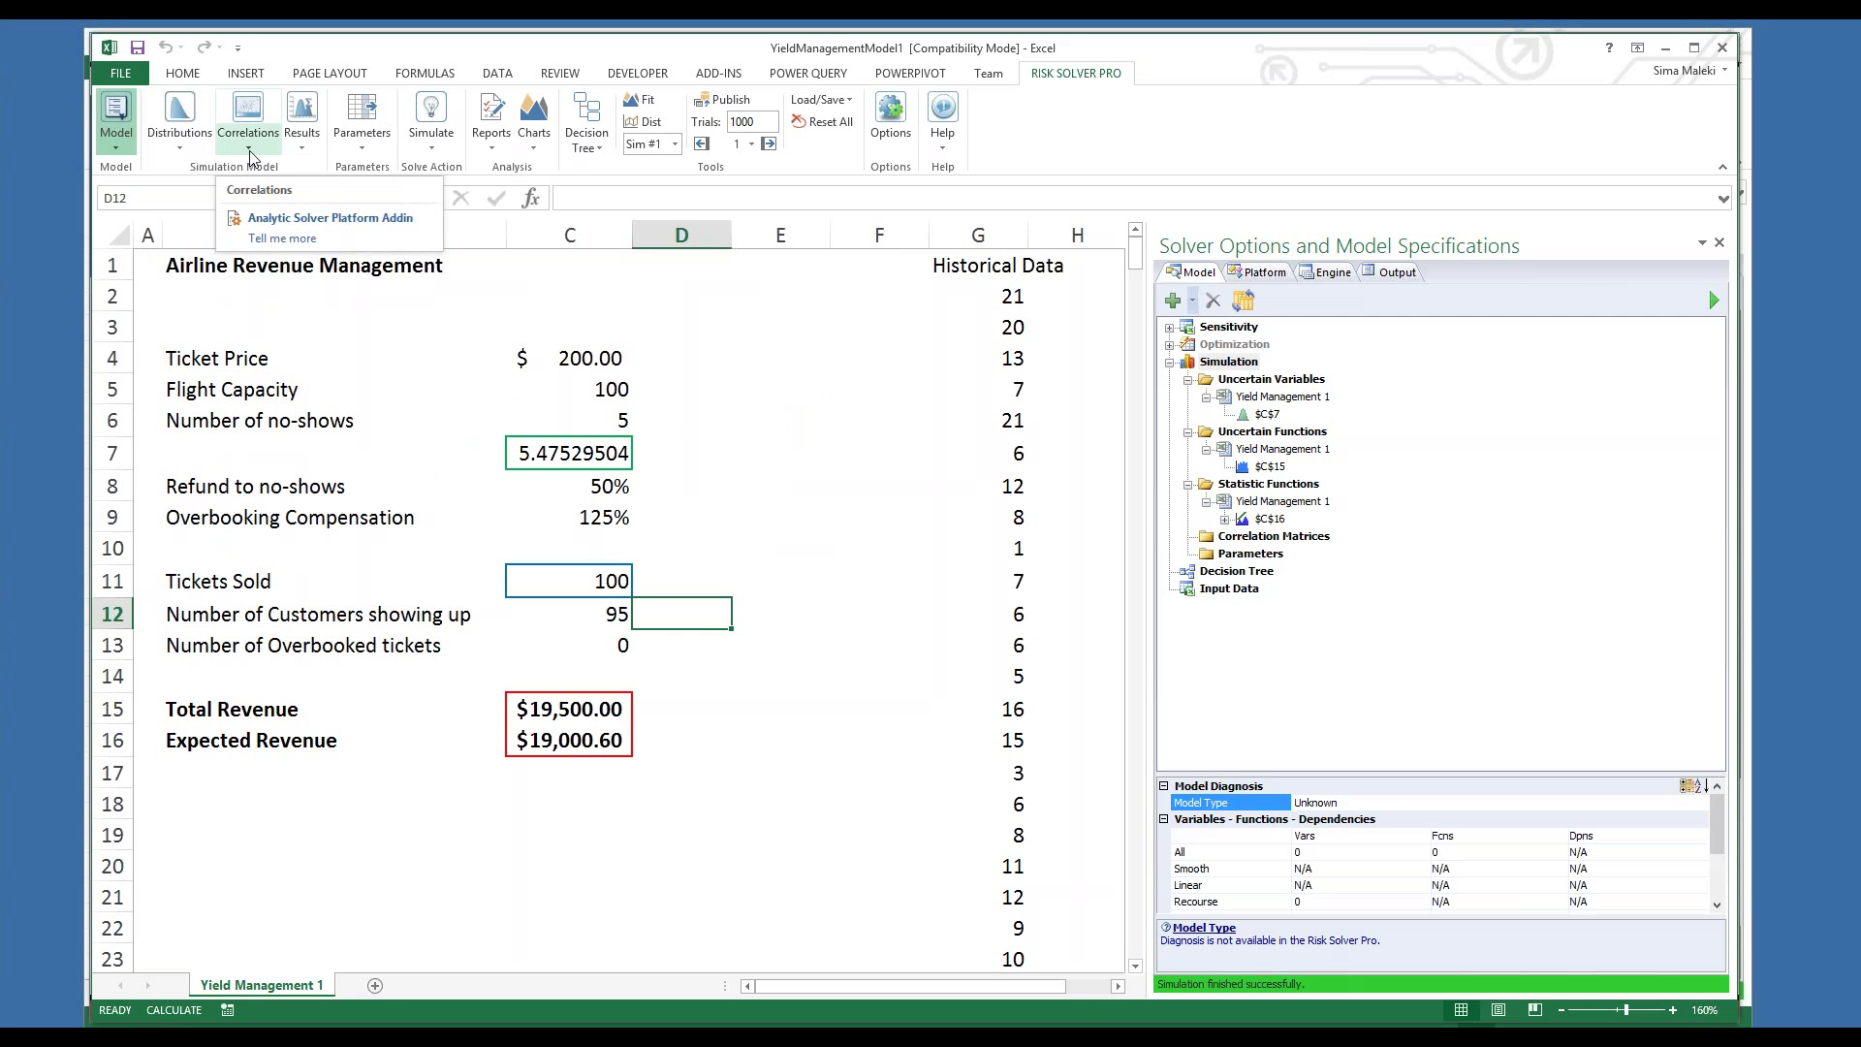
# Browse the PSI result functions, including the Range and Six Sigma groups, and the available parameter types
pyautogui.click(311, 150)
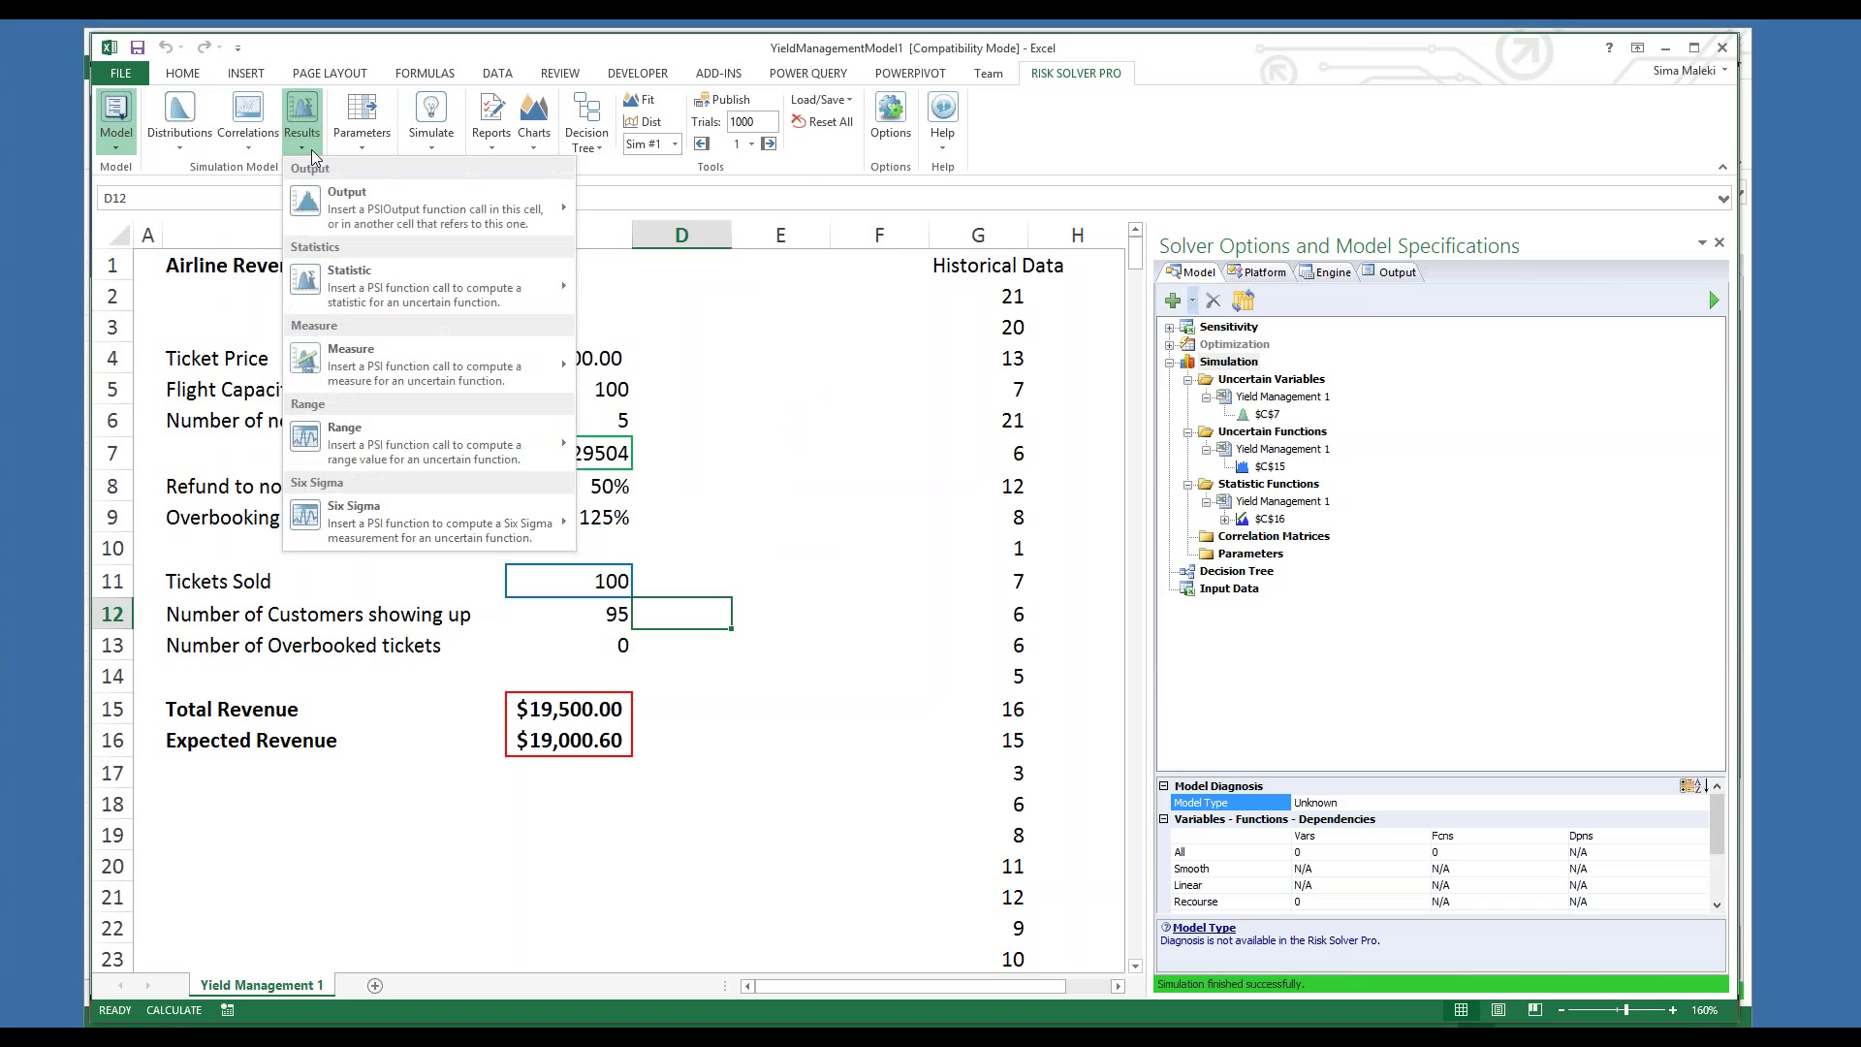
pyautogui.moveTo(374, 277)
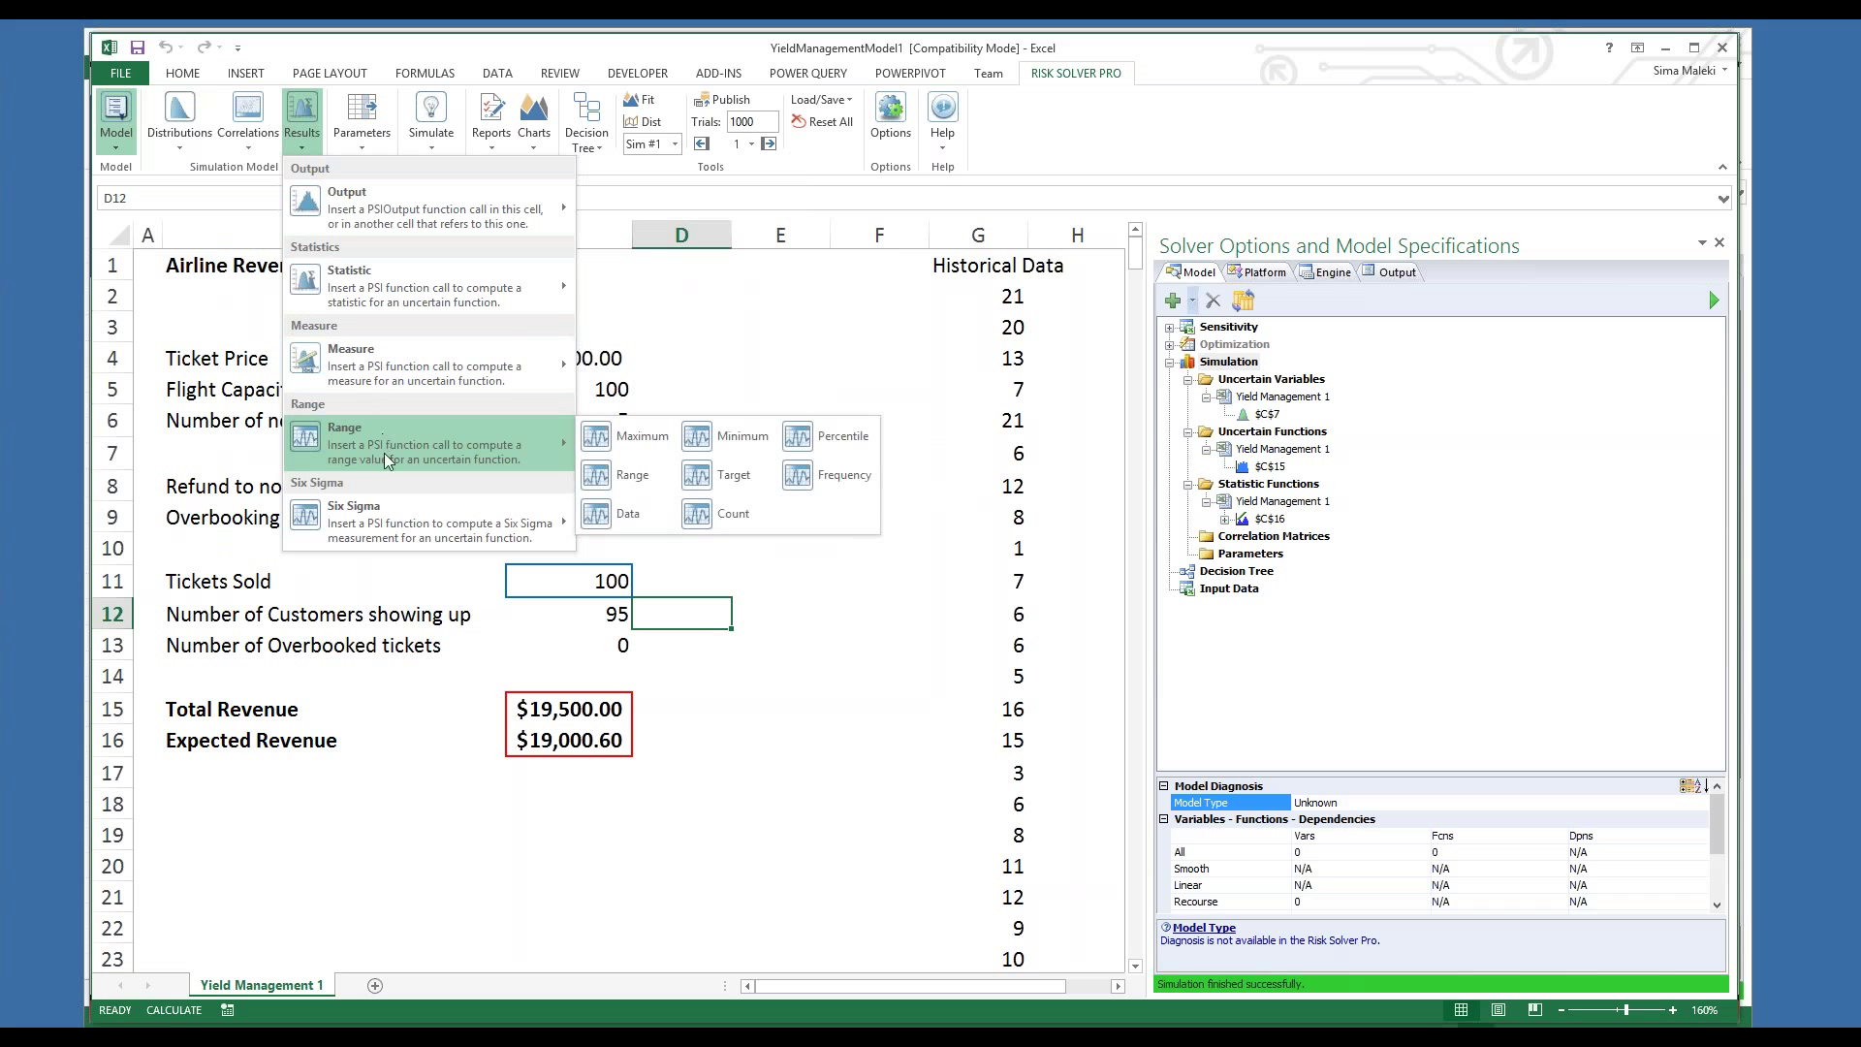
pyautogui.moveTo(392, 520)
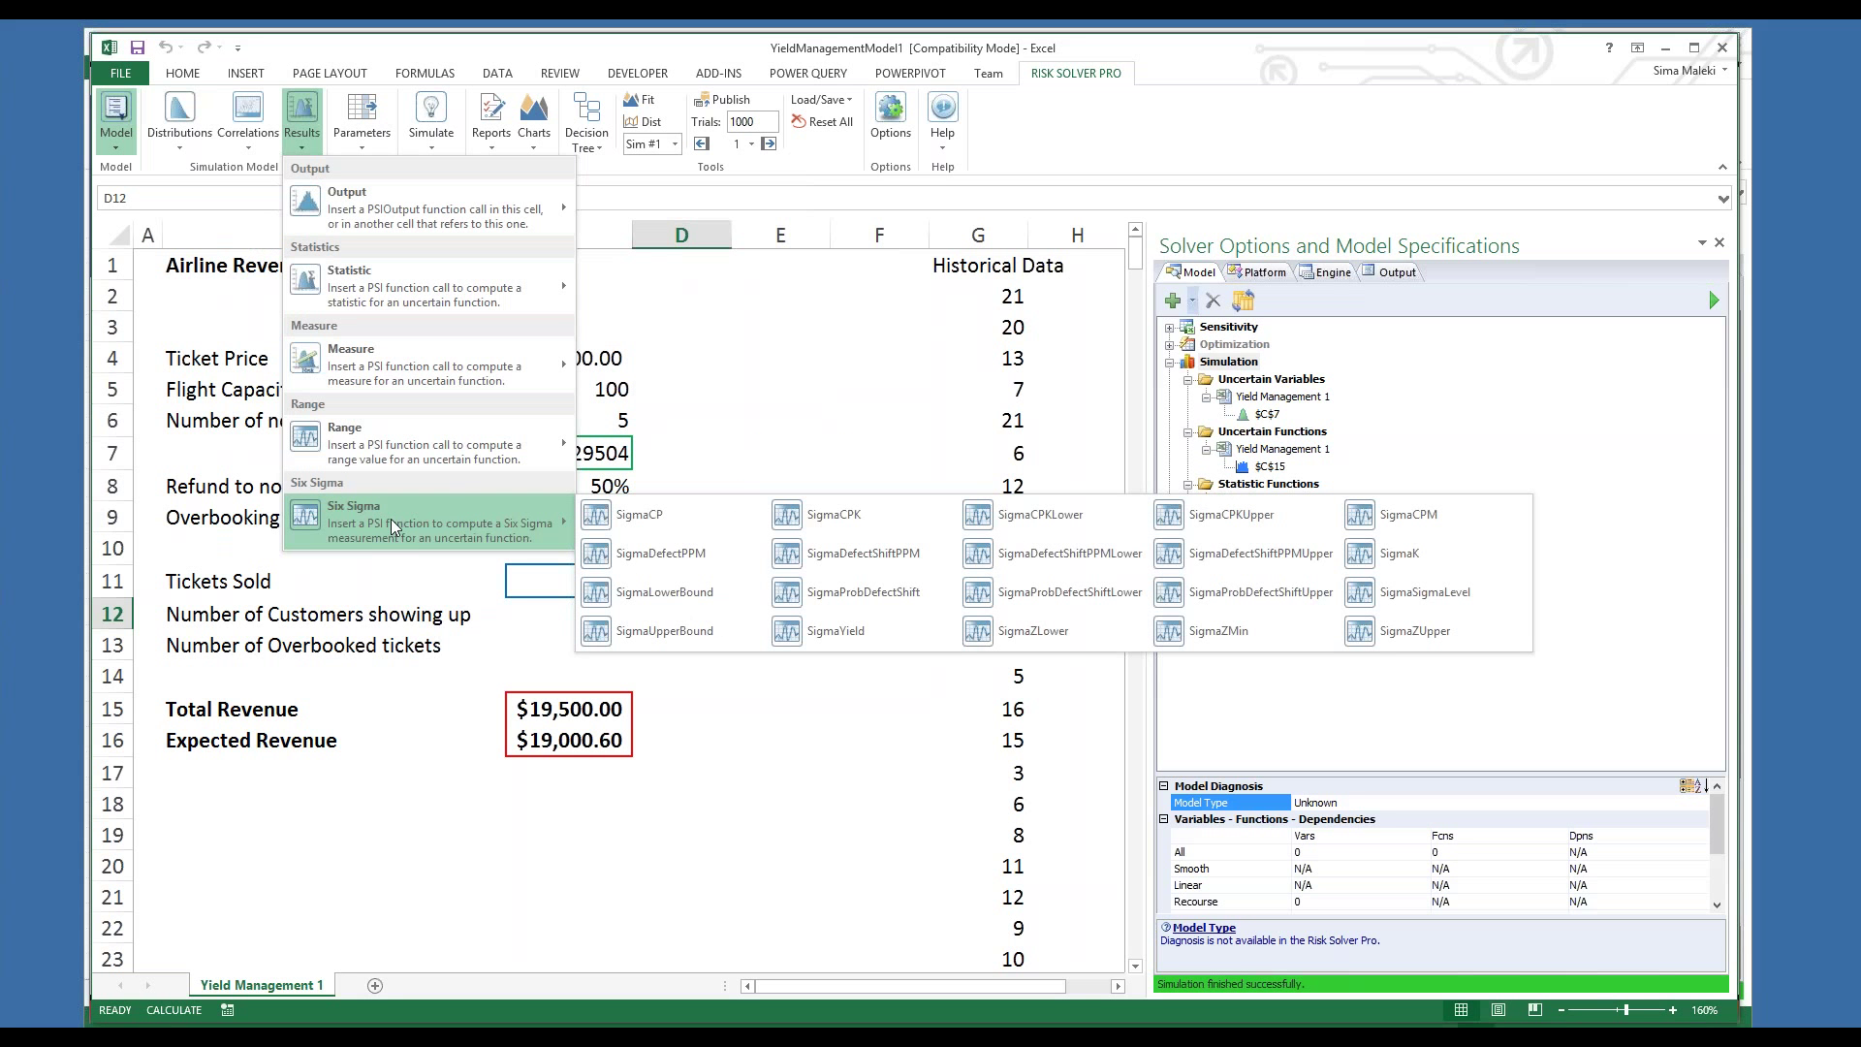
pyautogui.click(756, 368)
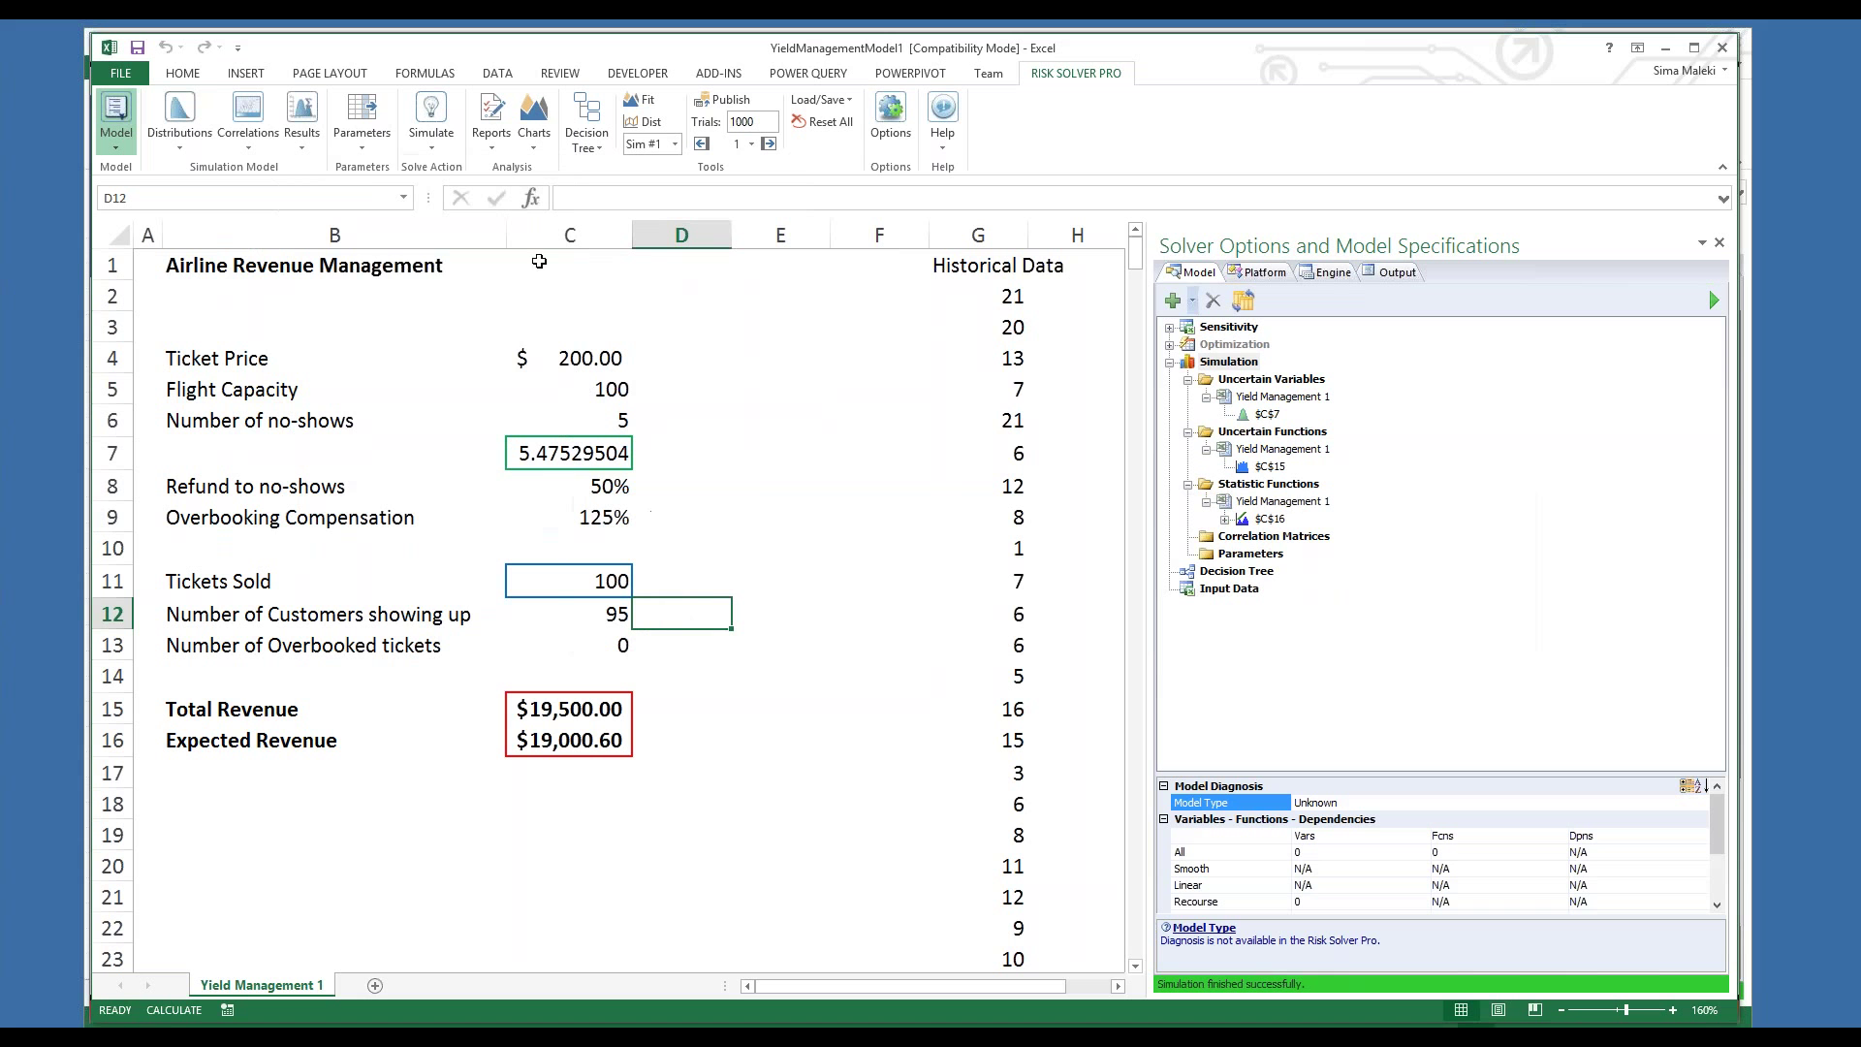
pyautogui.click(358, 149)
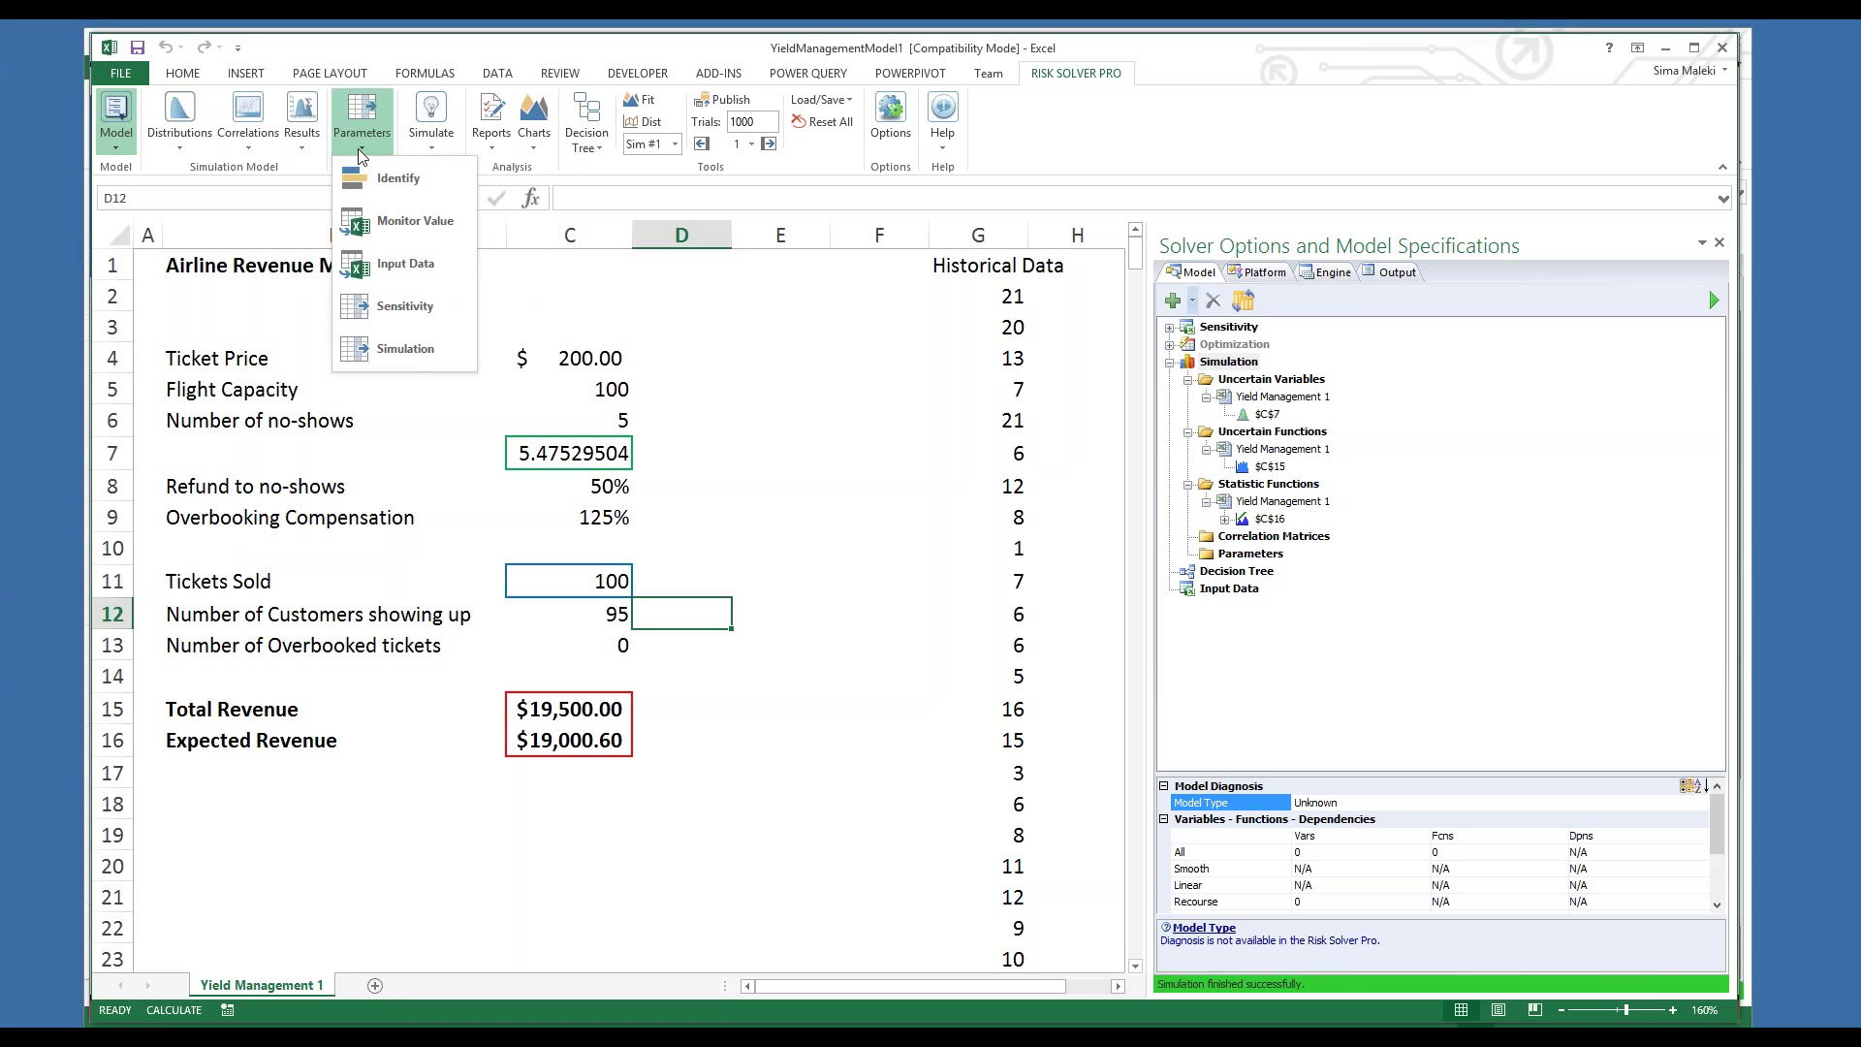
pyautogui.click(525, 162)
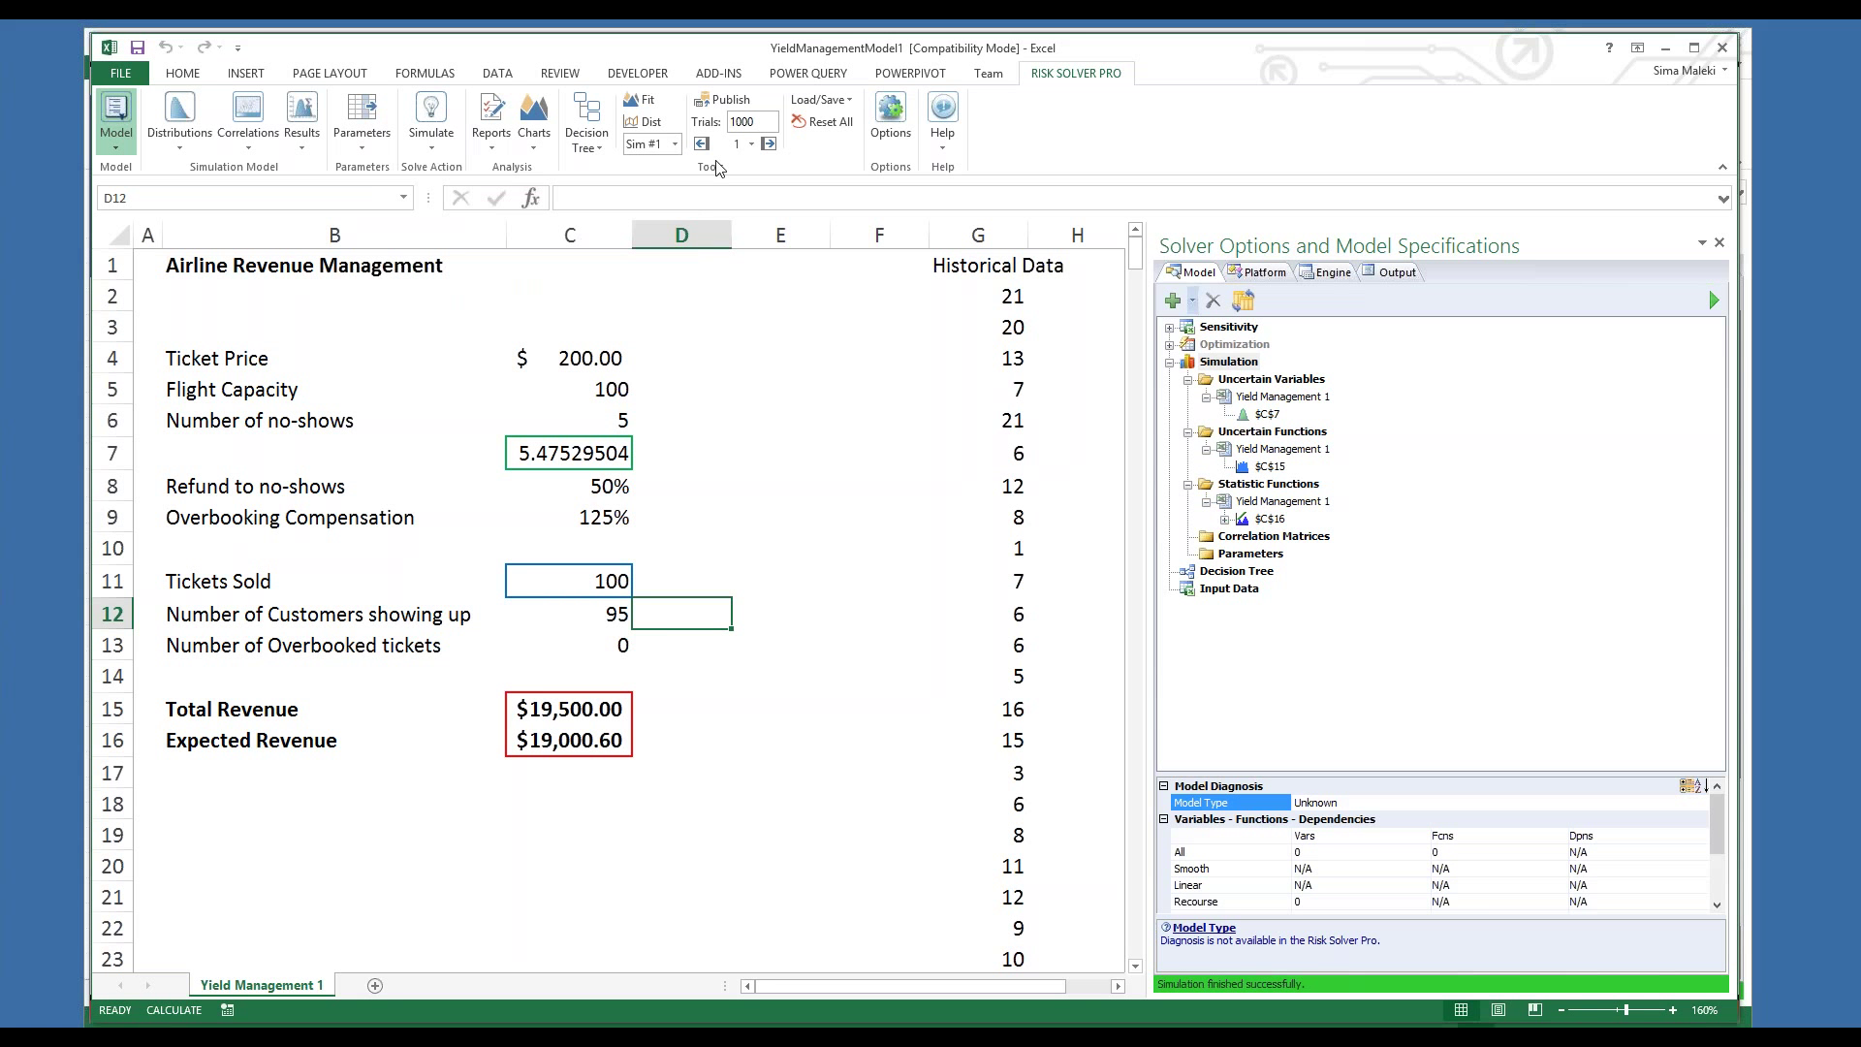
# Review the workbook publishing options for Excel Online and Google Sheets, and look over the help resources
pyautogui.click(725, 100)
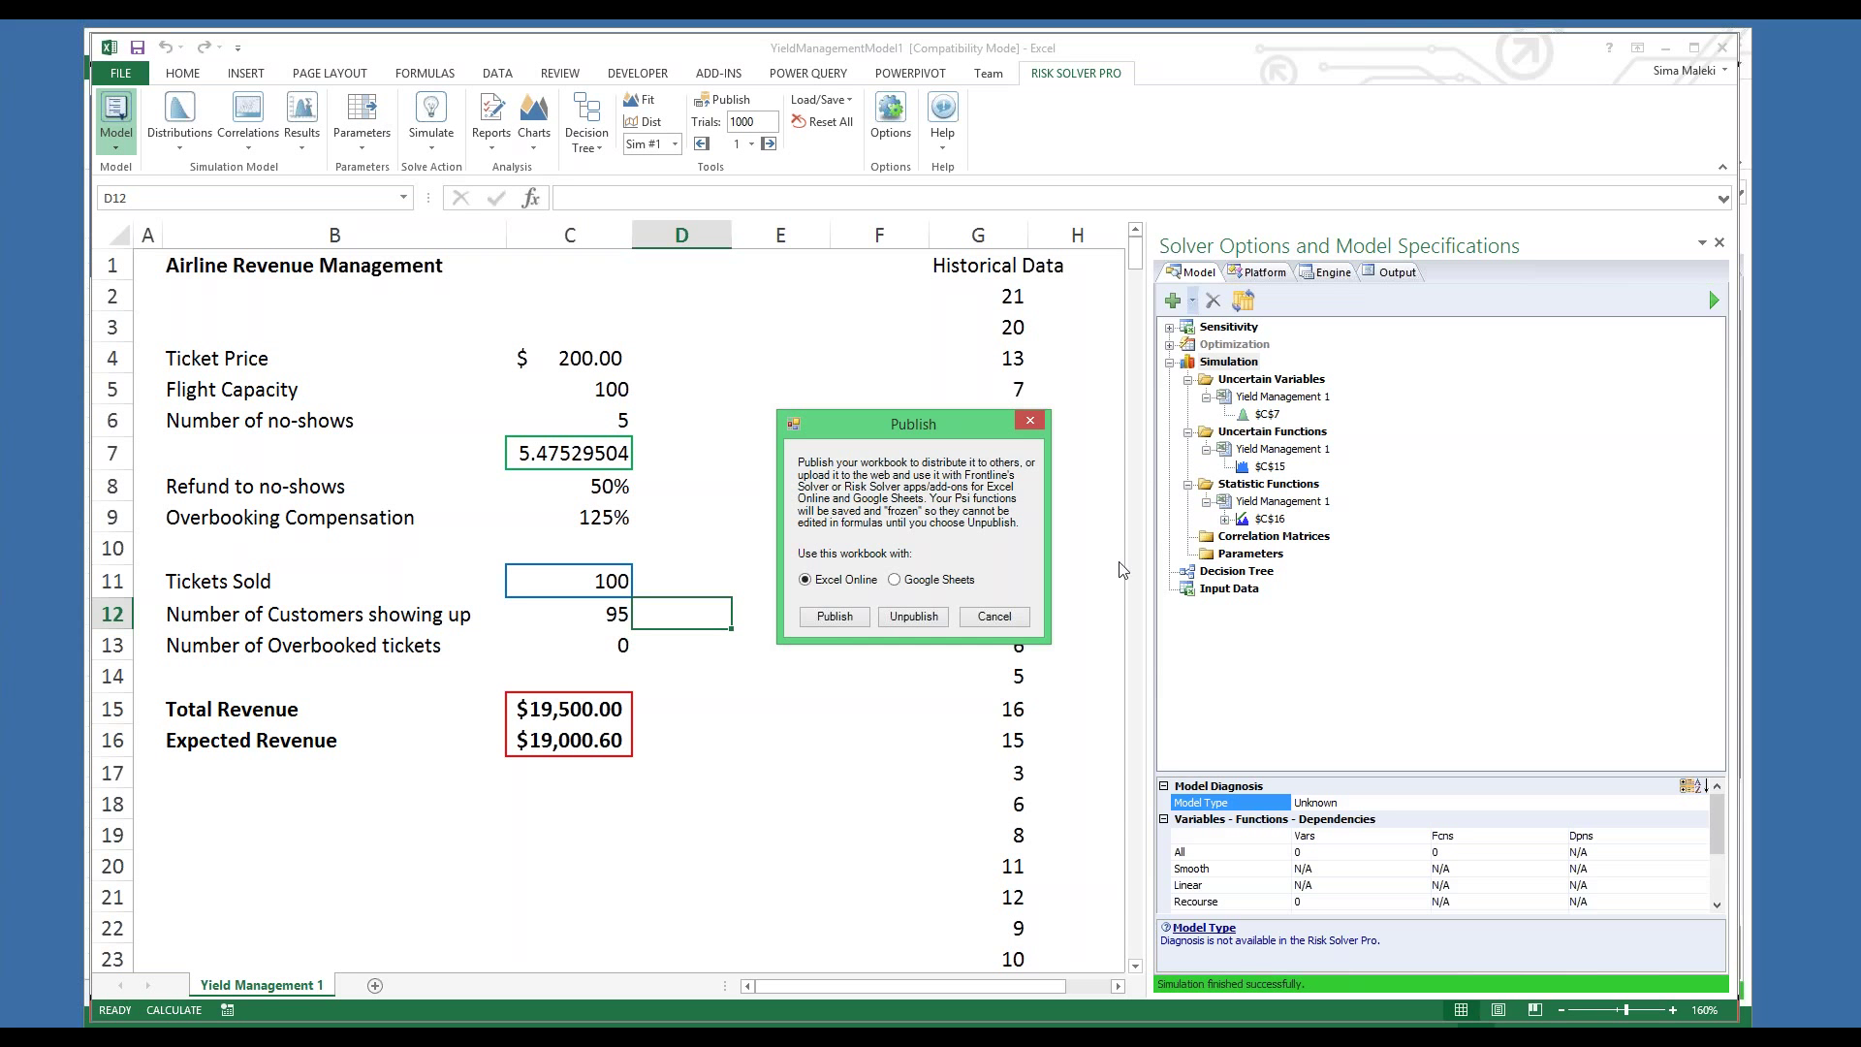
pyautogui.click(1029, 421)
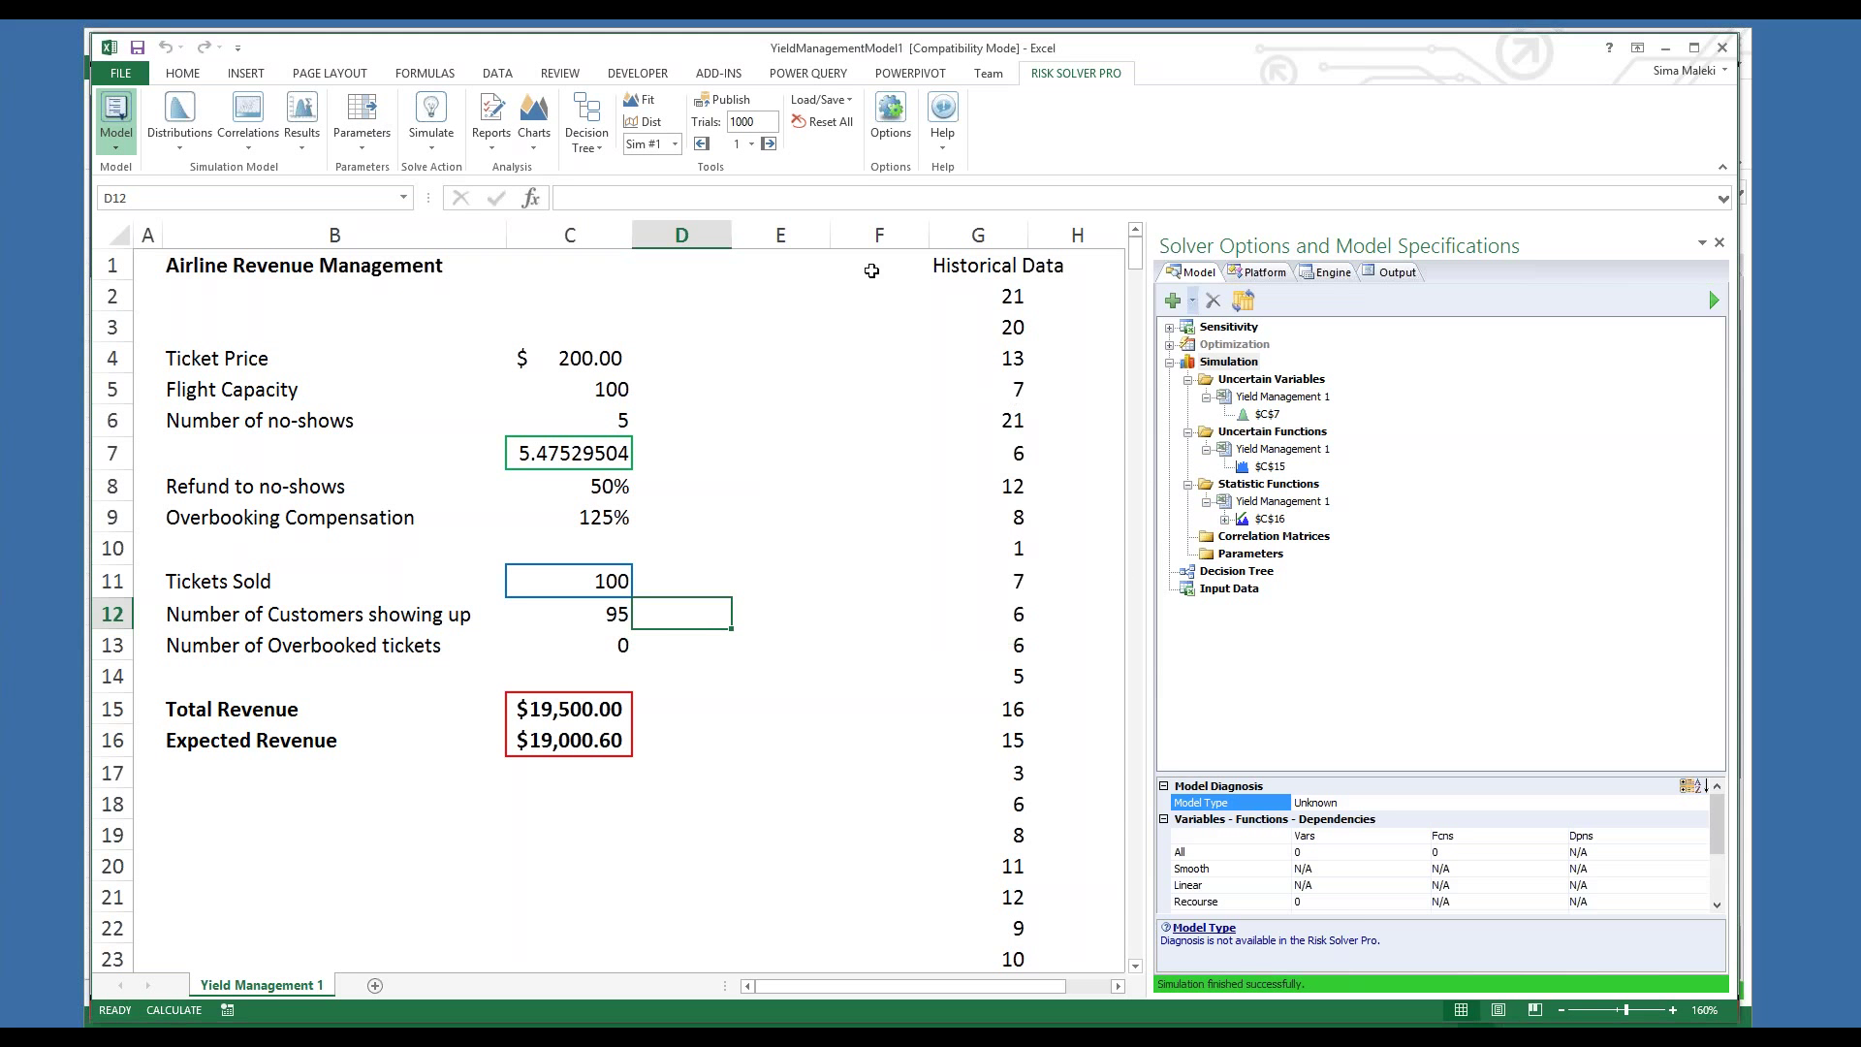
pyautogui.click(956, 155)
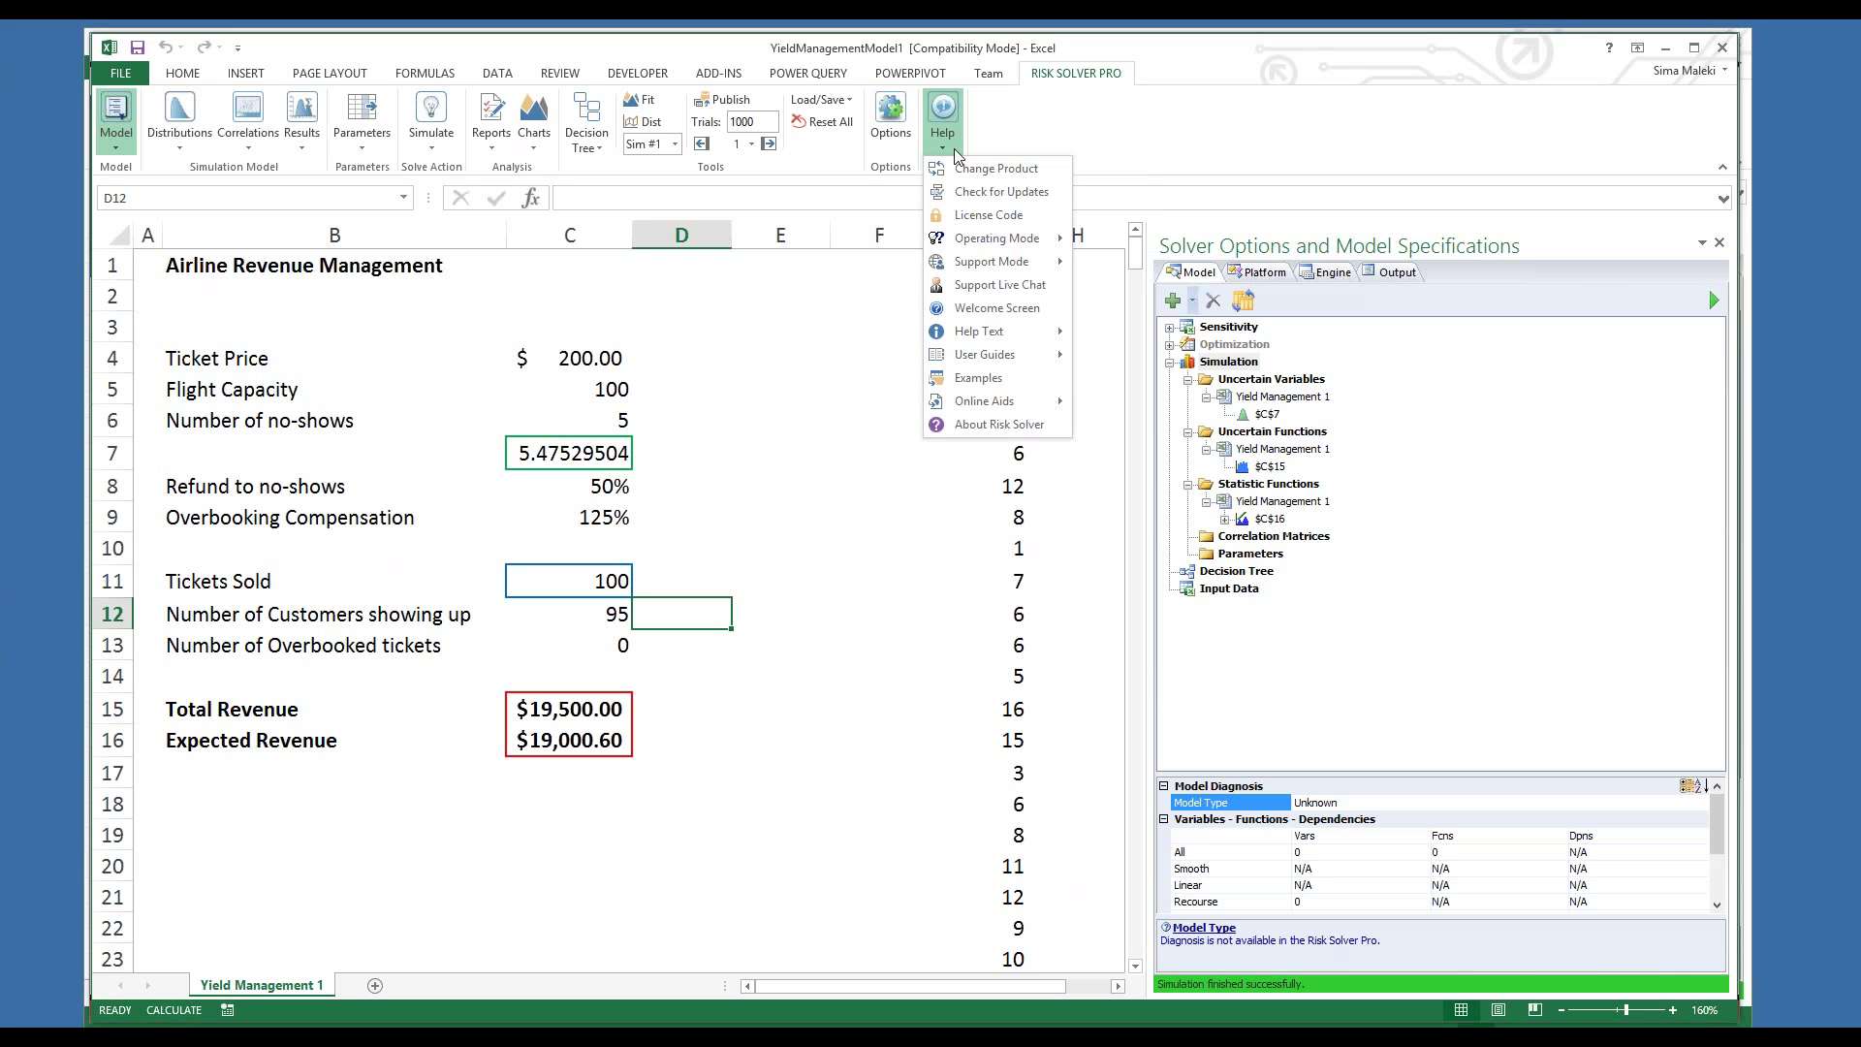
pyautogui.click(819, 405)
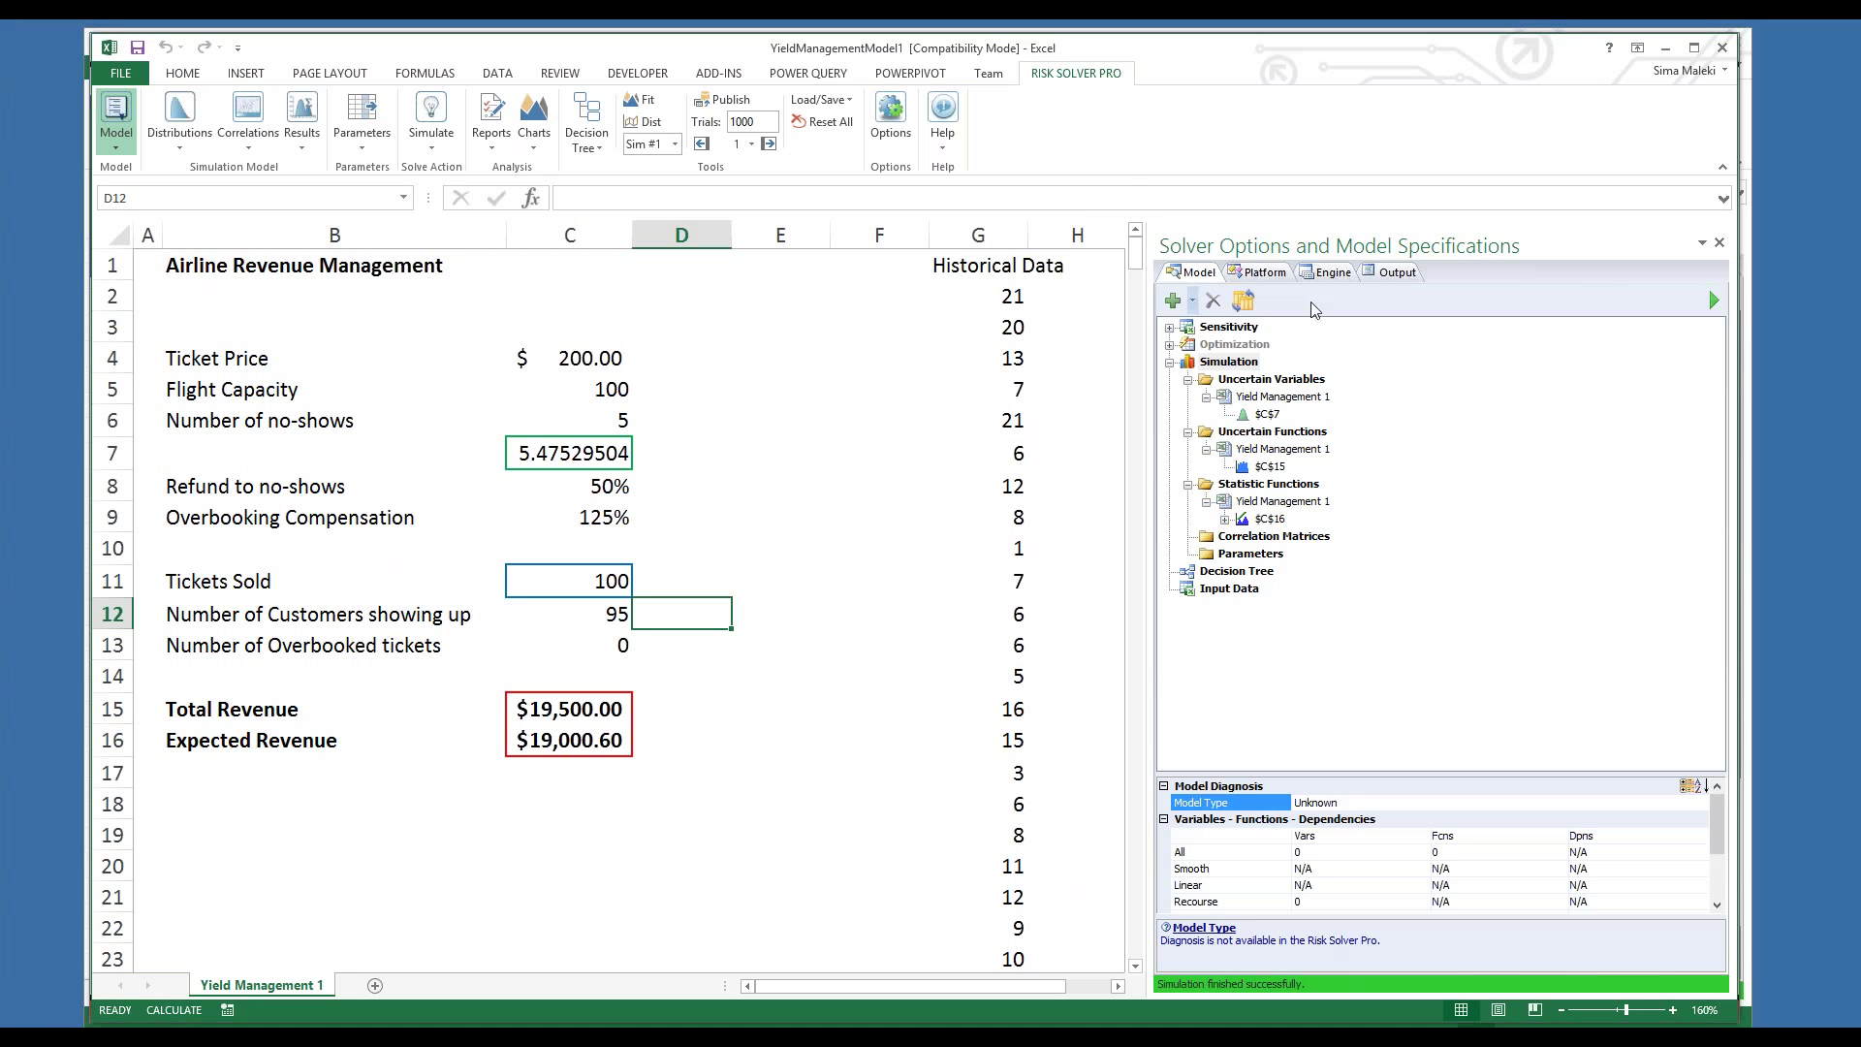
# Examine the solver's platform settings, engine settings and simulation output log, ending on the model outline
pyautogui.click(1271, 274)
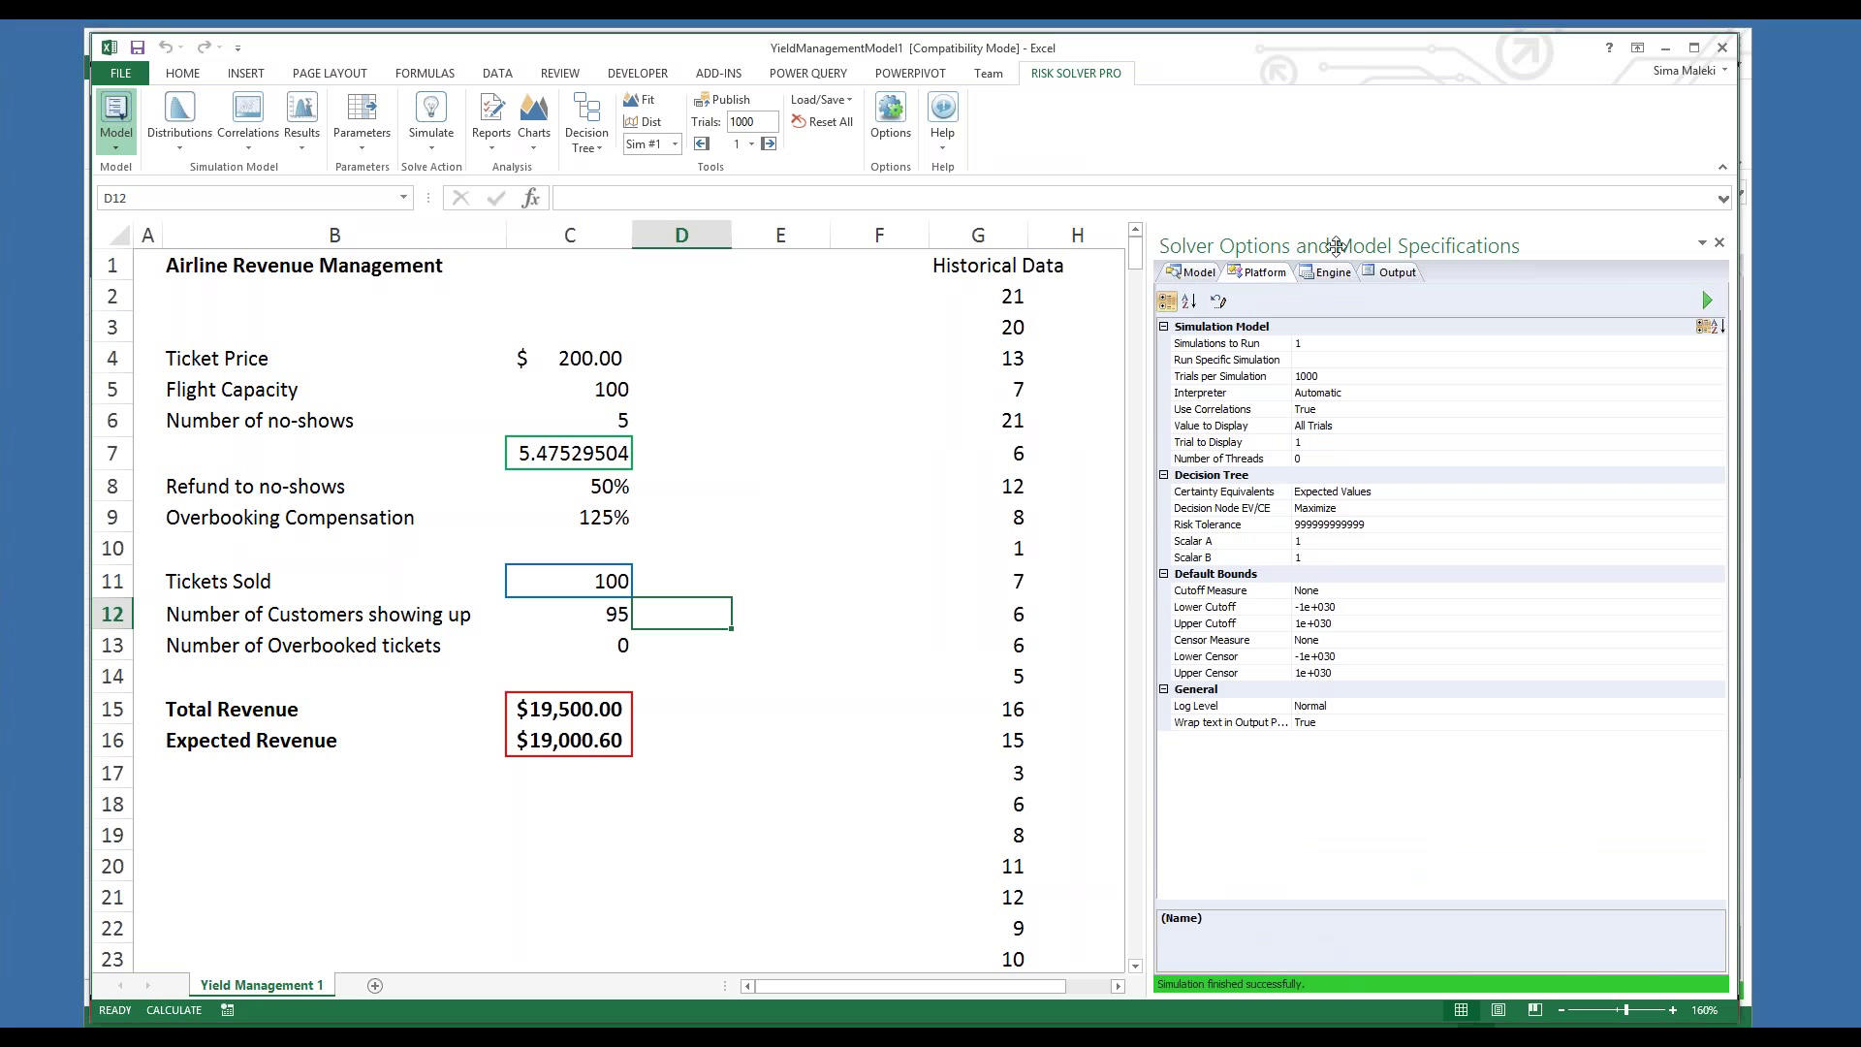
pyautogui.click(1329, 277)
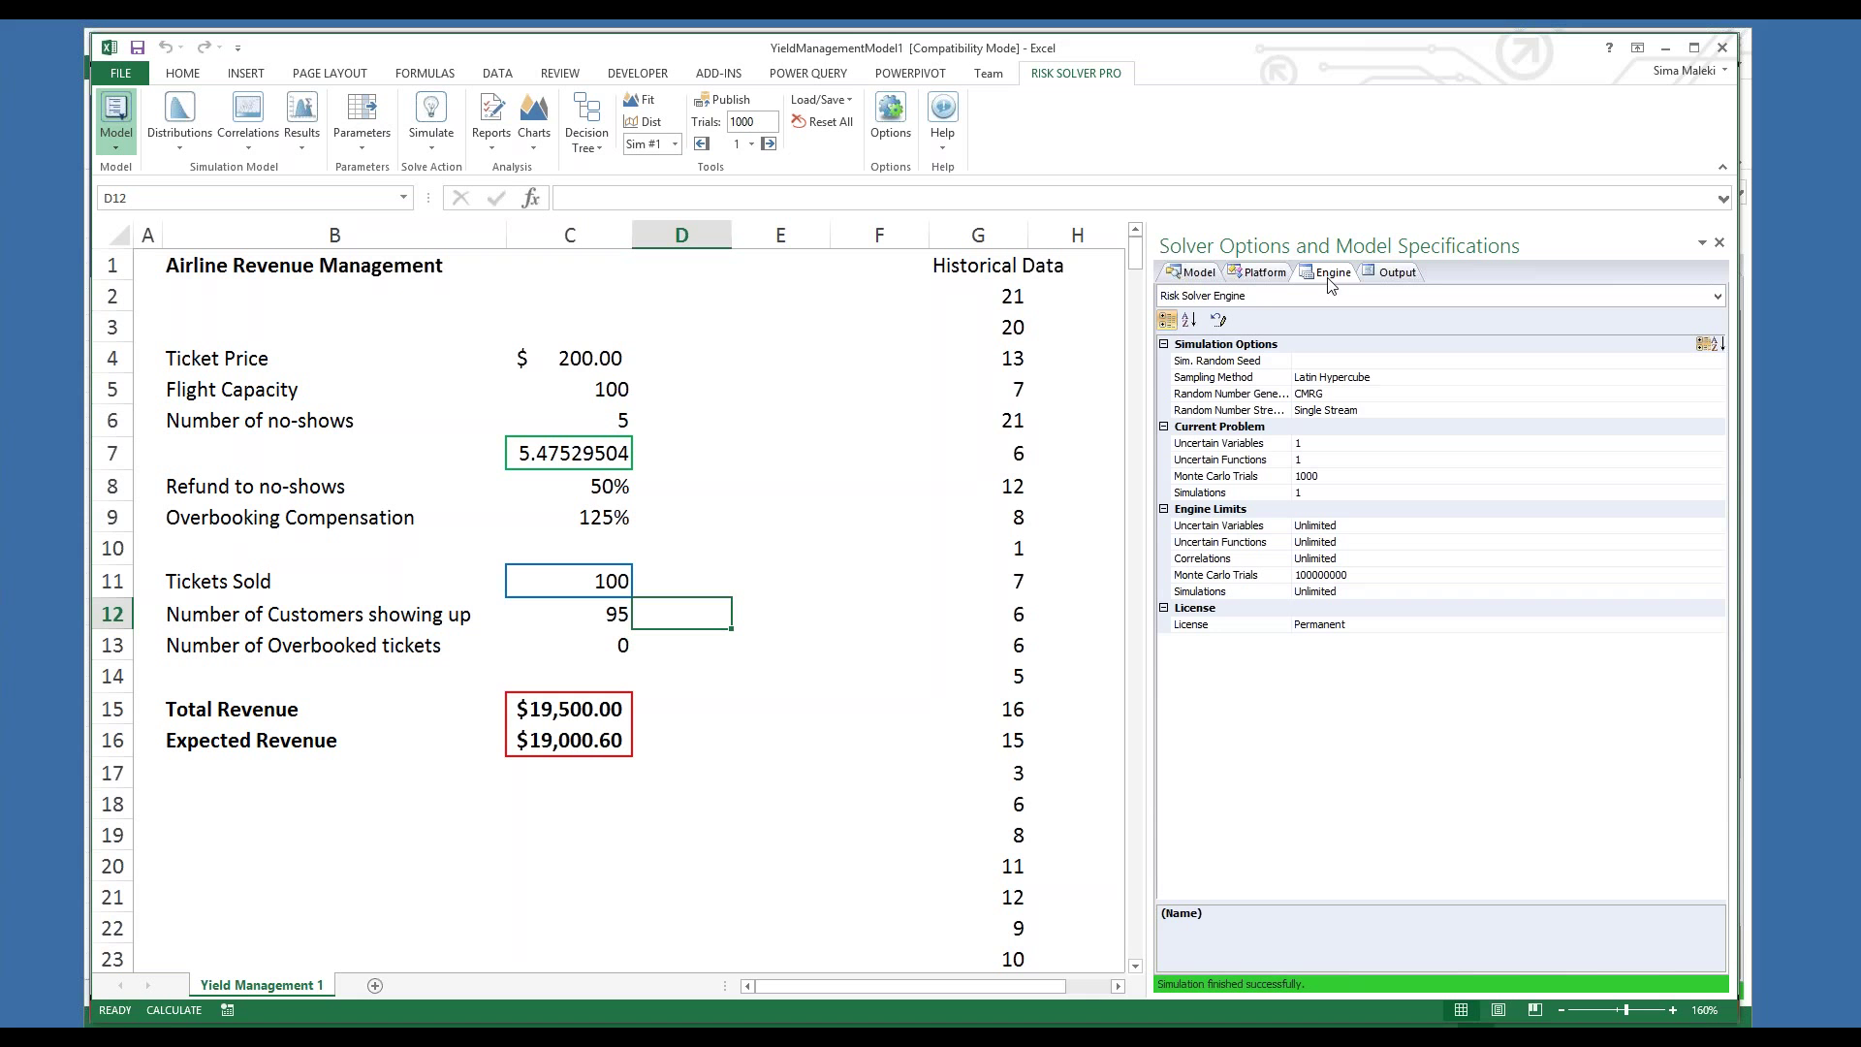
pyautogui.click(1384, 275)
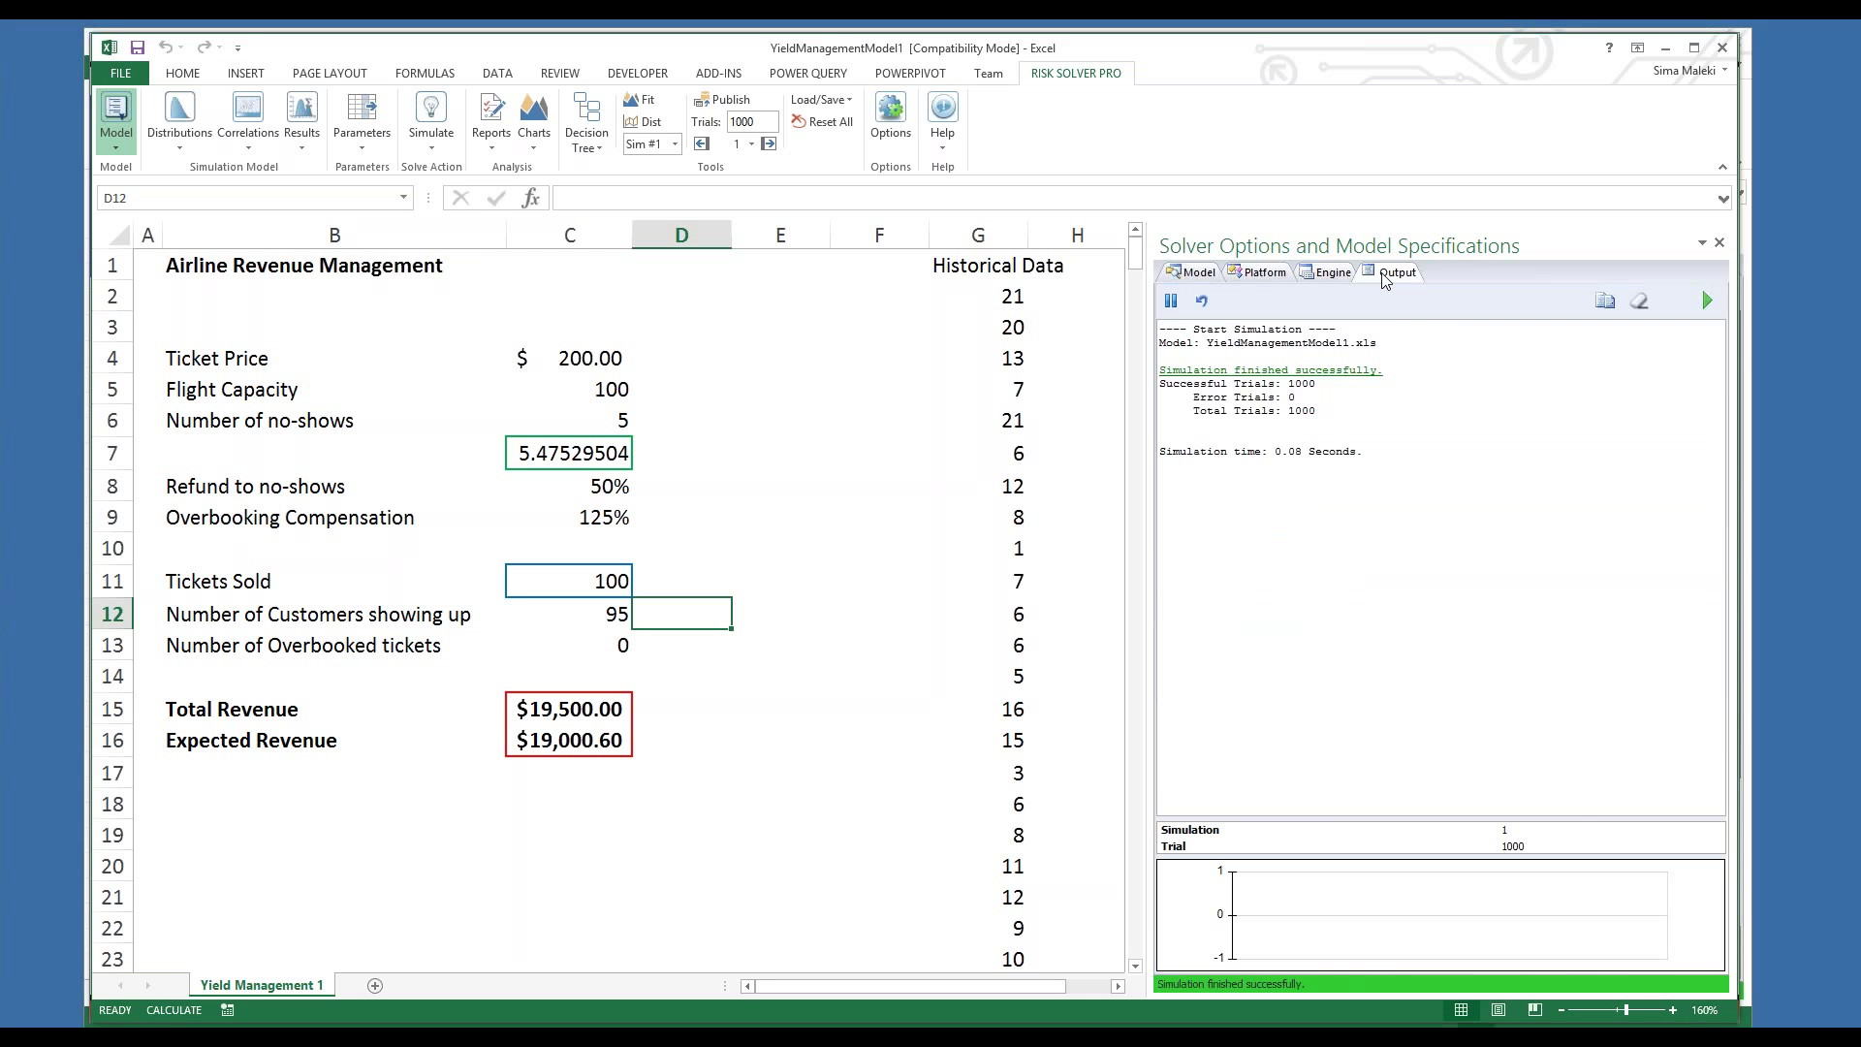
pyautogui.click(1186, 274)
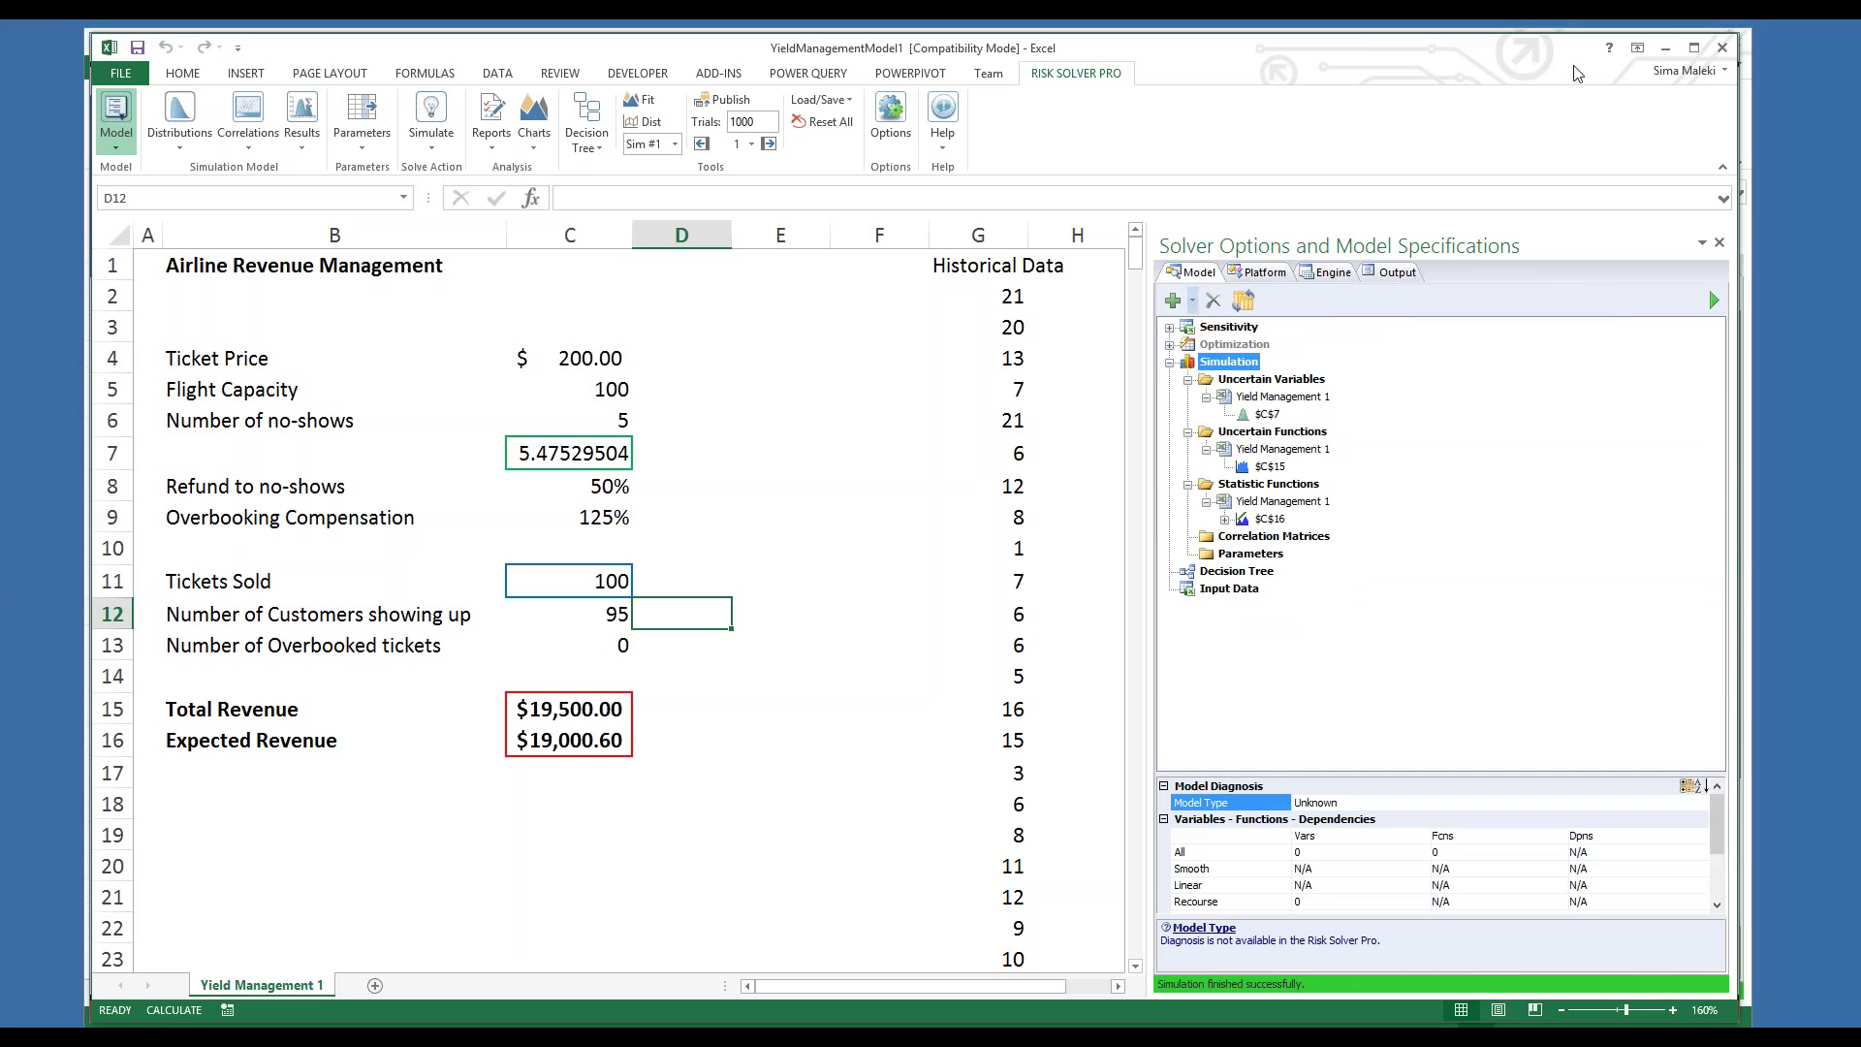
# Clear the simulation output window and slightly narrow the Solver Options and Model Specifications pane, ending on the model outline
pyautogui.click(1388, 272)
pyautogui.click(1639, 302)
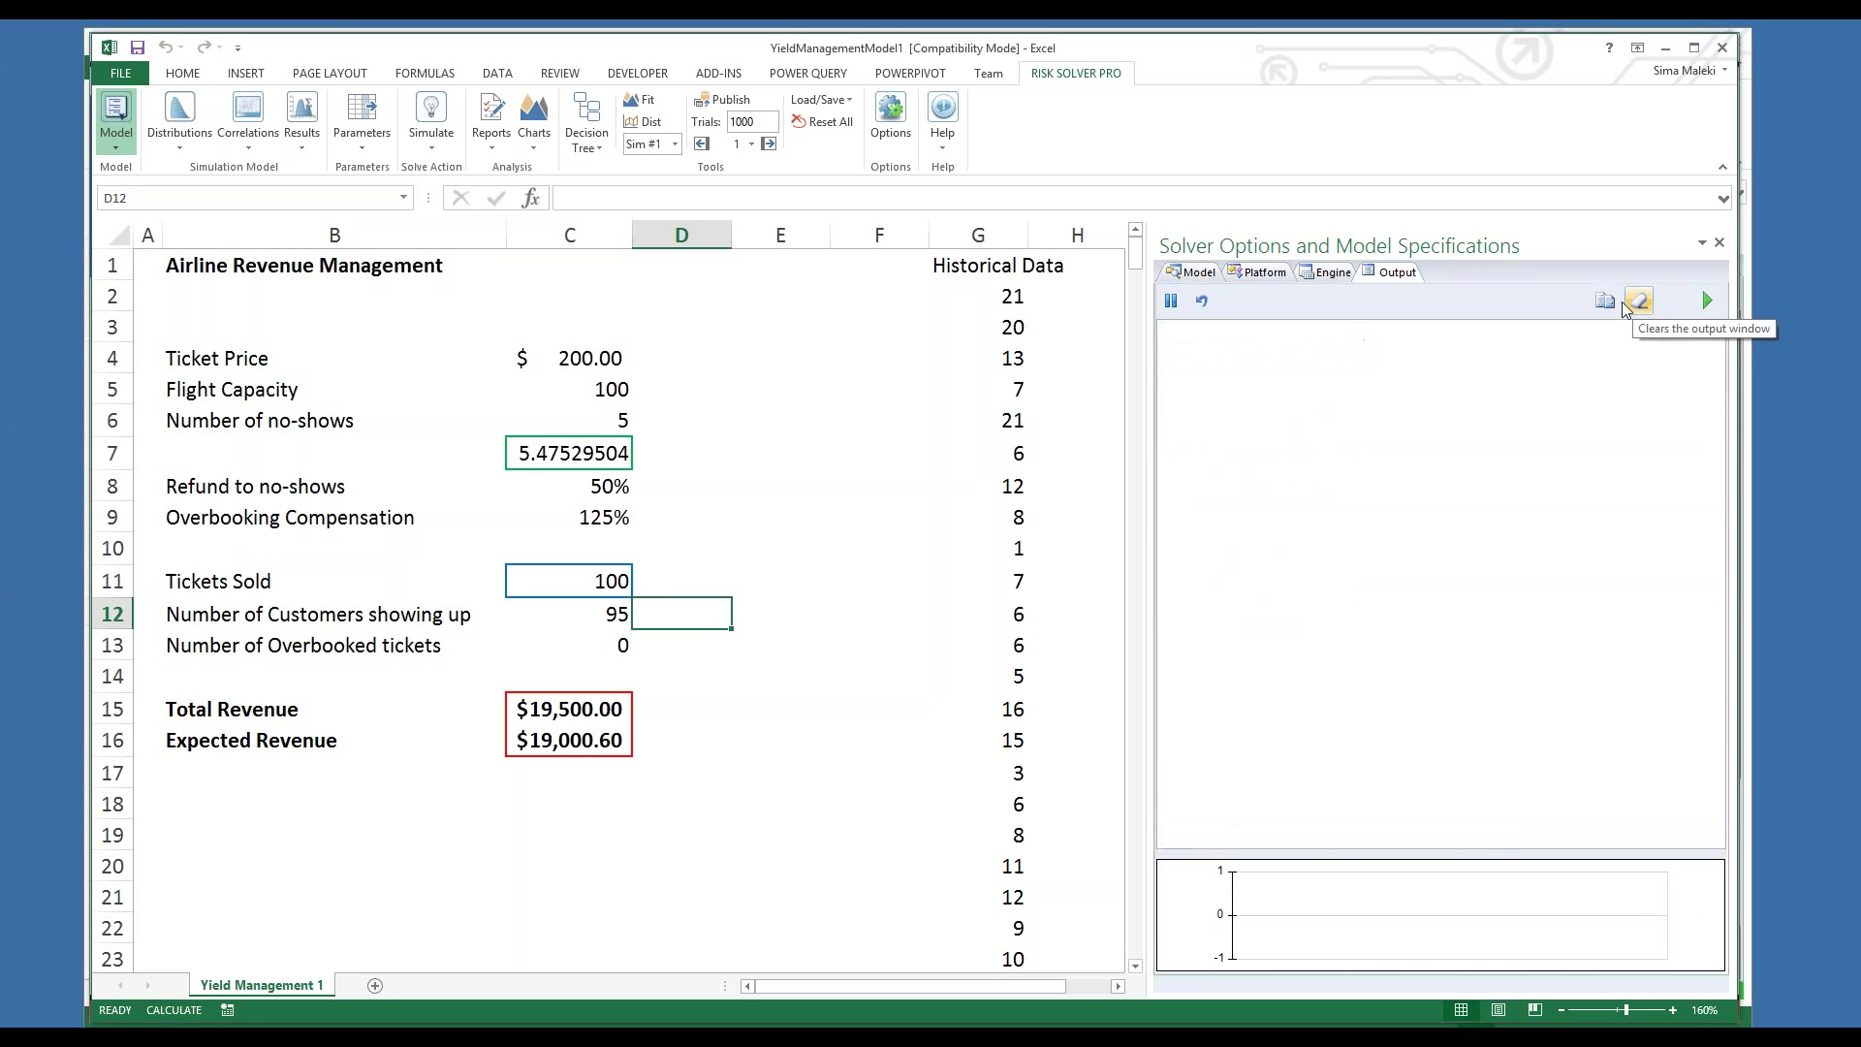
pyautogui.moveTo(1153, 331); pyautogui.dragTo(1188, 331)
pyautogui.click(1214, 272)
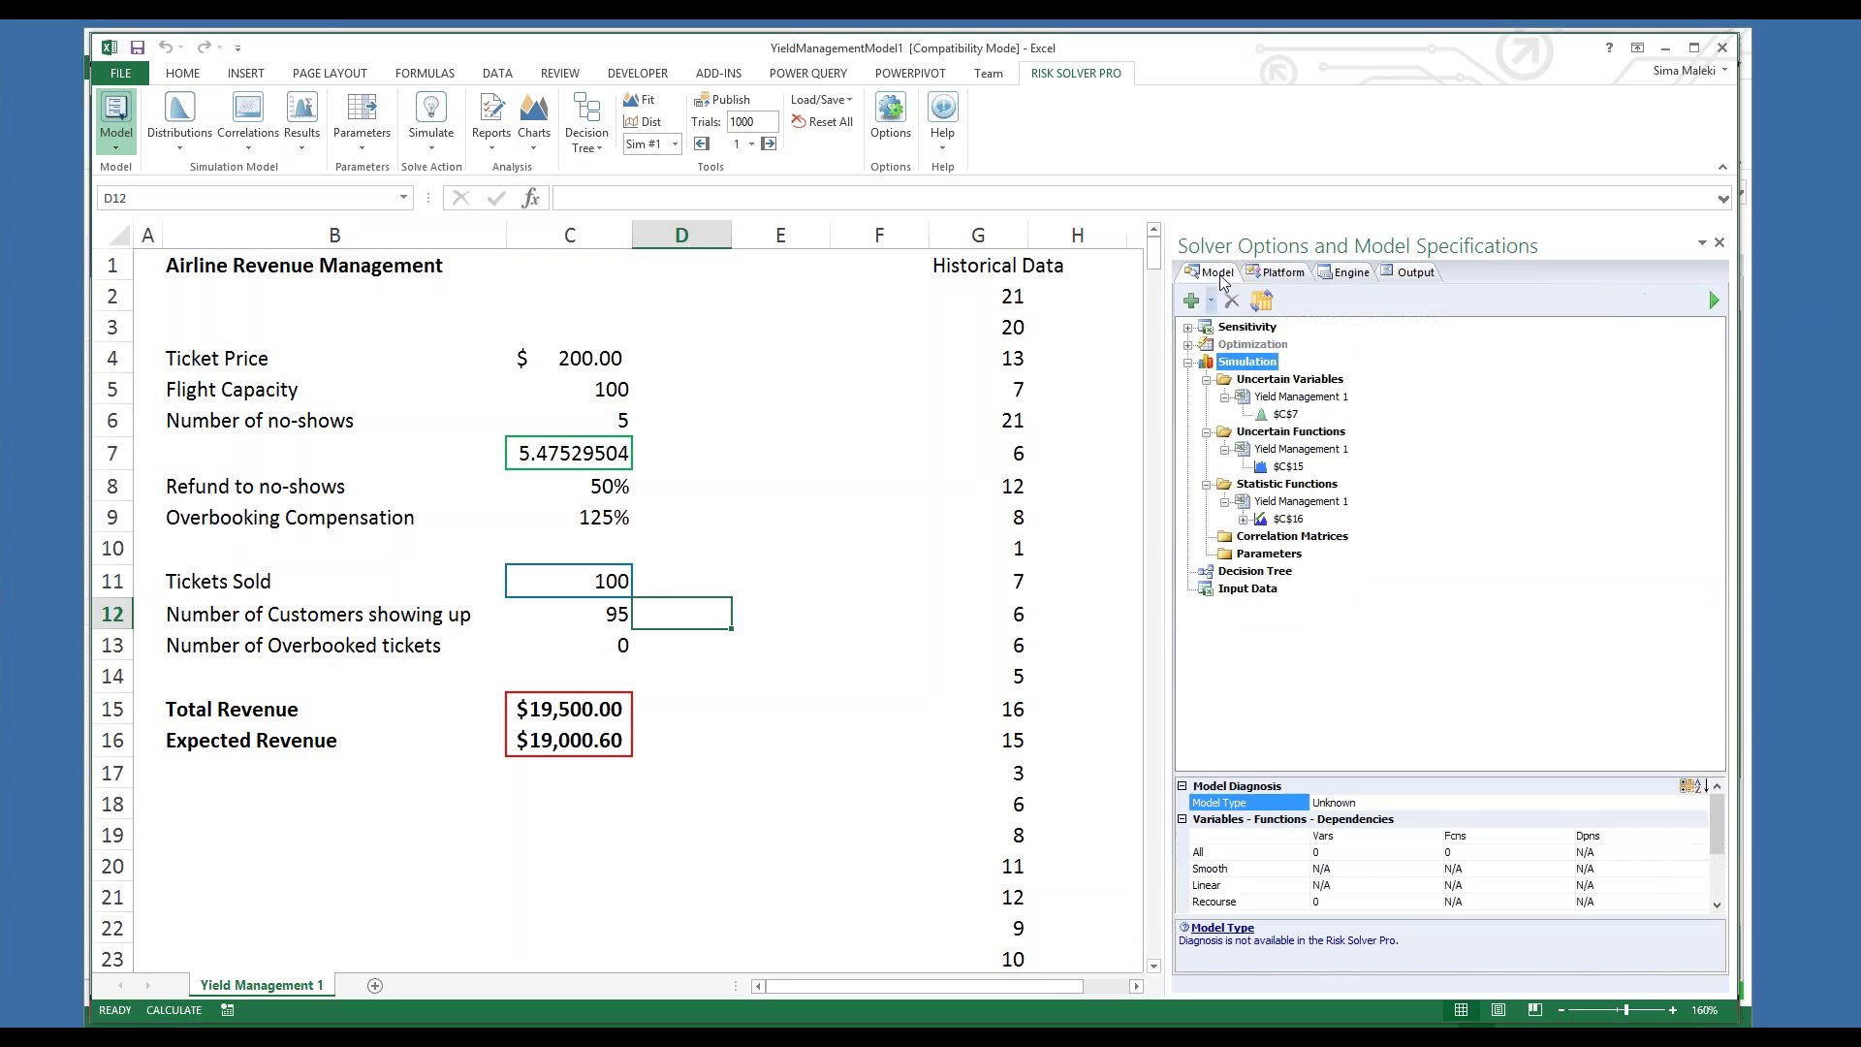
# Look over the examples, user guides and support entries offered by the Risk Solver help
pyautogui.click(1845, 70)
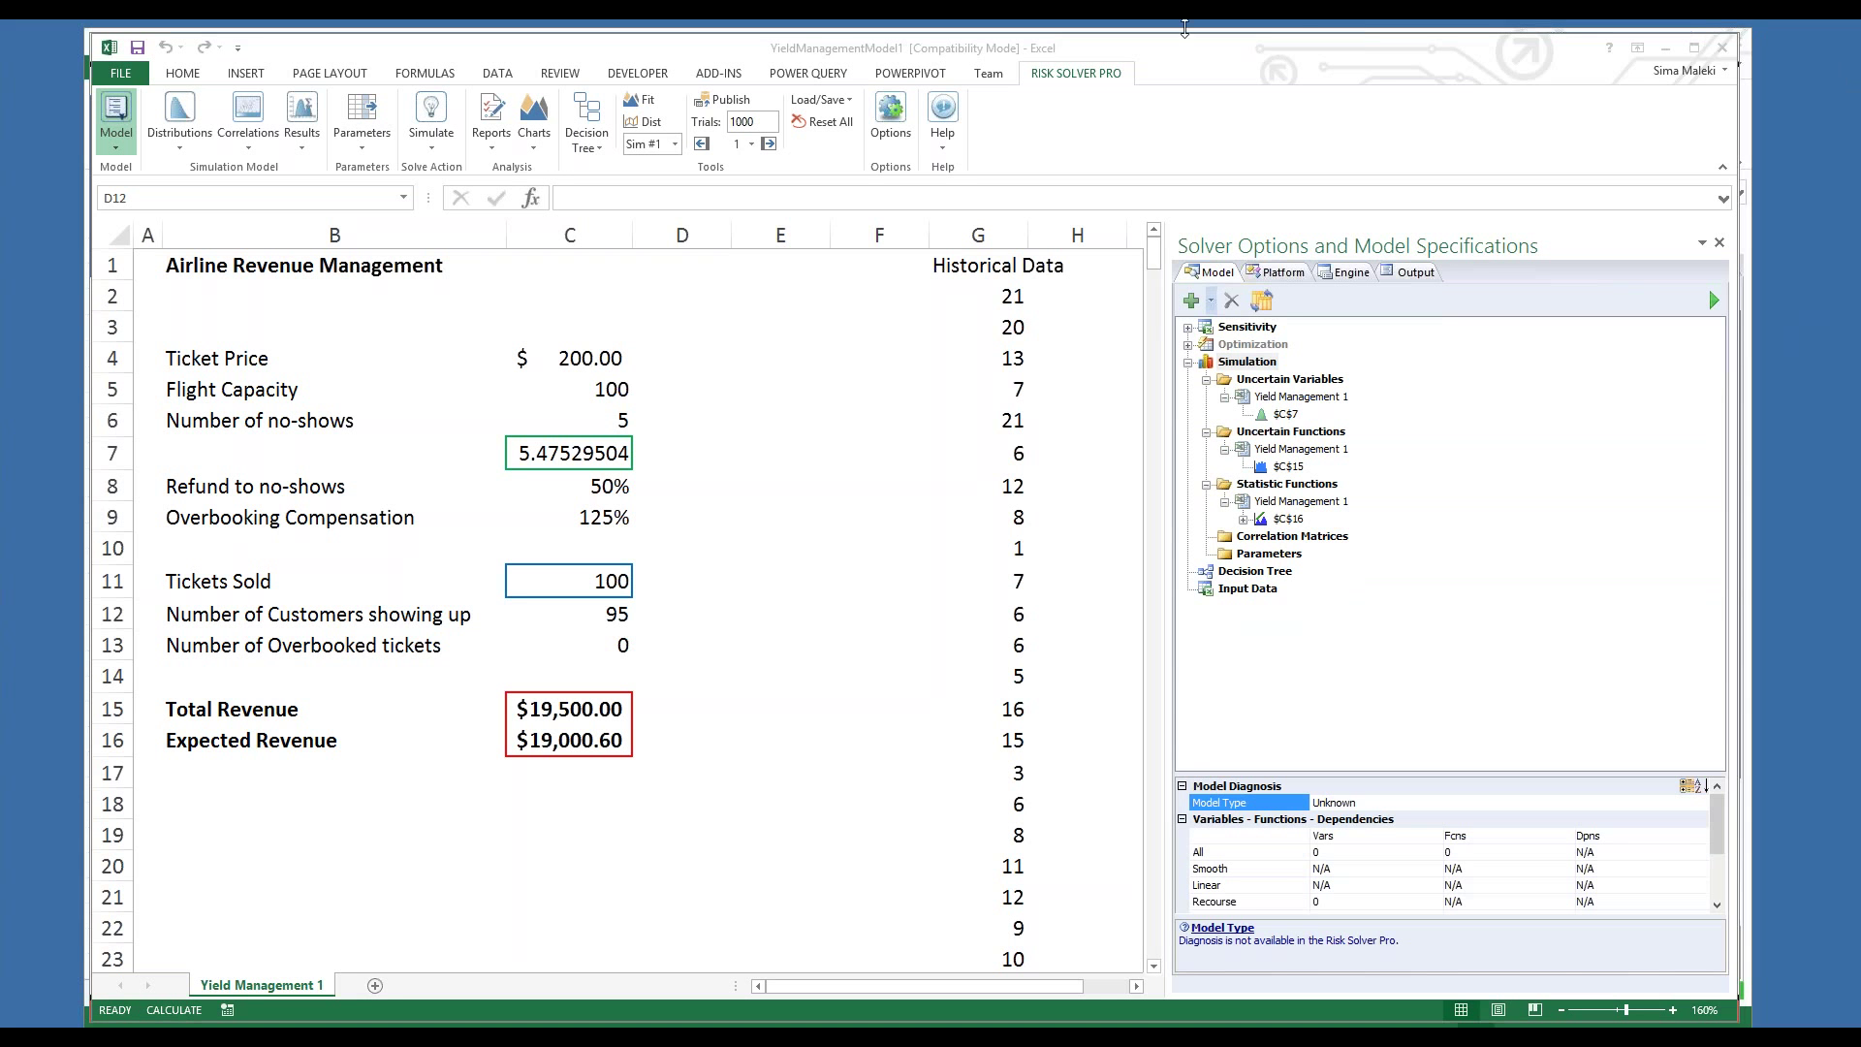
pyautogui.click(945, 153)
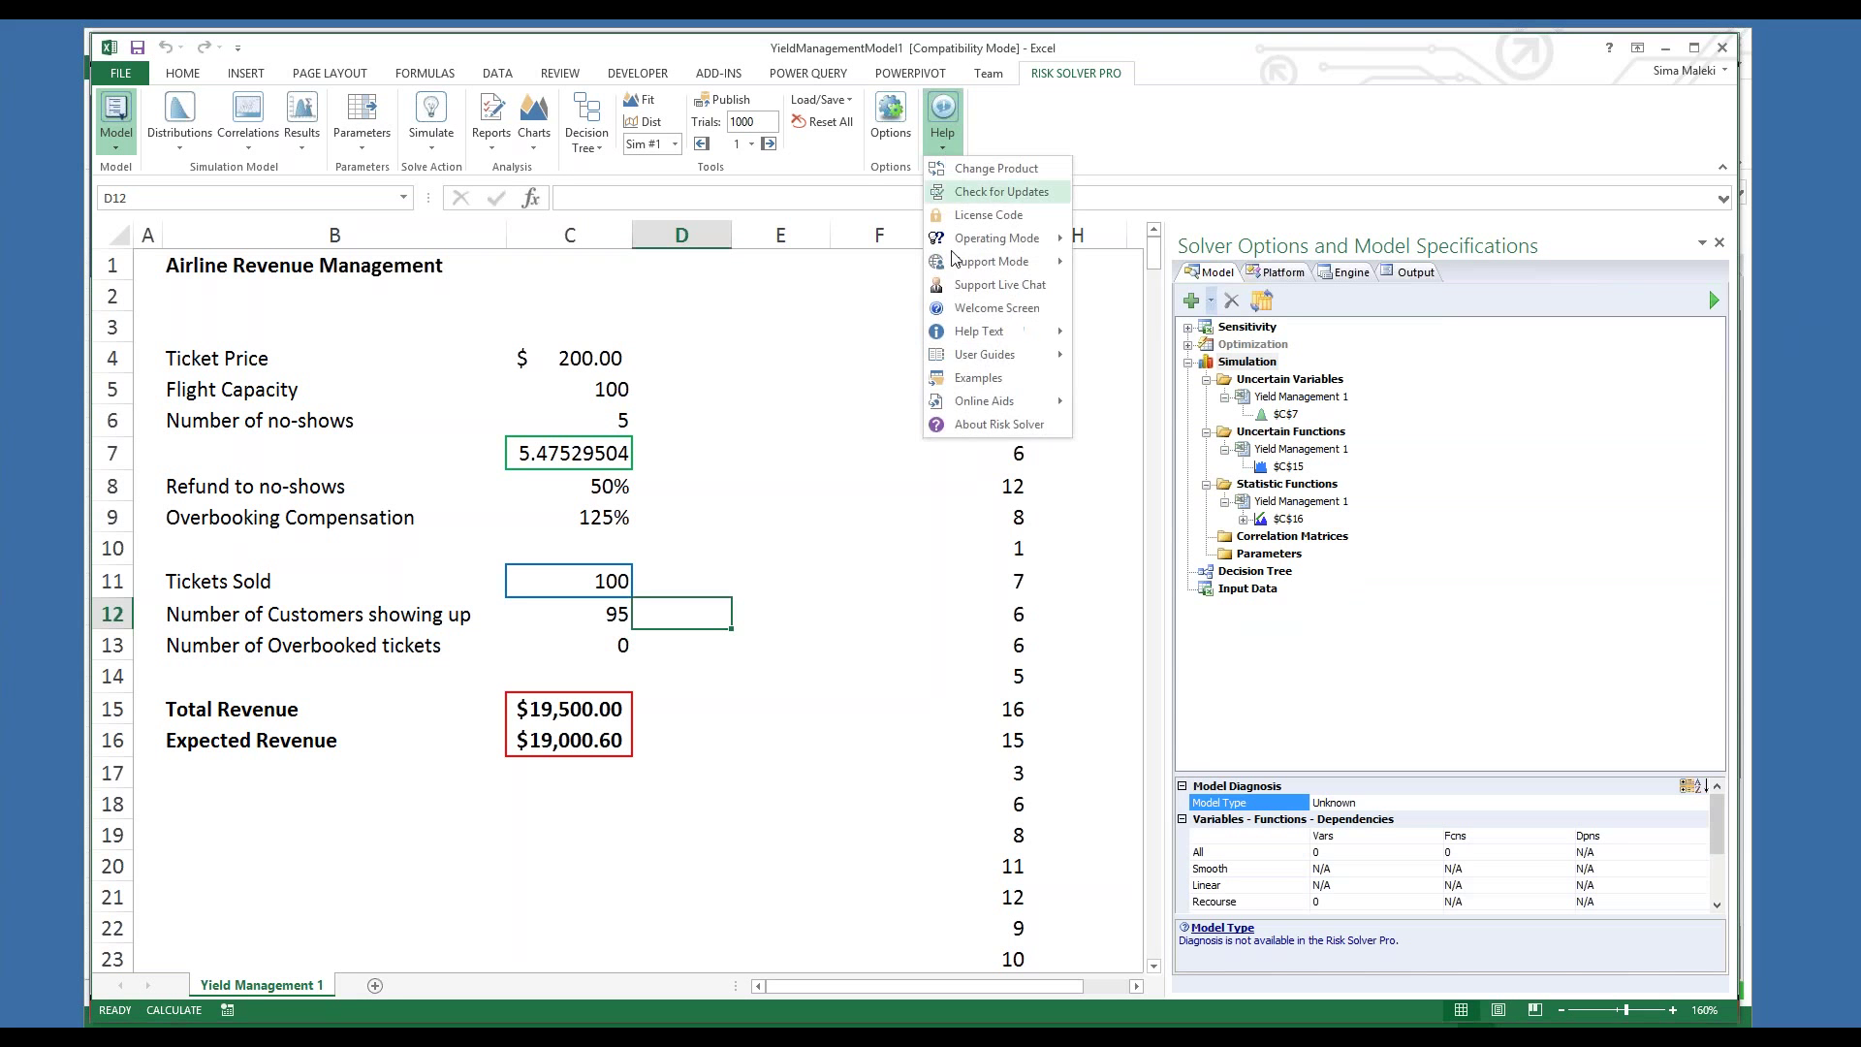
pyautogui.click(778, 478)
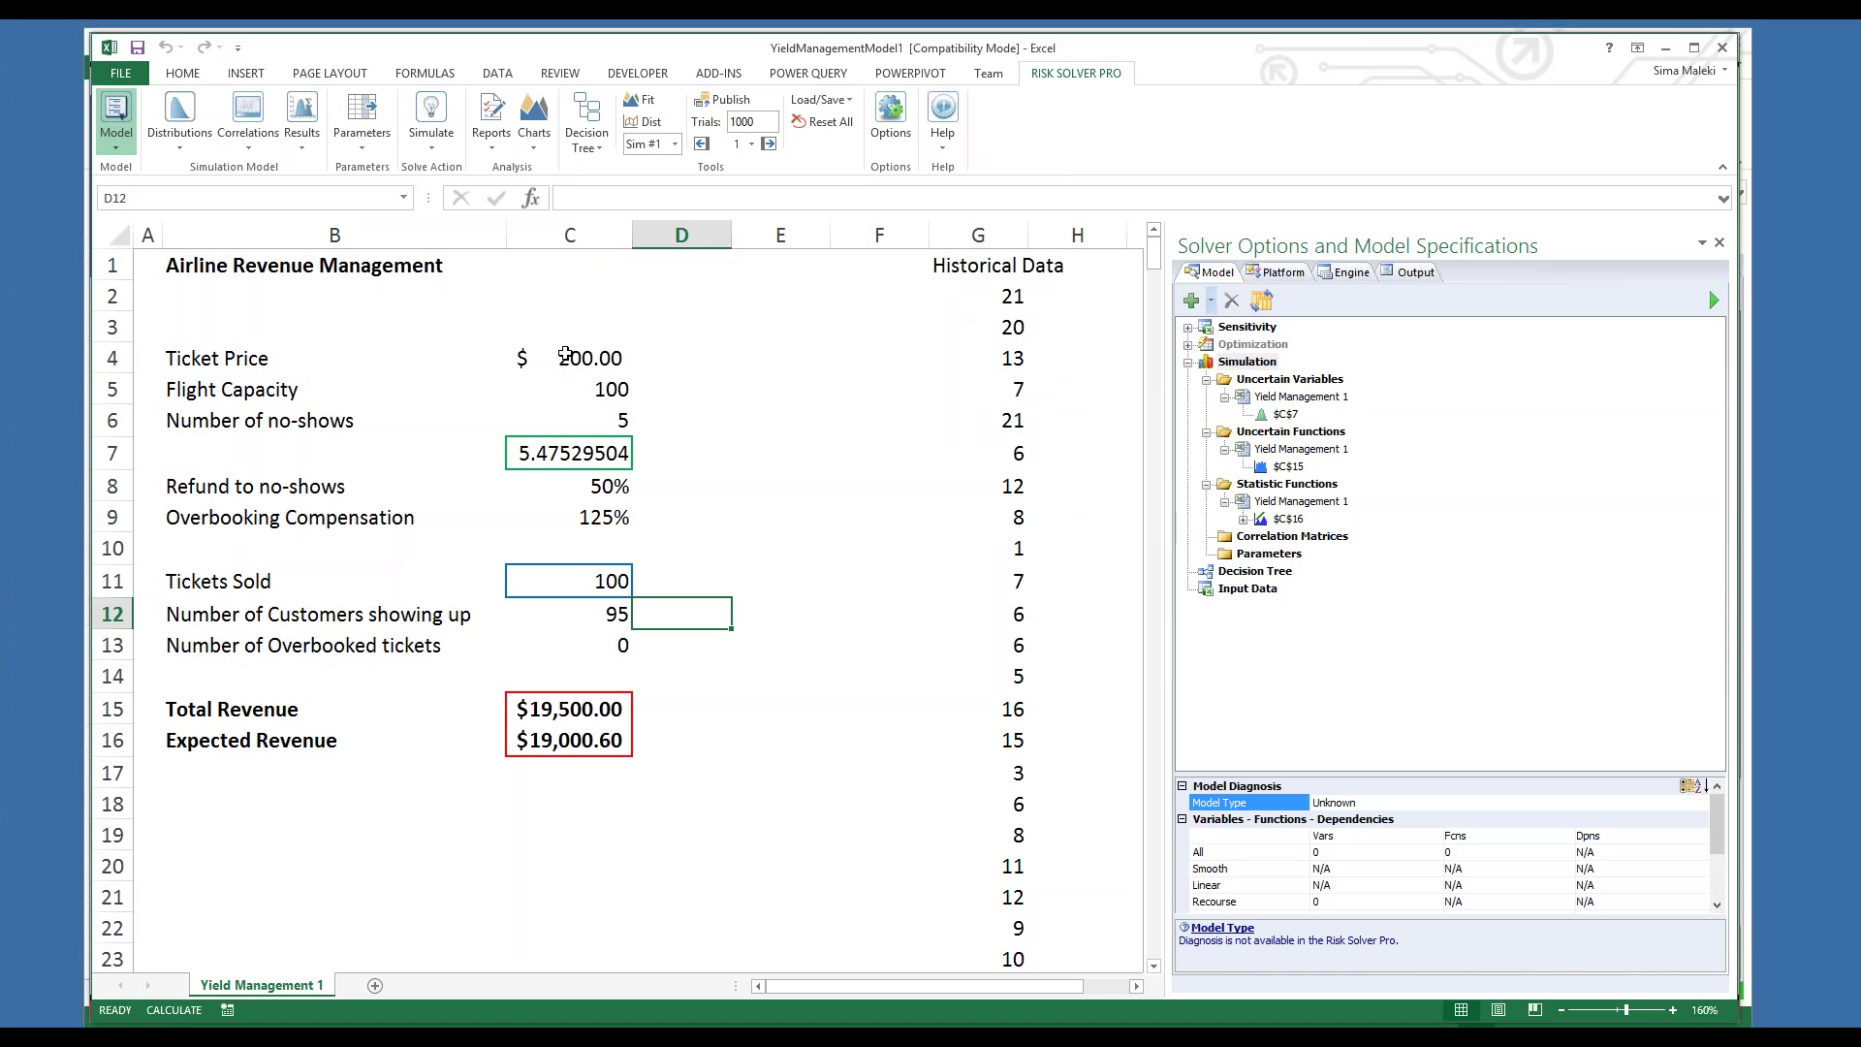
# Inspect flight capacity in C5, ticket price in C4, the no-shows distribution in C7, and the revenue formulas in C15 and C16
pyautogui.click(571, 383)
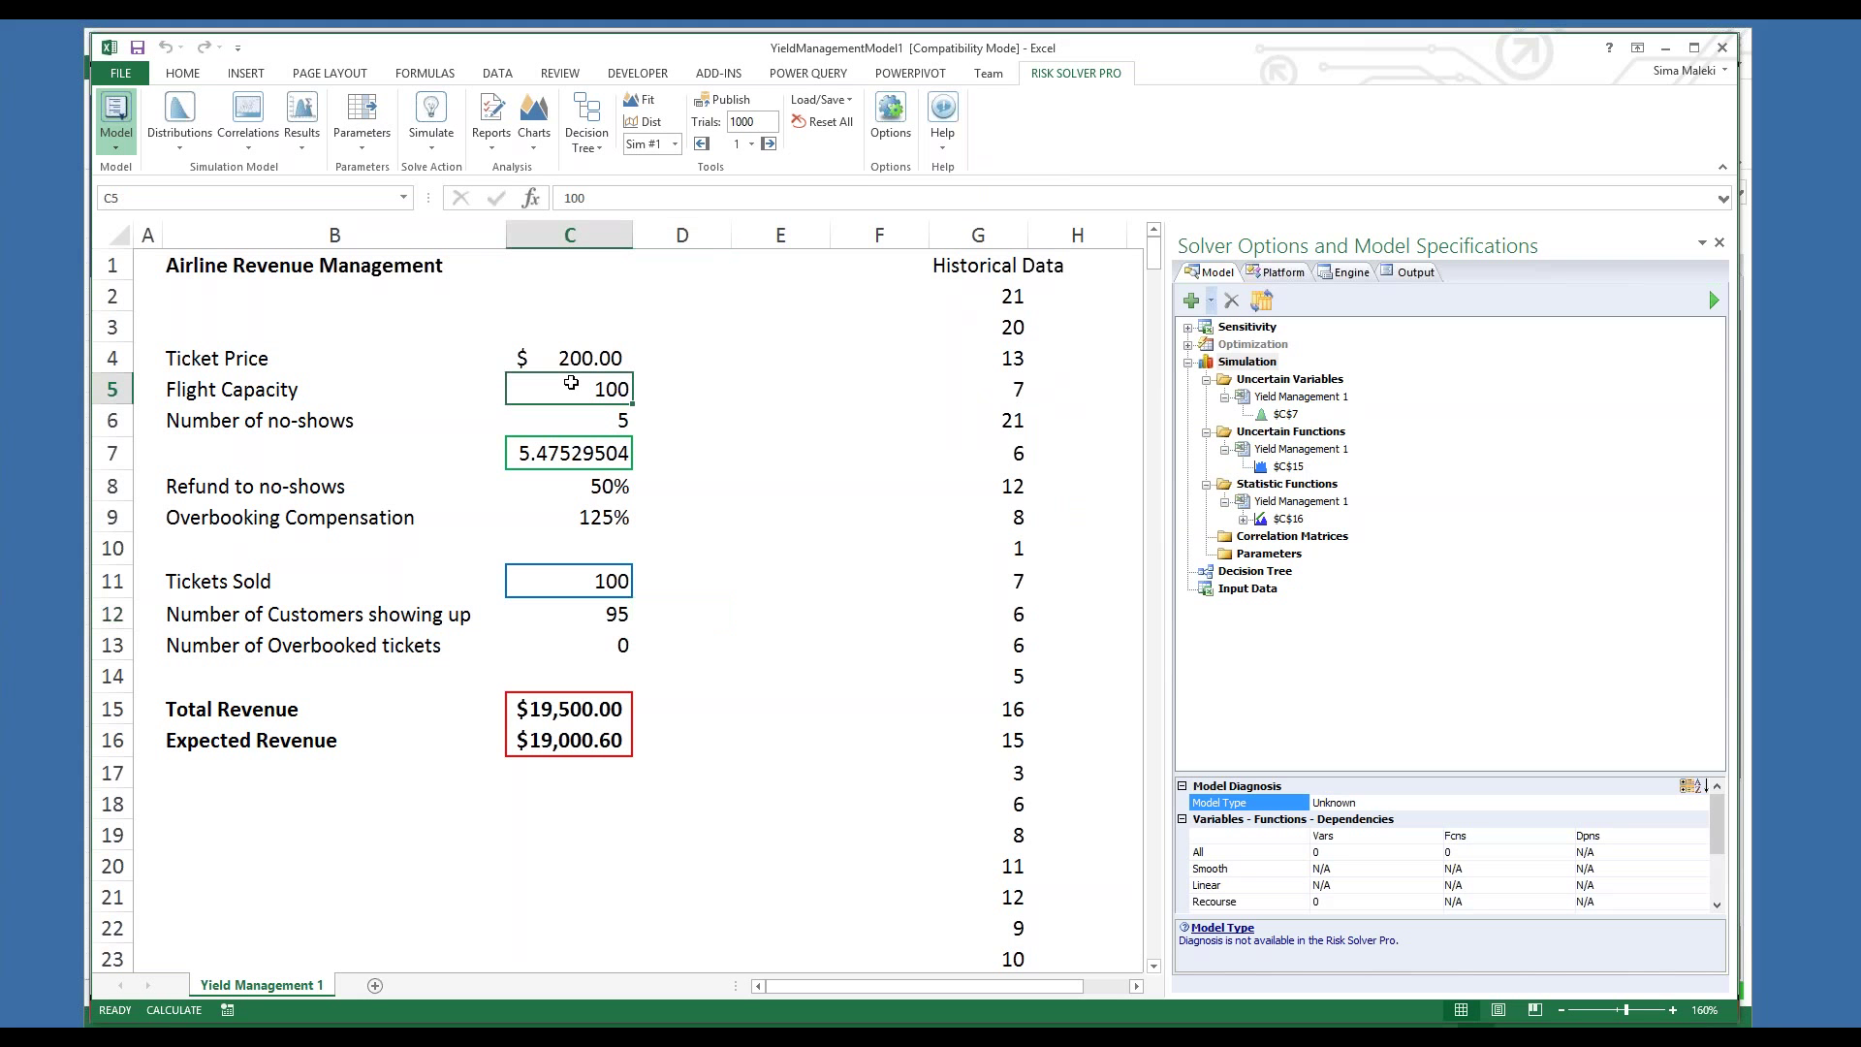
pyautogui.press('Up')
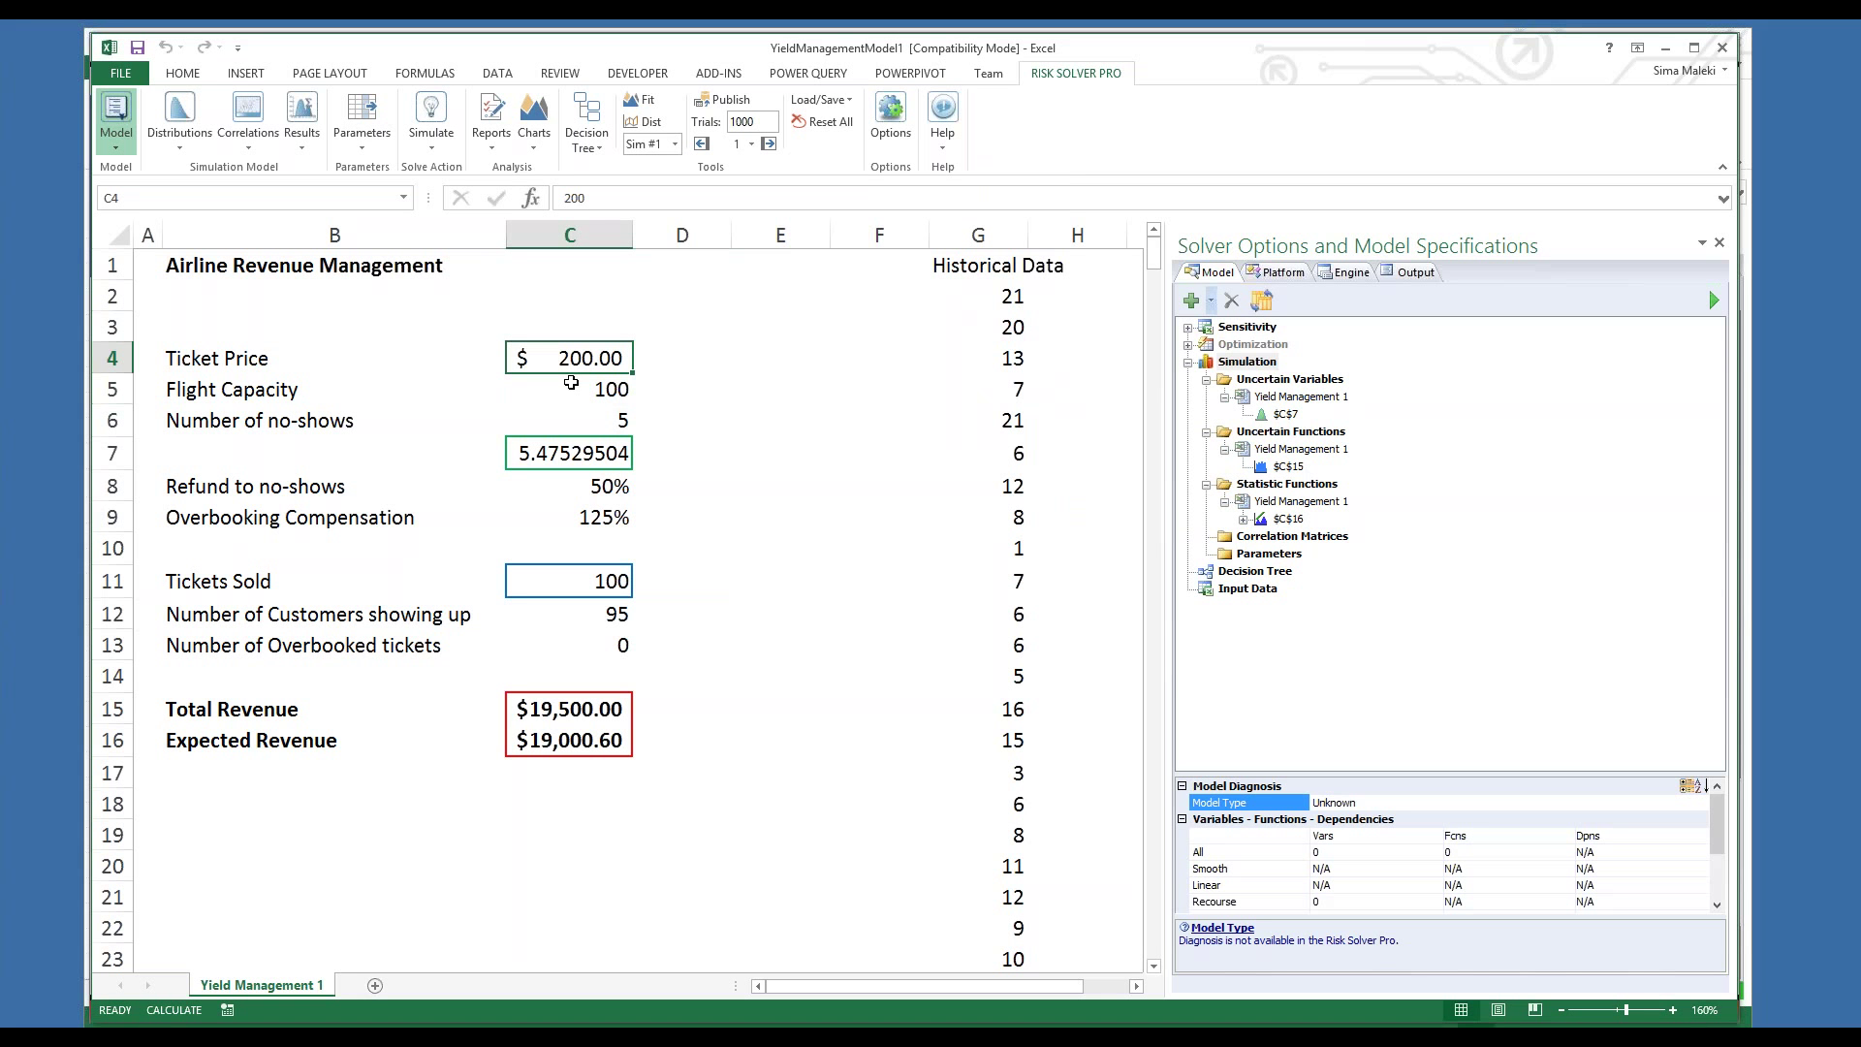
pyautogui.click(601, 458)
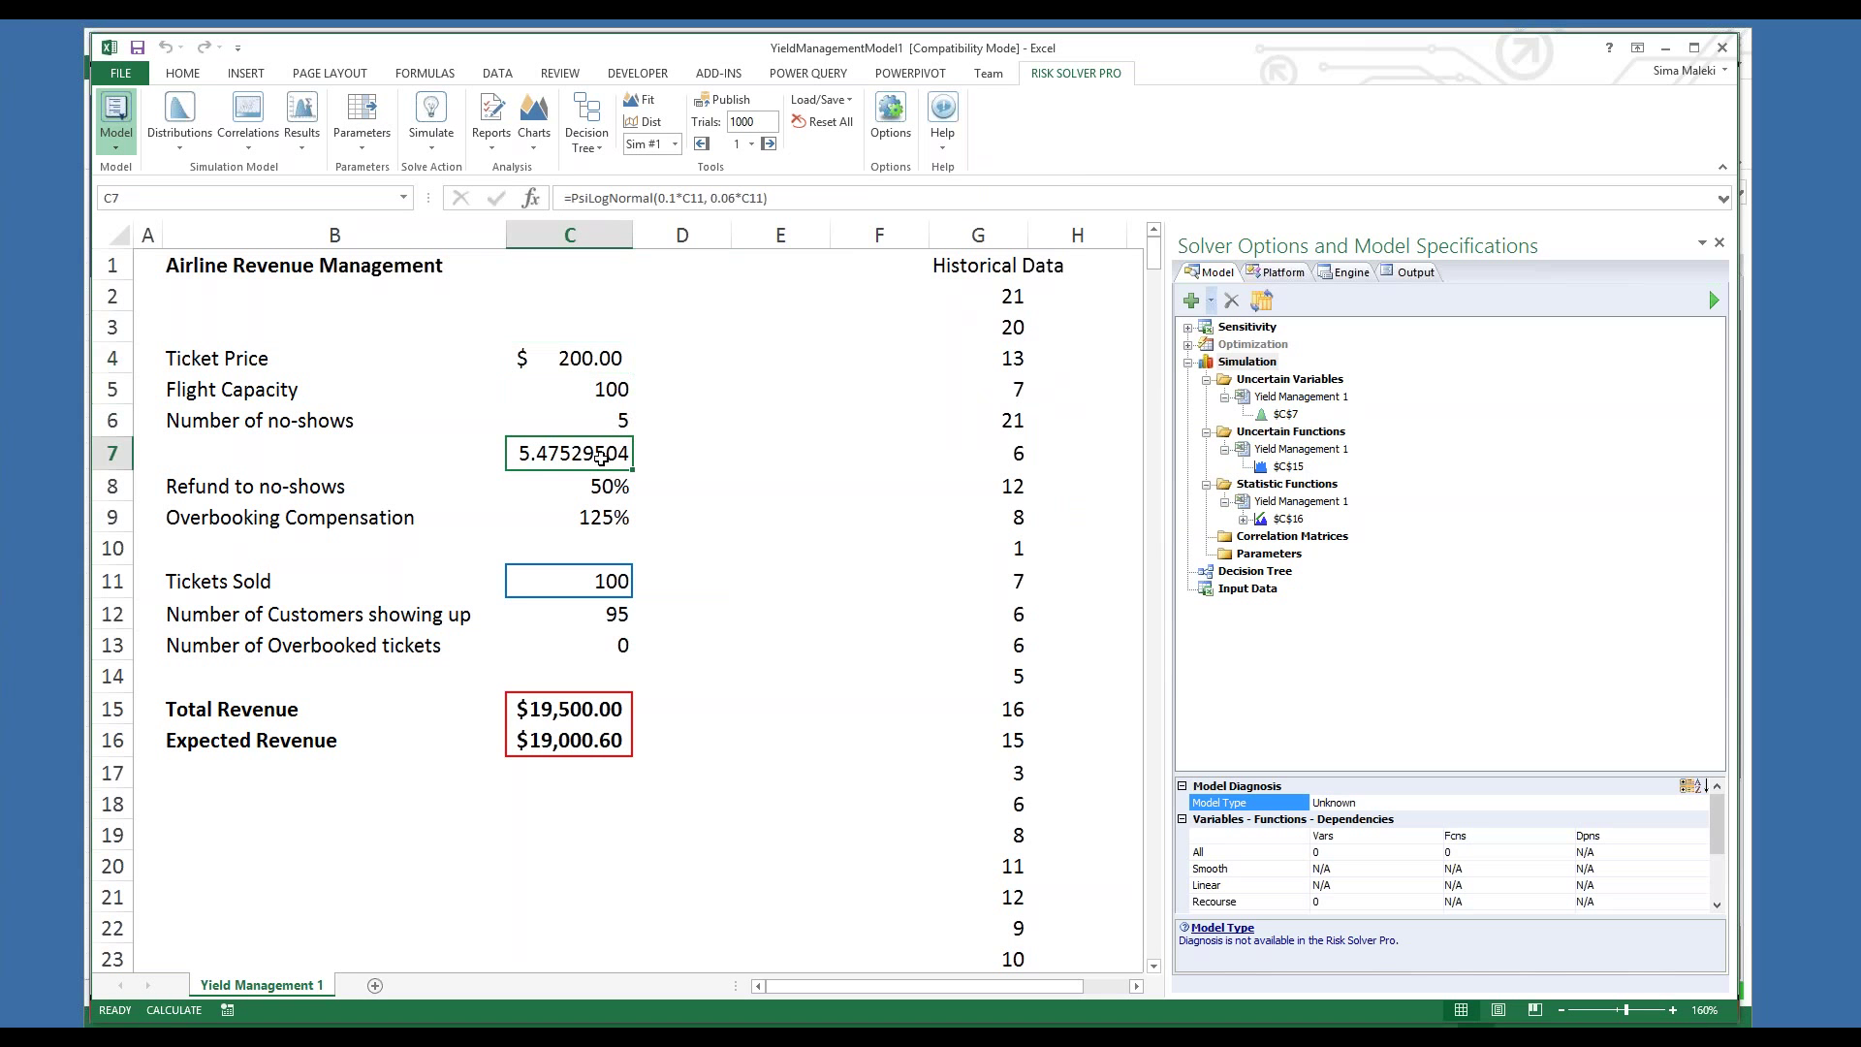
pyautogui.moveTo(595, 454)
pyautogui.doubleClick(596, 452)
pyautogui.click(600, 710)
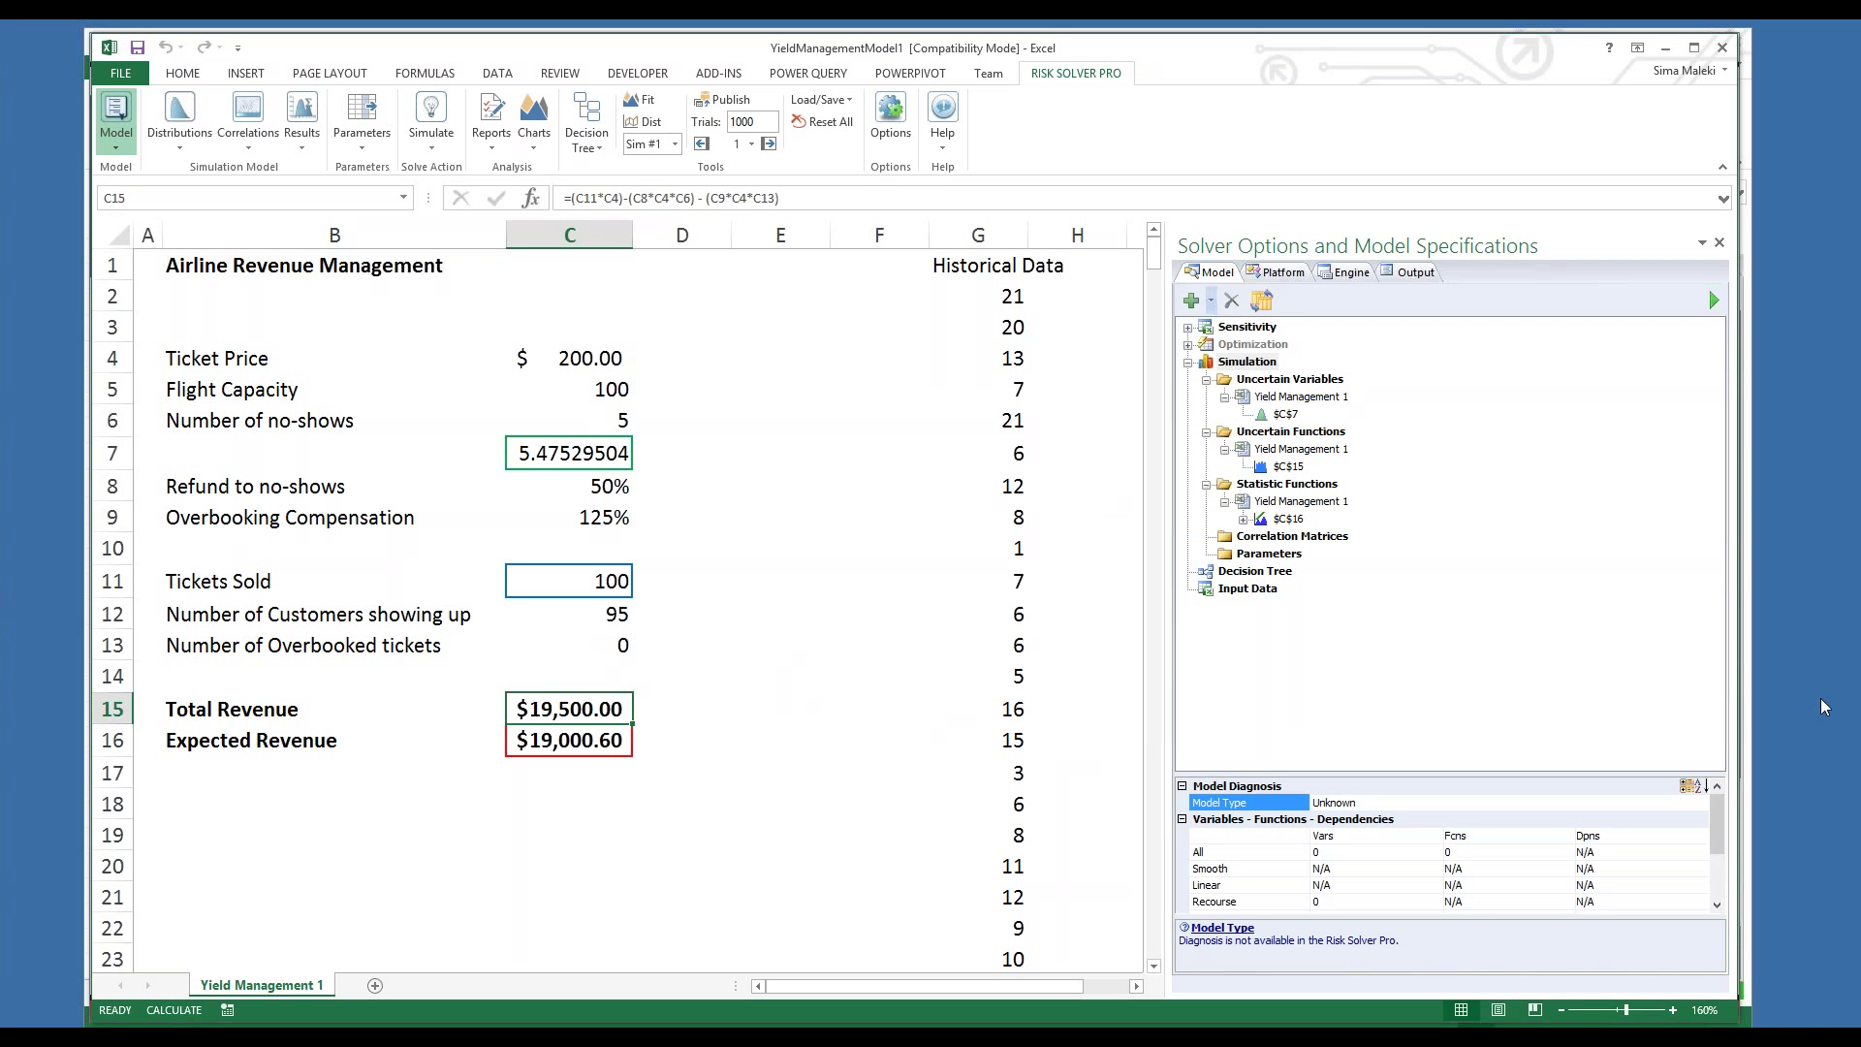
pyautogui.press('Down')
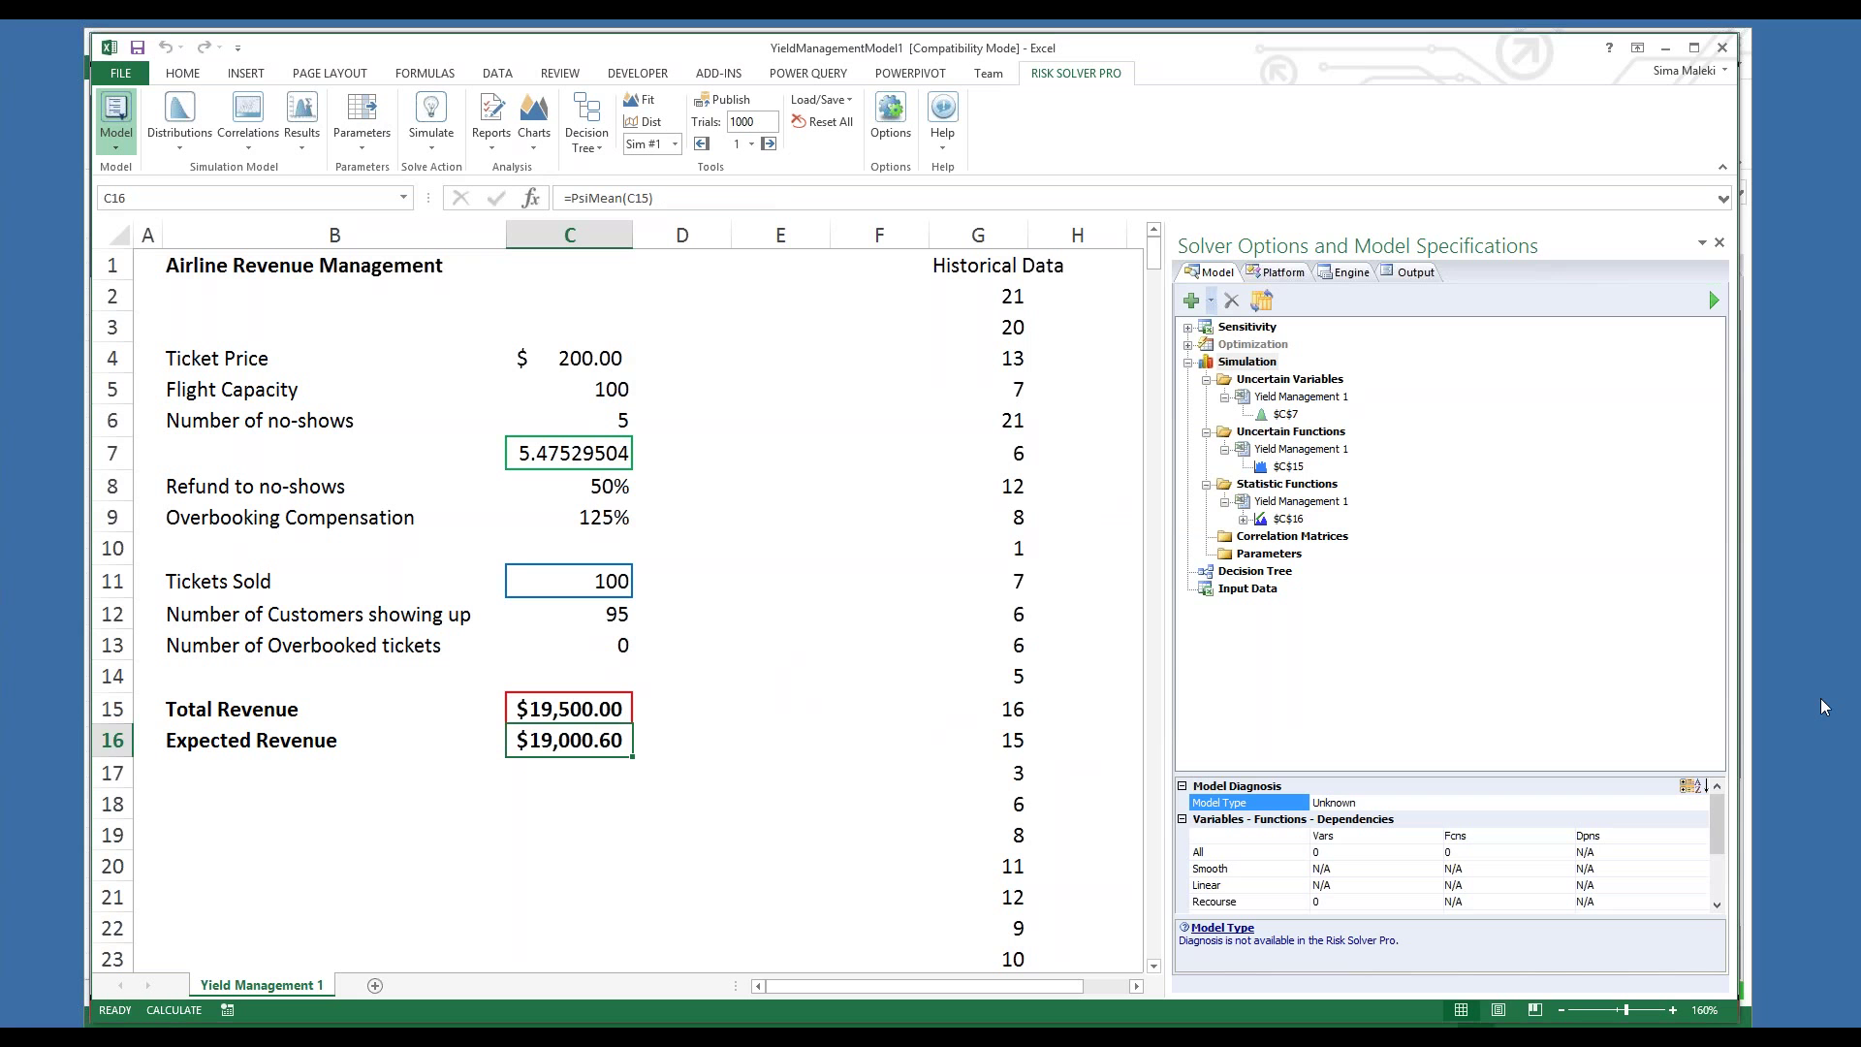
# Walk through the Distribution Wizard with historical data in G2:G501, choosing continuous values and reaching the data-fitting choice
pyautogui.click(1011, 295)
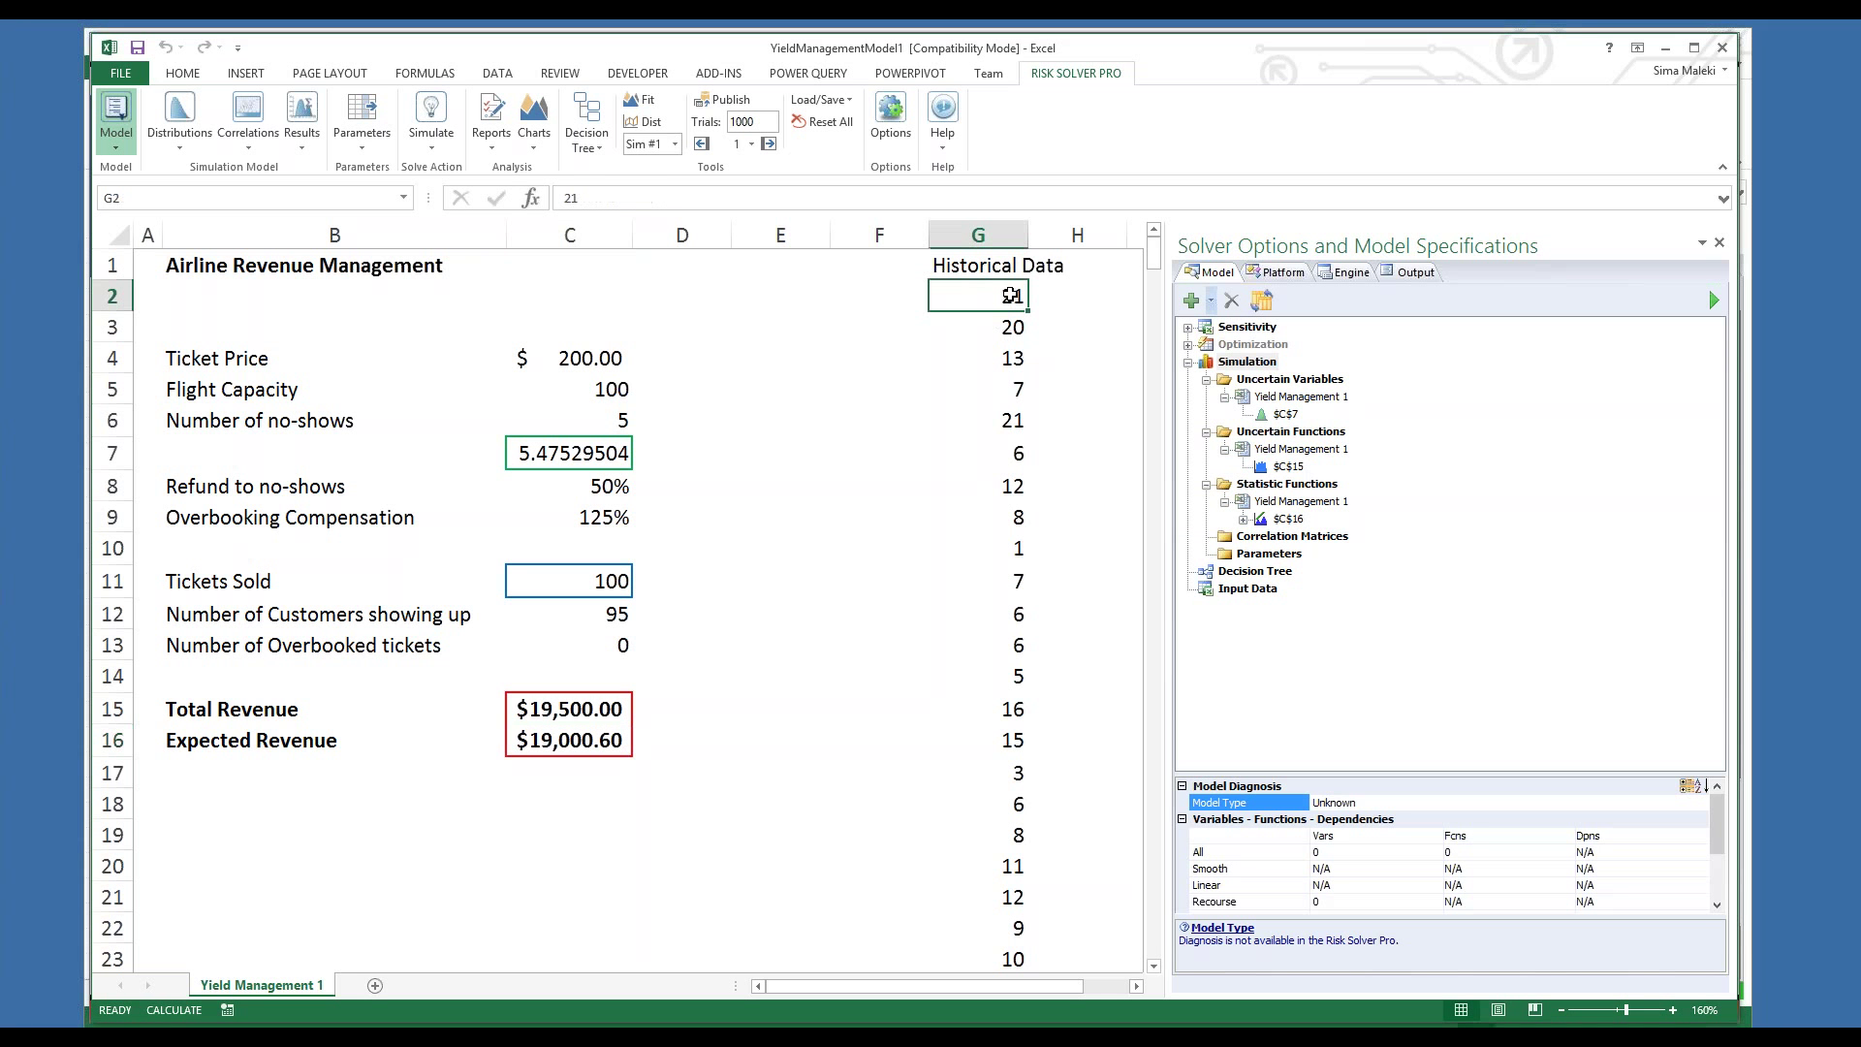
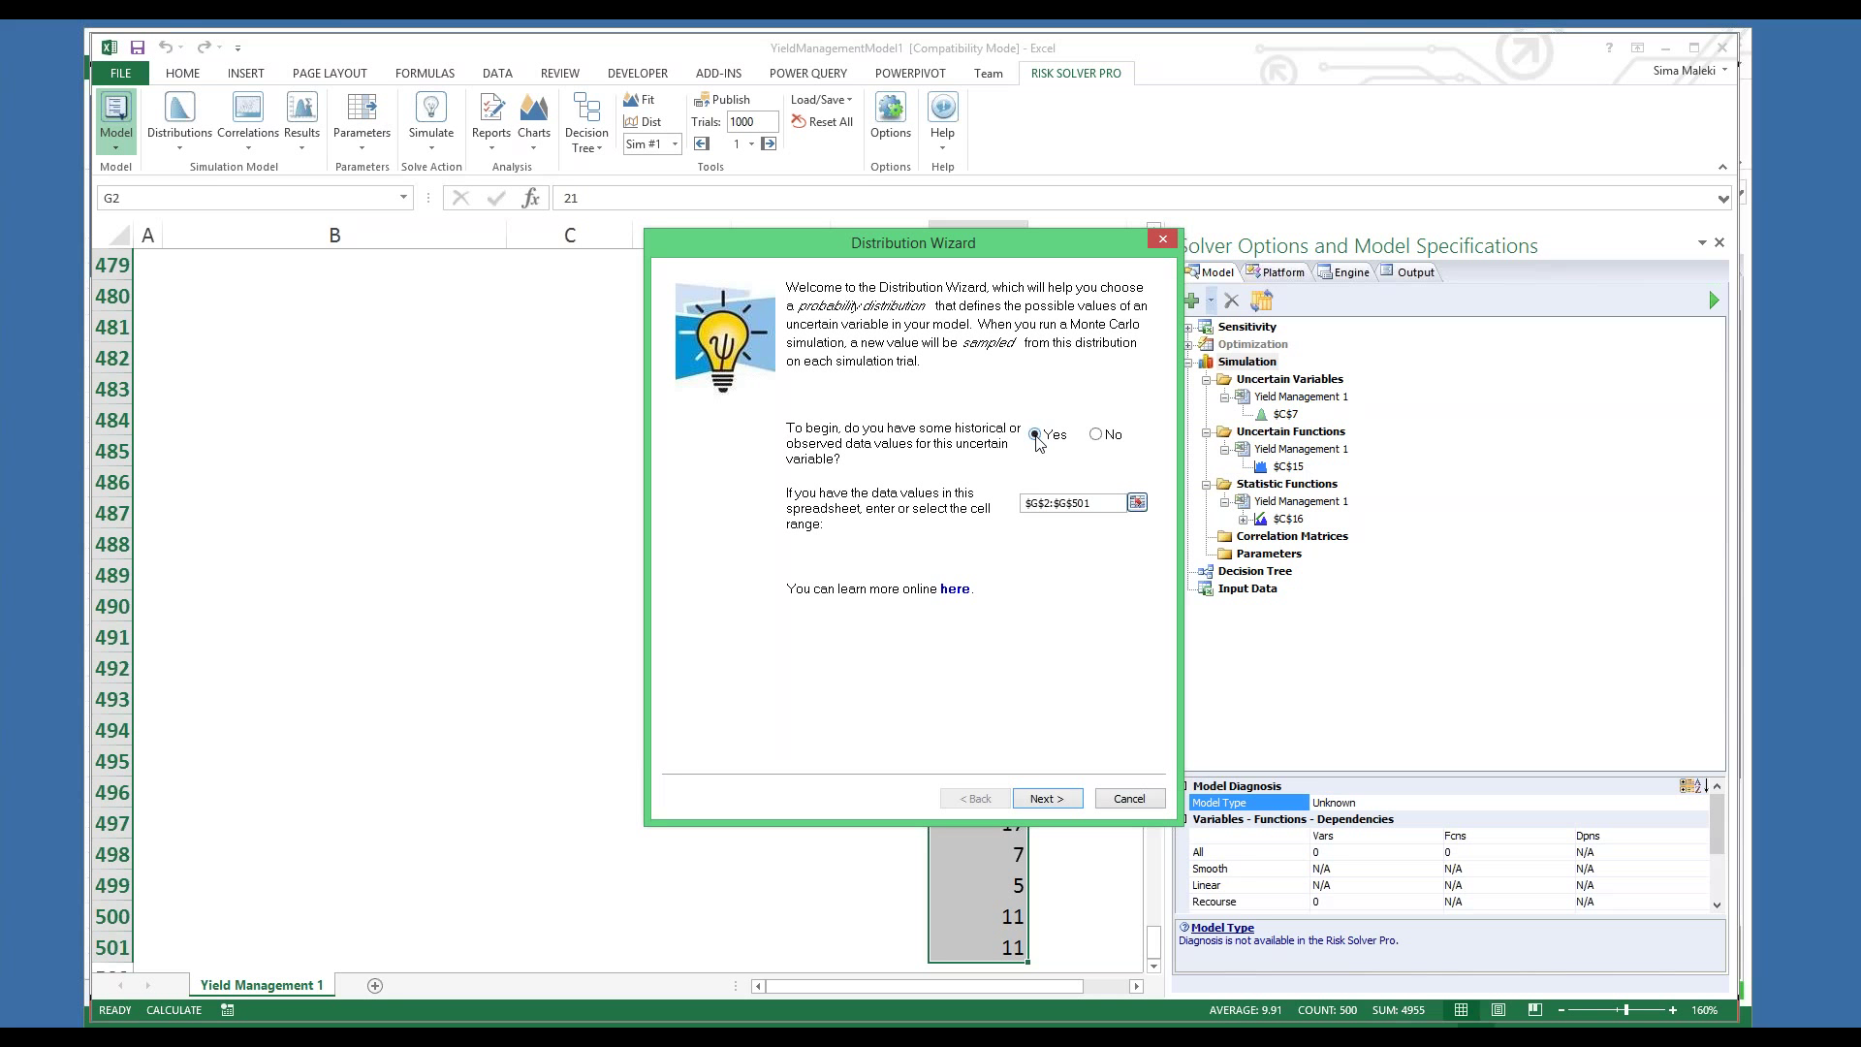
pyautogui.click(1067, 803)
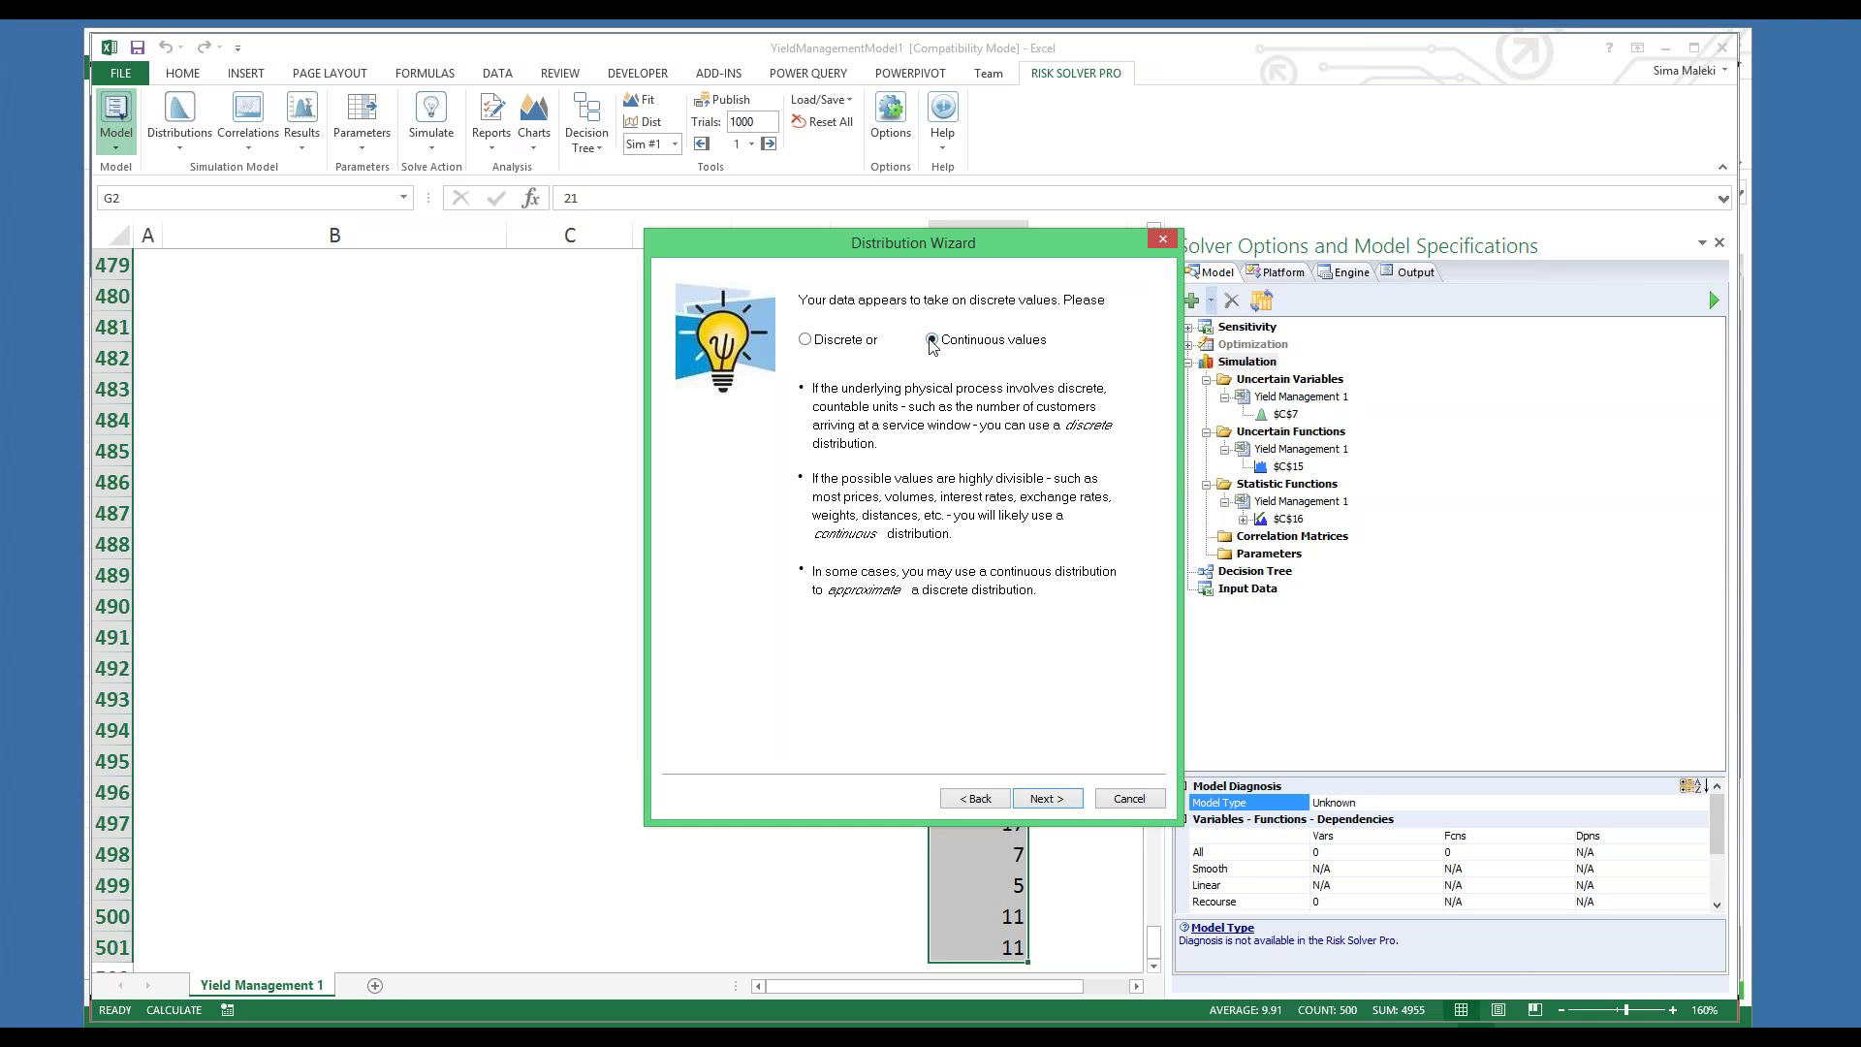
pyautogui.click(1057, 799)
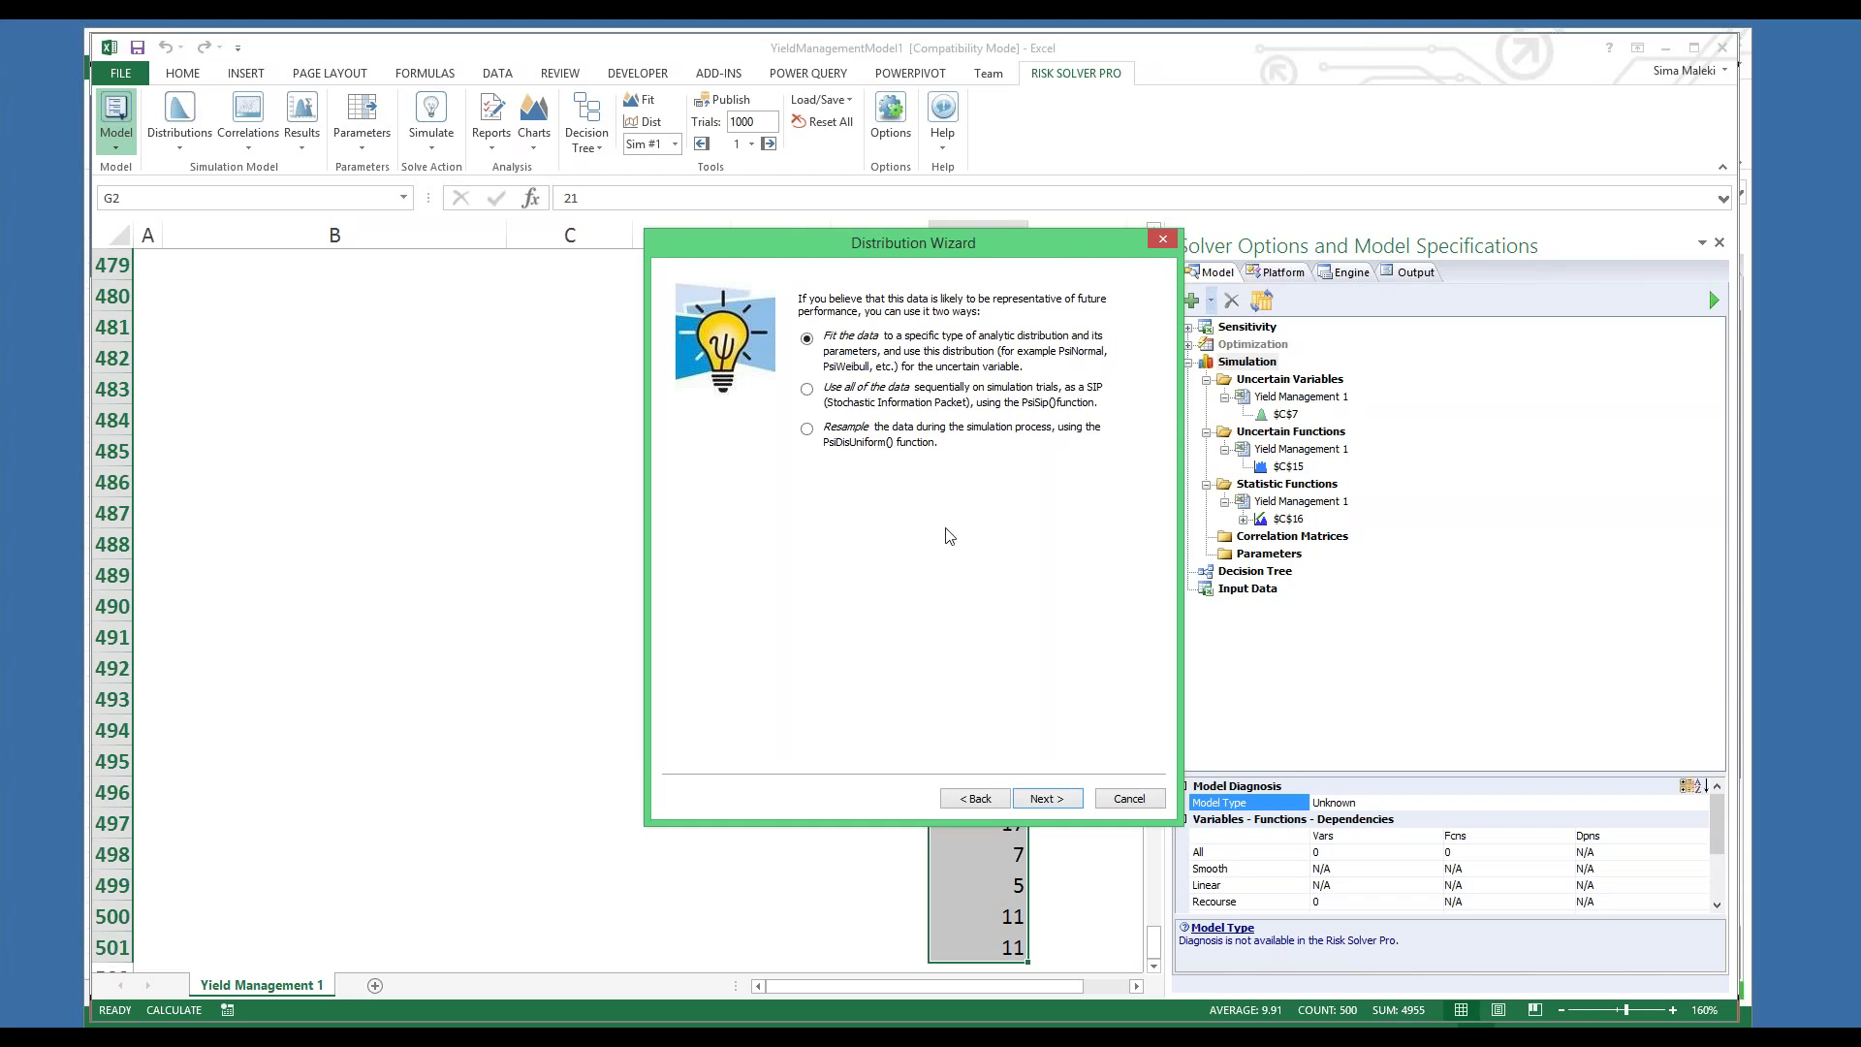
# Fit continuous distributions to the historical data in G2:G501 with Kolmogorov-Smirnov statistics, and check the LogNormal fit's mean
pyautogui.hotkey('alt', 'Tab')
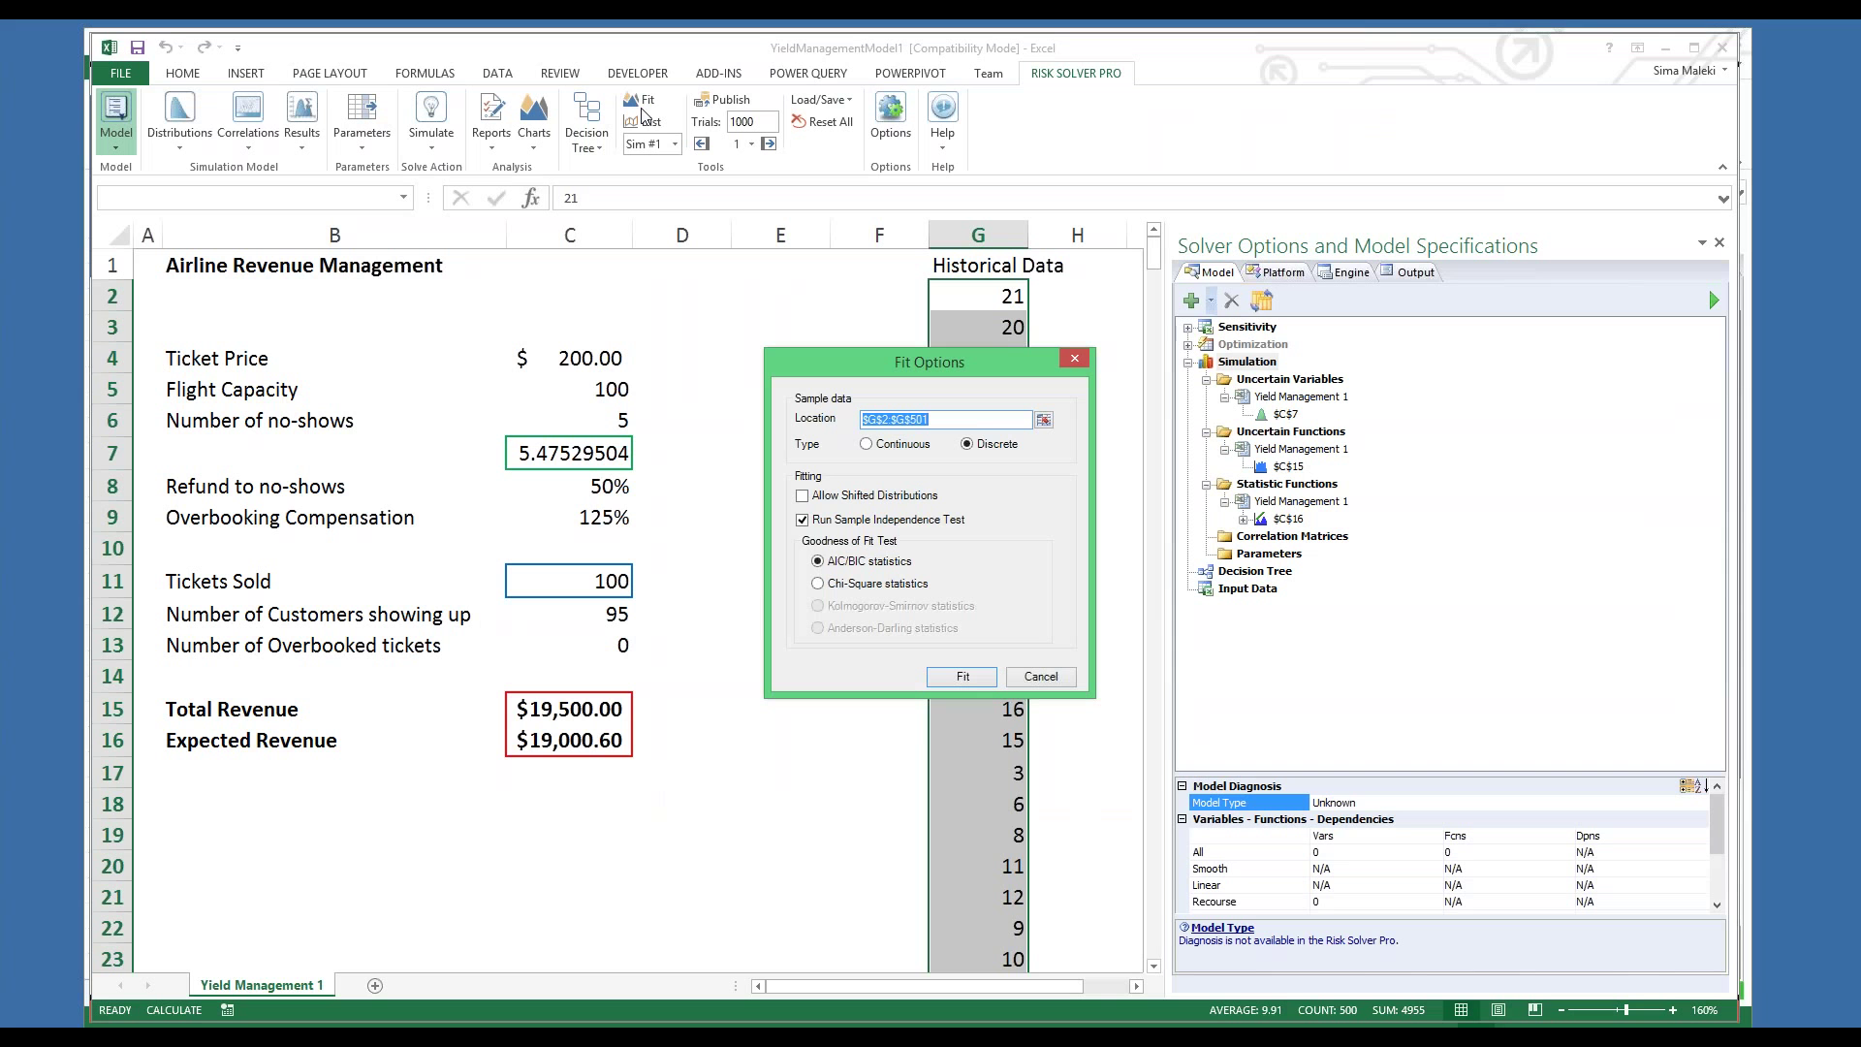
pyautogui.click(865, 444)
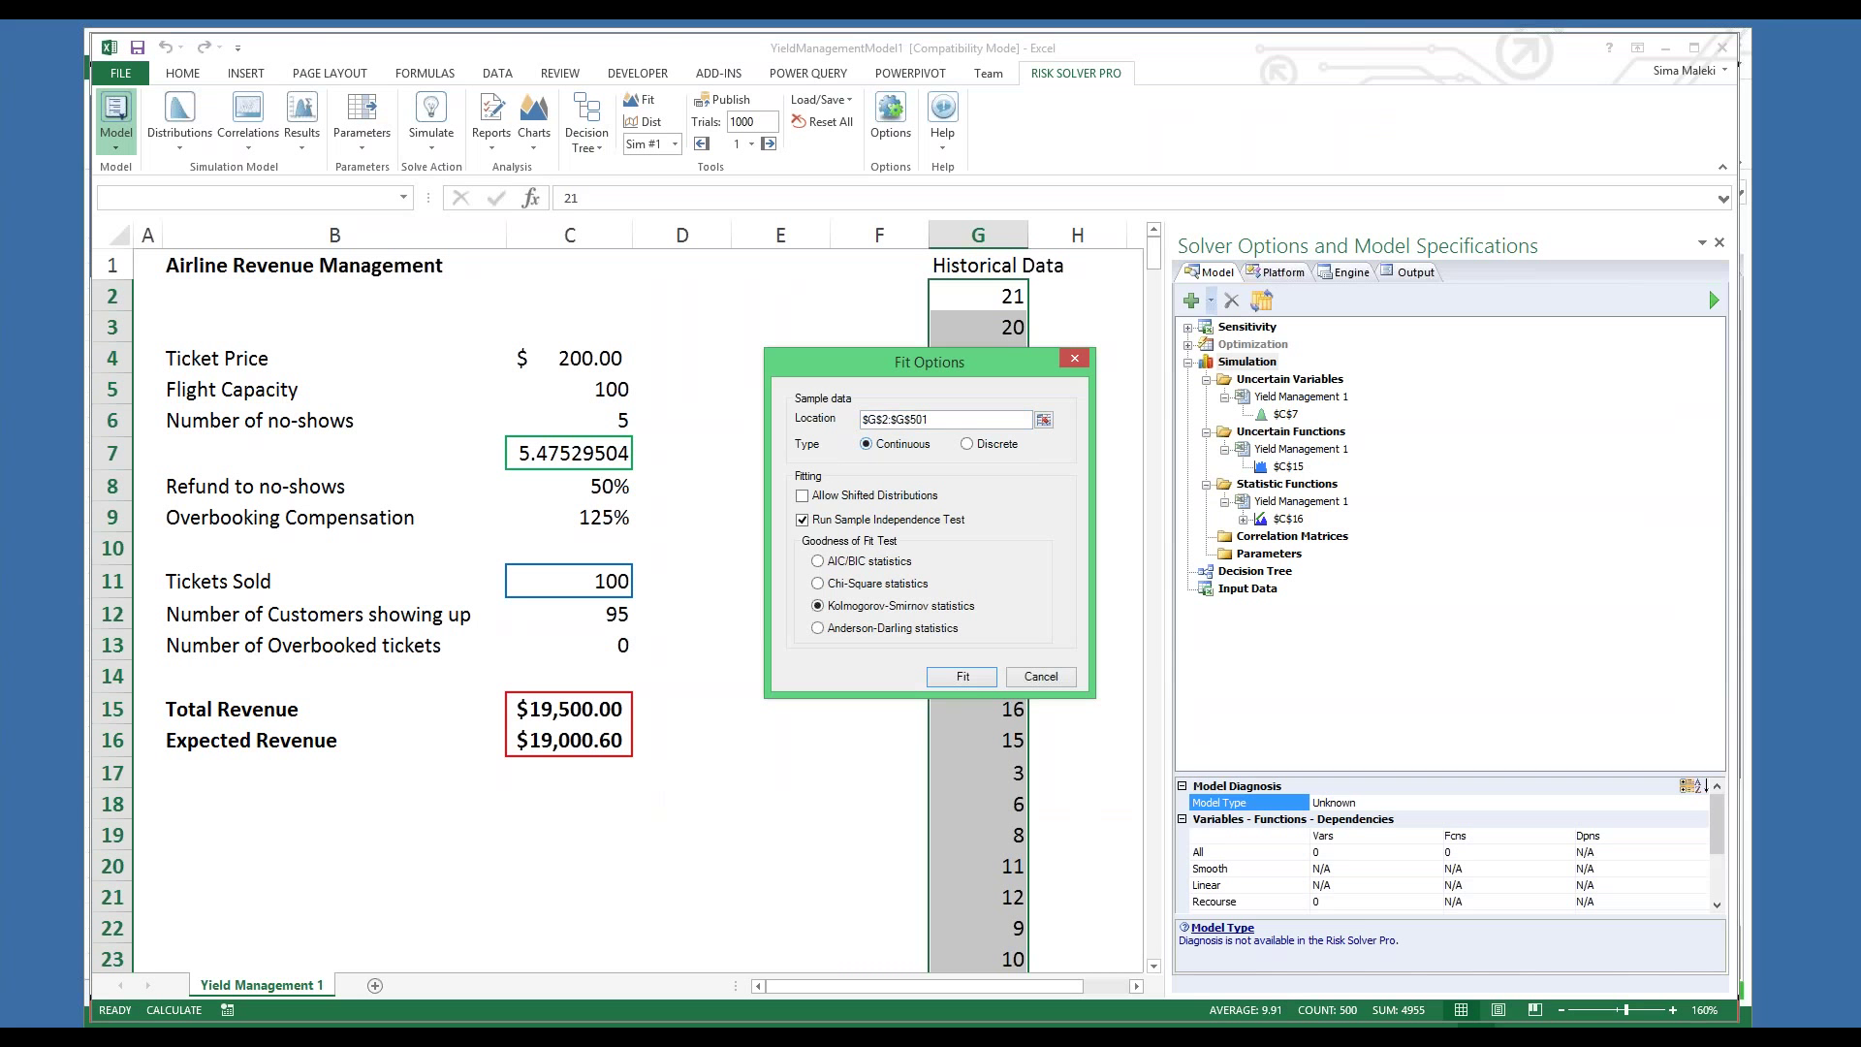
pyautogui.click(963, 677)
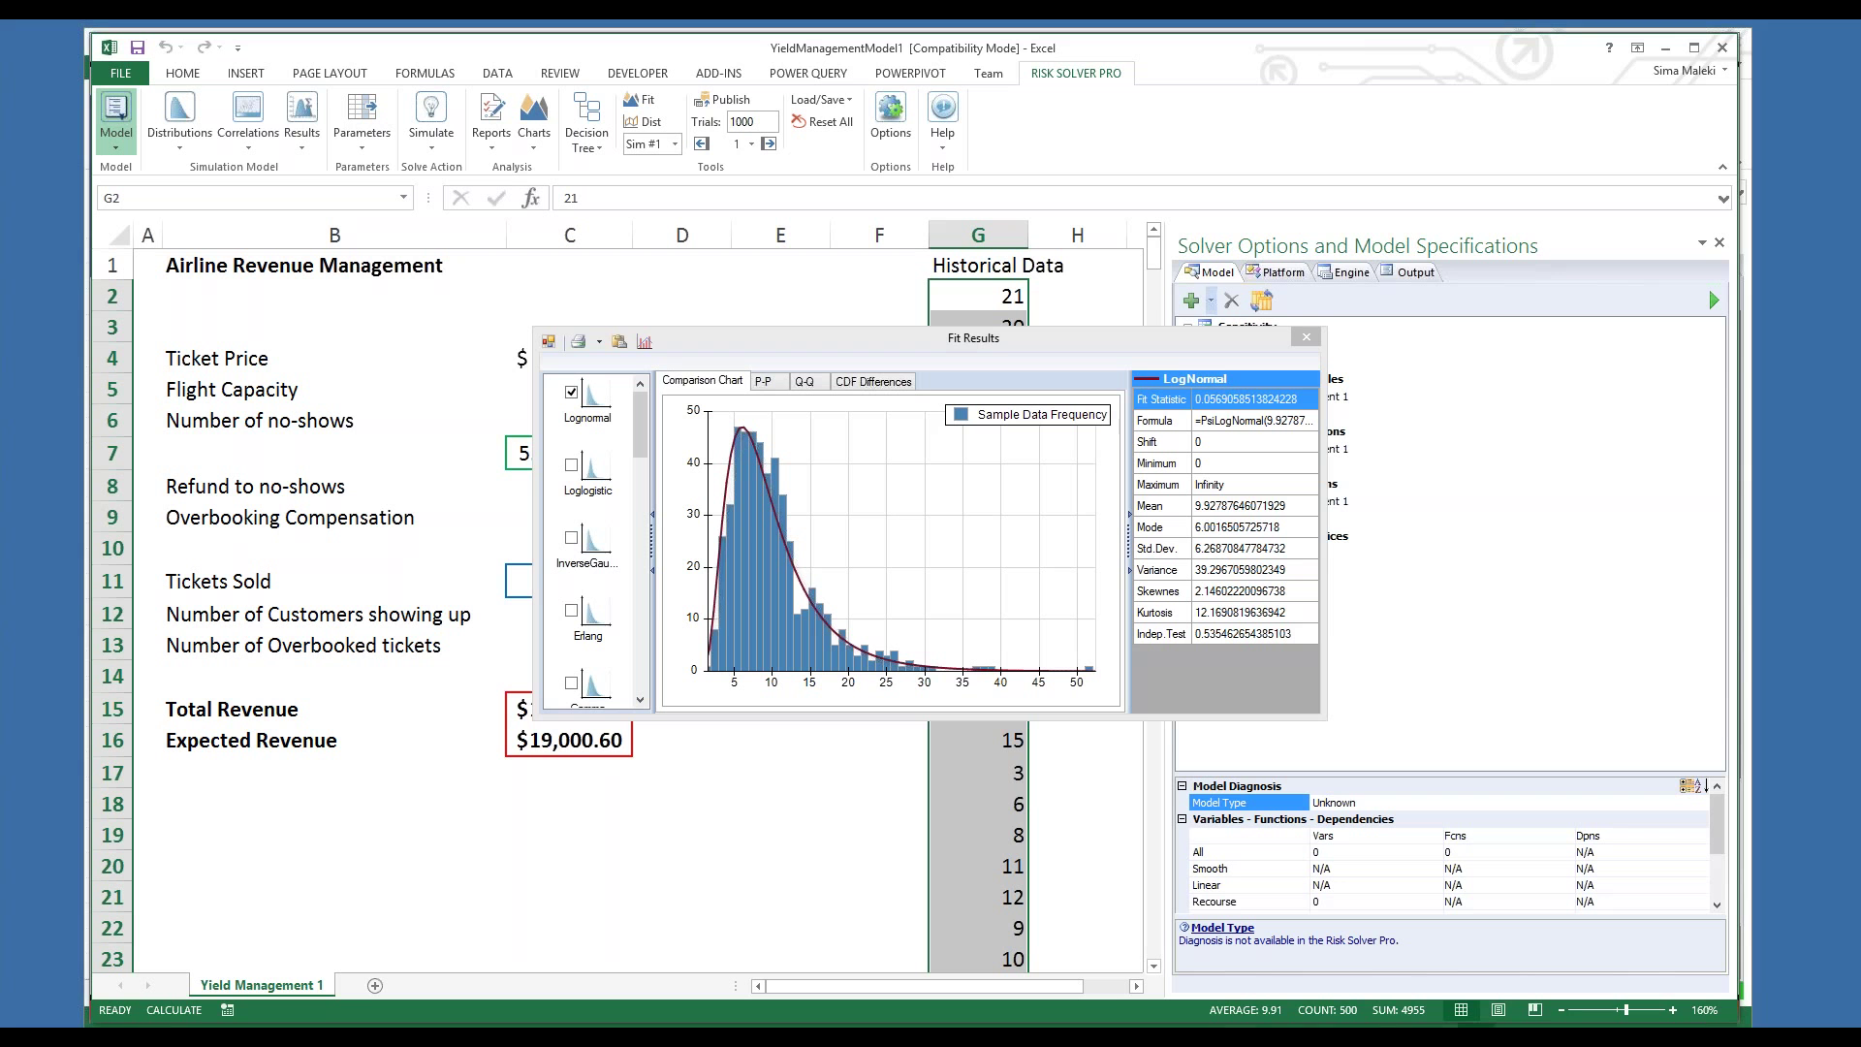
pyautogui.click(1222, 505)
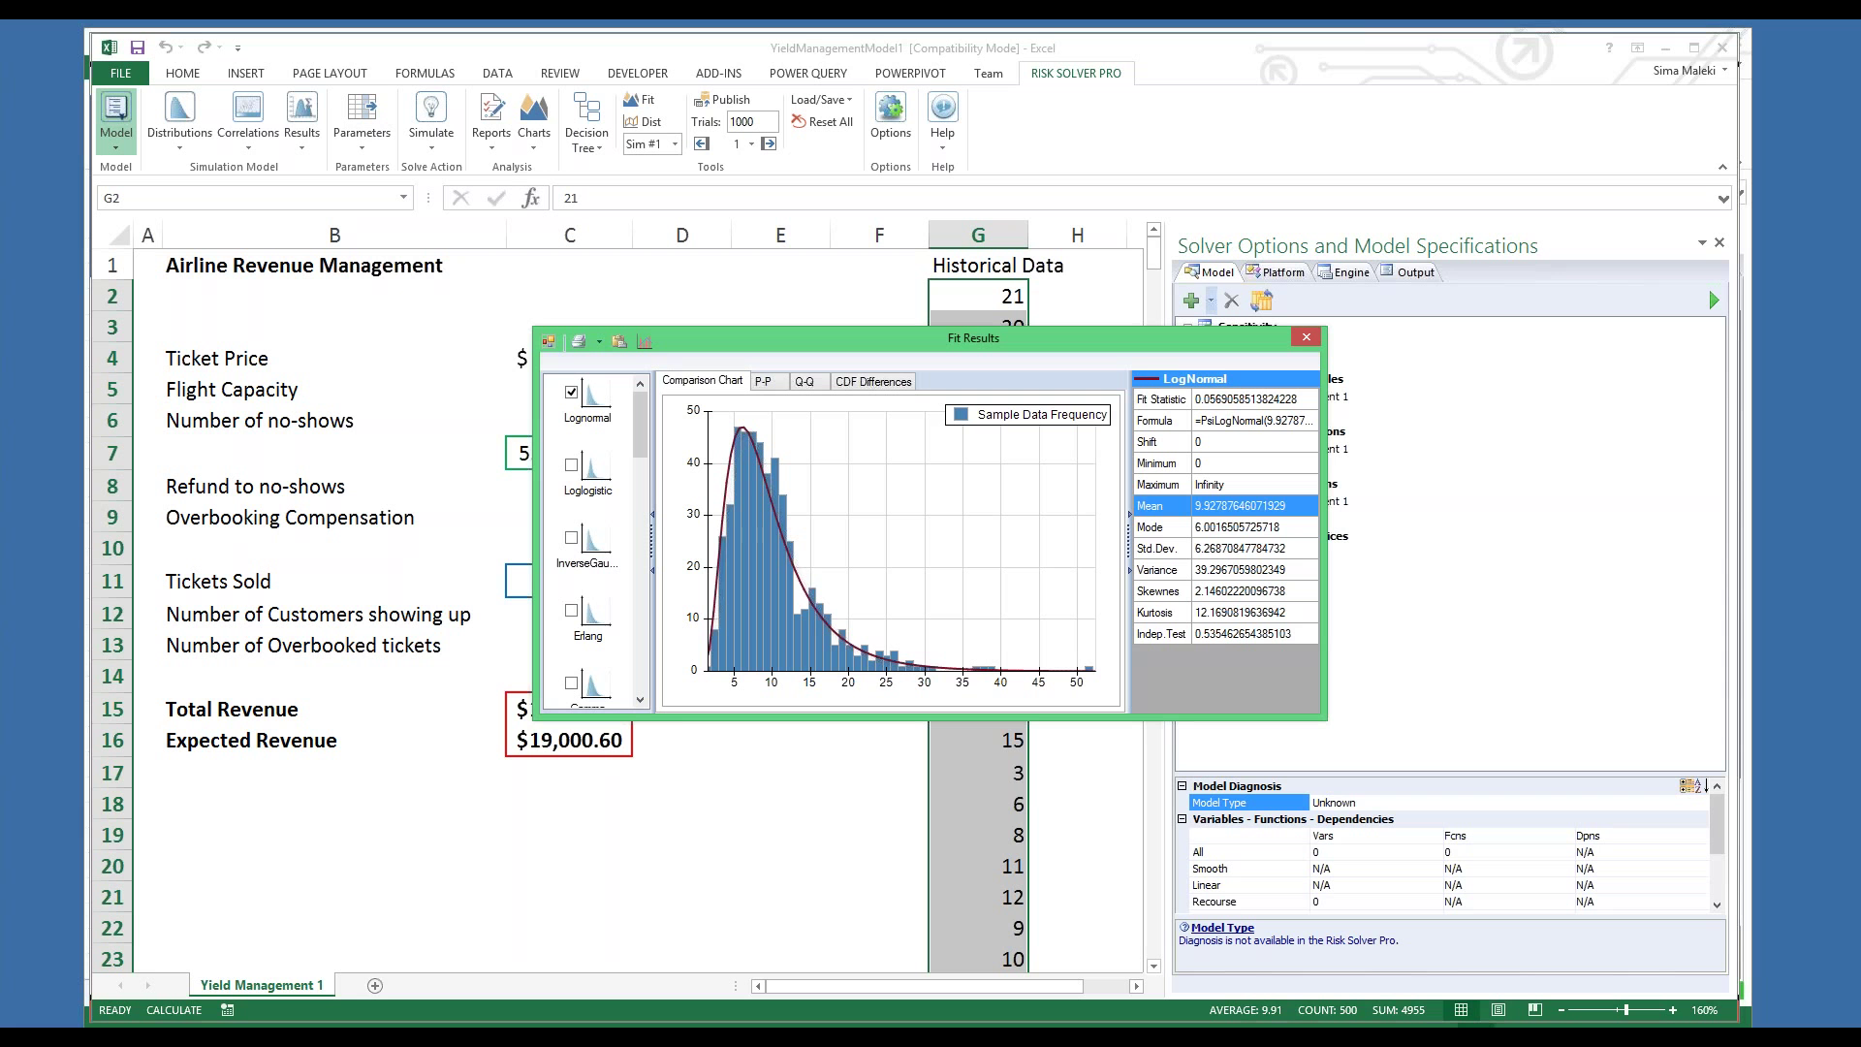
# Check the LogNormal fit's standard deviation and close the fit results without accepting the fitted distribution
pyautogui.click(1232, 553)
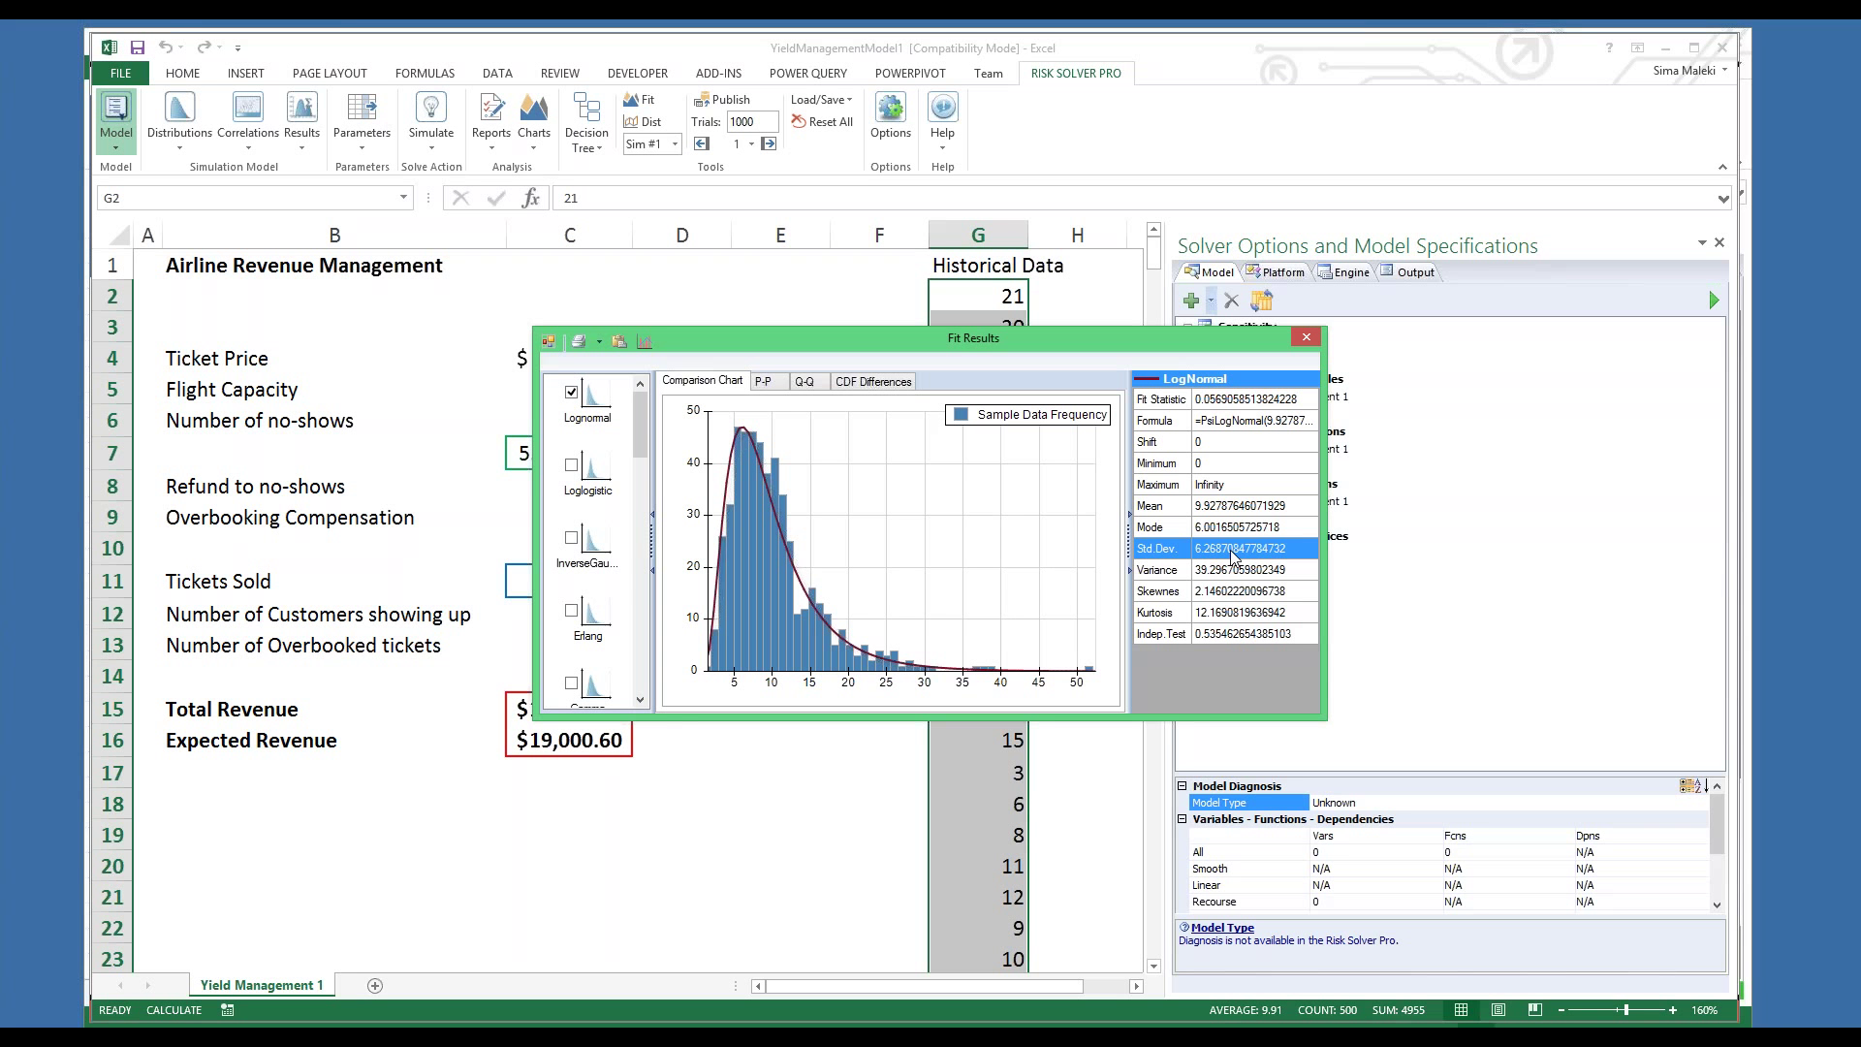
pyautogui.click(1307, 337)
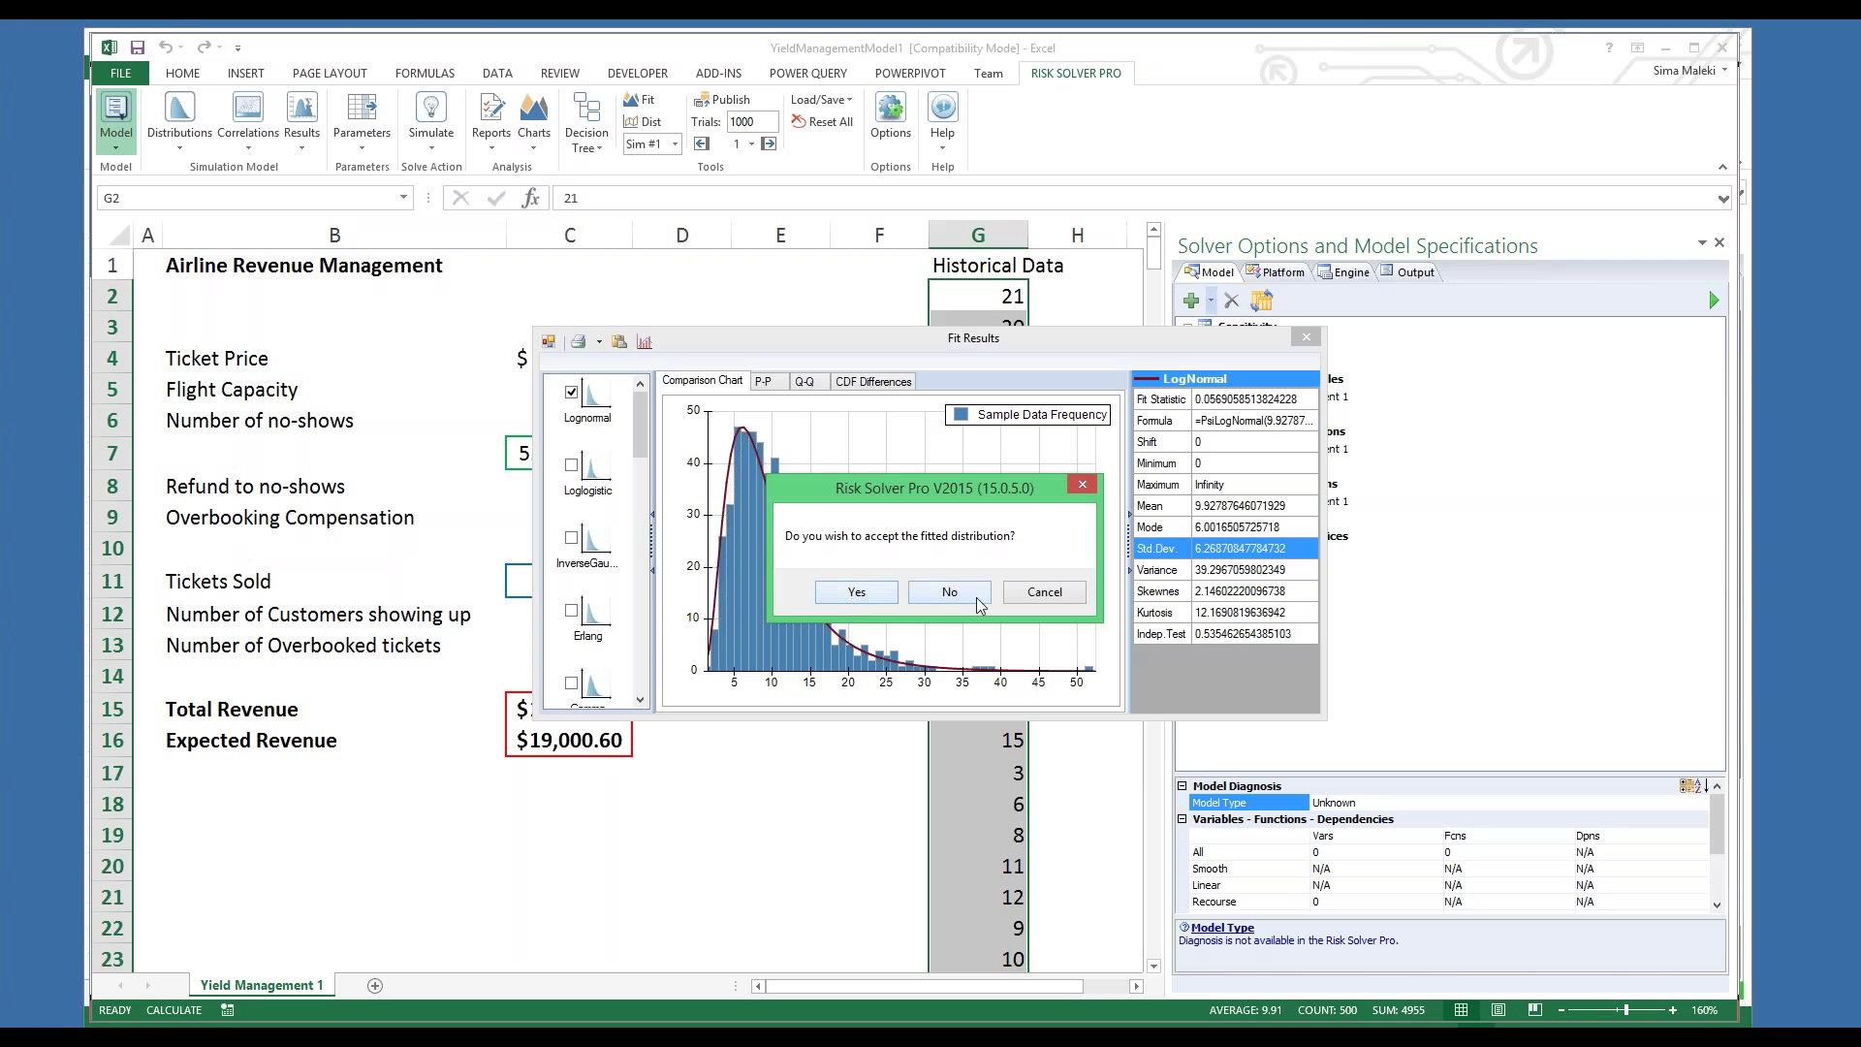
pyautogui.click(949, 592)
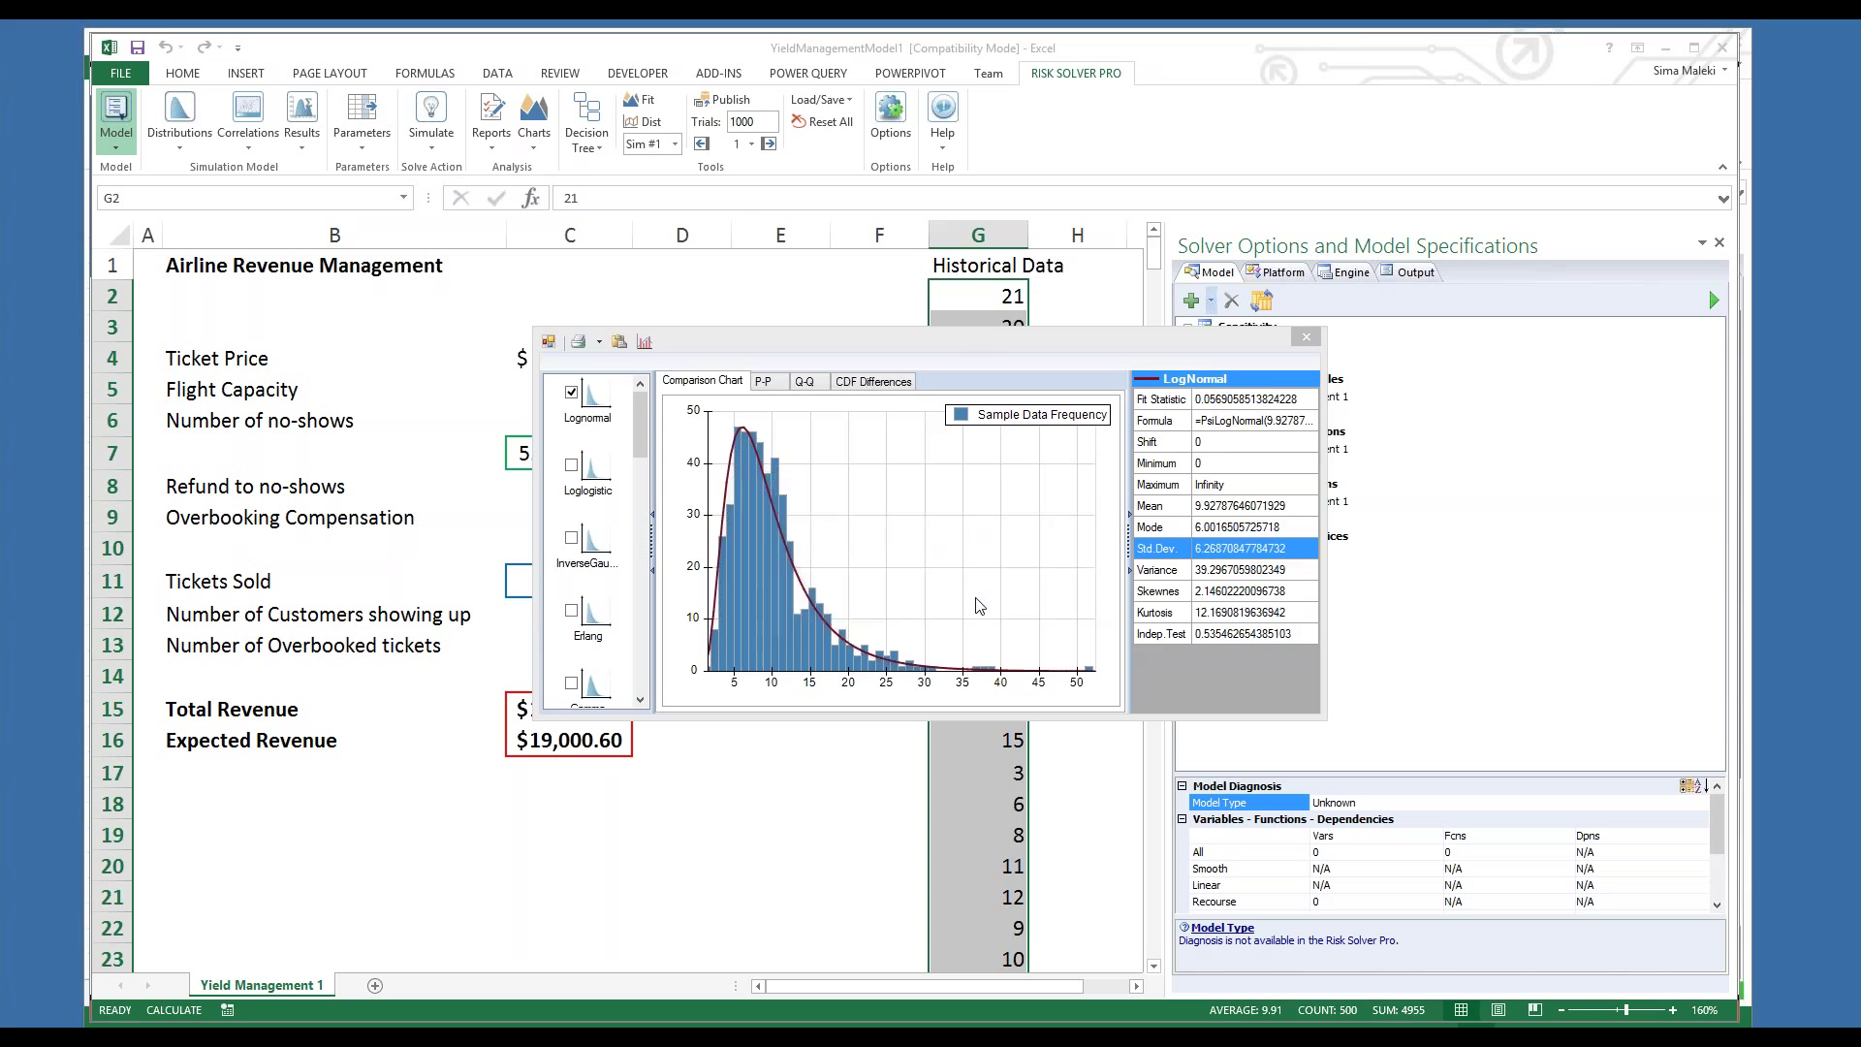
# Inspect the mean and standard deviation parameters of the no-shows distribution in C7 and close it without saving
pyautogui.doubleClick(587, 458)
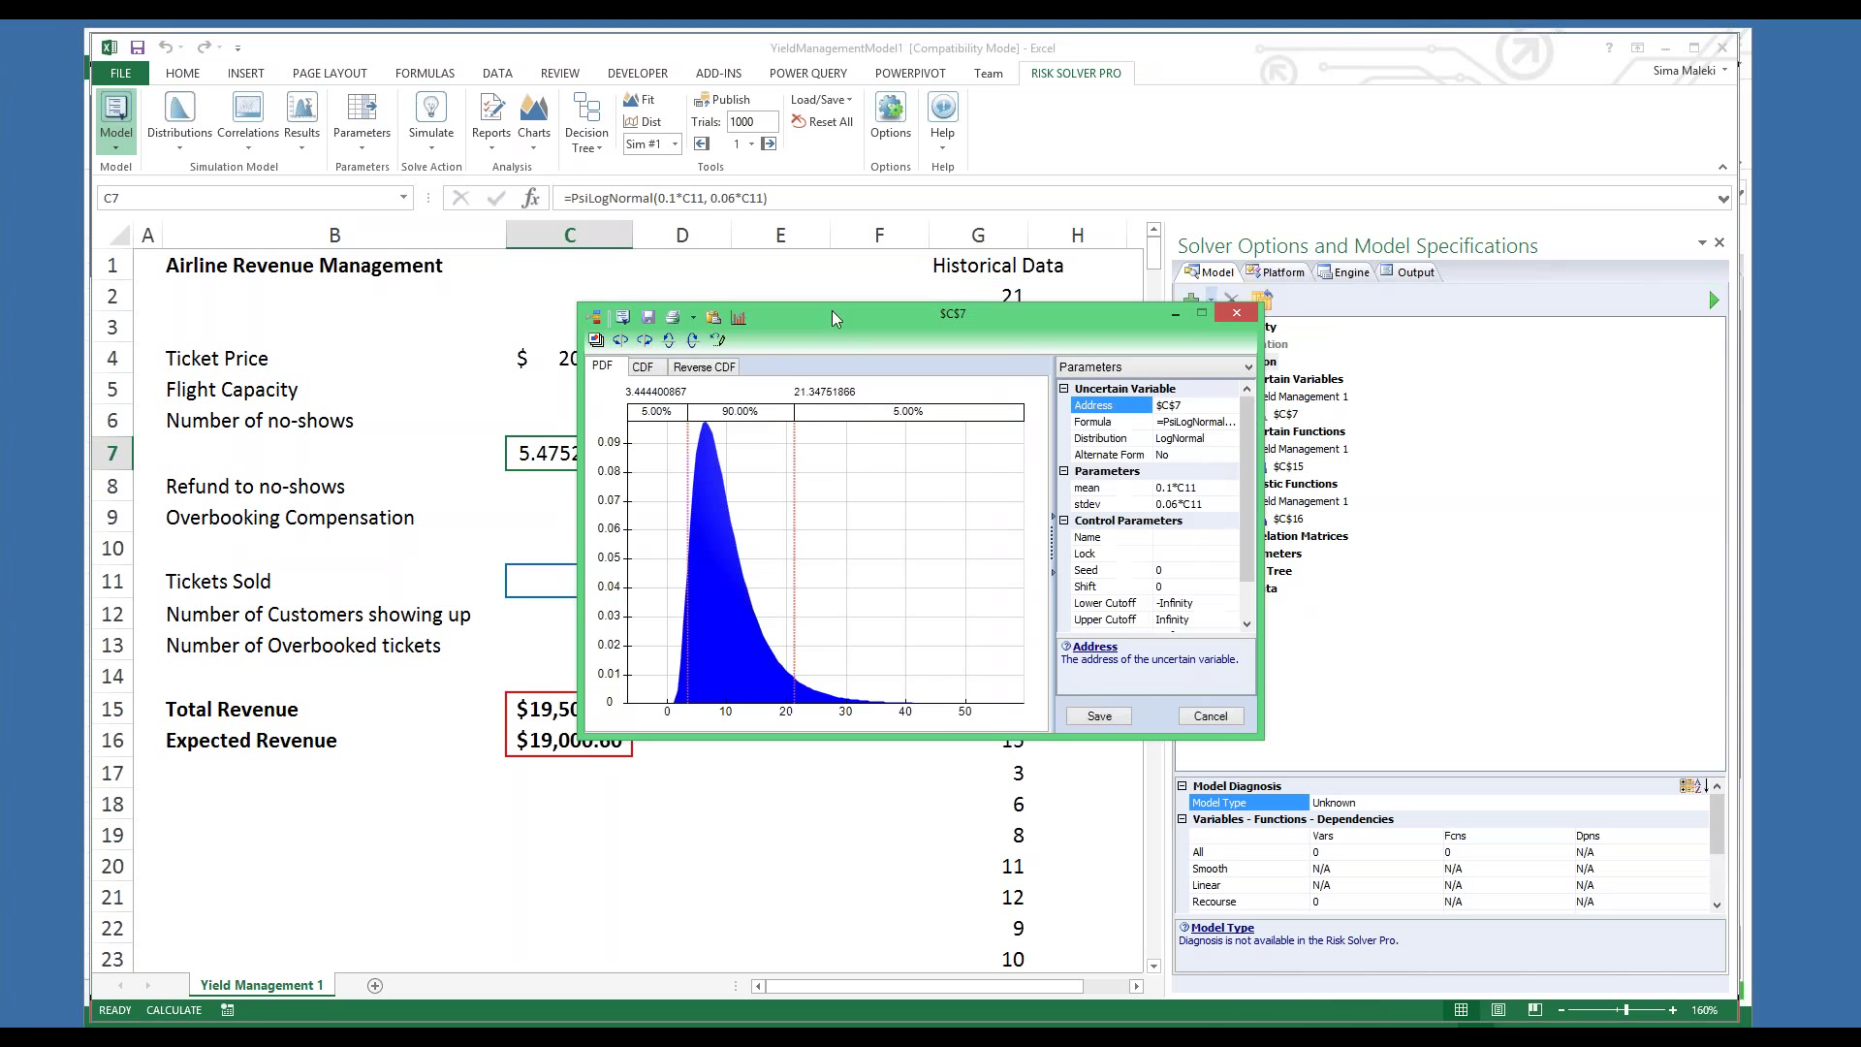
pyautogui.moveTo(831, 310); pyautogui.dragTo(786, 289)
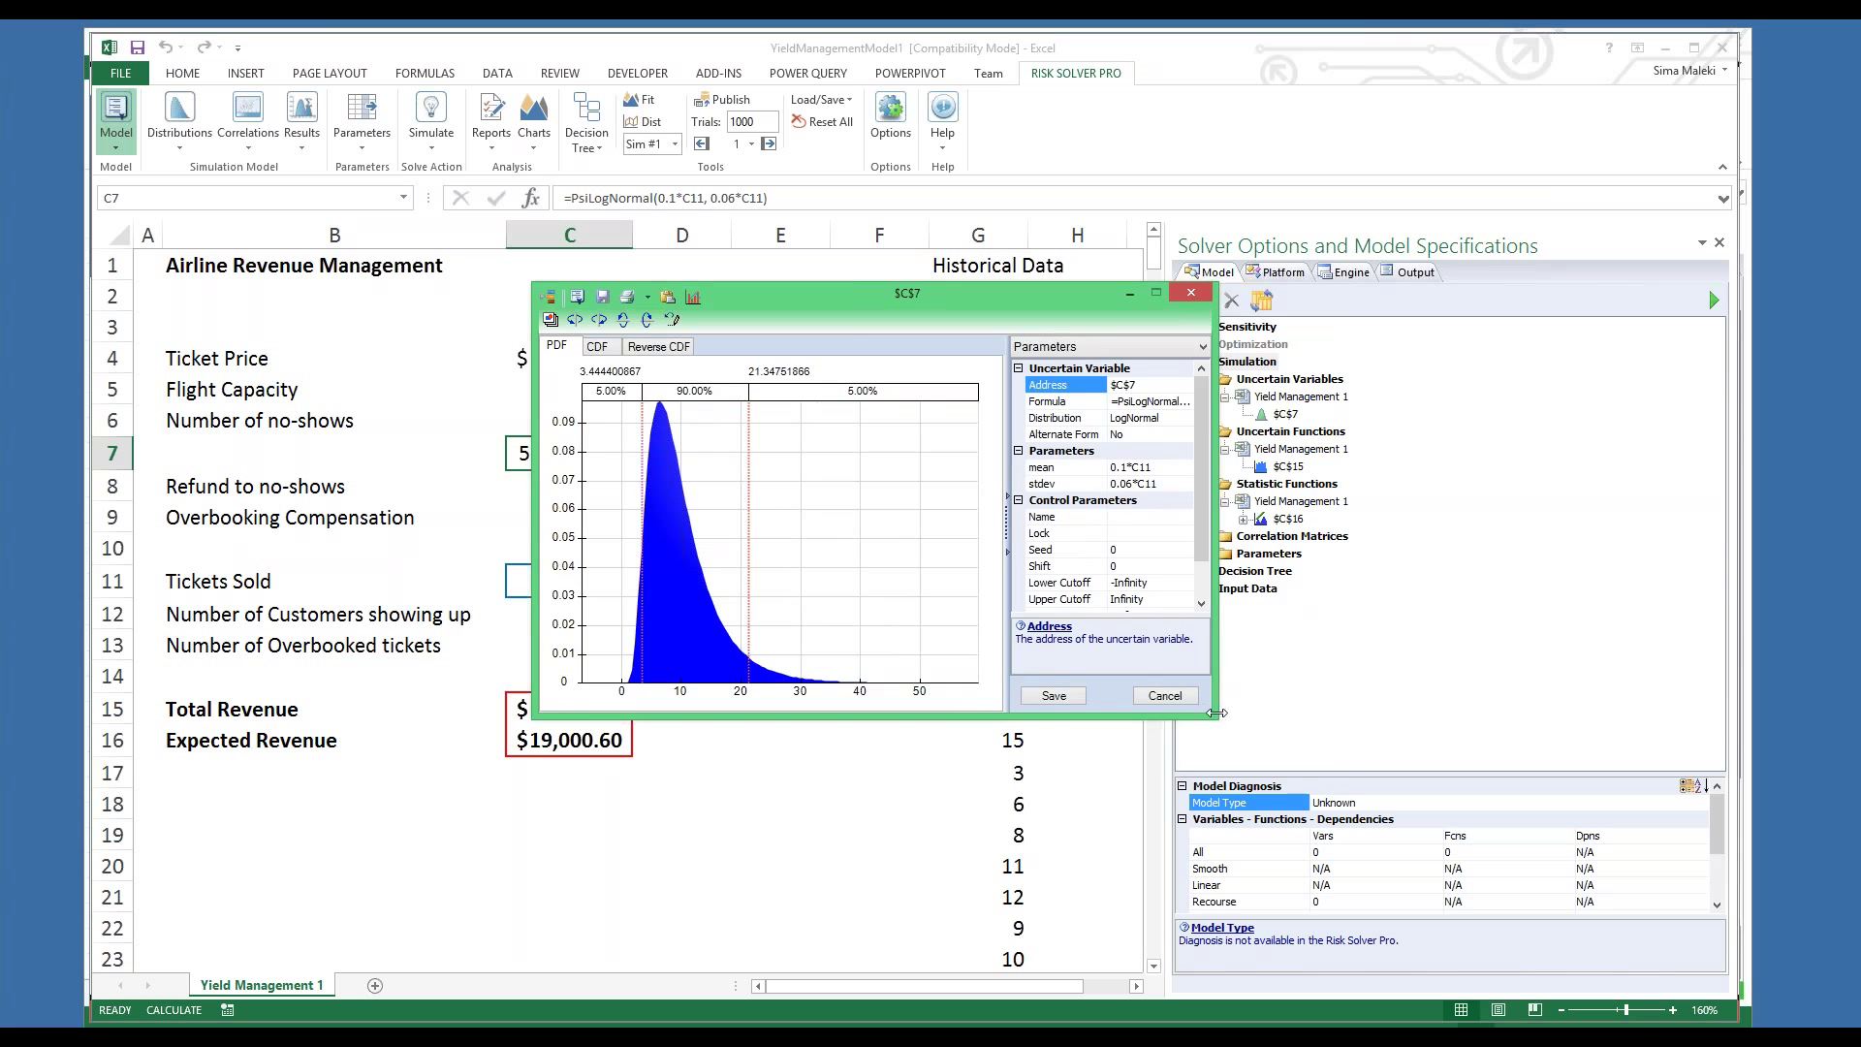
pyautogui.moveTo(1217, 713); pyautogui.dragTo(1345, 814)
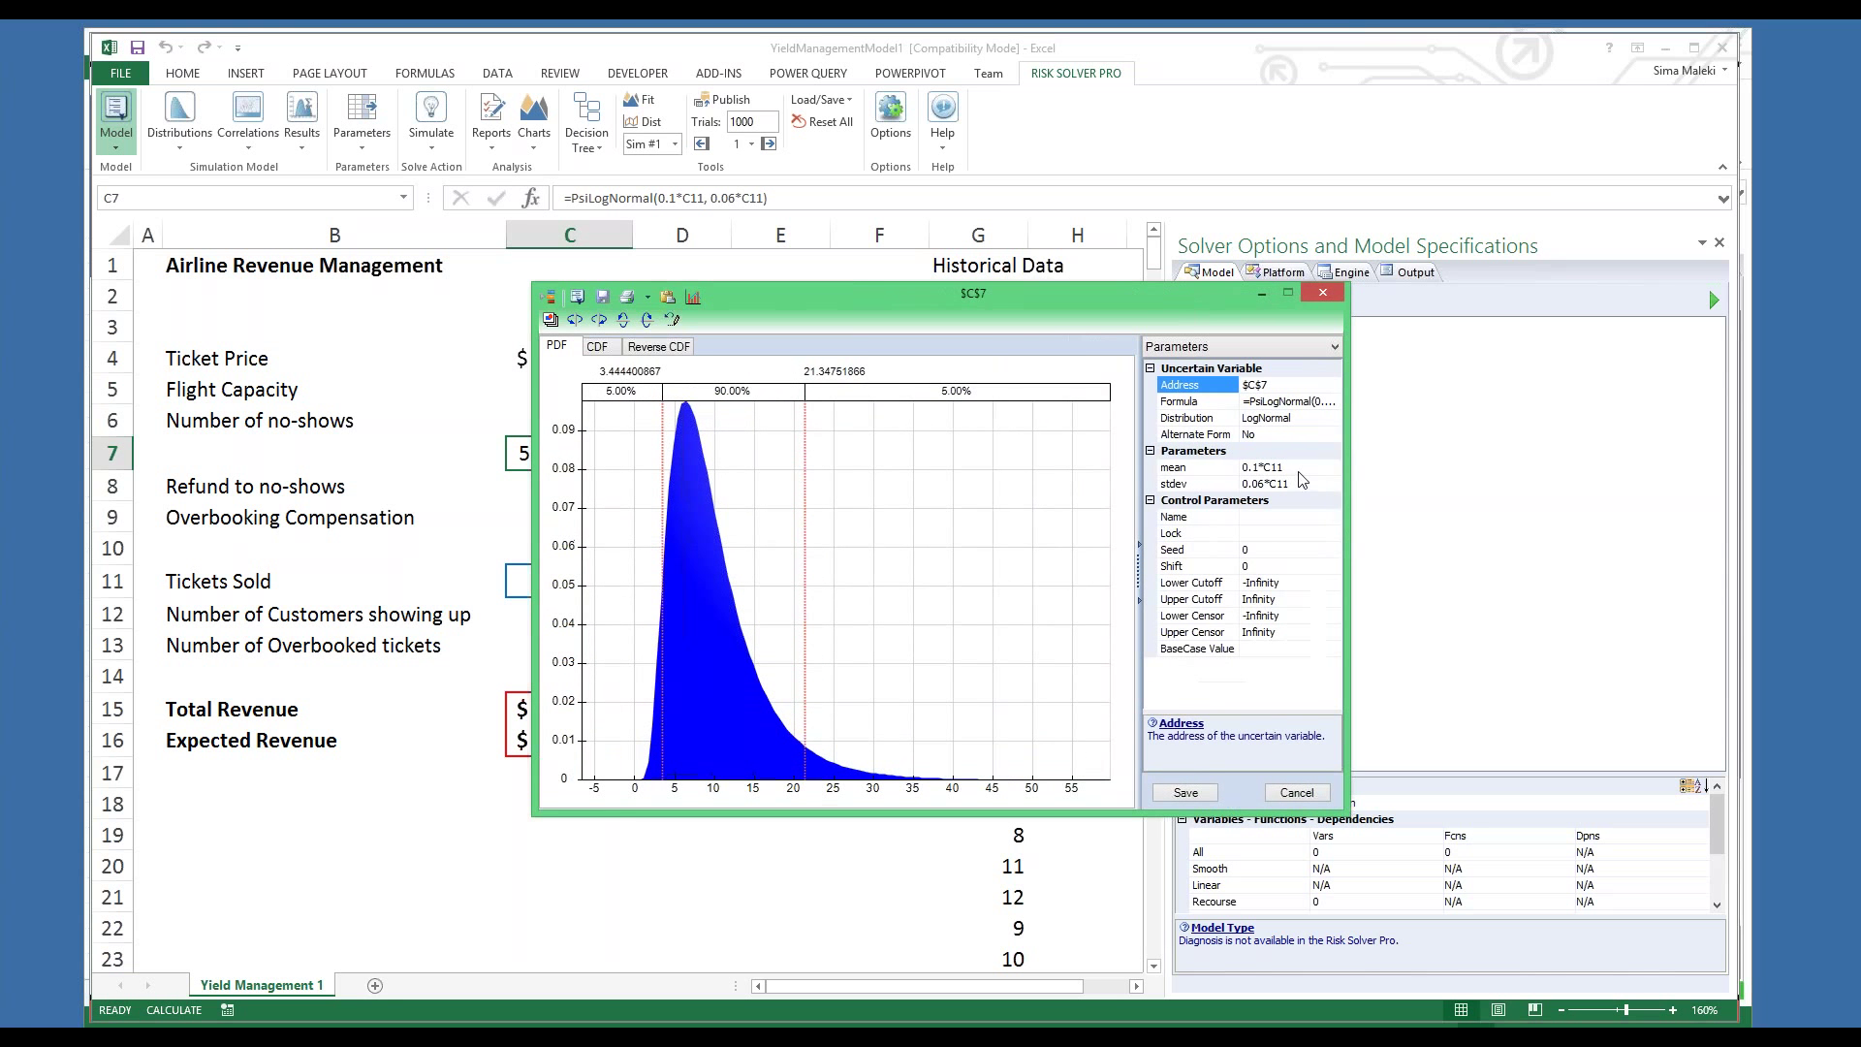
pyautogui.click(1300, 472)
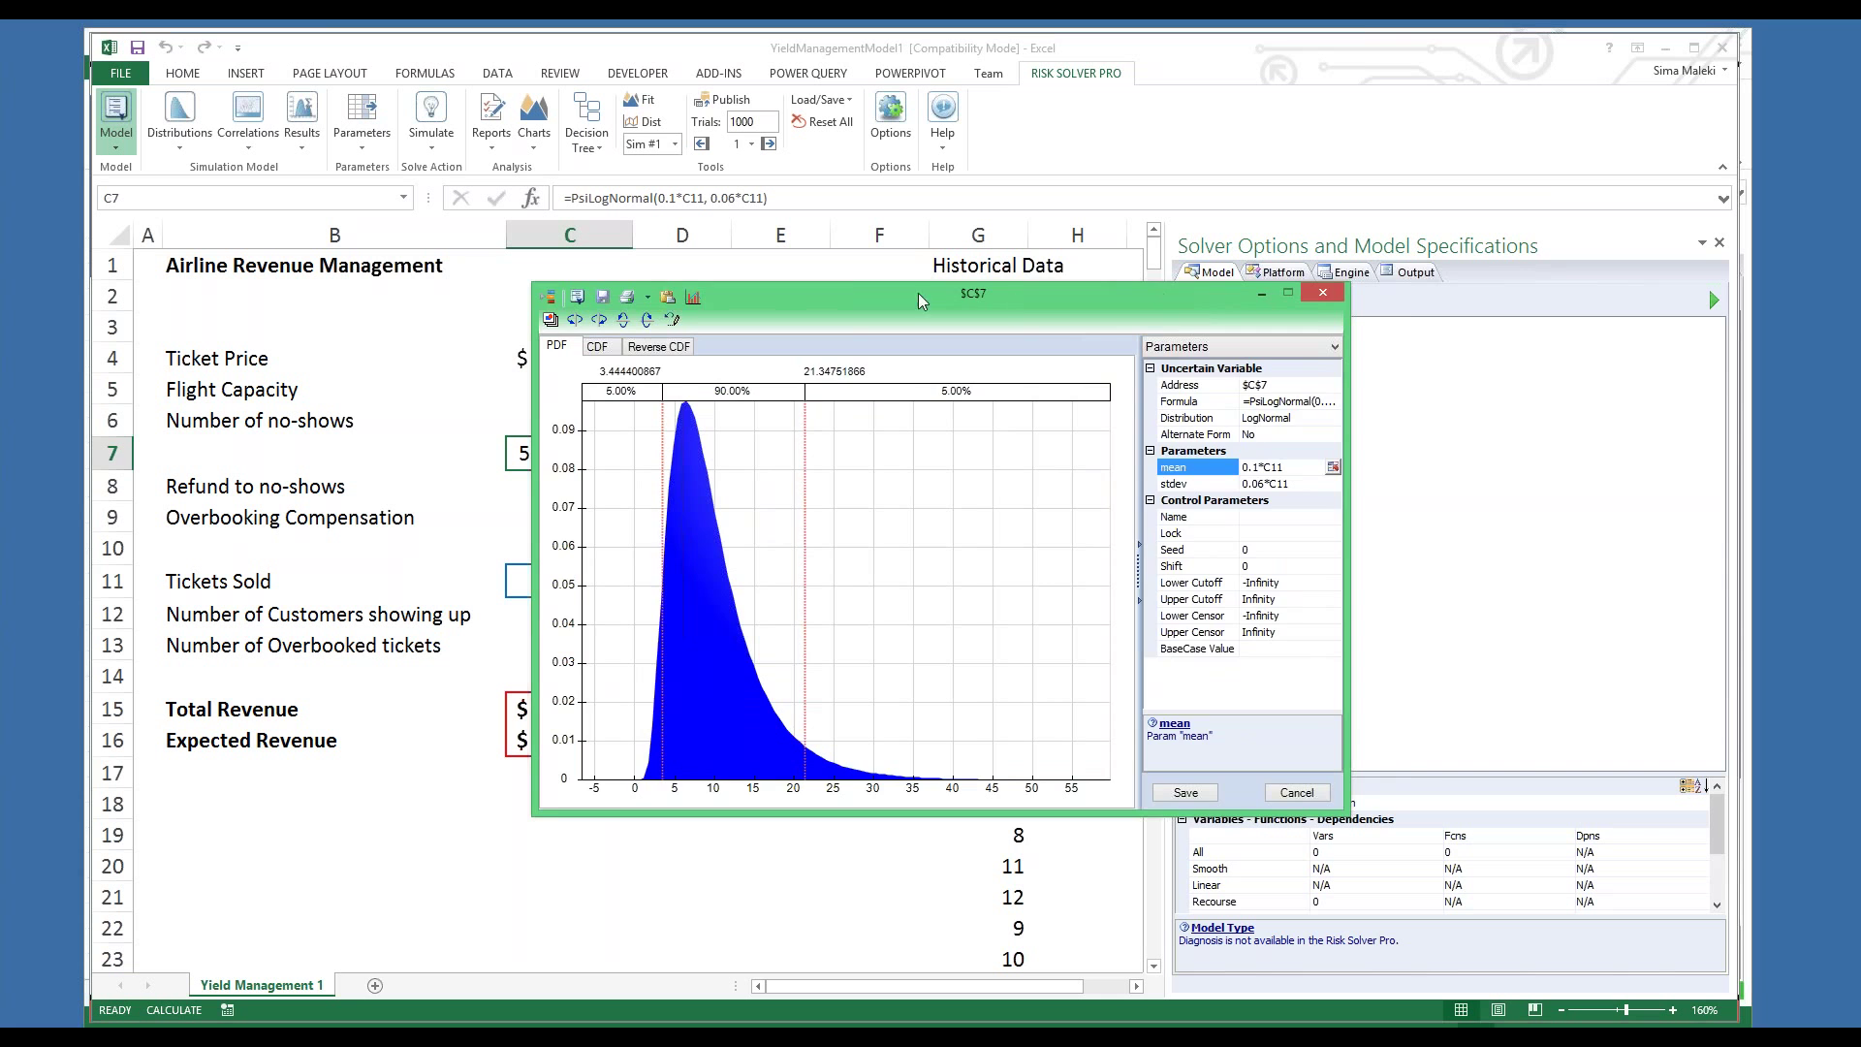
pyautogui.moveTo(917, 292); pyautogui.dragTo(1078, 288)
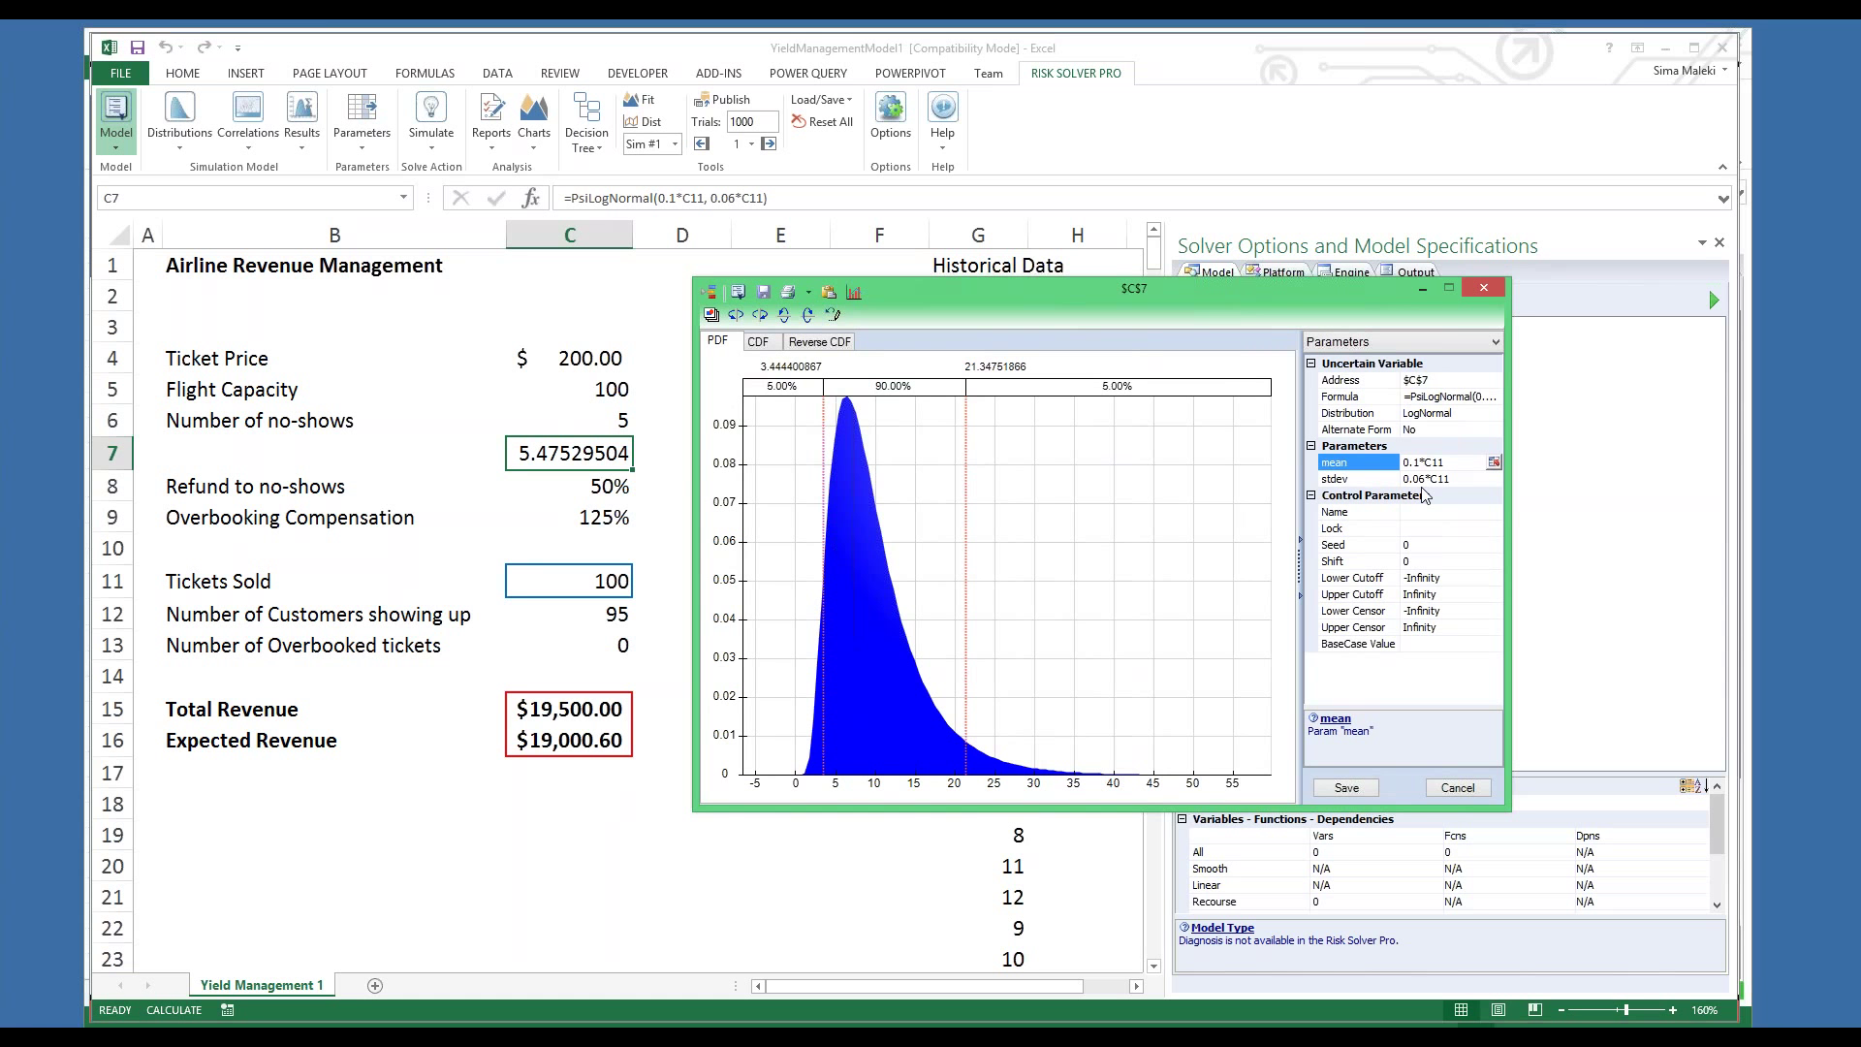
pyautogui.click(1483, 288)
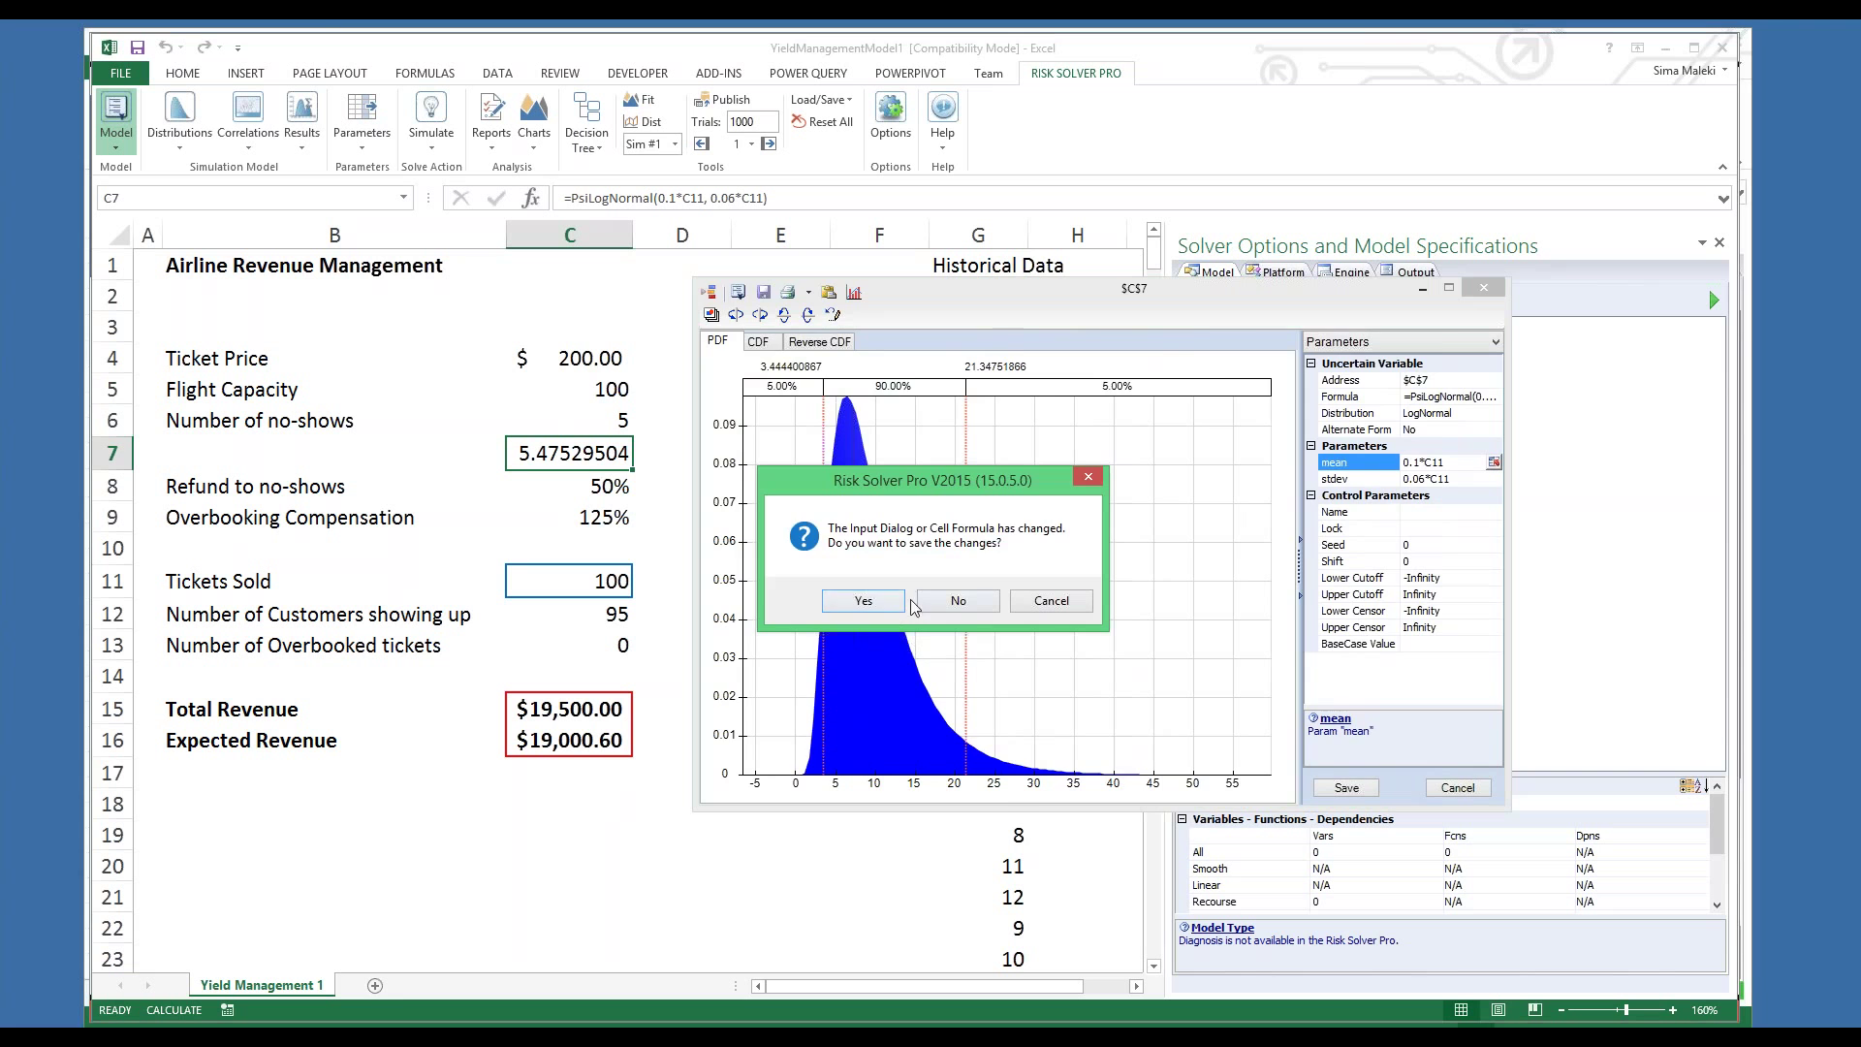
pyautogui.click(964, 601)
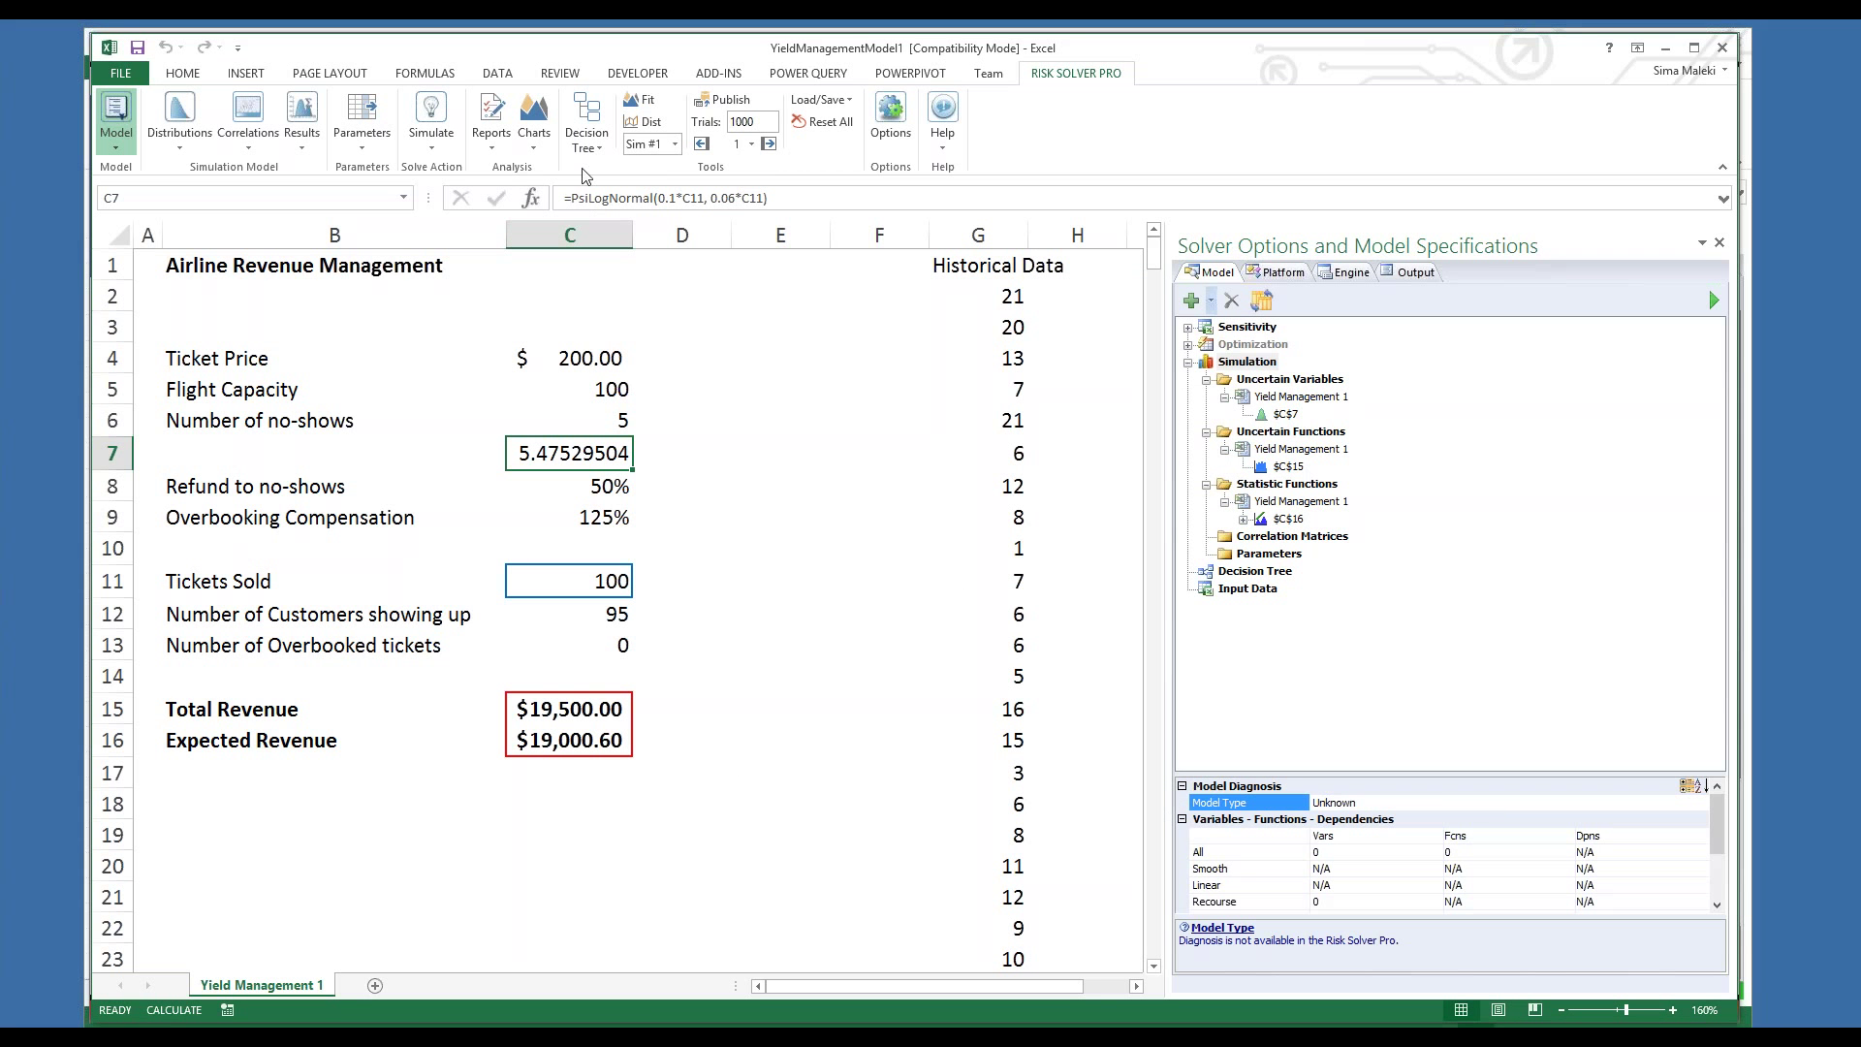
# Run the simulation and move the lower bound on the total revenue frequency chart to about $13.33 thousand
pyautogui.click(444, 151)
pyautogui.click(464, 191)
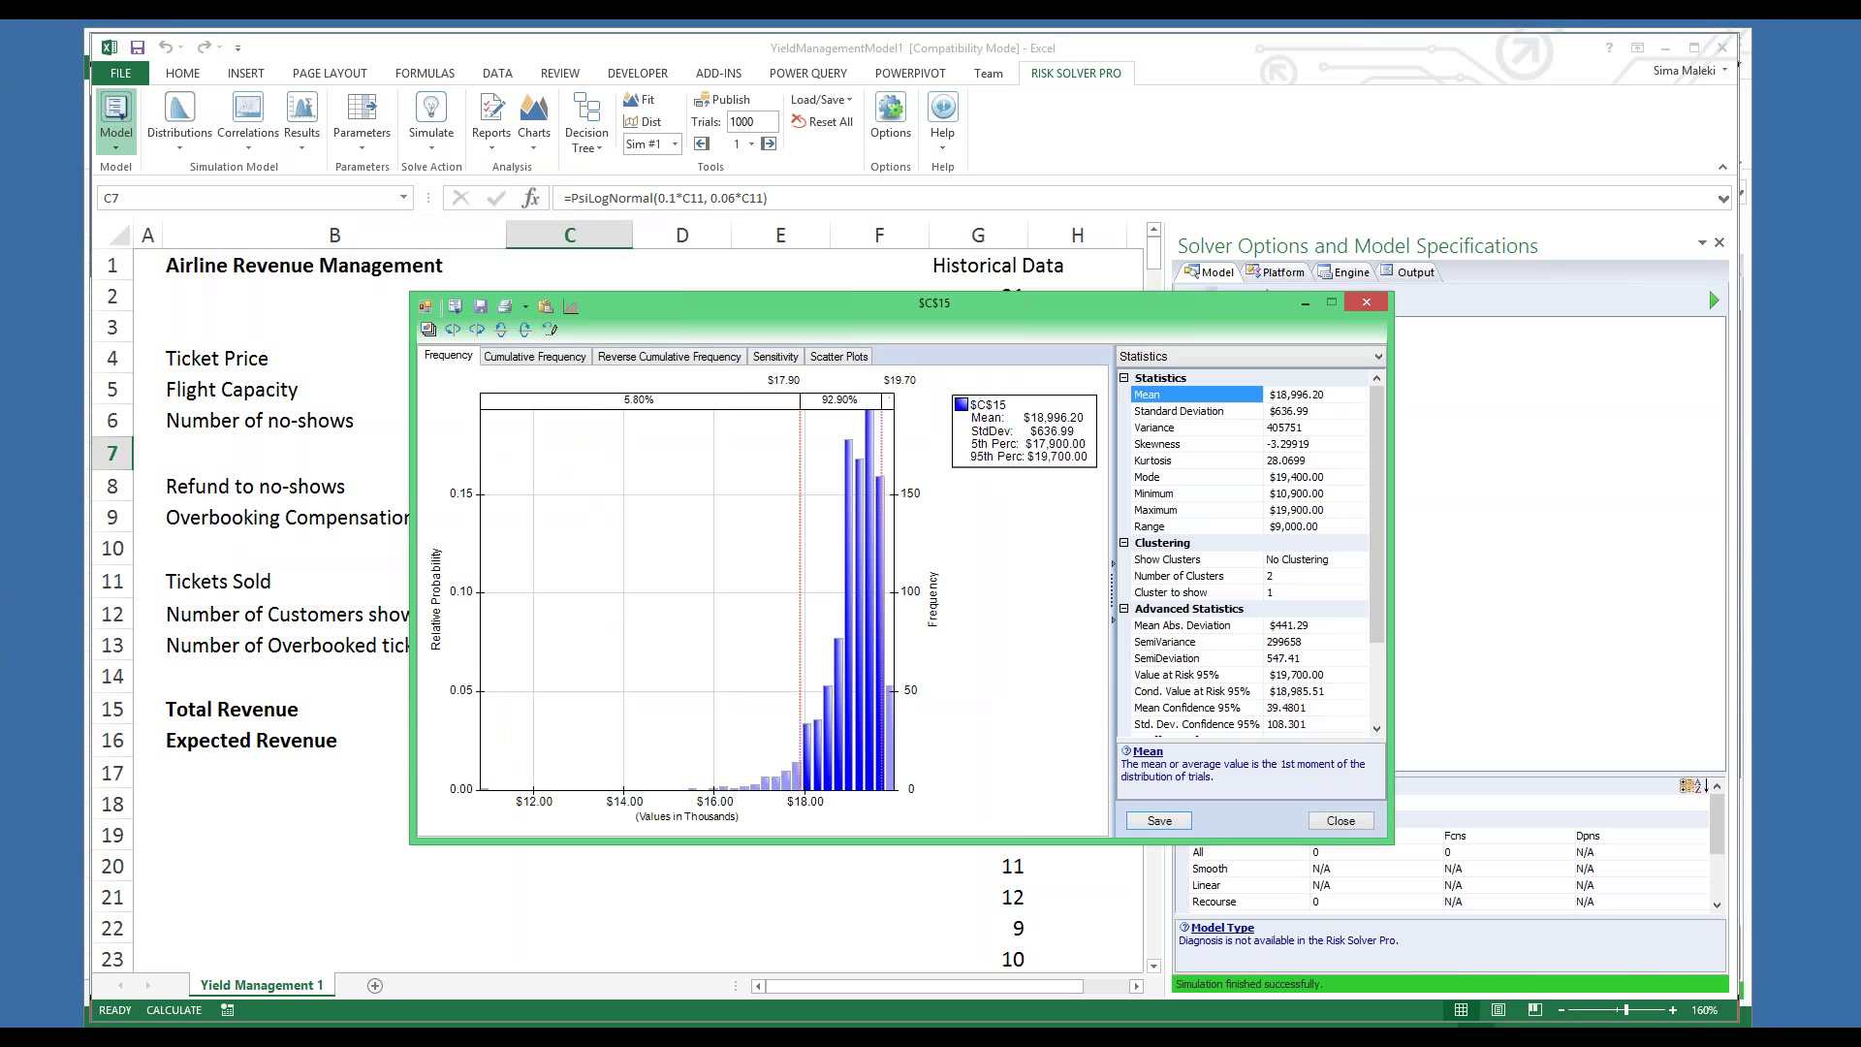
pyautogui.moveTo(802, 407); pyautogui.dragTo(594, 401)
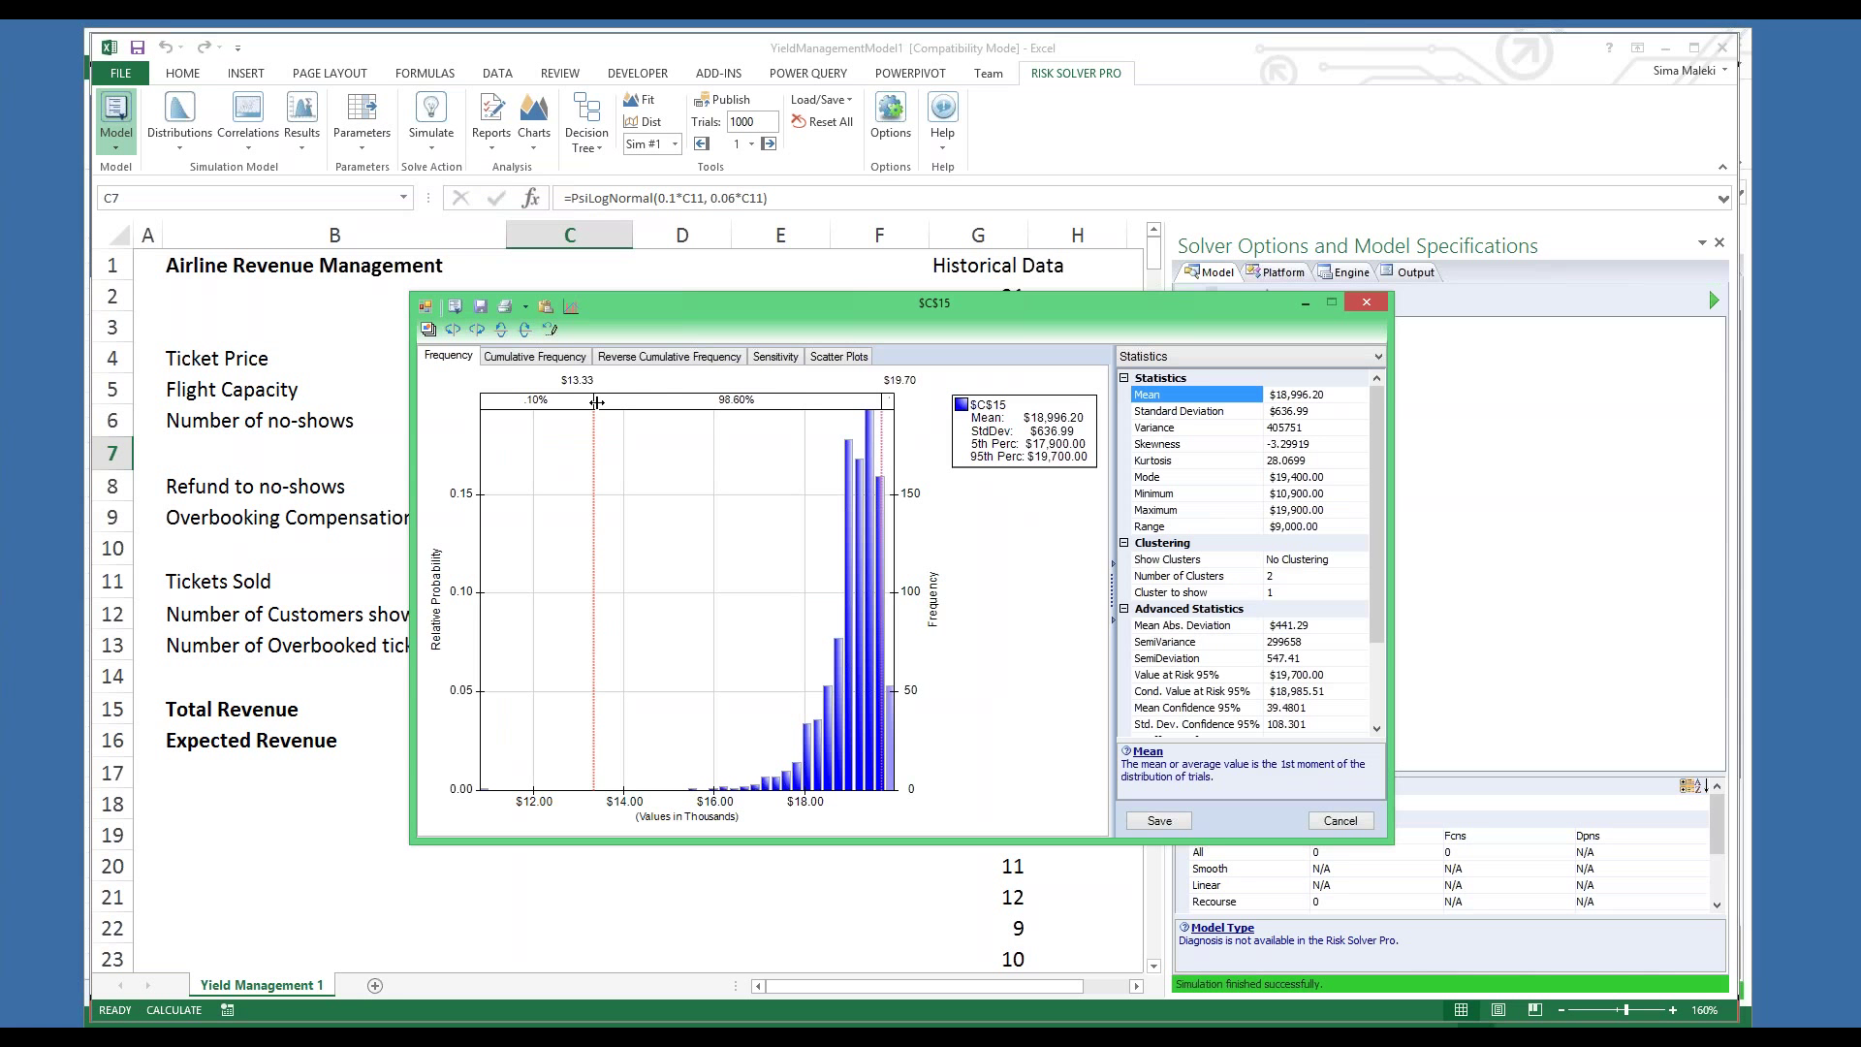
# Turn on interactive simulation and apply a red value marker at 19 to the total revenue chart
pyautogui.click(431, 111)
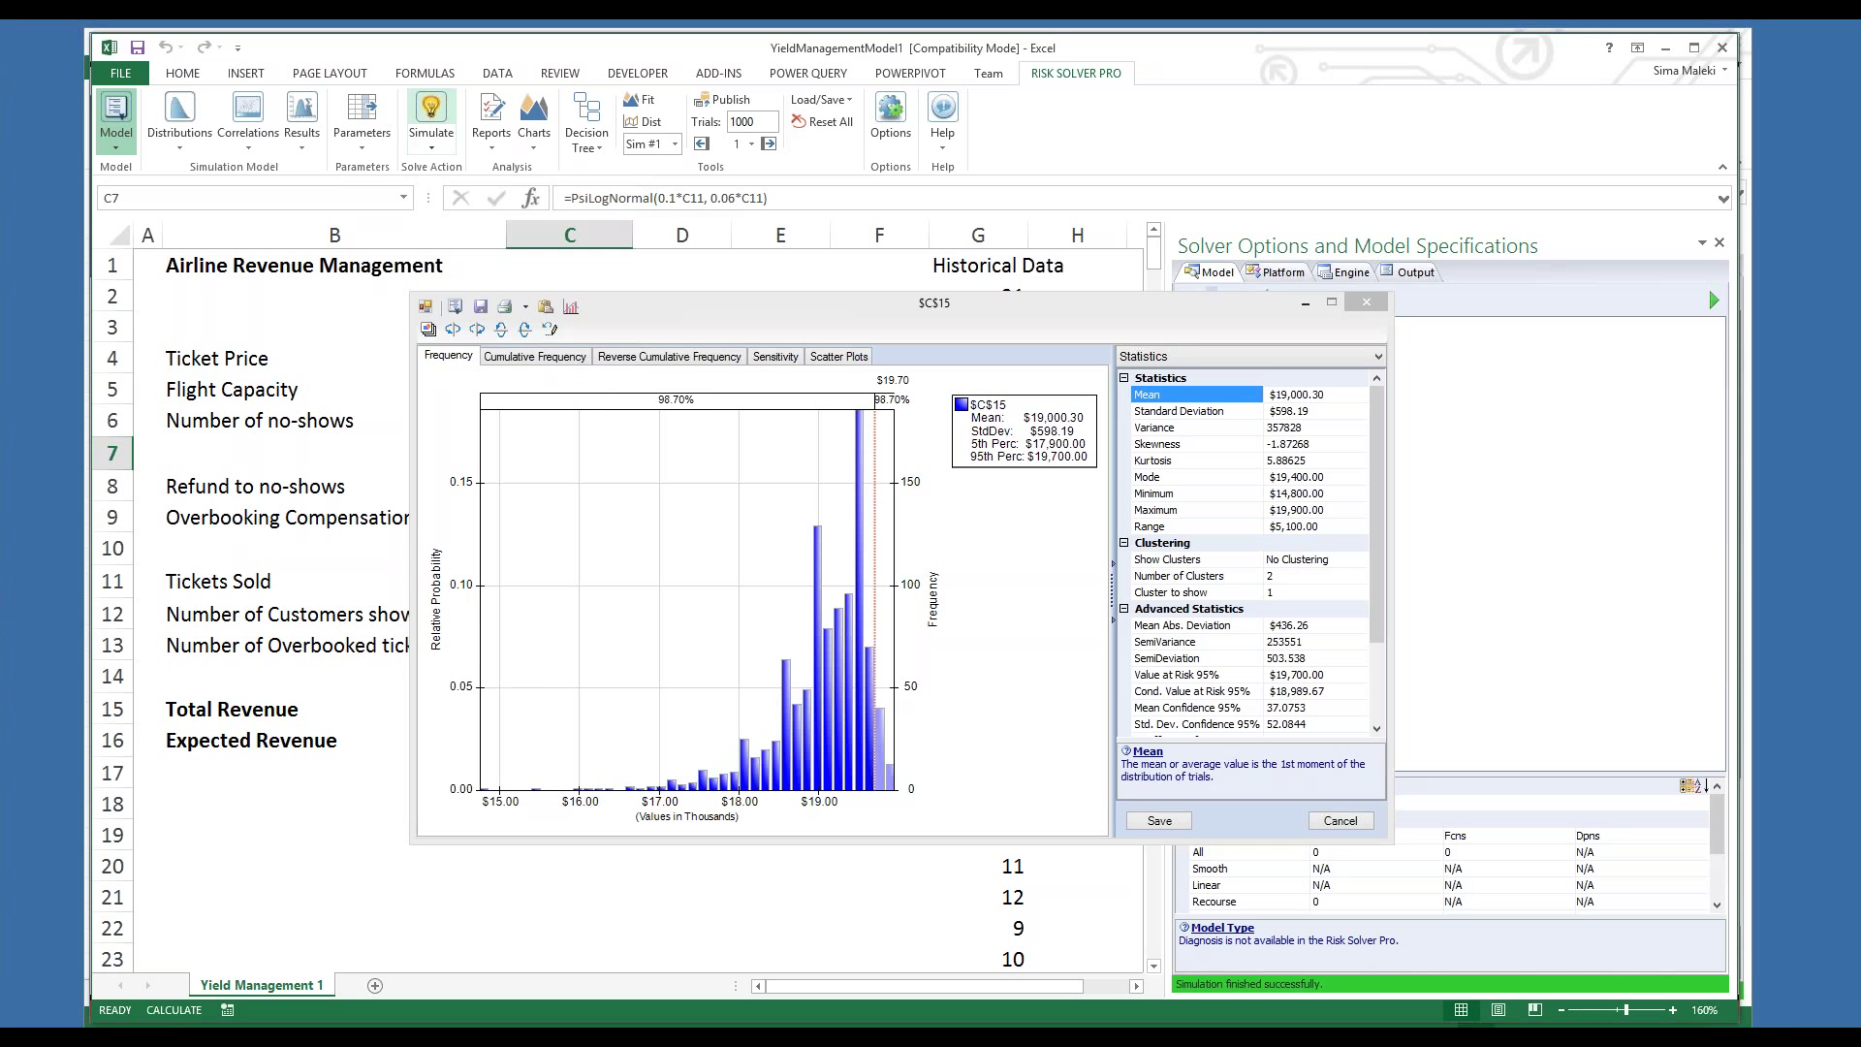
pyautogui.click(1295, 363)
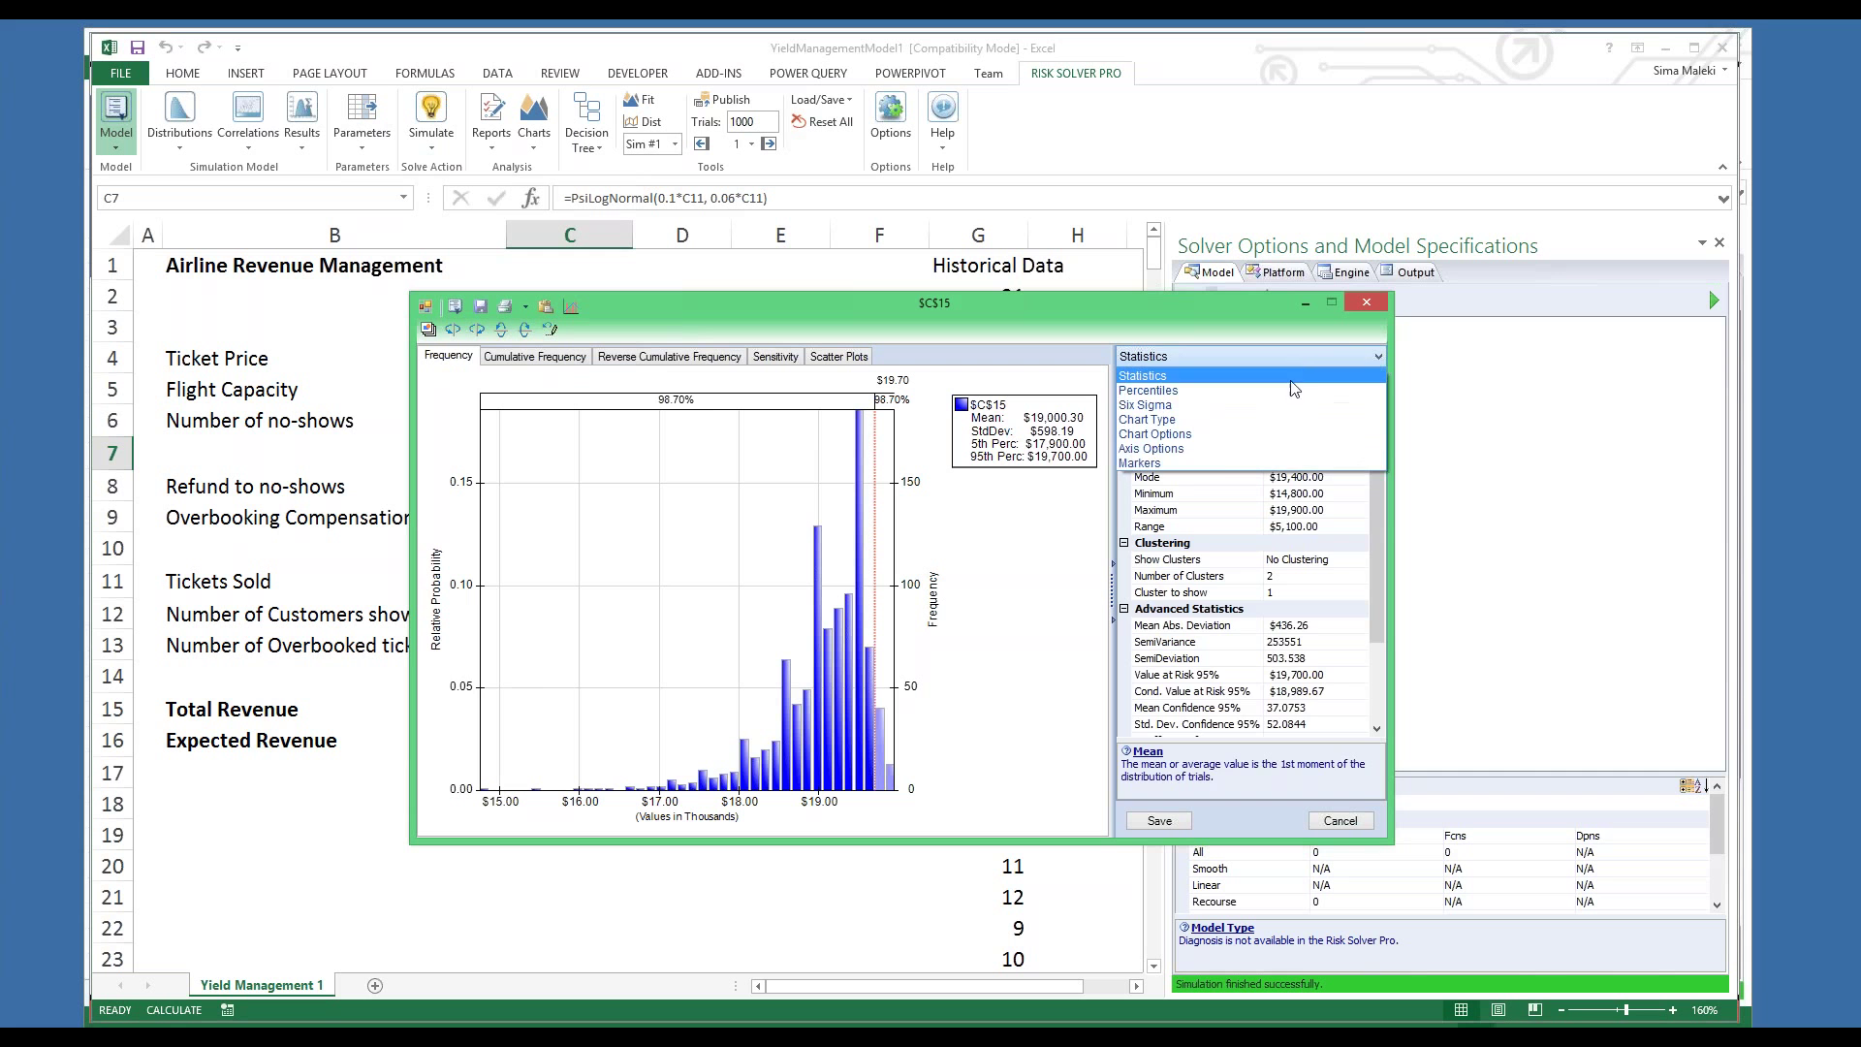
pyautogui.click(1219, 463)
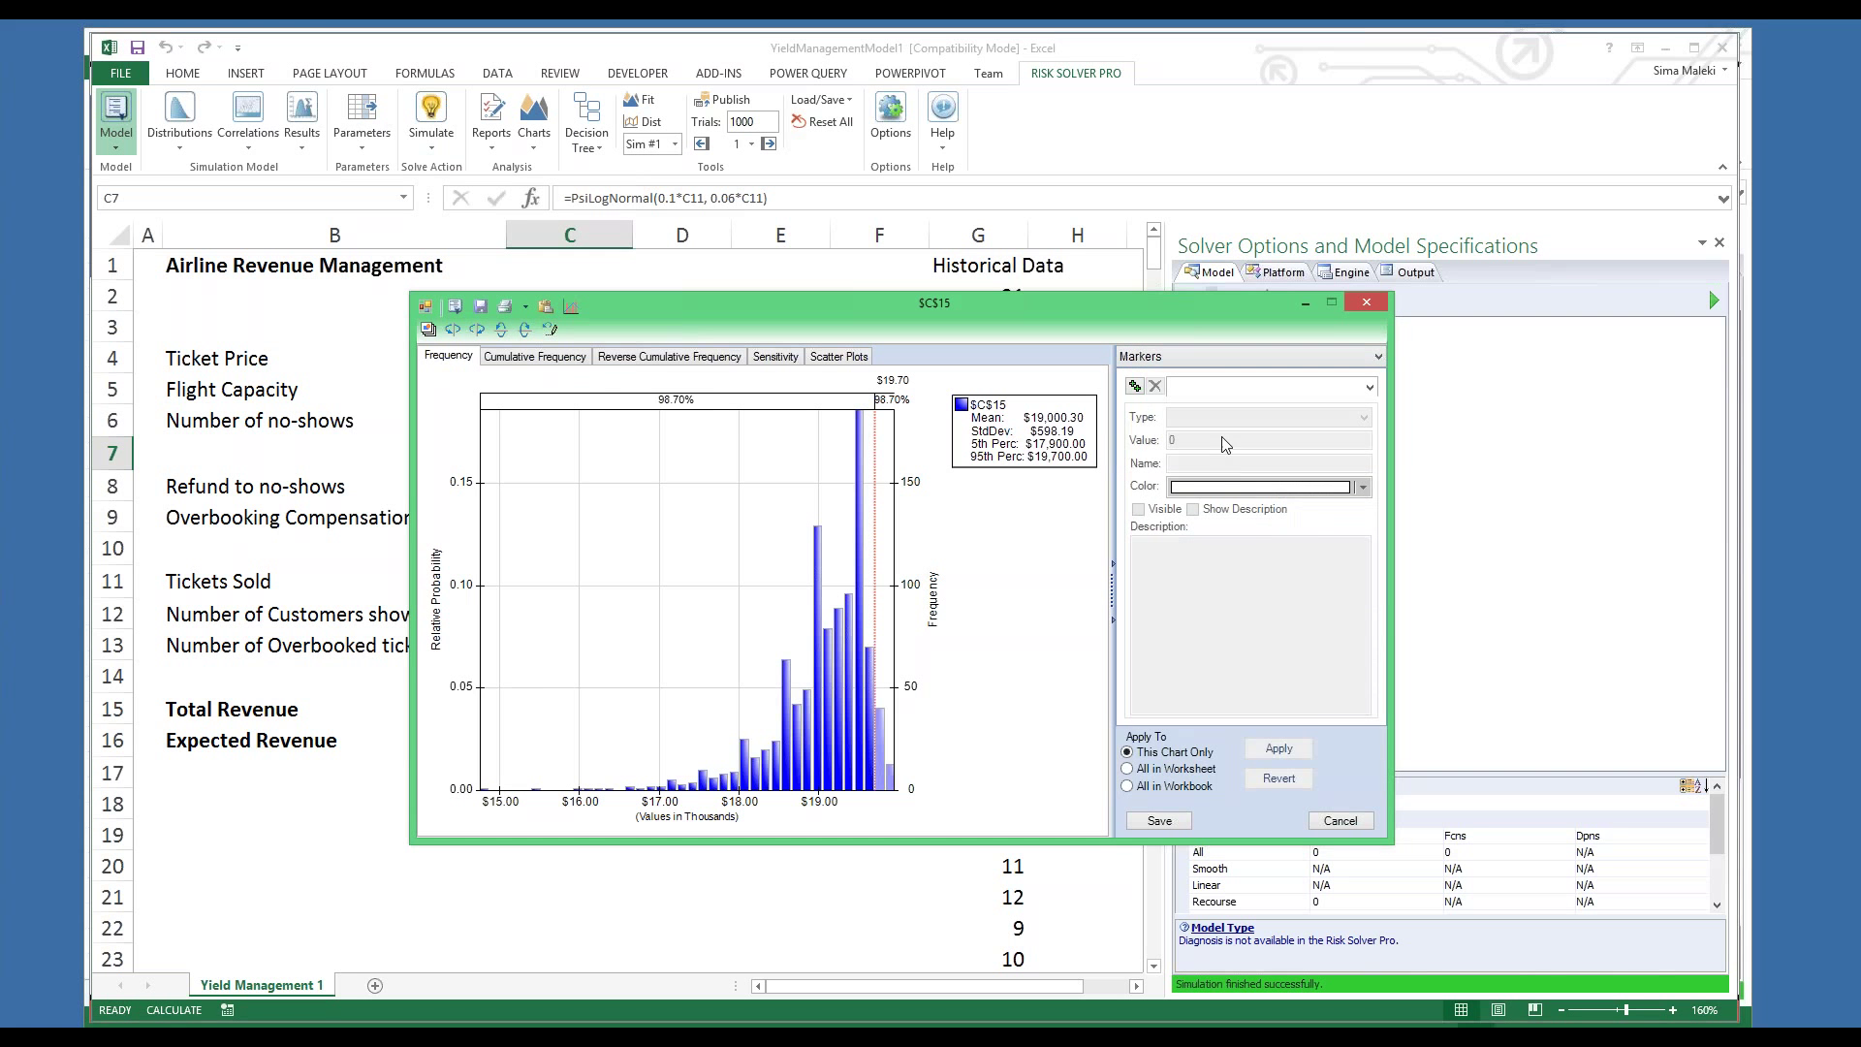
pyautogui.click(1134, 387)
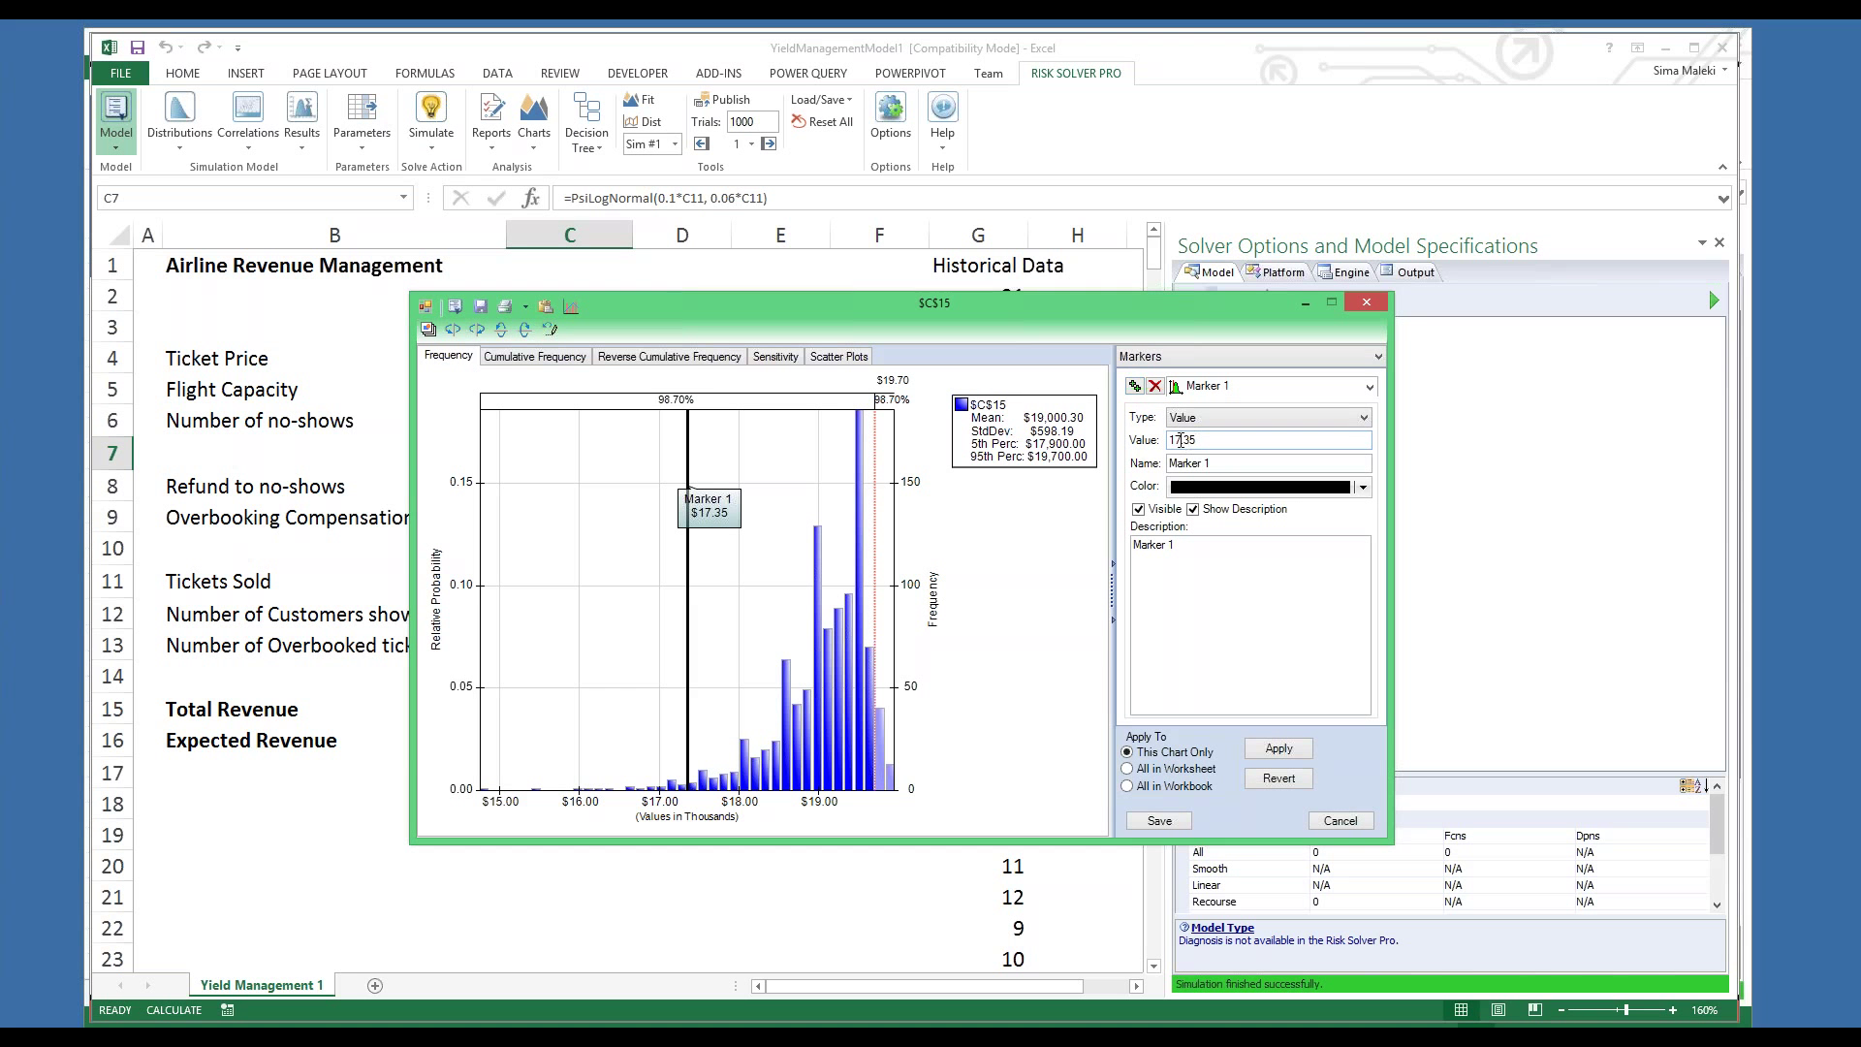
pyautogui.moveTo(1198, 440); pyautogui.dragTo(1176, 440)
pyautogui.write('9')
pyautogui.click(1363, 486)
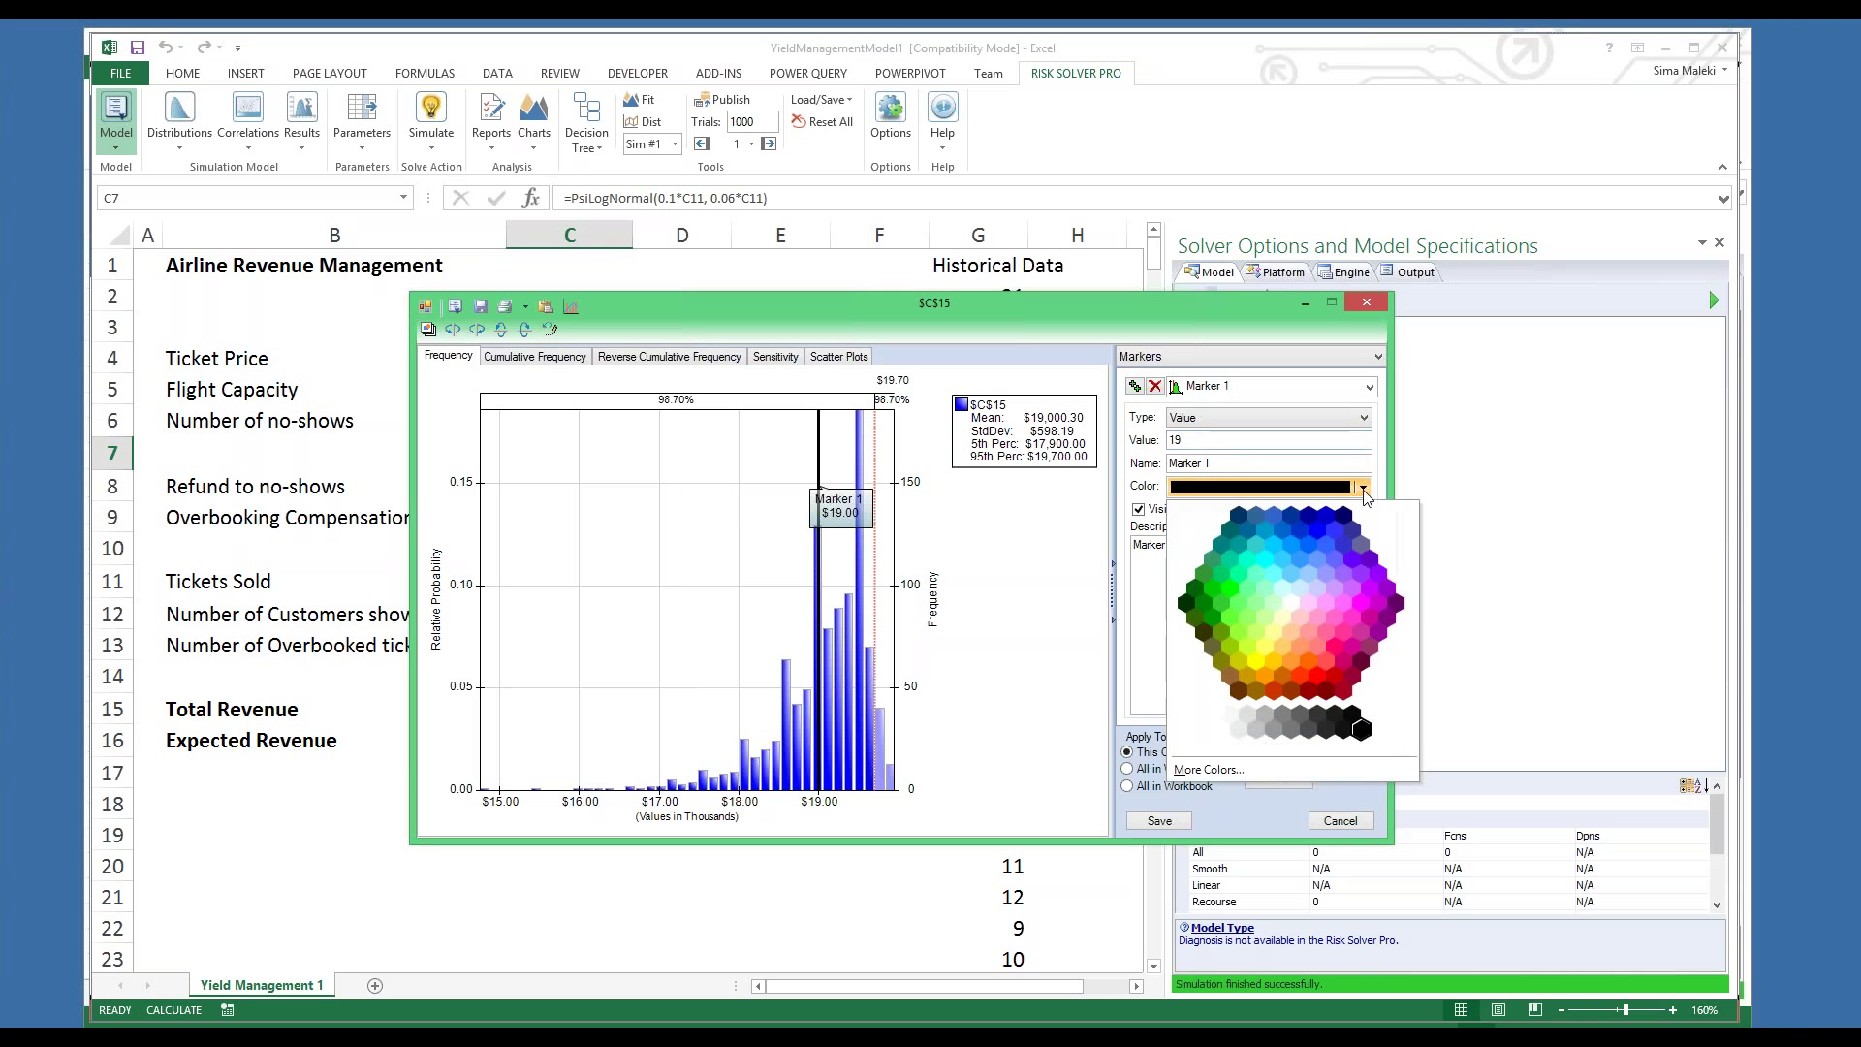
pyautogui.click(1299, 679)
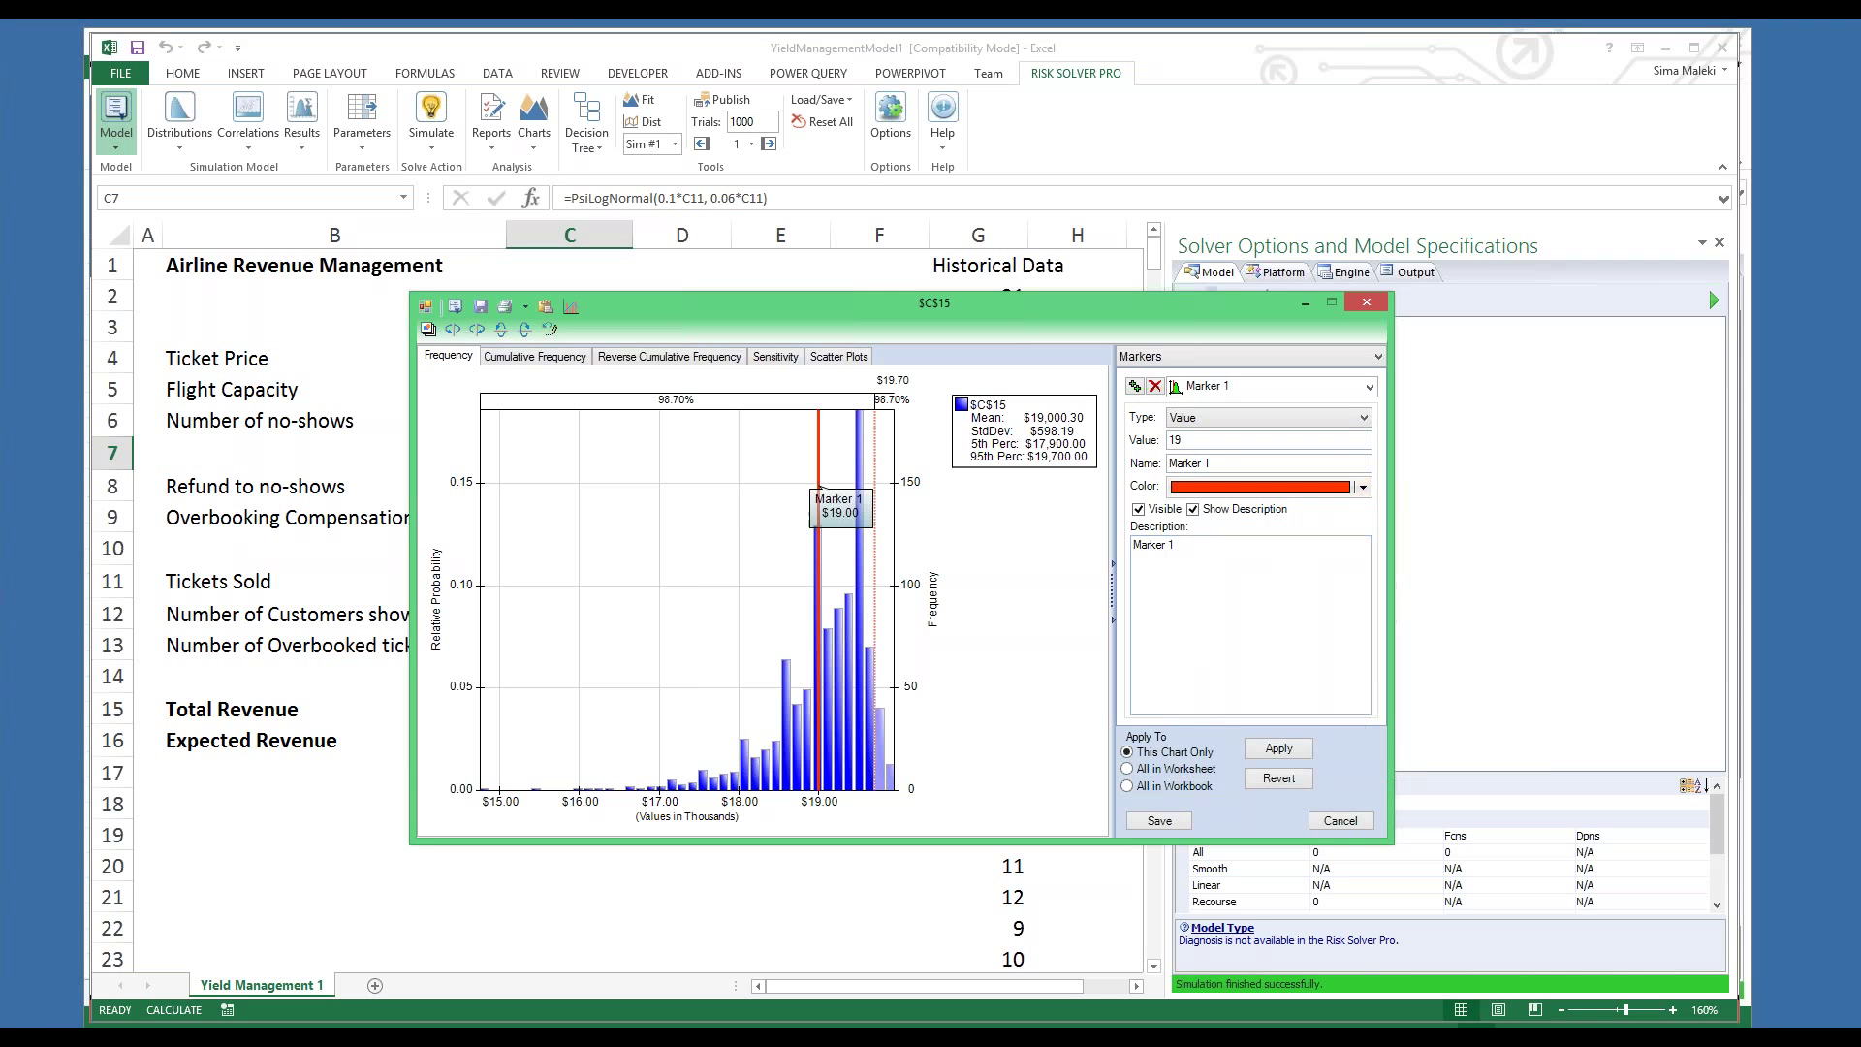
pyautogui.click(1295, 750)
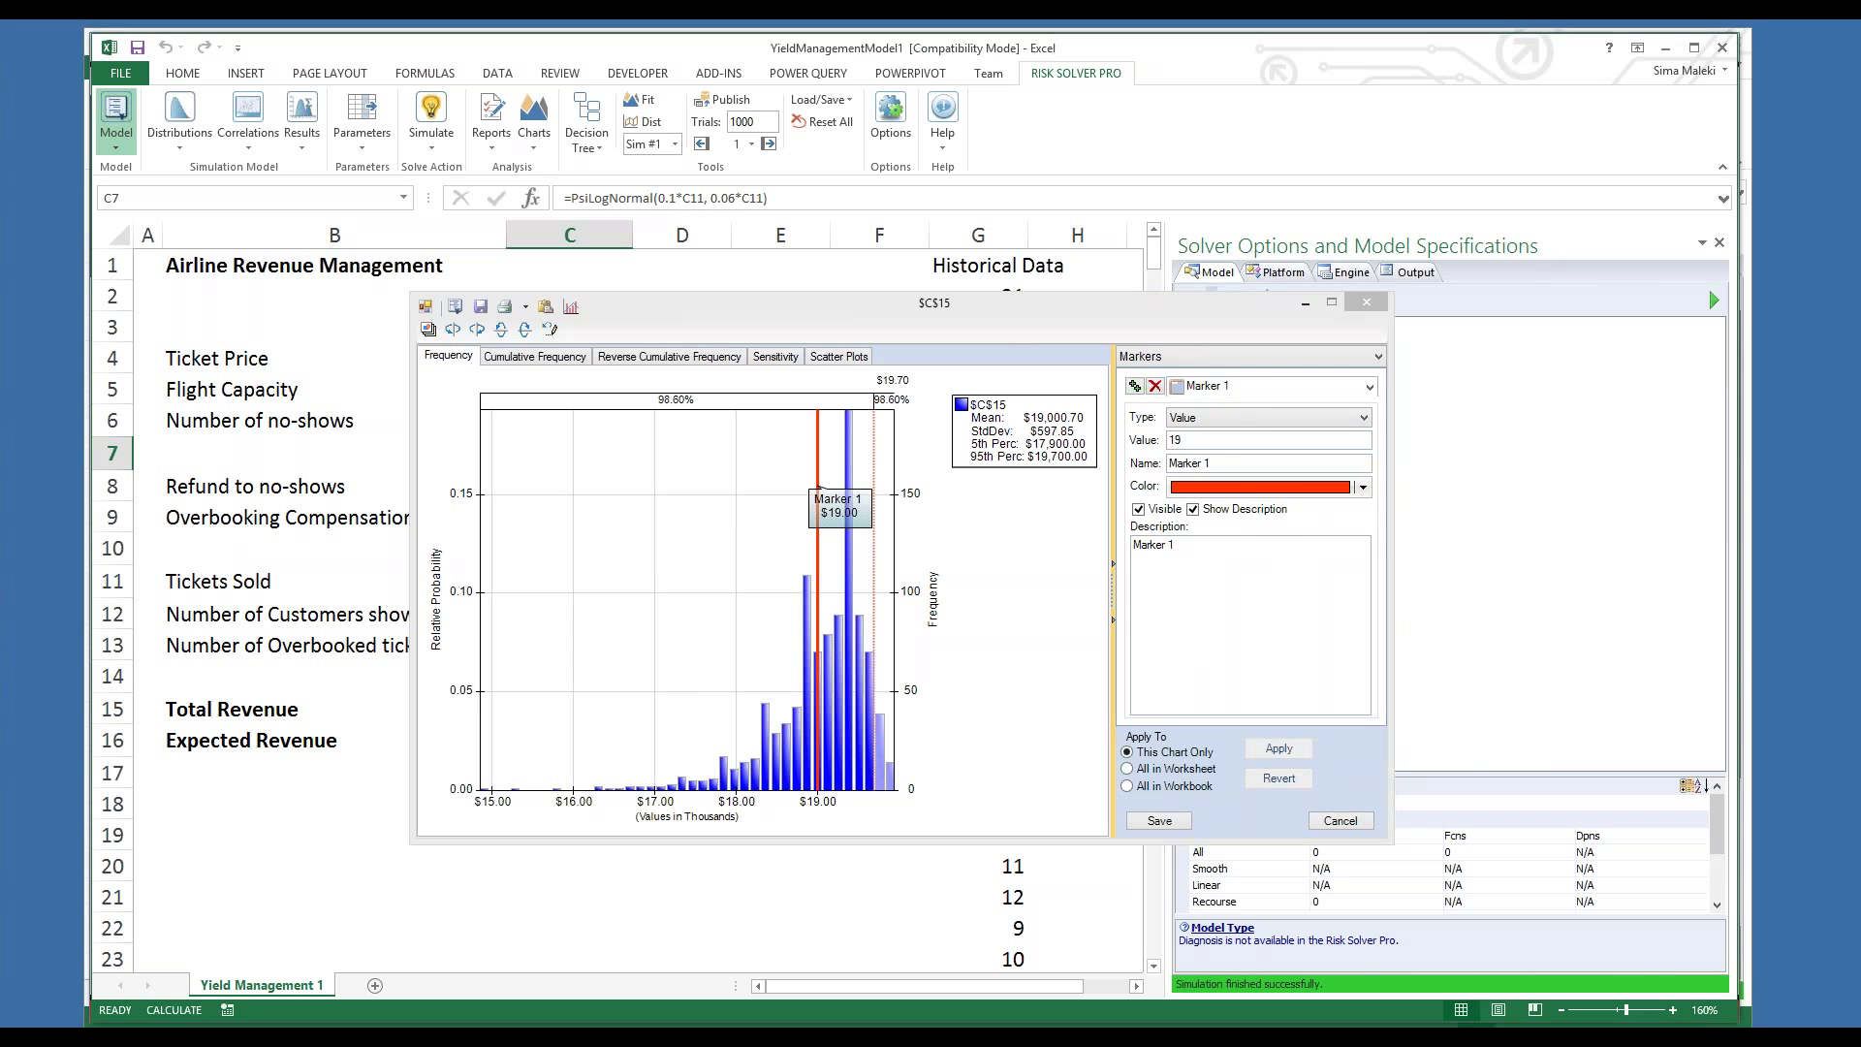
# Set Tickets Sold in C11 to 110 beside the uncovered revenue chart, and raise the simulation trials to 10000
pyautogui.click(786, 308)
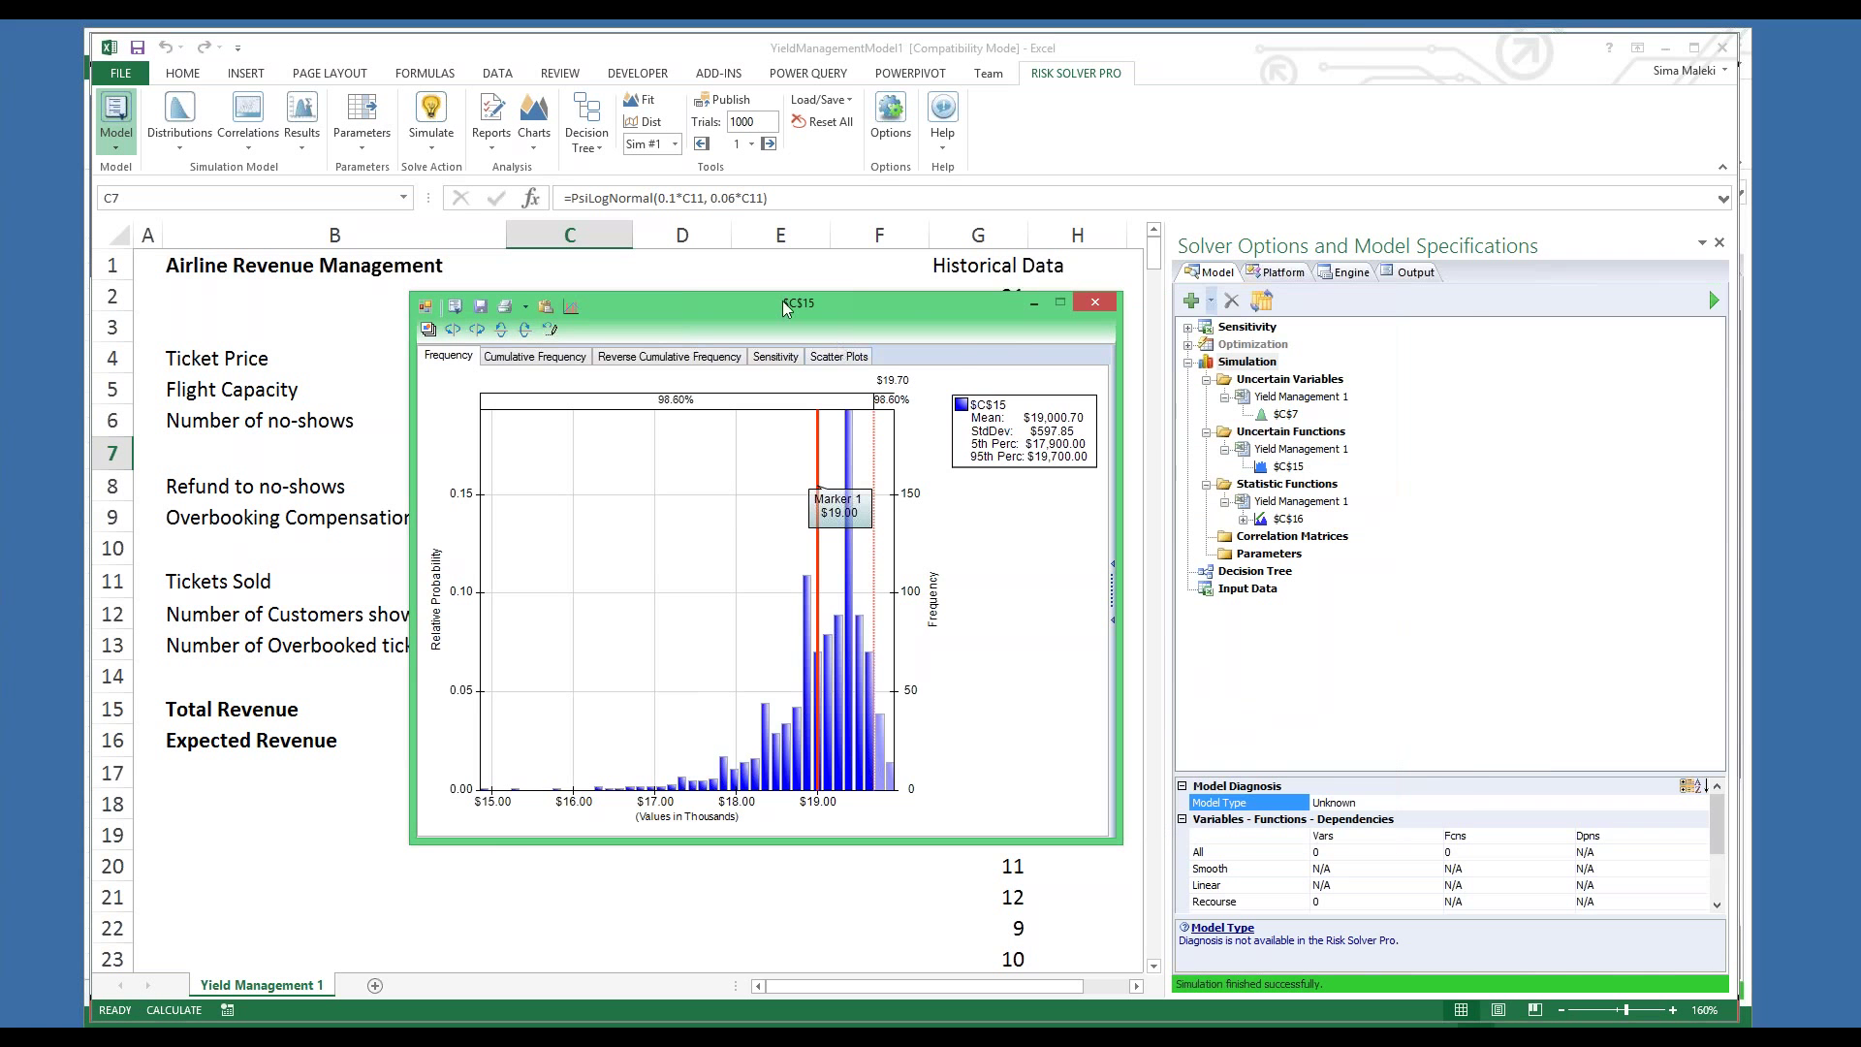
pyautogui.moveTo(785, 308); pyautogui.dragTo(1050, 296)
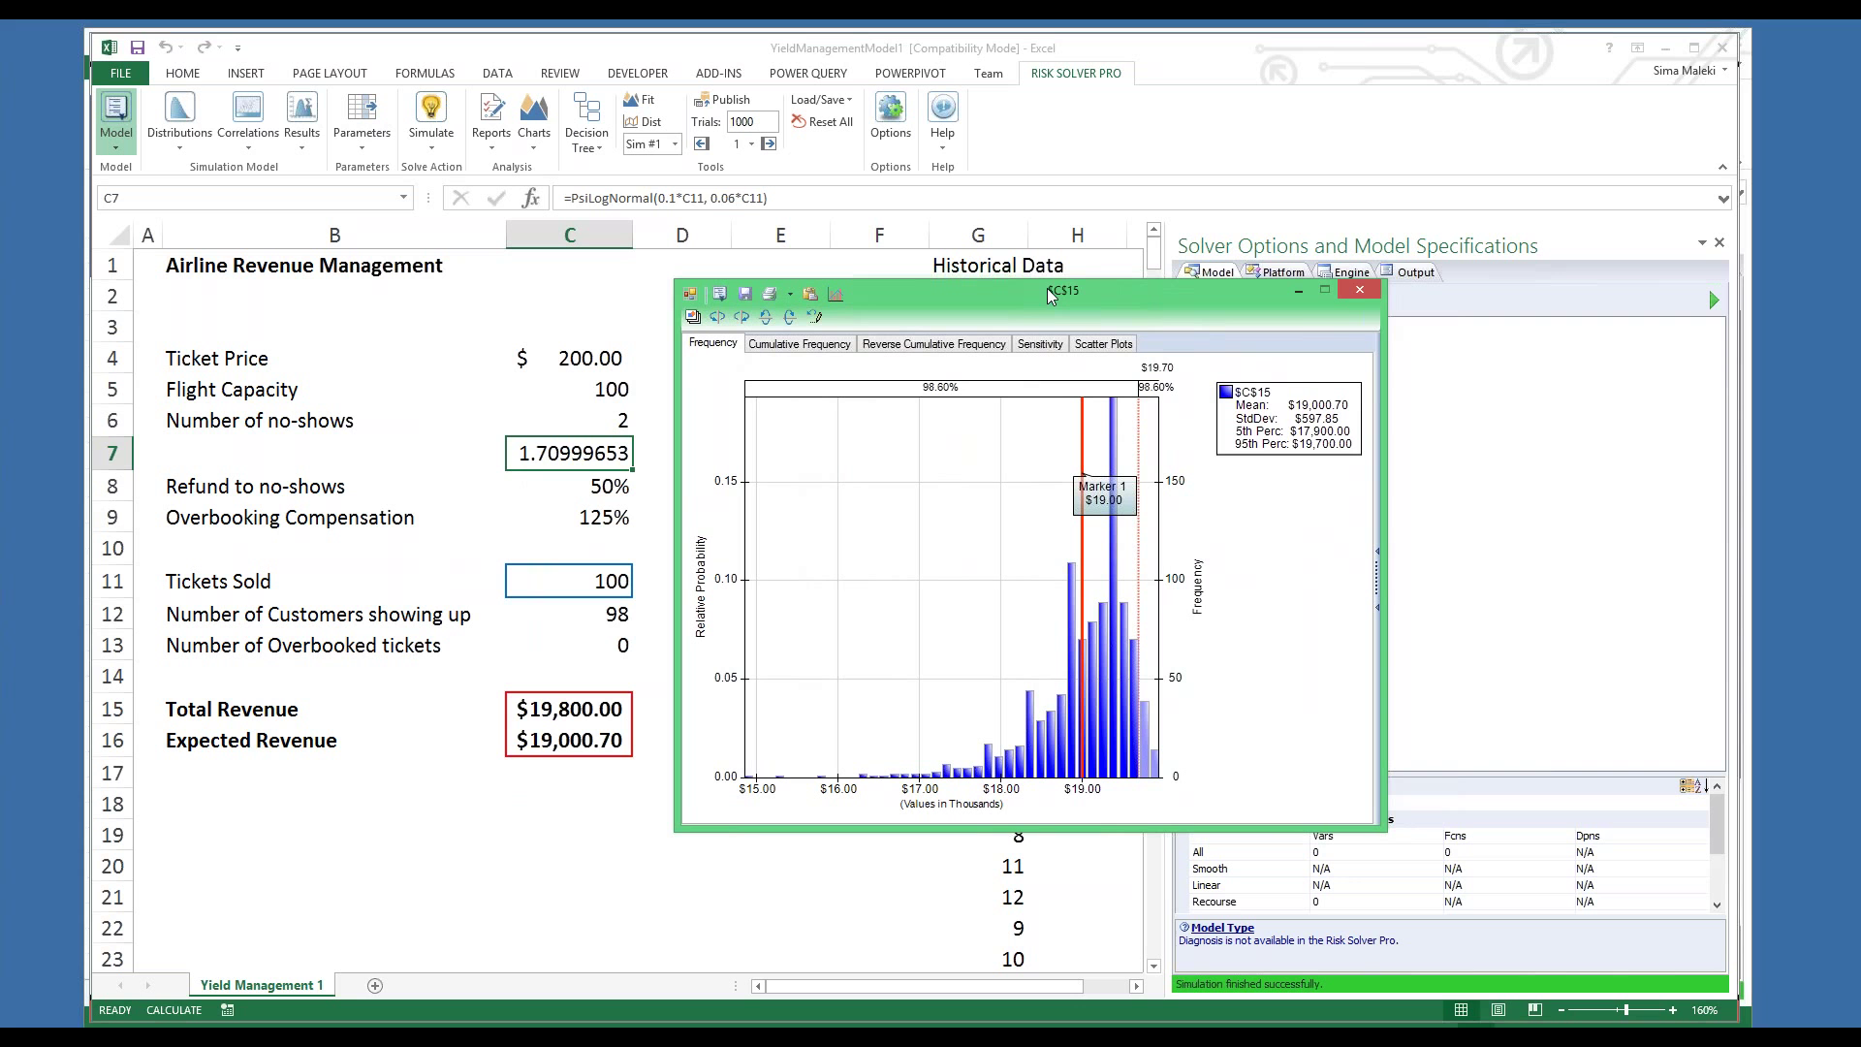
pyautogui.click(579, 580)
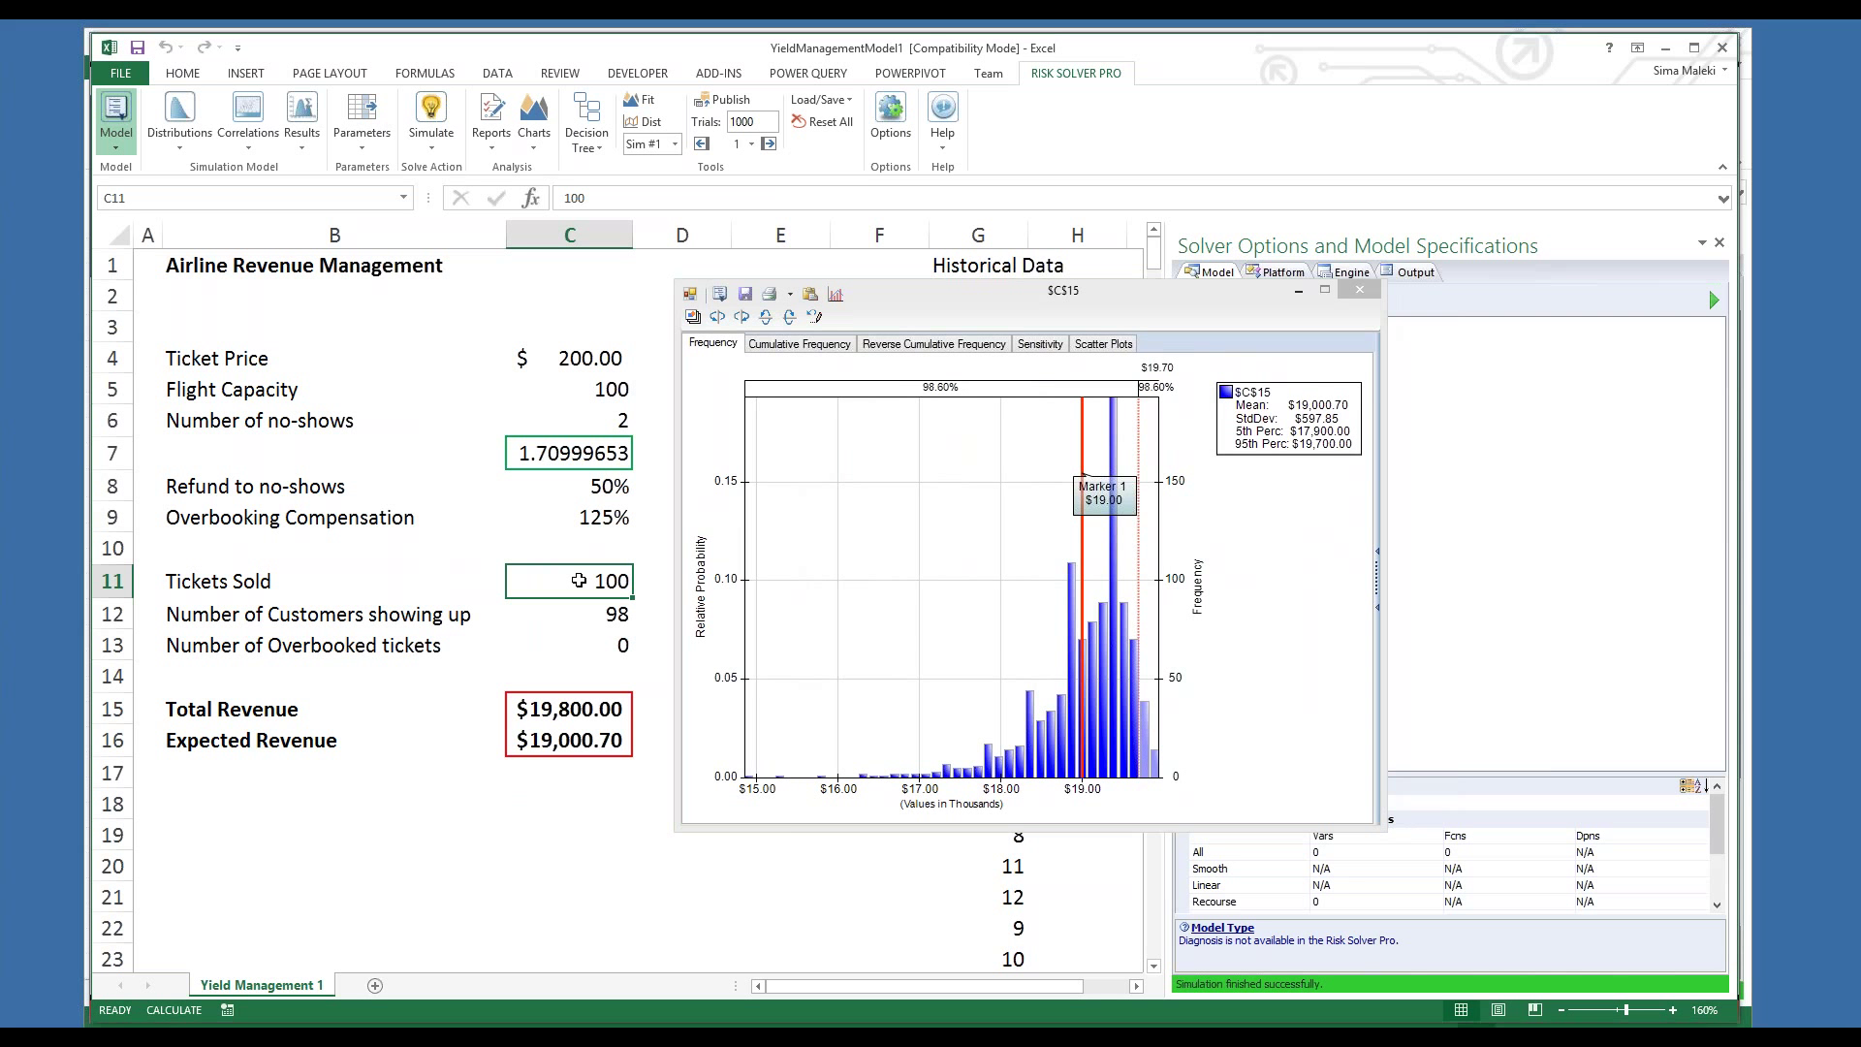
pyautogui.press('BackSpace')
pyautogui.write('110')
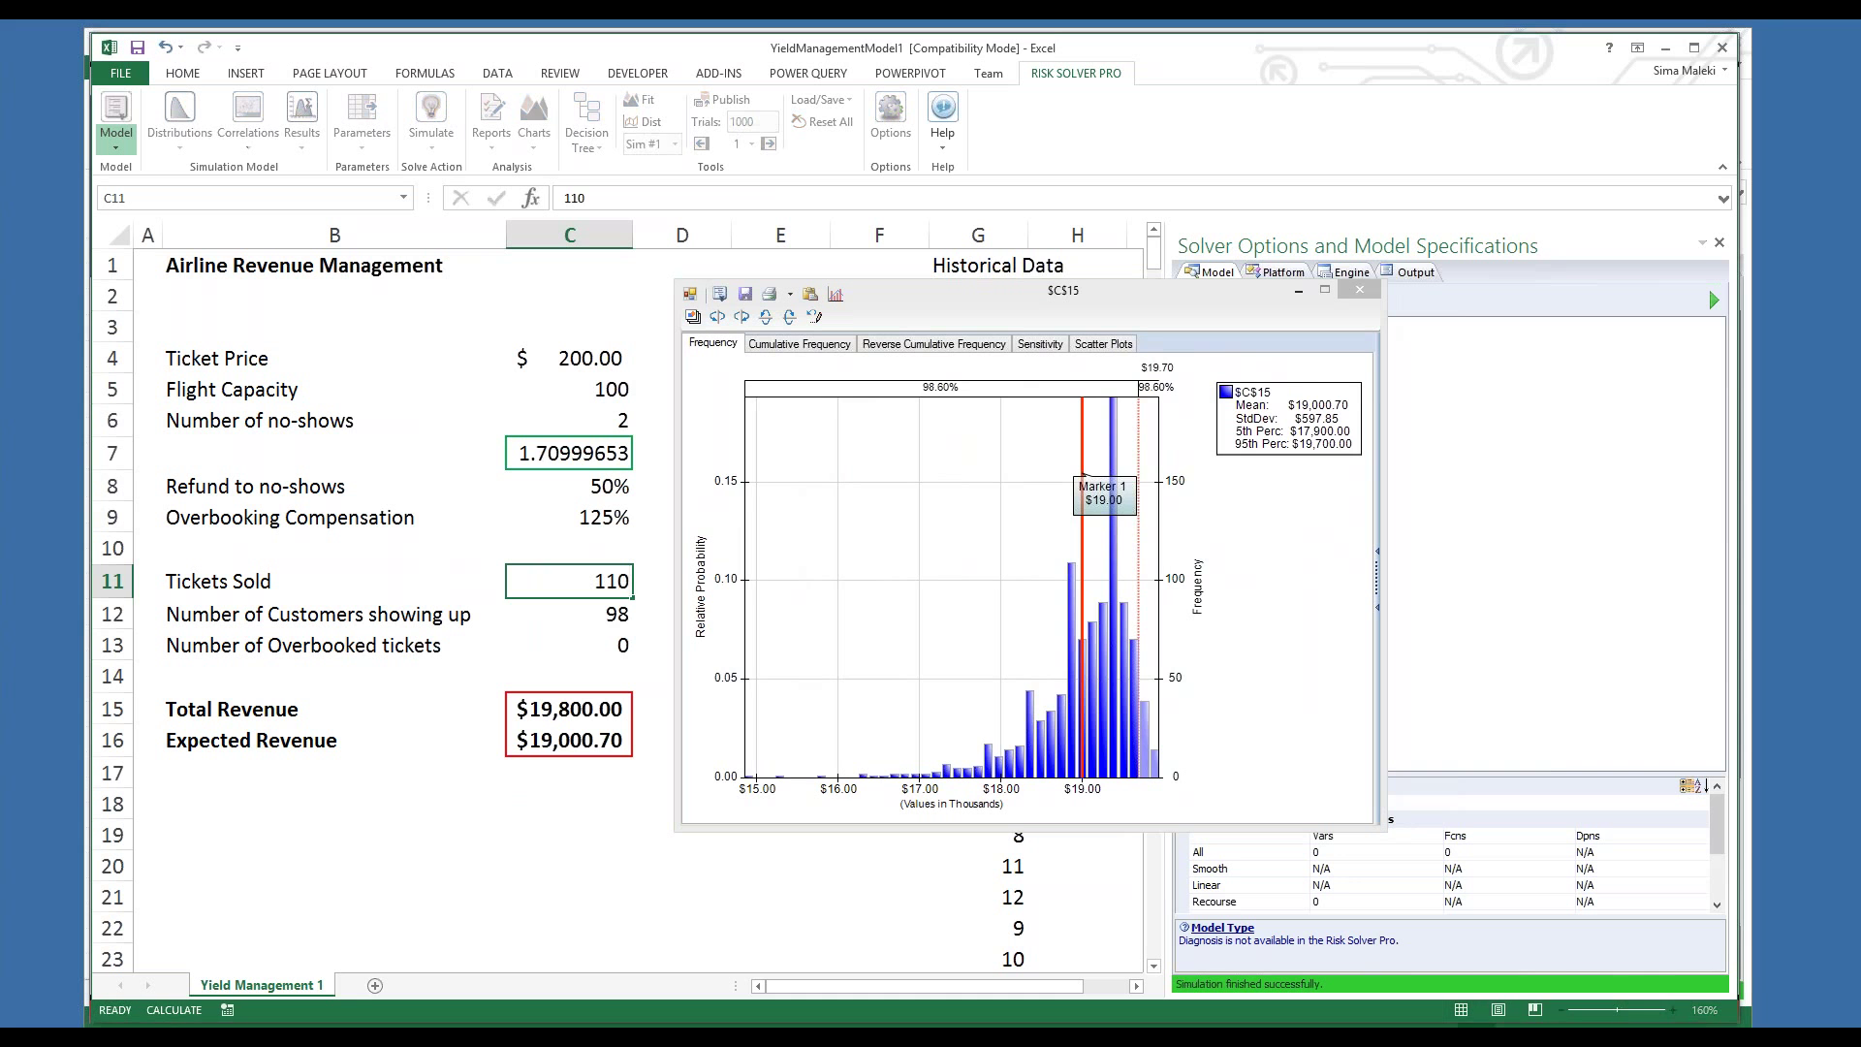
pyautogui.press('Return')
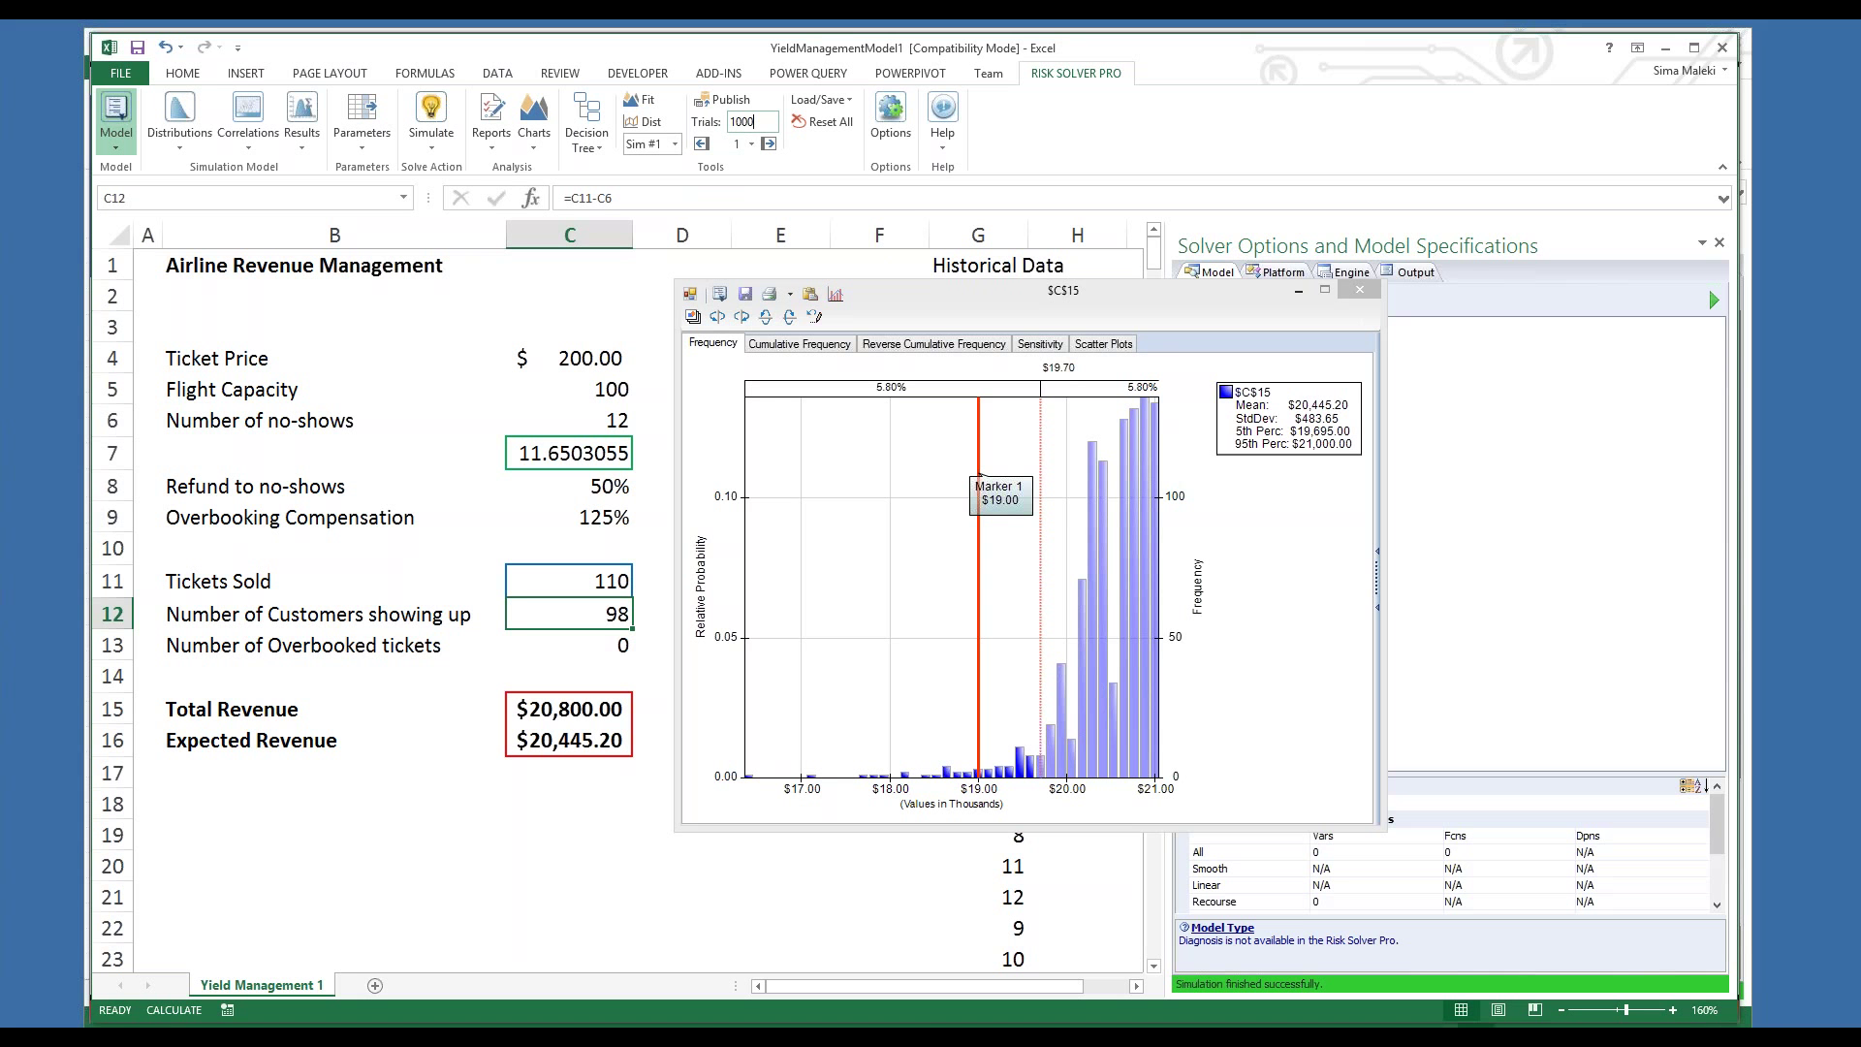
pyautogui.write('0')
pyautogui.click(407, 484)
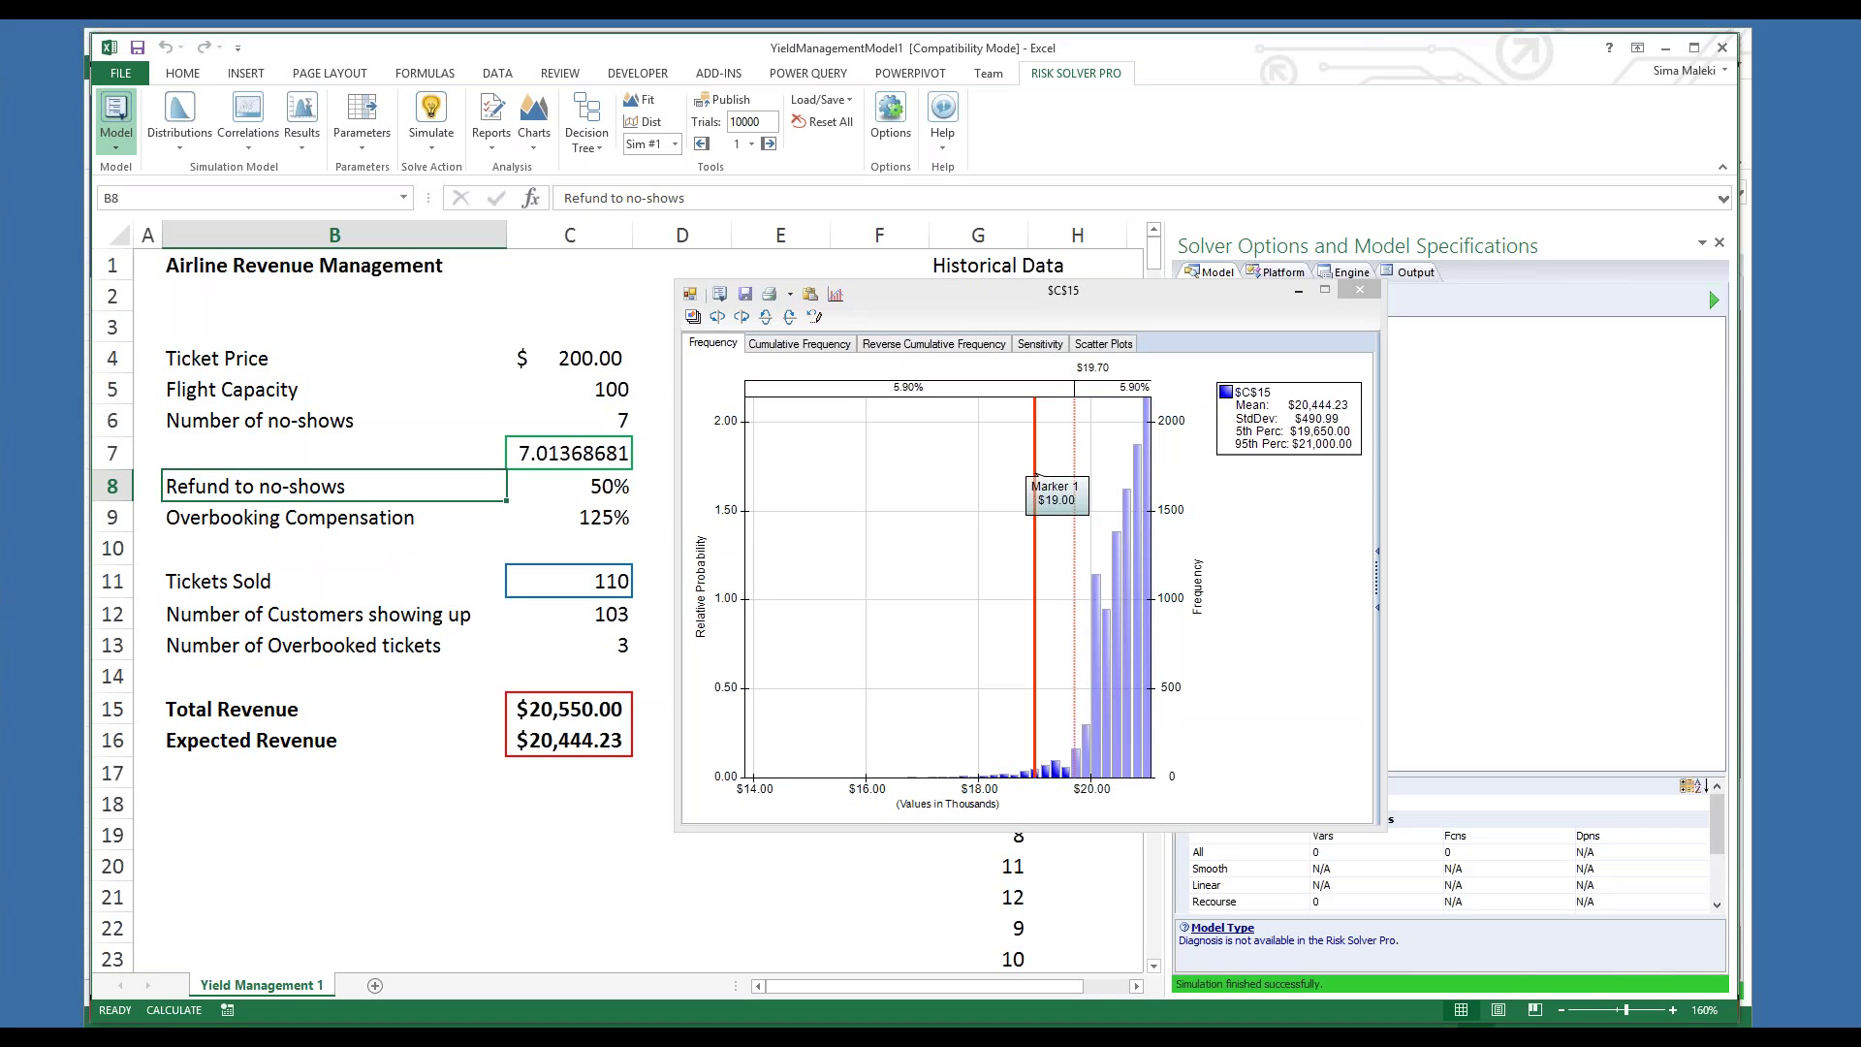
# Set Tickets Sold in C11 to 120 and move the revenue chart's upper bound to about $21.74 thousand
pyautogui.click(555, 580)
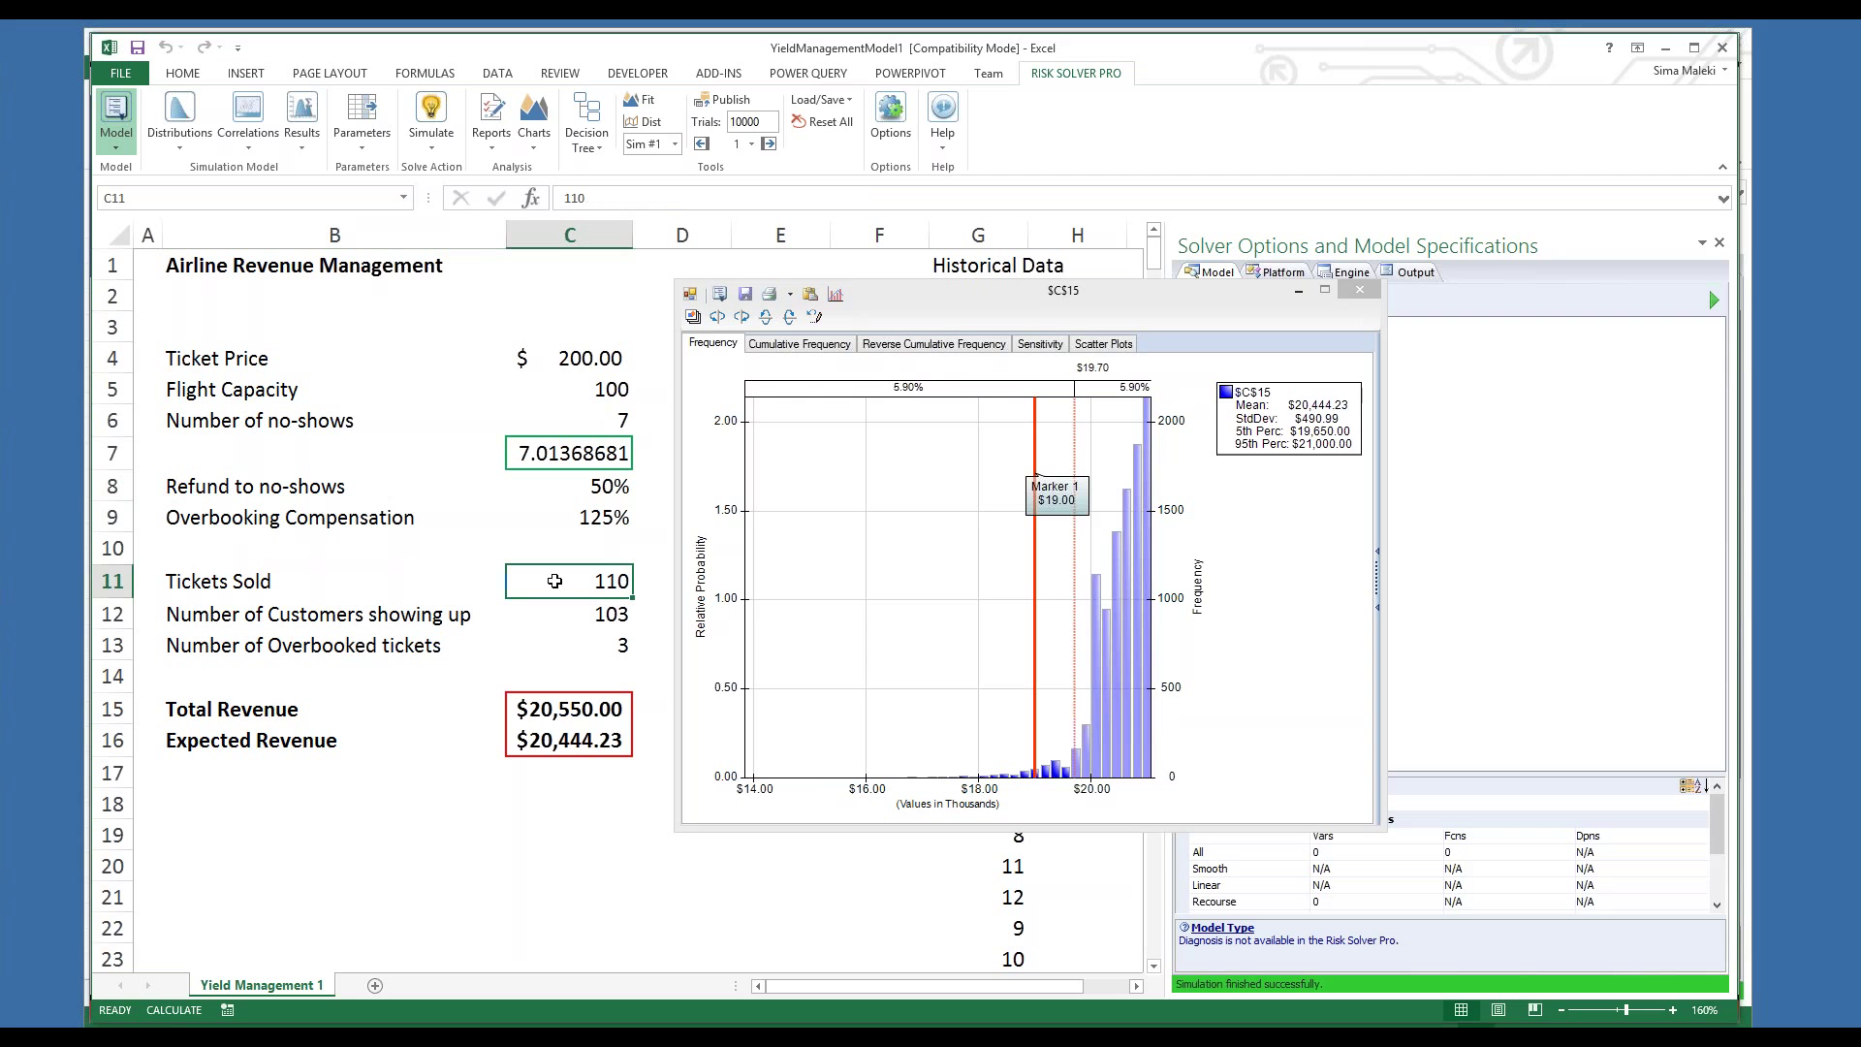
pyautogui.write('120')
pyautogui.press('Return')
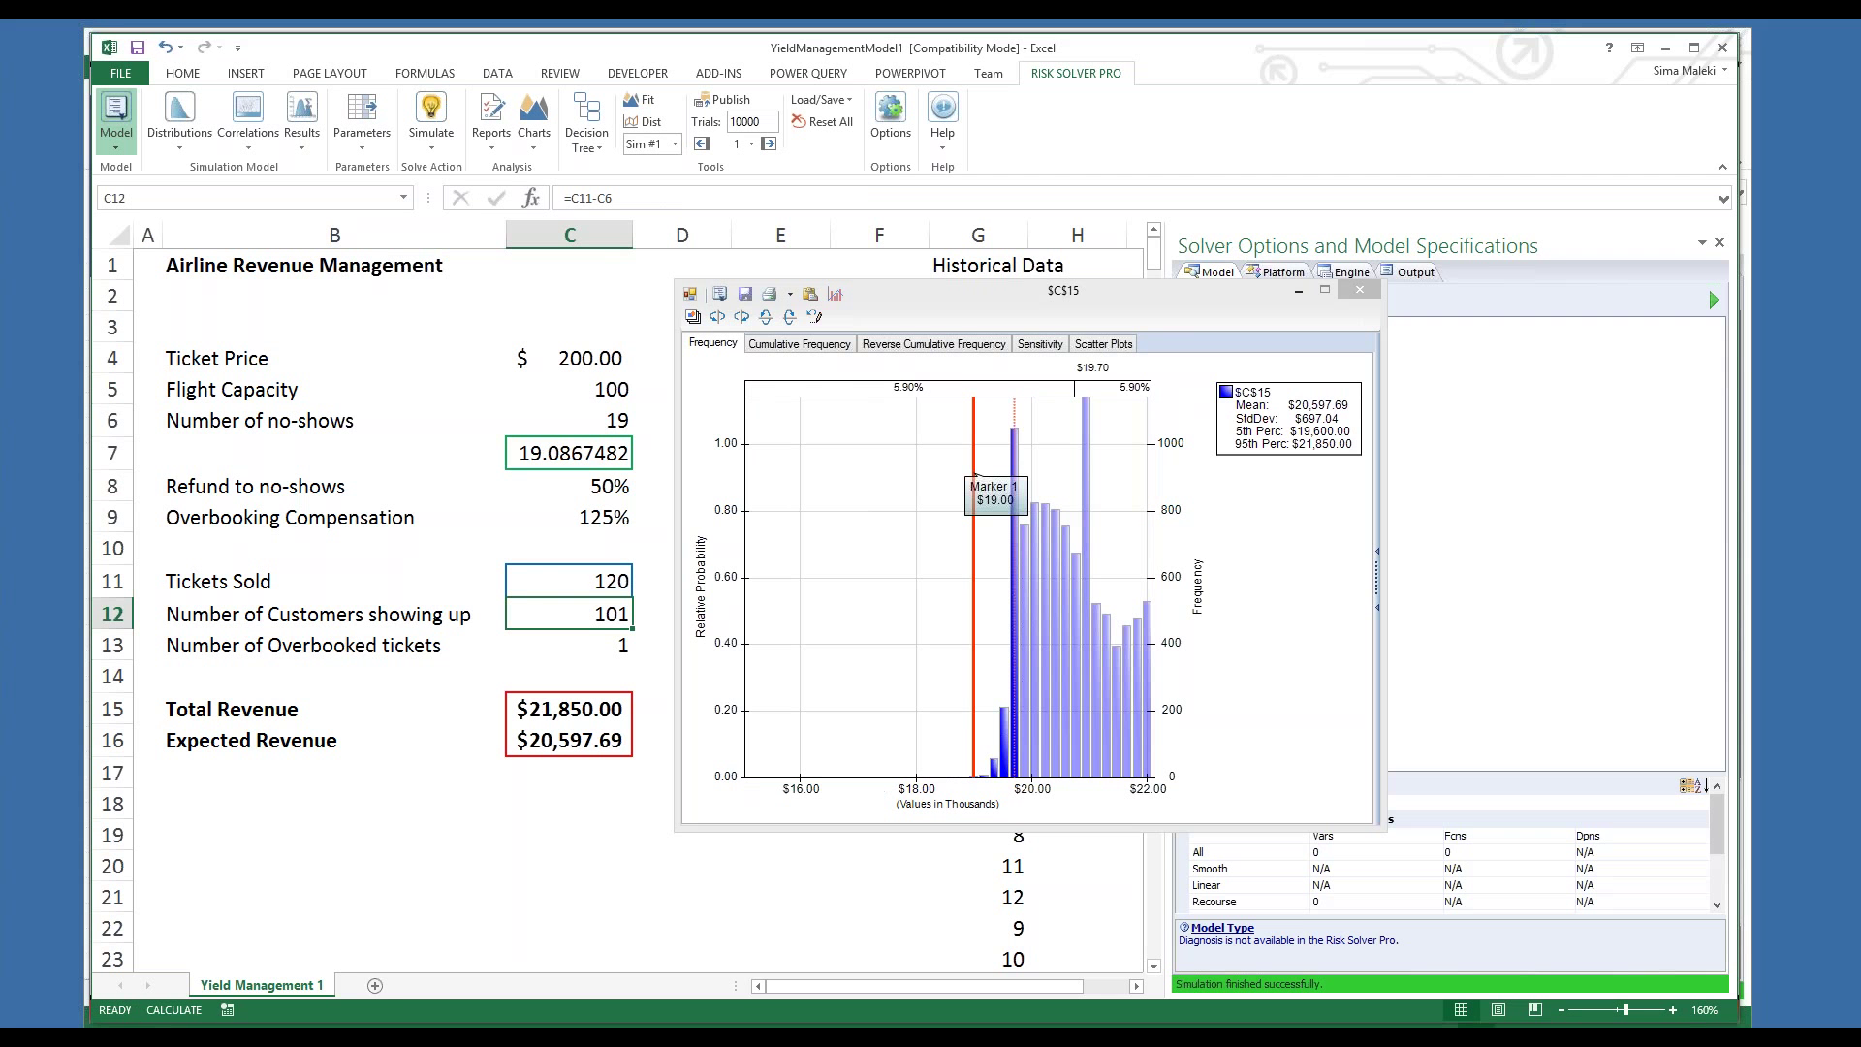
pyautogui.moveTo(1074, 387); pyautogui.dragTo(1133, 387)
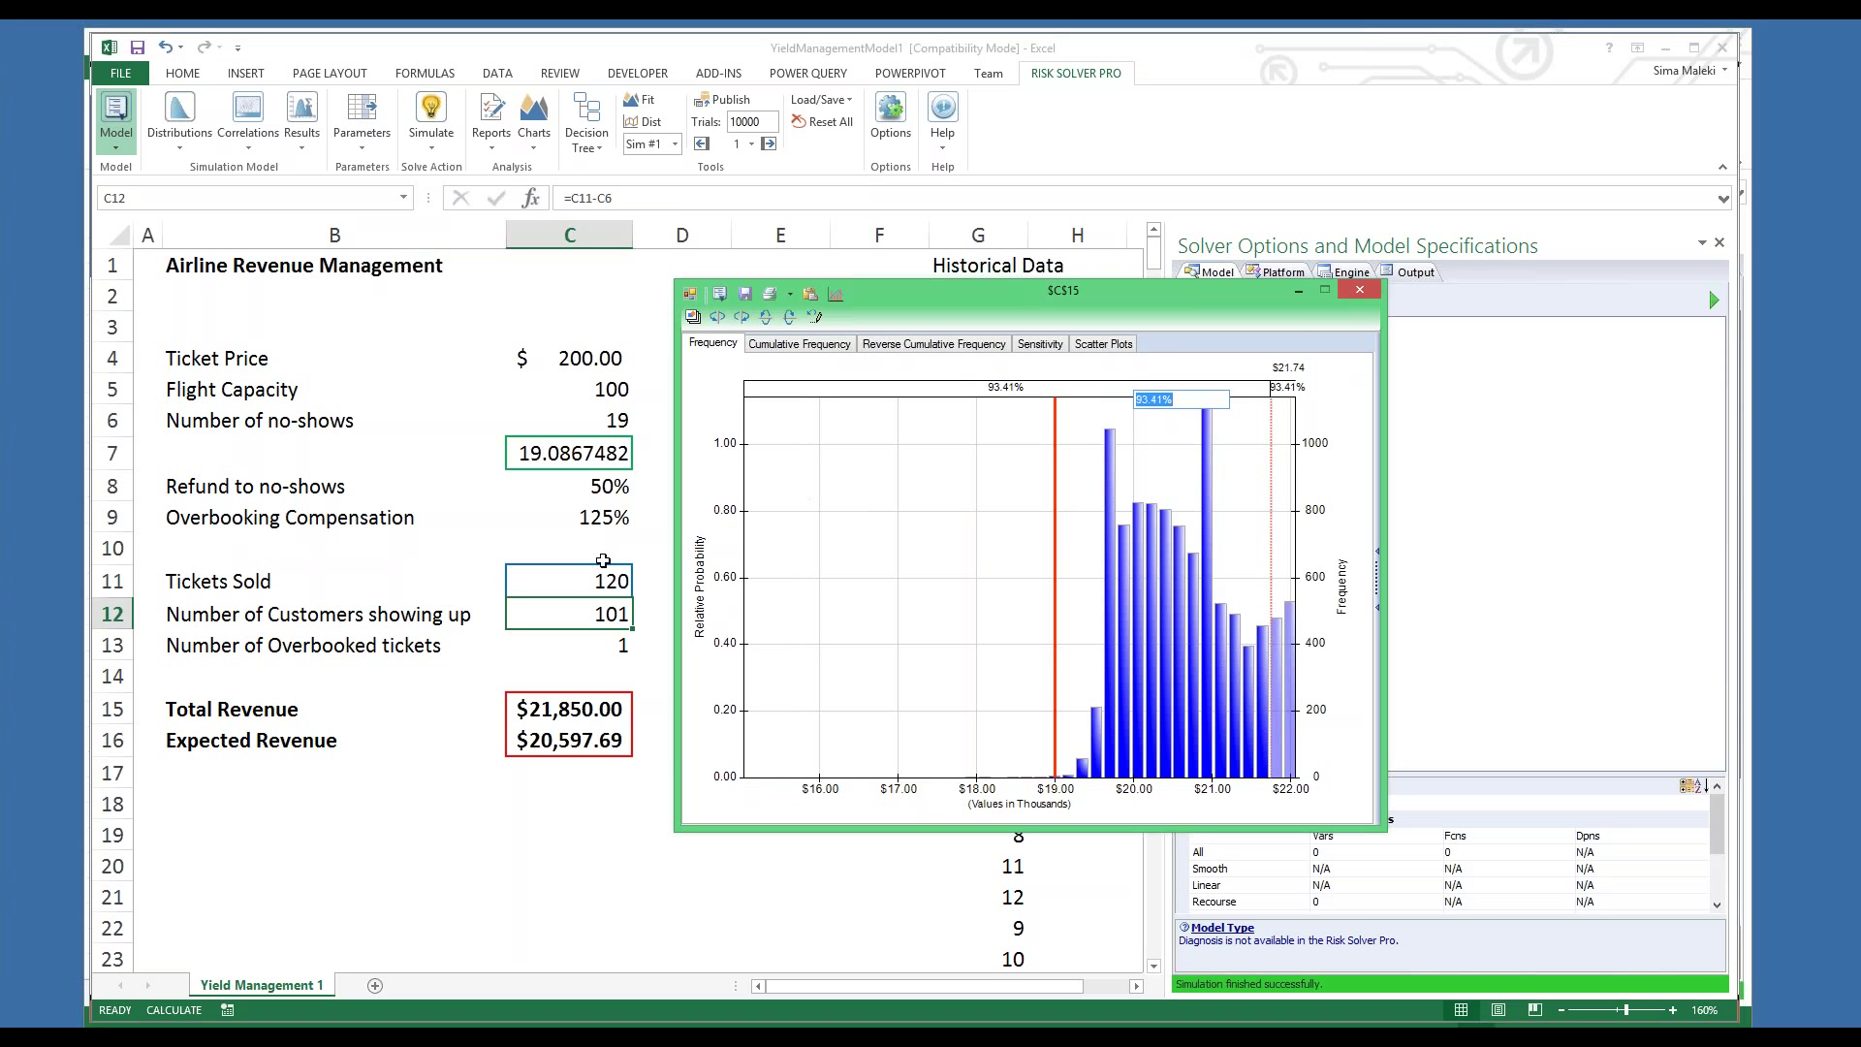
# Try 130 and 140 as Tickets Sold in C11, and close the revenue chart without saving its changes
pyautogui.click(589, 586)
pyautogui.write('130')
pyautogui.press('Return')
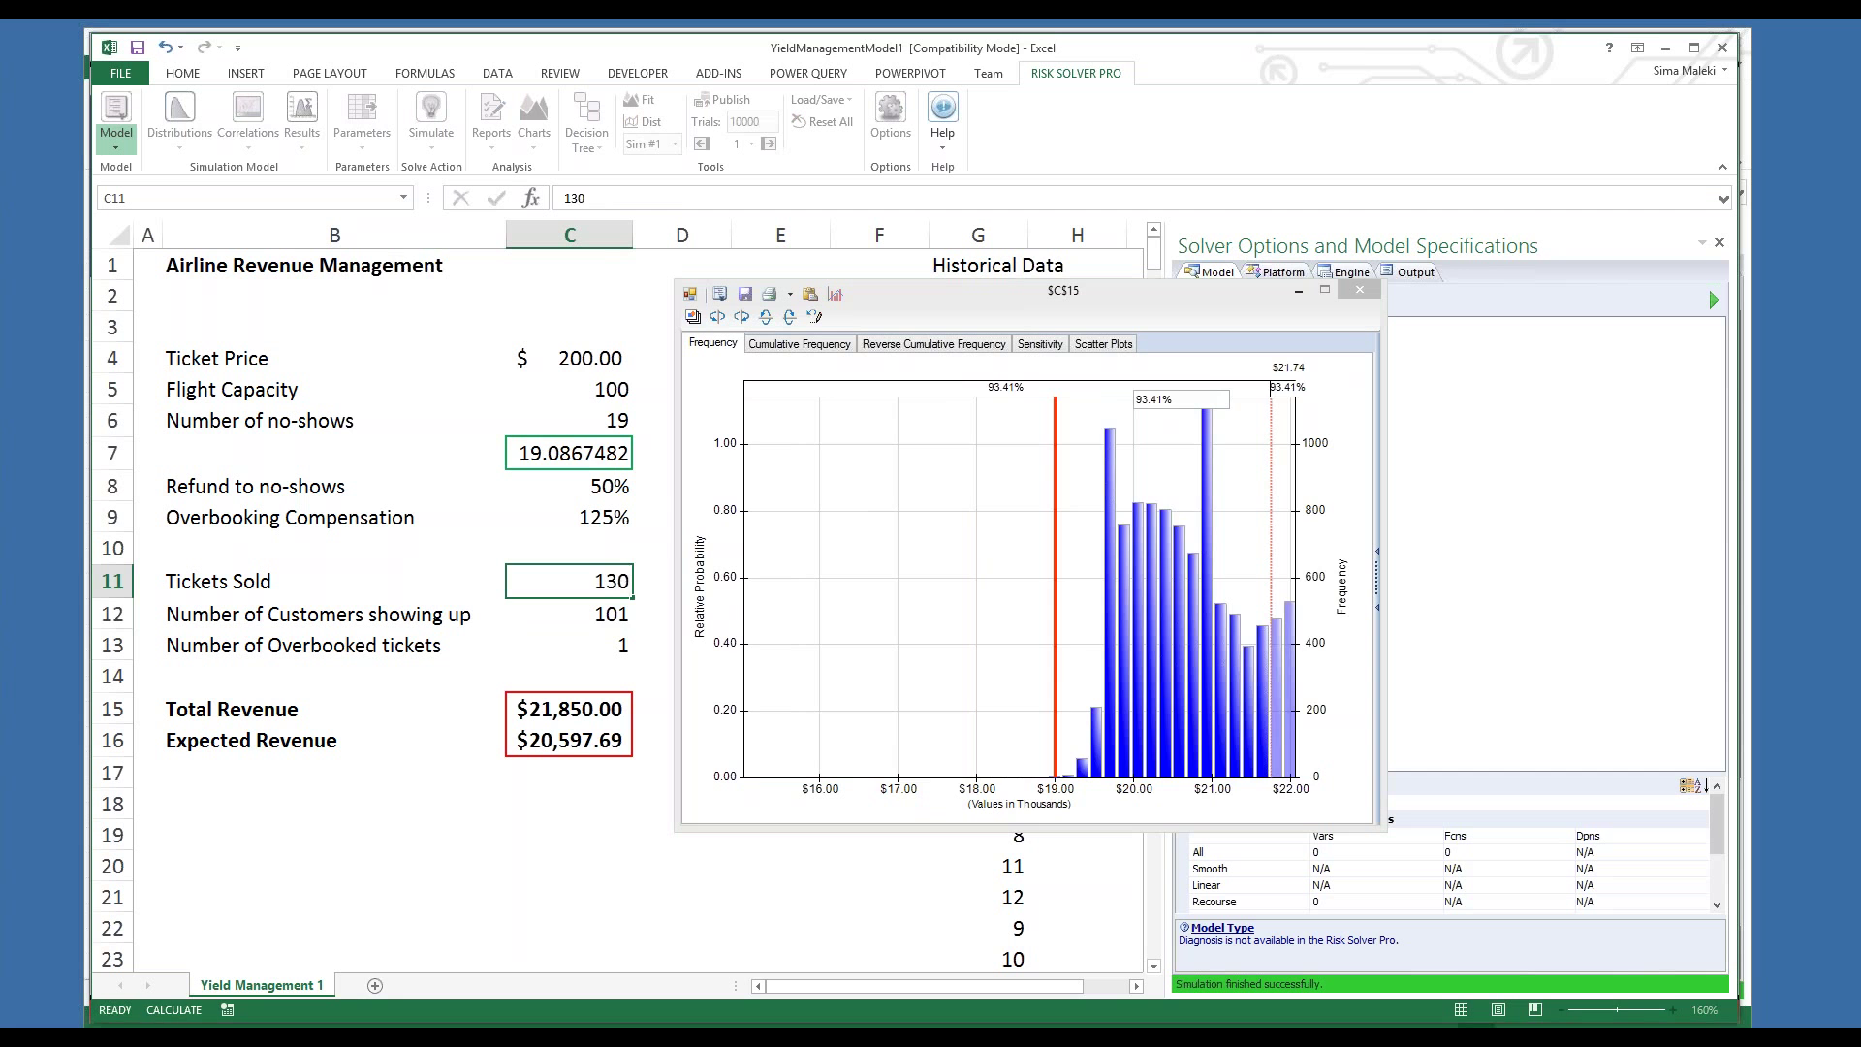
pyautogui.click(589, 580)
pyautogui.write('140')
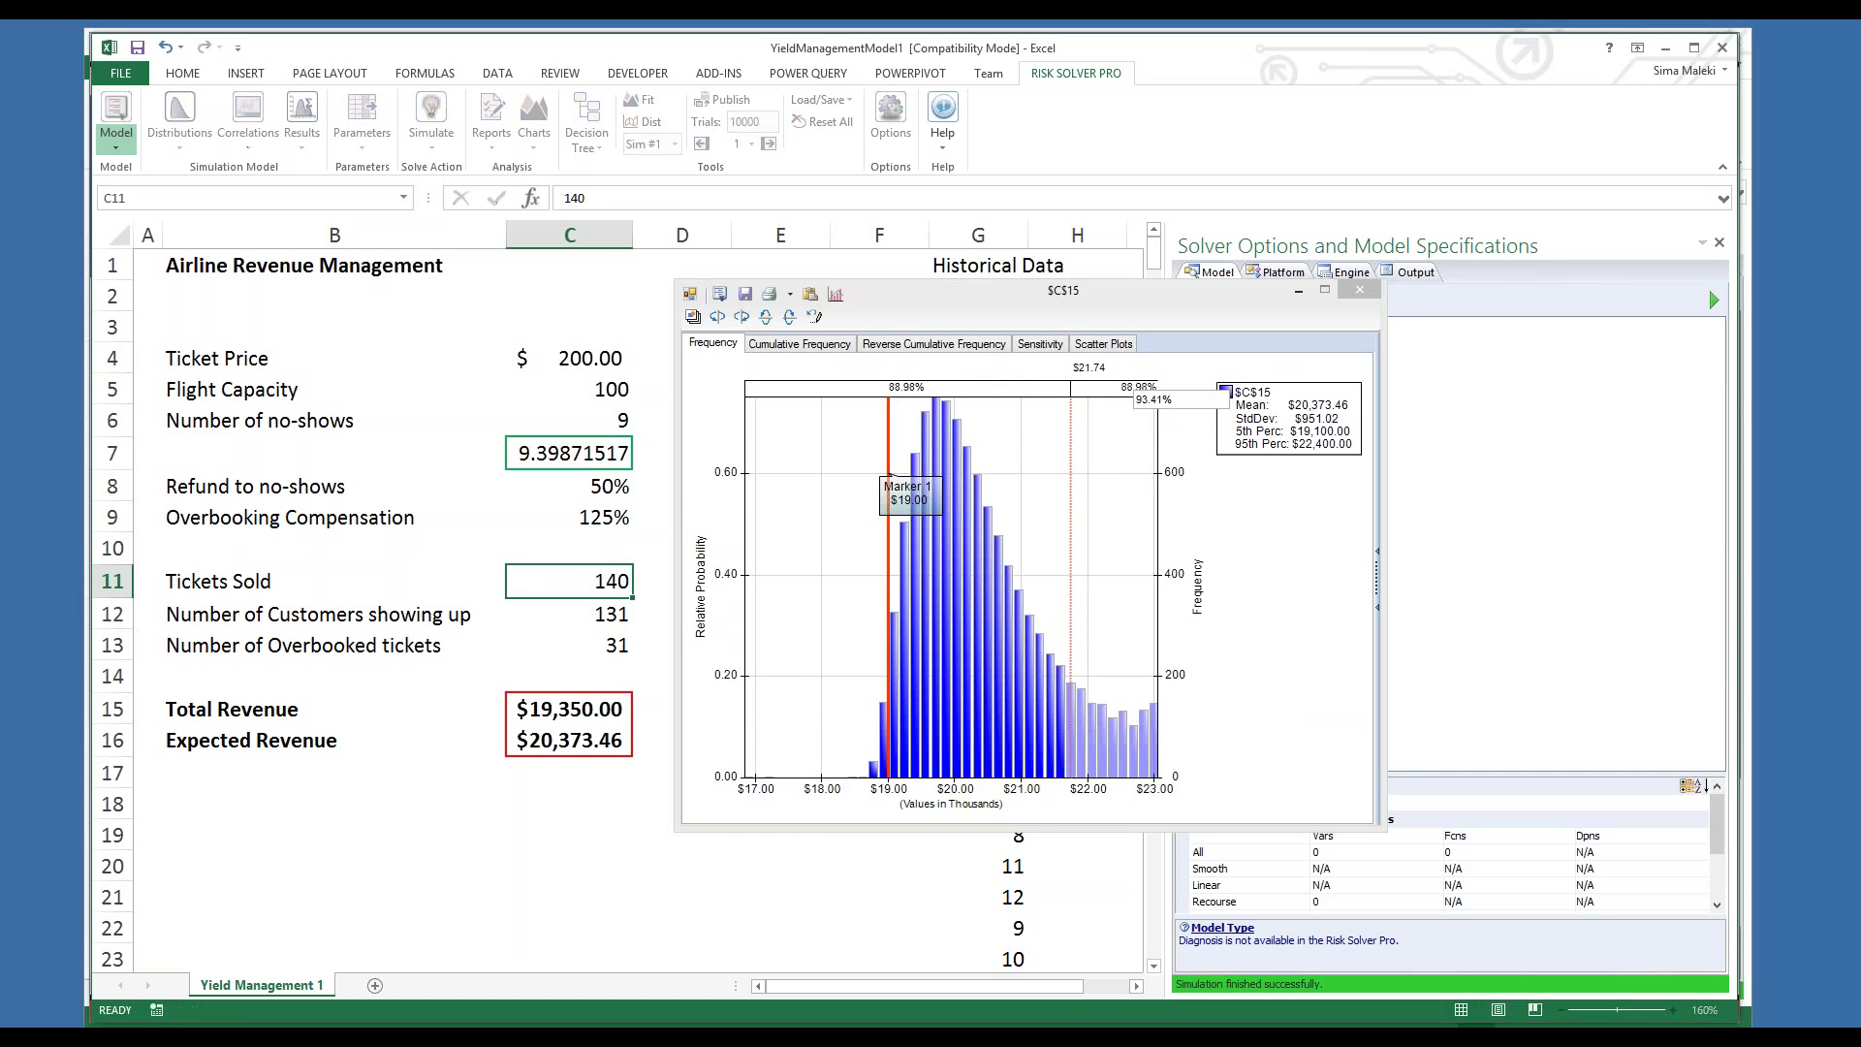
pyautogui.press('Return')
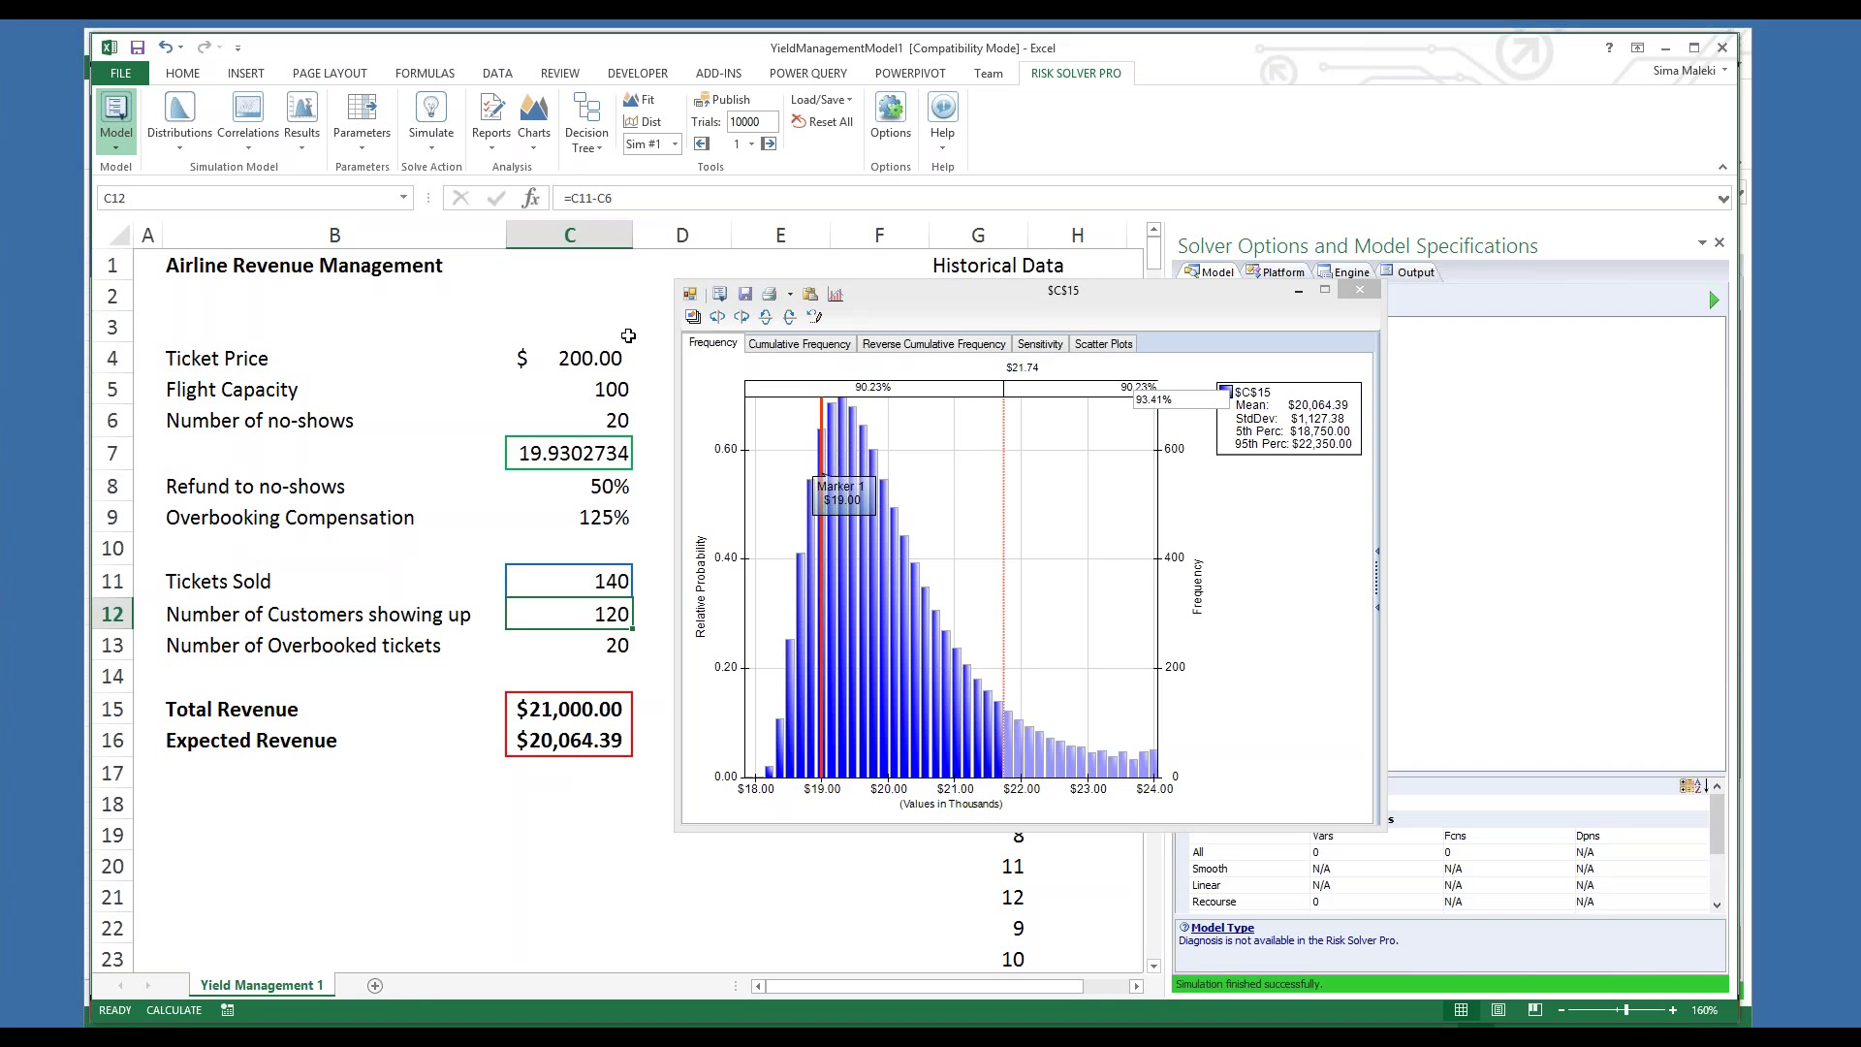
pyautogui.click(1357, 292)
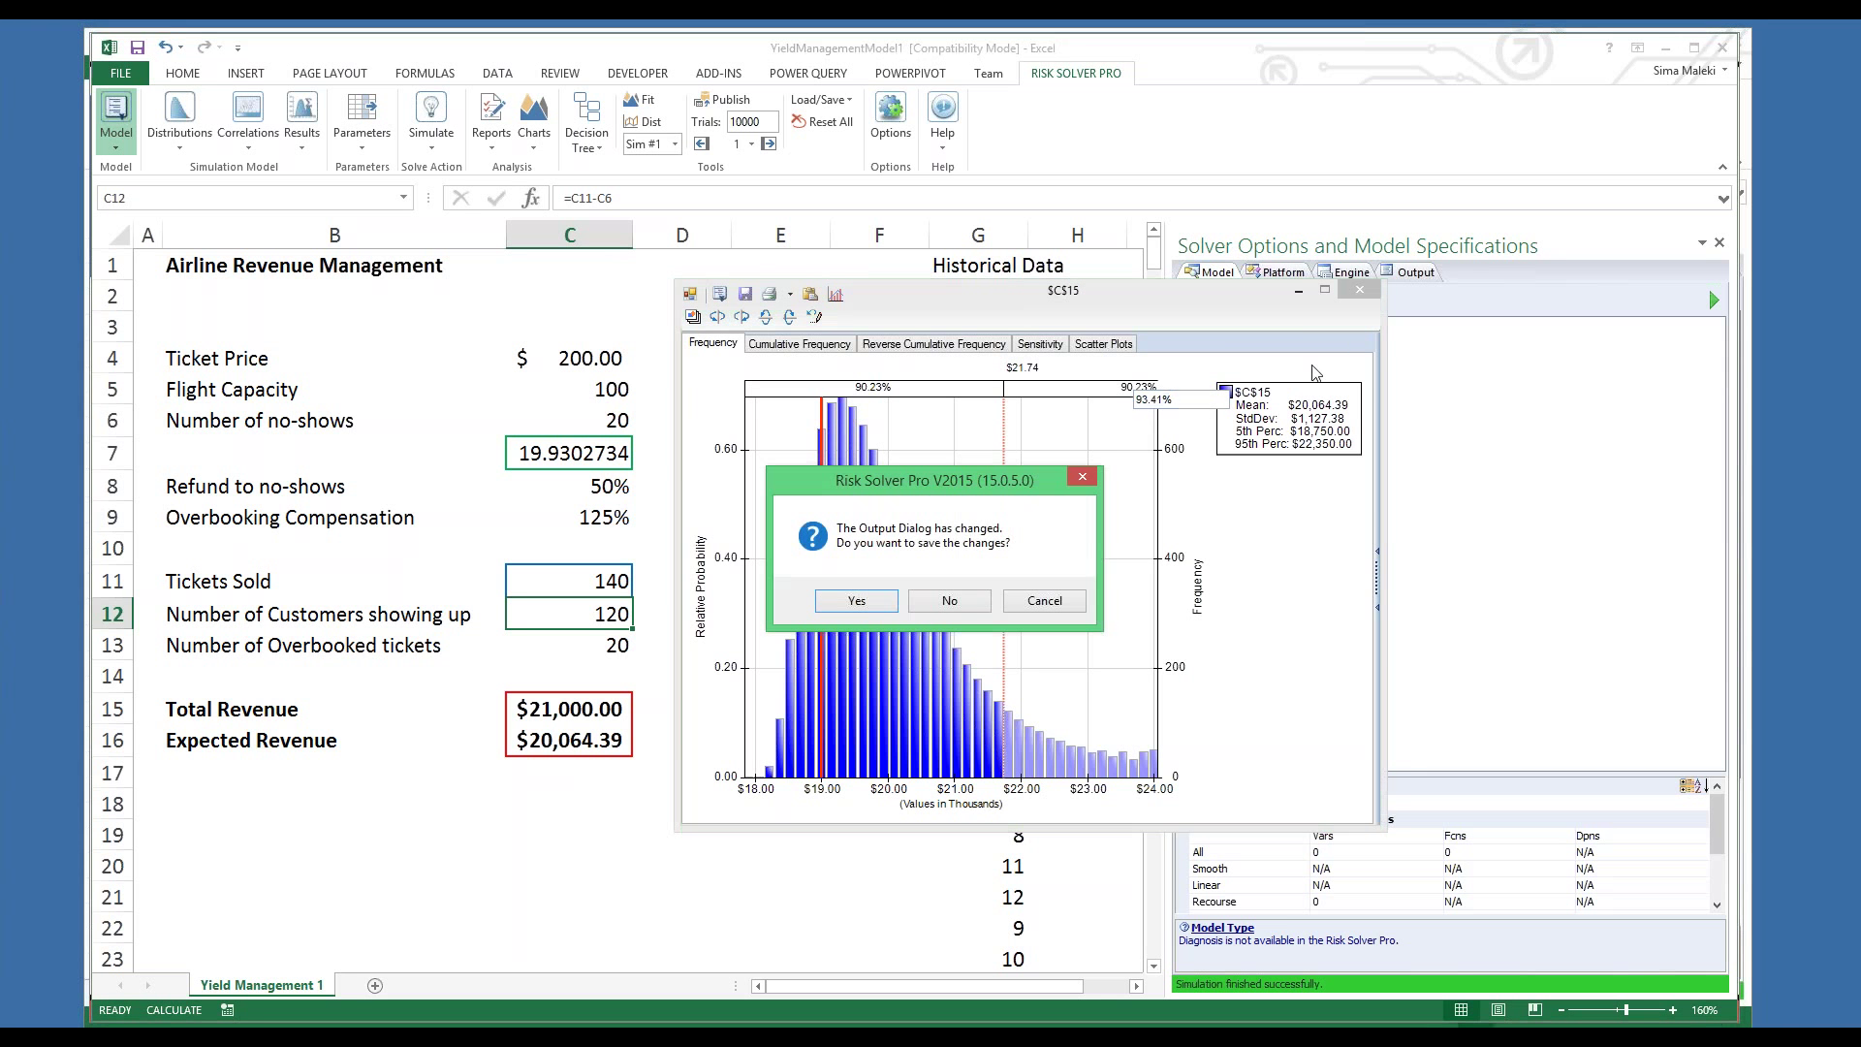
pyautogui.click(924, 602)
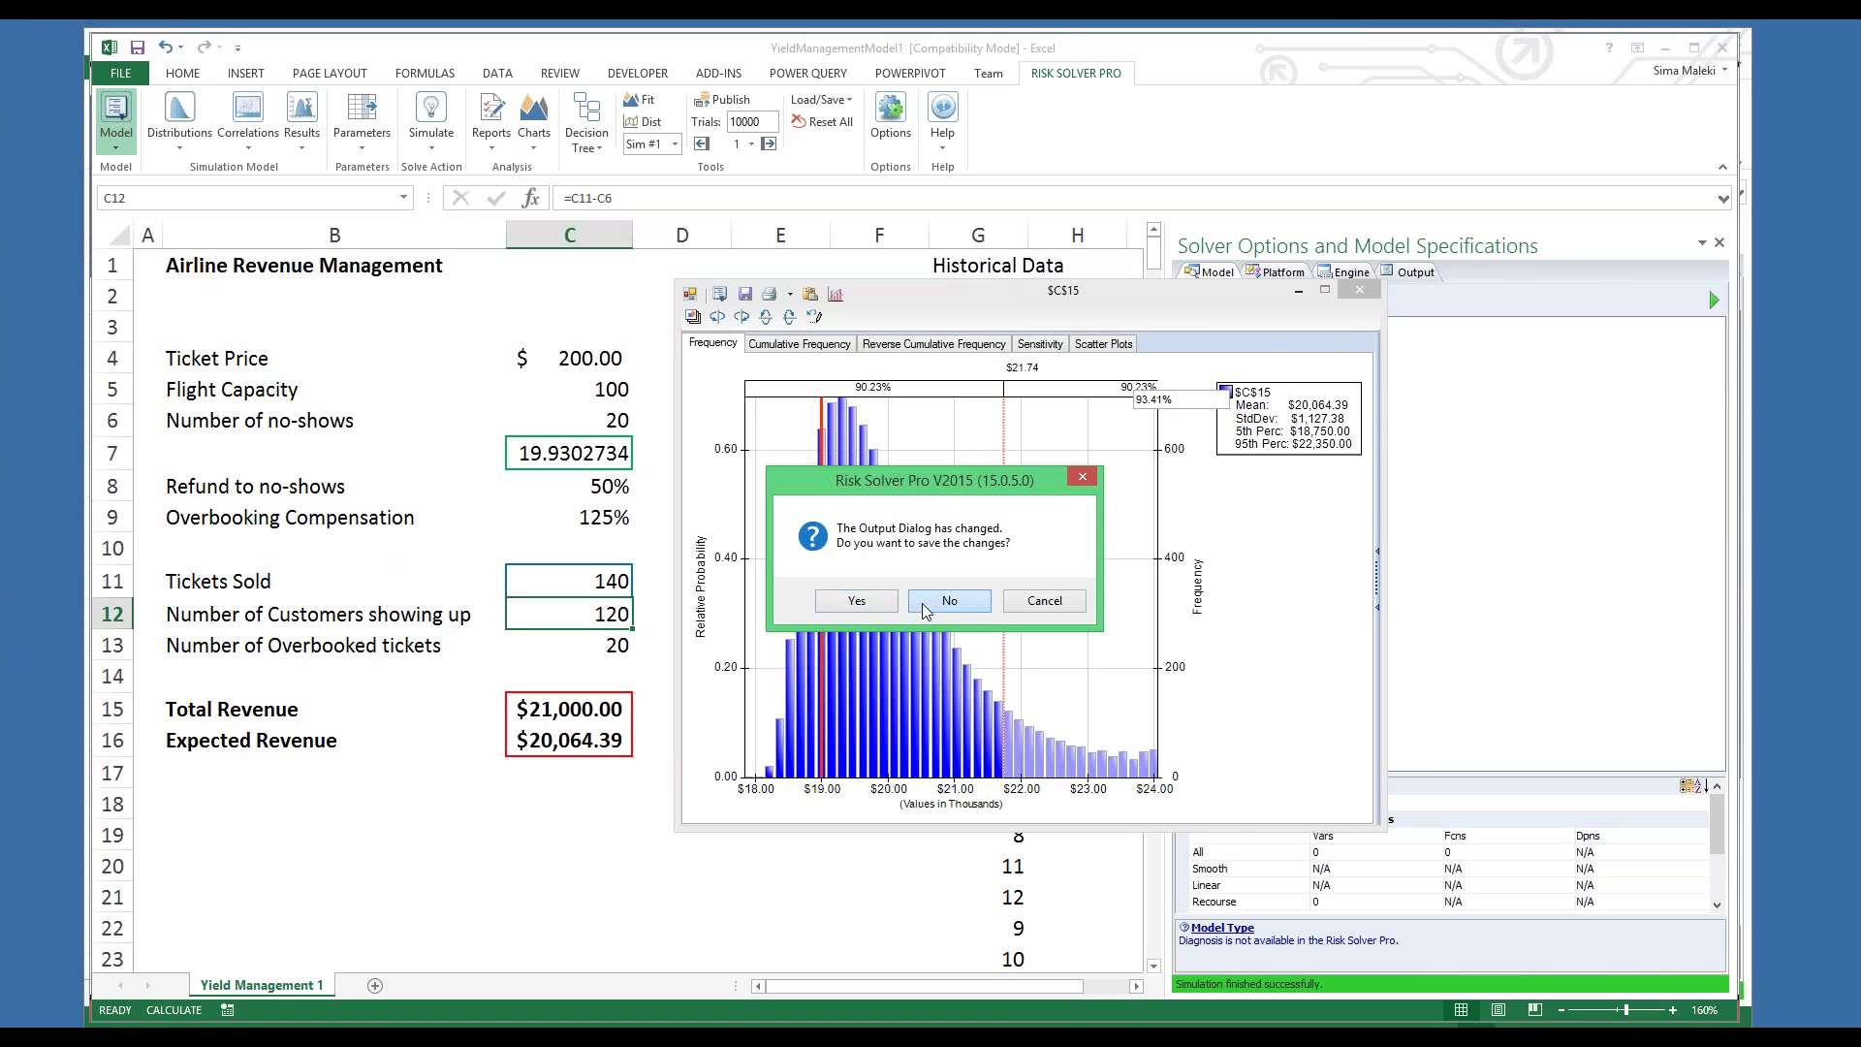
# Define Tickets Sold in C11 as a simulation parameter ranging from 100 to 150, and review its settings in the model
pyautogui.click(606, 583)
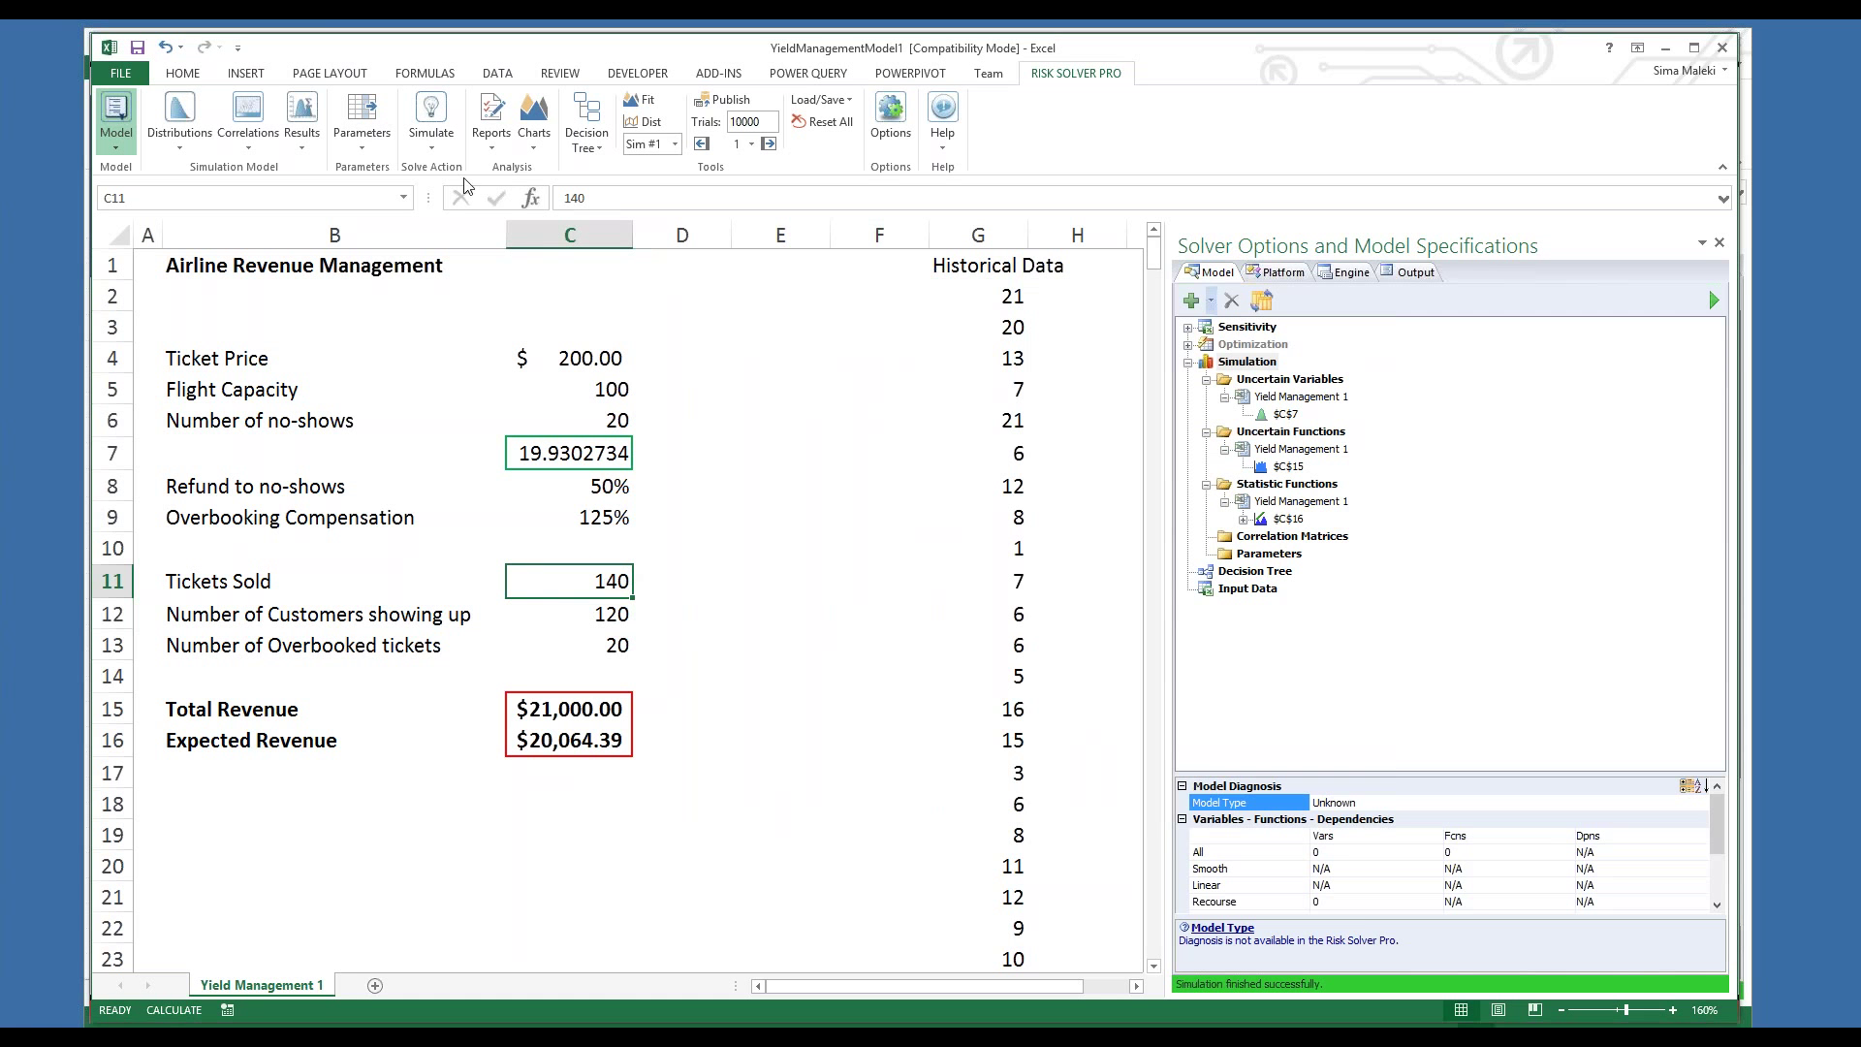
pyautogui.click(377, 154)
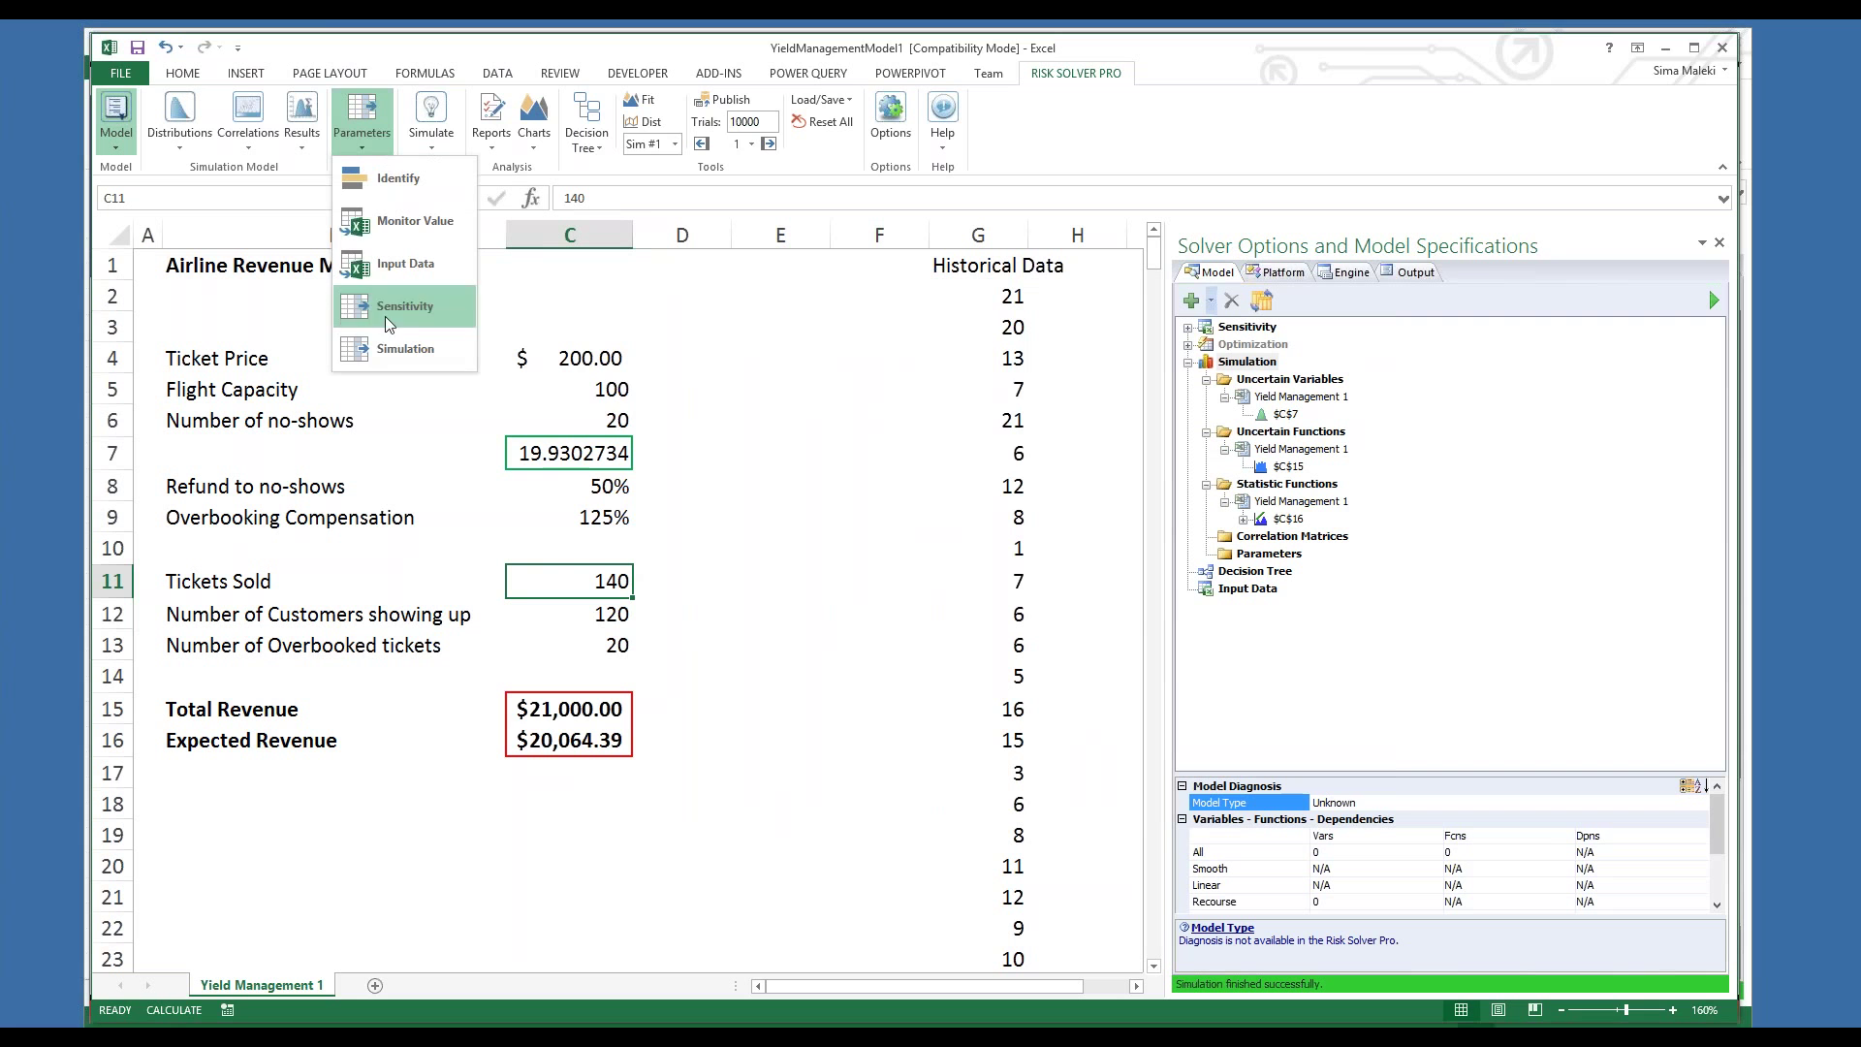
pyautogui.click(391, 358)
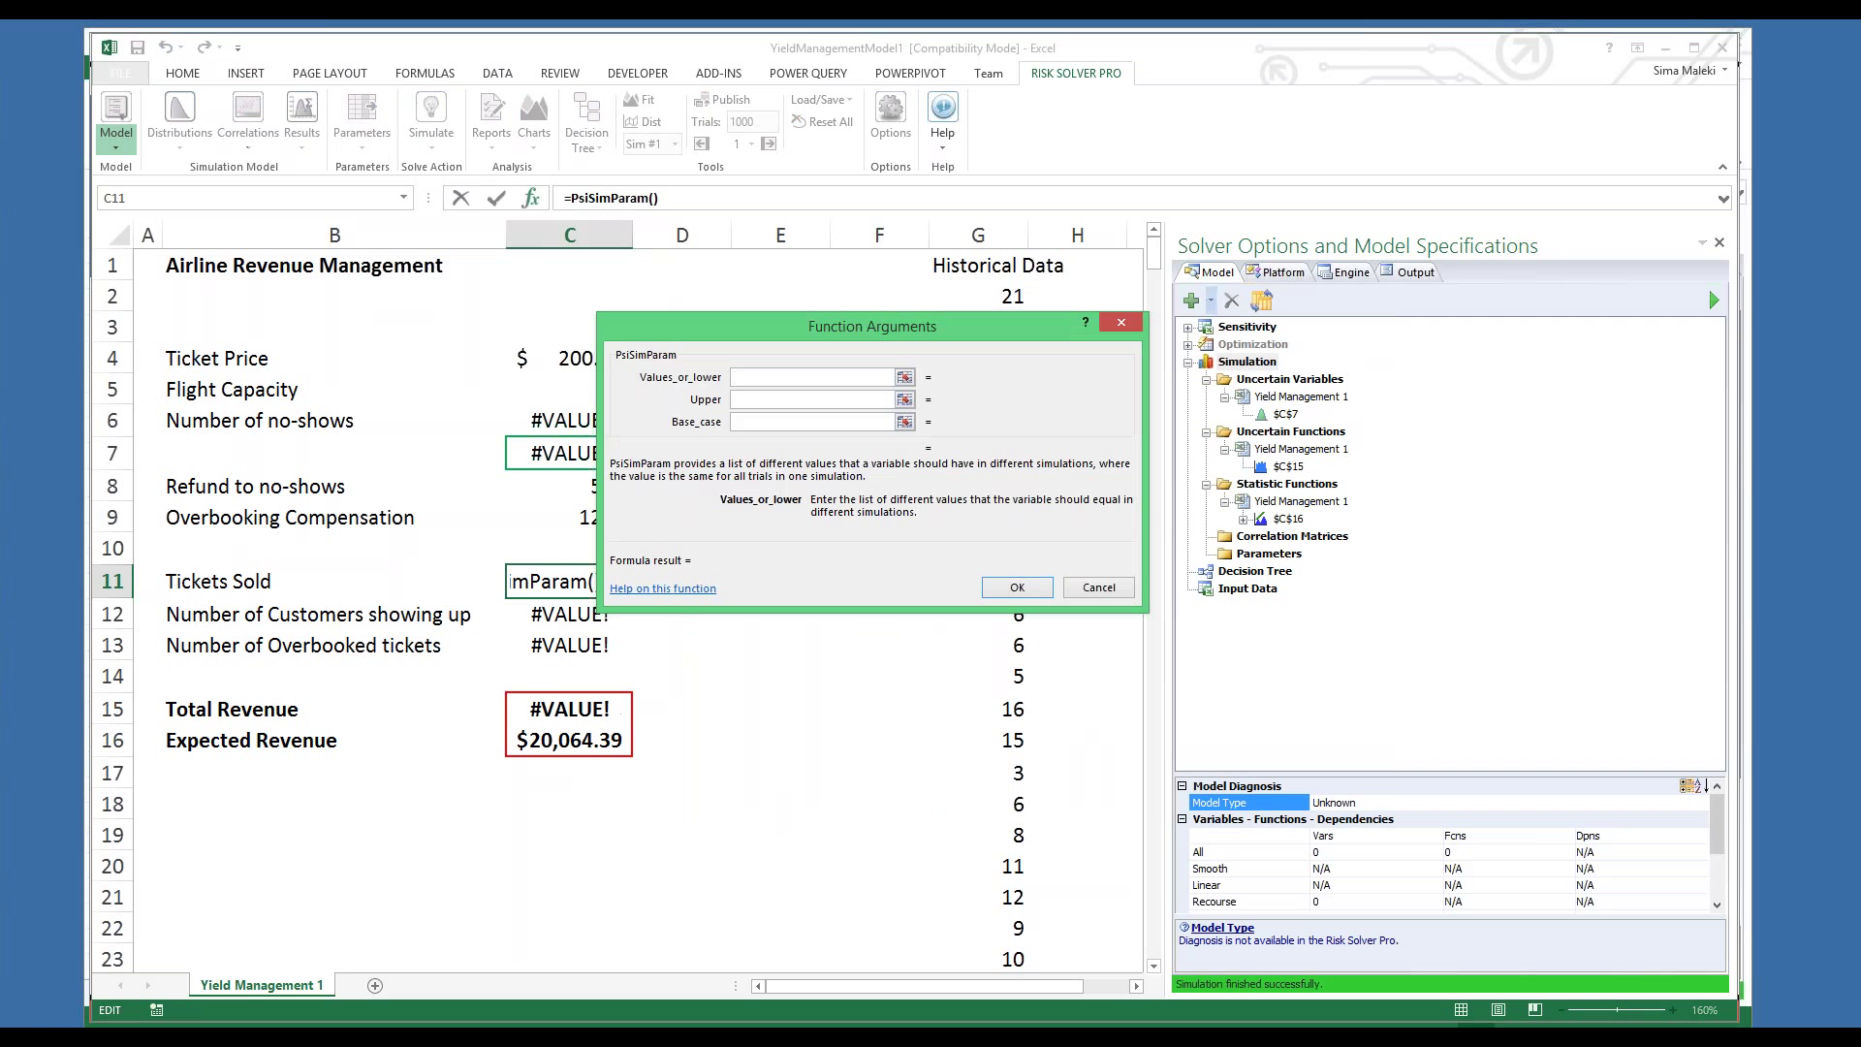
pyautogui.write('100')
pyautogui.click(761, 399)
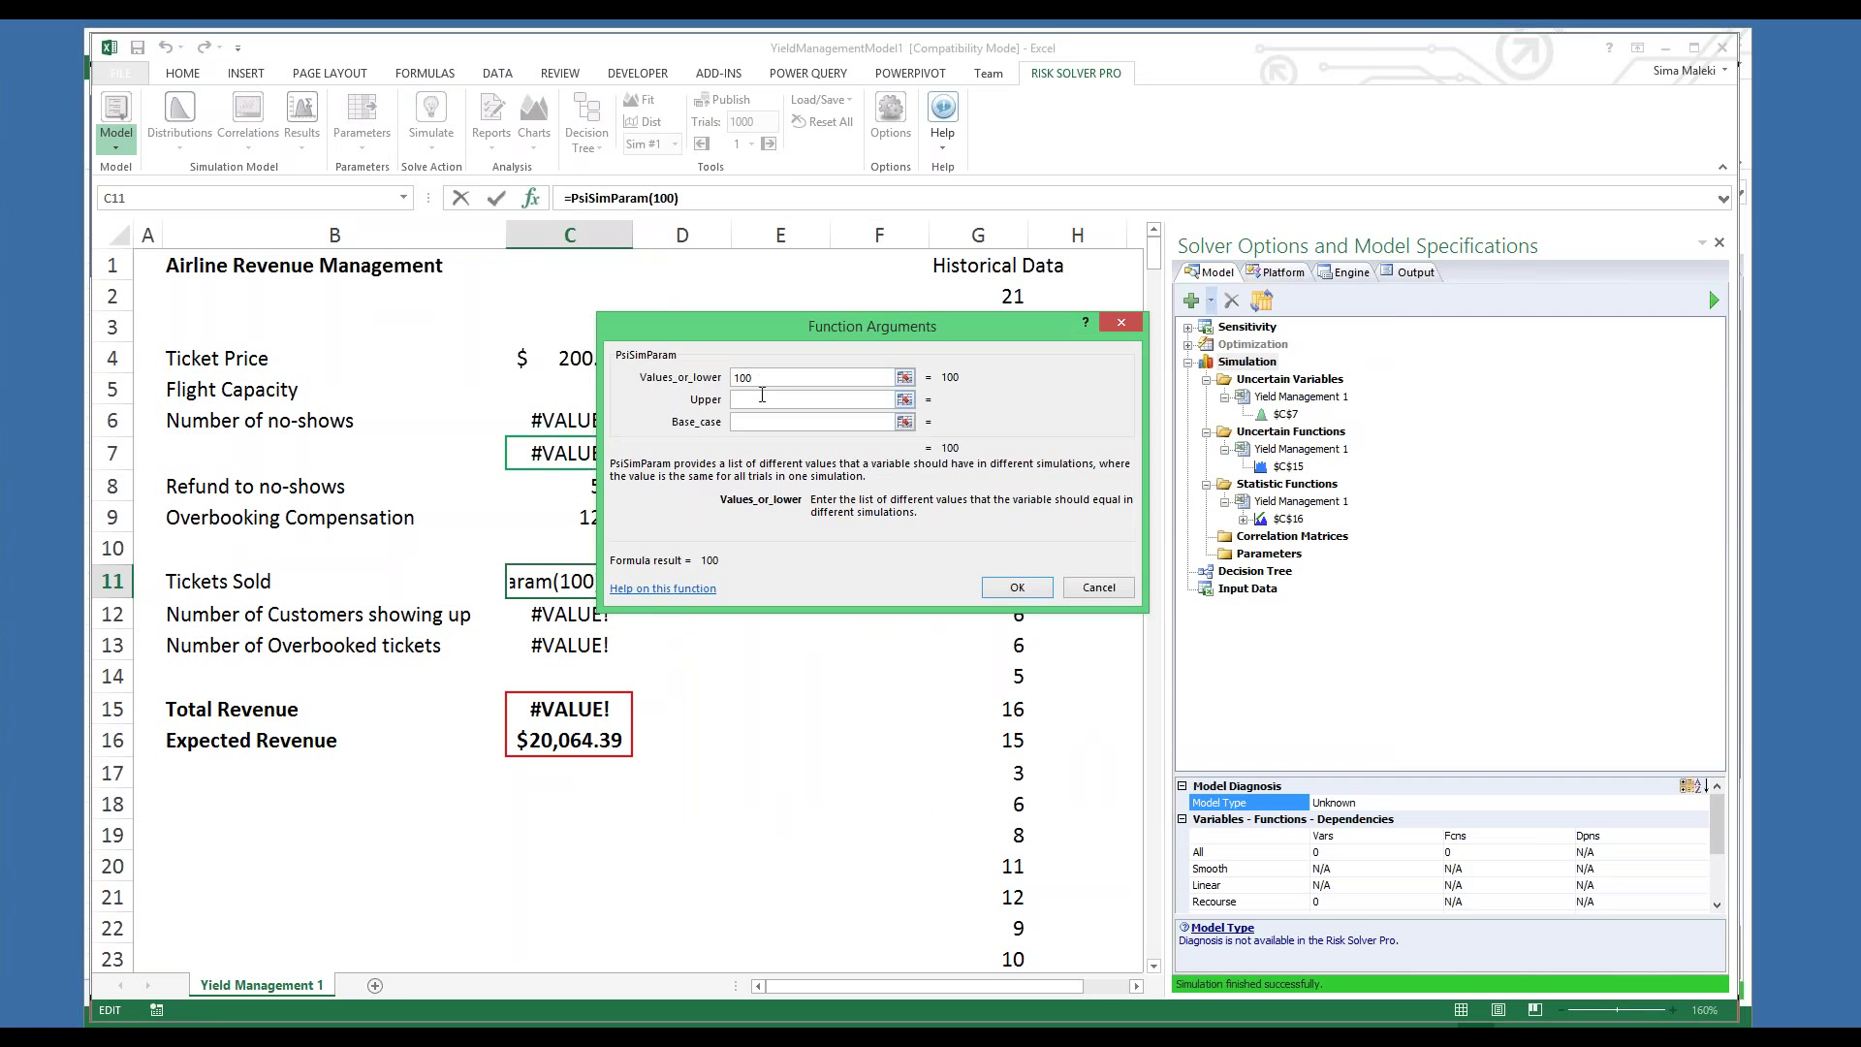
pyautogui.write('150')
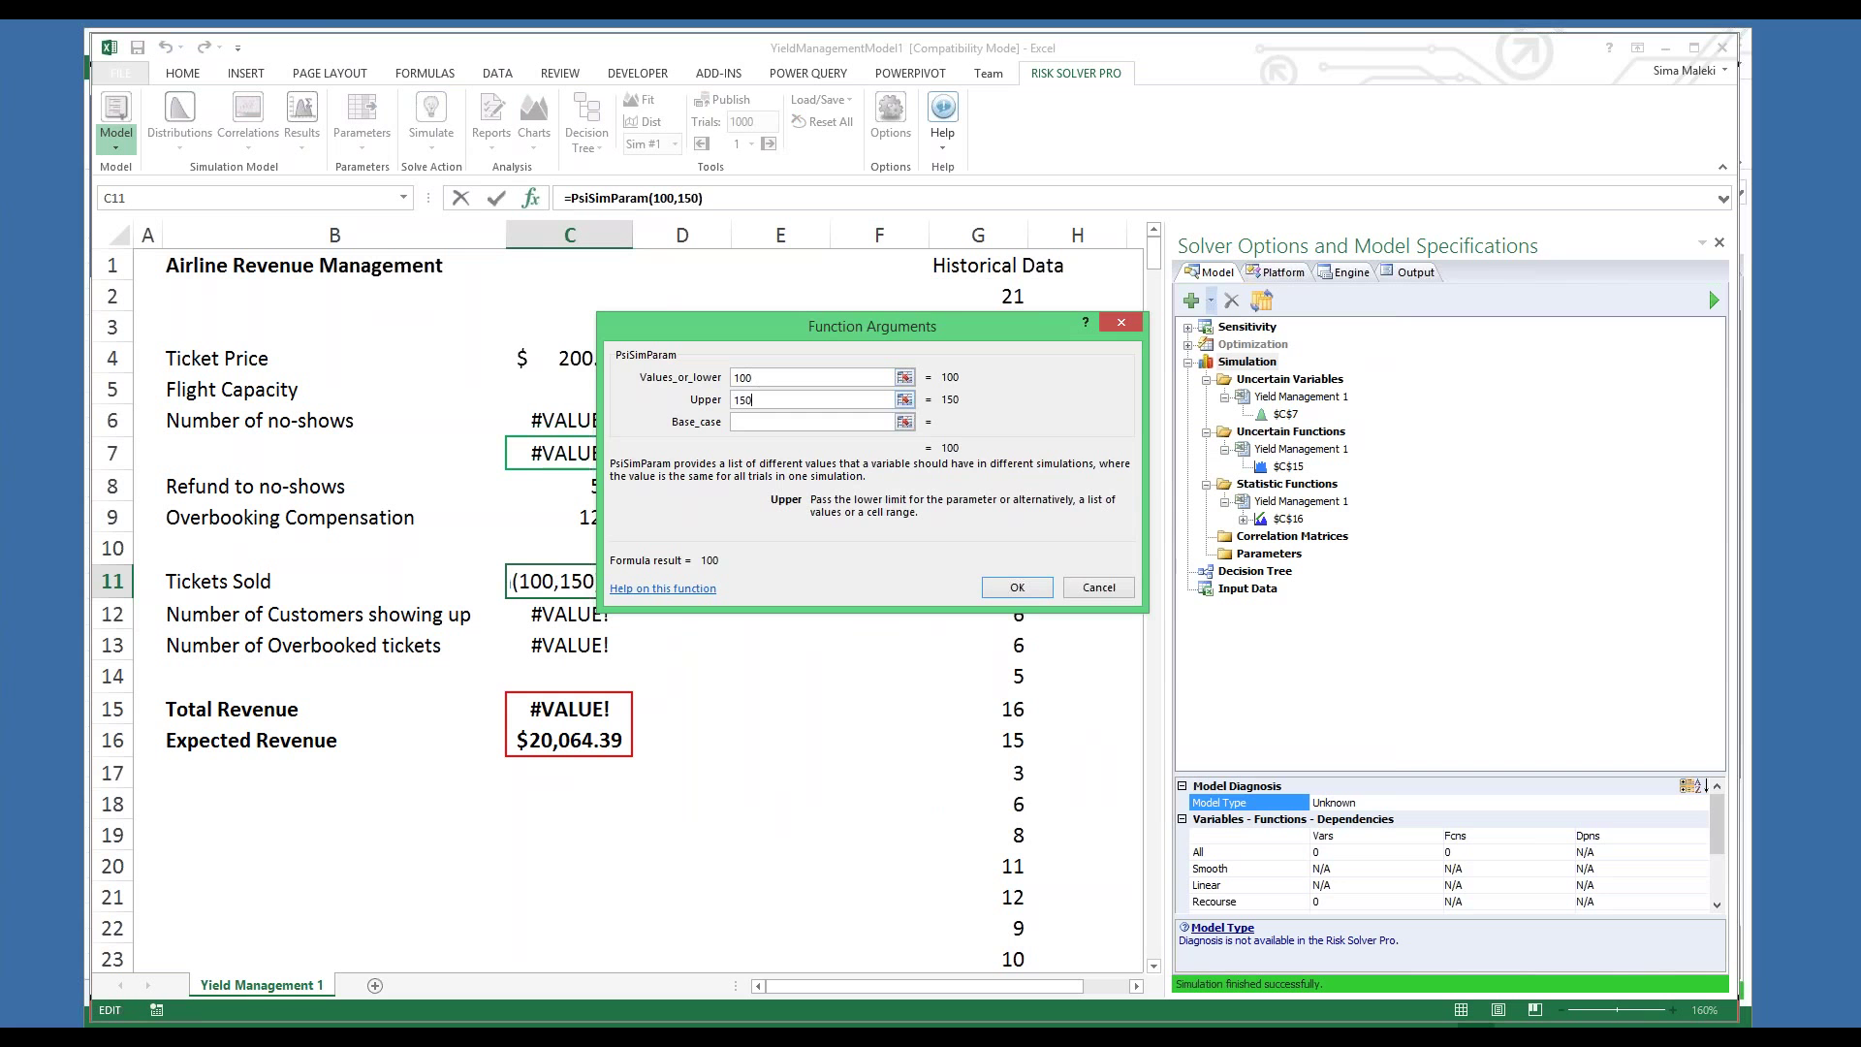
pyautogui.click(1012, 588)
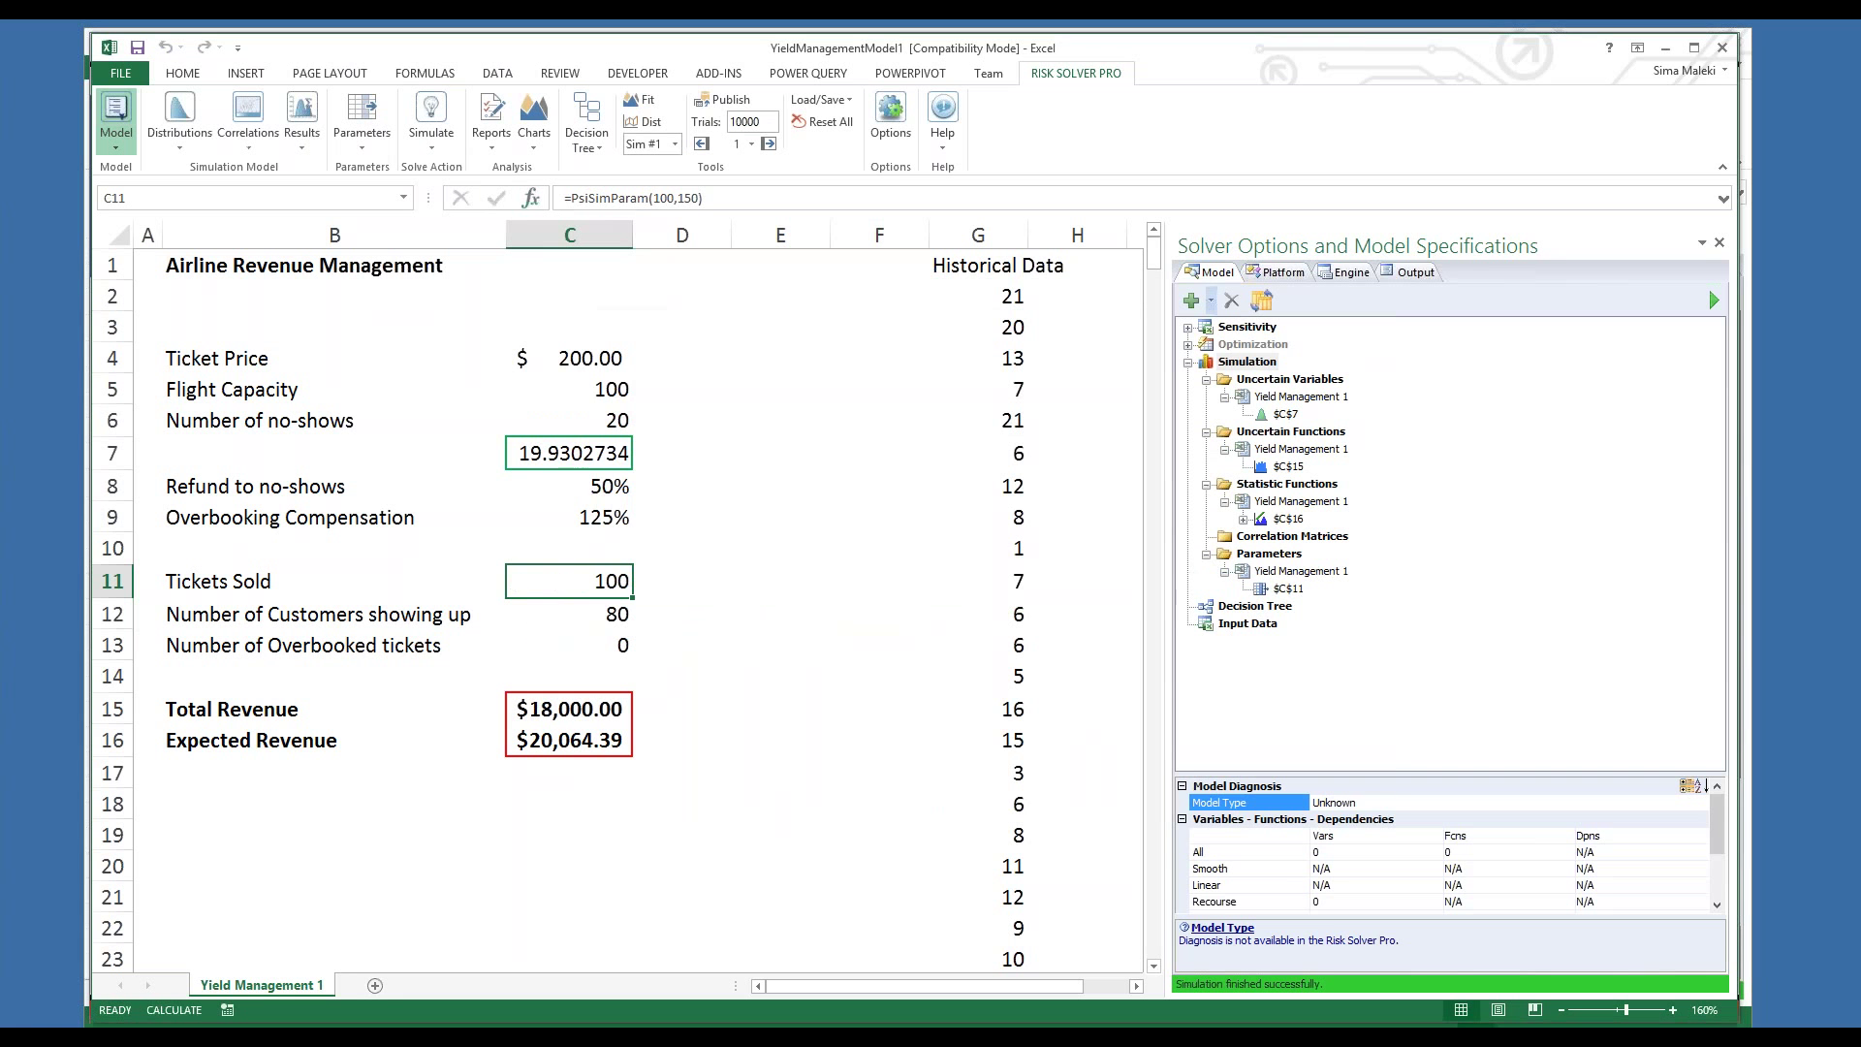
pyautogui.click(1292, 590)
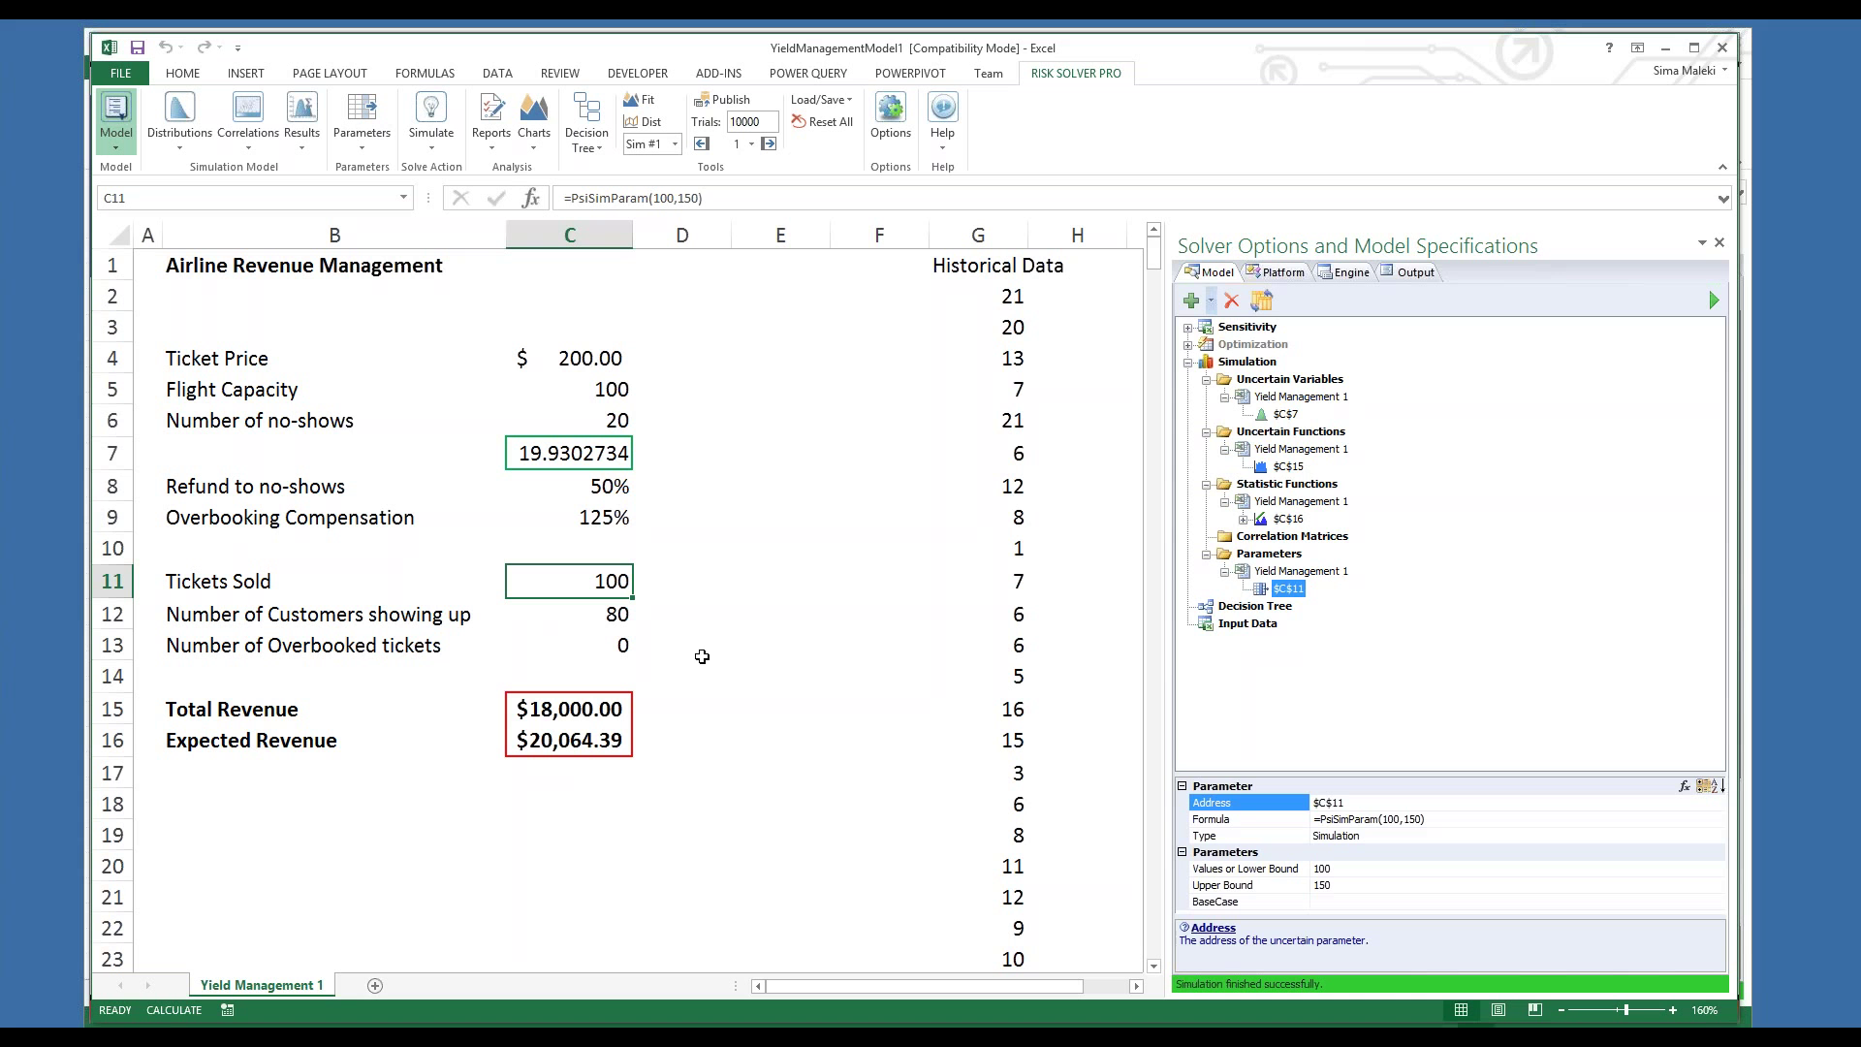
# Set the number of simulations to run to 51 and return to the model outline
pyautogui.click(1299, 277)
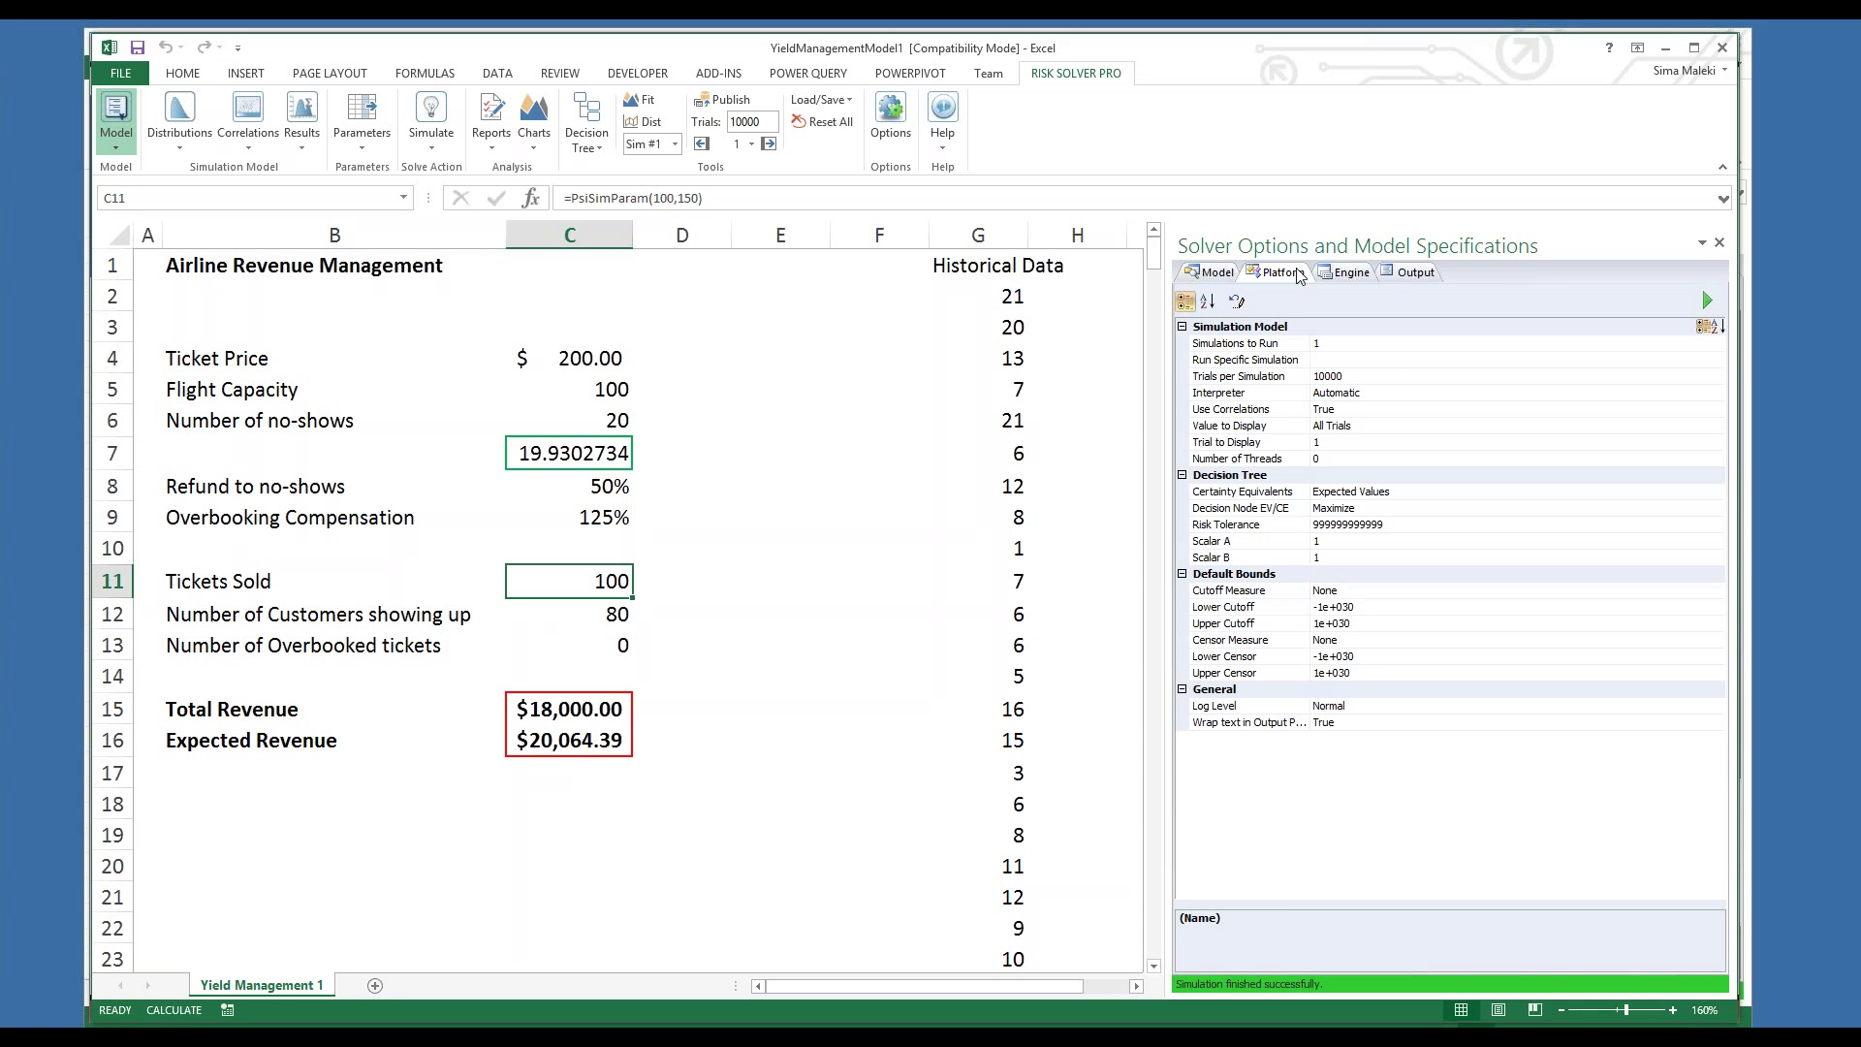
pyautogui.click(1334, 345)
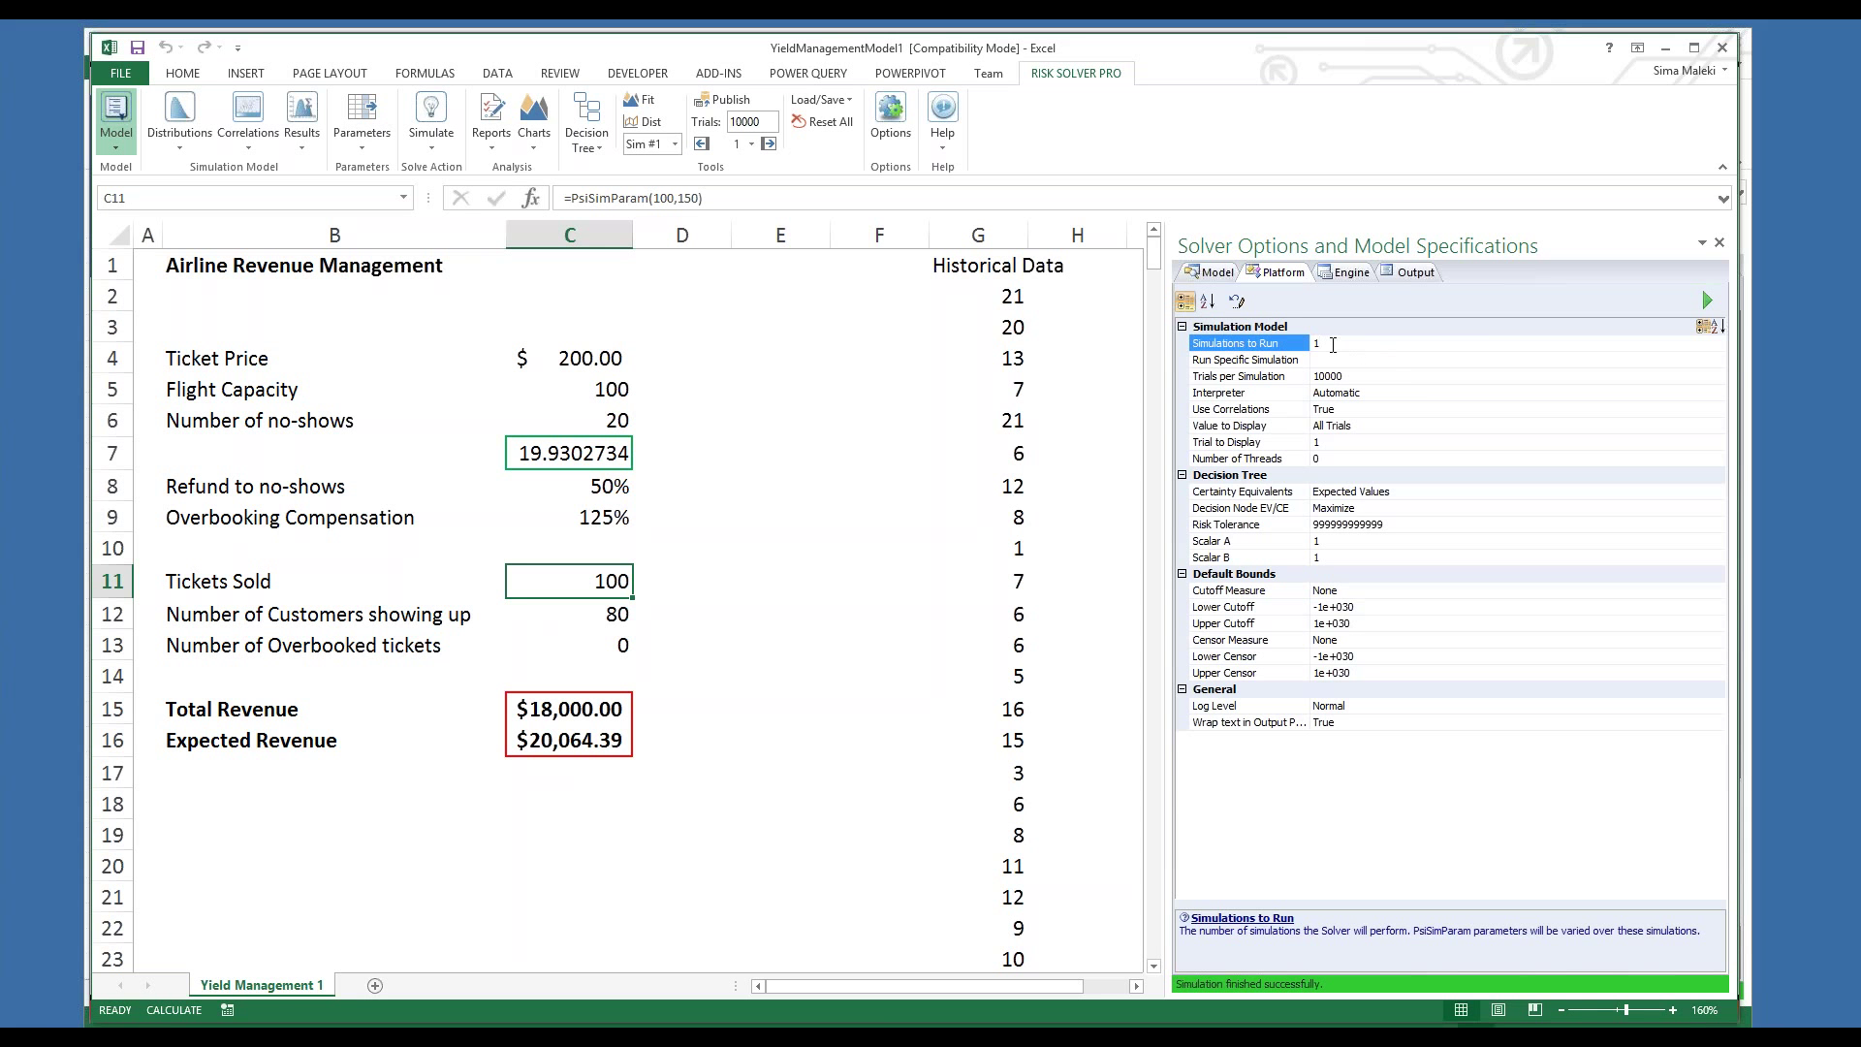
pyautogui.write('51')
pyautogui.click(1213, 273)
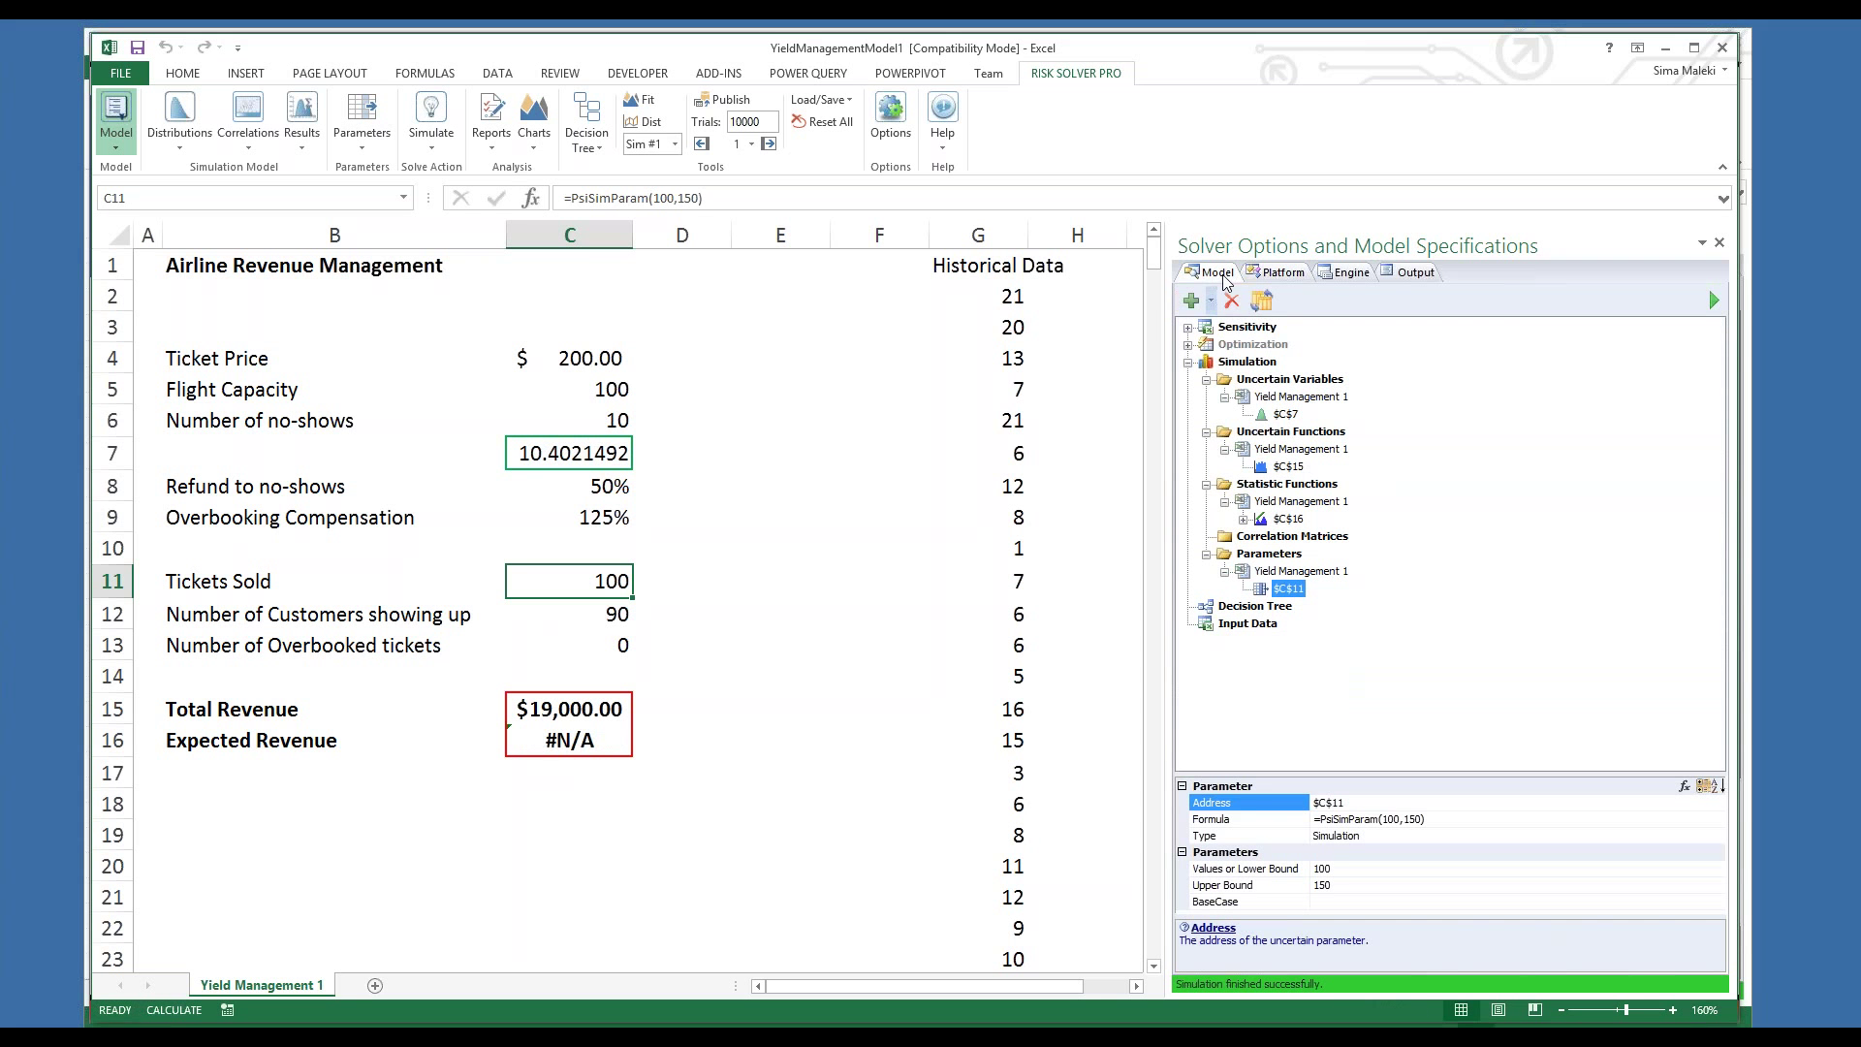
# Run the parameterized simulation once for the airline revenue model
pyautogui.click(934, 423)
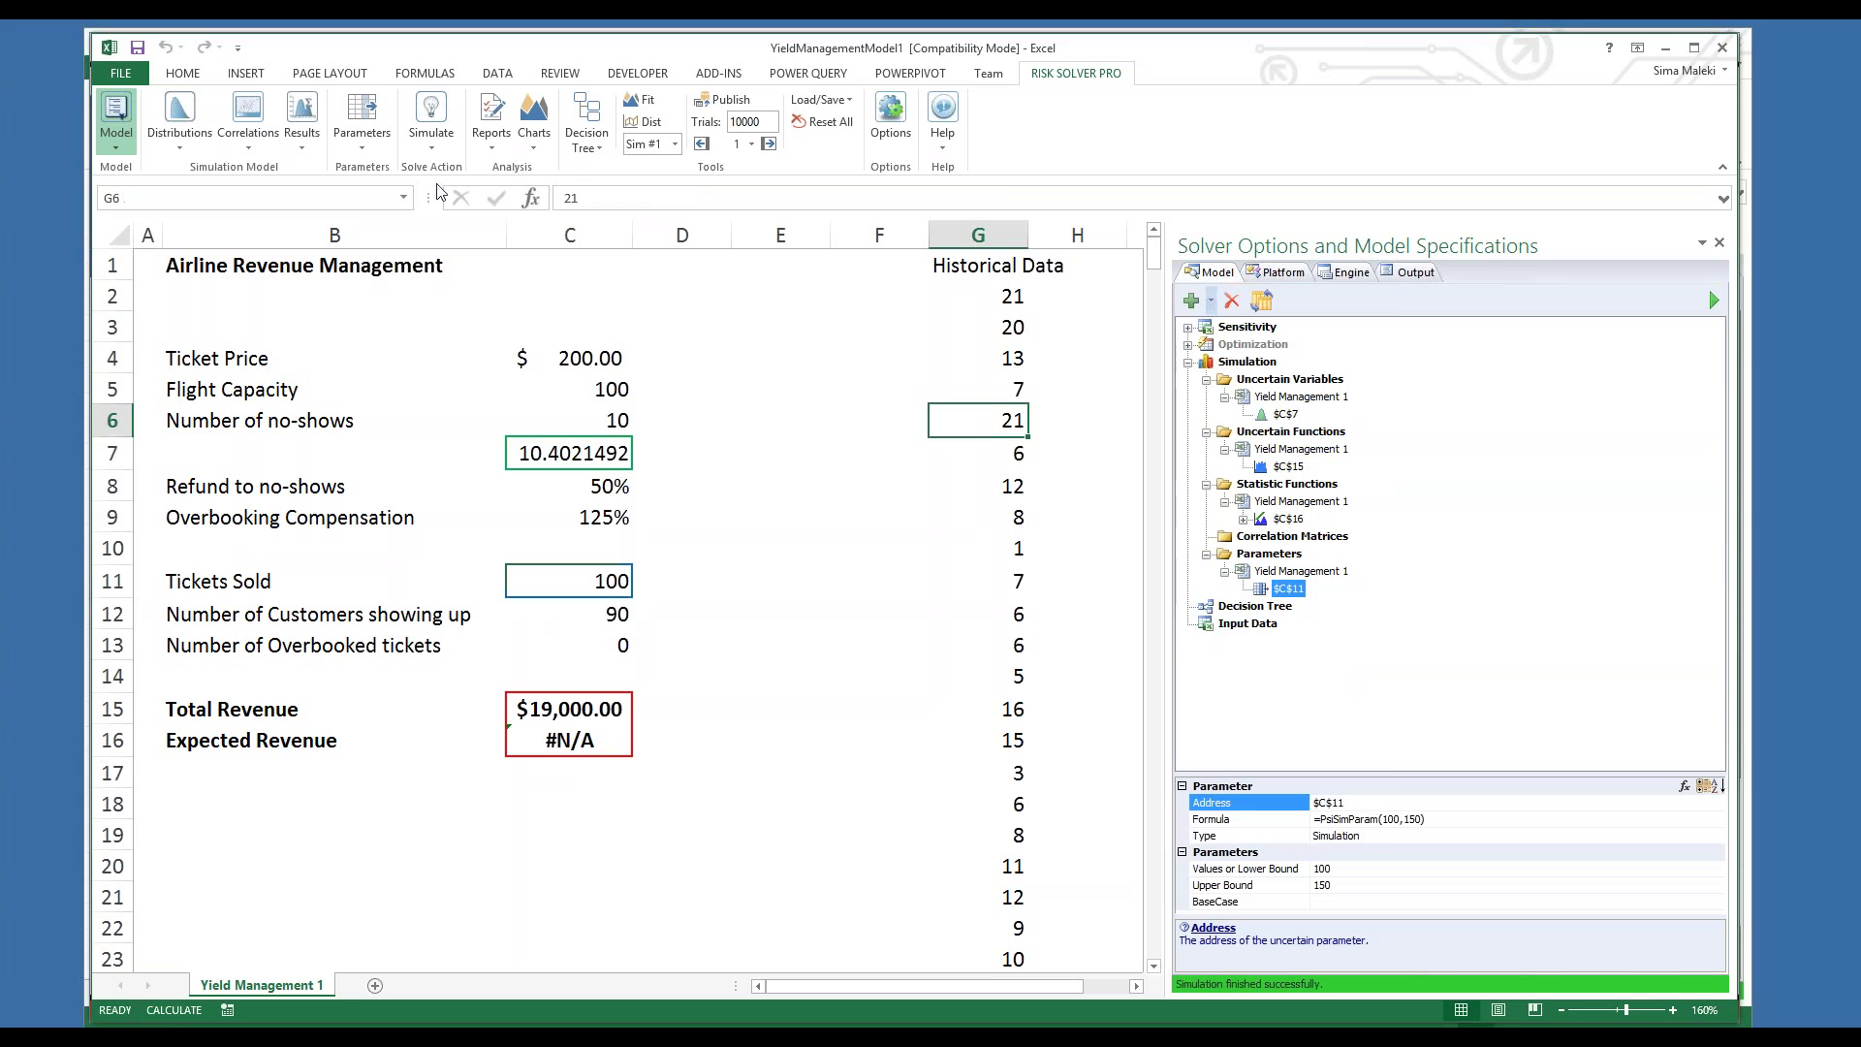
pyautogui.click(431, 141)
pyautogui.click(466, 183)
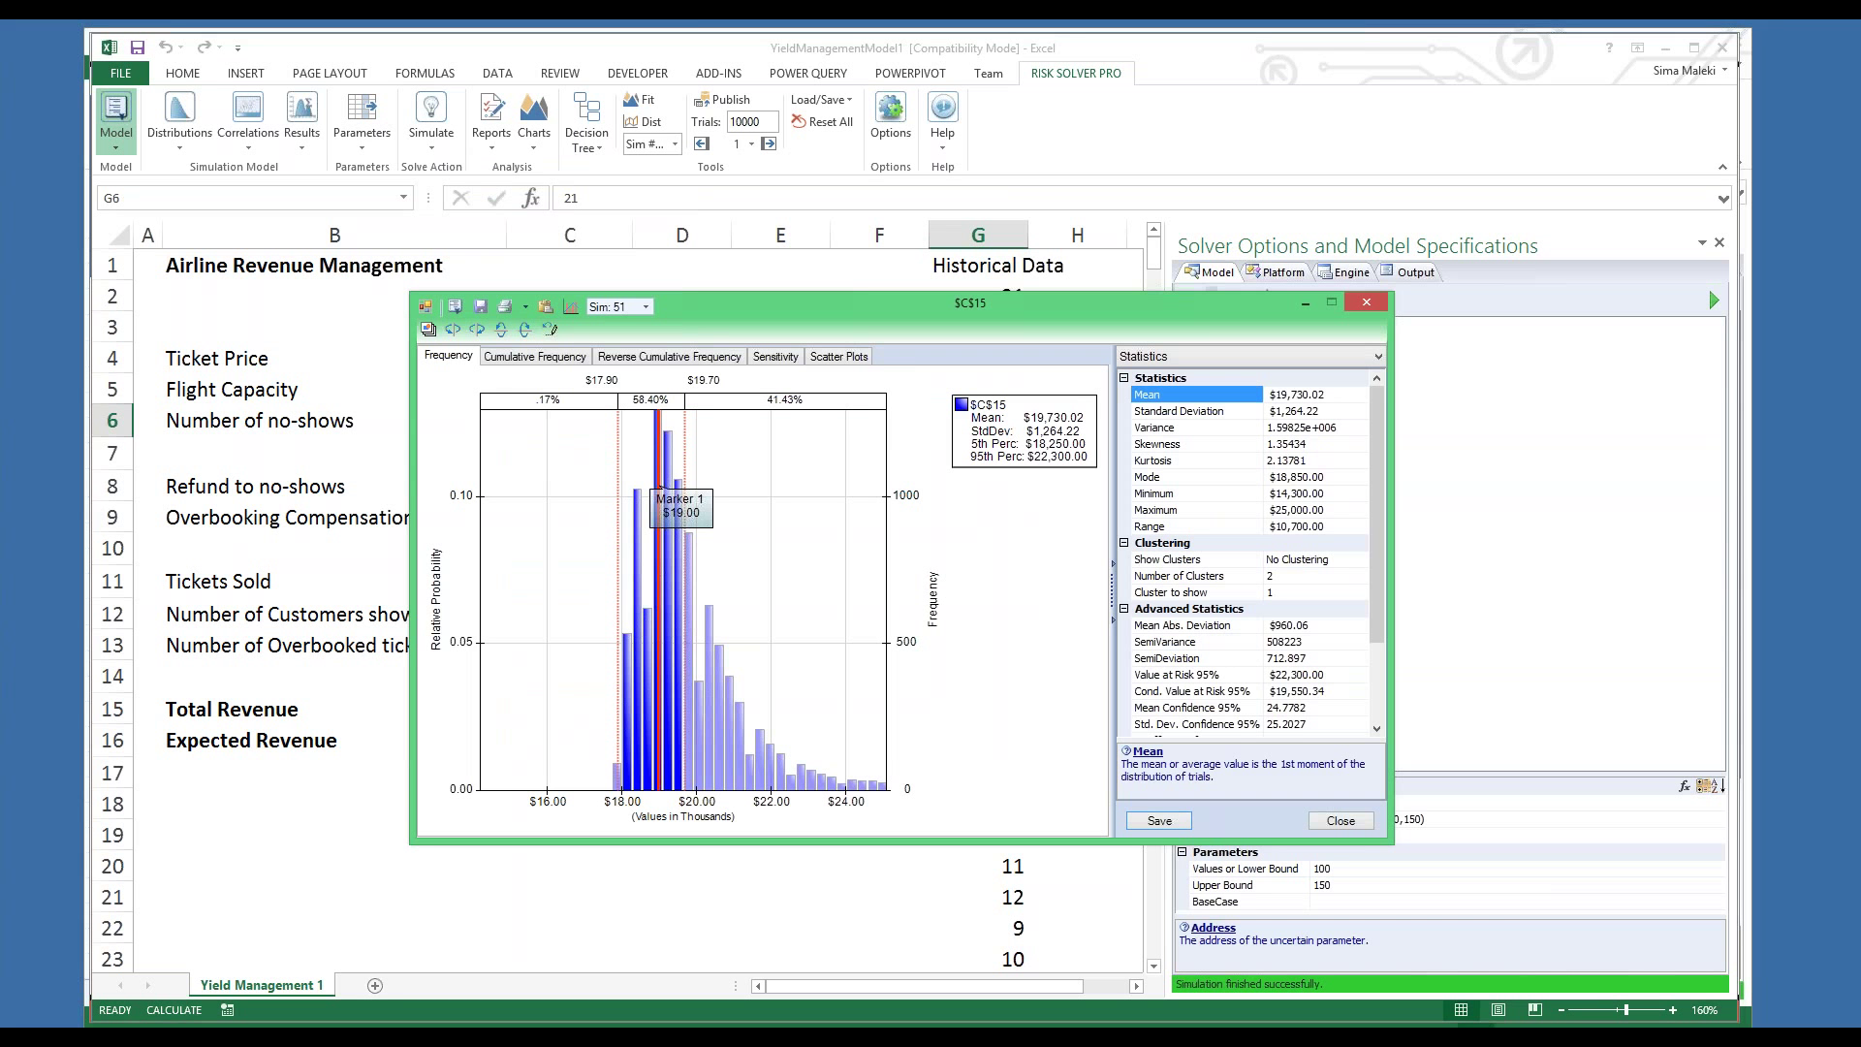
# Compare the total revenue distributions of simulations 47, 14 and 1, and close the results chart
pyautogui.click(647, 308)
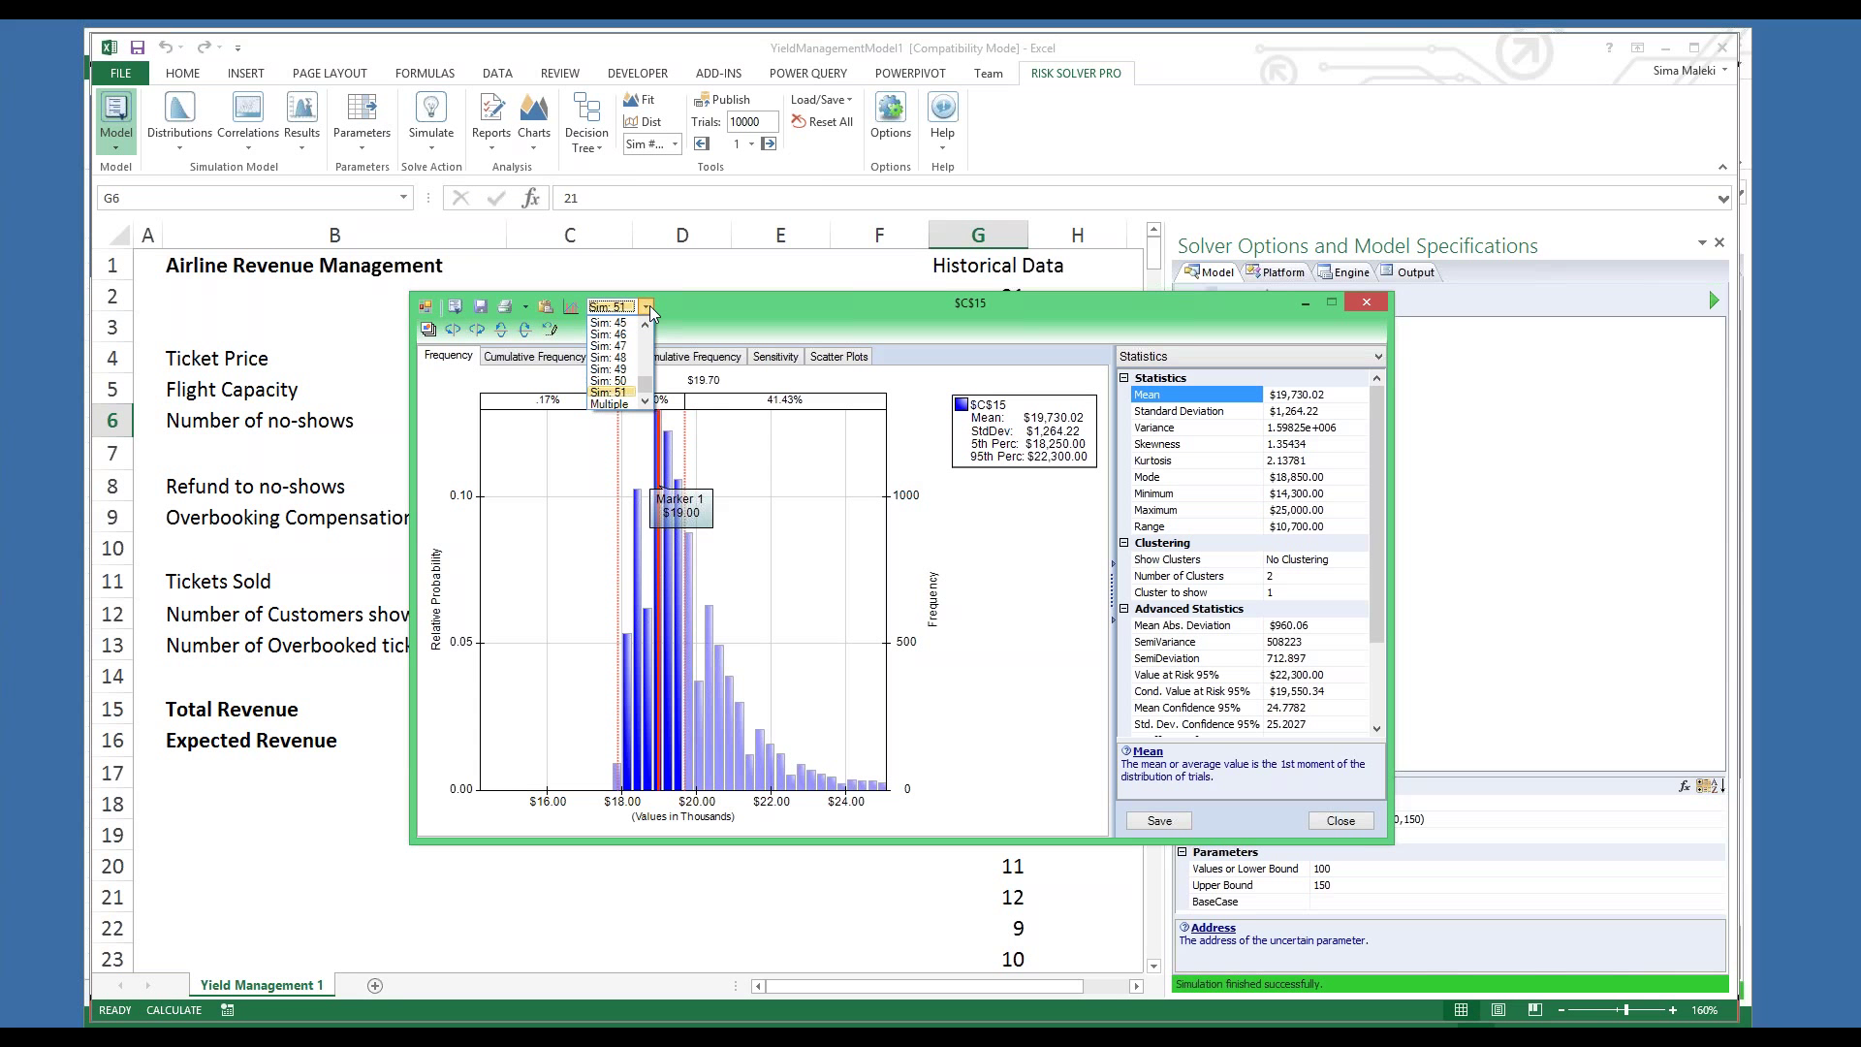
pyautogui.click(608, 346)
pyautogui.click(645, 306)
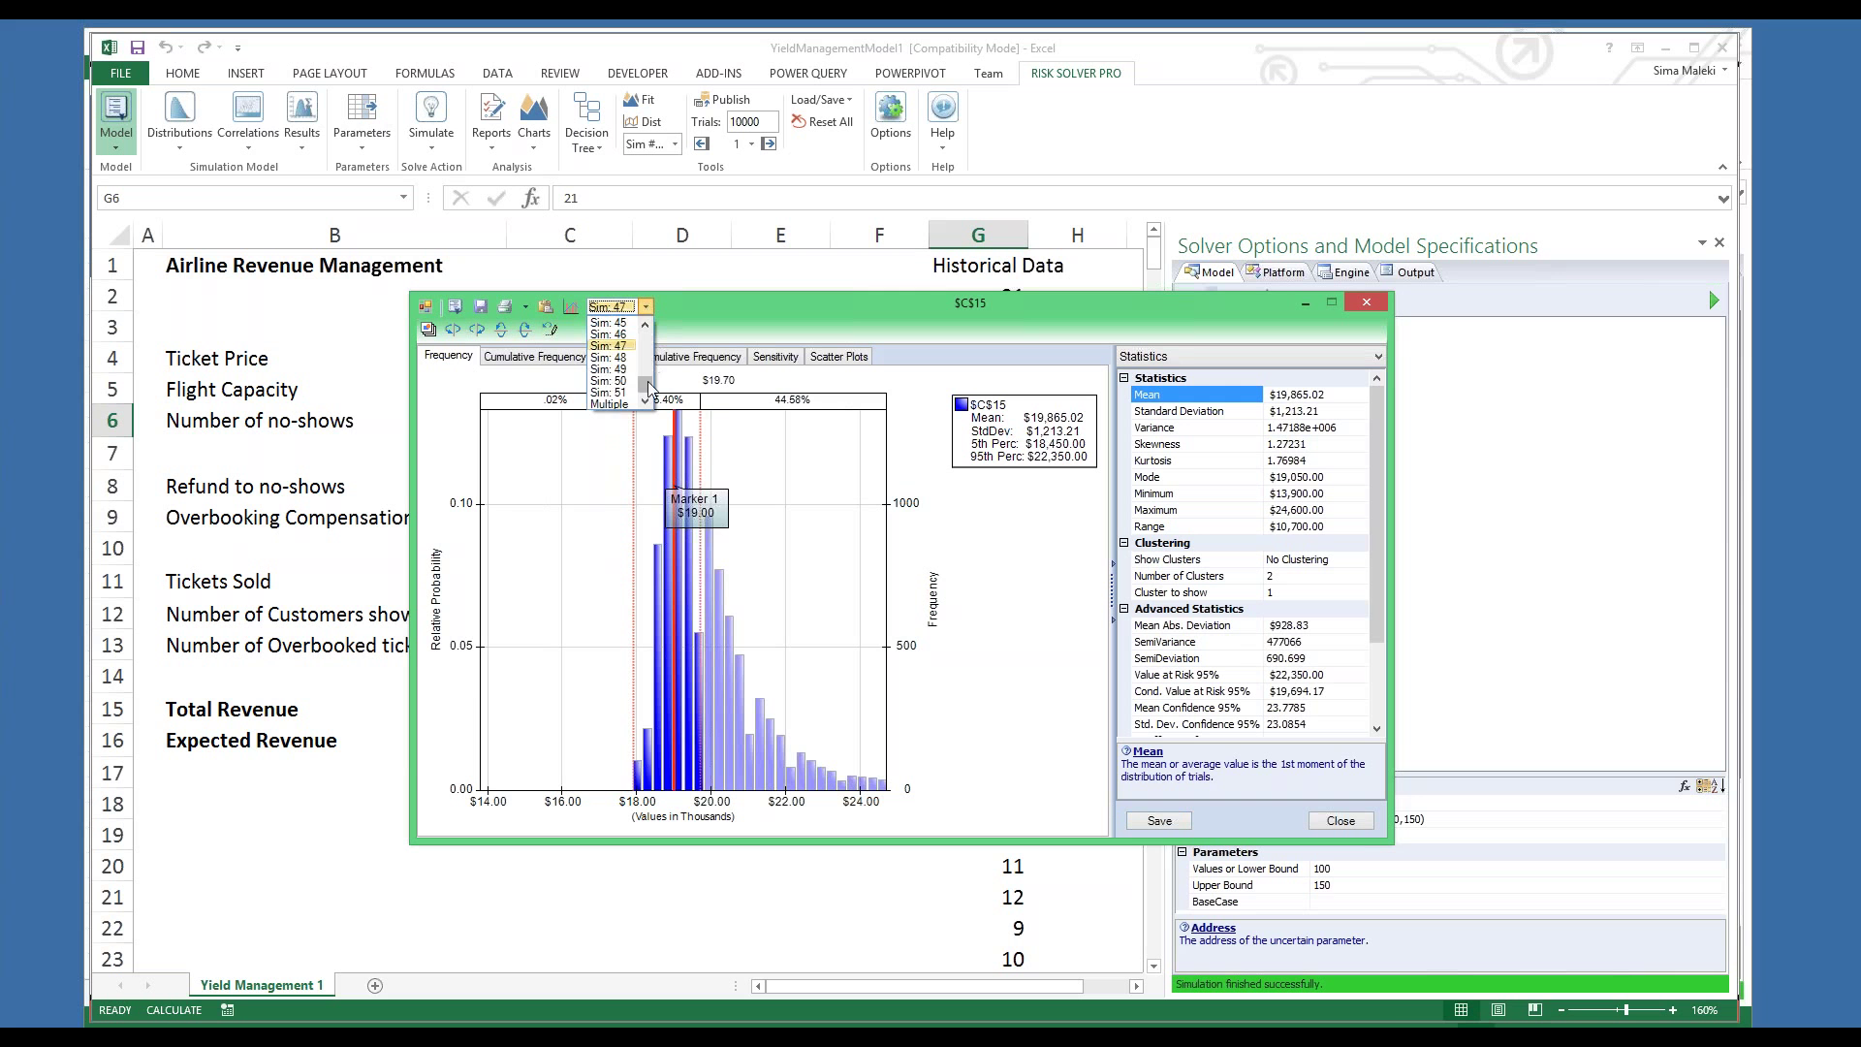
pyautogui.moveTo(644, 384); pyautogui.dragTo(646, 351)
pyautogui.click(623, 361)
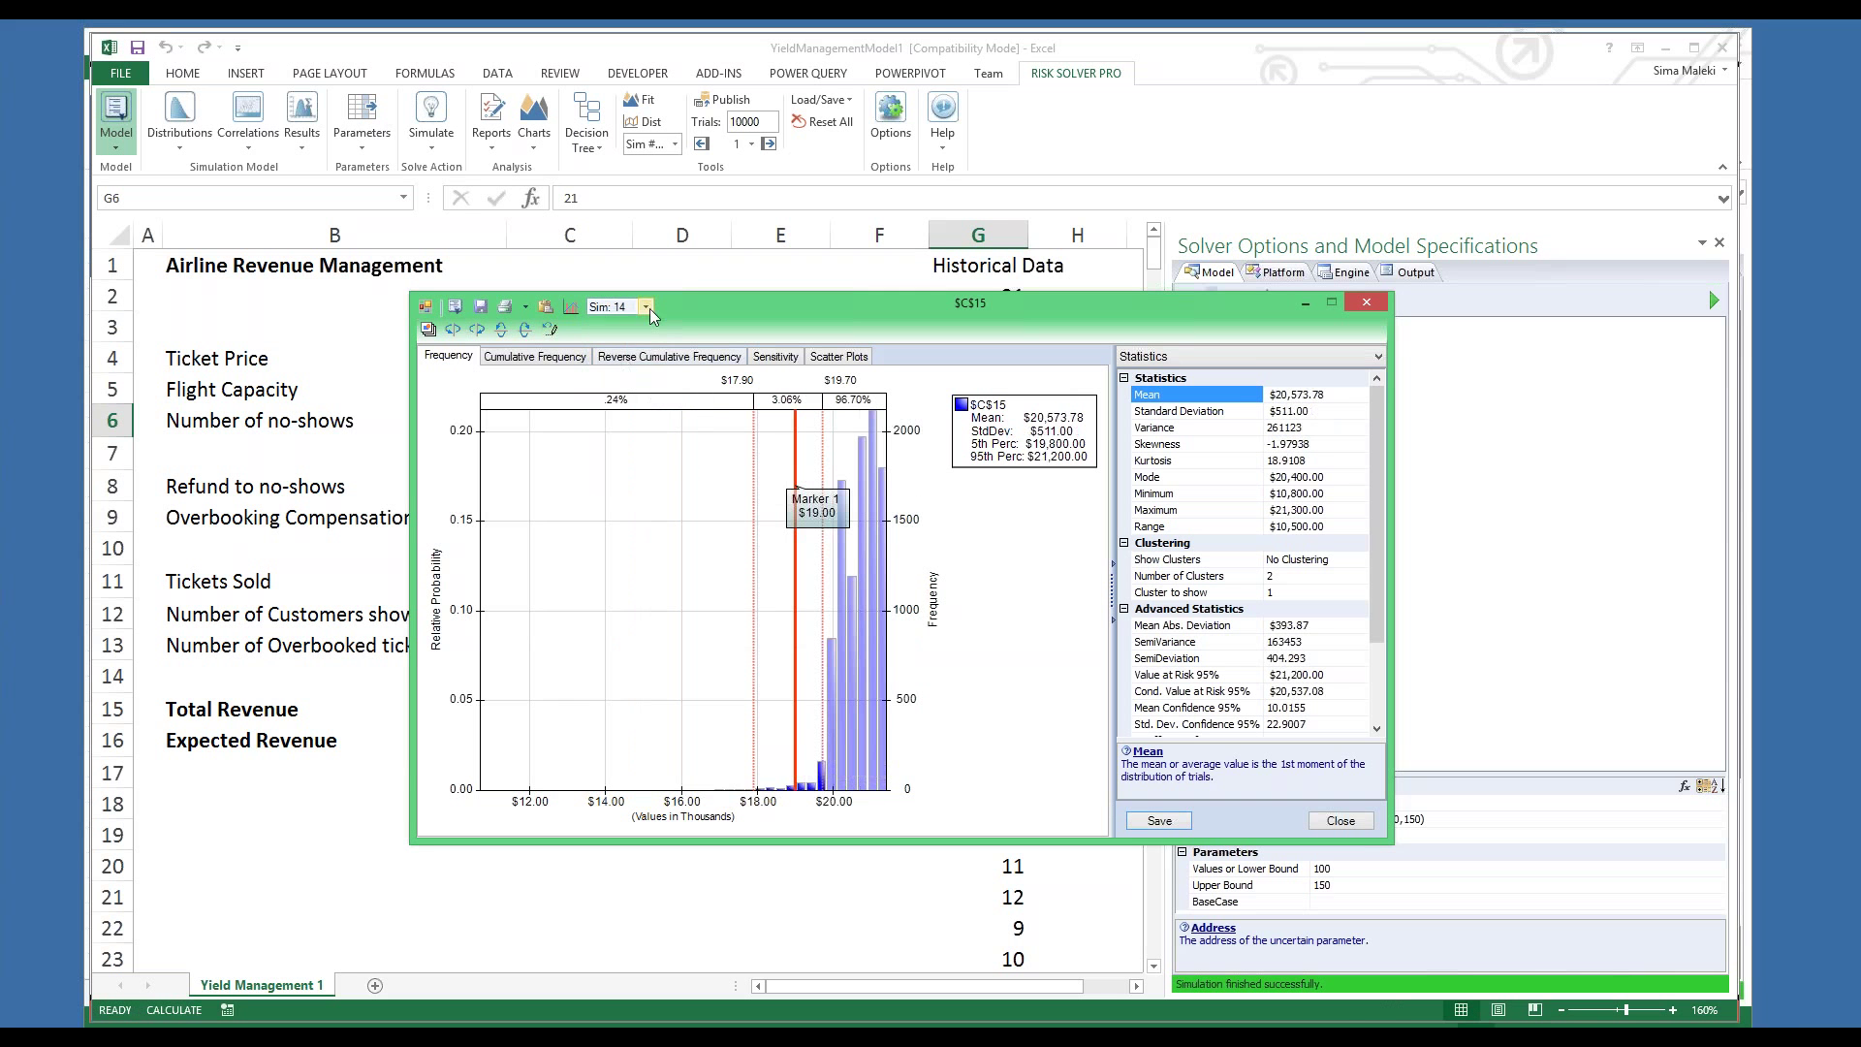
pyautogui.click(646, 306)
pyautogui.click(612, 324)
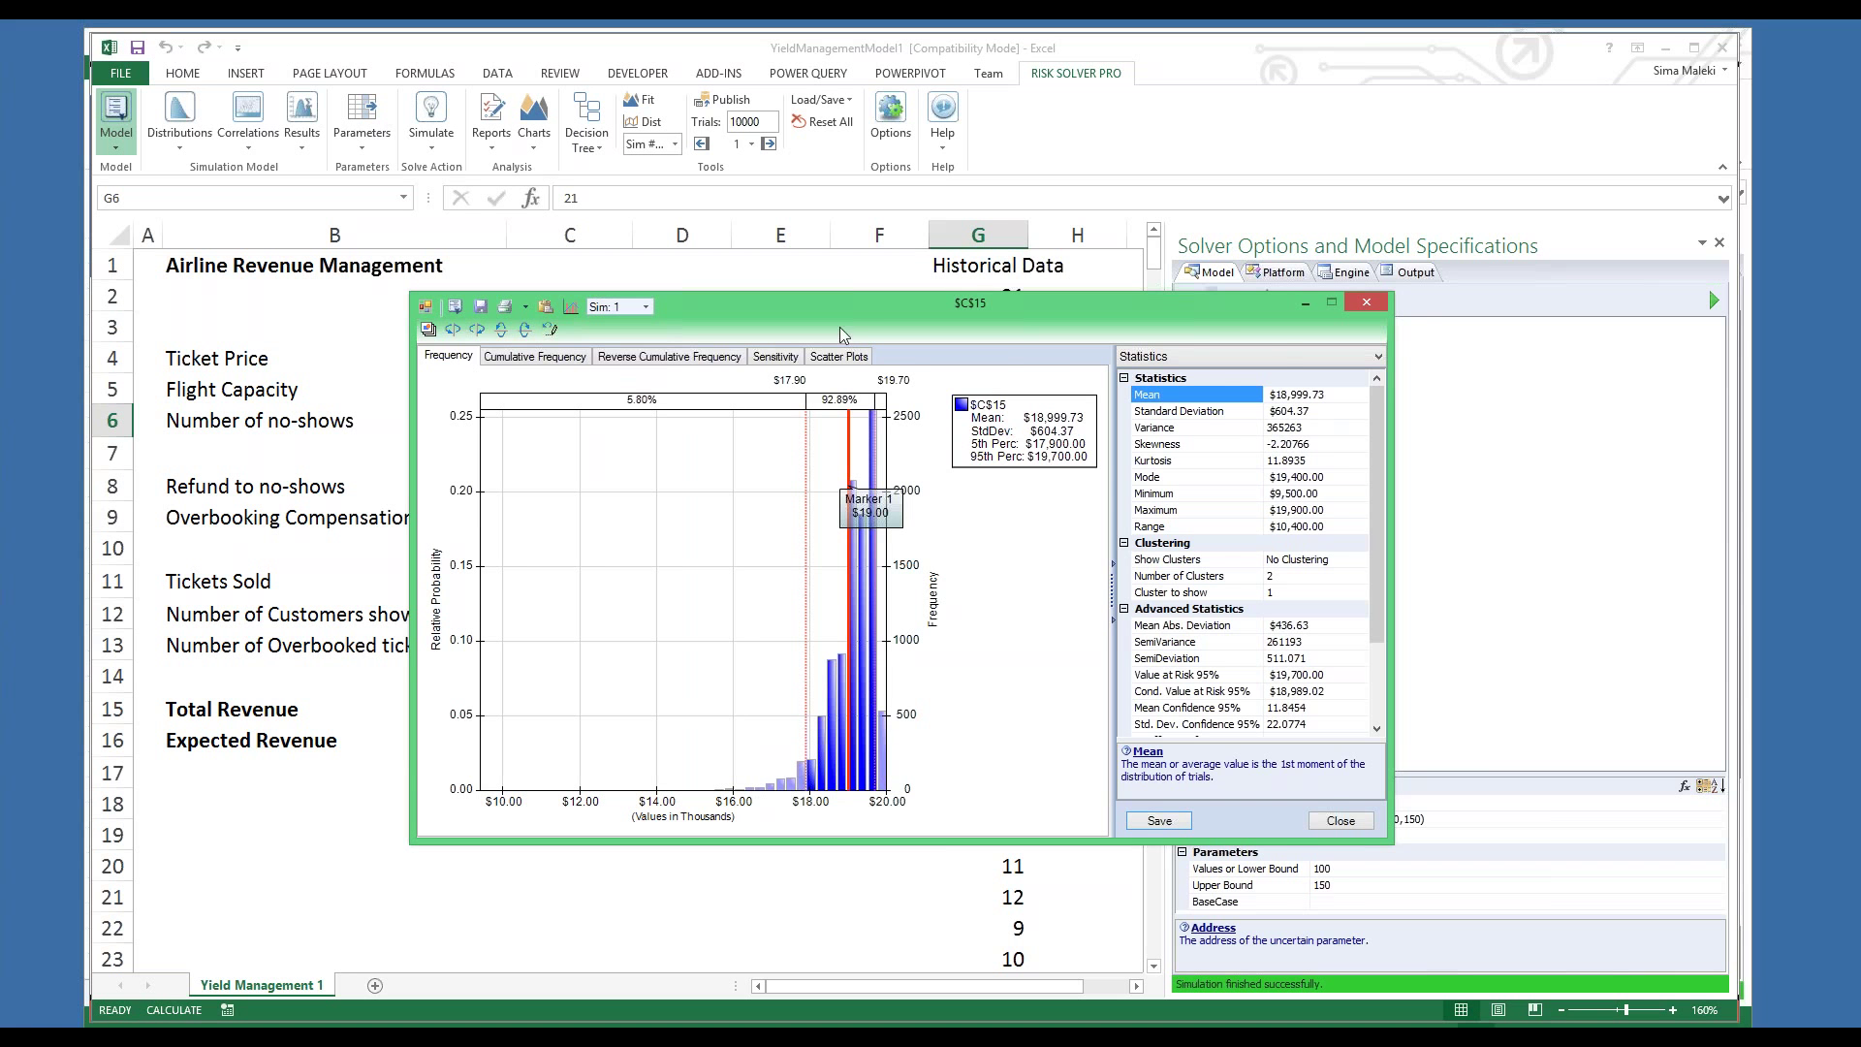
pyautogui.click(1366, 302)
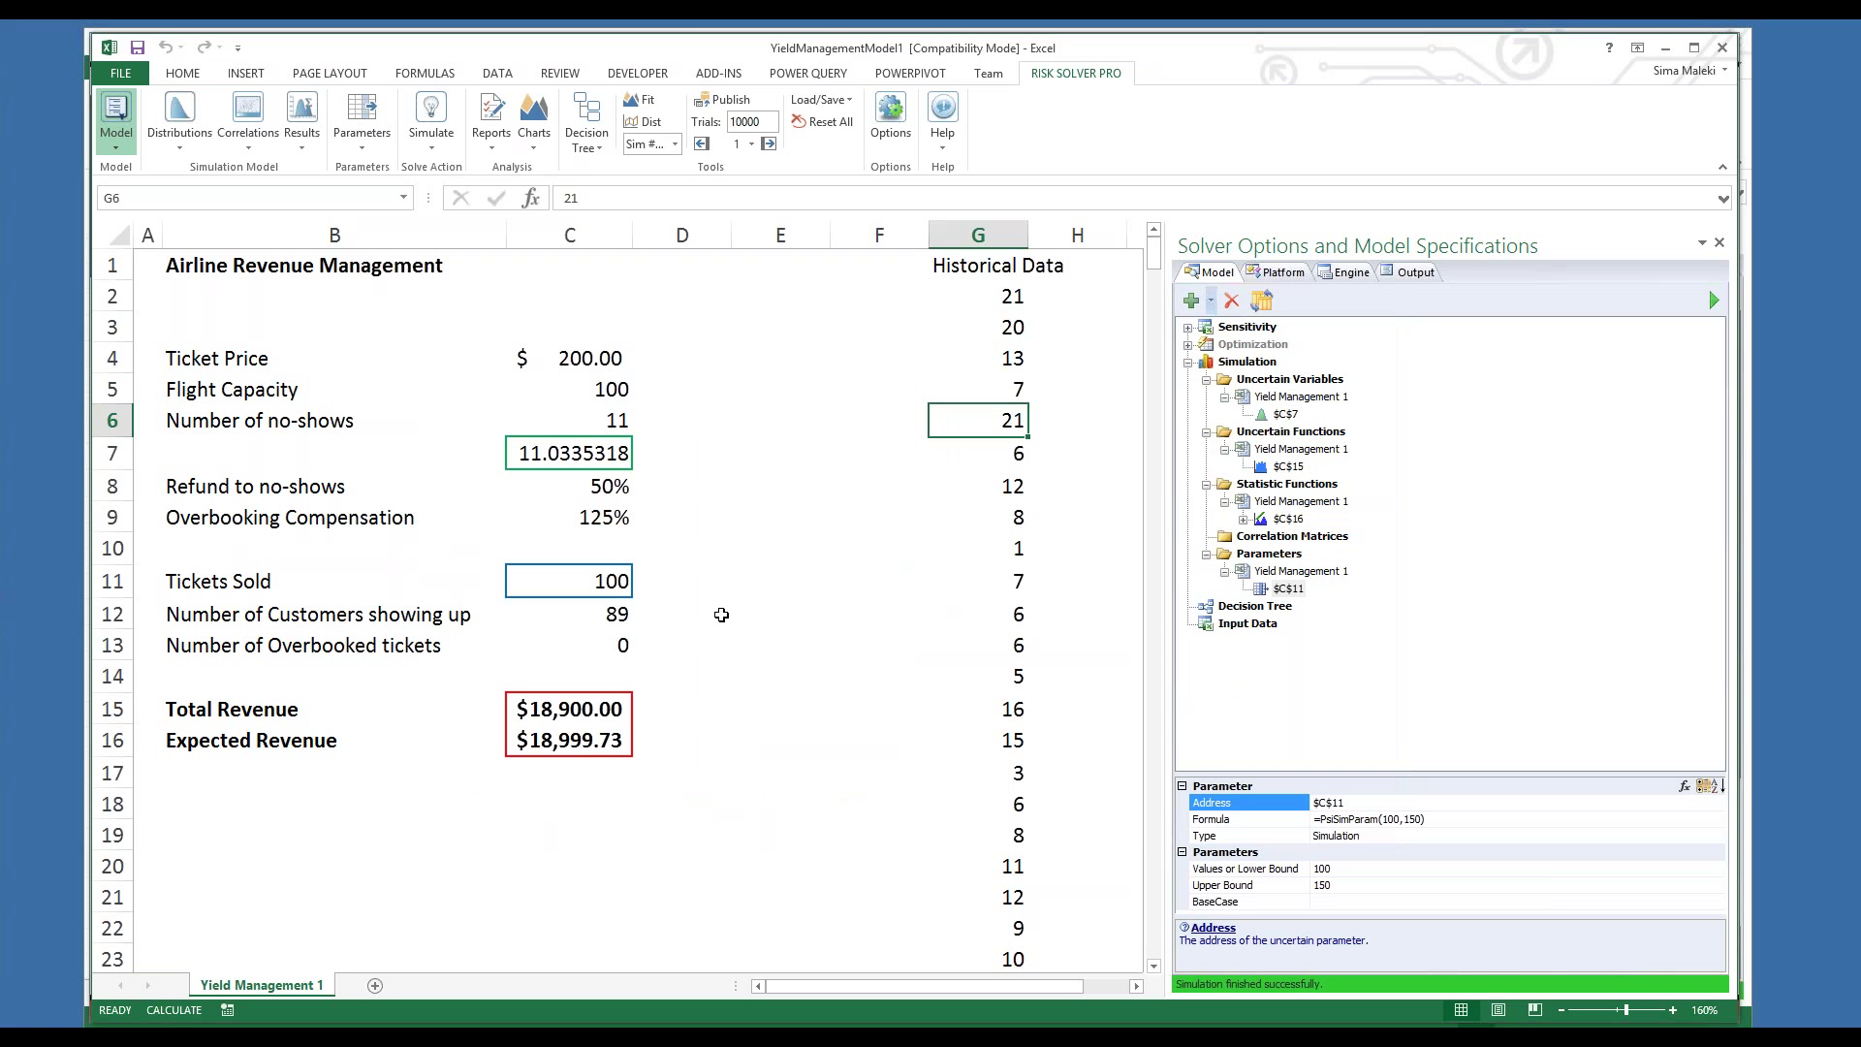
# Display the worksheet values of the simulation with 128 tickets sold and step through its trials up to trial 8
pyautogui.click(676, 144)
pyautogui.click(654, 374)
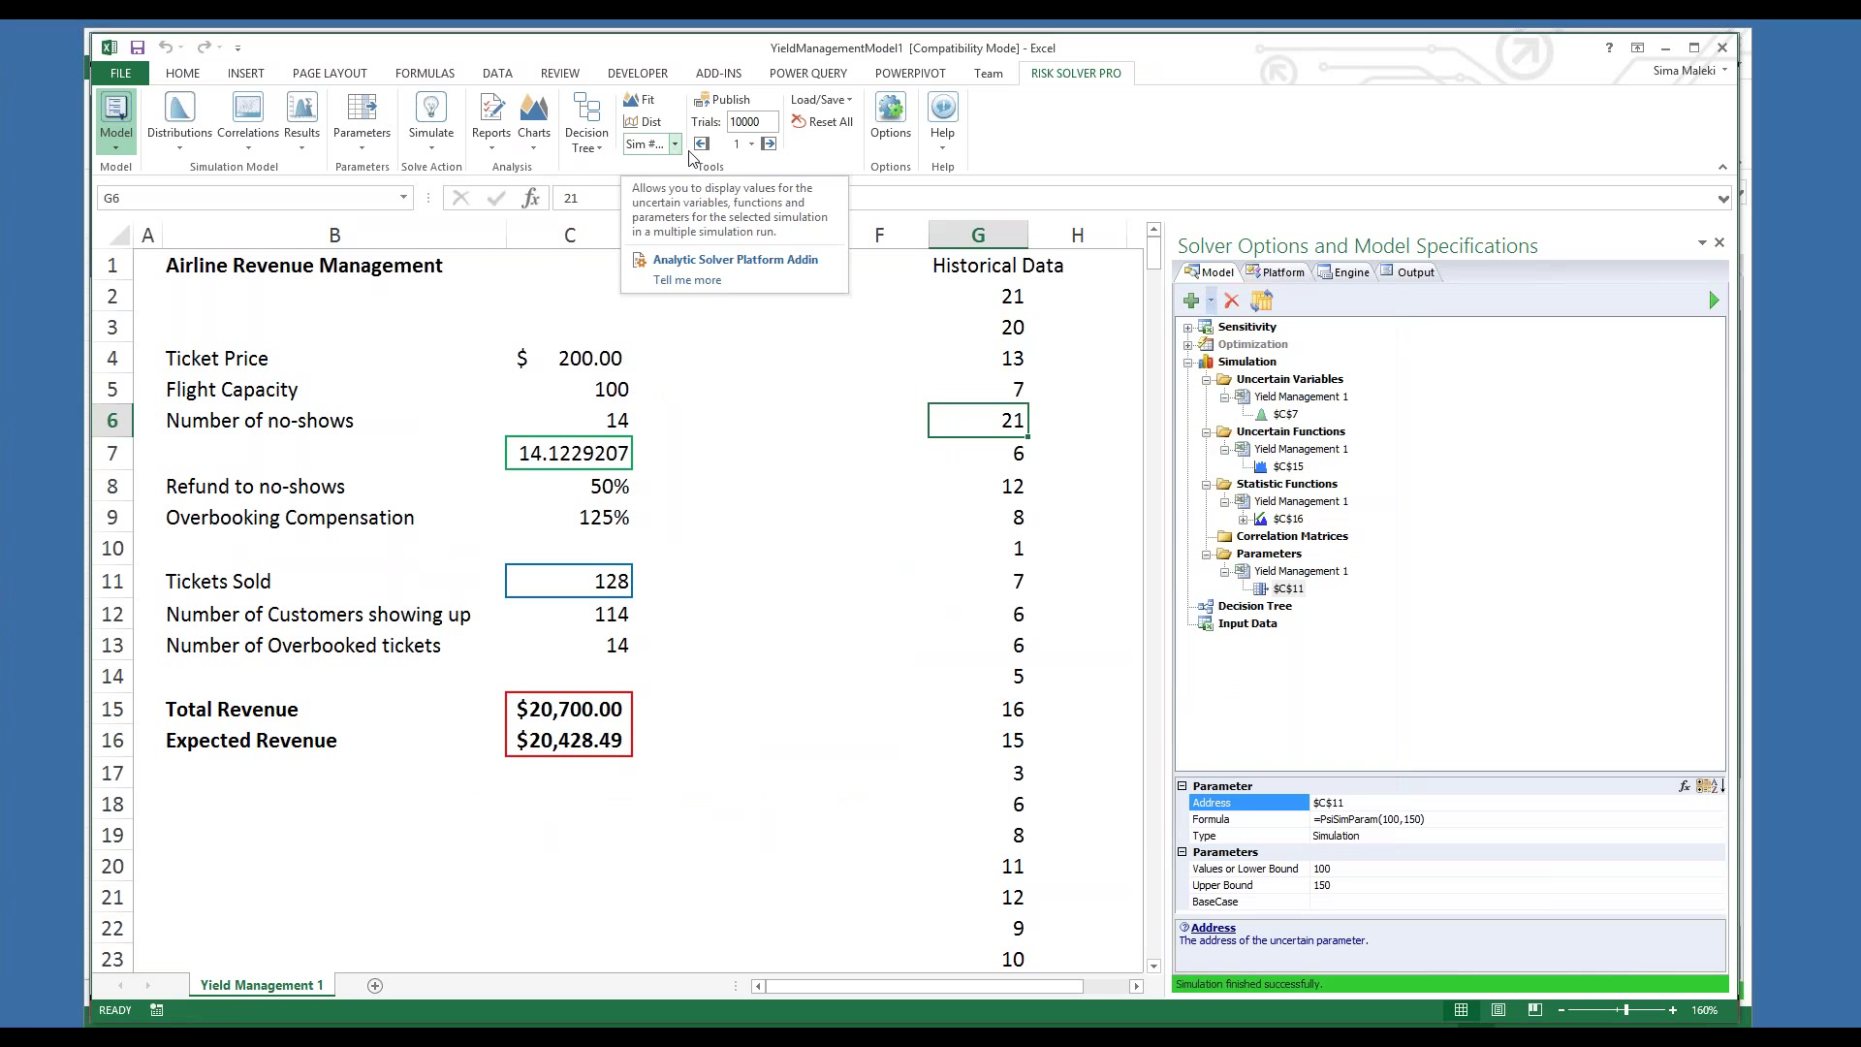
pyautogui.click(770, 146)
pyautogui.click(770, 146)
pyautogui.click(770, 146)
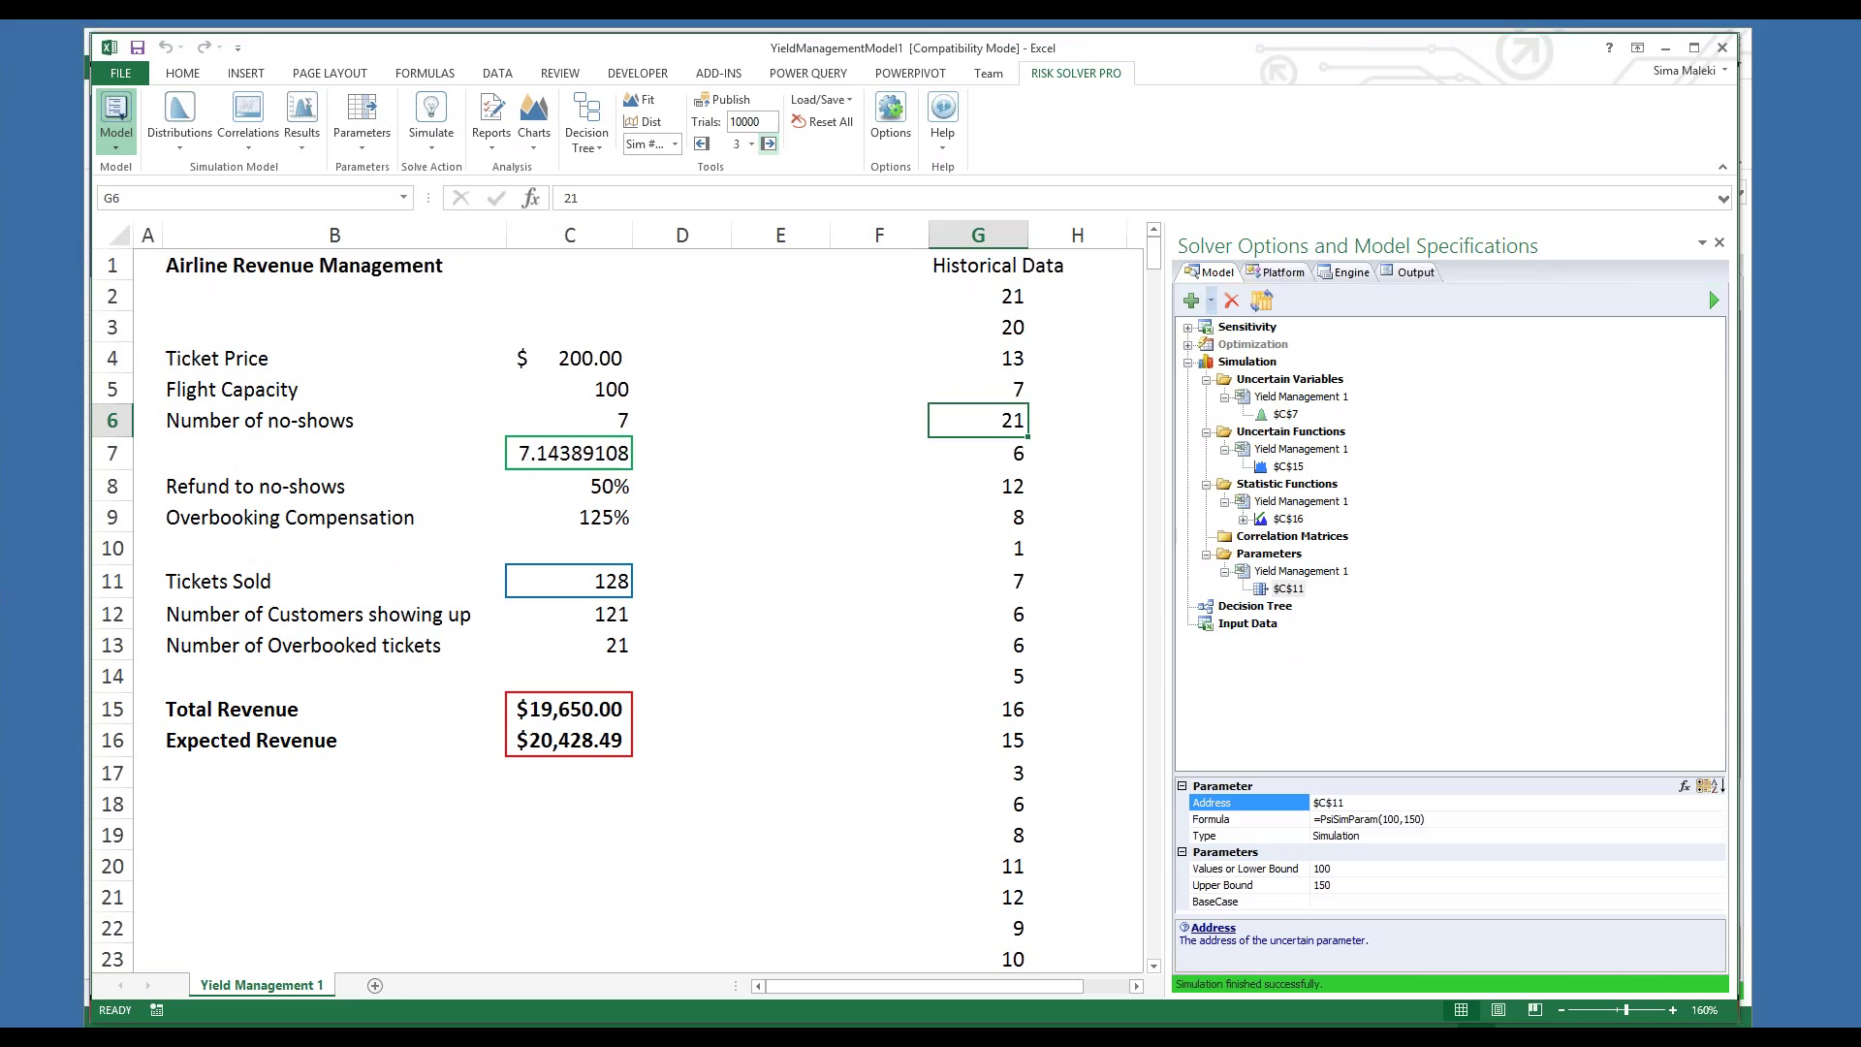
pyautogui.click(770, 146)
pyautogui.click(770, 145)
pyautogui.click(769, 145)
pyautogui.click(770, 146)
pyautogui.click(714, 422)
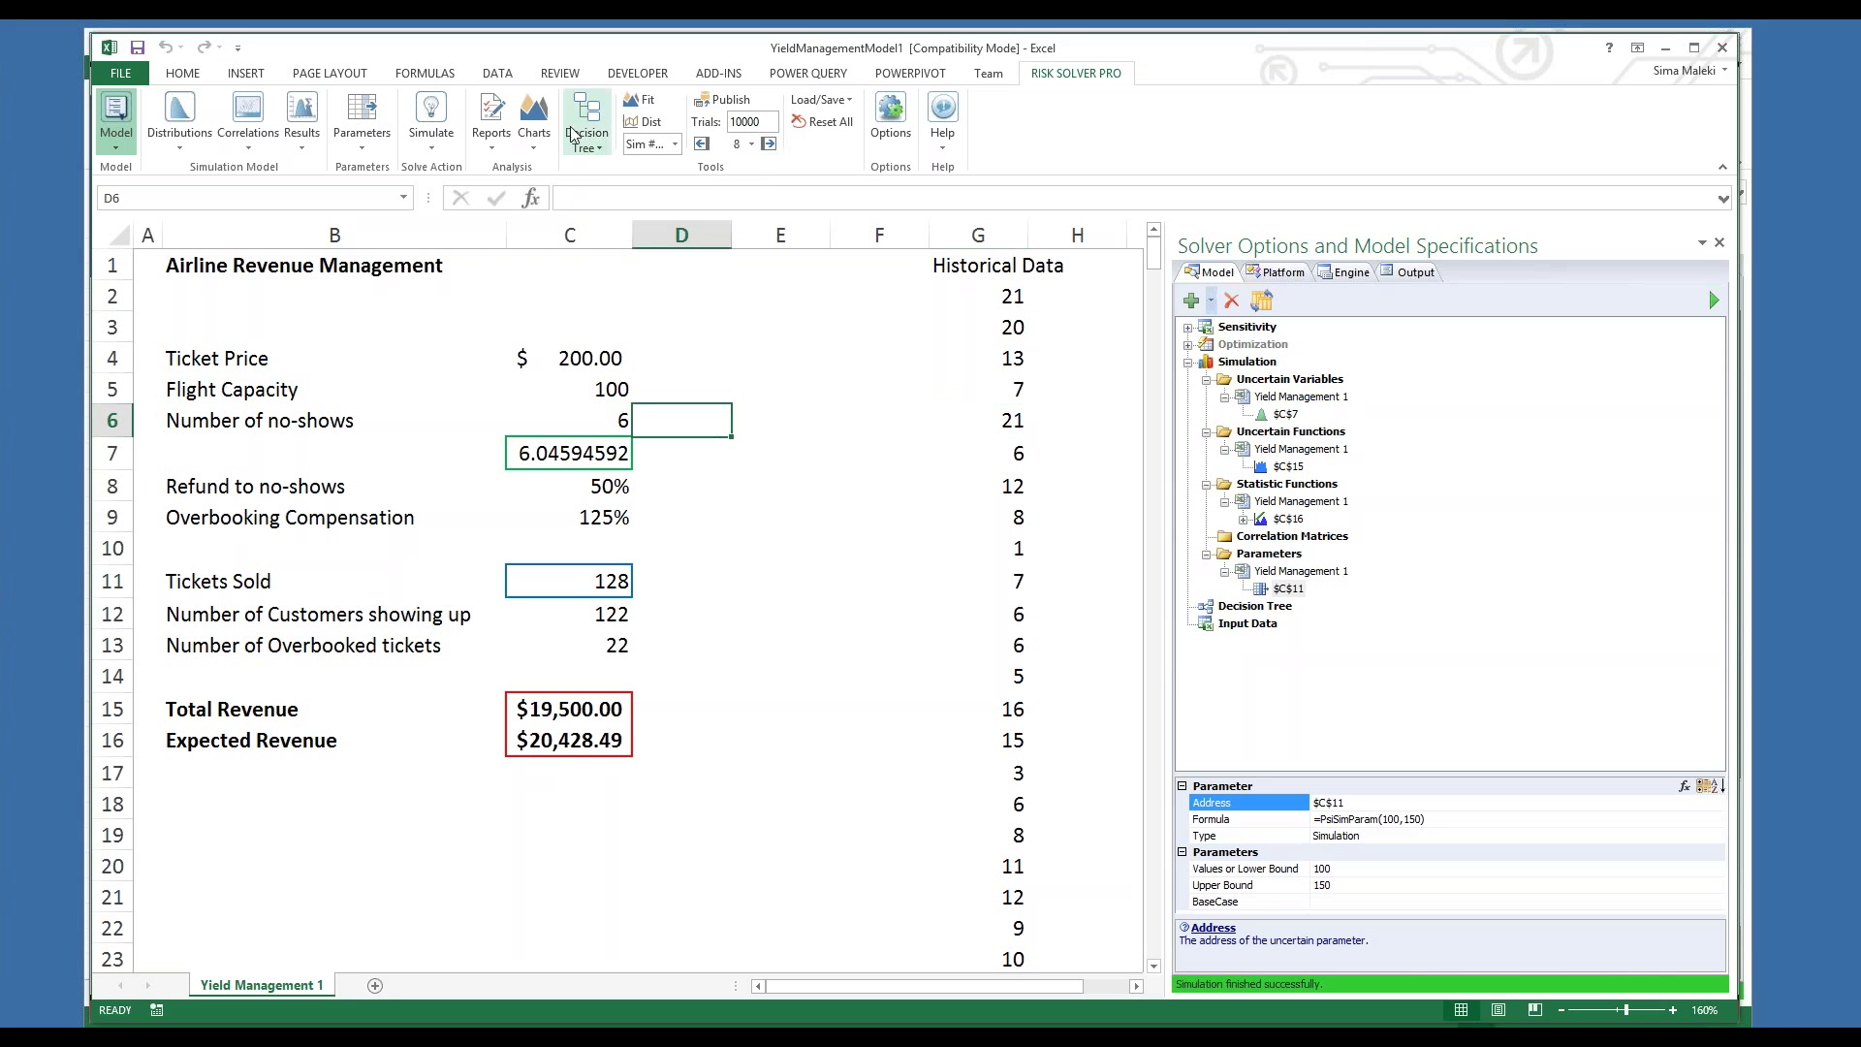
# Examine an enlarged trend chart of total revenue across all simulations and close it
pyautogui.click(547, 150)
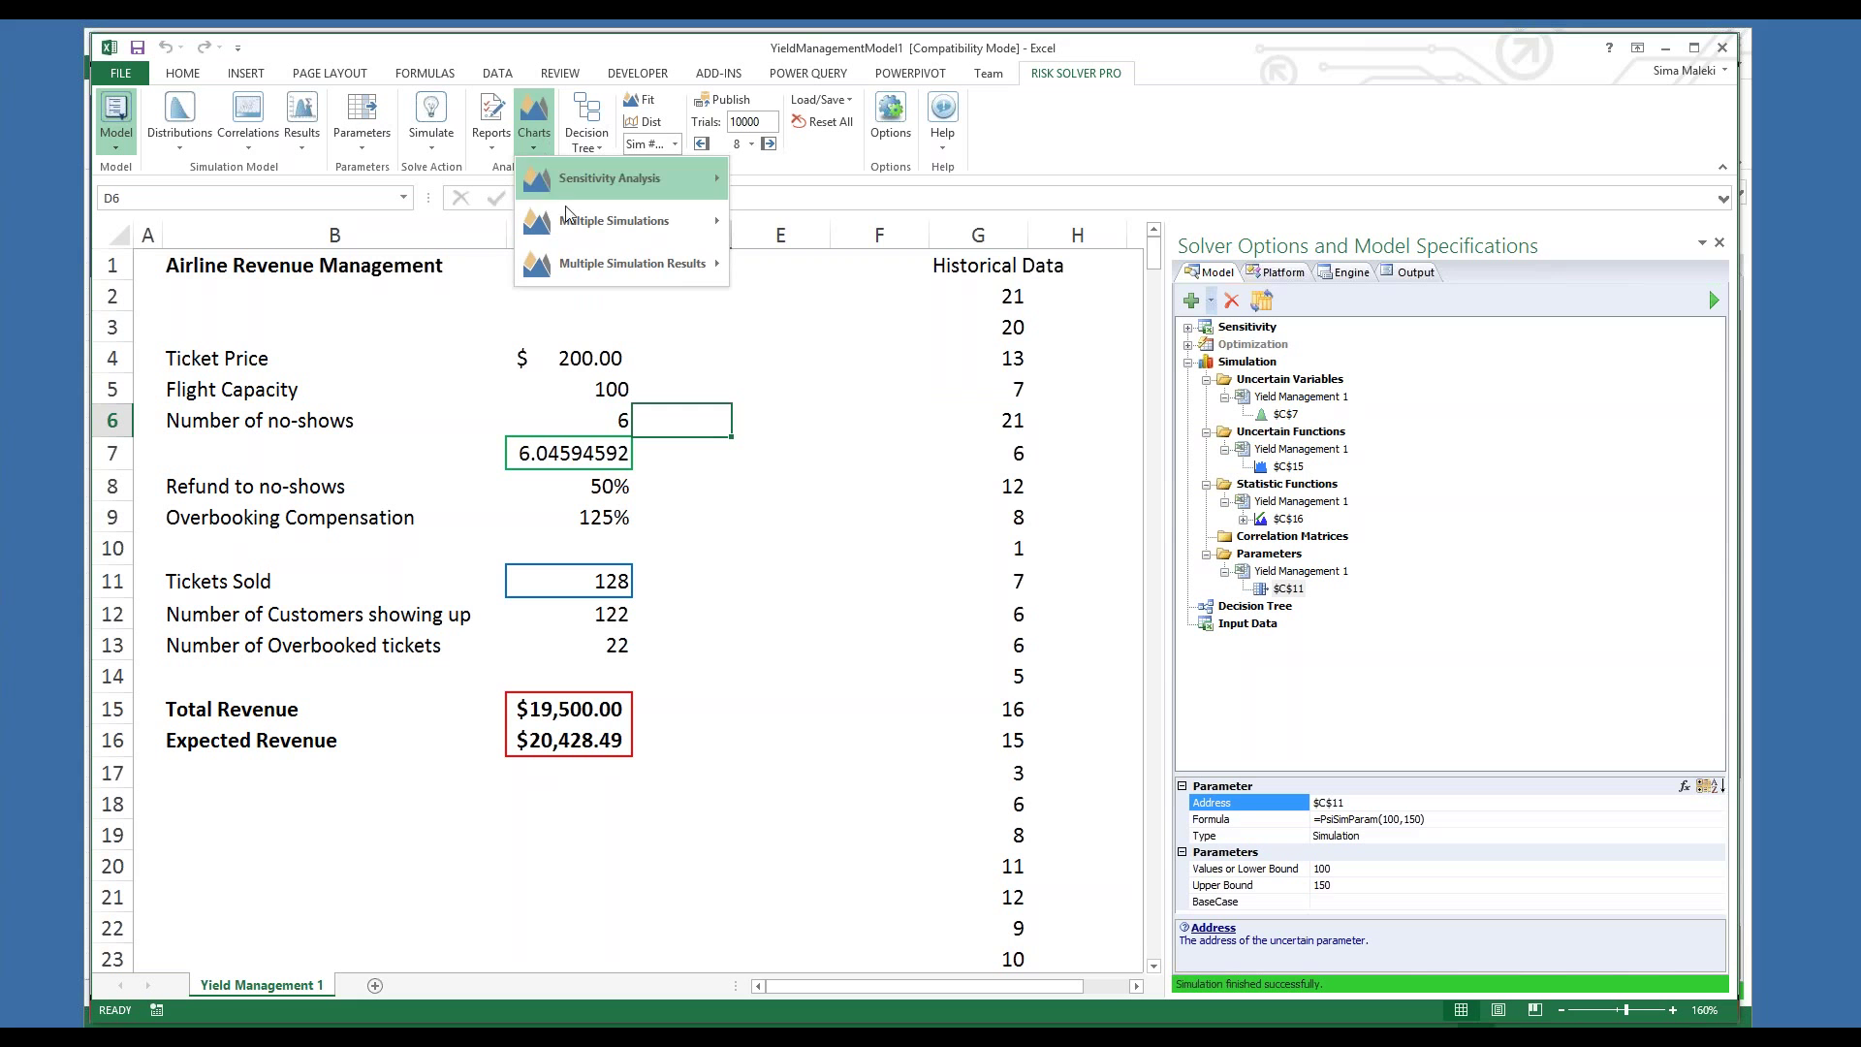
pyautogui.moveTo(576, 220)
pyautogui.click(900, 221)
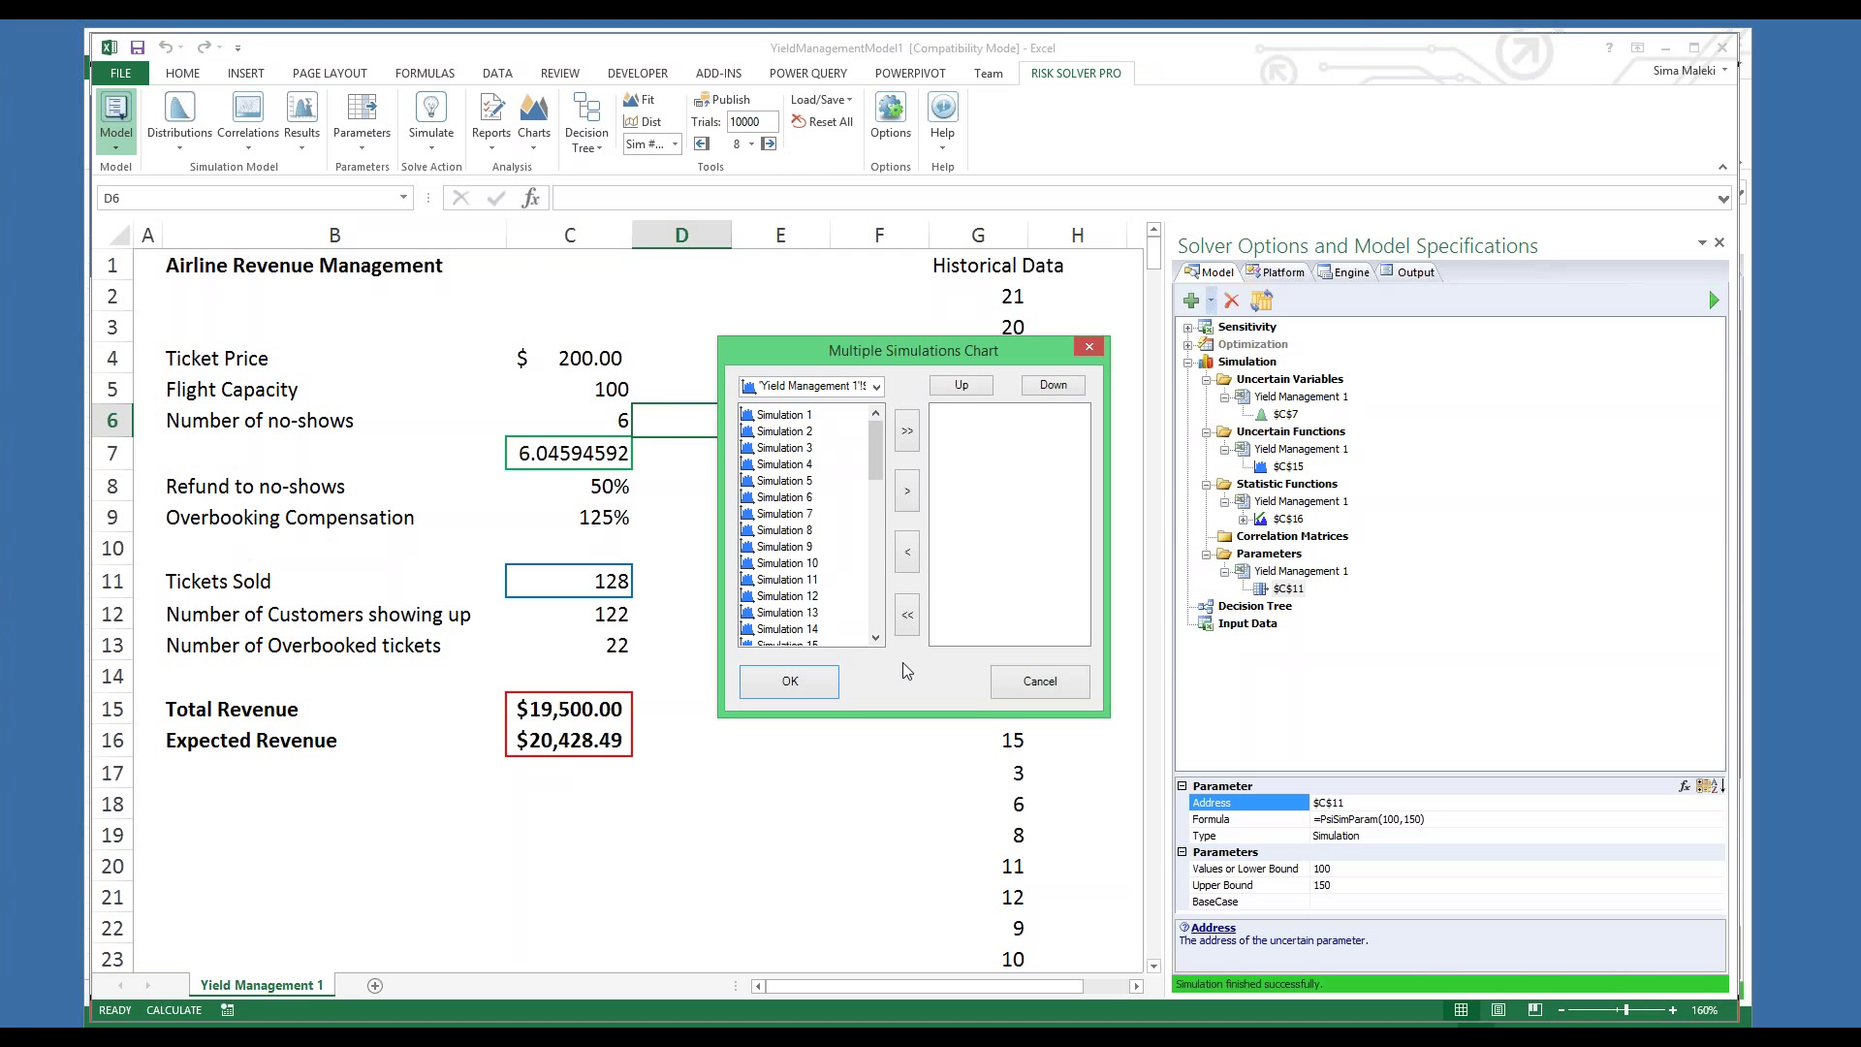
pyautogui.click(904, 442)
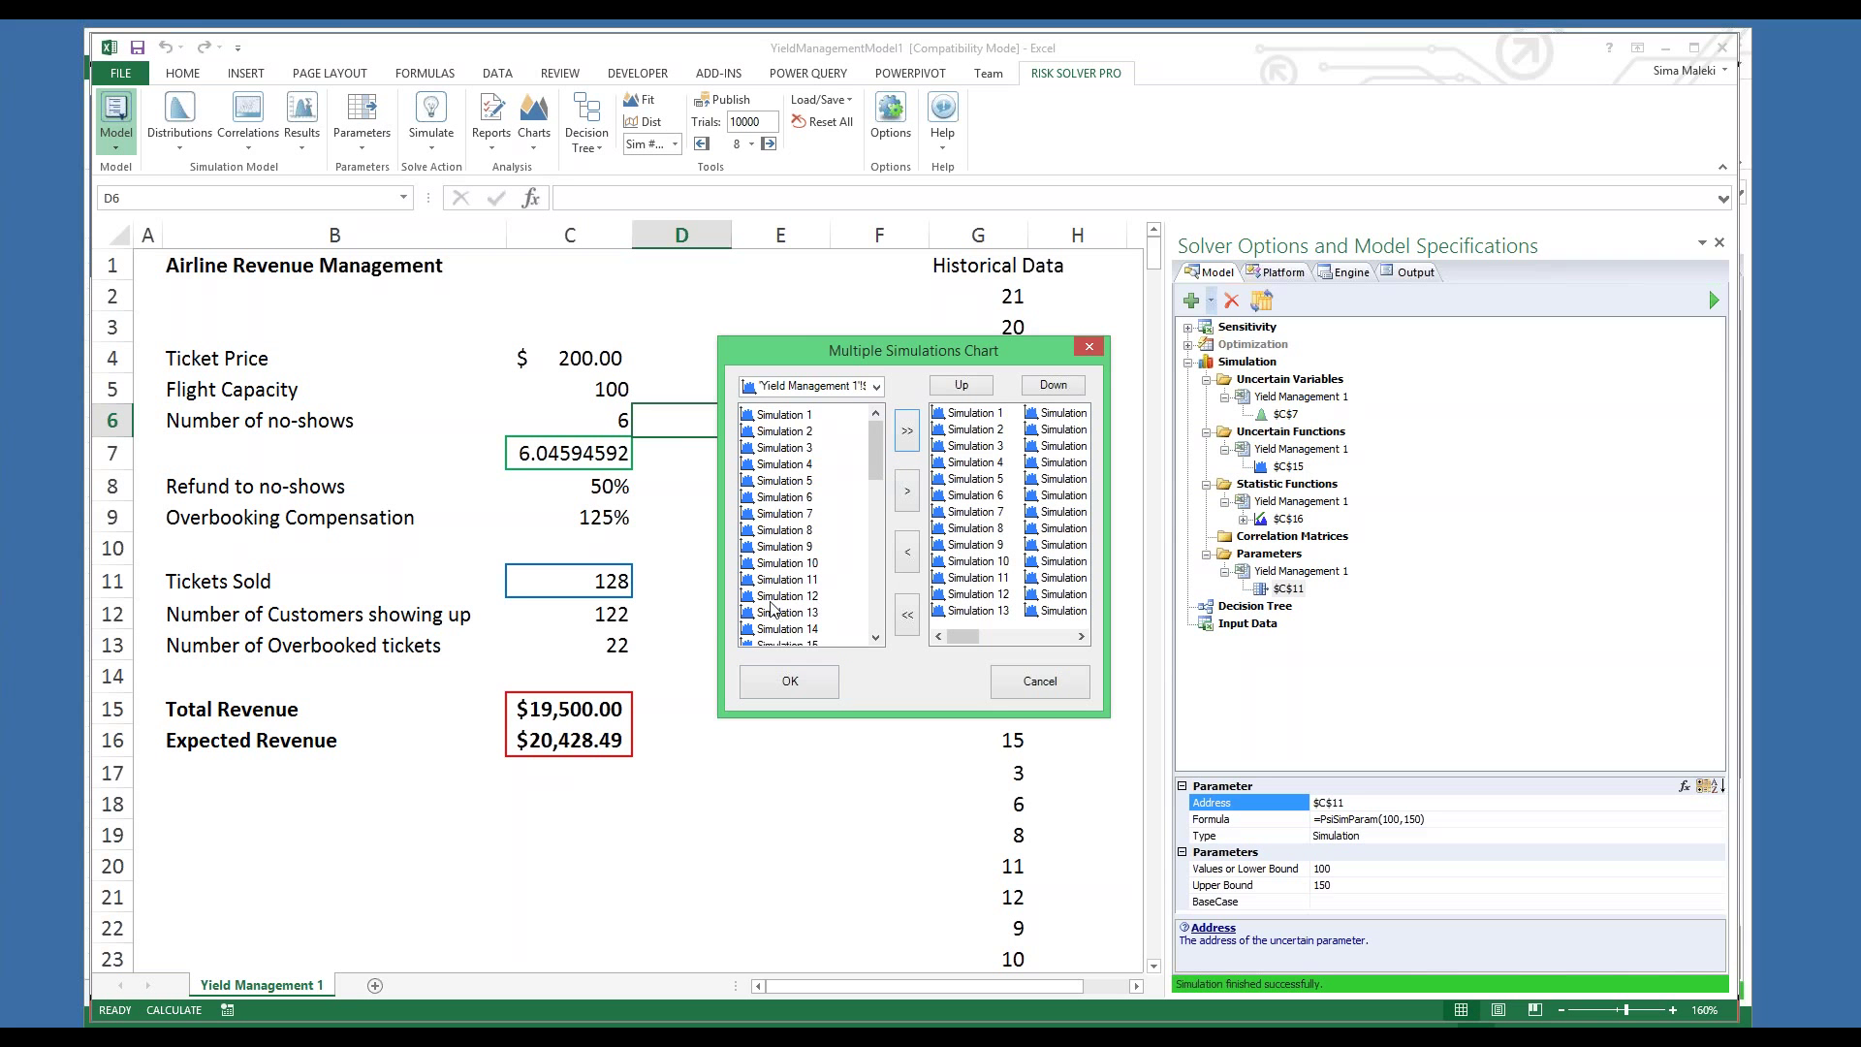
pyautogui.click(788, 690)
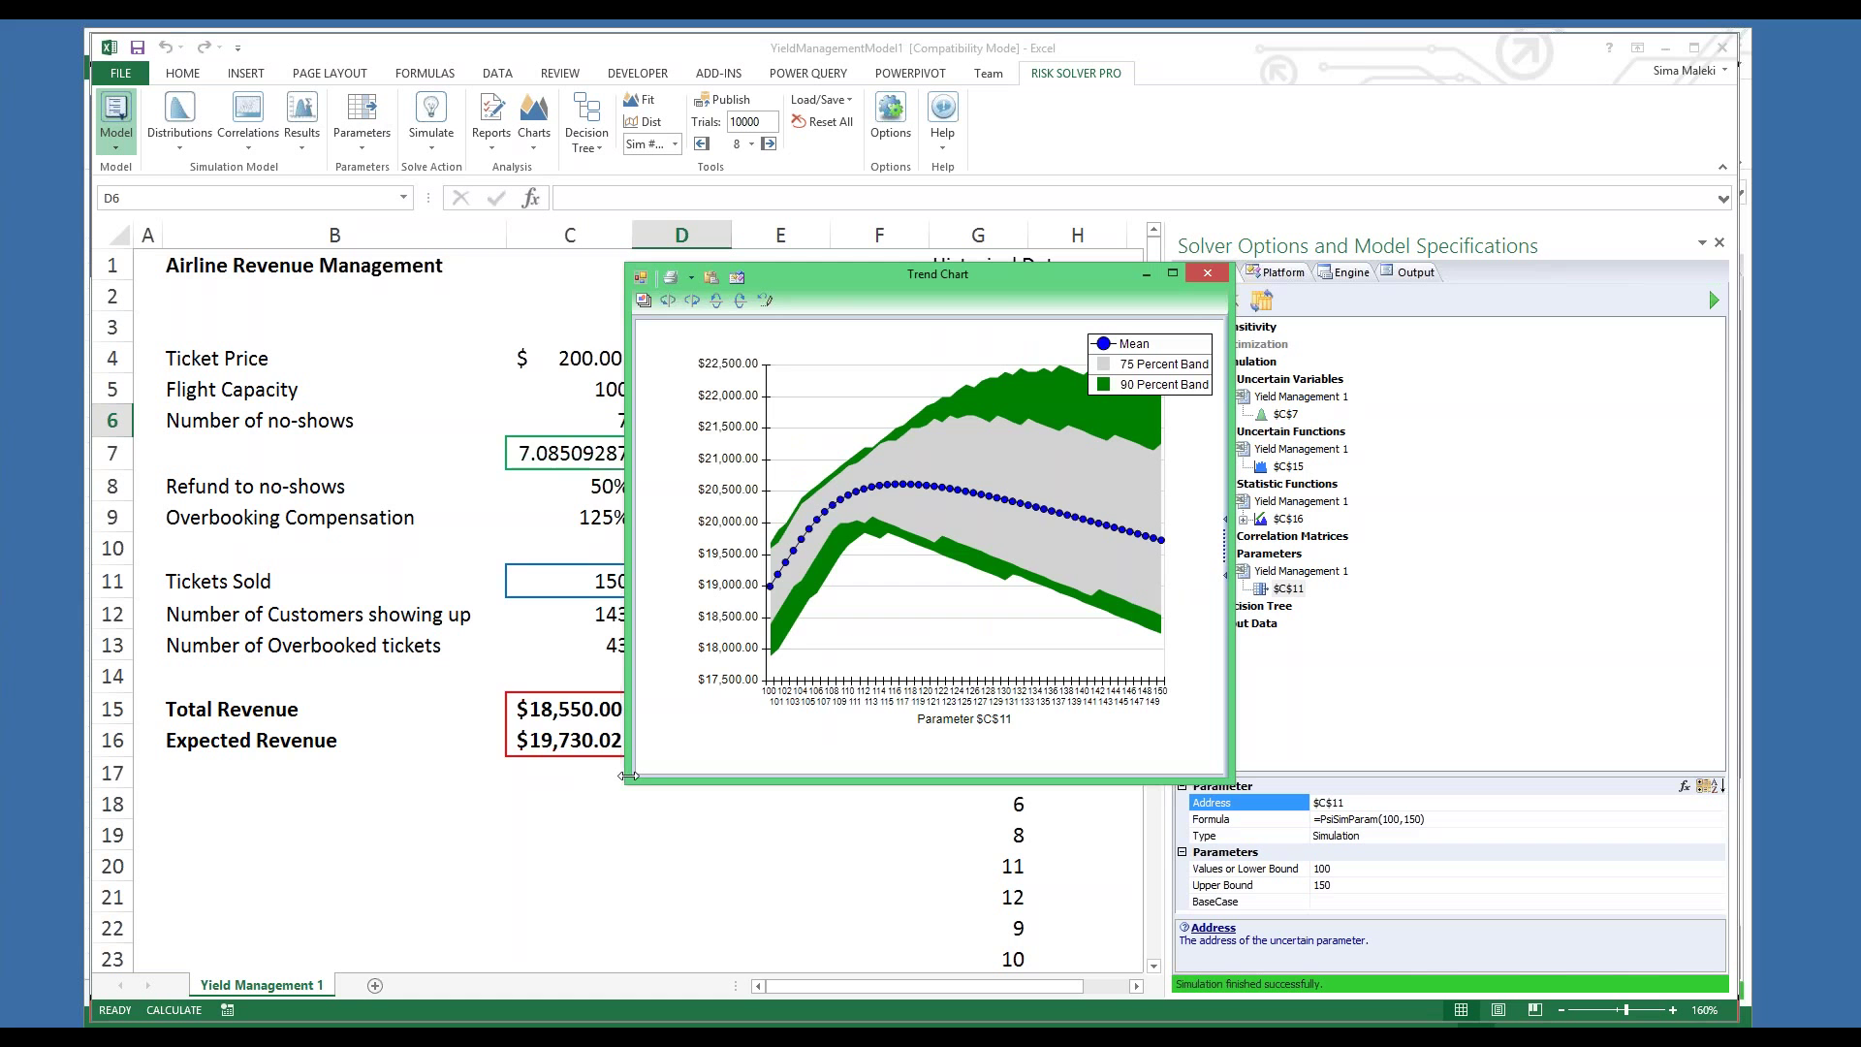
pyautogui.moveTo(620, 787); pyautogui.dragTo(254, 833)
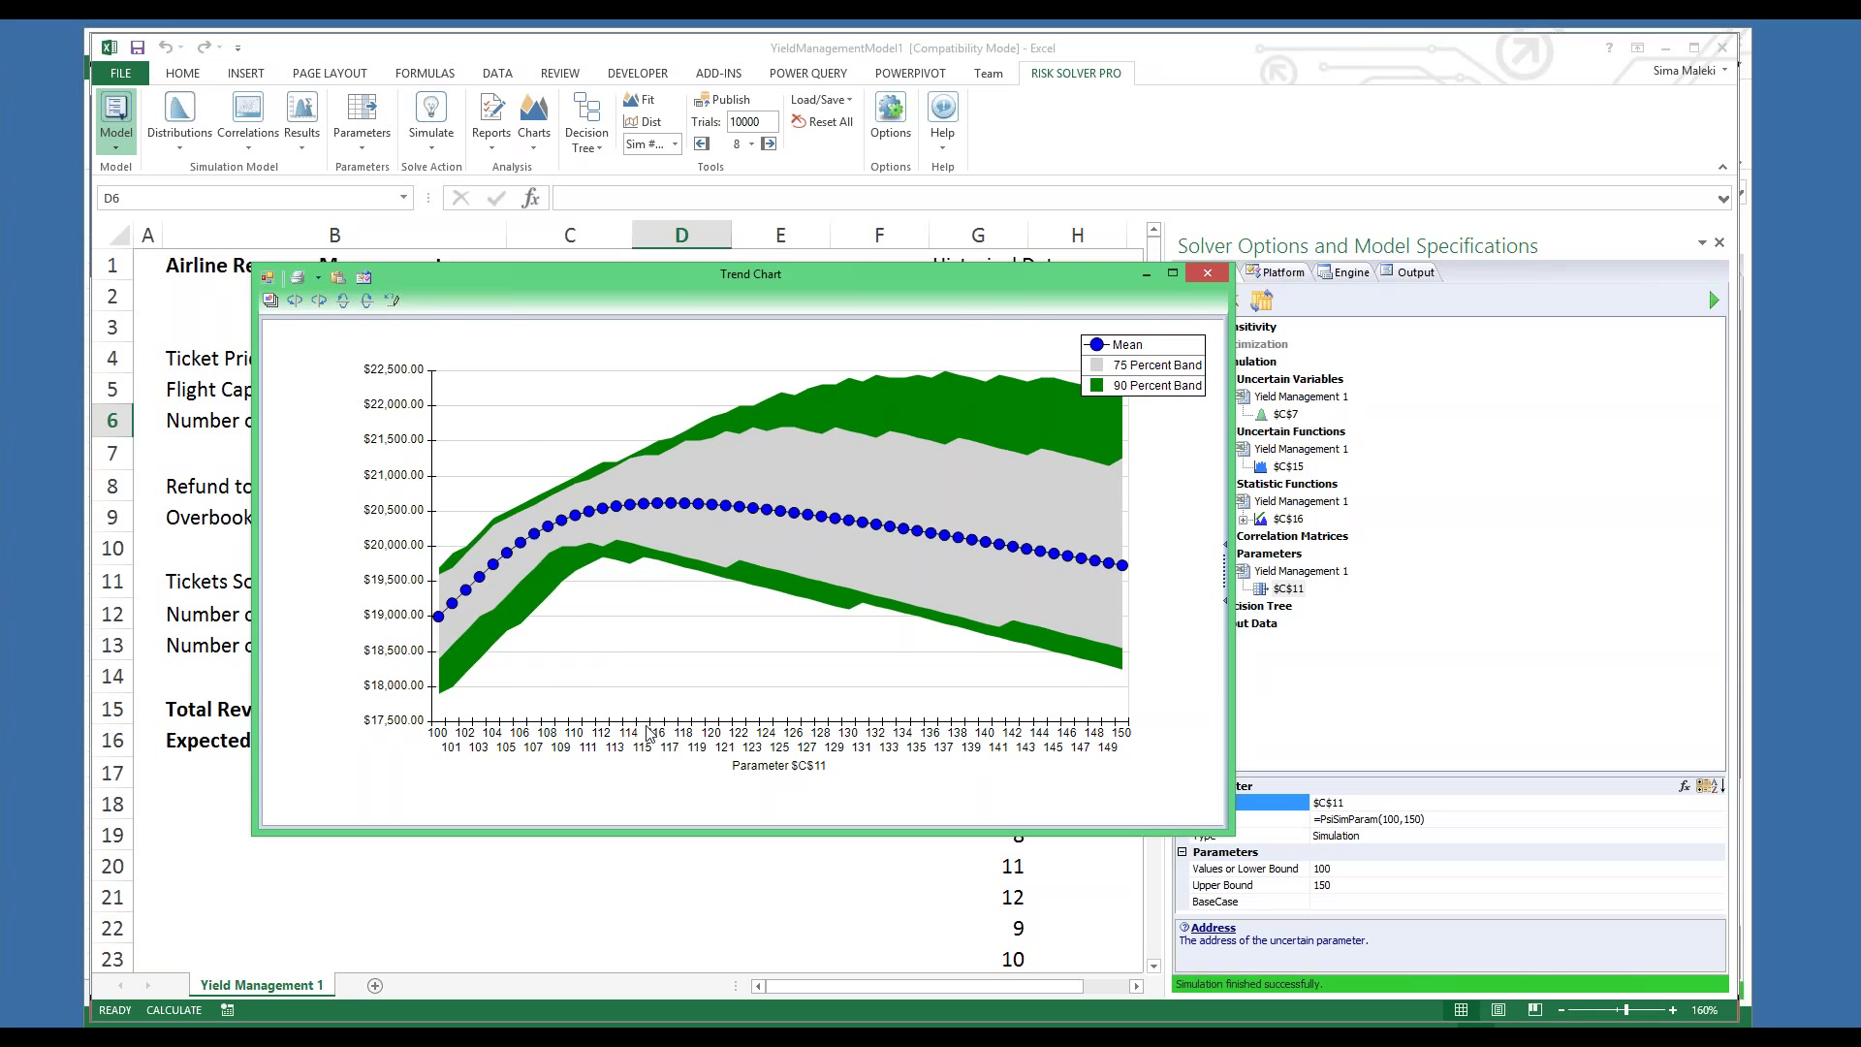
pyautogui.click(1214, 277)
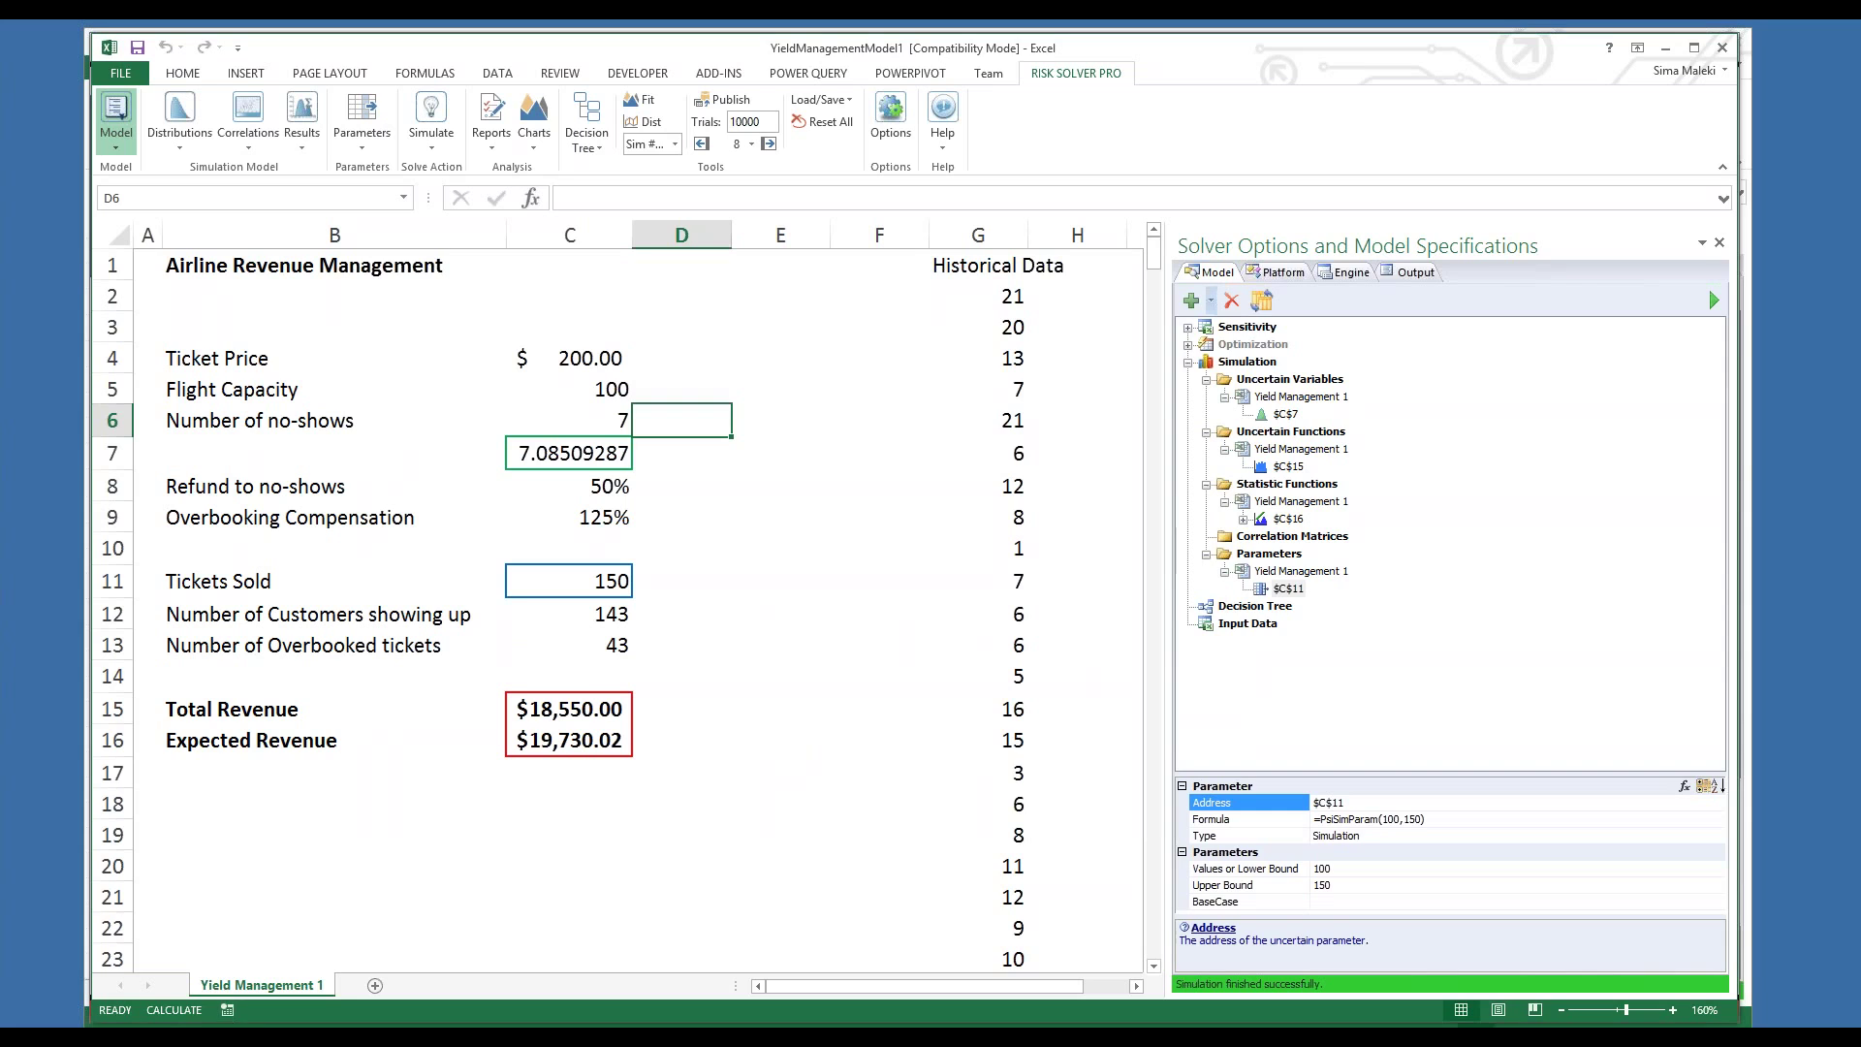
# Switch to the PowerPoint slide show and advance from the yield management example to the slide on setting up a model in Excel
pyautogui.hotkey('alt', 'Tab')
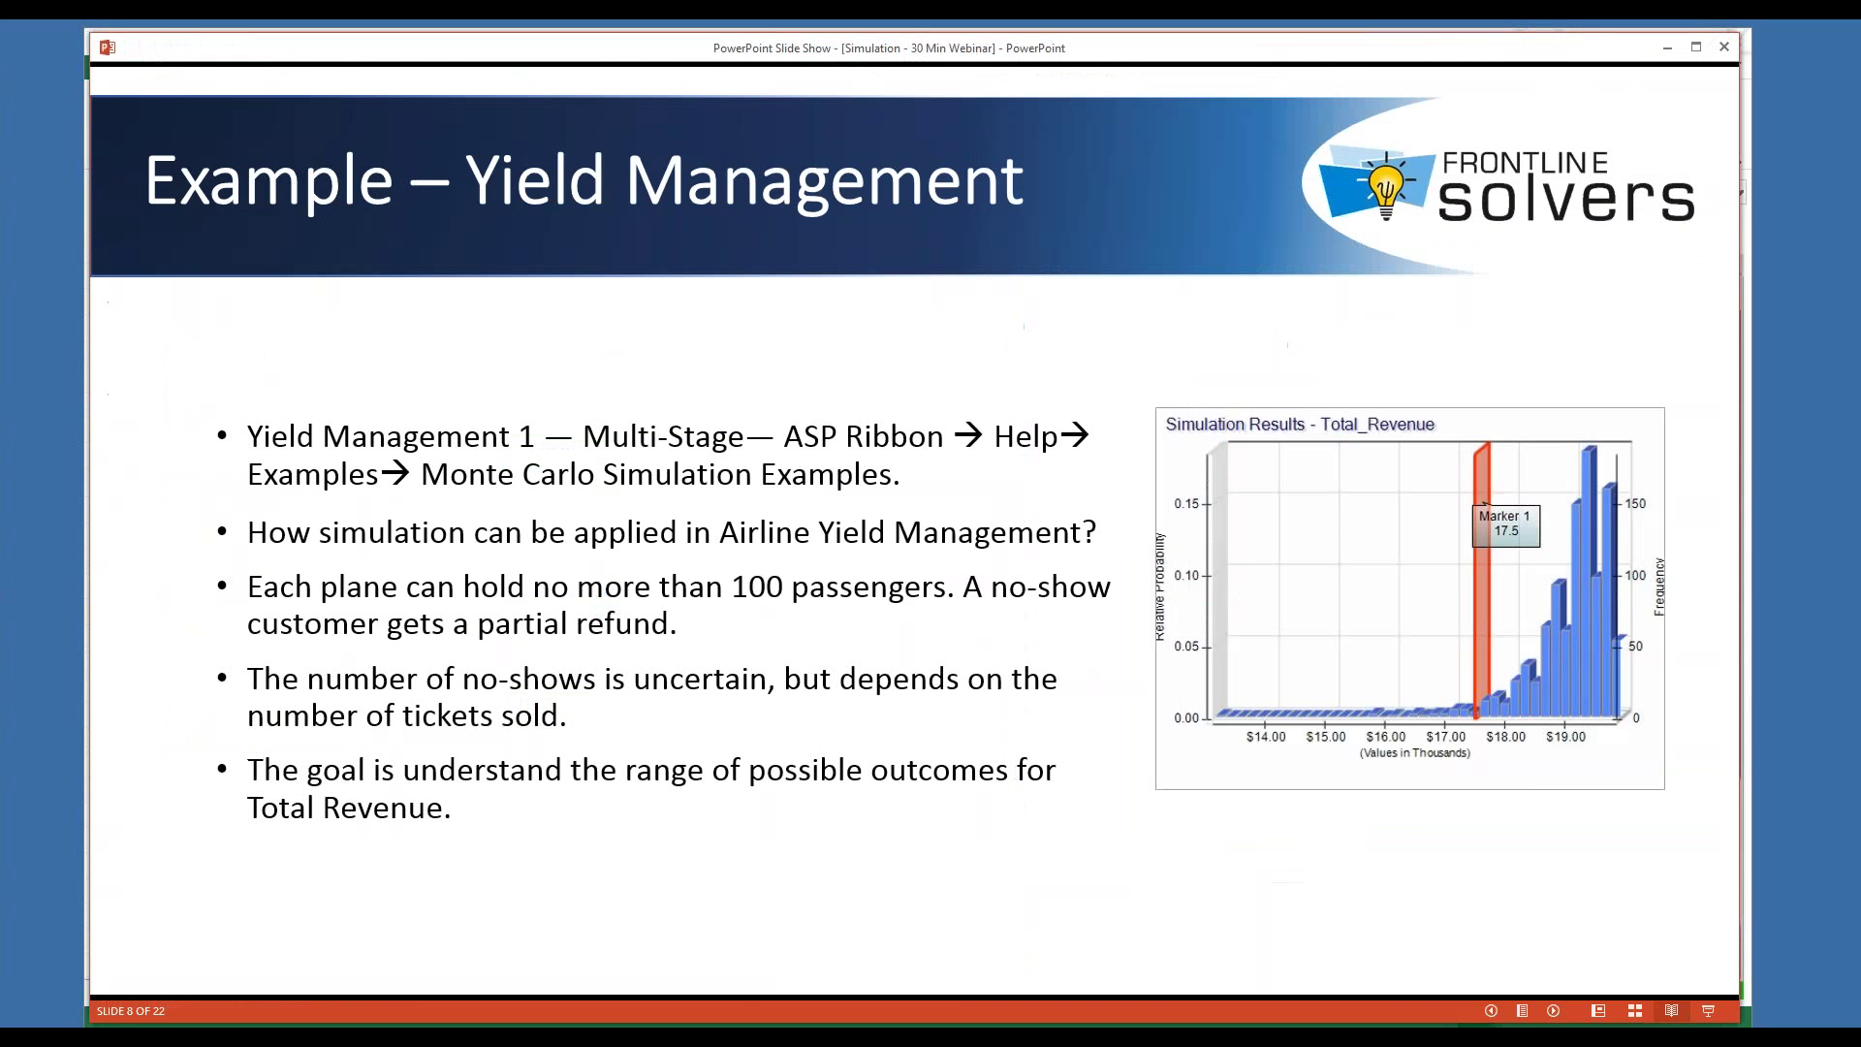
pyautogui.click(818, 651)
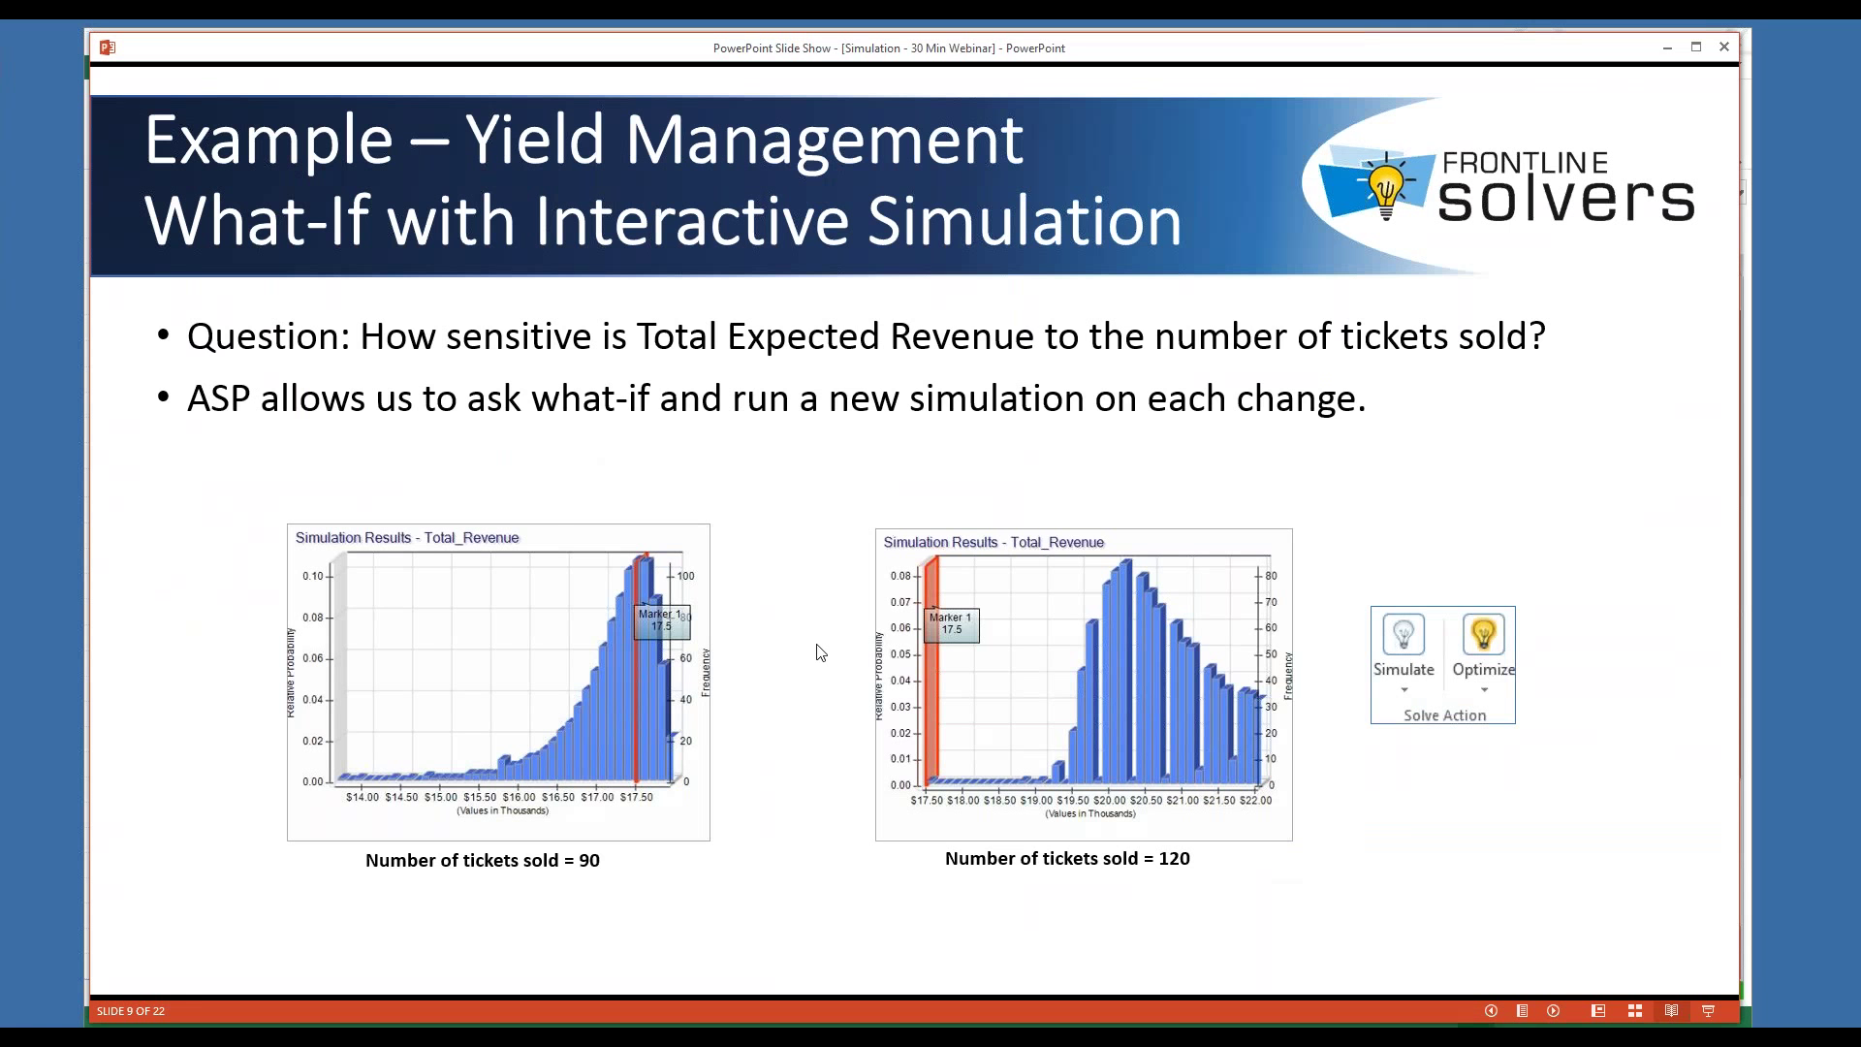
pyautogui.press('space')
pyautogui.press('space')
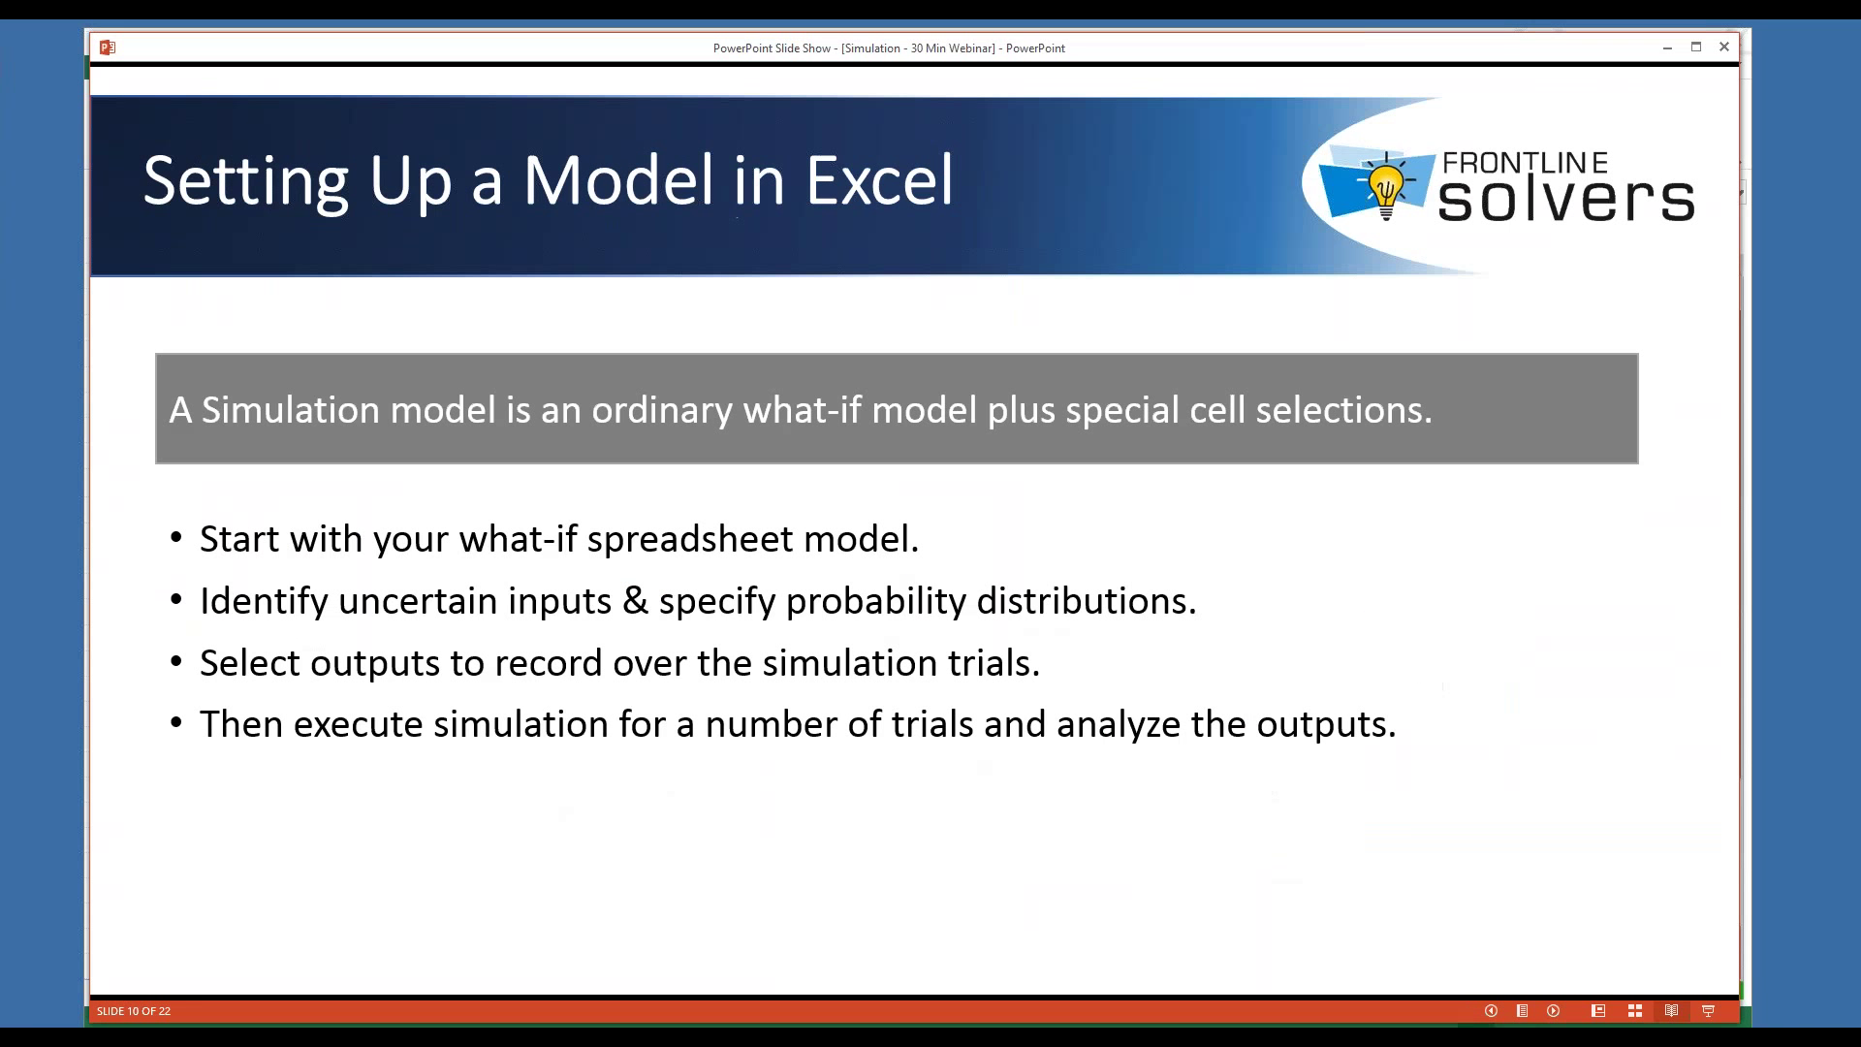
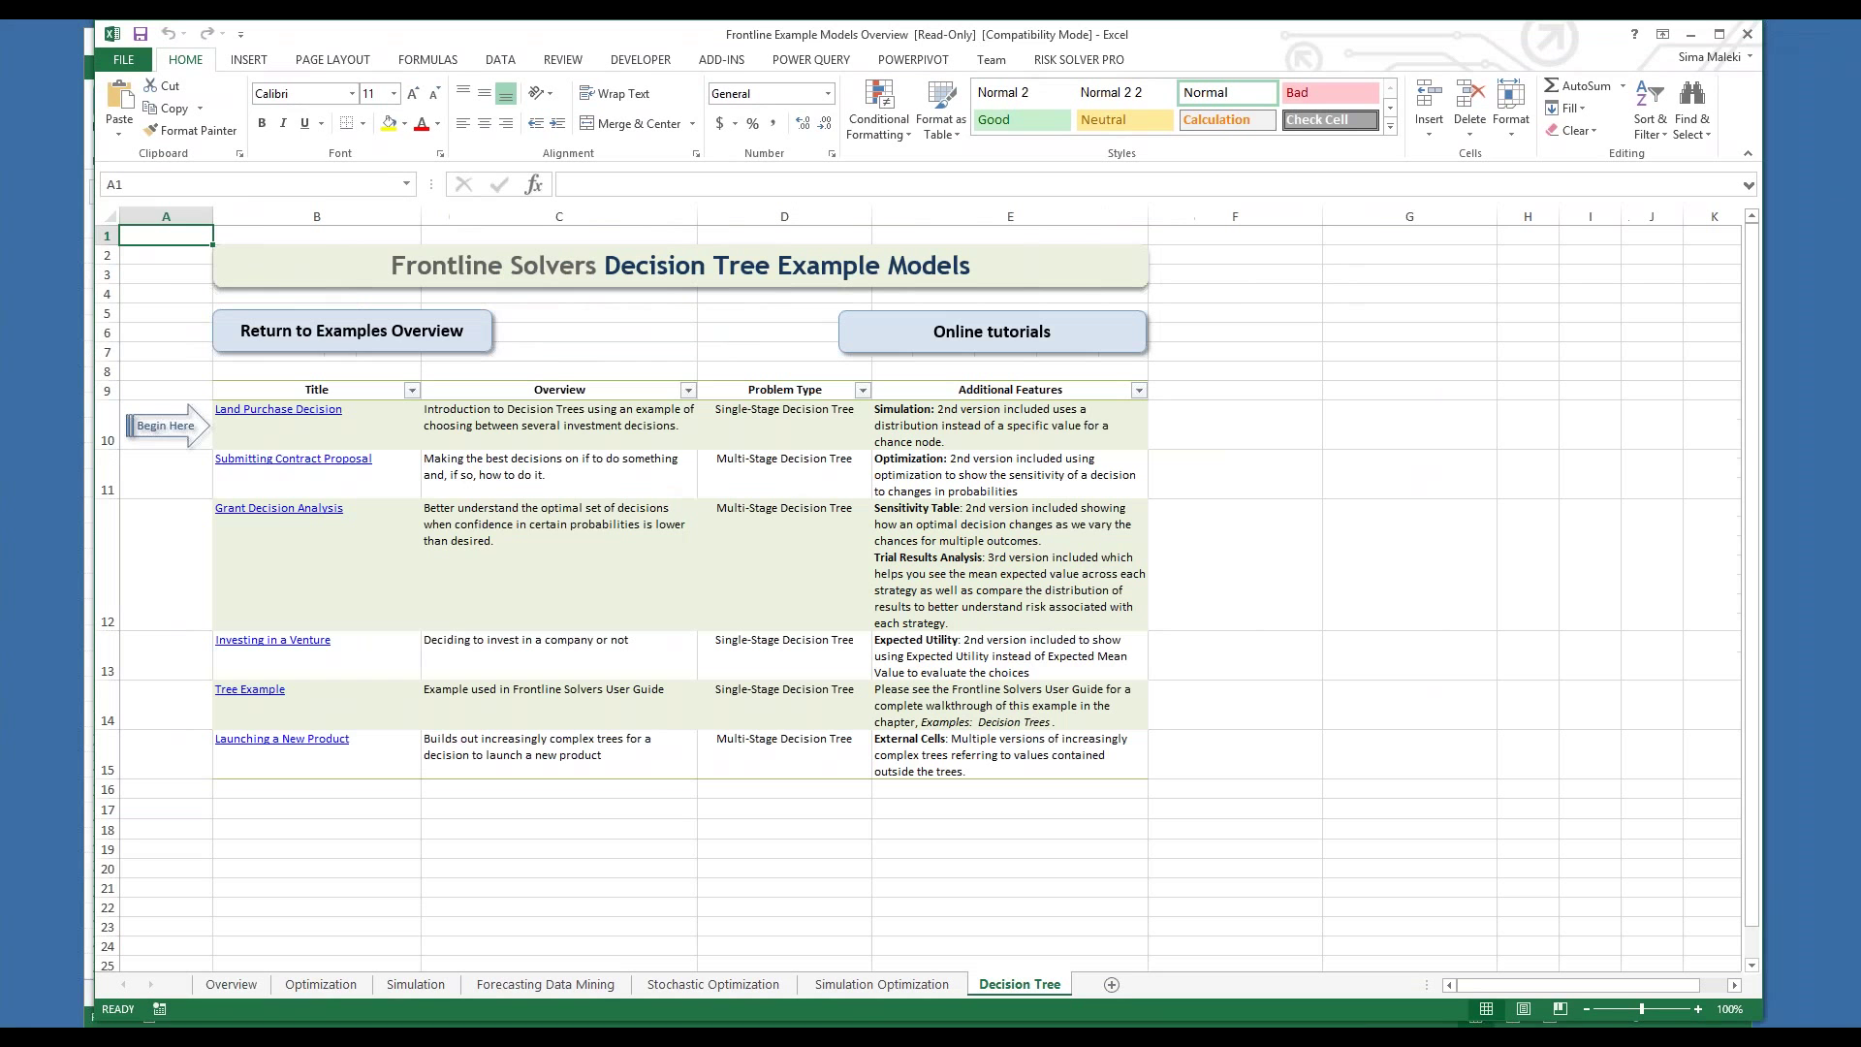
# In Excel, open the Grant Decision Analysis decision tree example and show its Risk Solver Pro model in a wider task pane
pyautogui.click(272, 514)
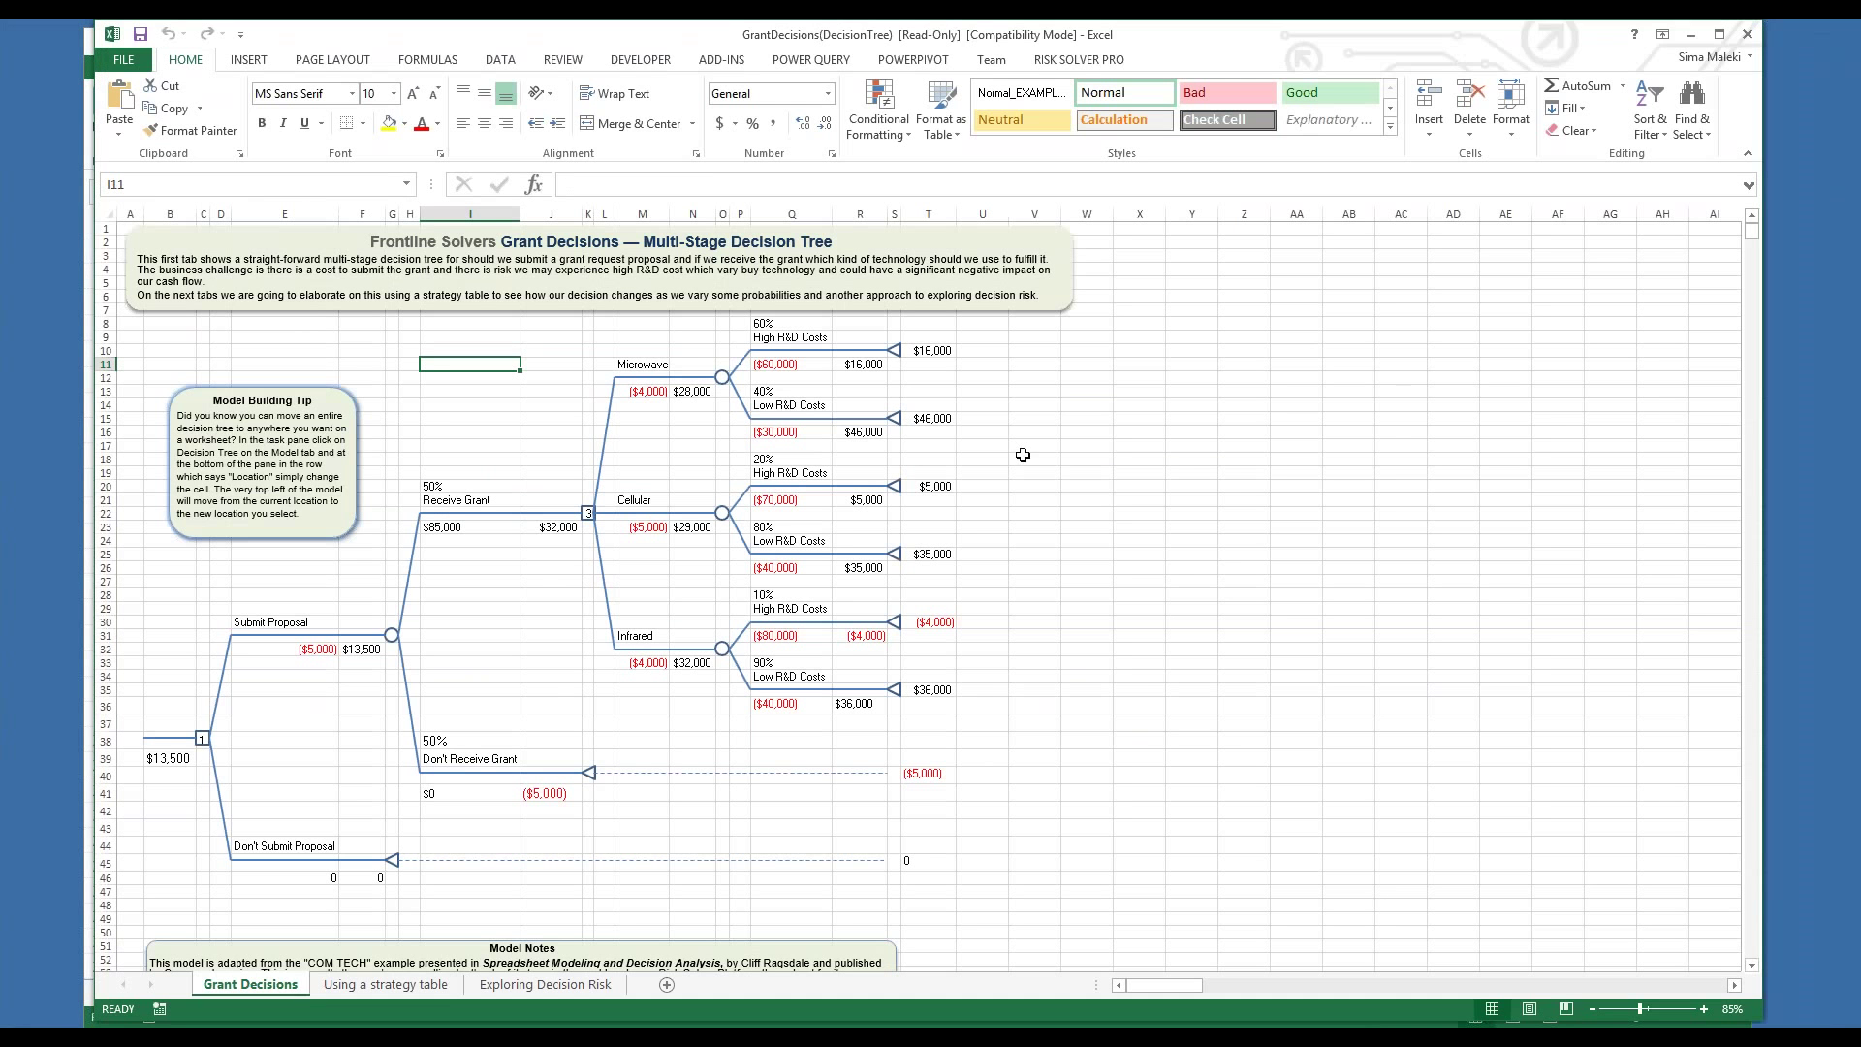
pyautogui.click(1066, 61)
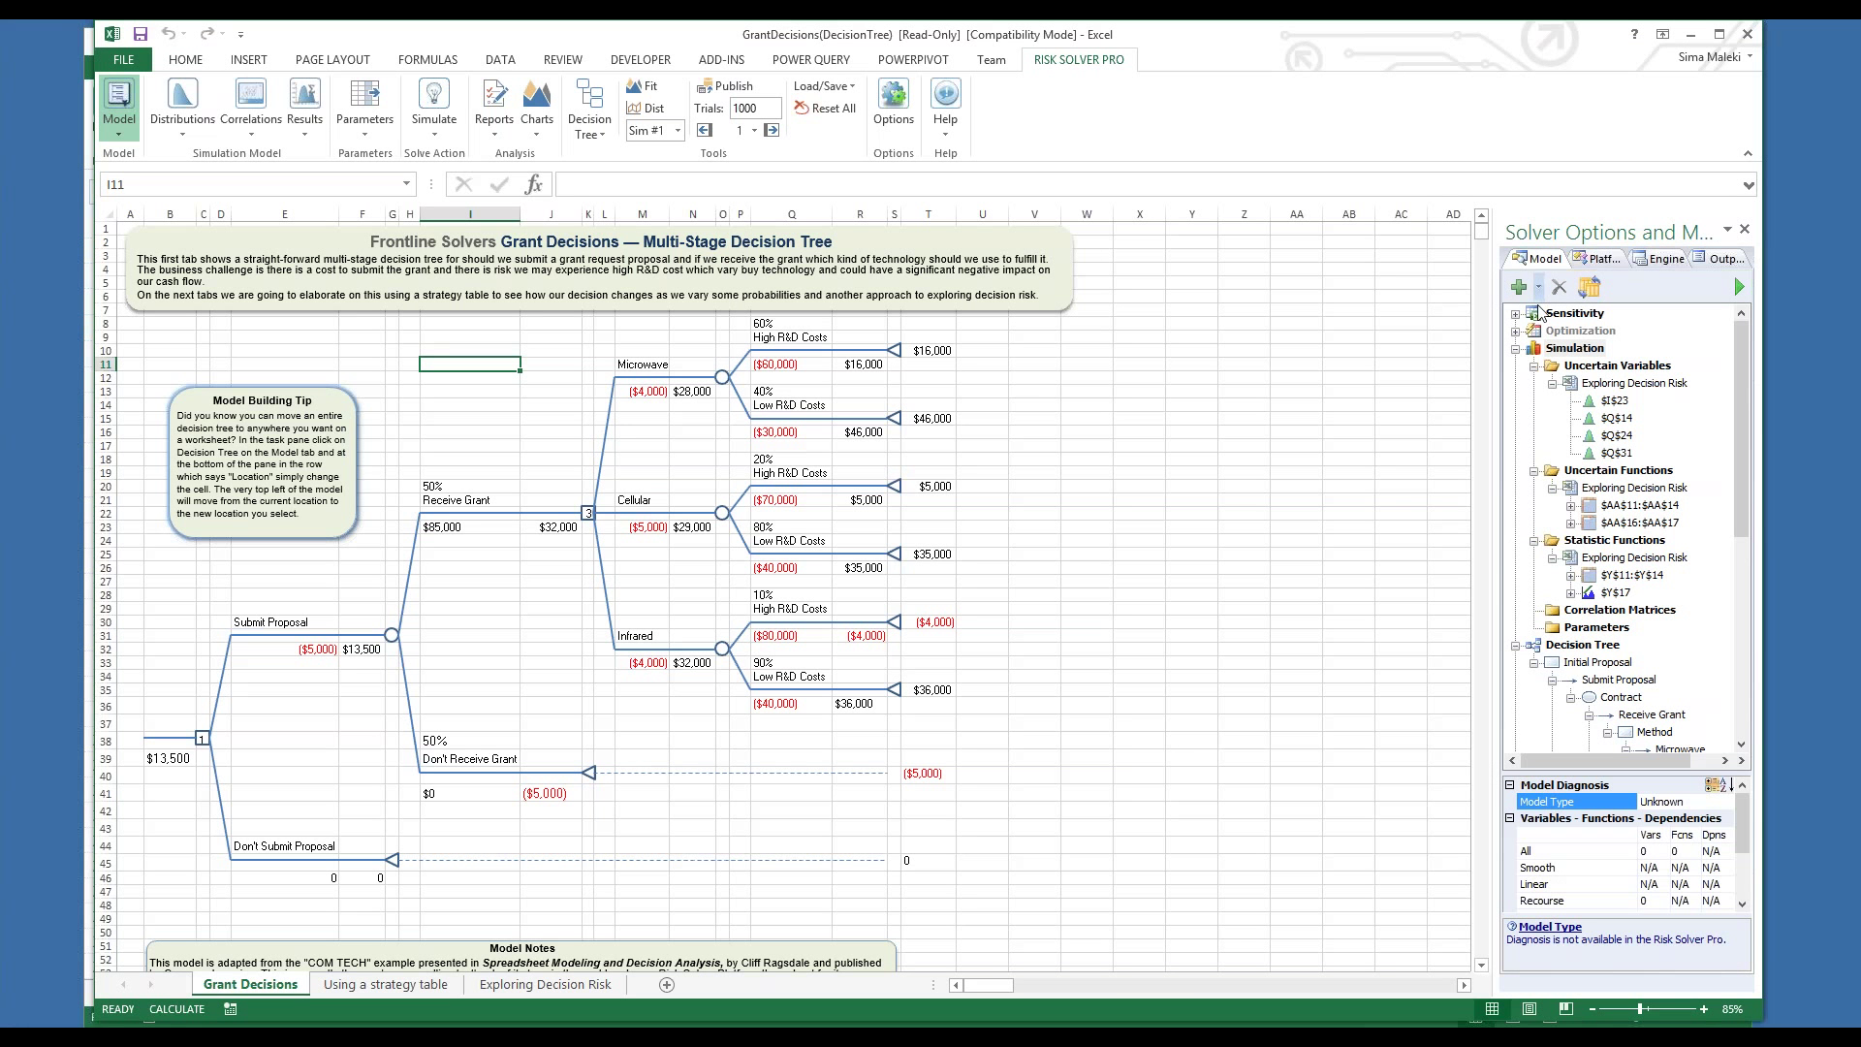
pyautogui.moveTo(1494, 281); pyautogui.dragTo(1384, 281)
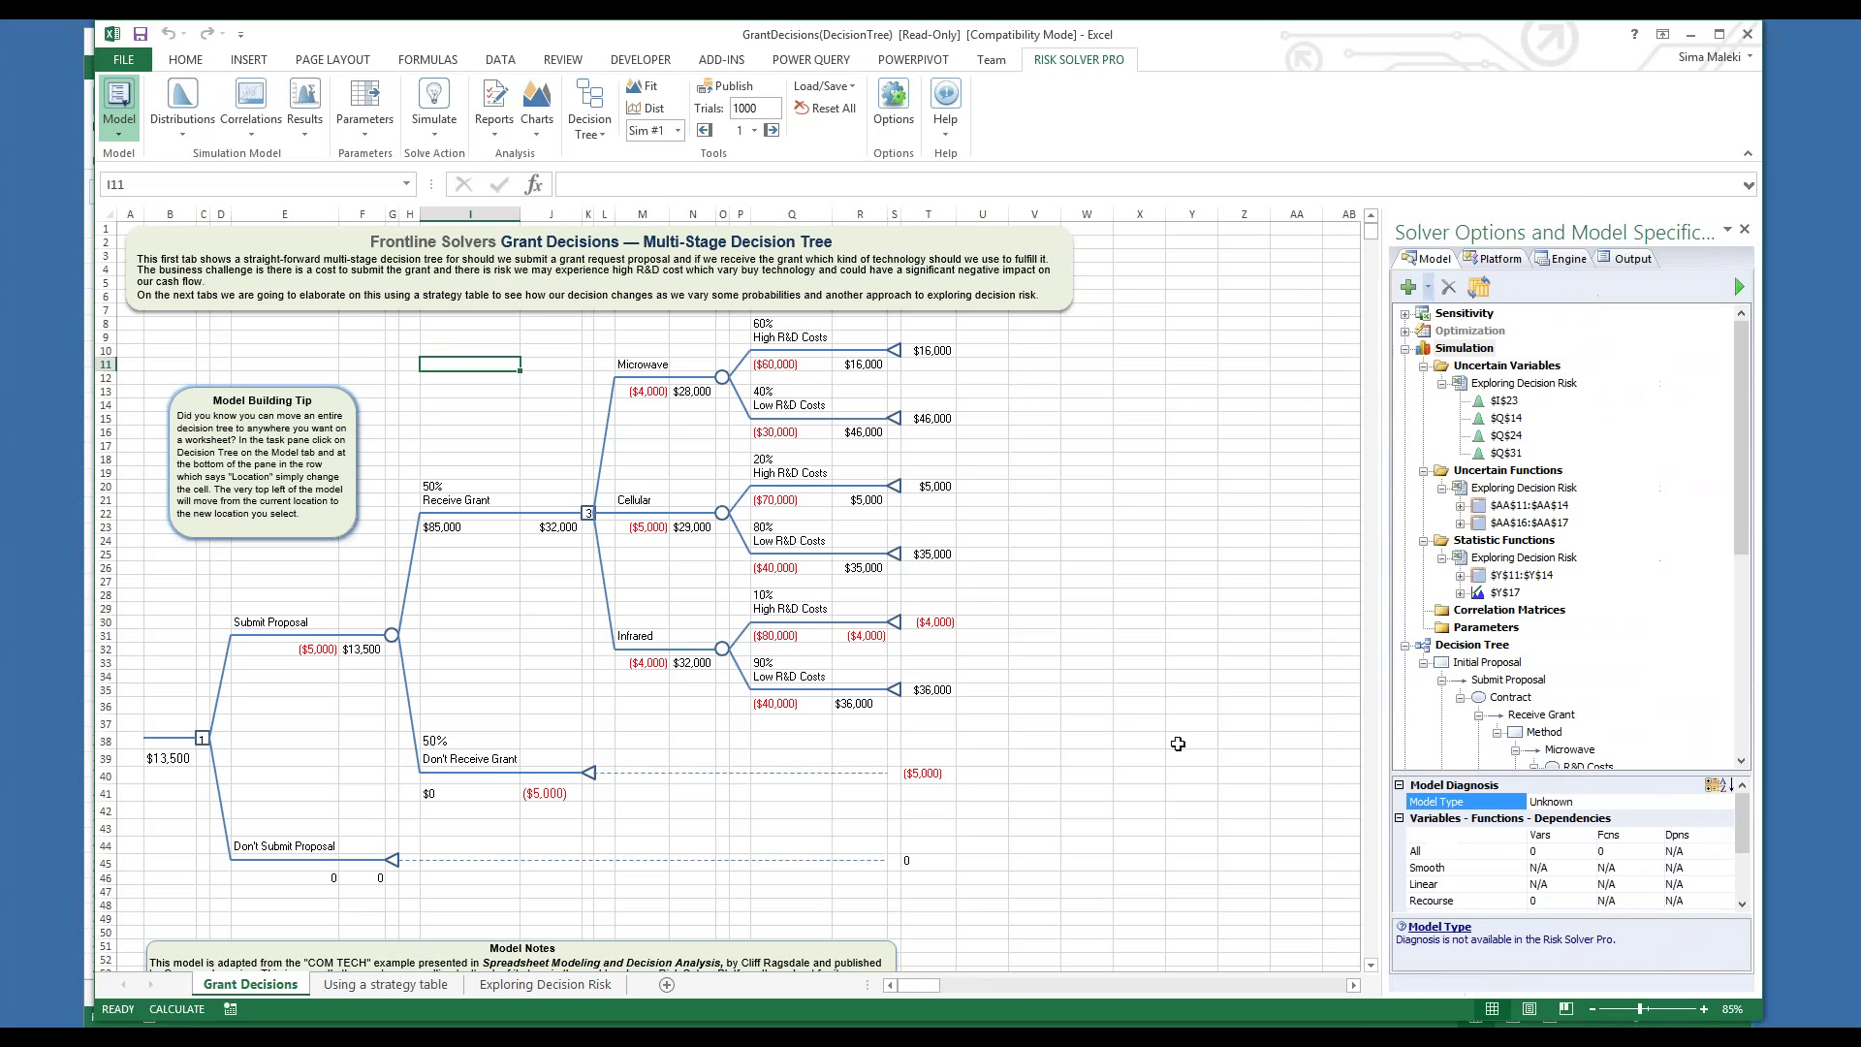
pyautogui.click(1704, 1009)
pyautogui.click(1703, 1009)
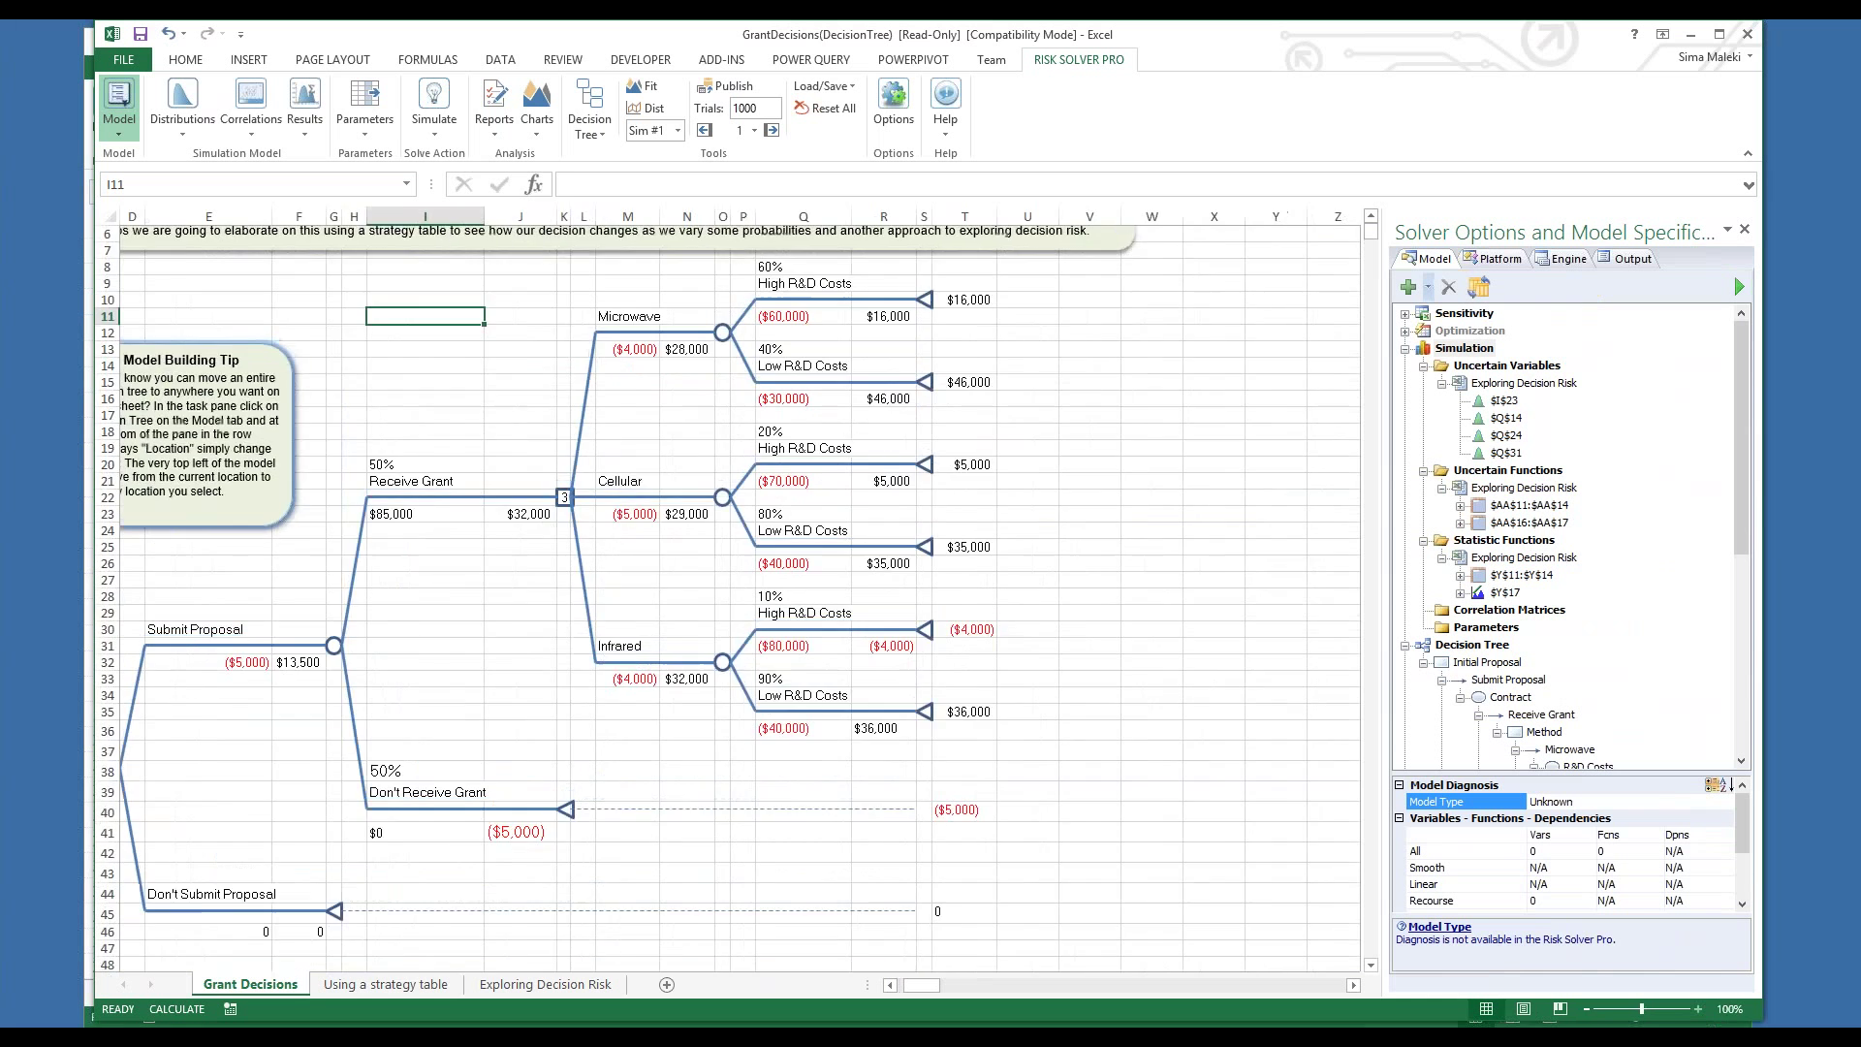
pyautogui.click(1703, 1009)
pyautogui.click(1703, 1009)
pyautogui.click(1586, 1009)
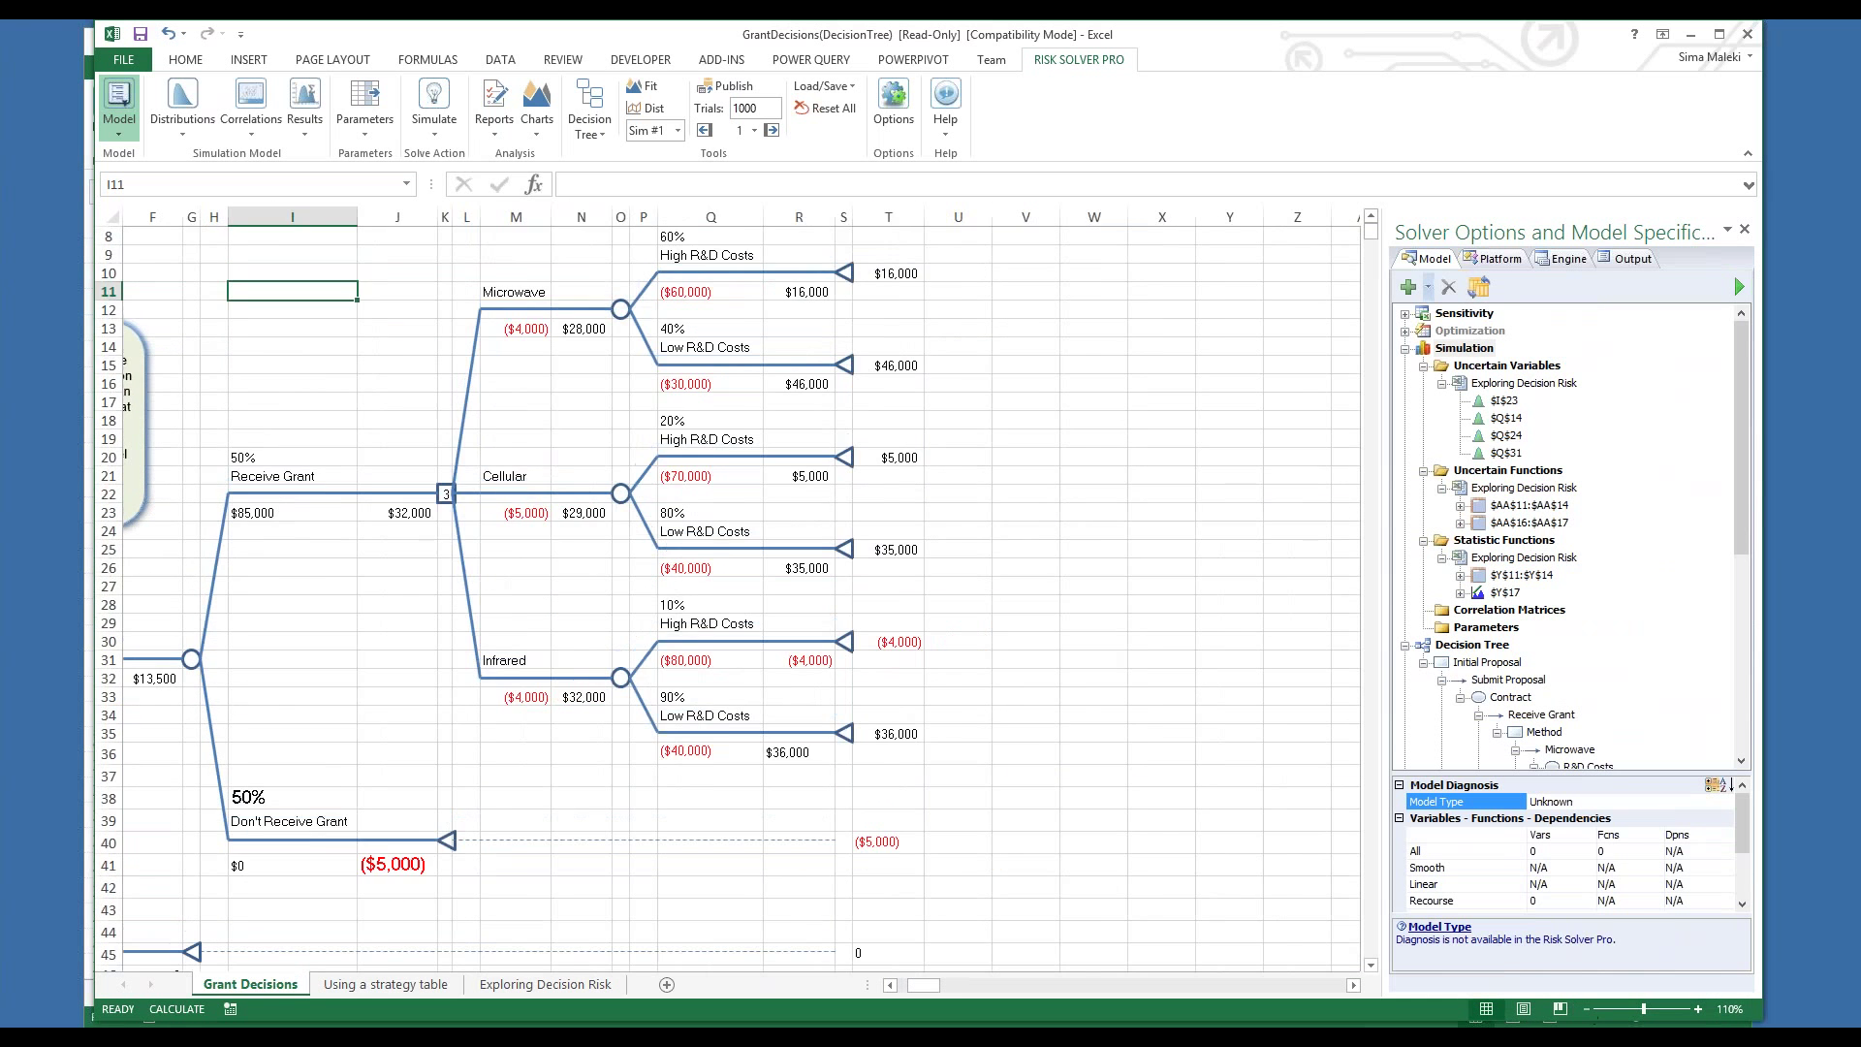
# Highlight the best decision path through the grant decision tree, with the whole tree in view at 90% zoom
pyautogui.click(1586, 1010)
pyautogui.click(1585, 1009)
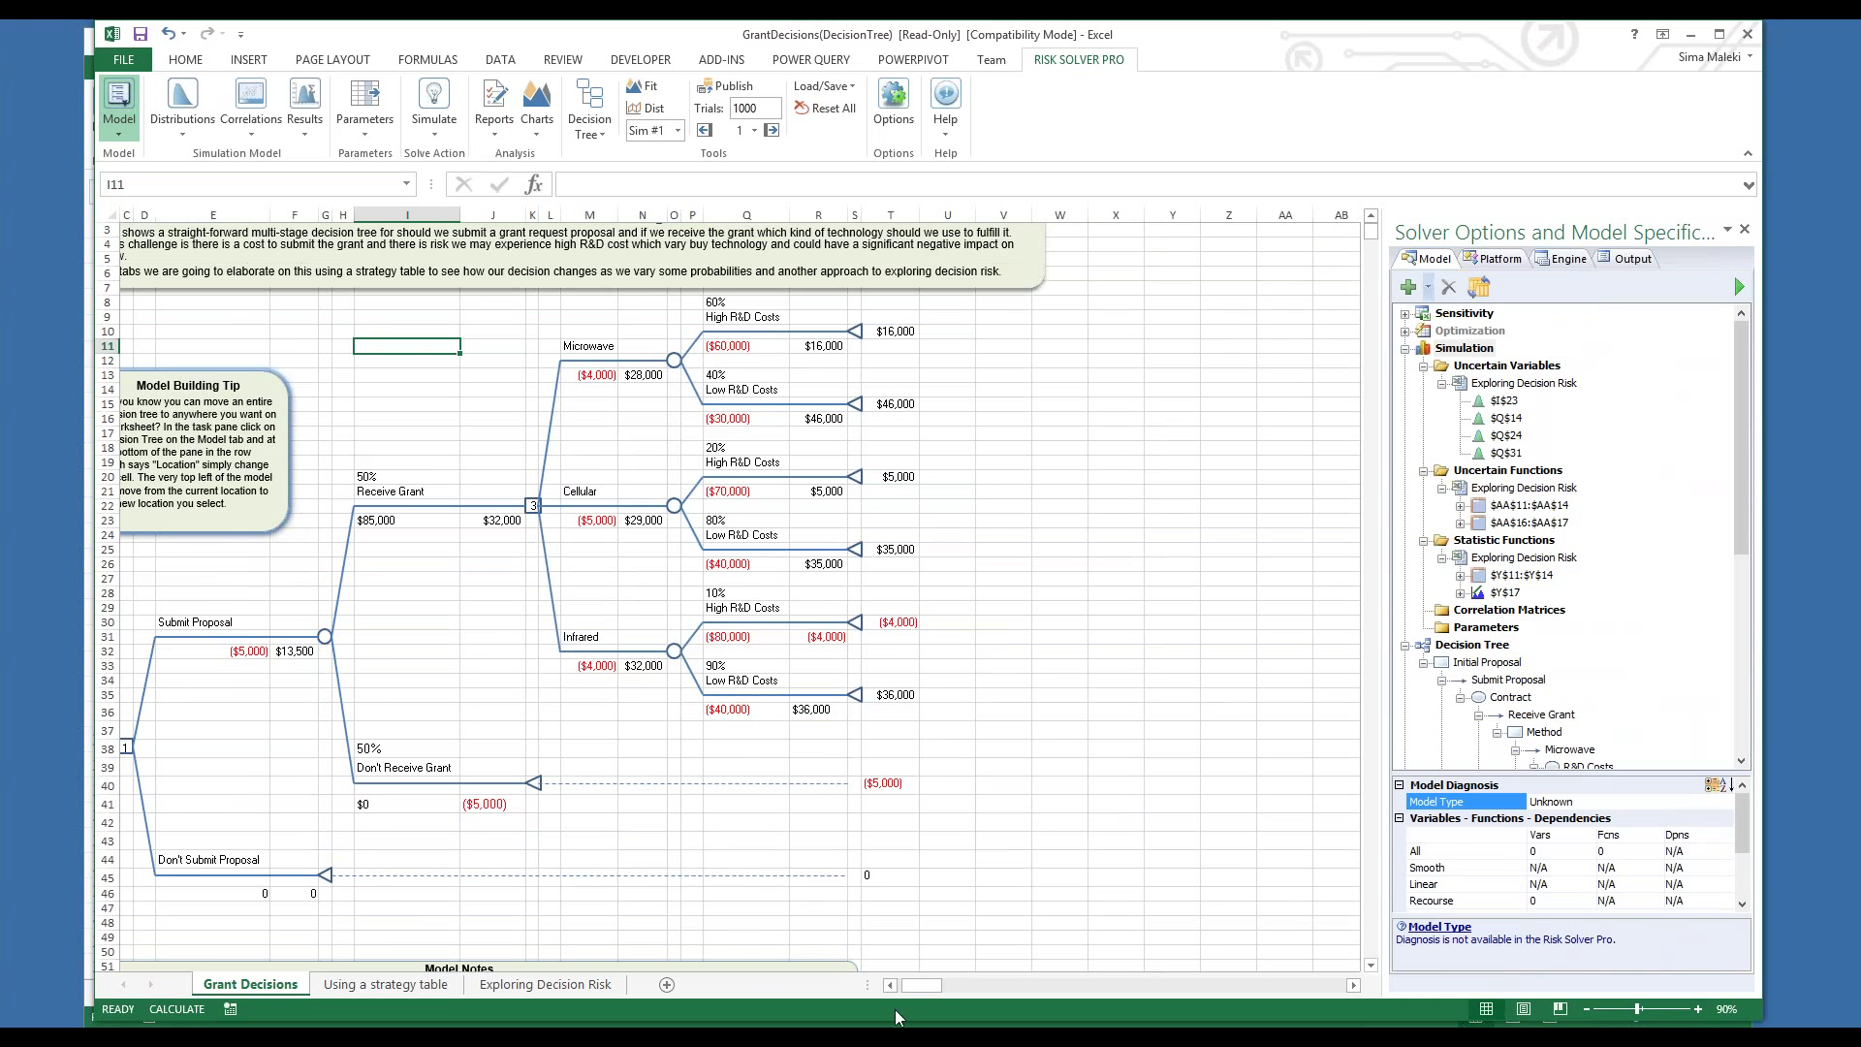
pyautogui.hscroll(-1, 928, 986)
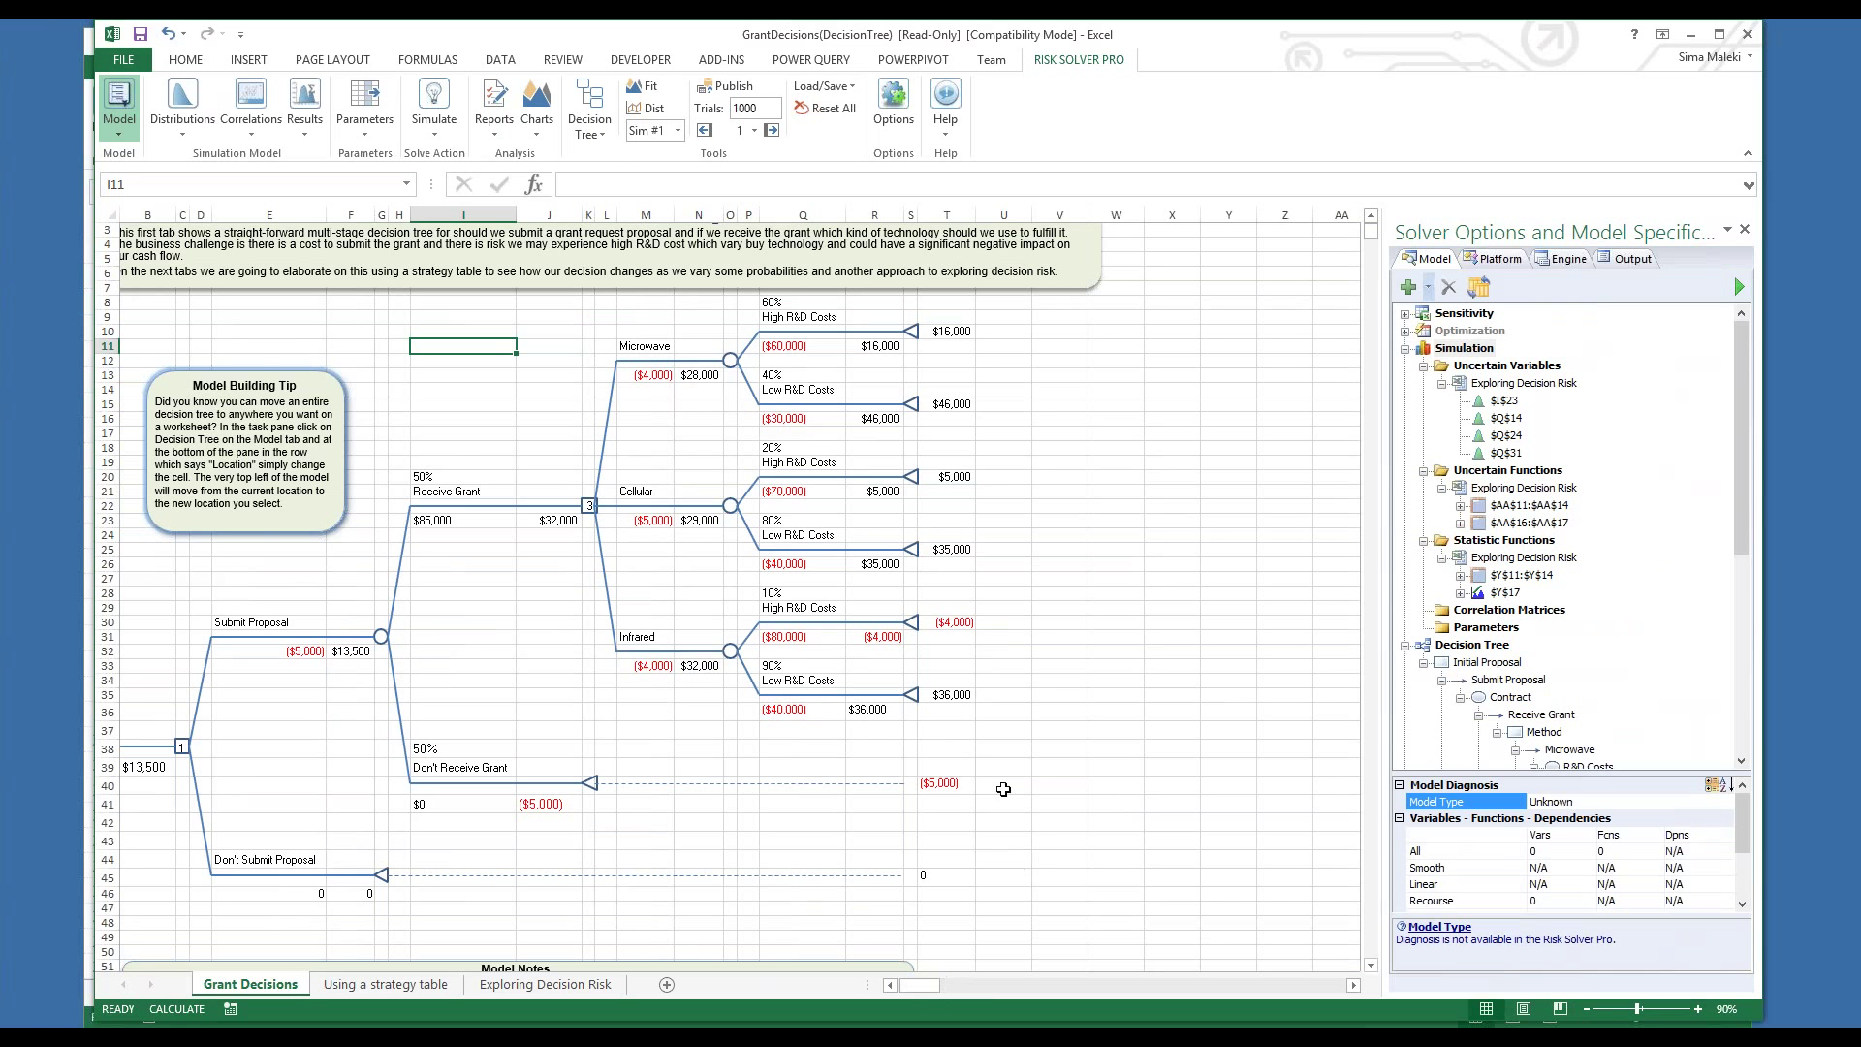
pyautogui.click(601, 136)
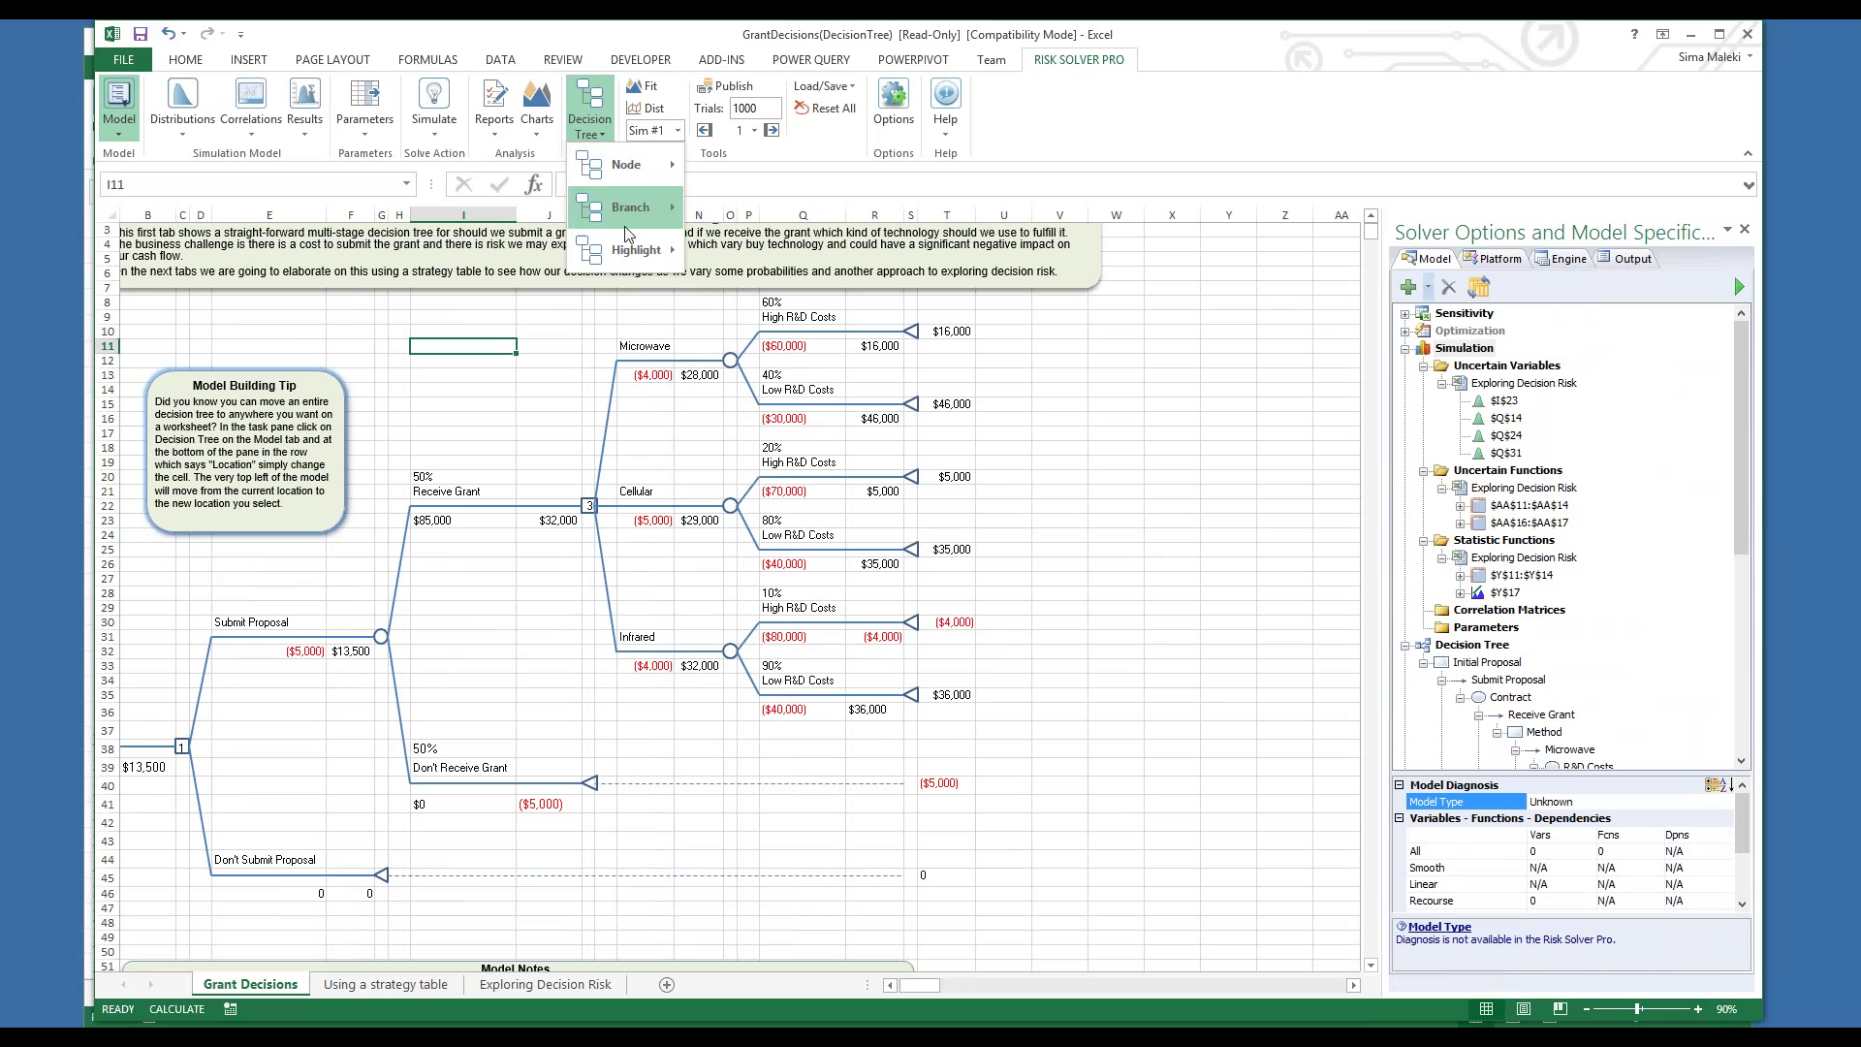
pyautogui.moveTo(628, 251)
pyautogui.click(761, 250)
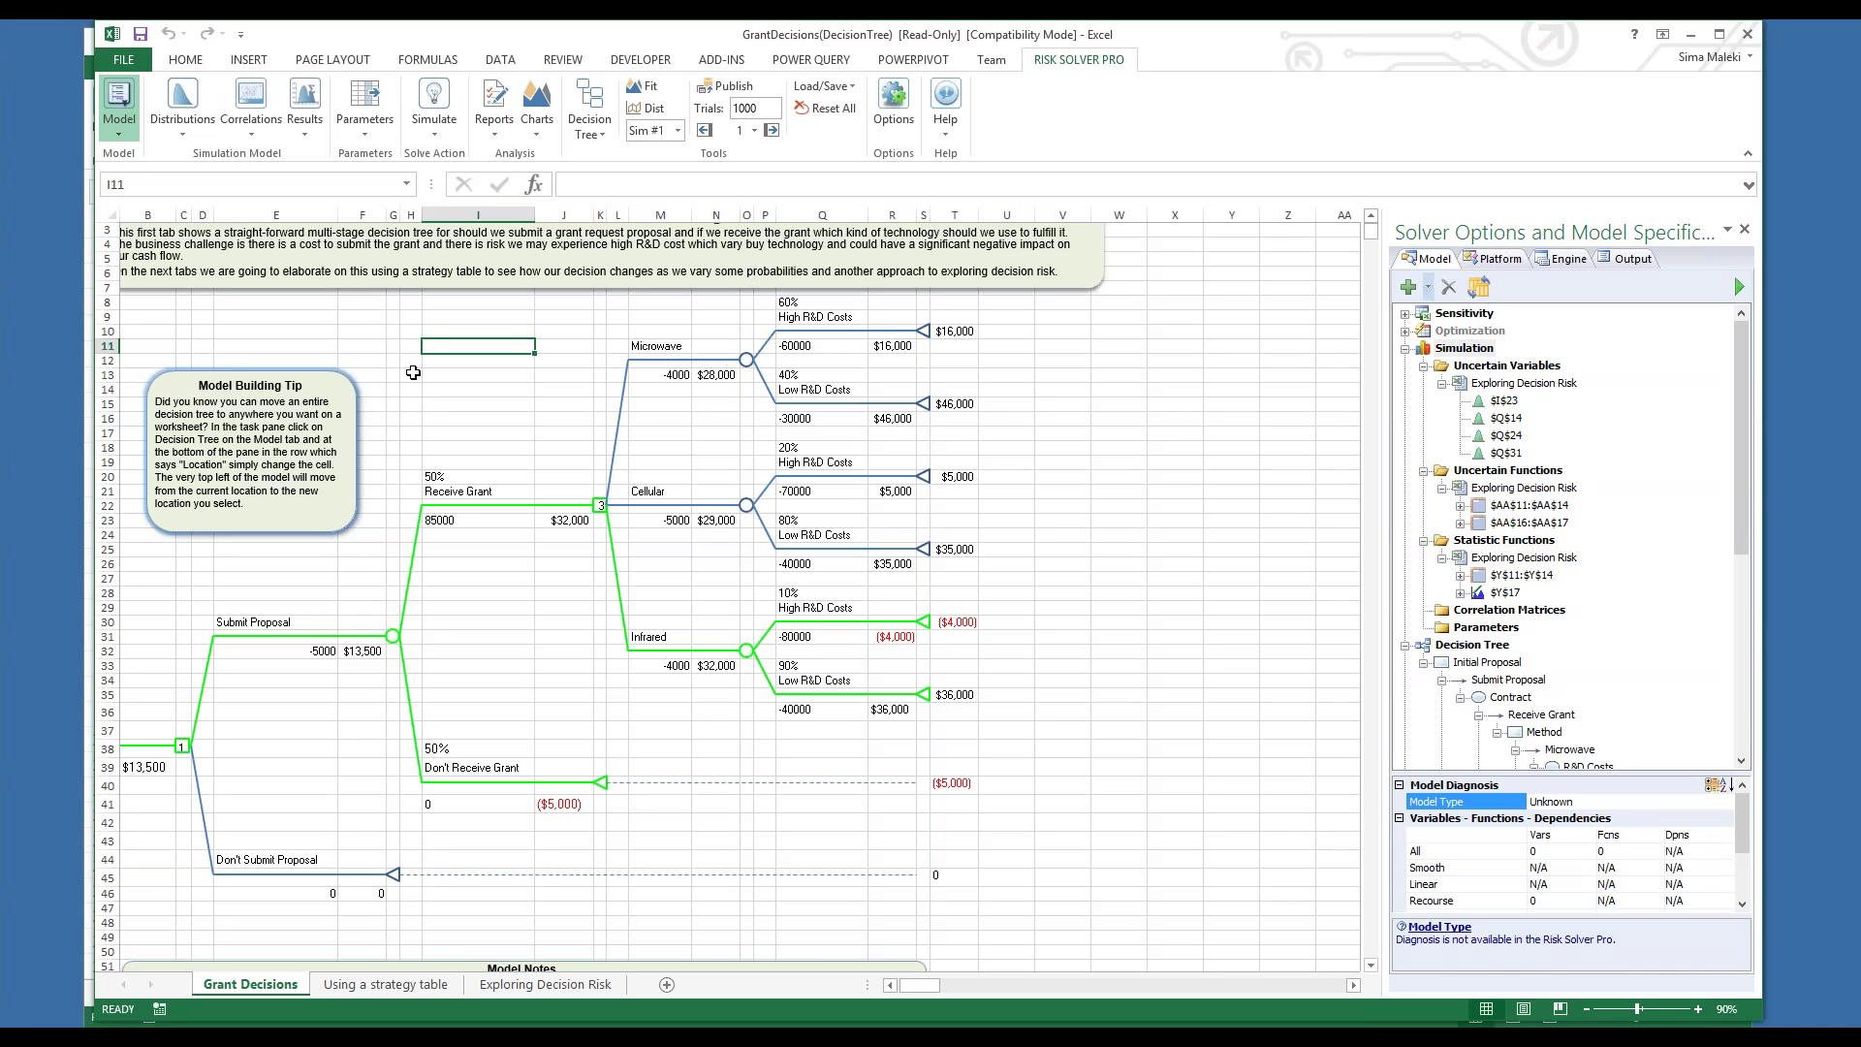
# Examine the tree's decision and chance nodes, comparing the expected values of submitting and not submitting the proposal
pyautogui.click(169, 728)
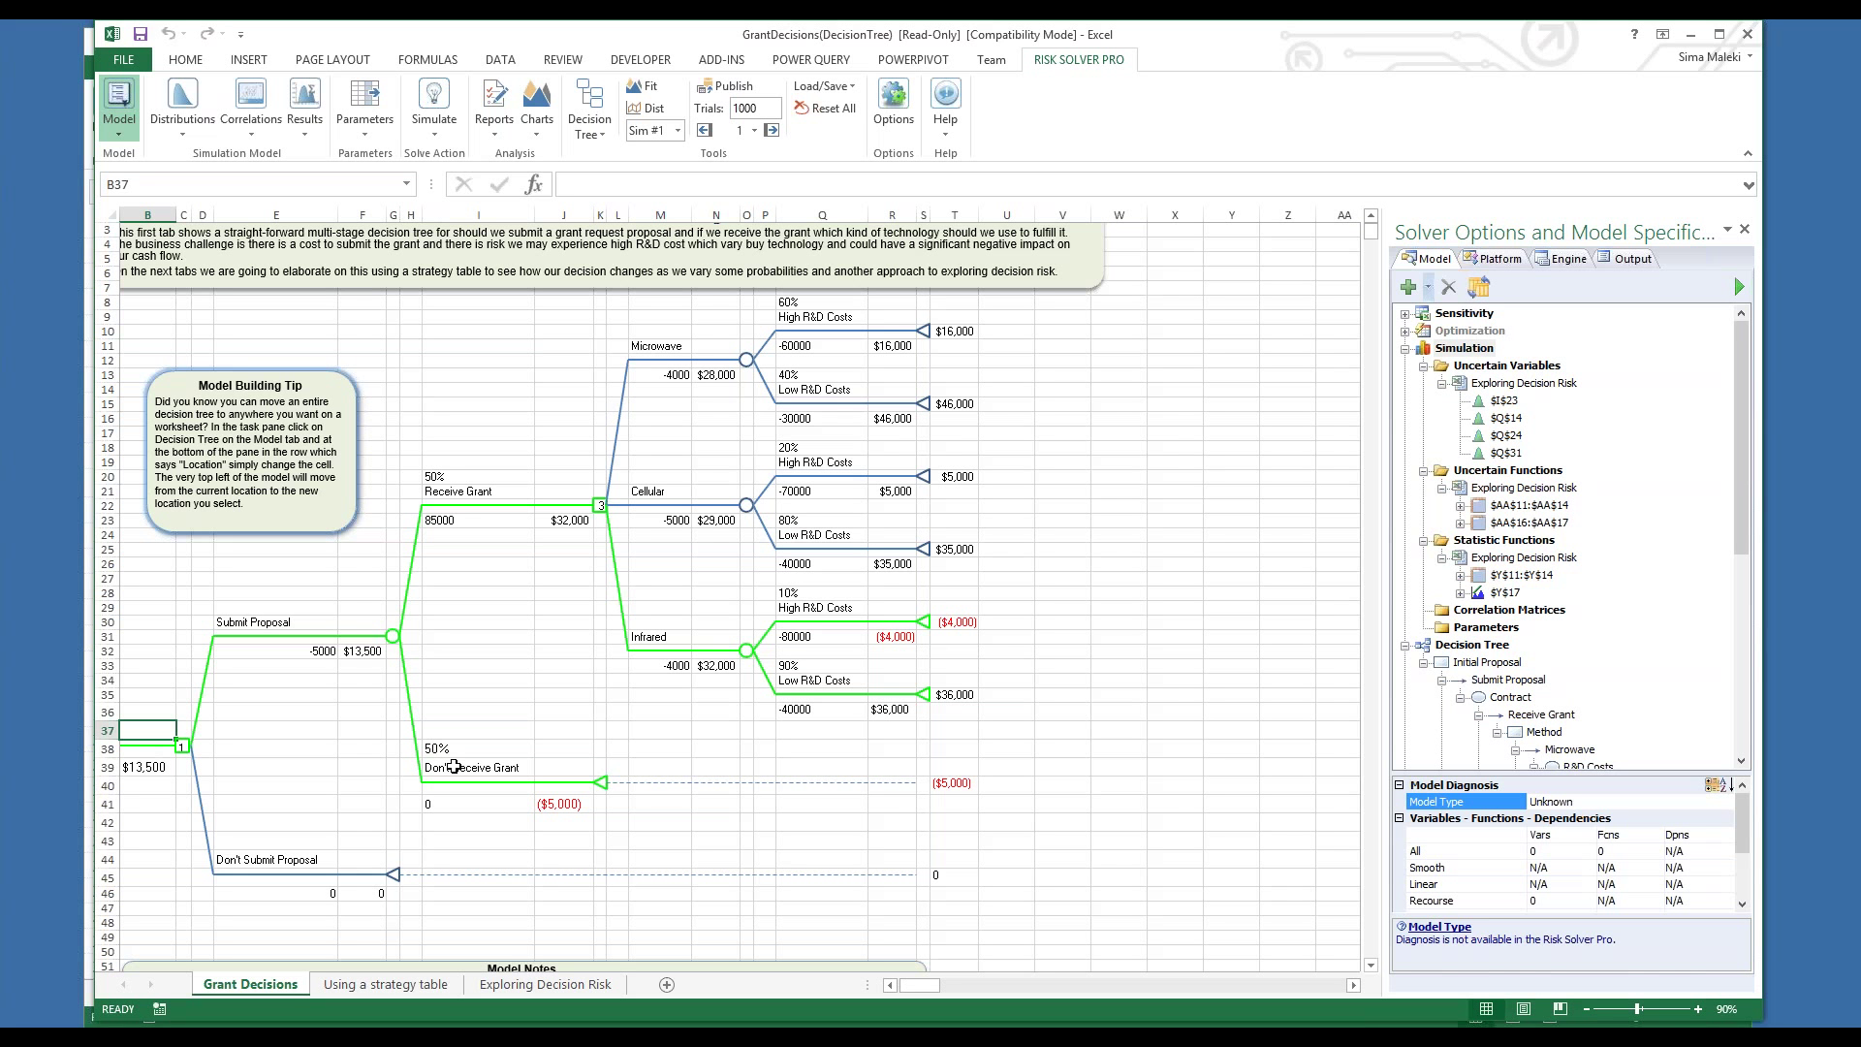
pyautogui.click(545, 805)
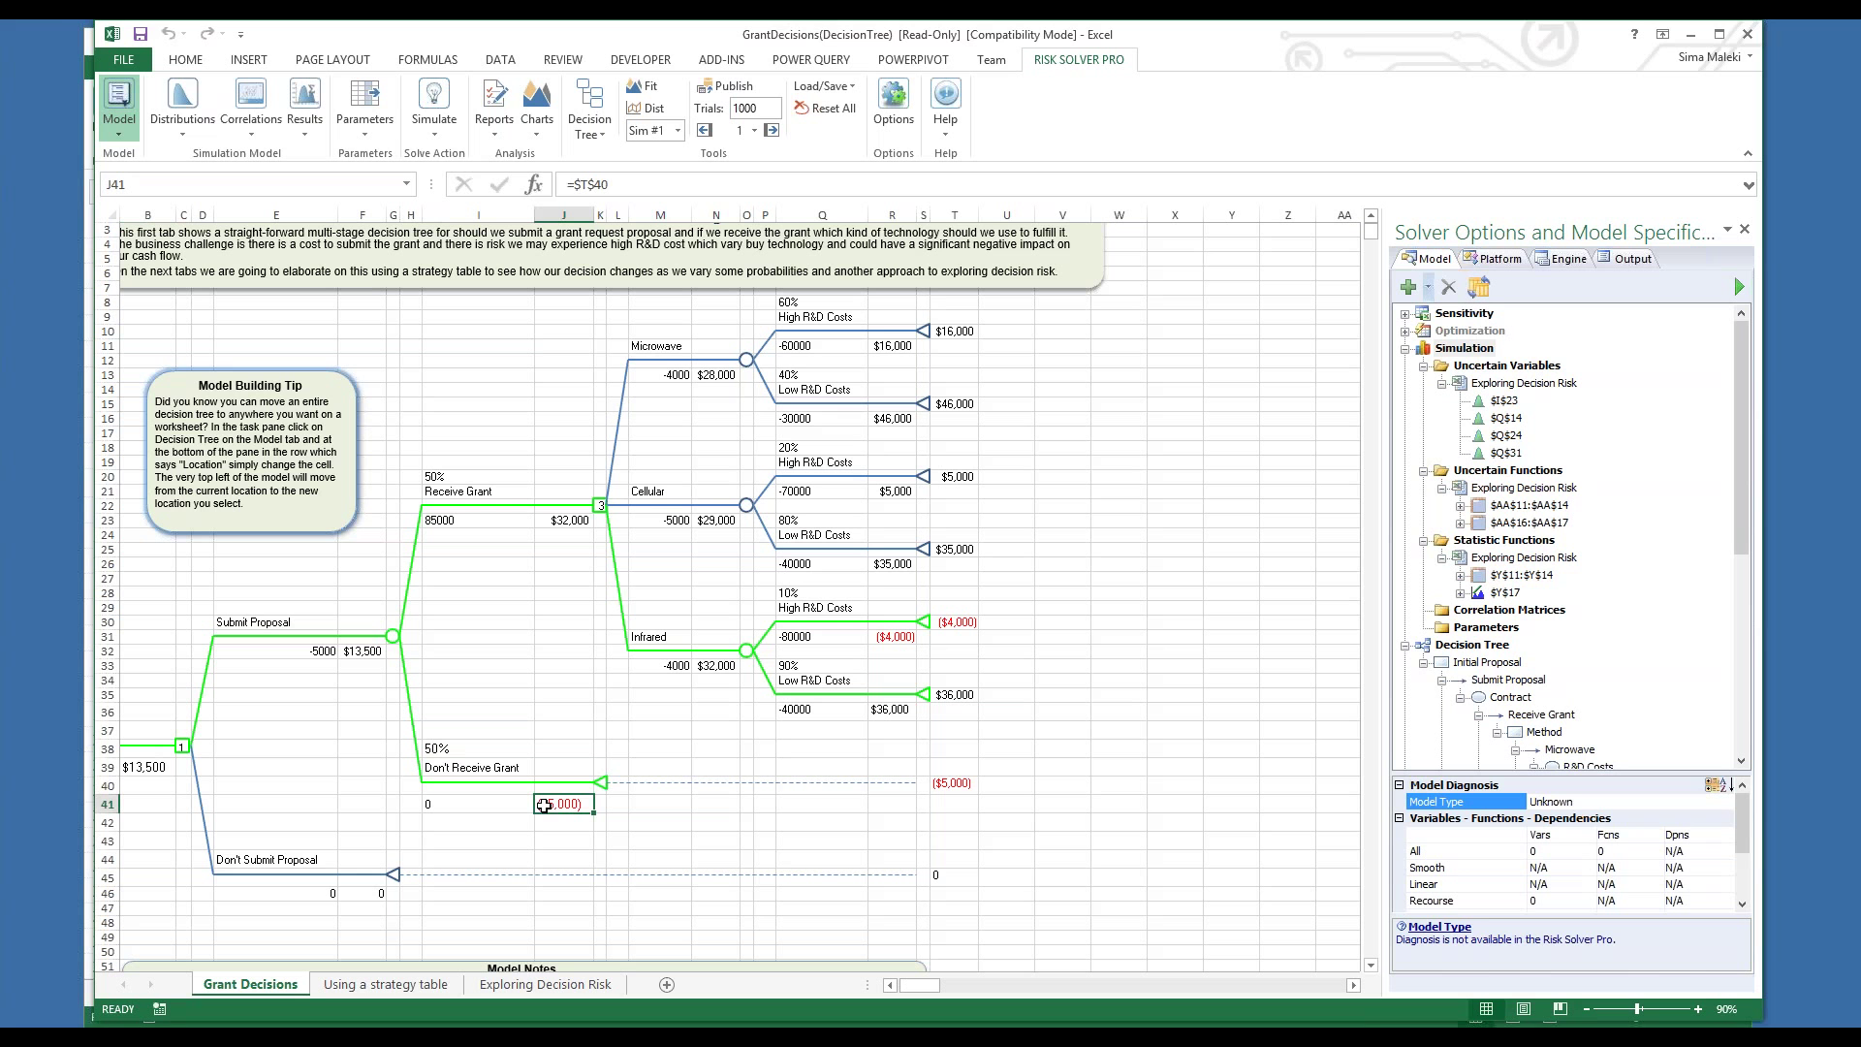
pyautogui.click(600, 479)
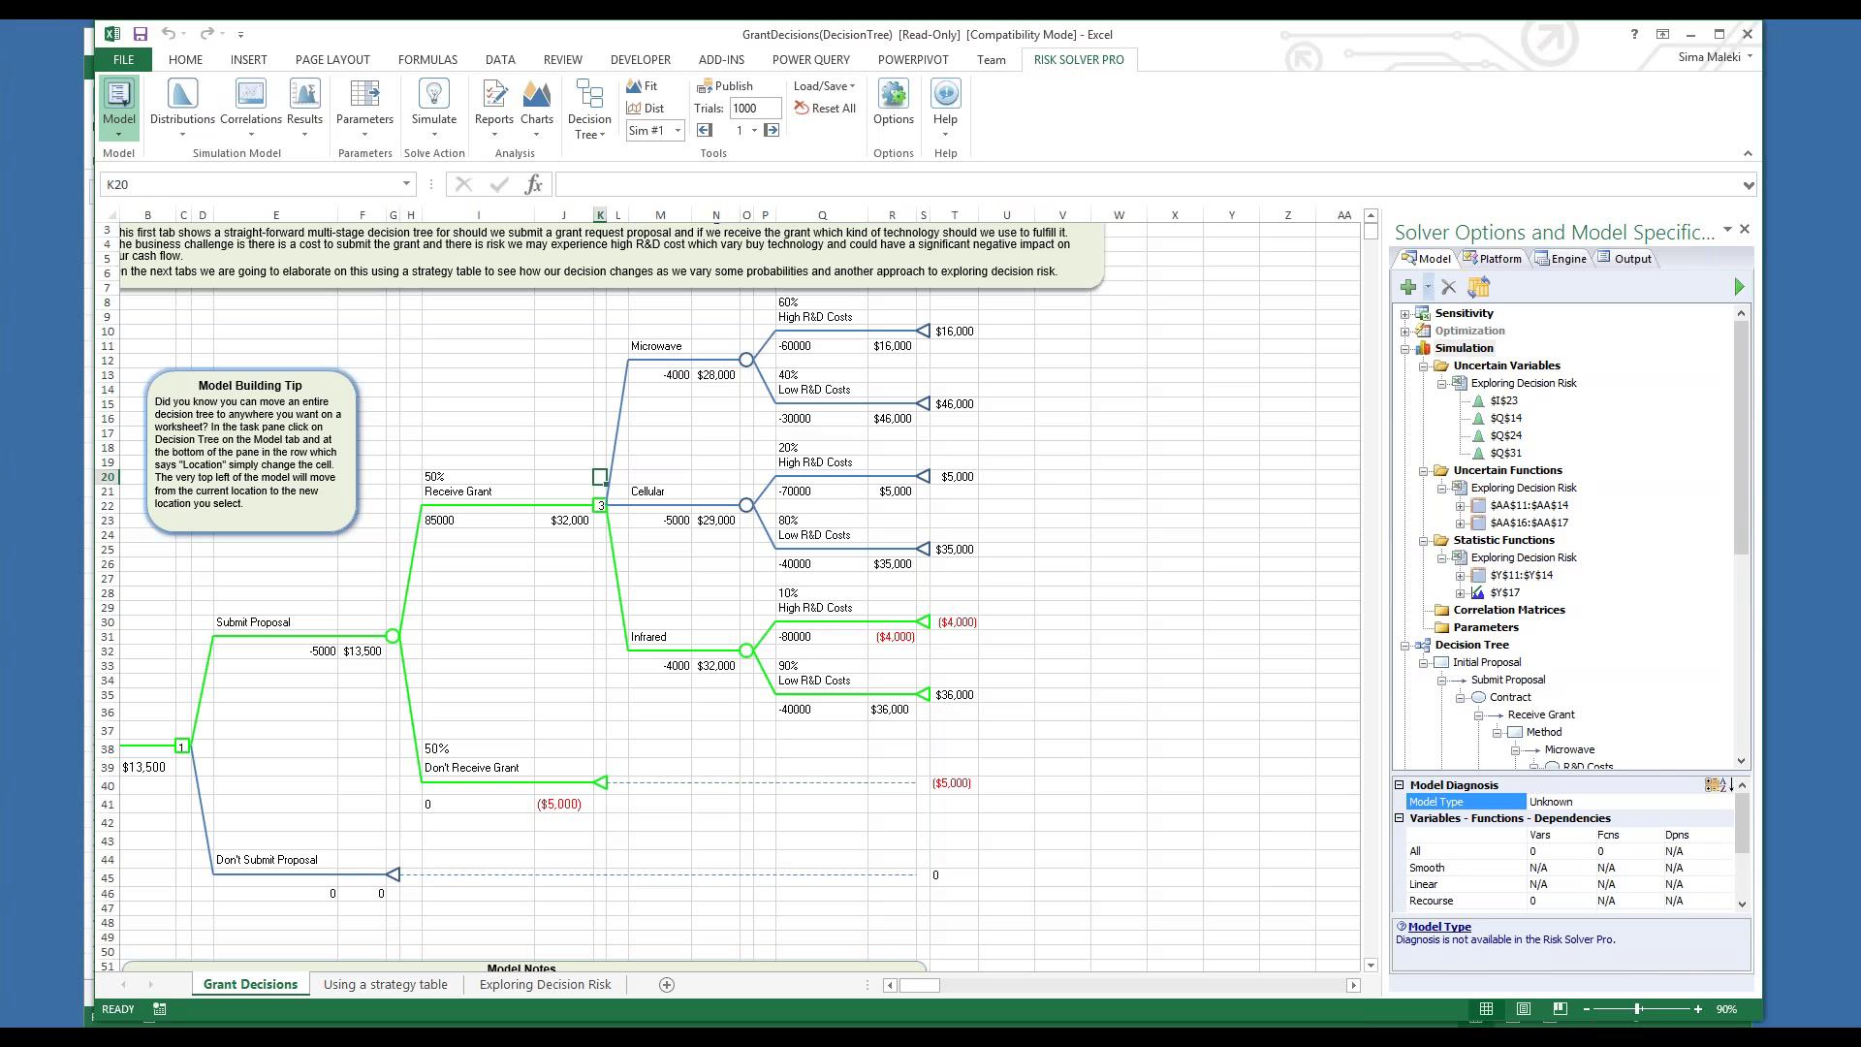
pyautogui.click(766, 345)
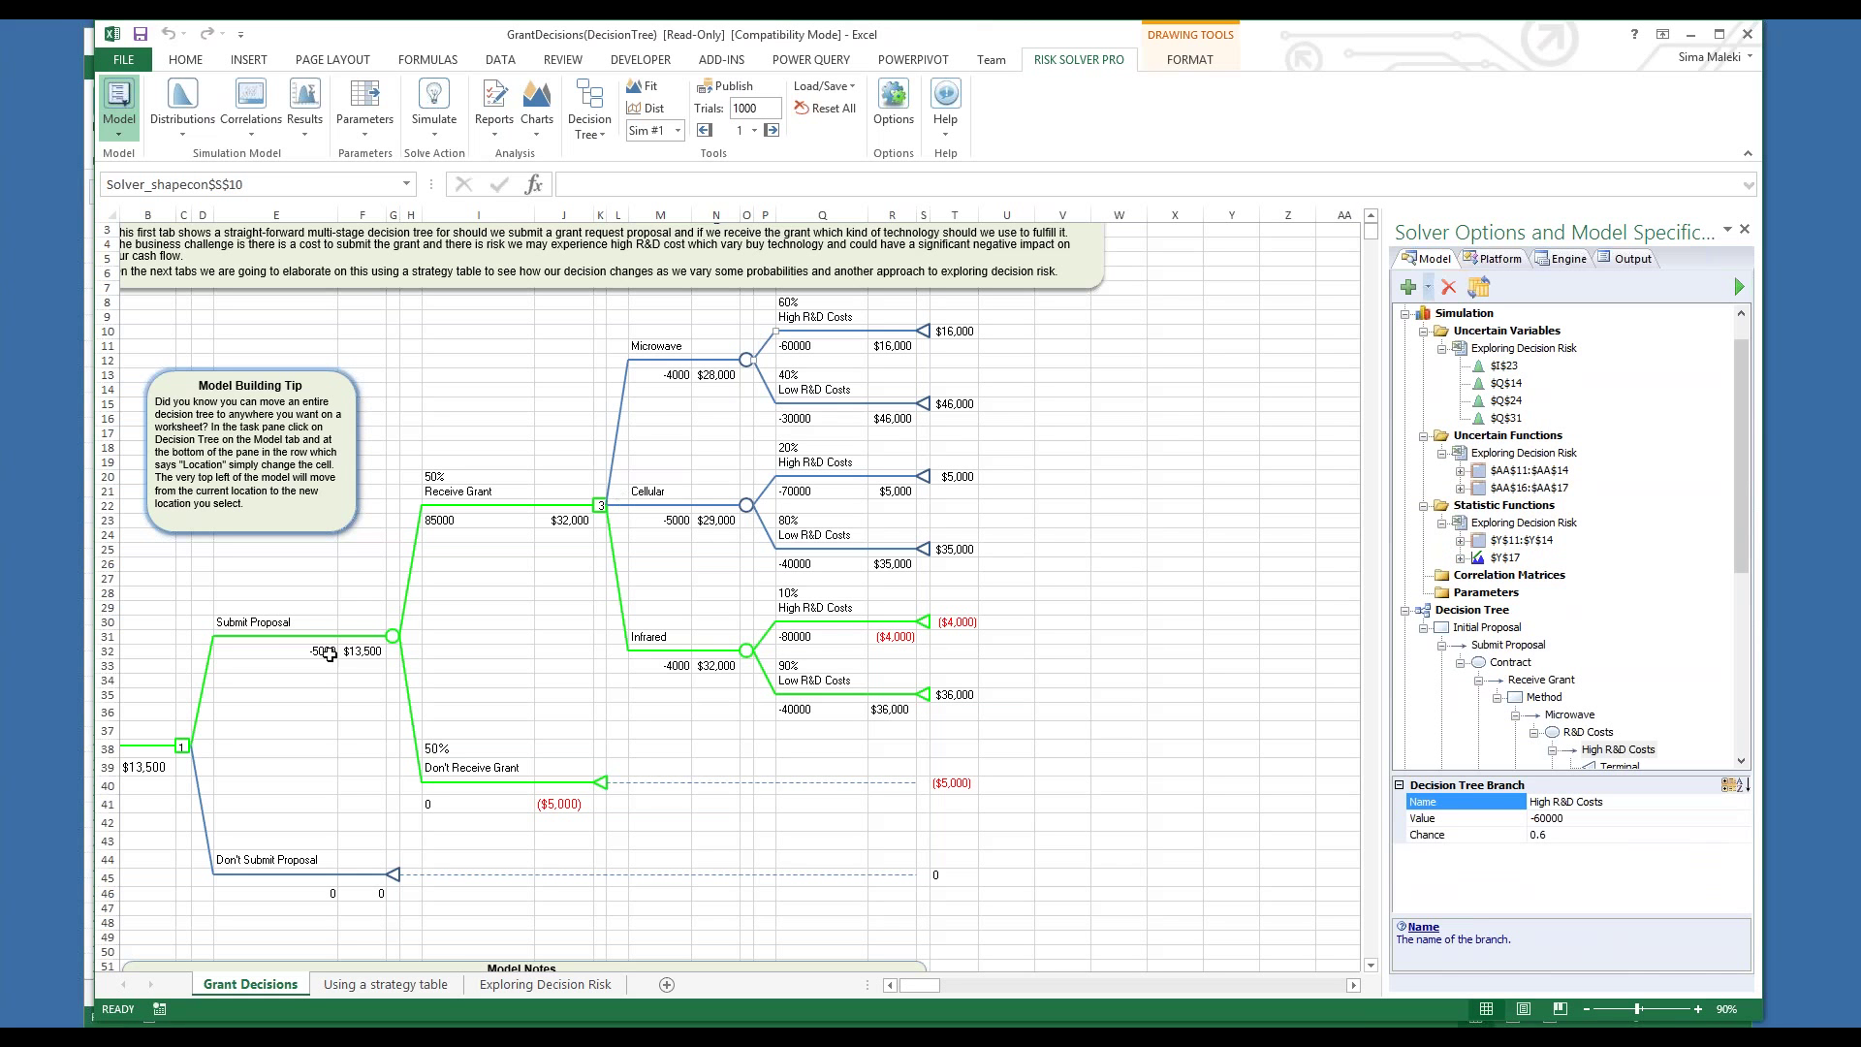
pyautogui.click(264, 622)
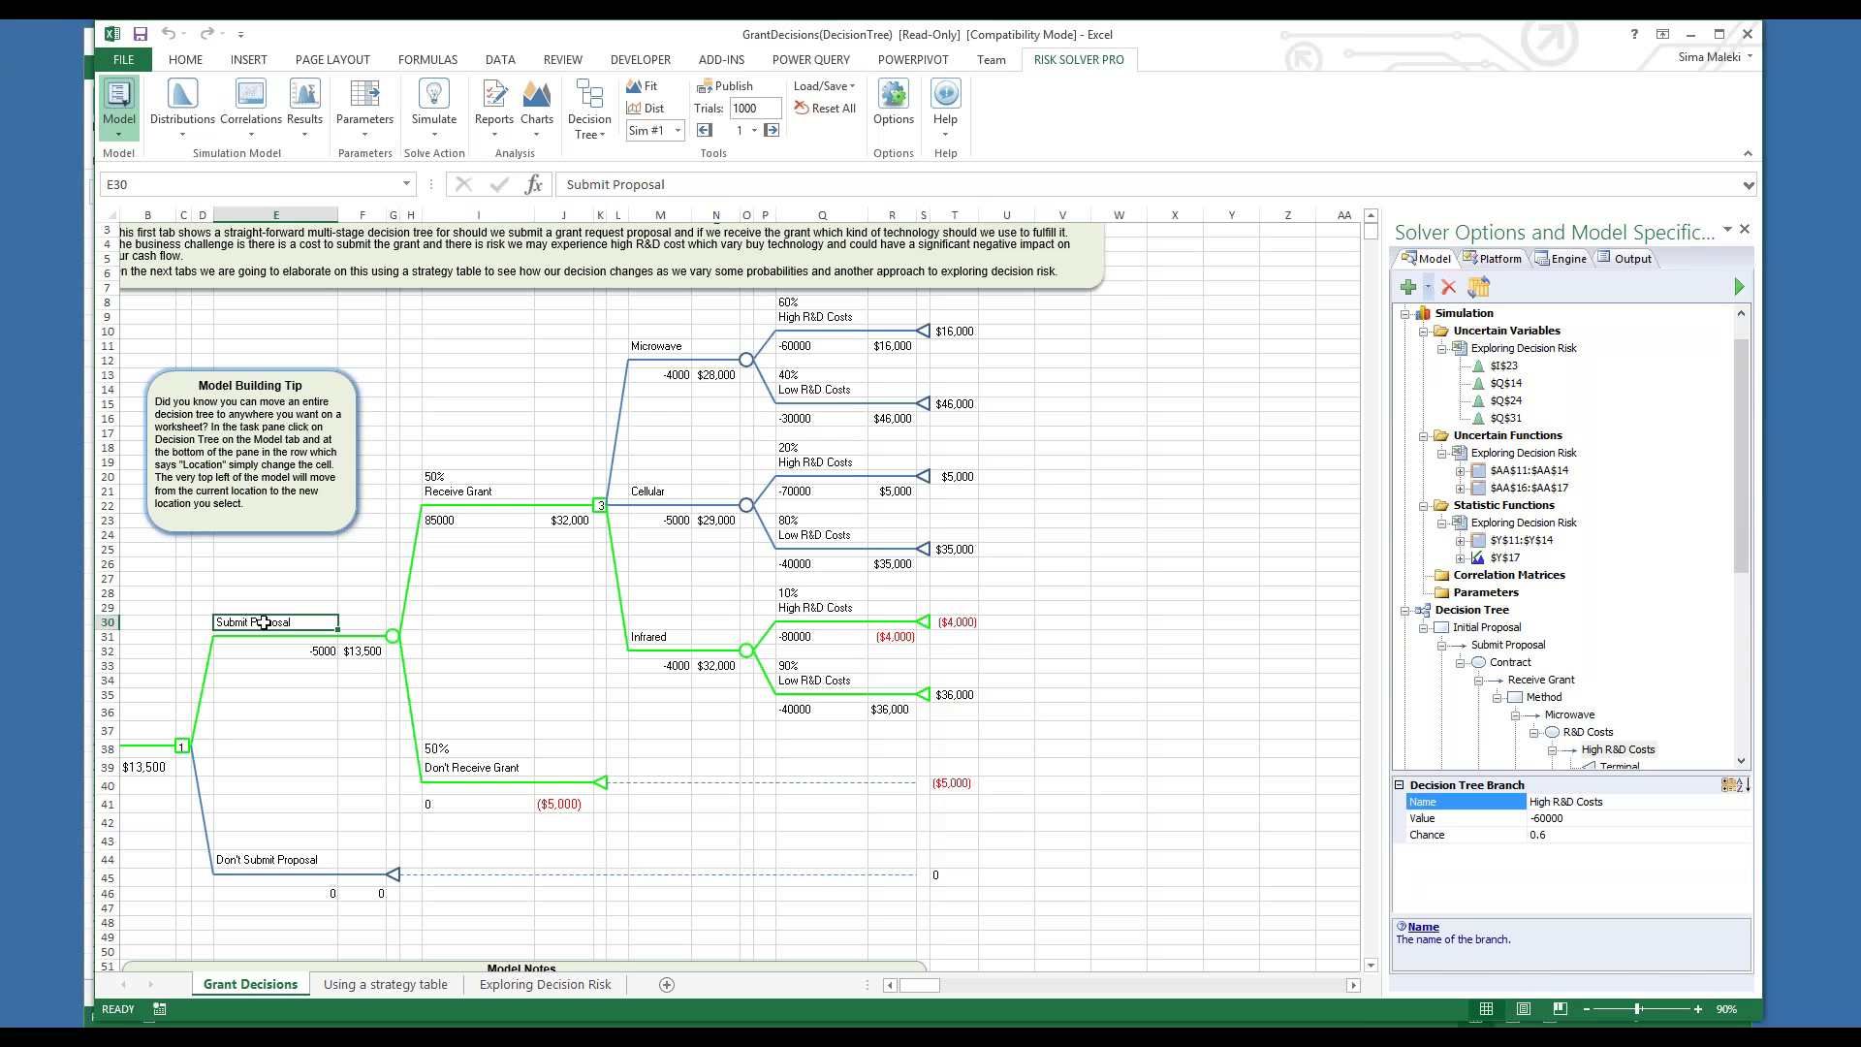
pyautogui.click(355, 652)
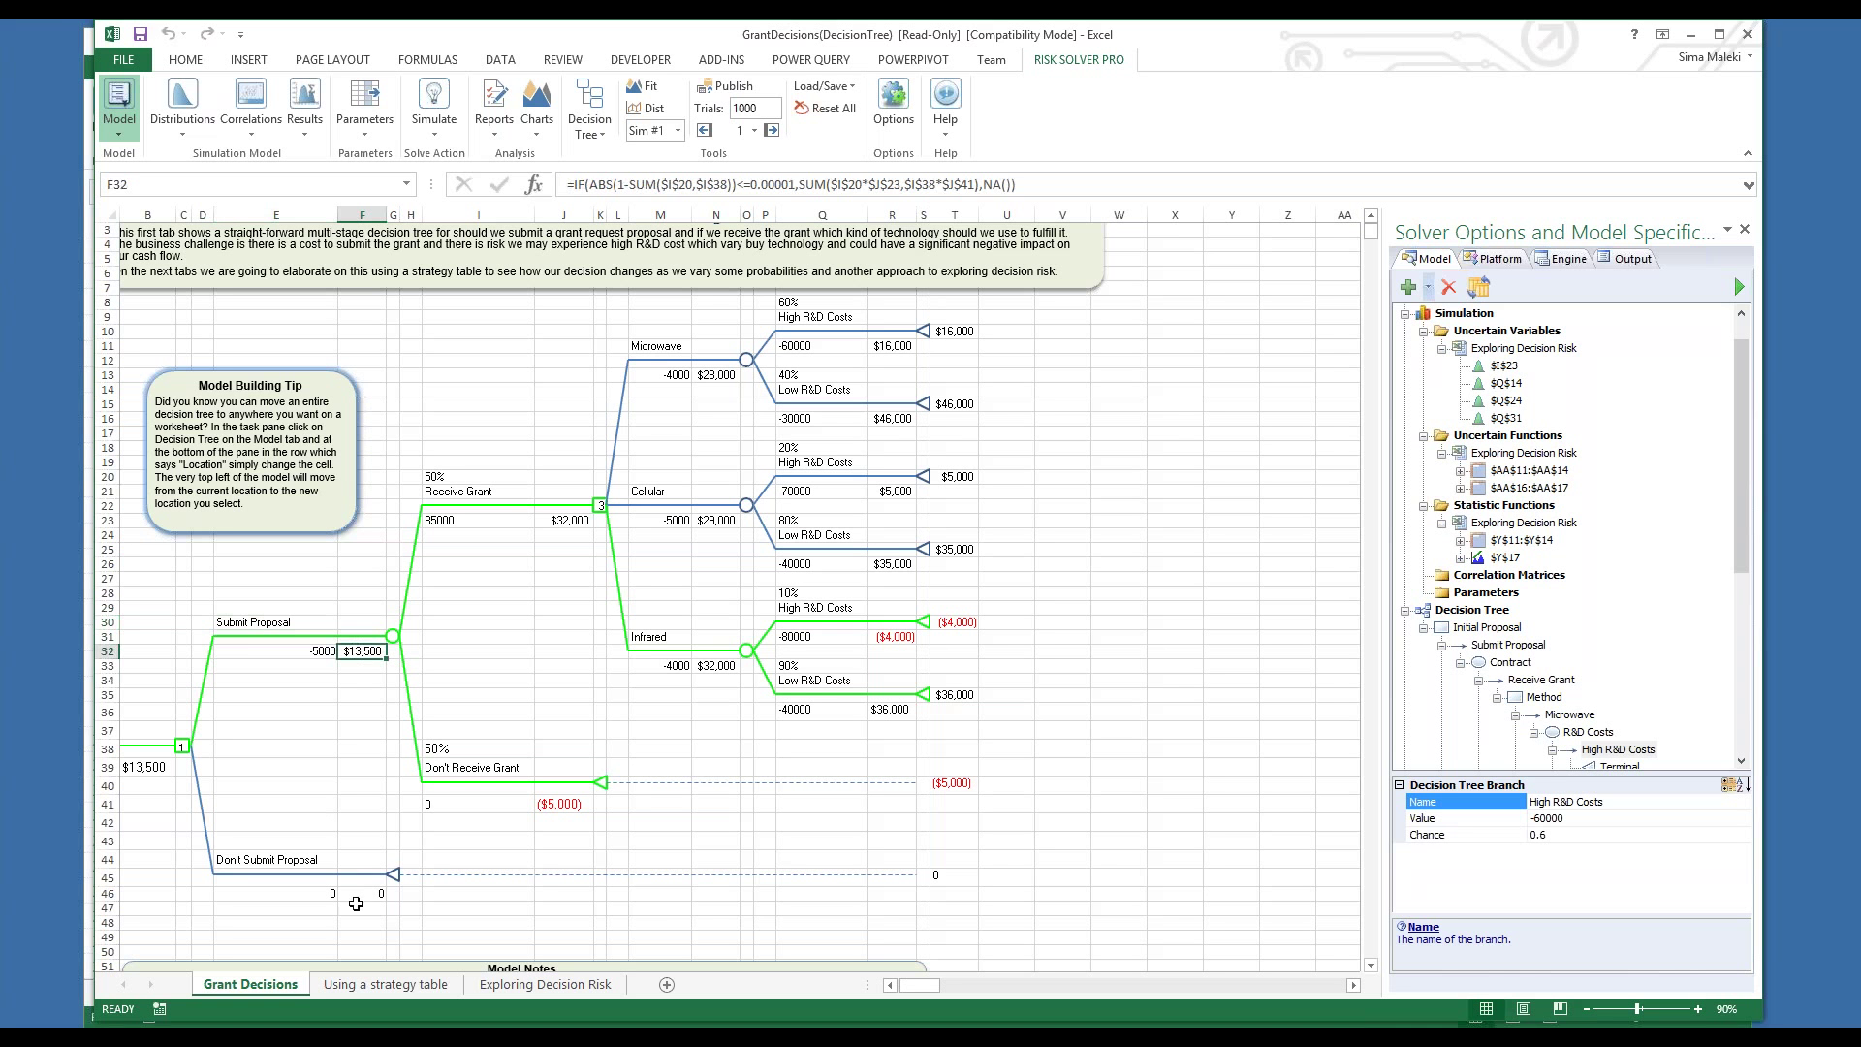
pyautogui.click(366, 894)
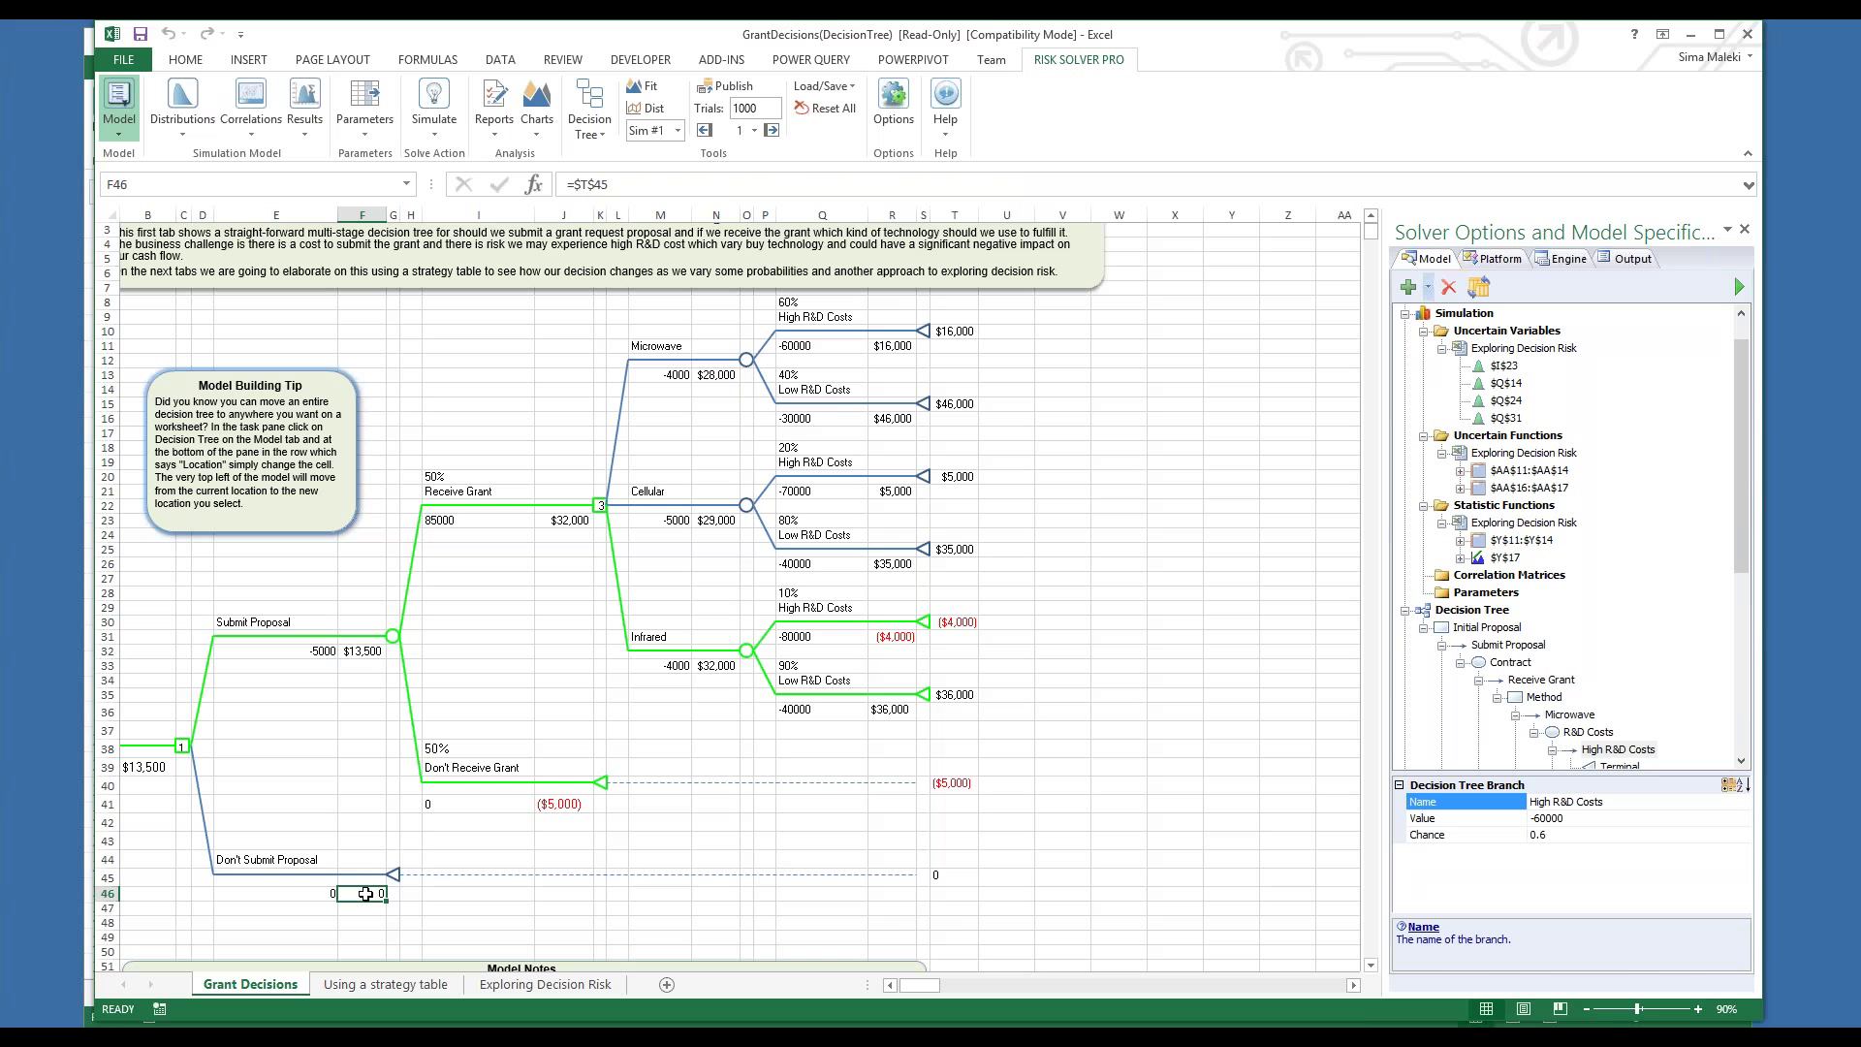
# Compare the expected values of the Microwave, Cellular and Infrared branches
pyautogui.click(729, 377)
pyautogui.click(727, 518)
pyautogui.click(725, 665)
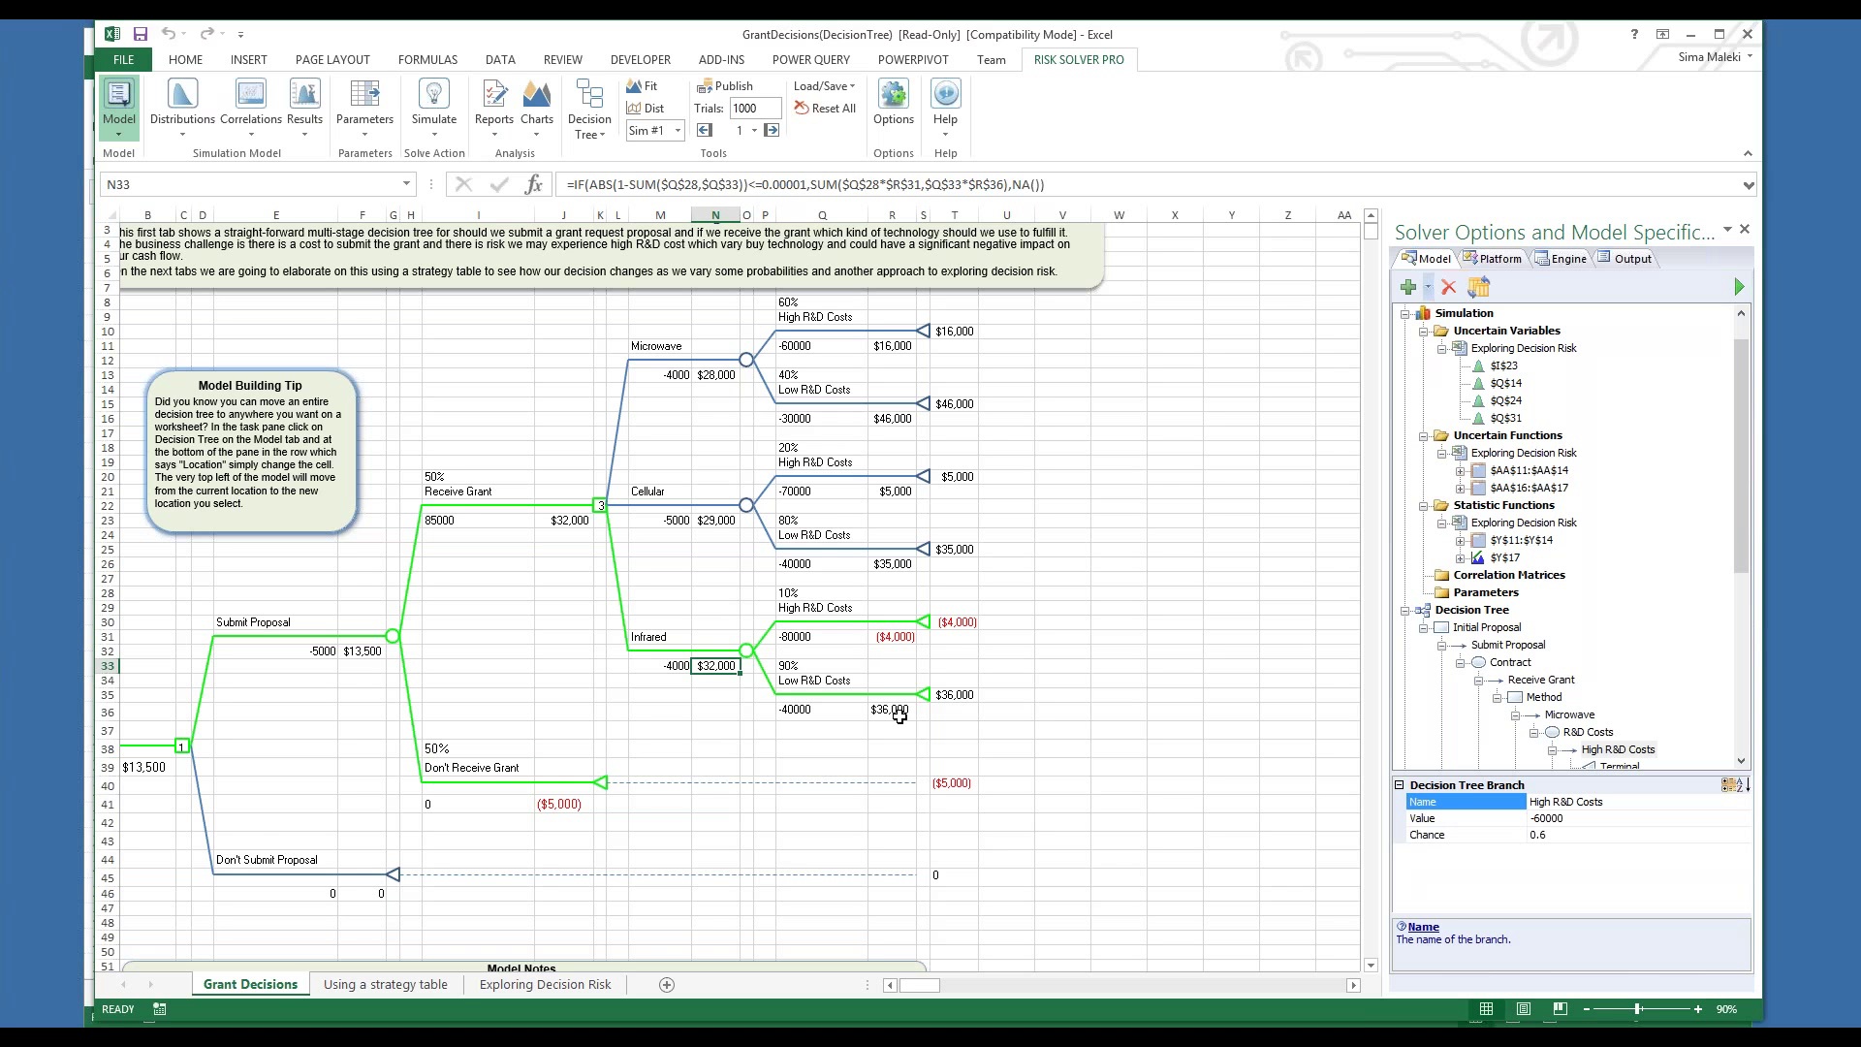
# Show the sensitivity table on the "Using a strategy table" sheet at 120% zoom
pyautogui.click(423, 985)
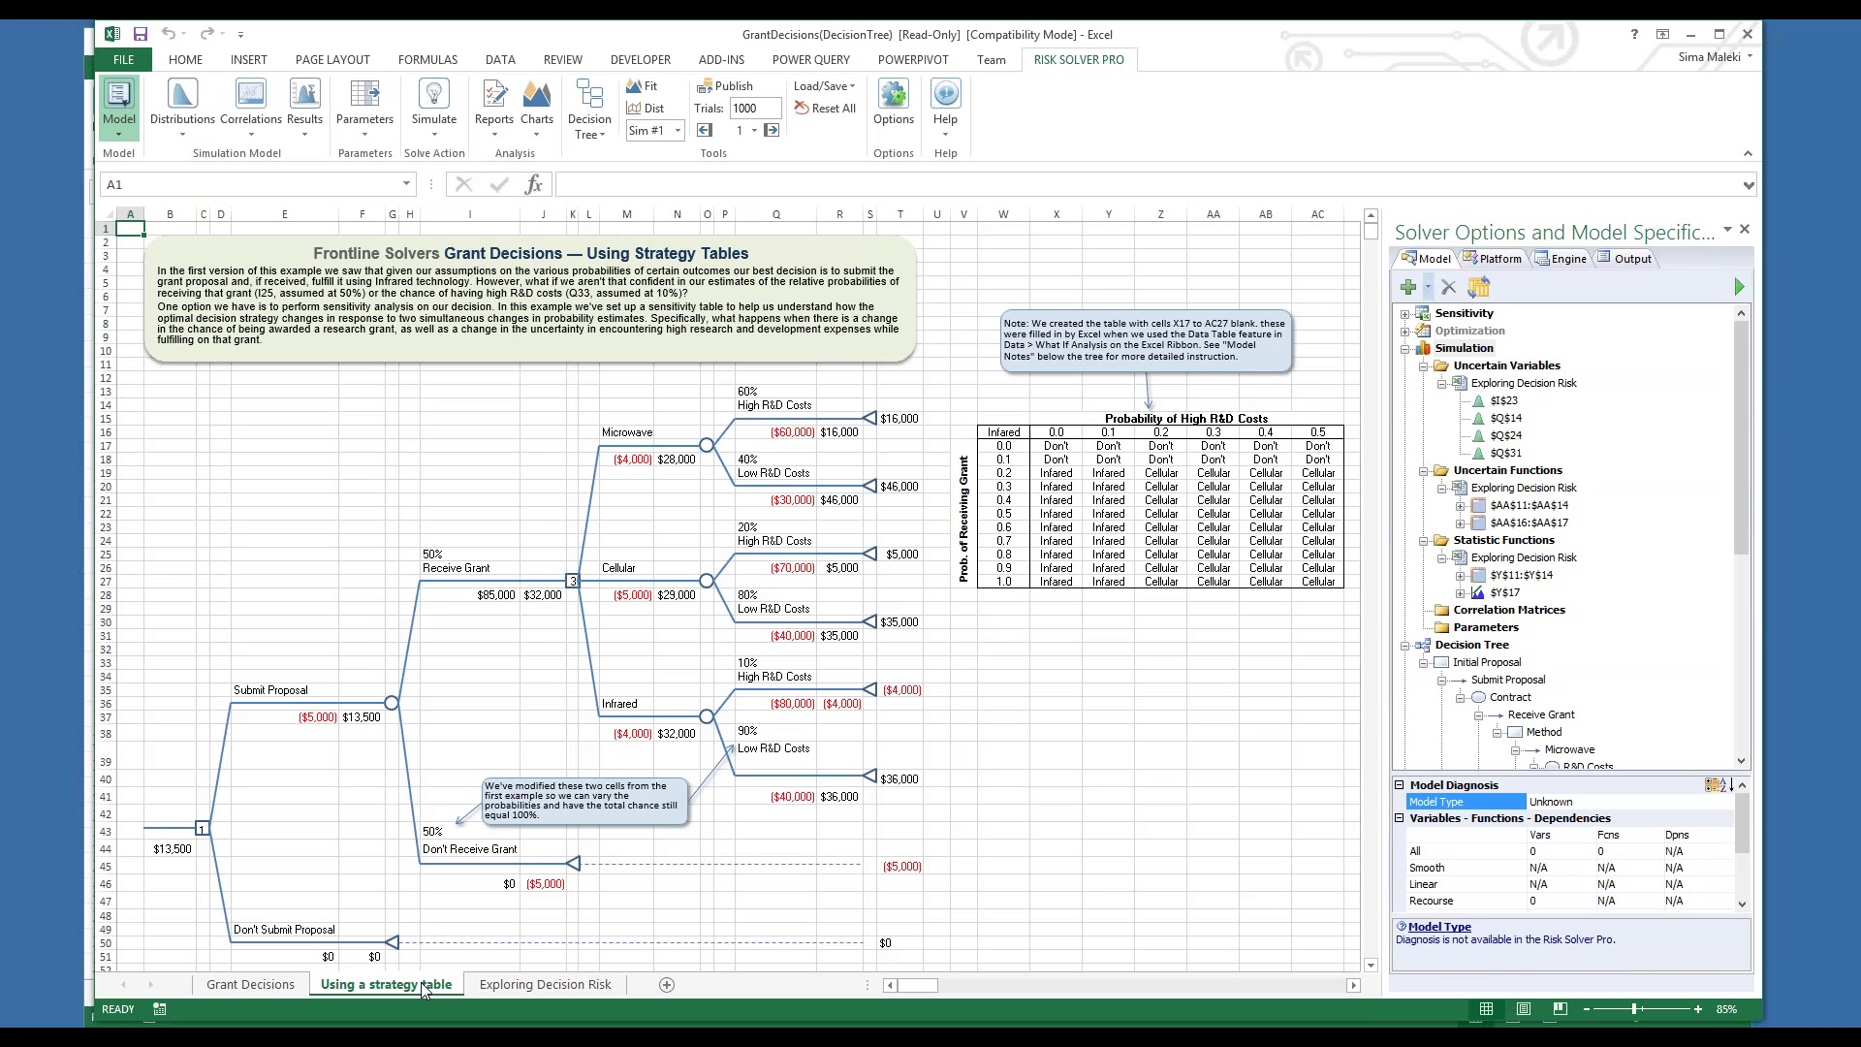
pyautogui.click(1697, 1009)
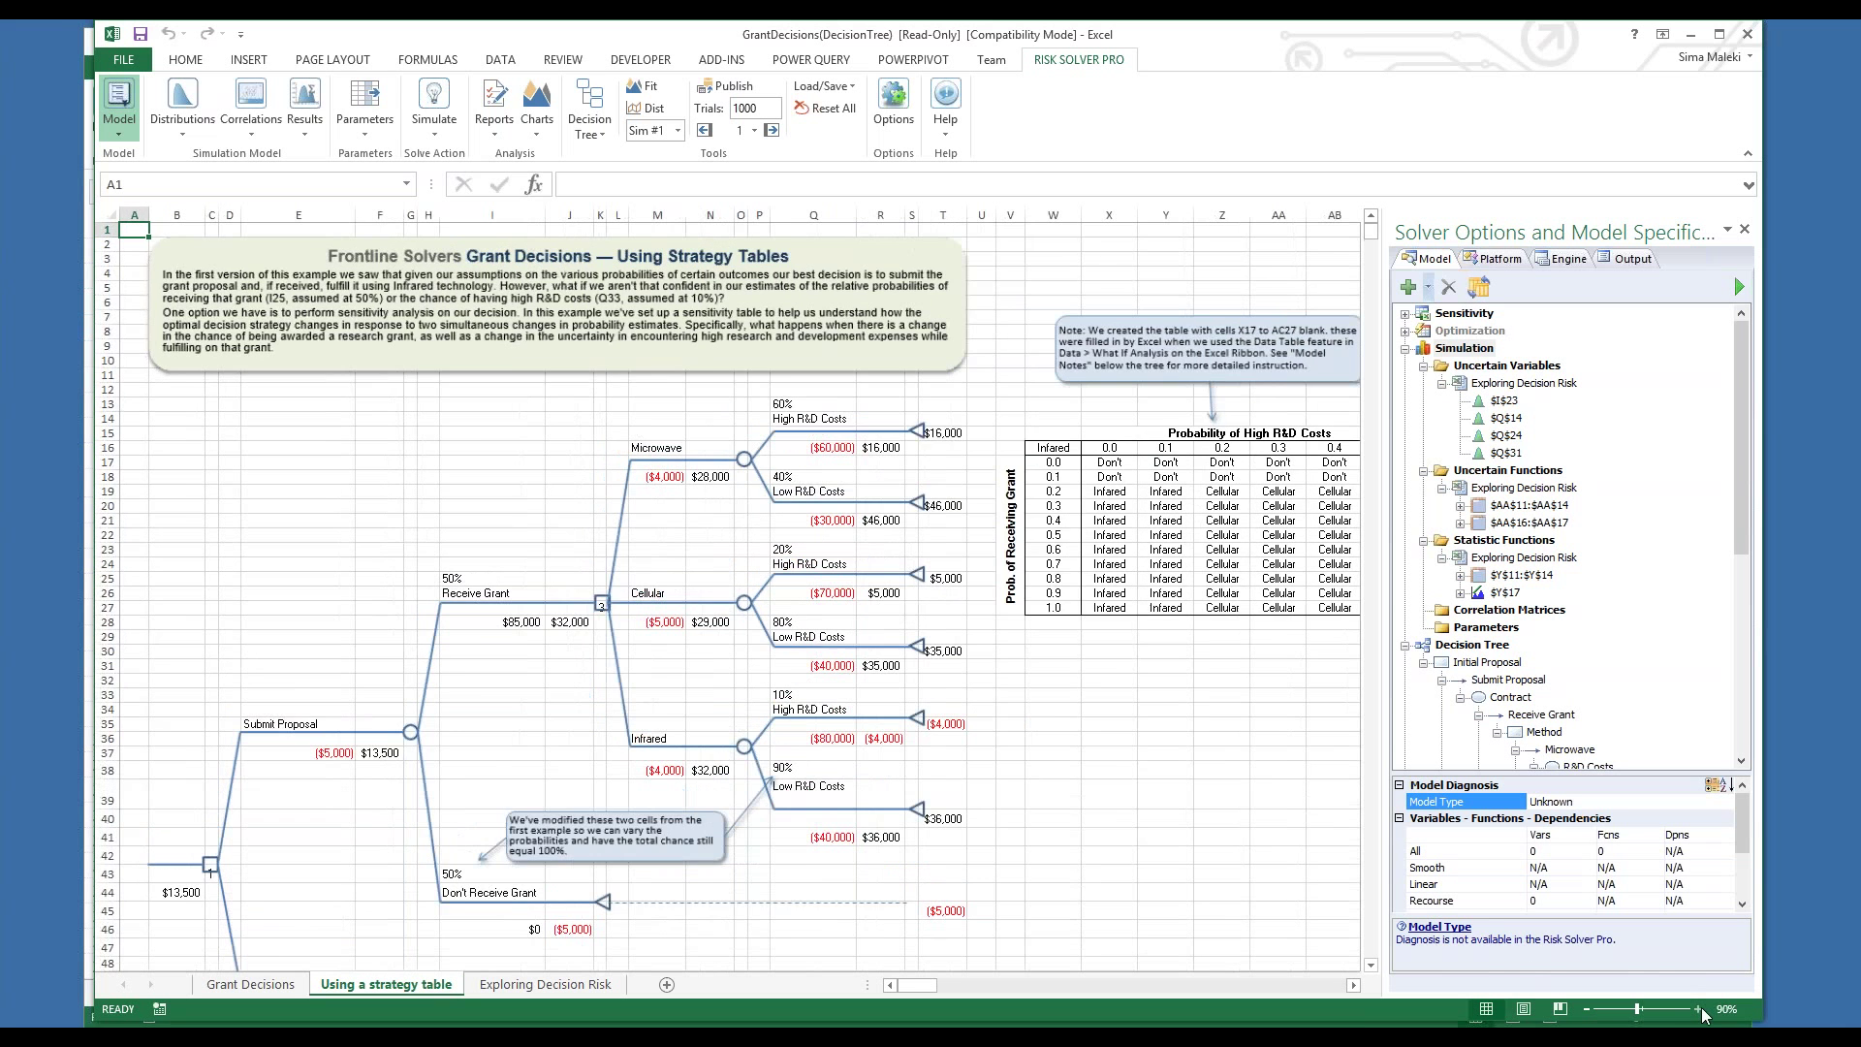
pyautogui.click(1697, 1009)
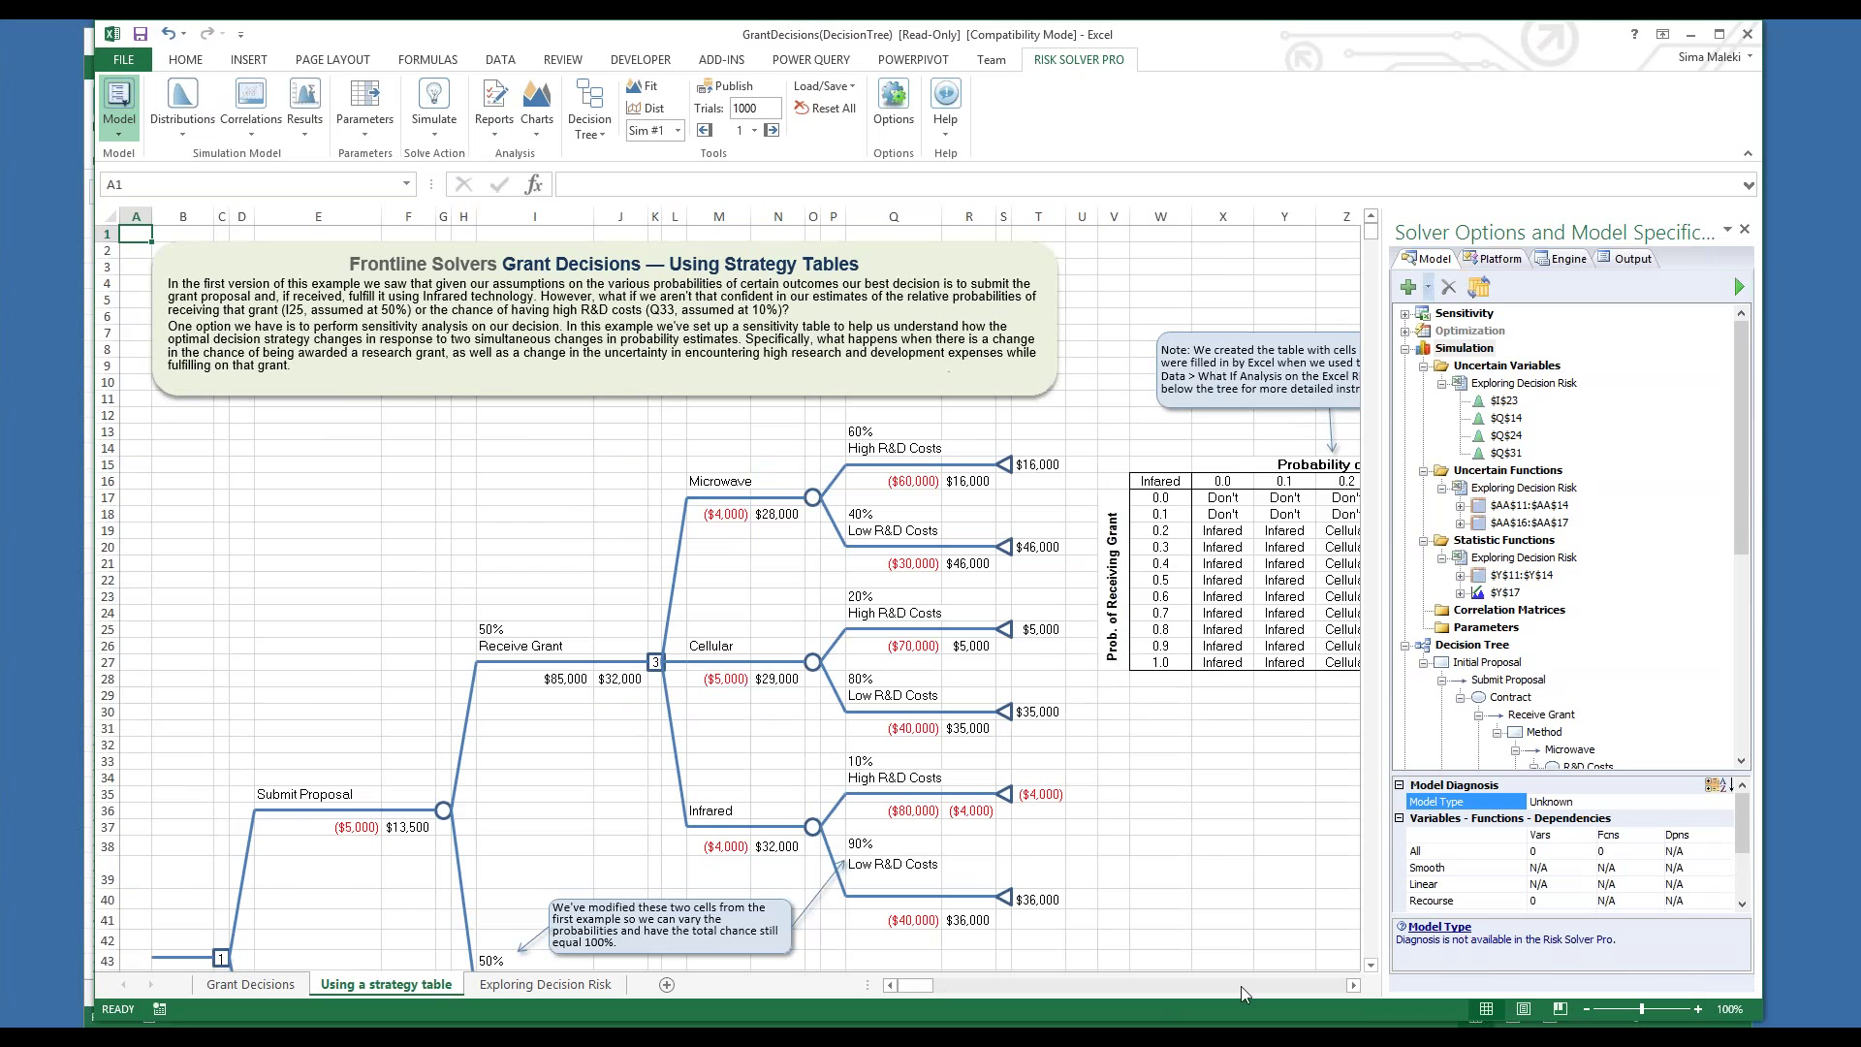
pyautogui.moveTo(1352, 986); pyautogui.dragTo(1352, 986)
pyautogui.click(1697, 1009)
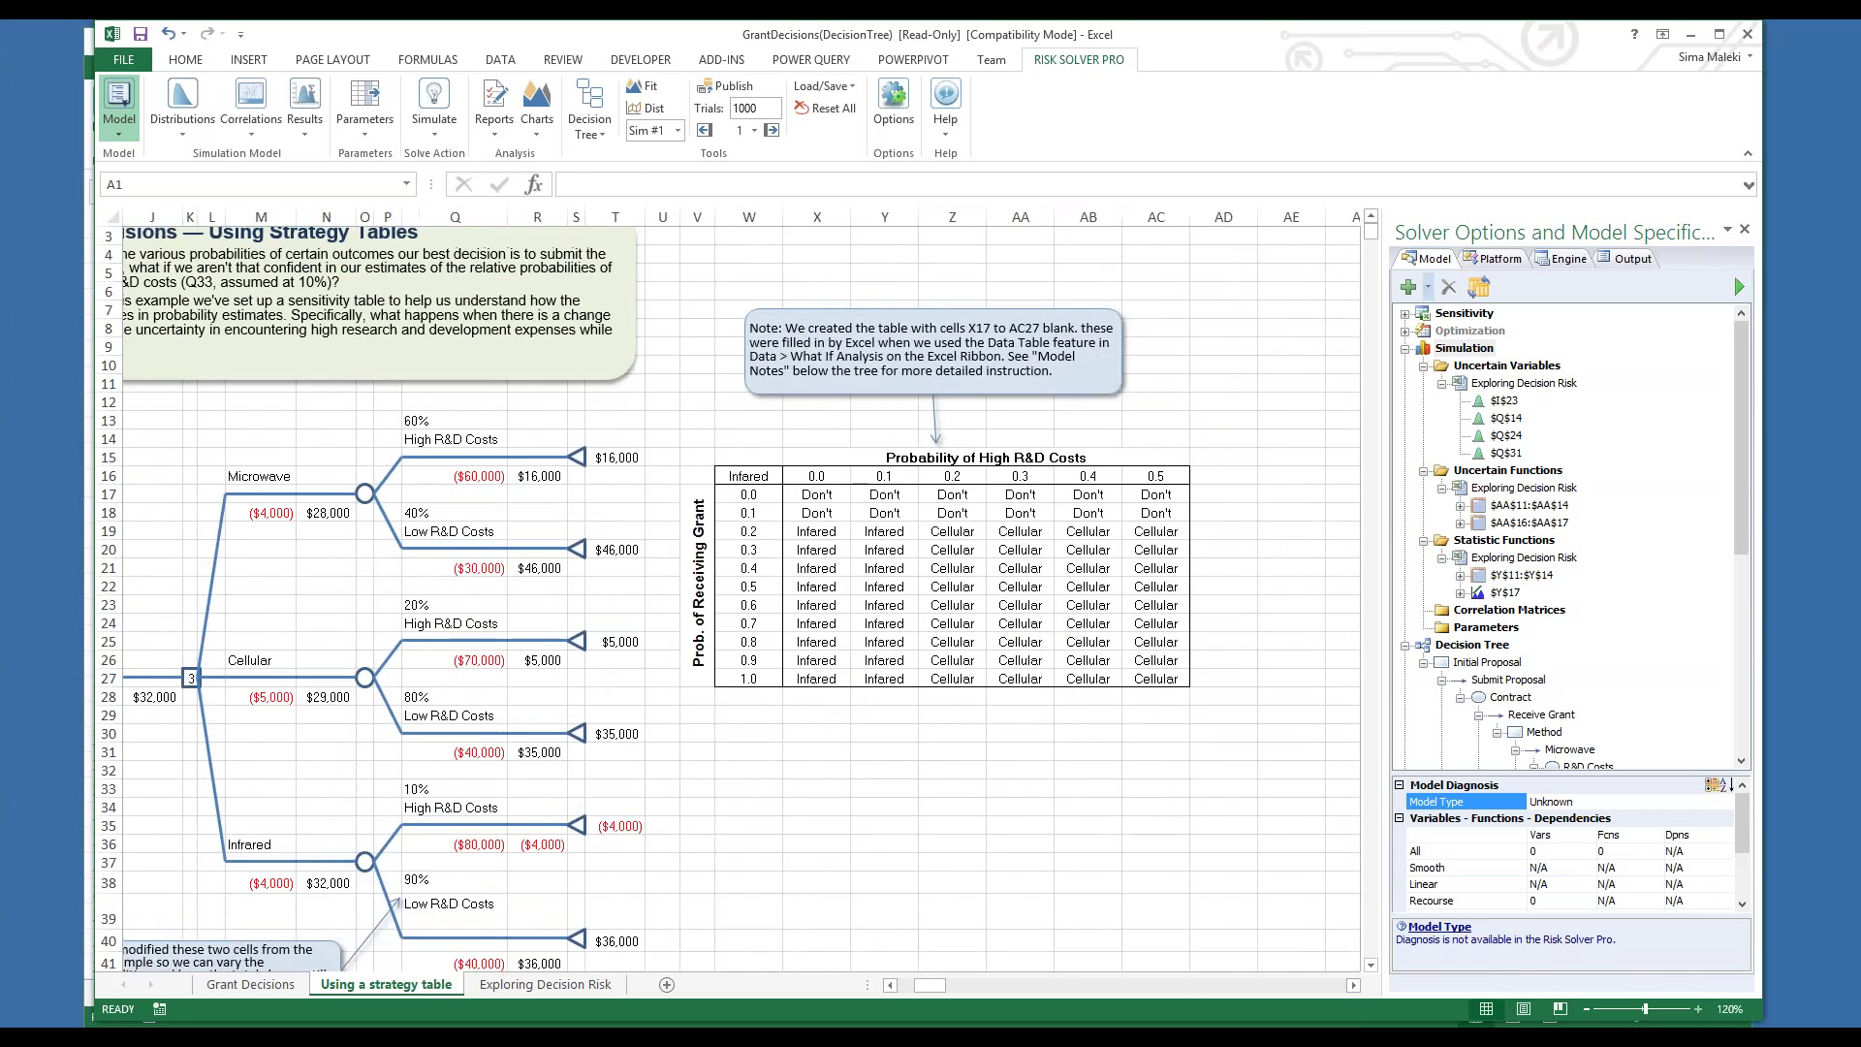
pyautogui.click(1697, 1009)
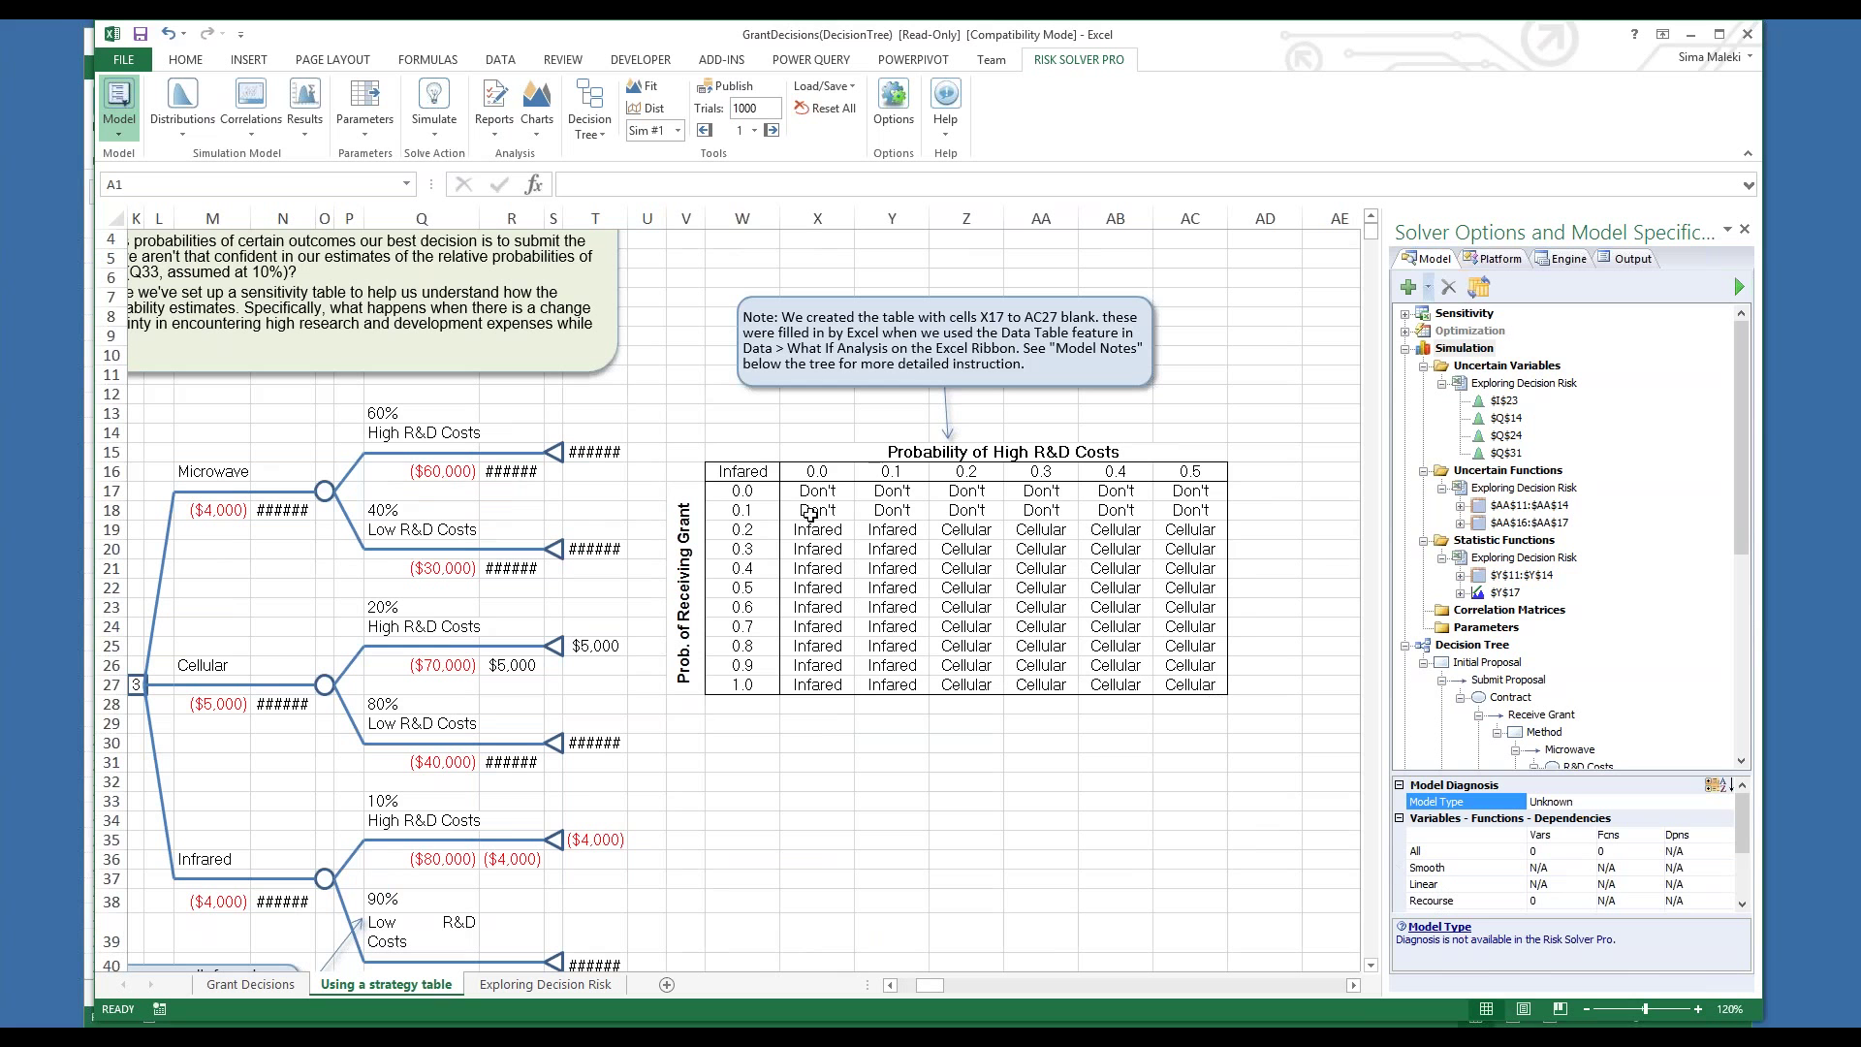
# Inspect the strategy table's corner formula in W16, a result cell, and the grant and high R&D cost probability ranges
pyautogui.click(757, 470)
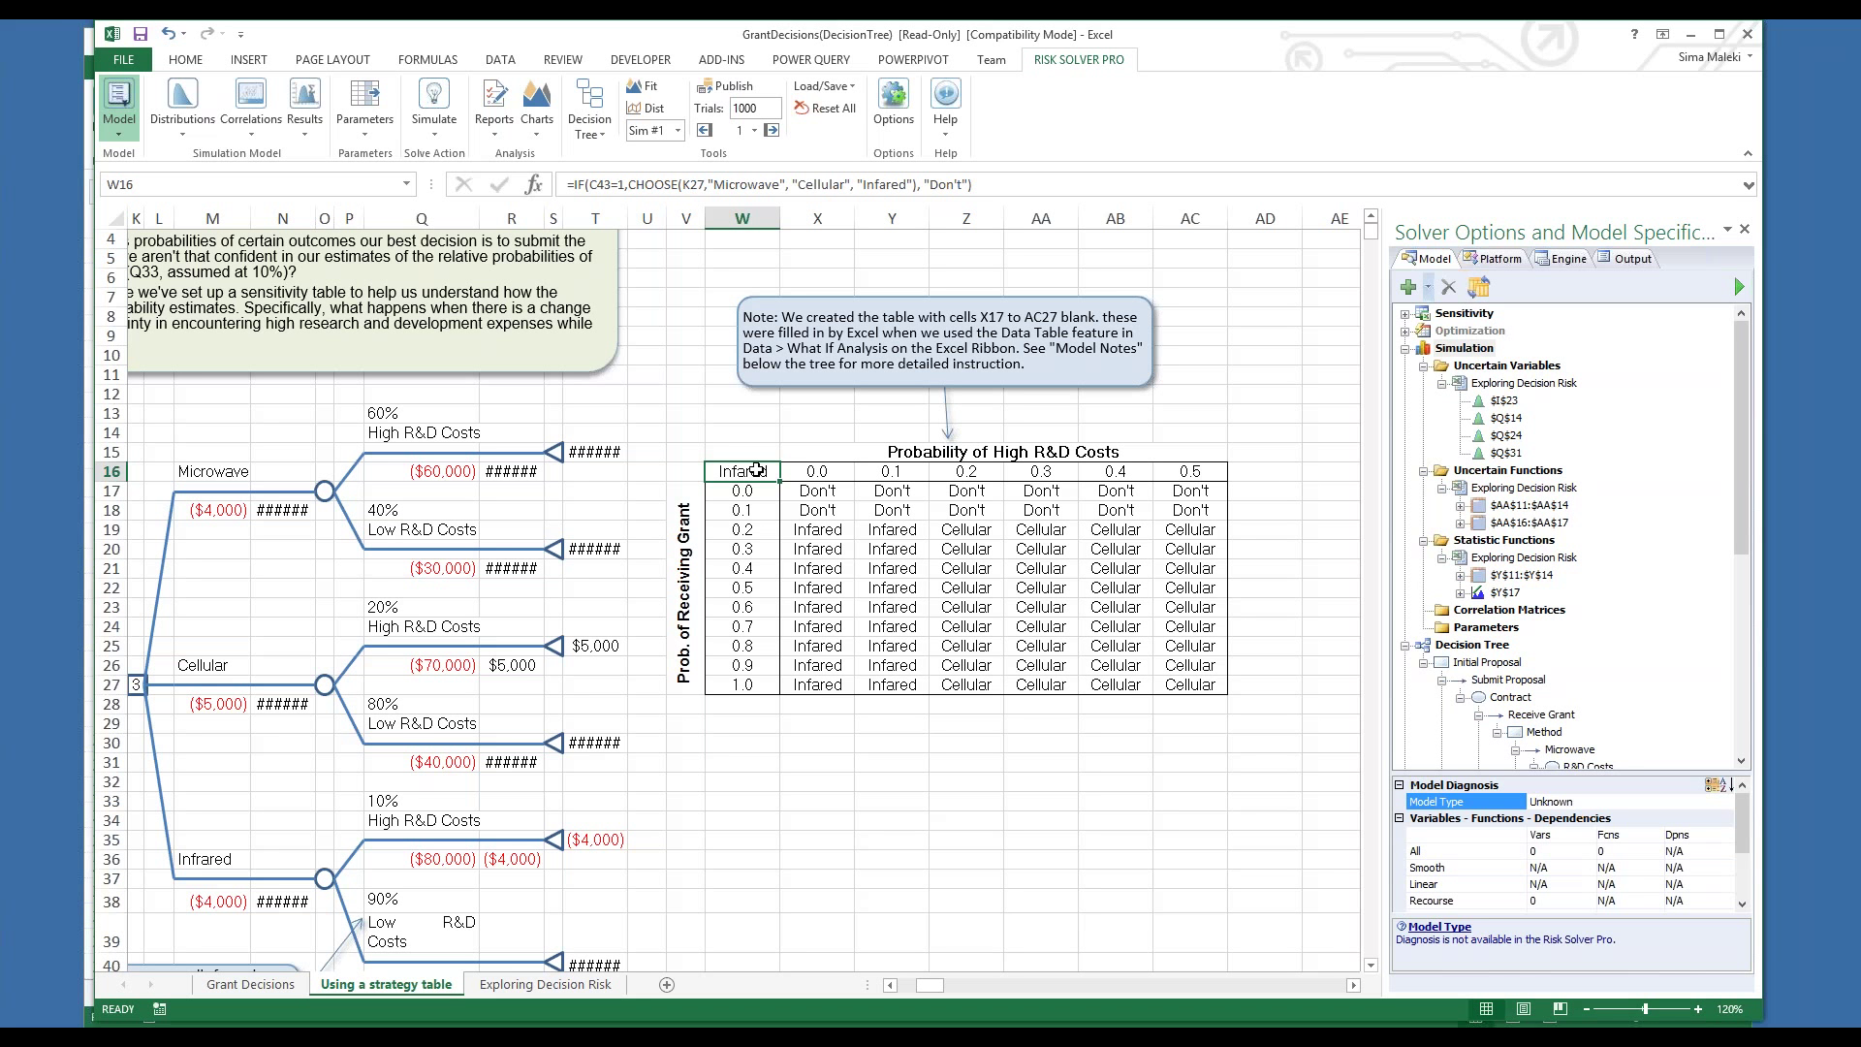
pyautogui.click(966, 585)
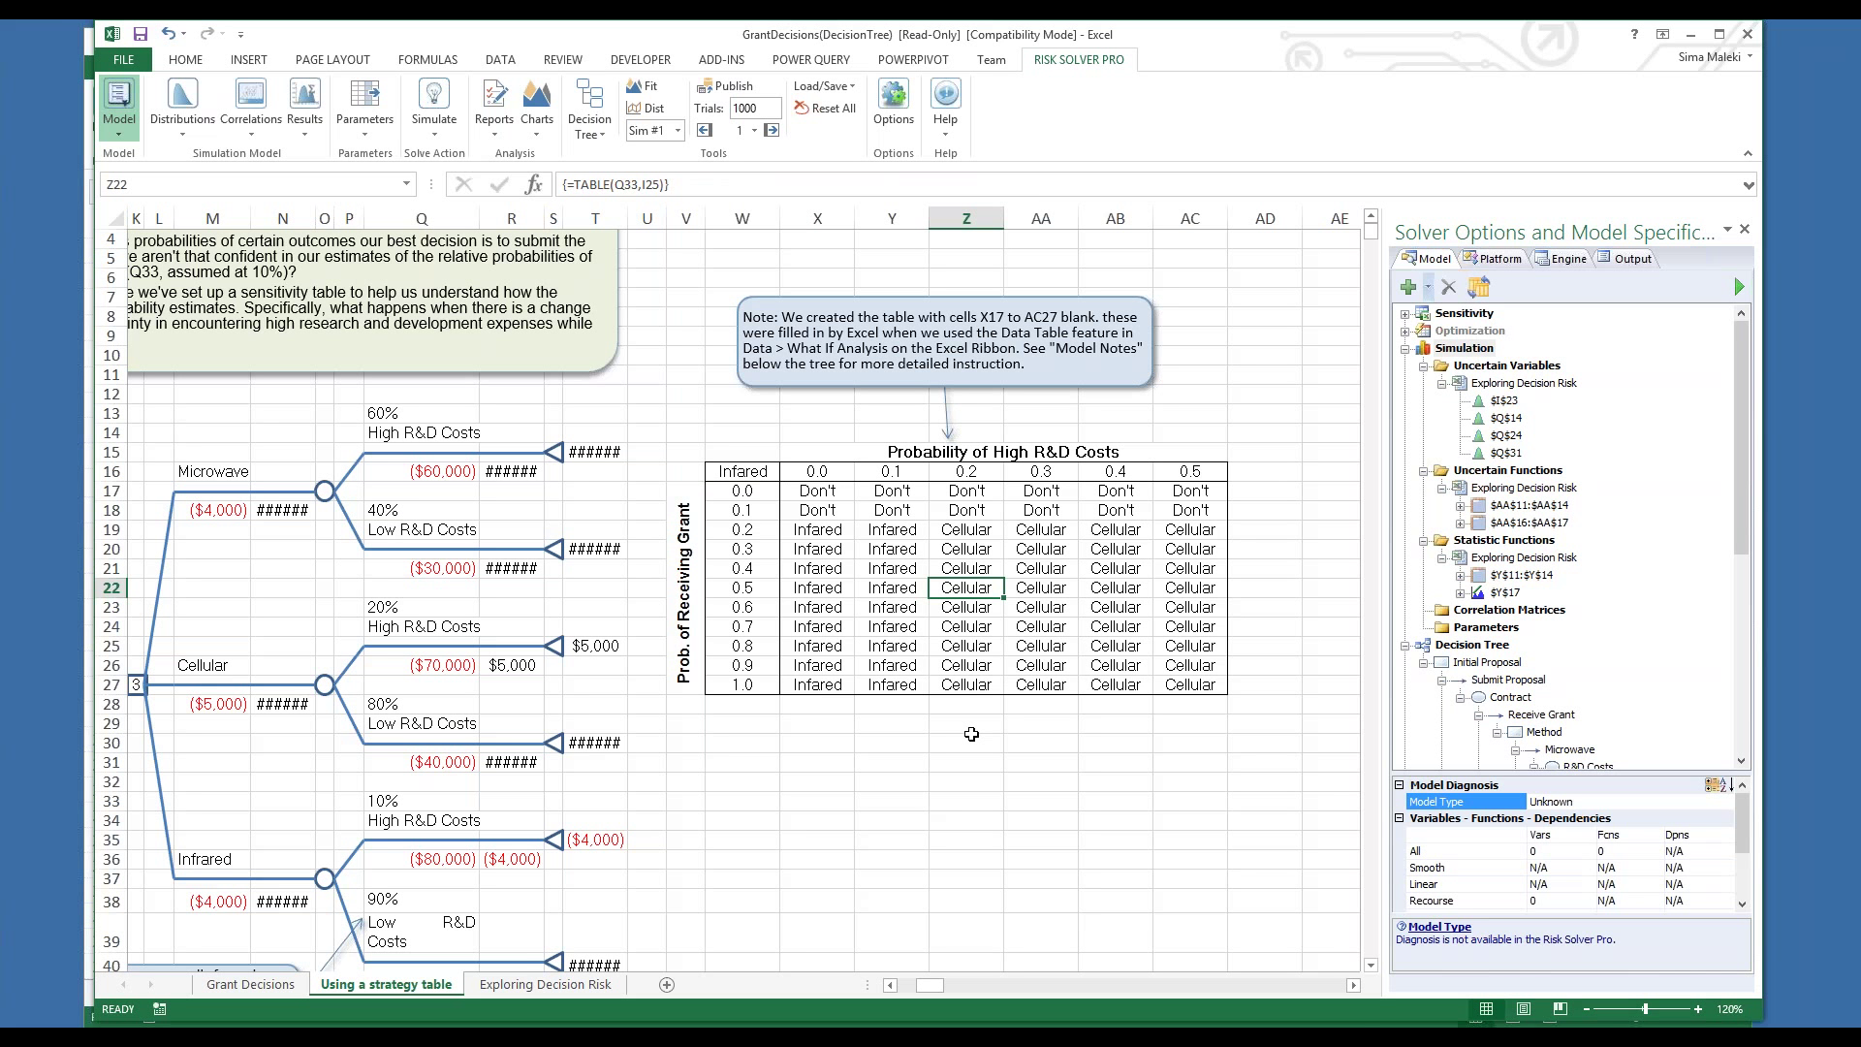
pyautogui.click(688, 611)
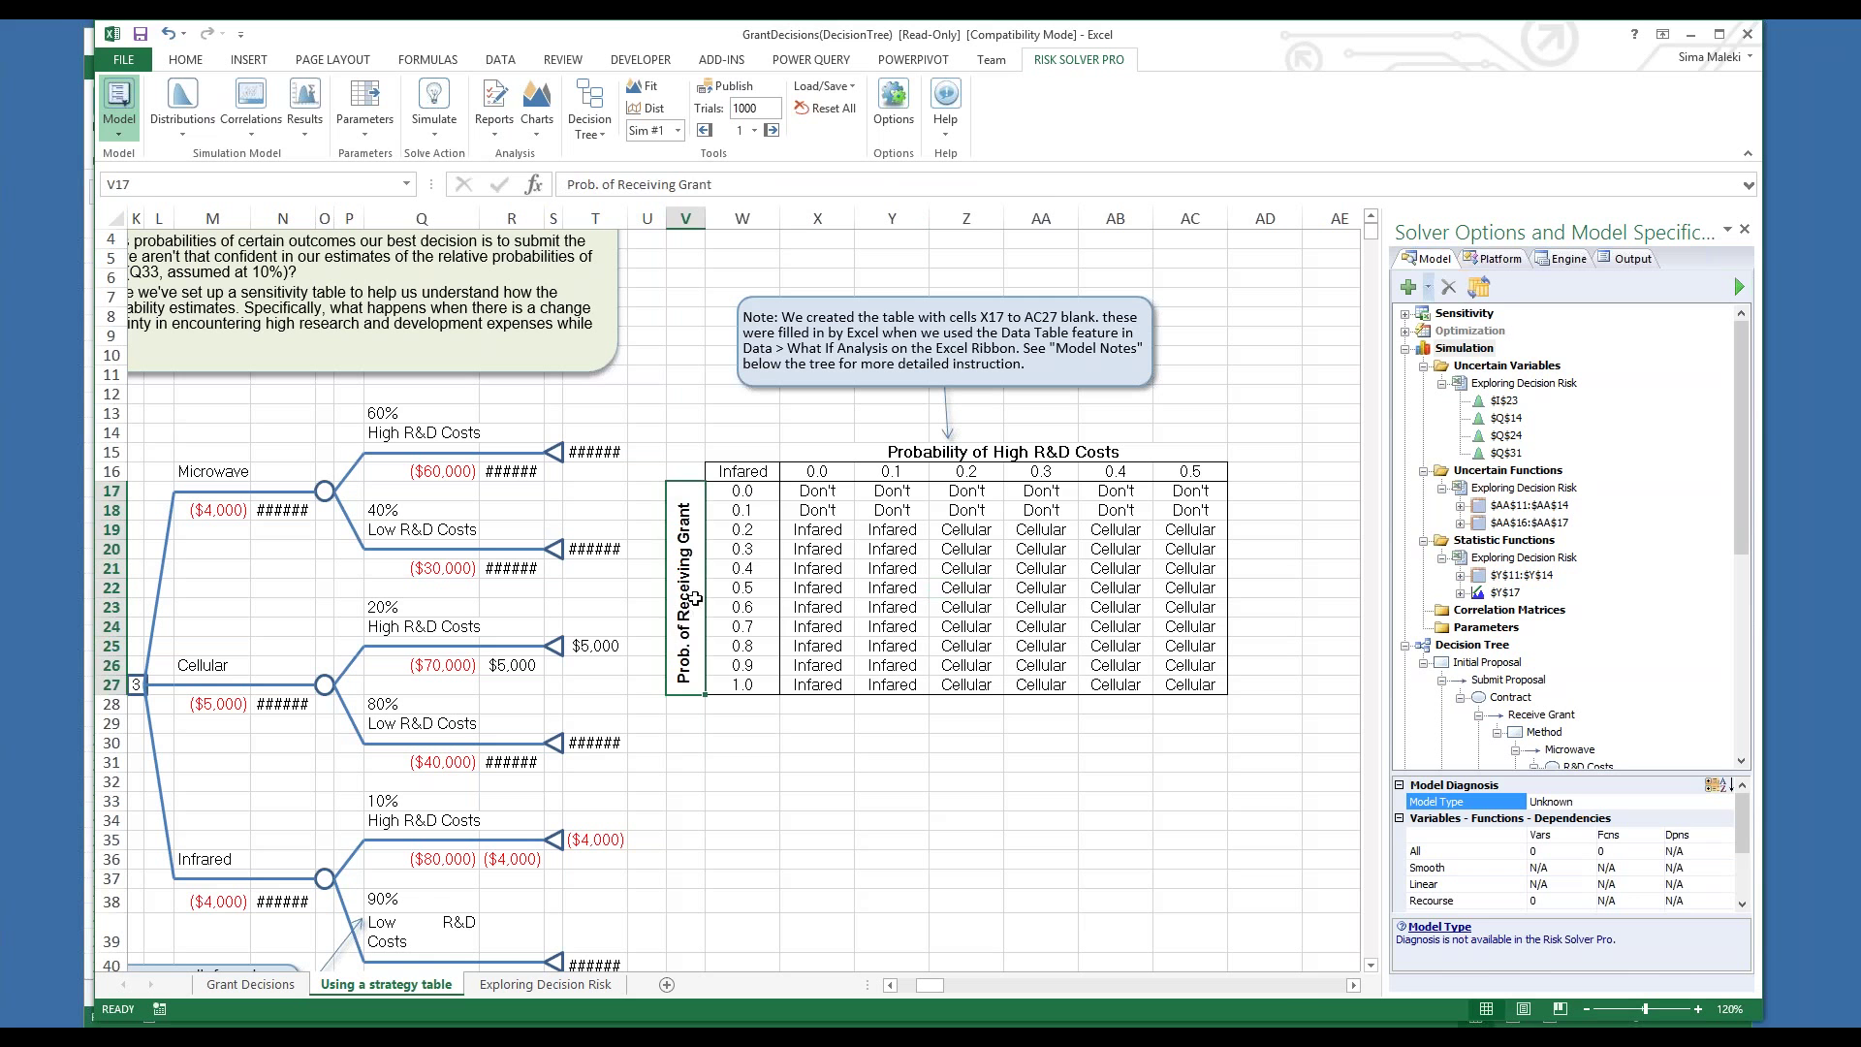
pyautogui.moveTo(766, 493); pyautogui.dragTo(739, 681)
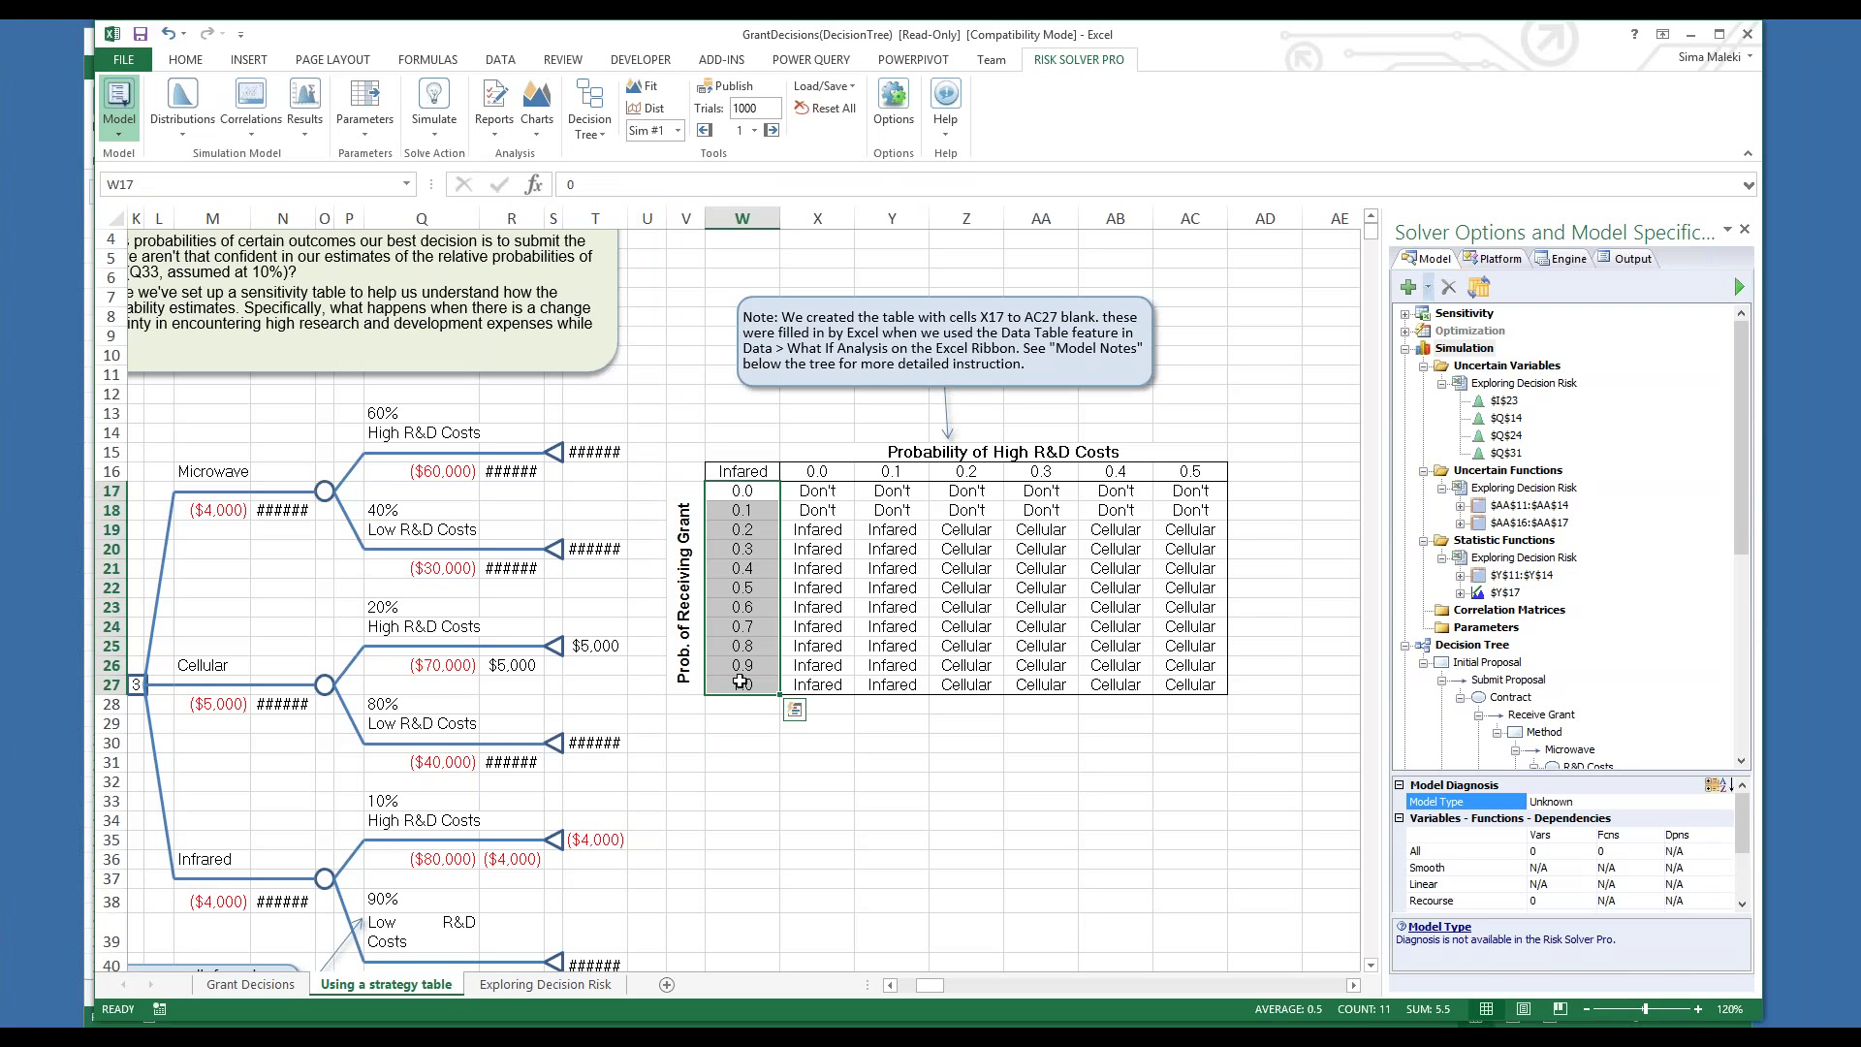
pyautogui.moveTo(817, 472); pyautogui.dragTo(1188, 472)
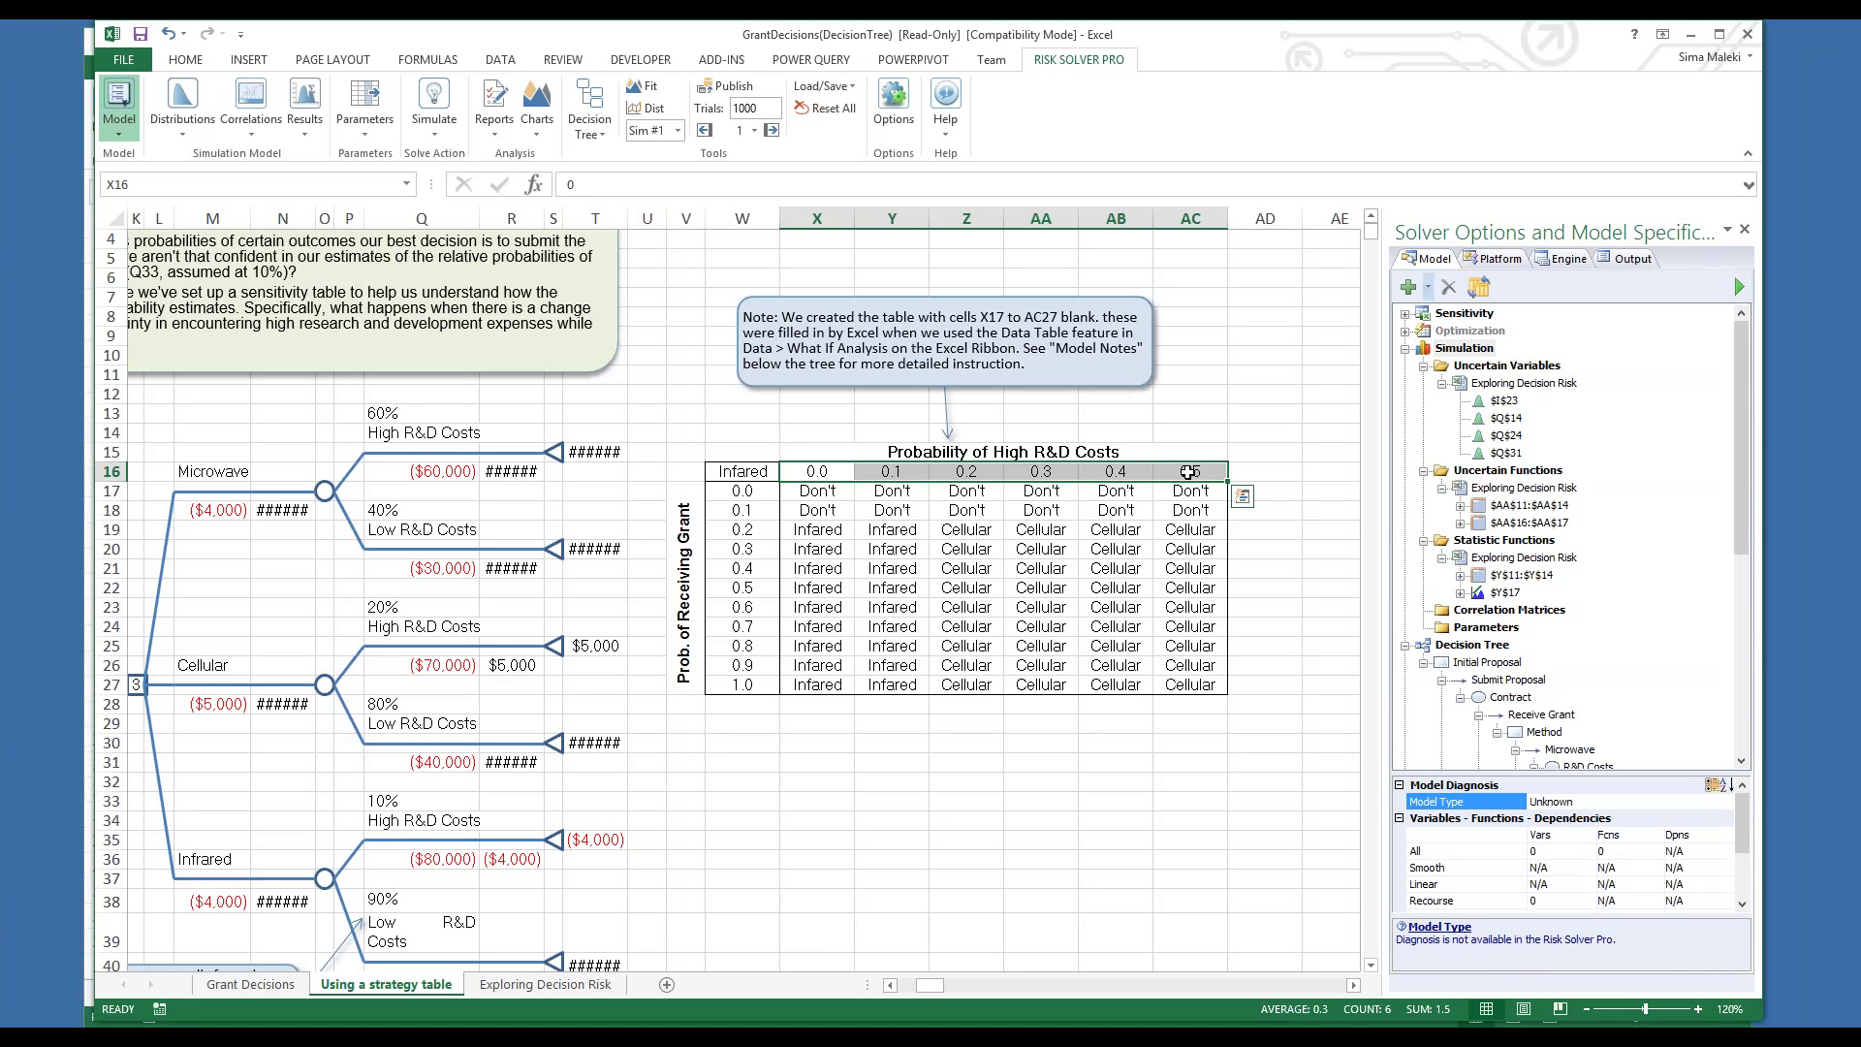
# Show the Resulting Expected Value table on the "Exploring Decision Risk" sheet at 120% zoom
pyautogui.click(549, 987)
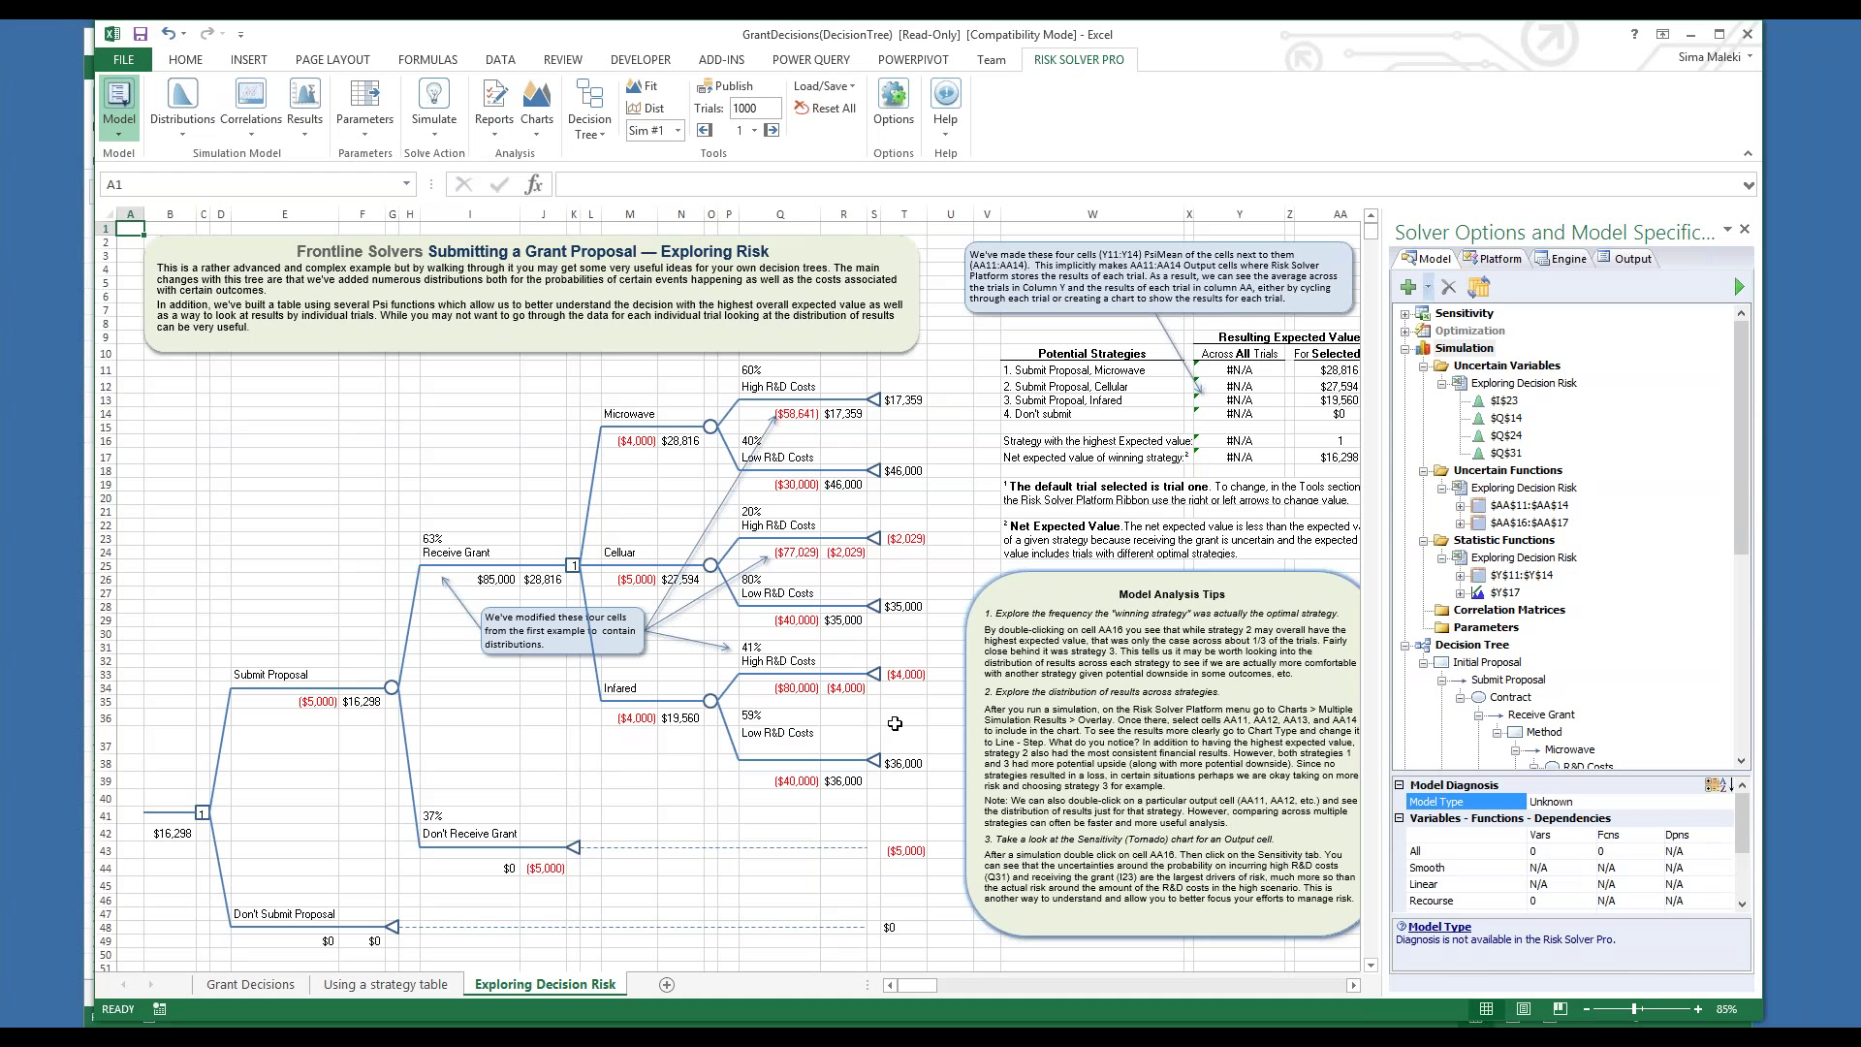
pyautogui.click(1358, 980)
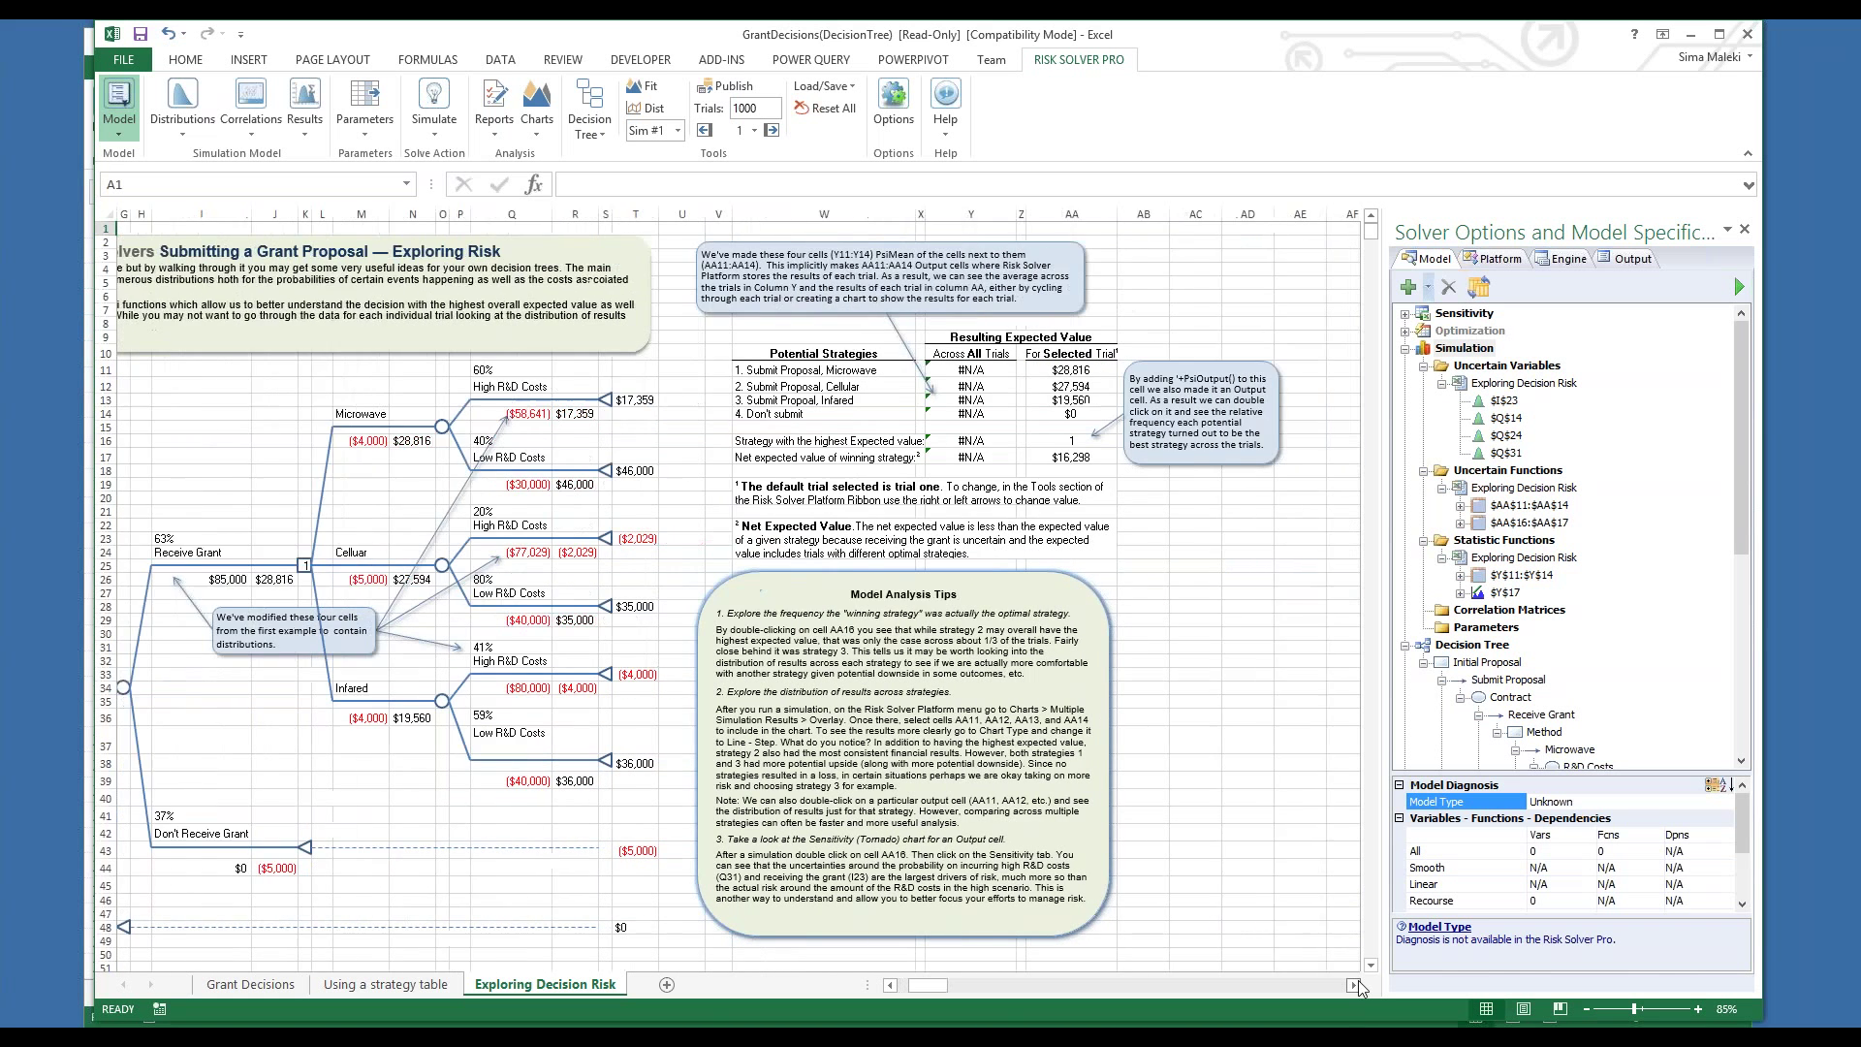
pyautogui.click(1697, 1009)
pyautogui.click(1697, 1009)
pyautogui.click(1697, 1009)
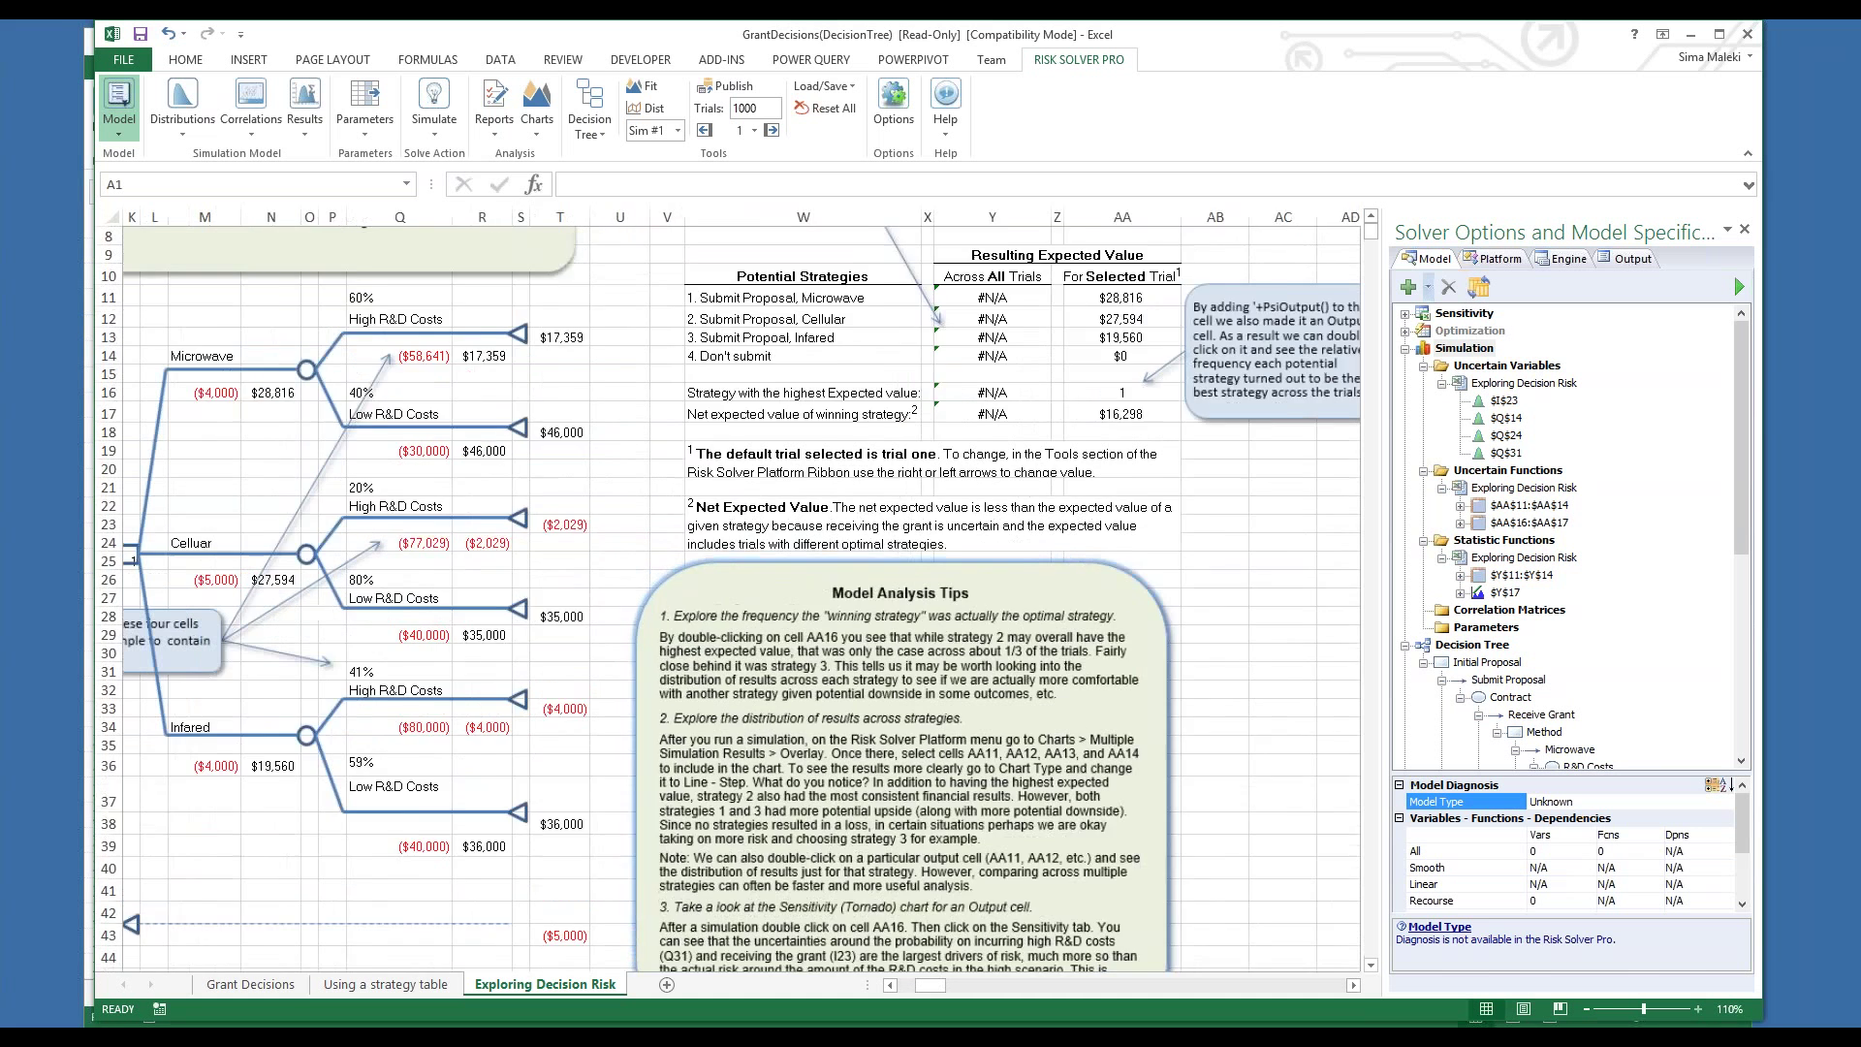
pyautogui.click(1697, 1009)
pyautogui.click(1371, 225)
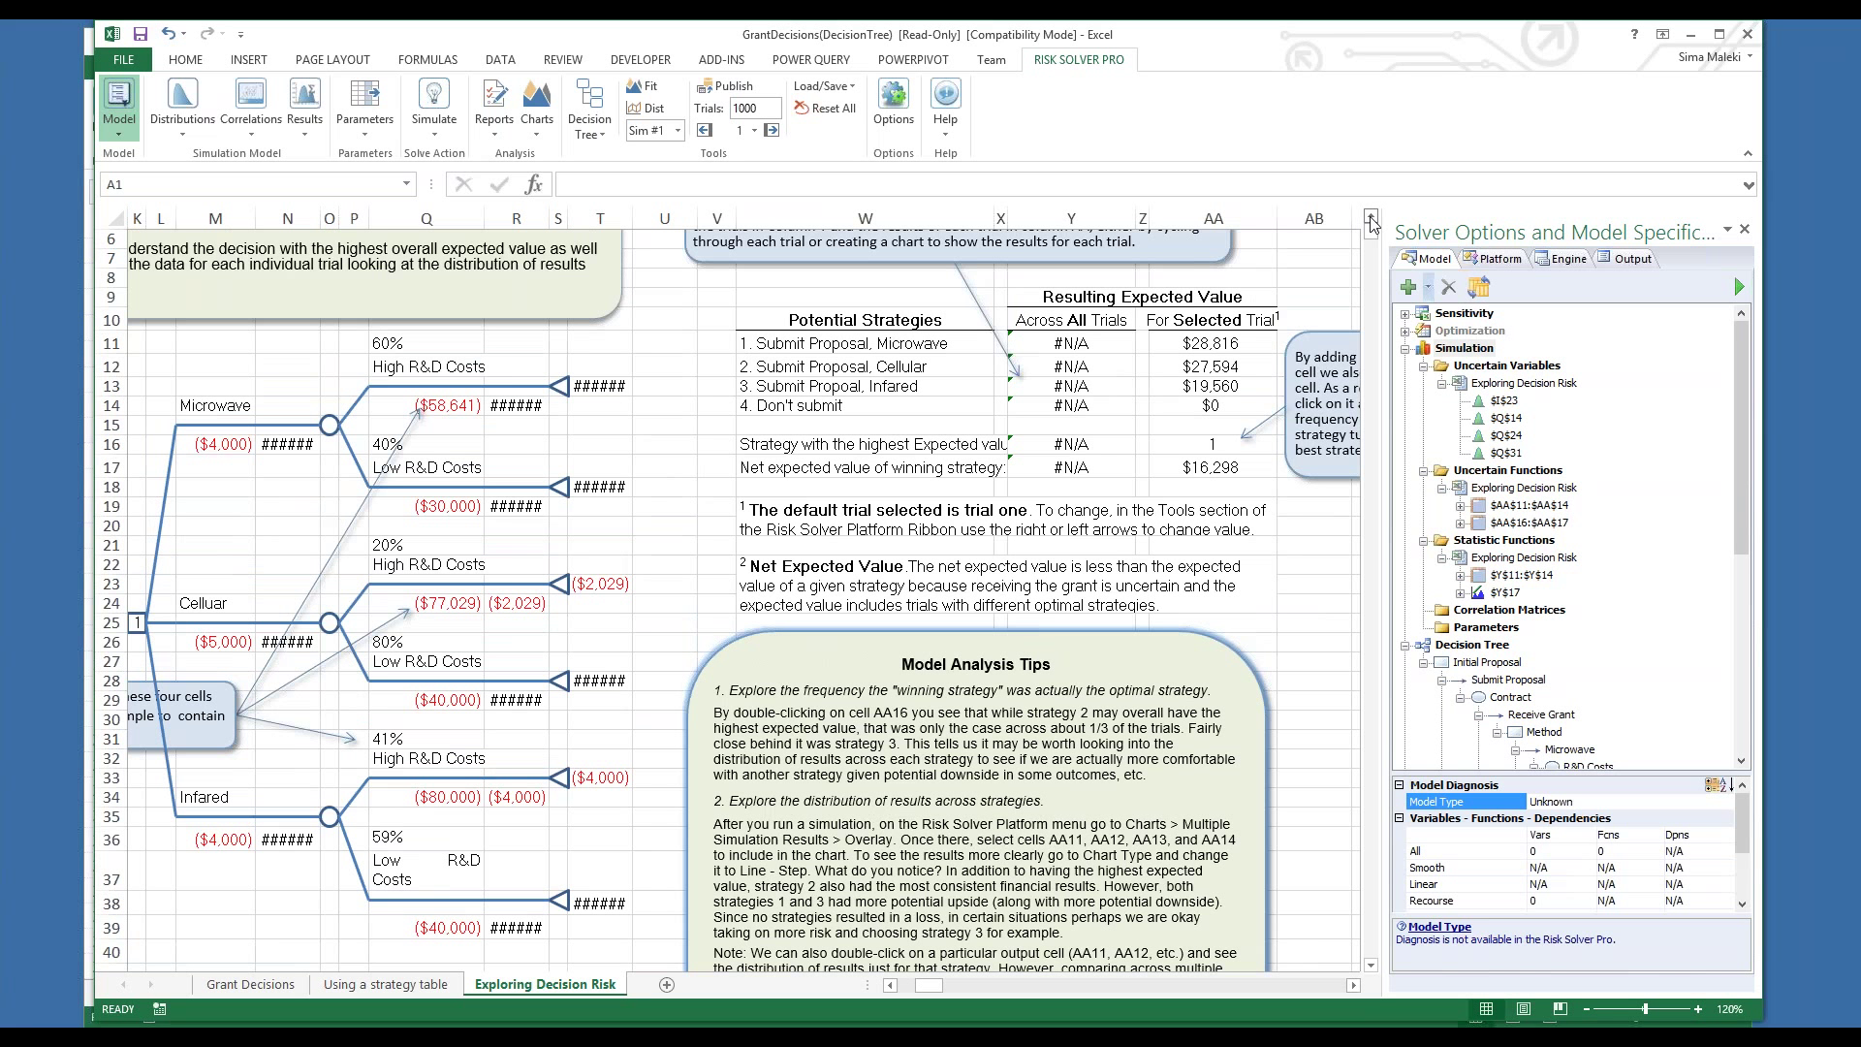
# Check the across-all-trials mean formulas of the potential strategies, starting at Y12
pyautogui.click(1101, 369)
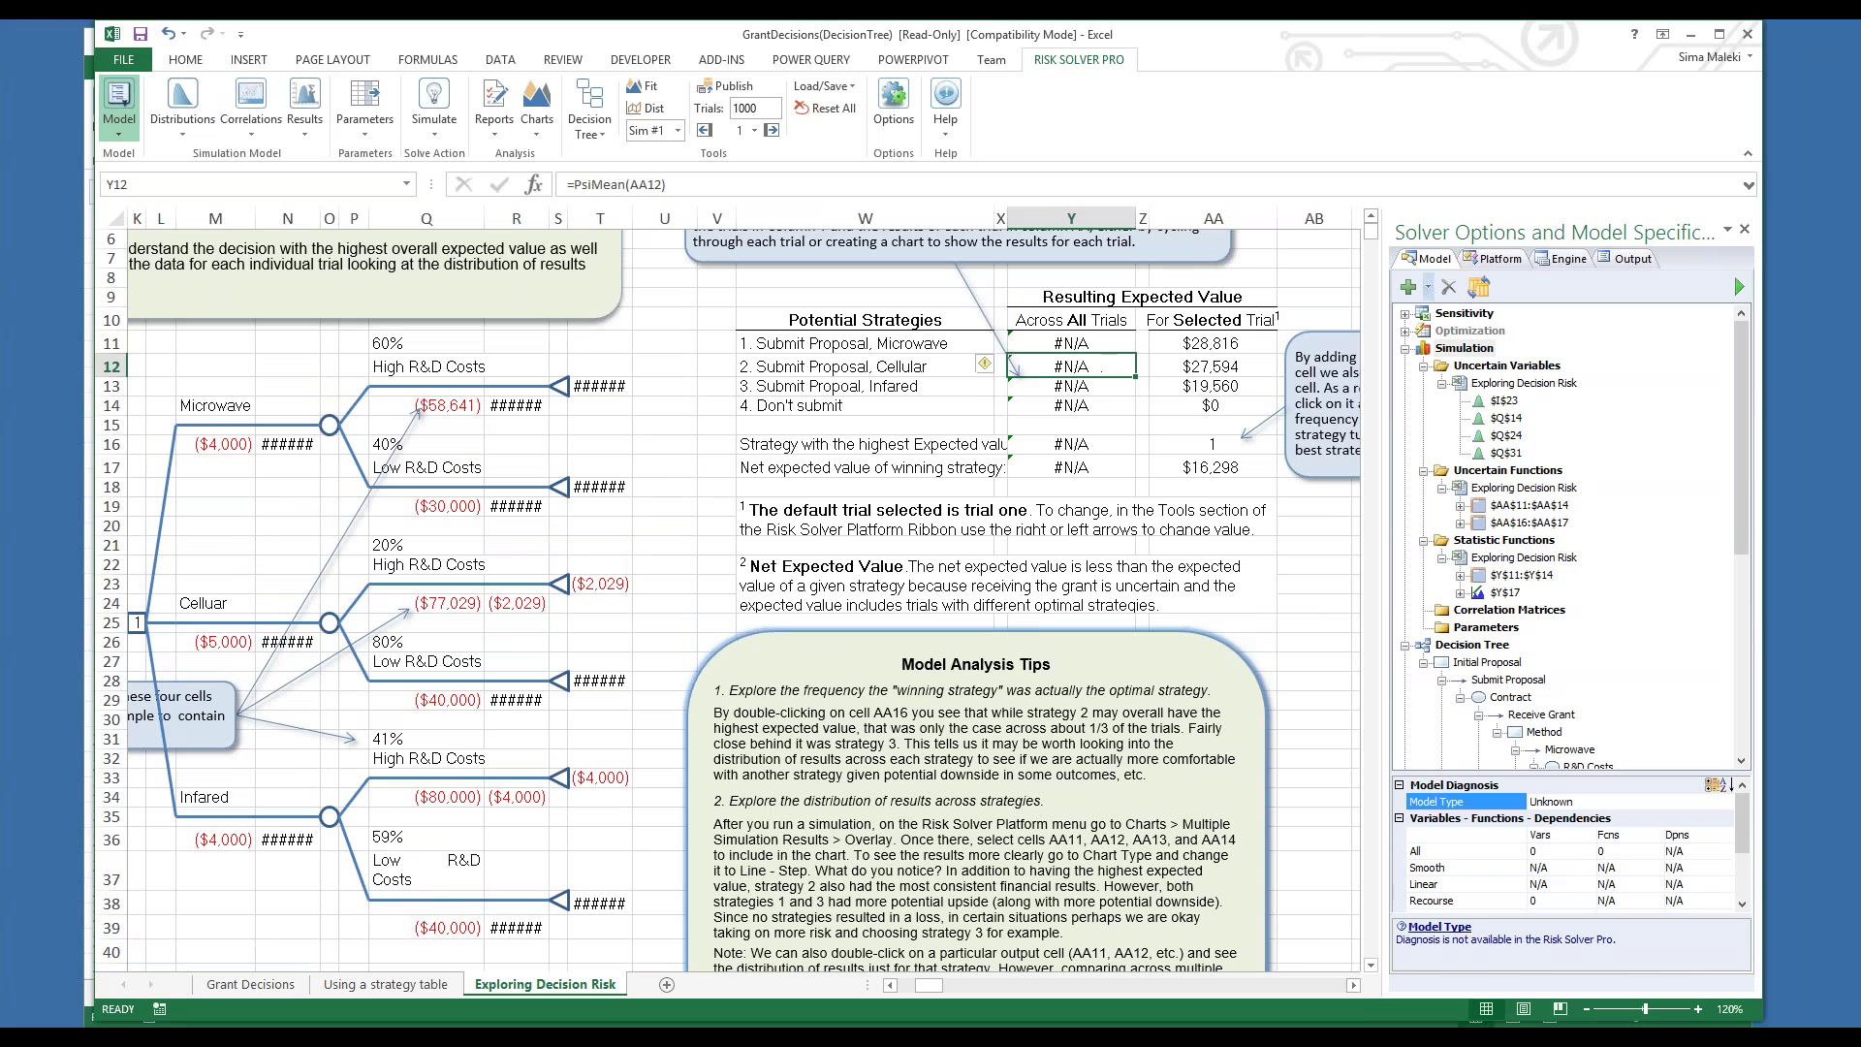
pyautogui.press('Down')
pyautogui.press('Down')
pyautogui.press('Down')
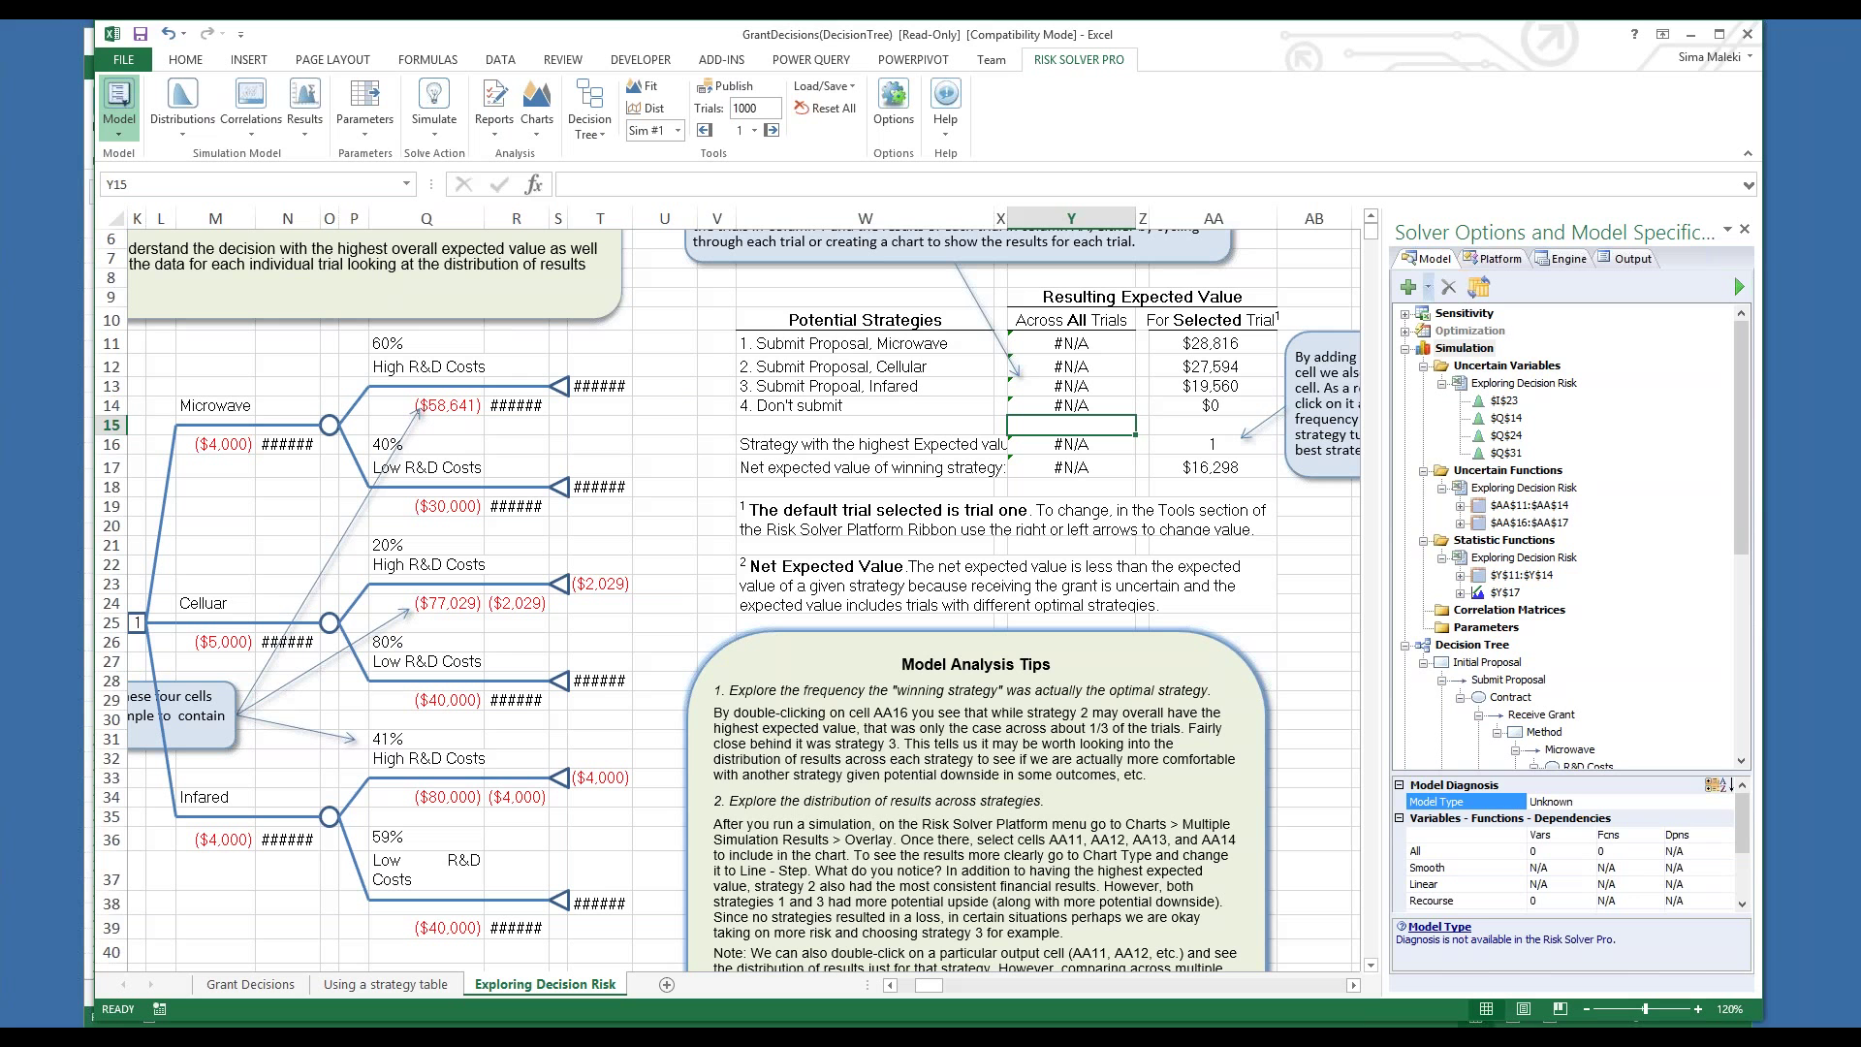
# Run the simulation once and move the resulting Chart Wizard window clear of the expected value table
pyautogui.click(423, 144)
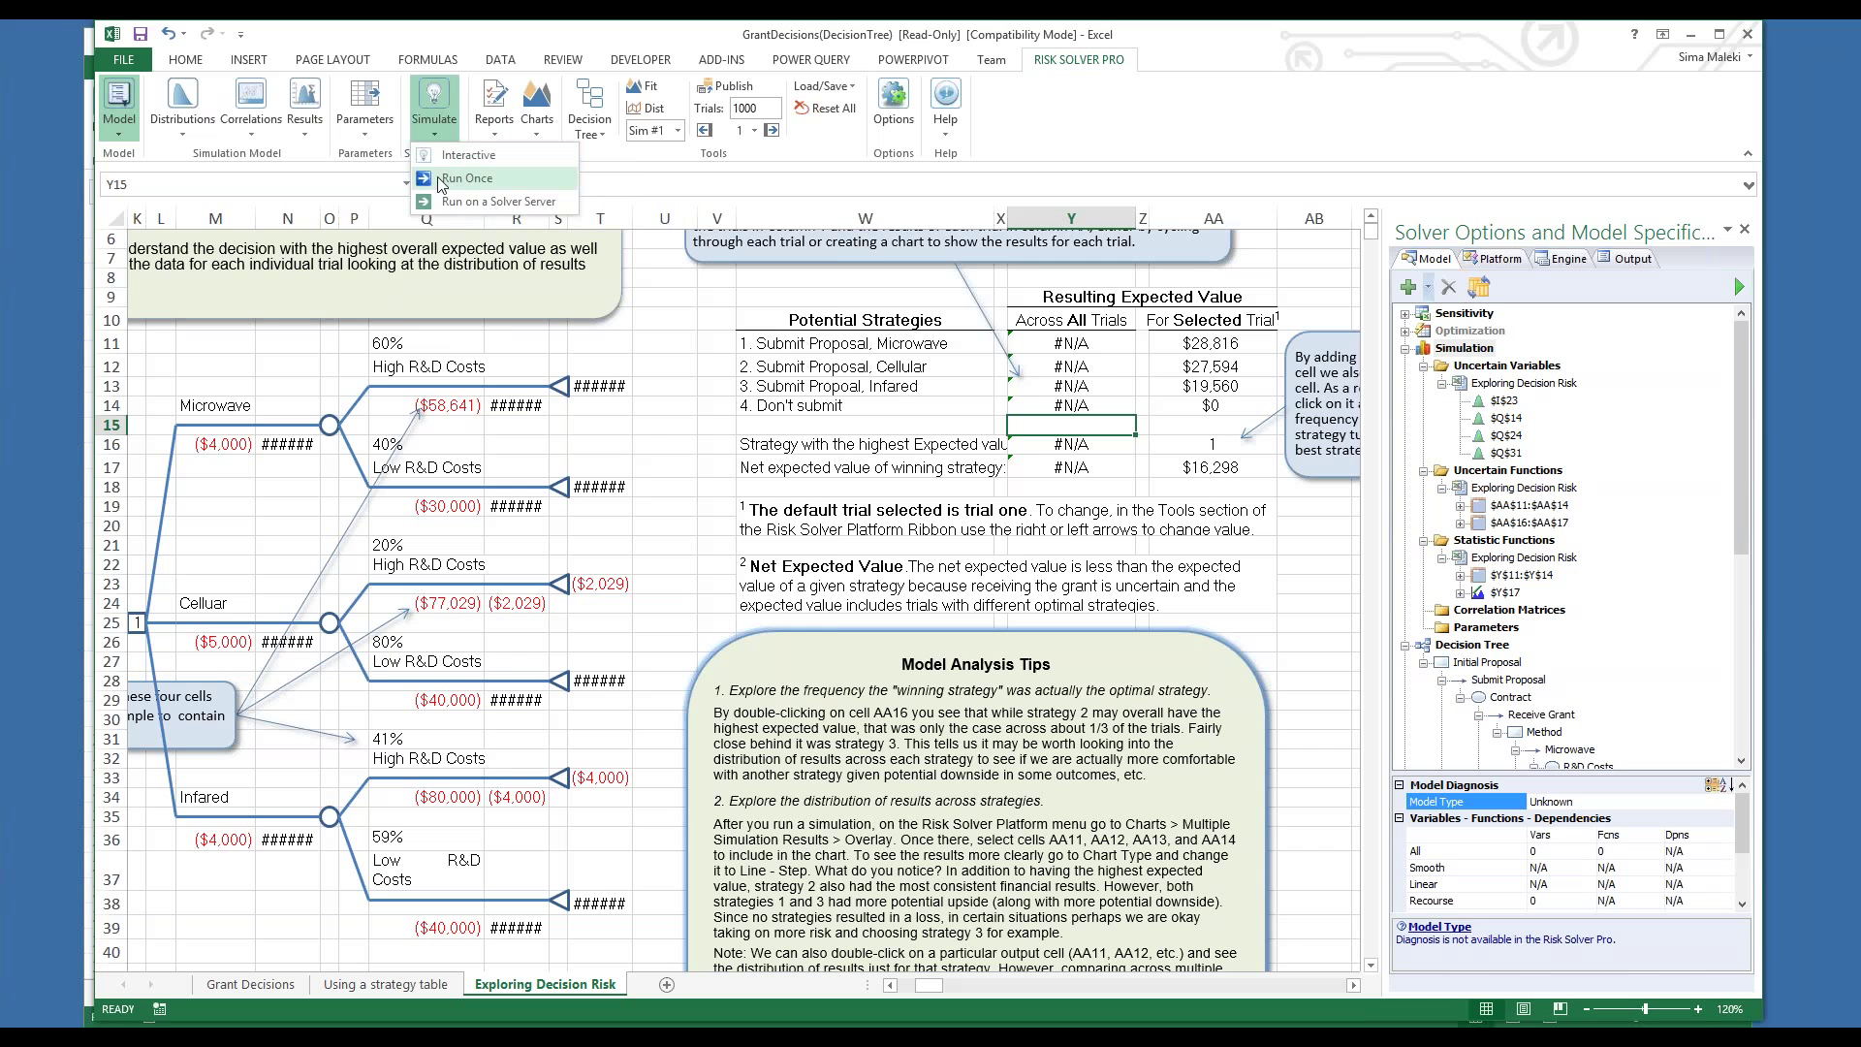
pyautogui.click(466, 178)
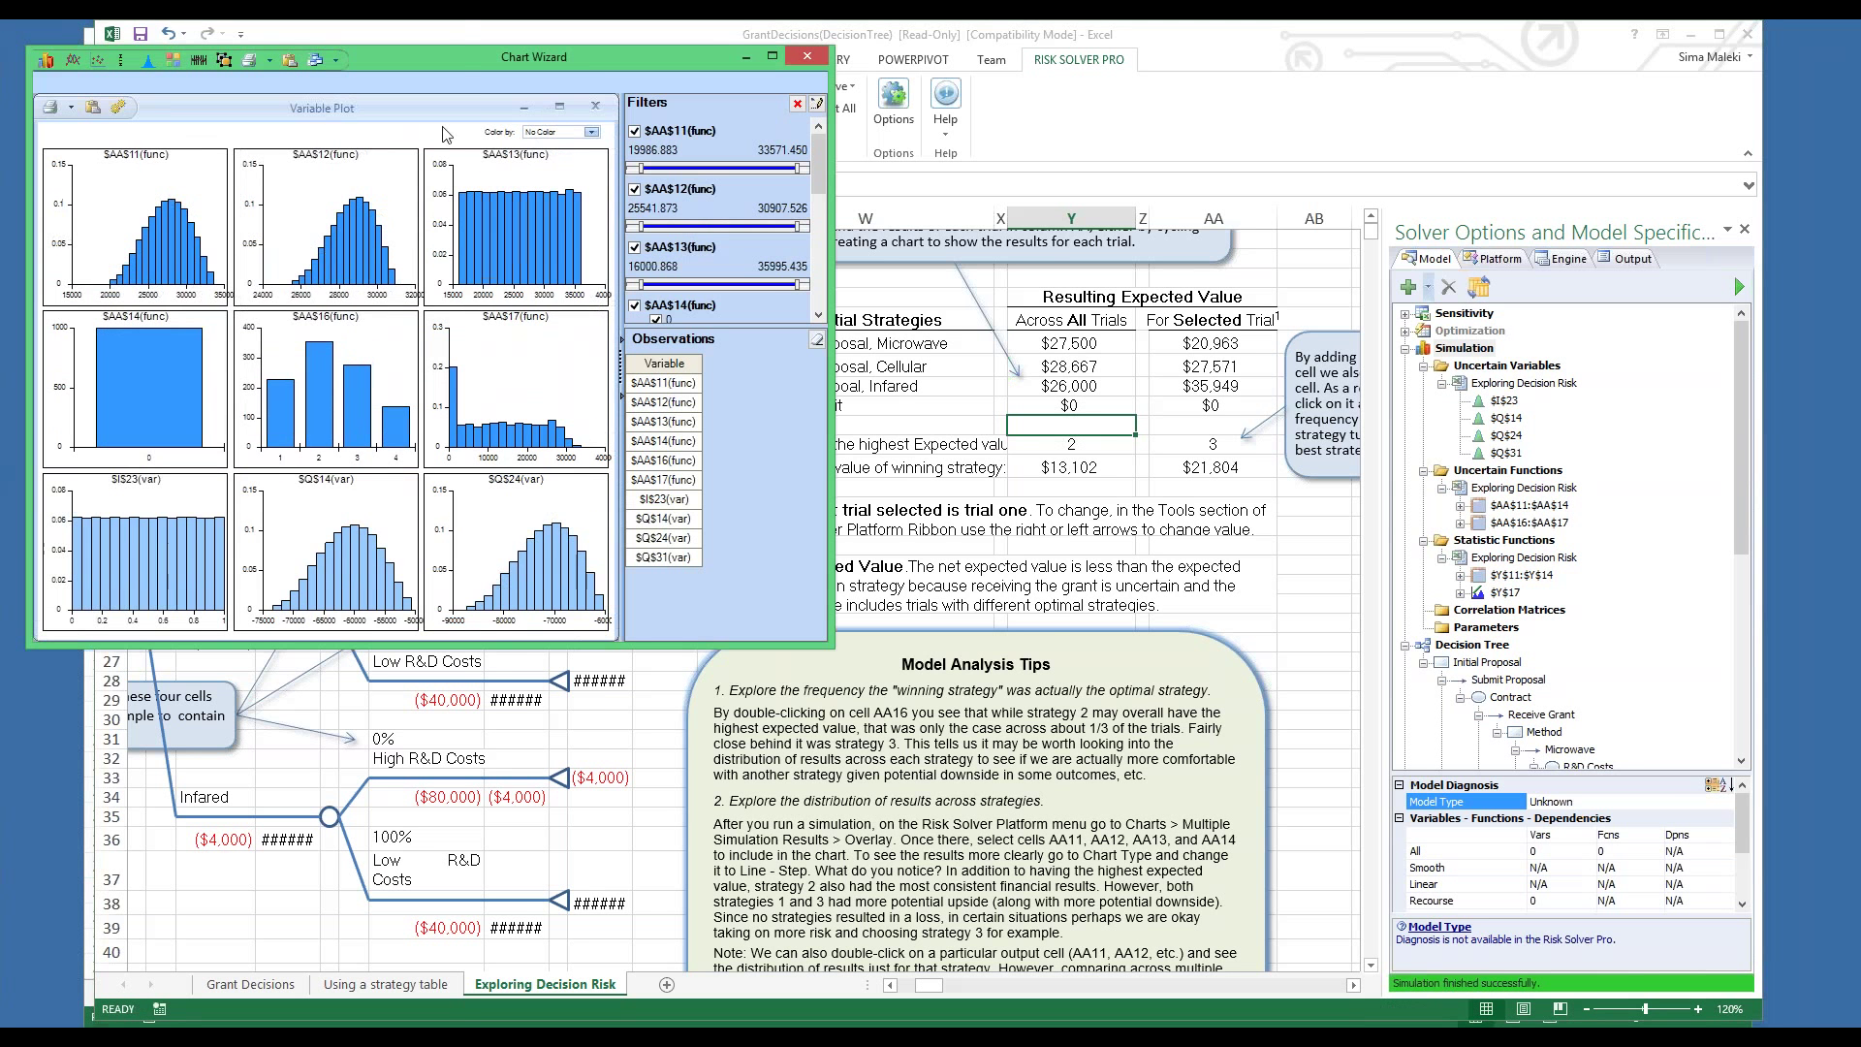
pyautogui.moveTo(458, 60); pyautogui.dragTo(665, 131)
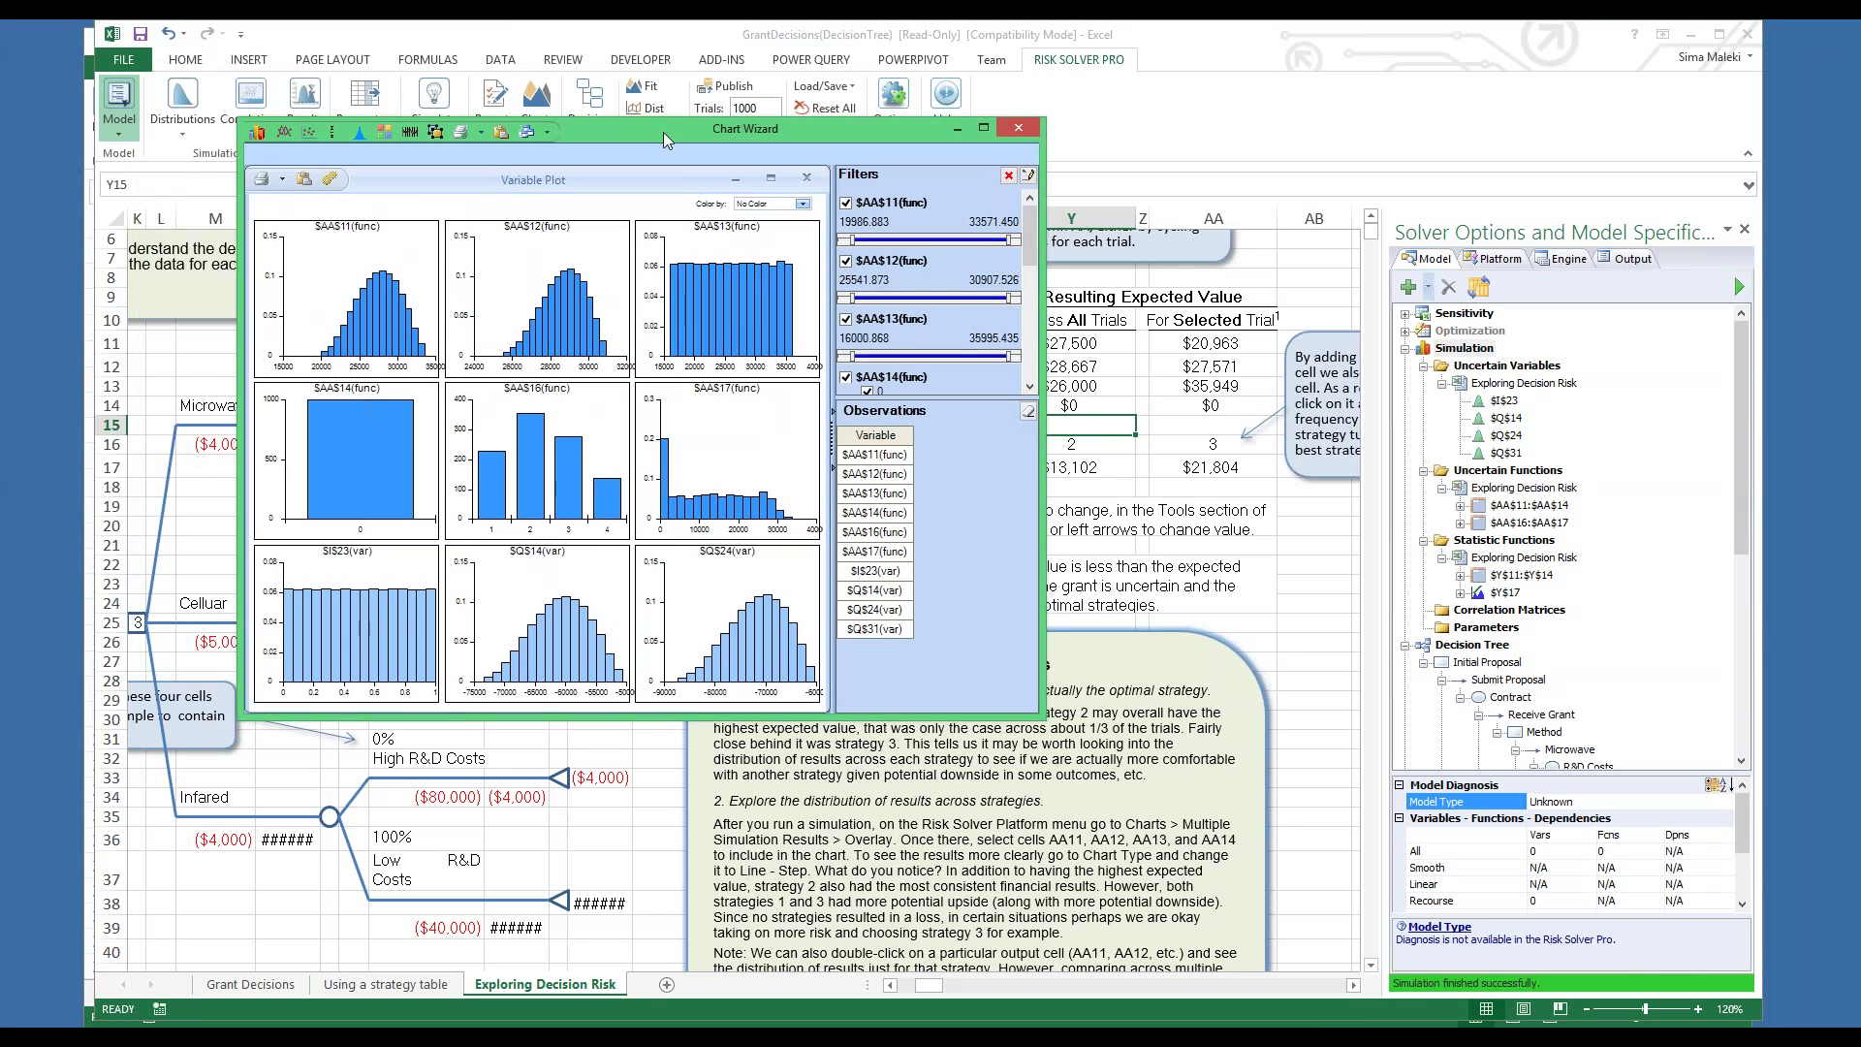
# Examine the frequency chart of the winning strategy cell AA16 beside the expected value table, with the Chart Wizard closed
pyautogui.doubleClick(532, 409)
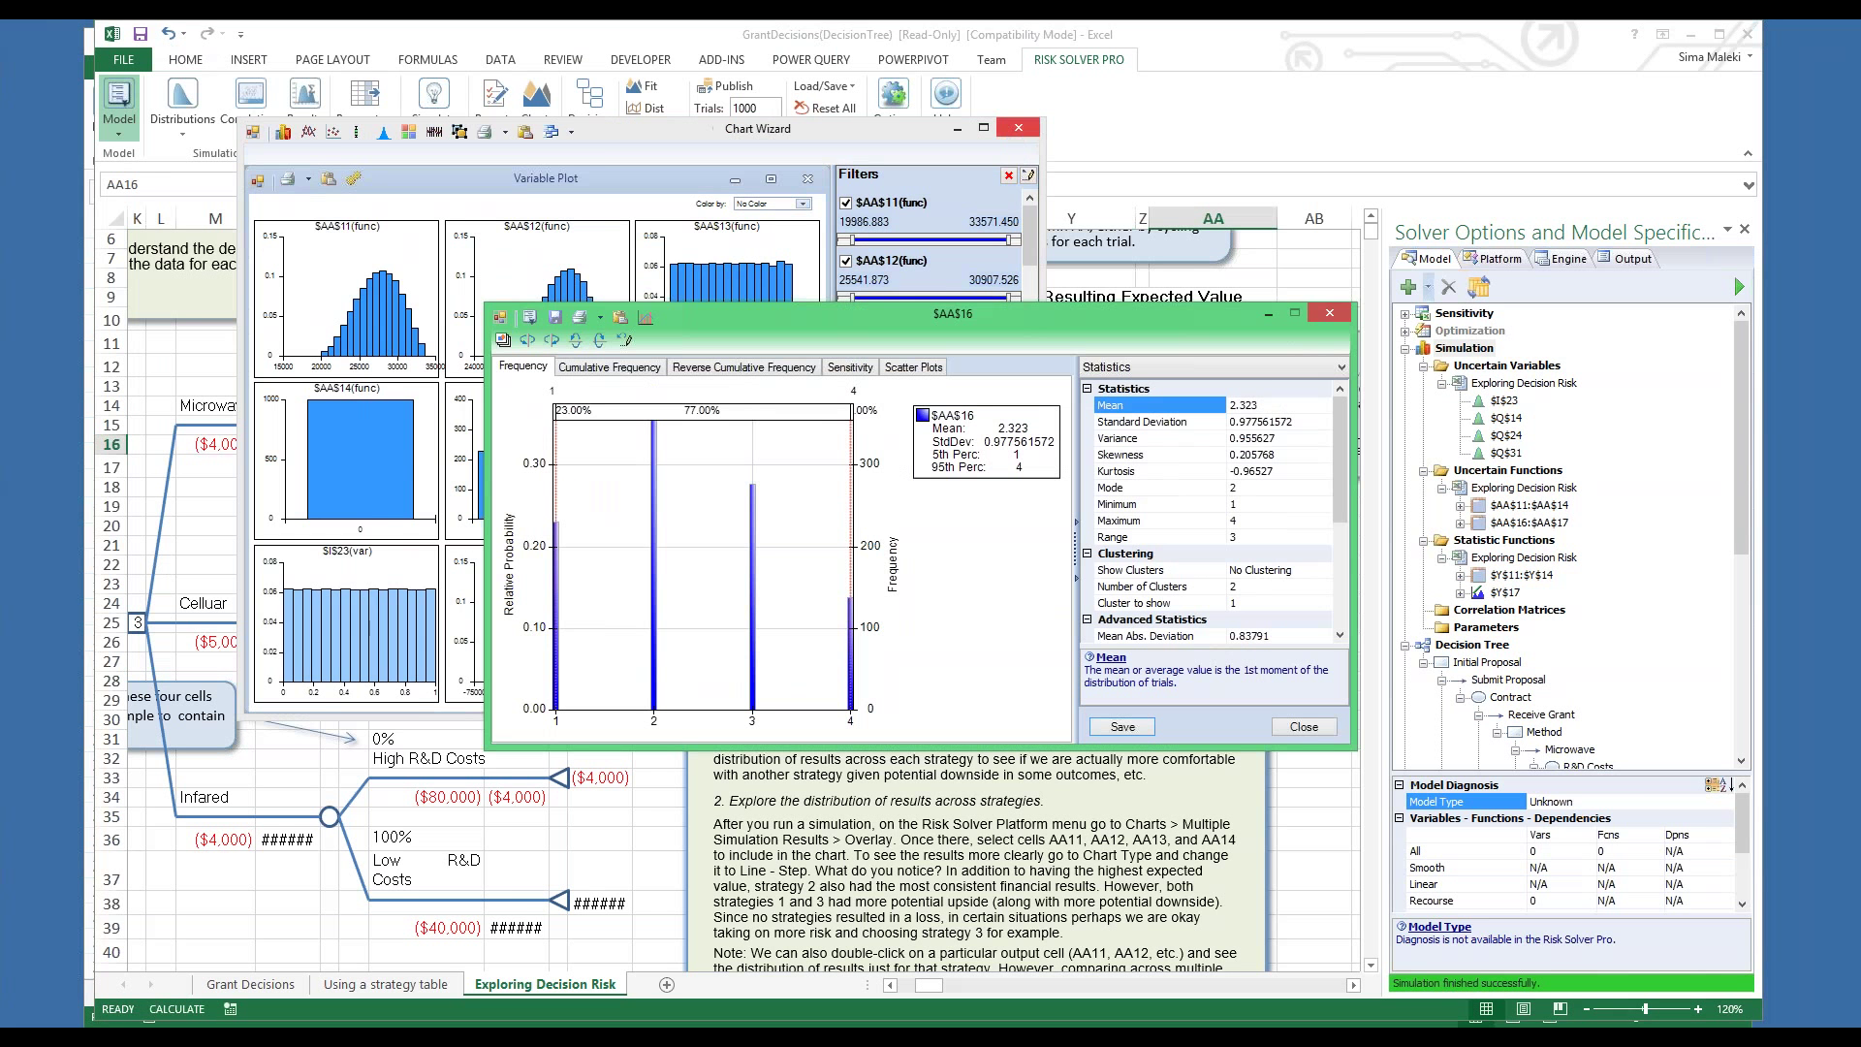
pyautogui.click(1019, 128)
pyautogui.moveTo(1024, 326); pyautogui.dragTo(595, 272)
pyautogui.click(820, 563)
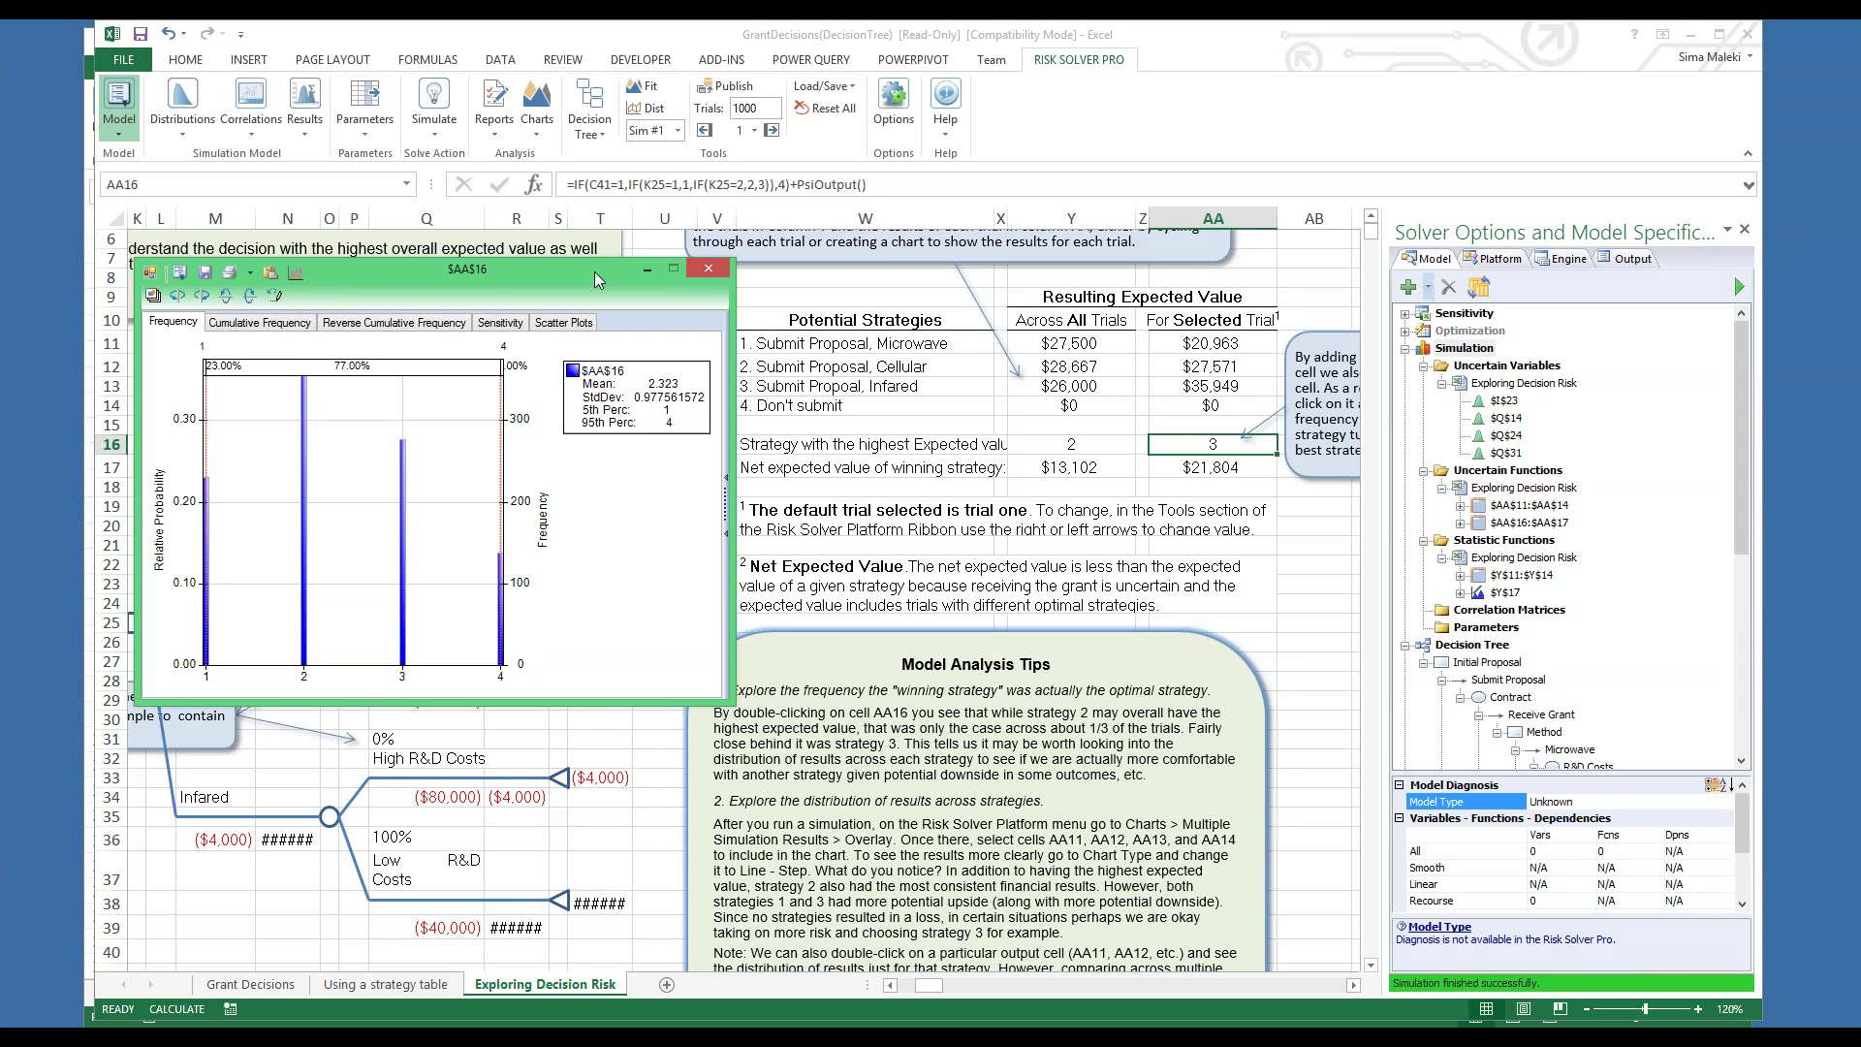
# Close the AA16 chart and switch to the PowerPoint slide show at the Decision Analysis slide
pyautogui.click(709, 269)
pyautogui.click(950, 601)
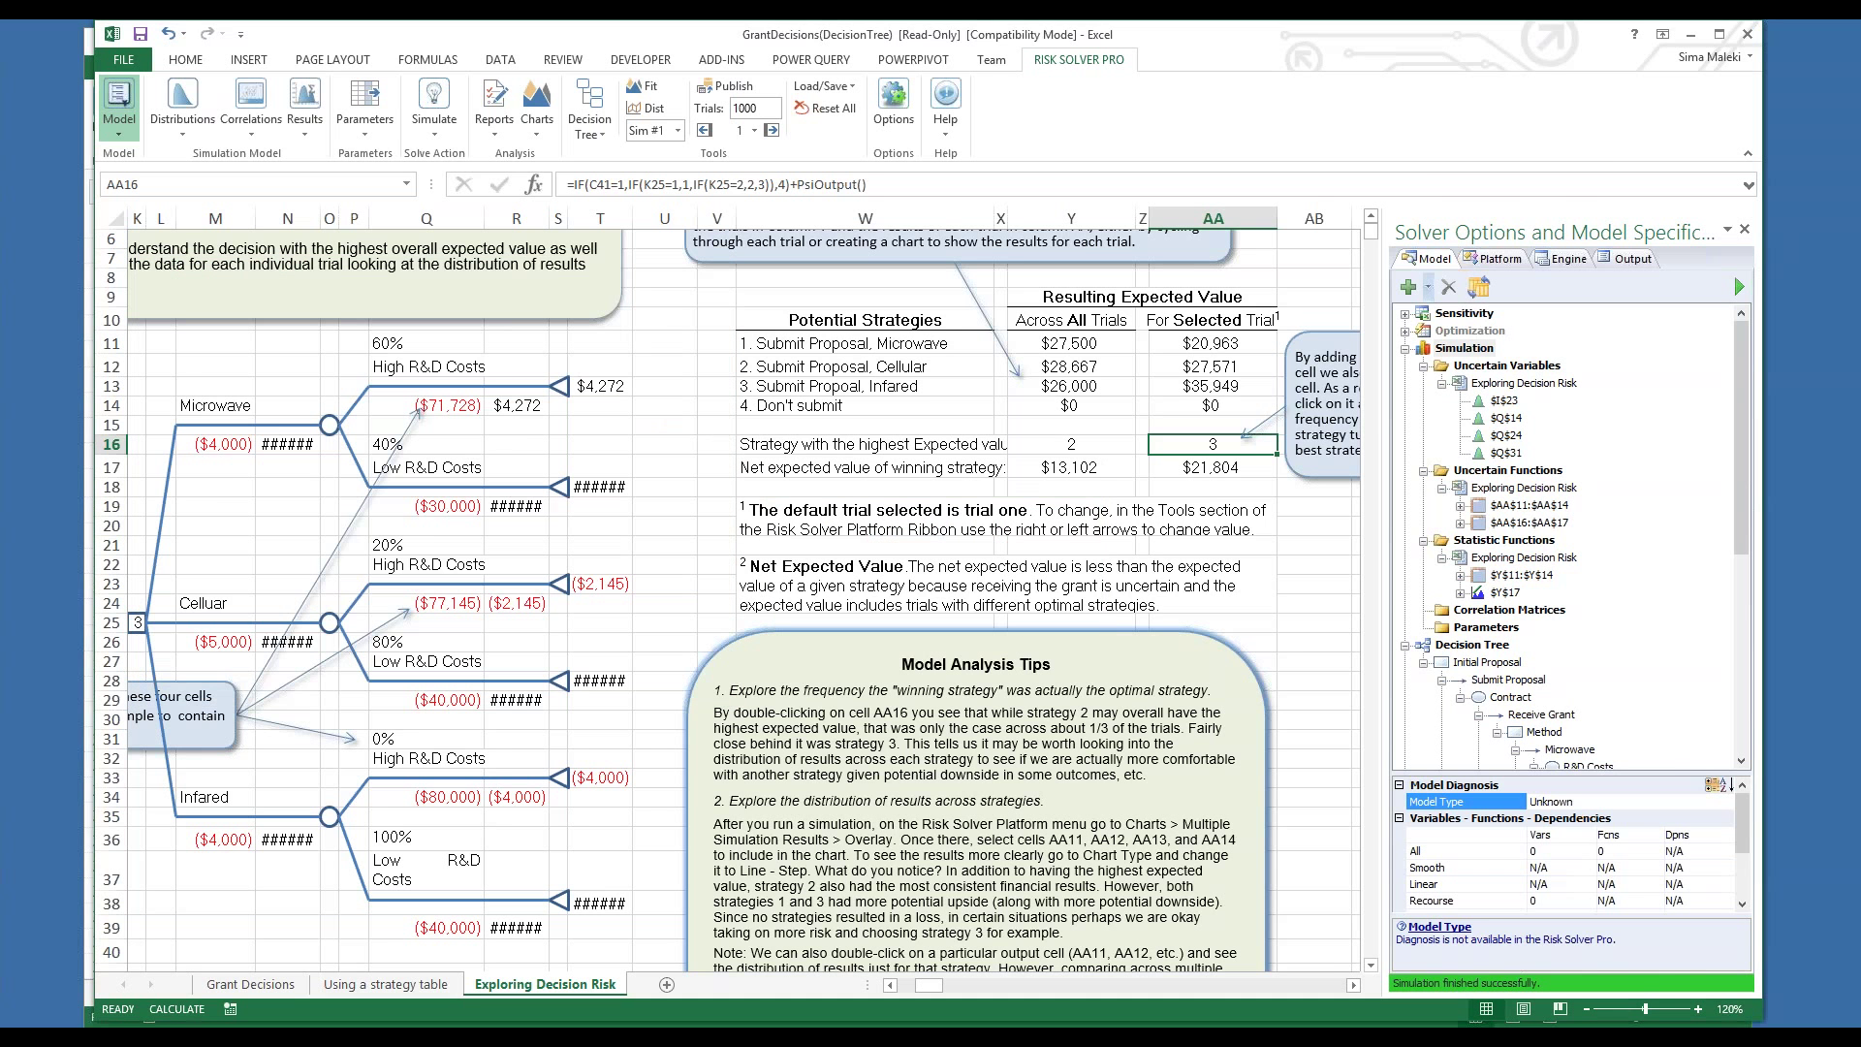
pyautogui.hotkey('alt', 'Tab')
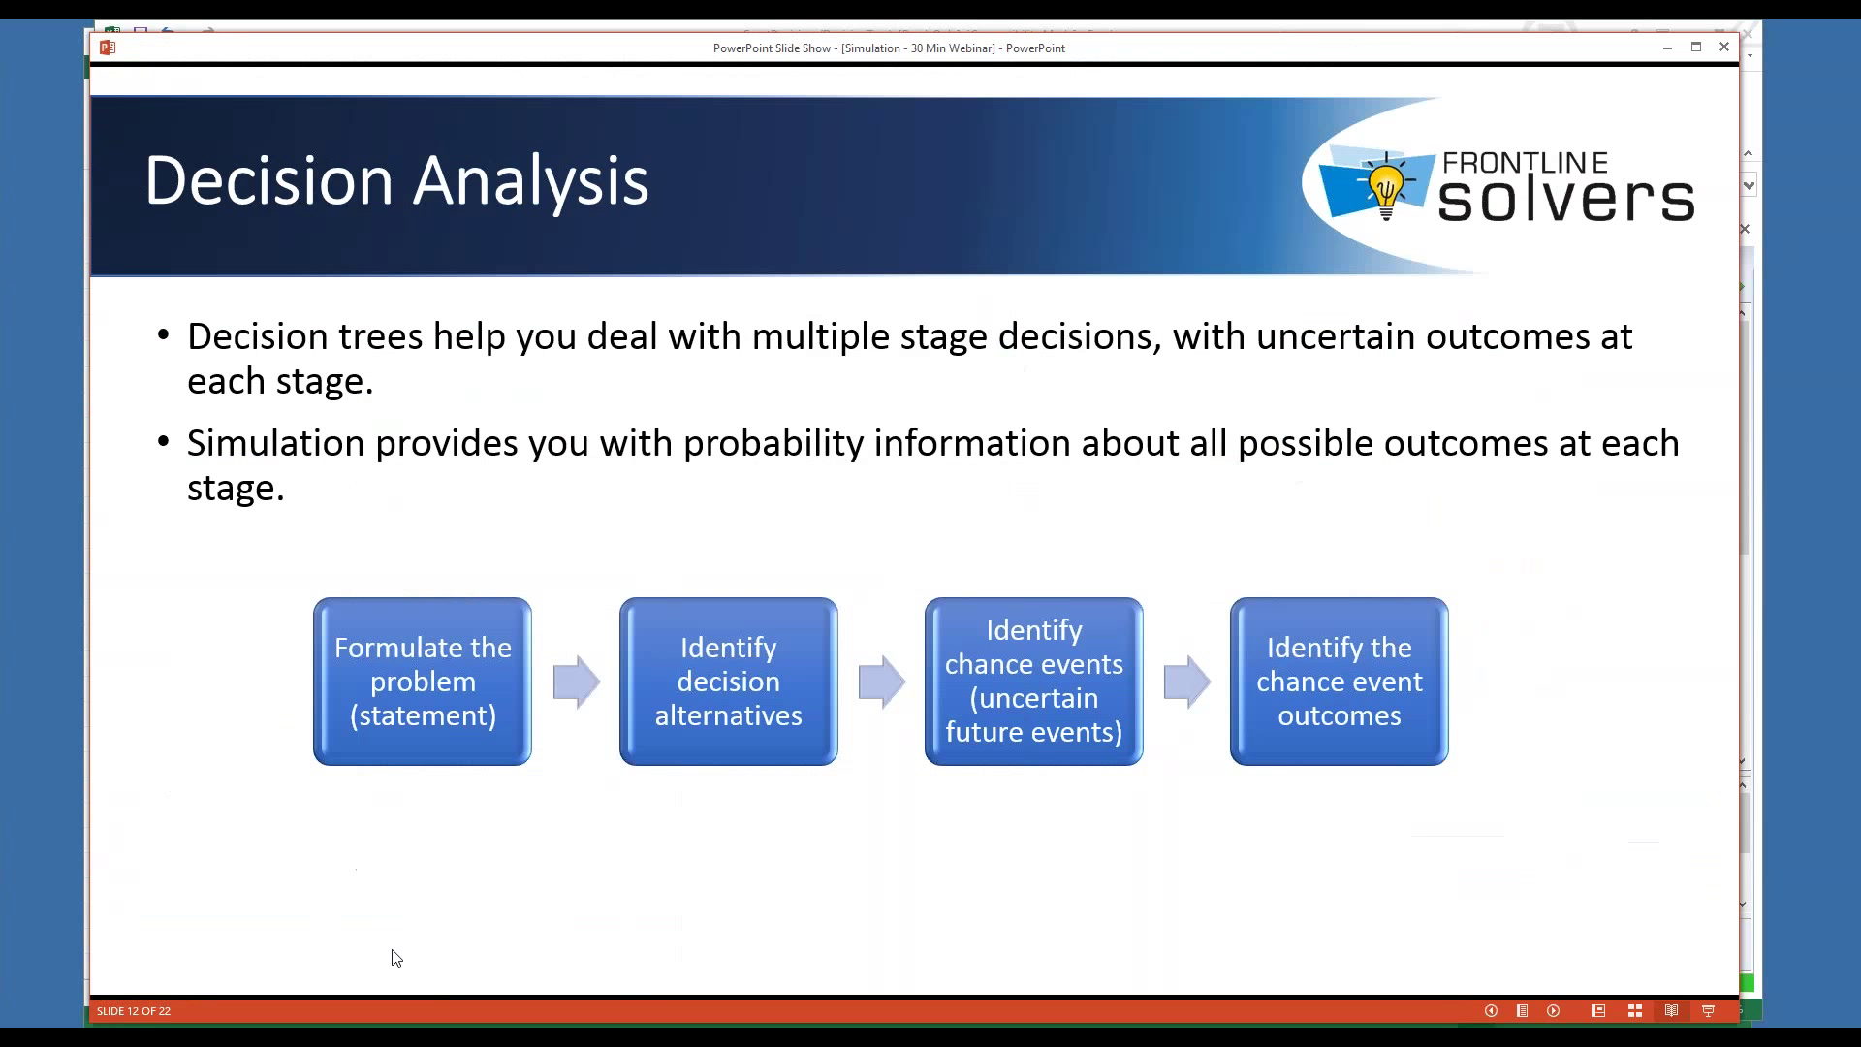
# Advance the slide show past the decision trees example to the Making Best Decisions in Uncertain and Risky Business Situations slide
pyautogui.click(598, 863)
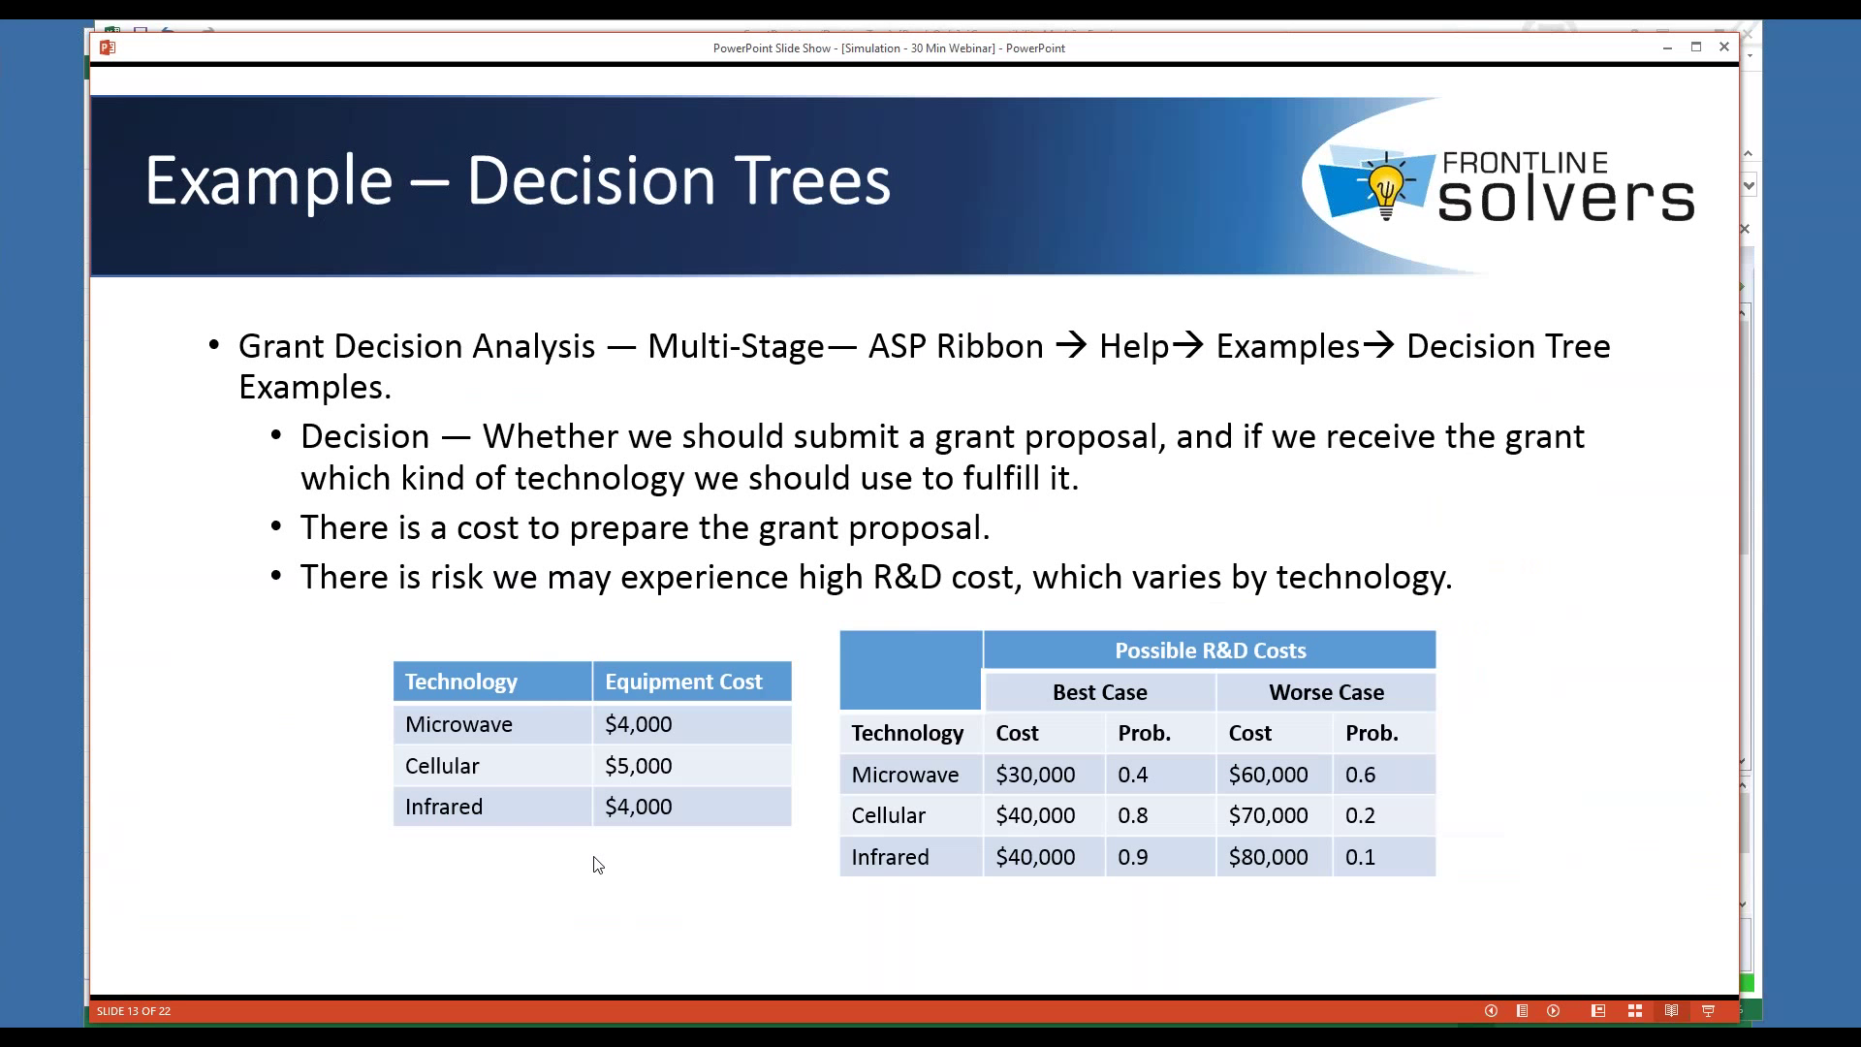
pyautogui.click(597, 863)
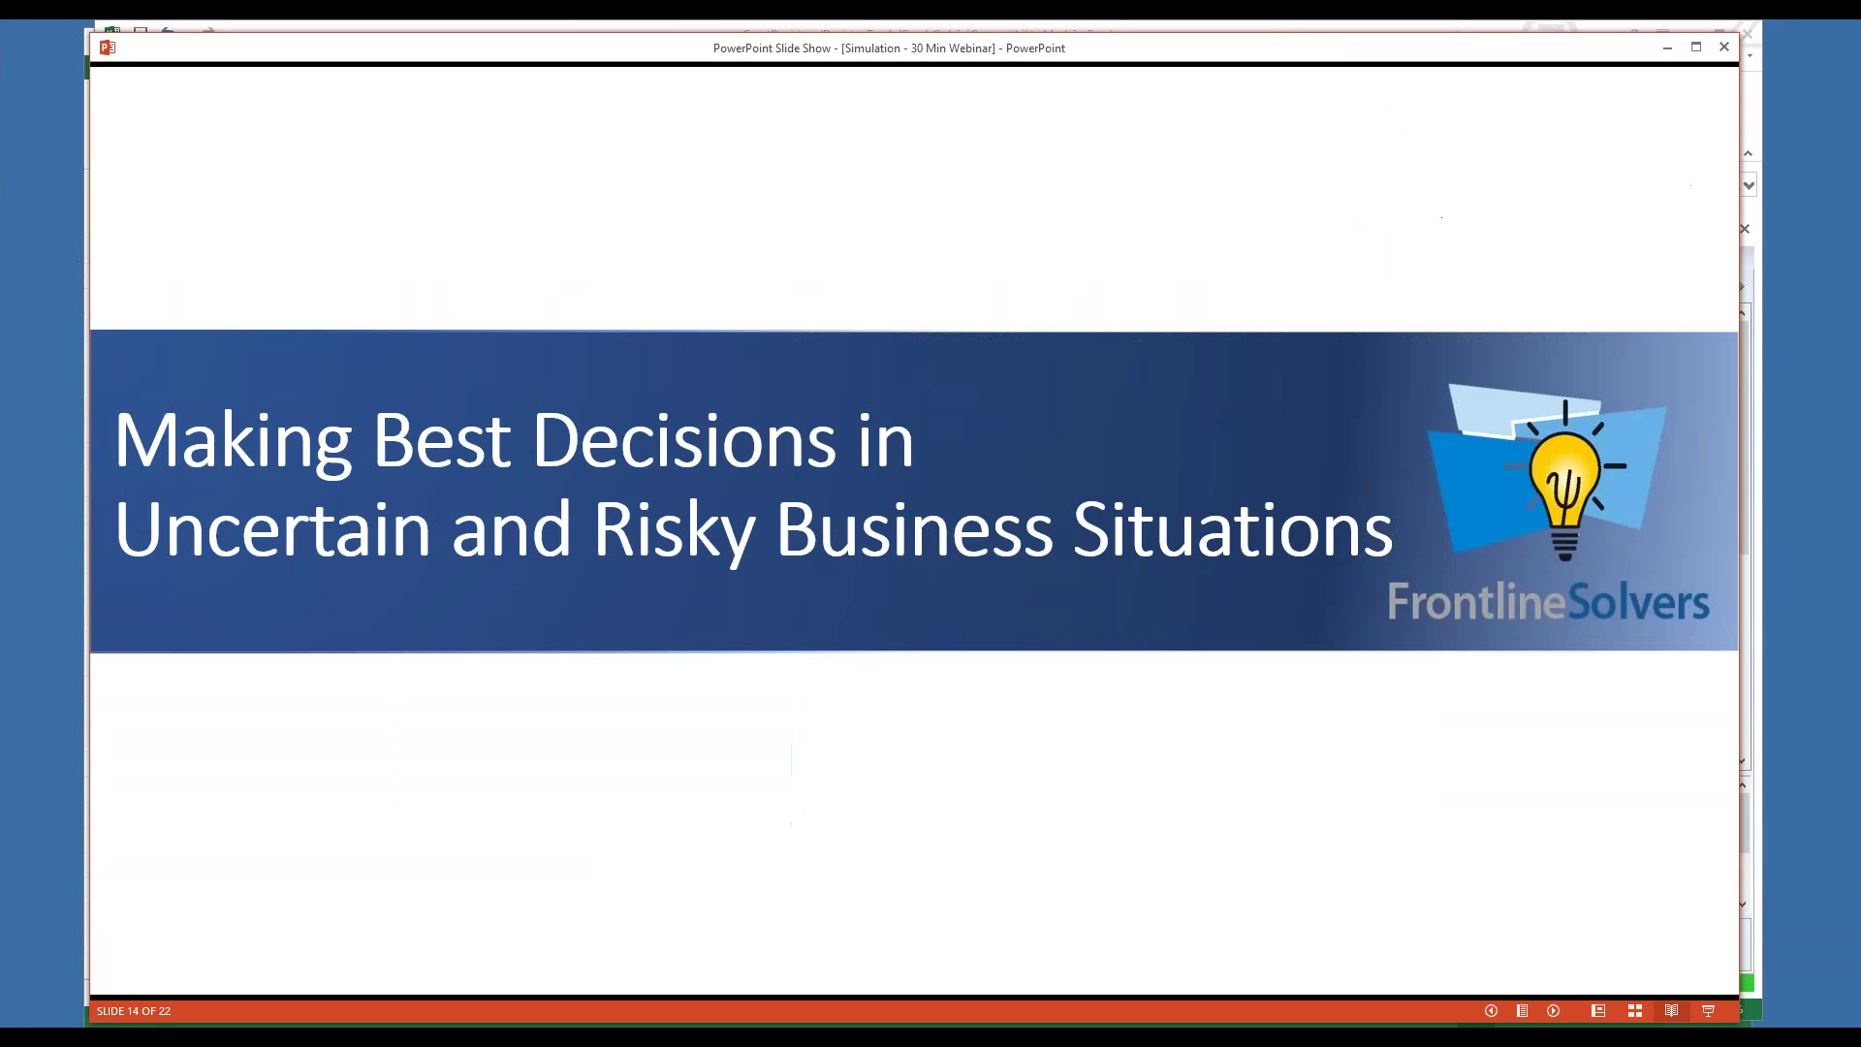
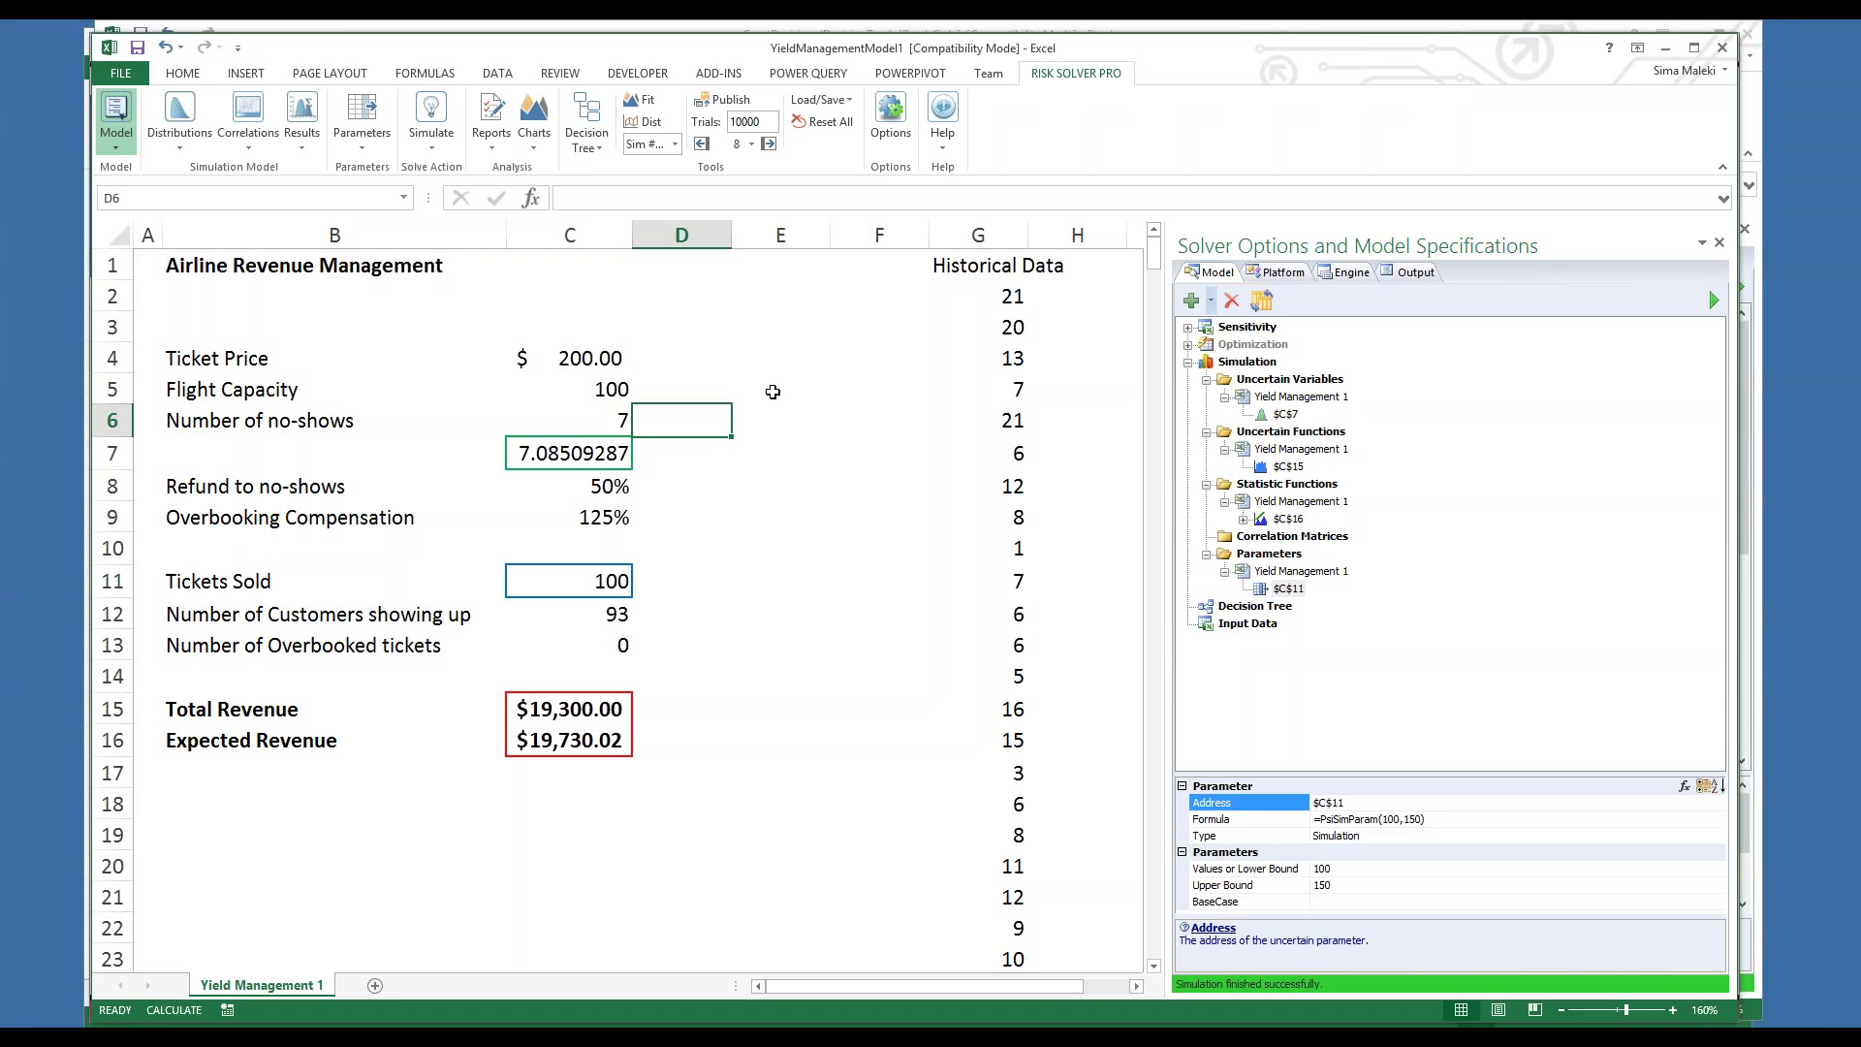
# Change the active solver product to Risk Solver Platform in the yield management workbook and widen the model specifications pane
pyautogui.click(948, 160)
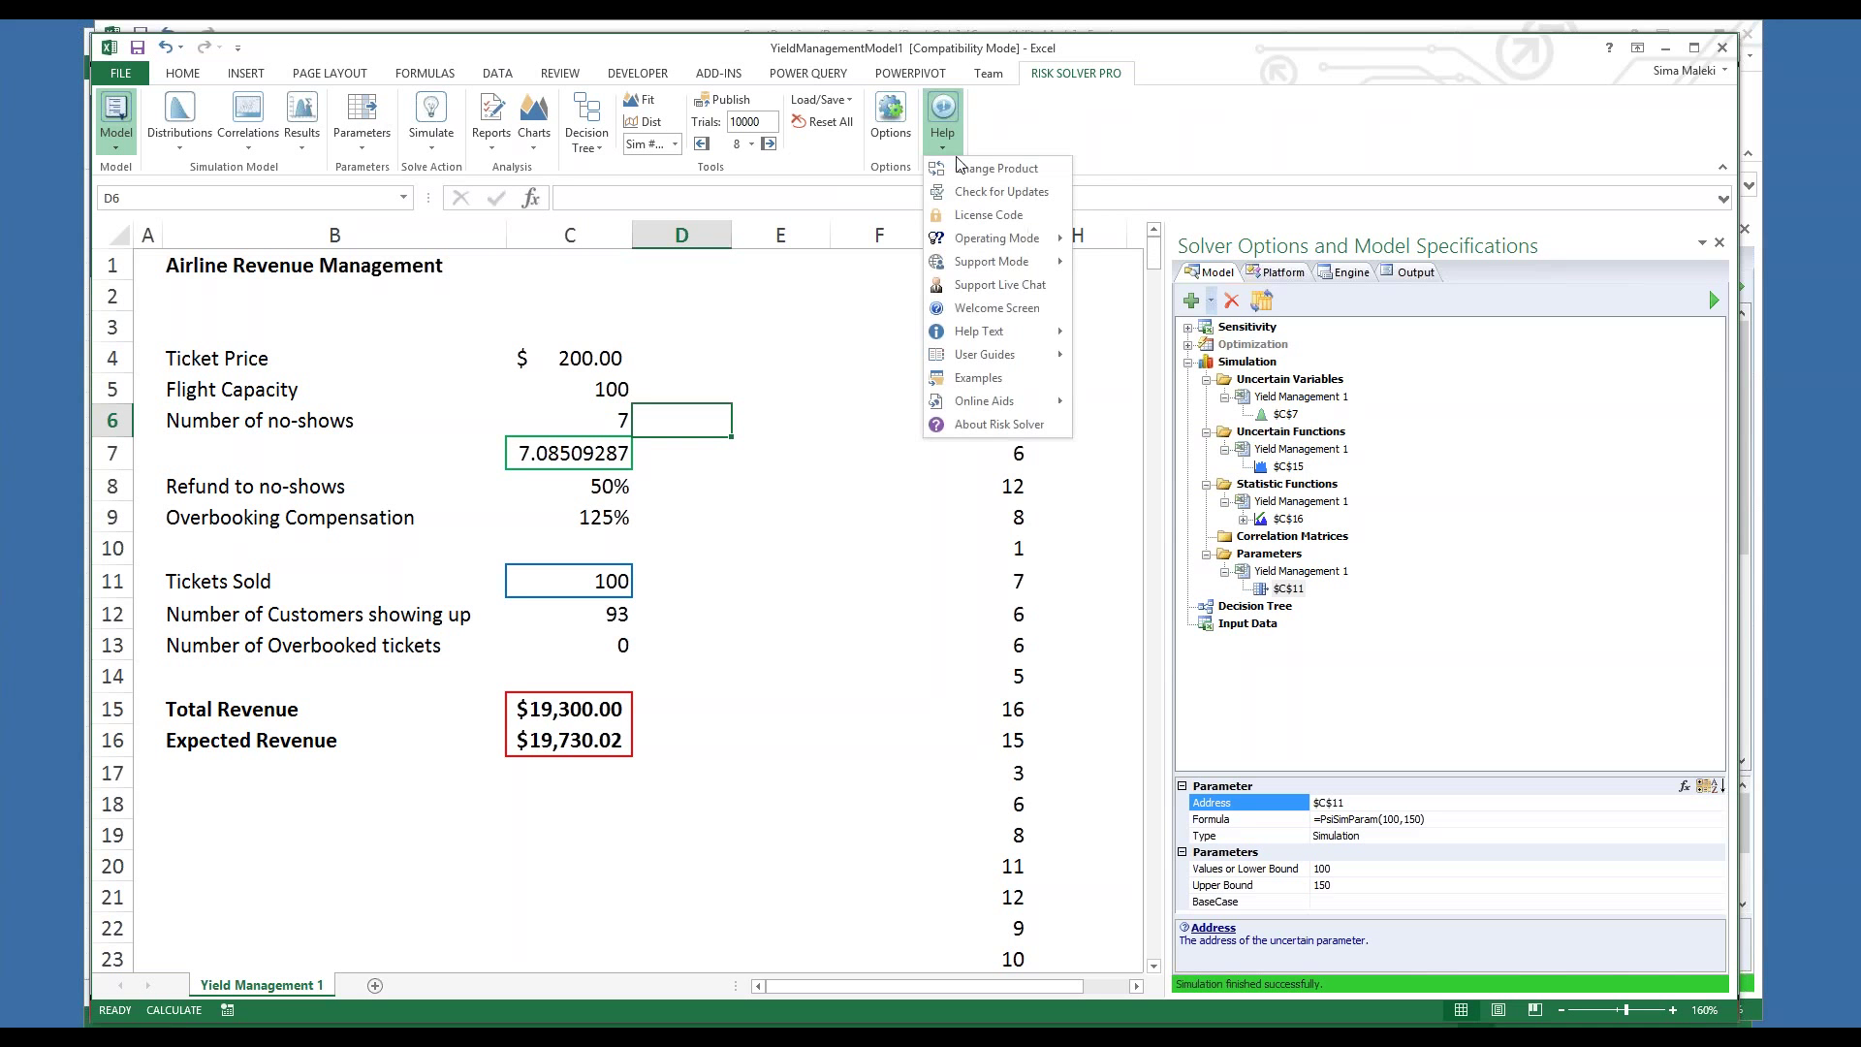
pyautogui.click(963, 170)
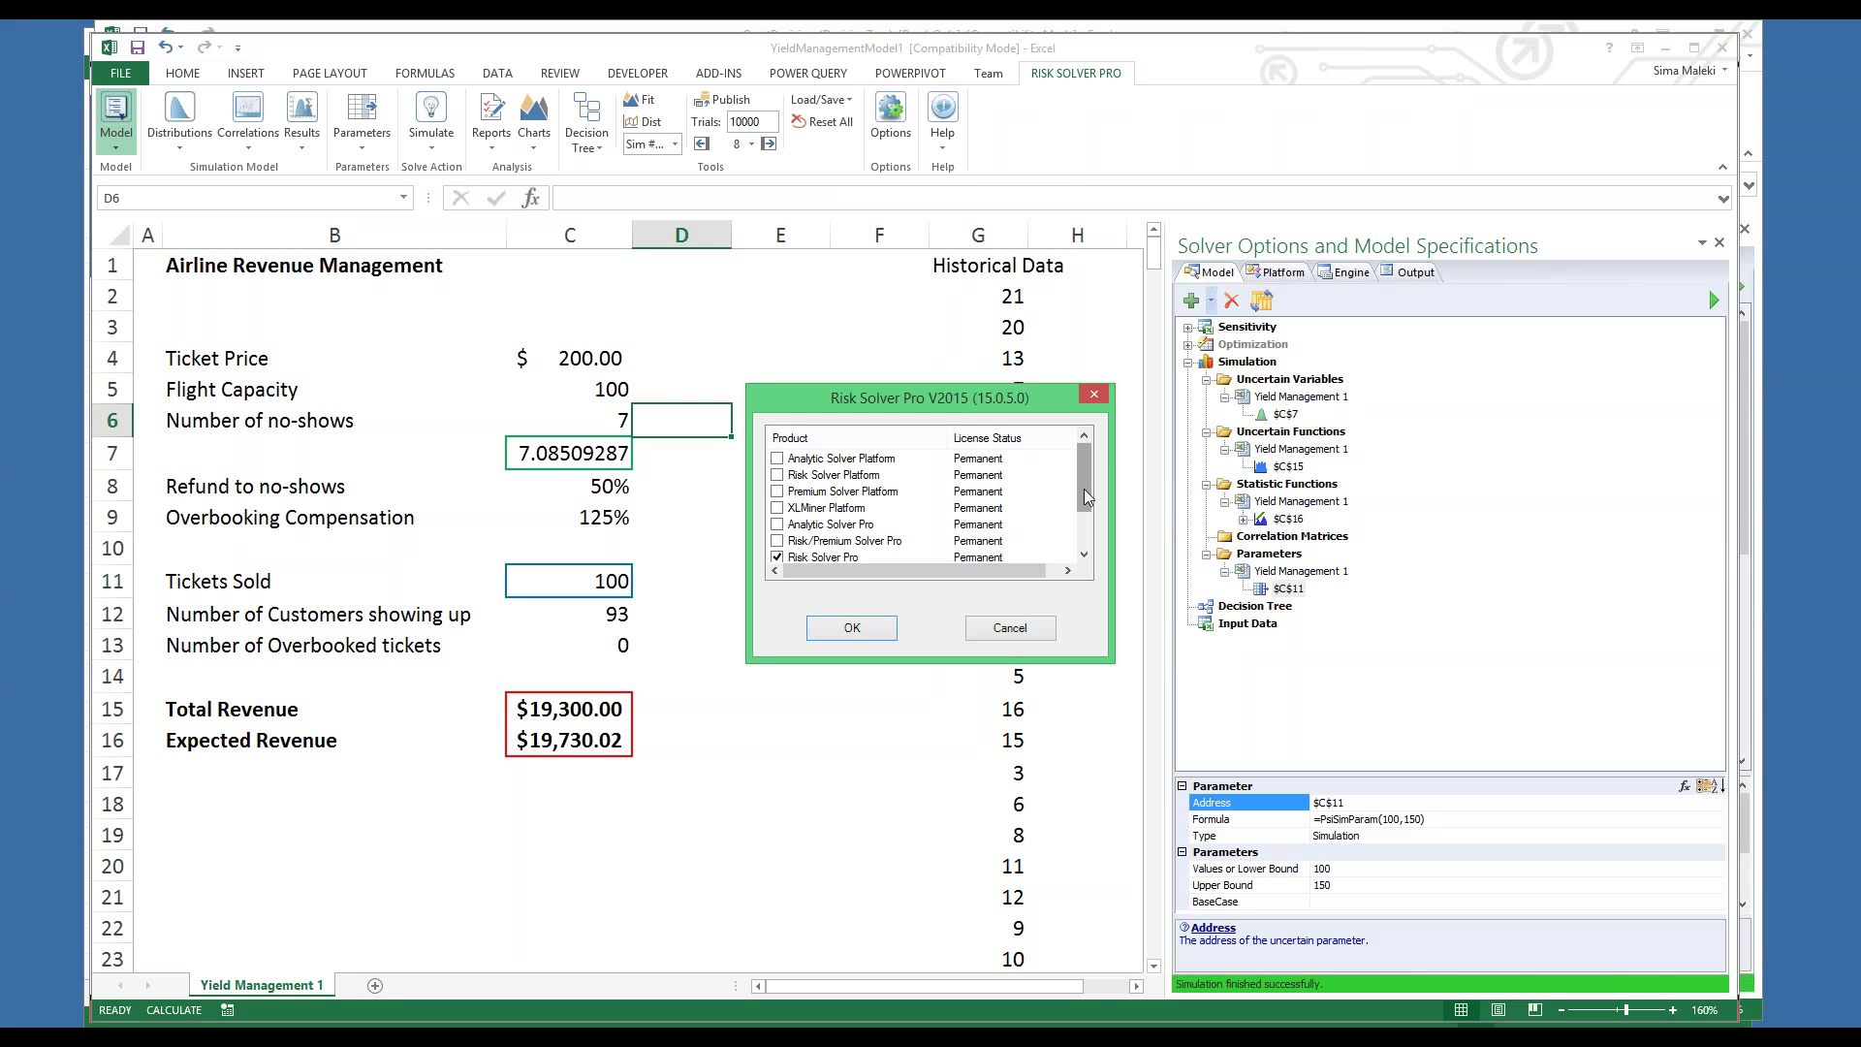
pyautogui.click(776, 475)
pyautogui.click(874, 632)
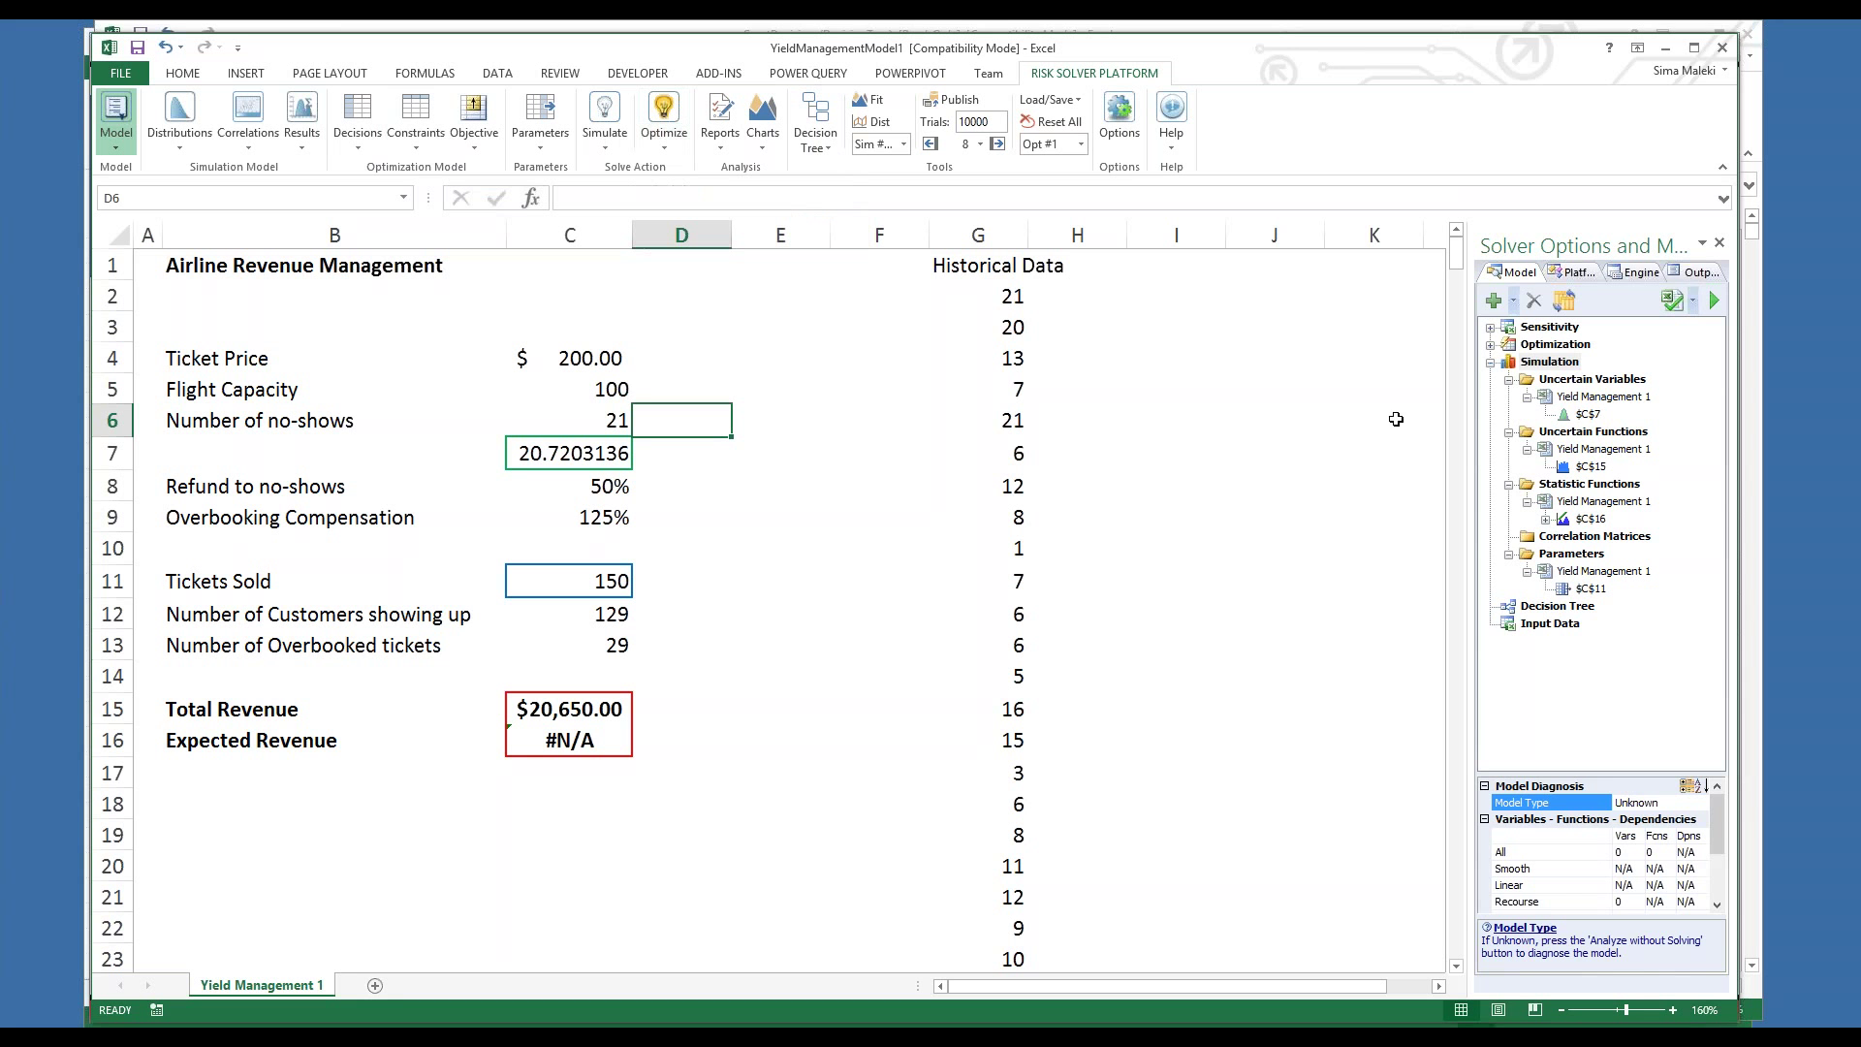
pyautogui.moveTo(1468, 443); pyautogui.dragTo(1194, 443)
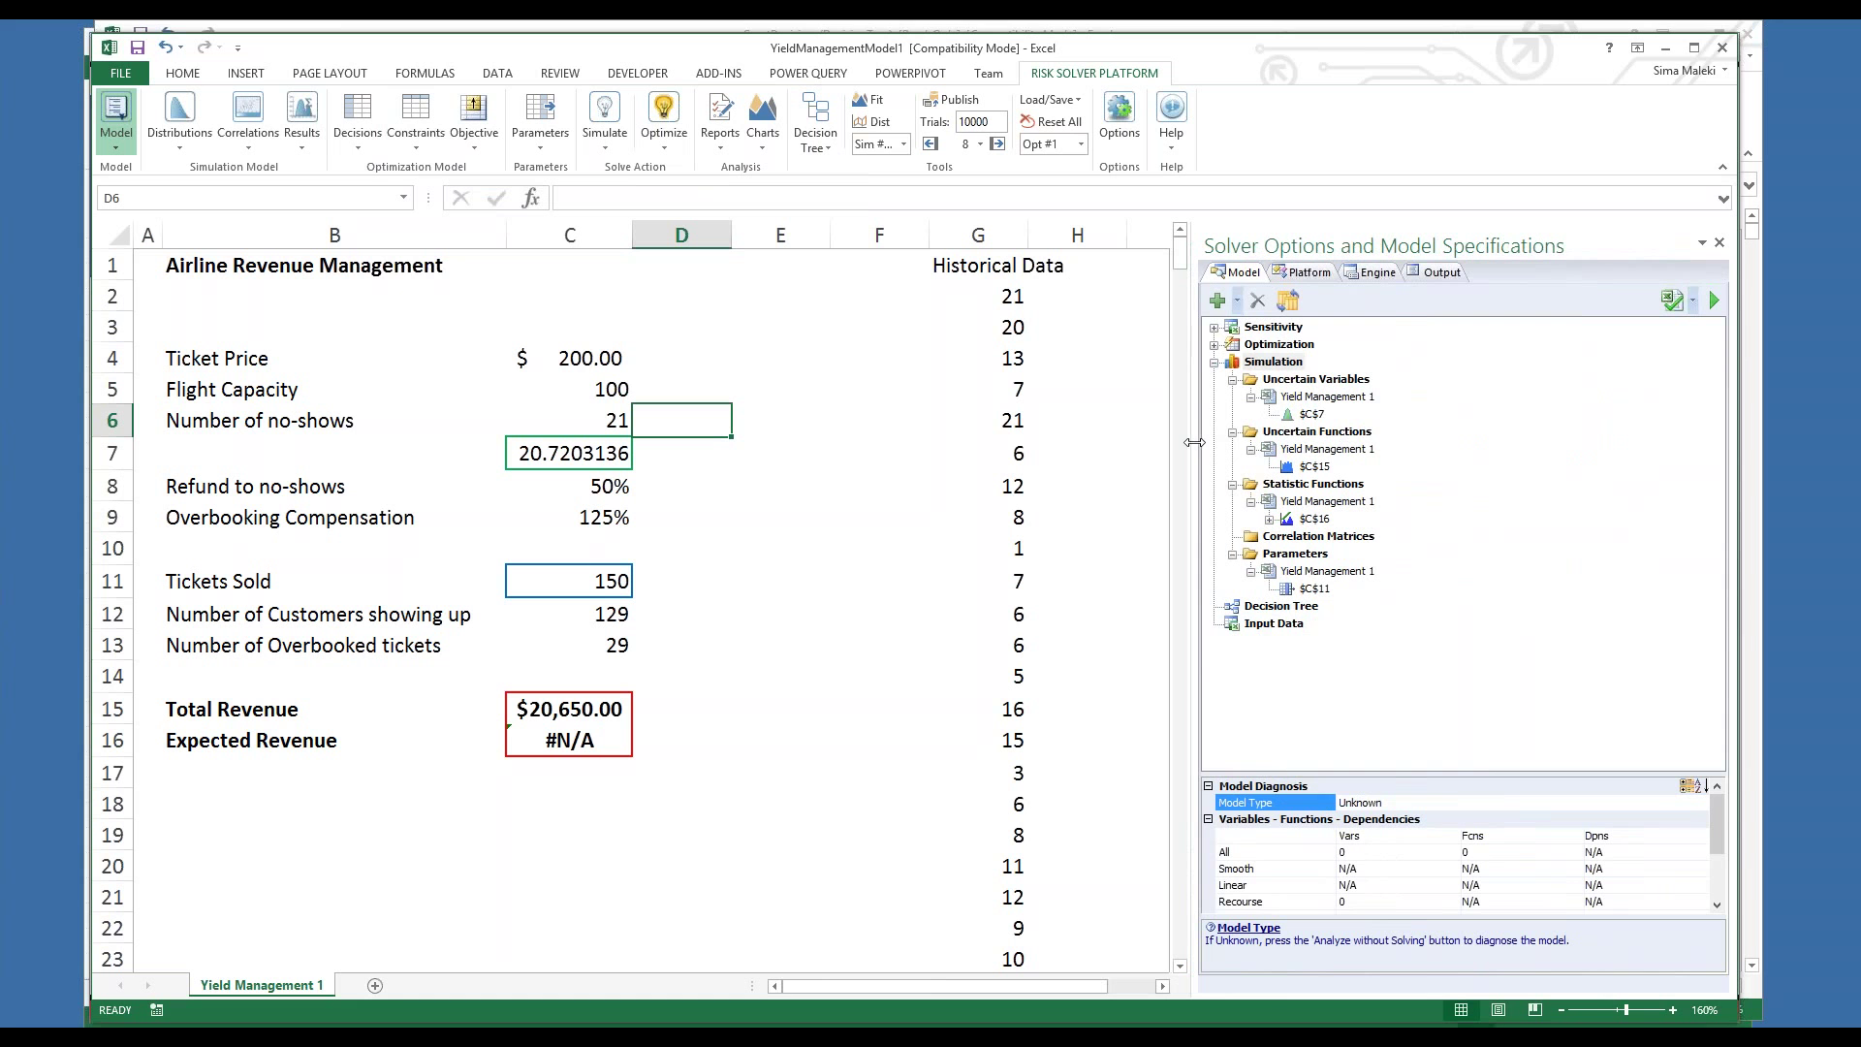
# Replace the simulation parameter formula in the Tickets Sold cell C11 with the constant 100
pyautogui.click(582, 581)
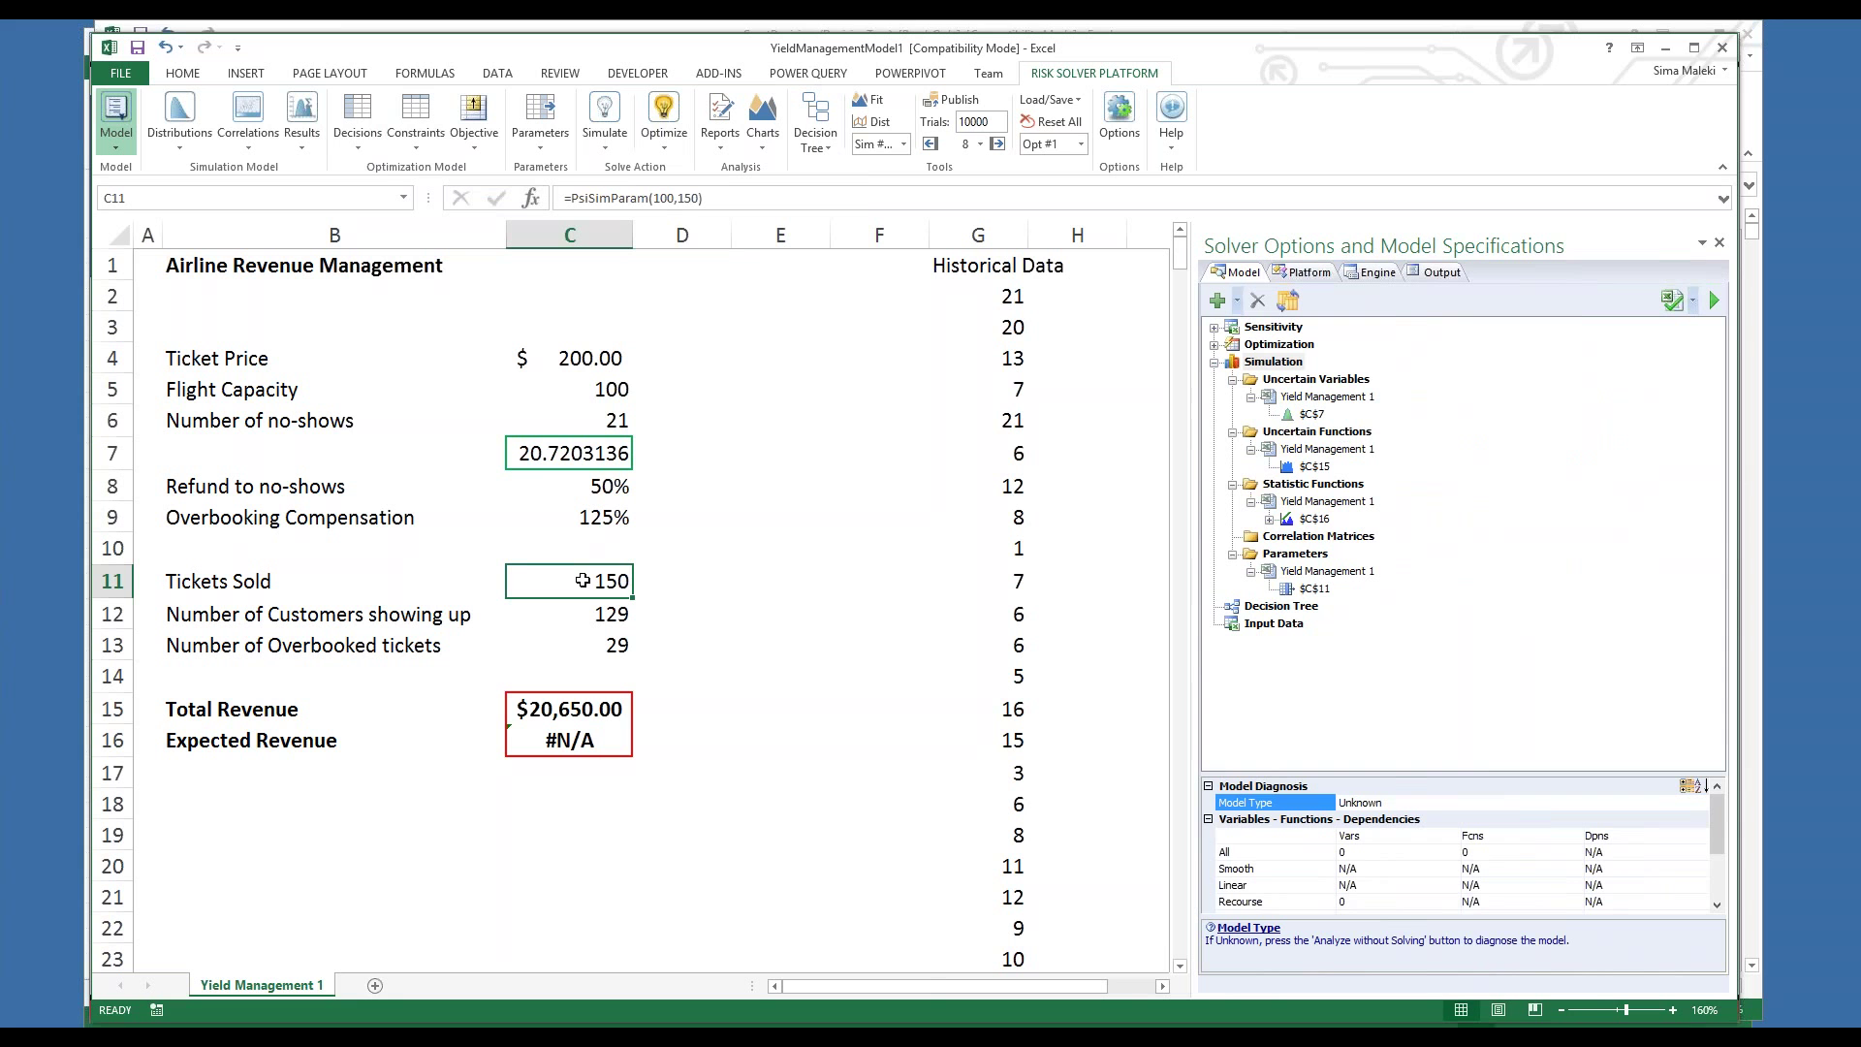
pyautogui.moveTo(703, 197); pyautogui.dragTo(565, 198)
pyautogui.write('100')
pyautogui.press('Return')
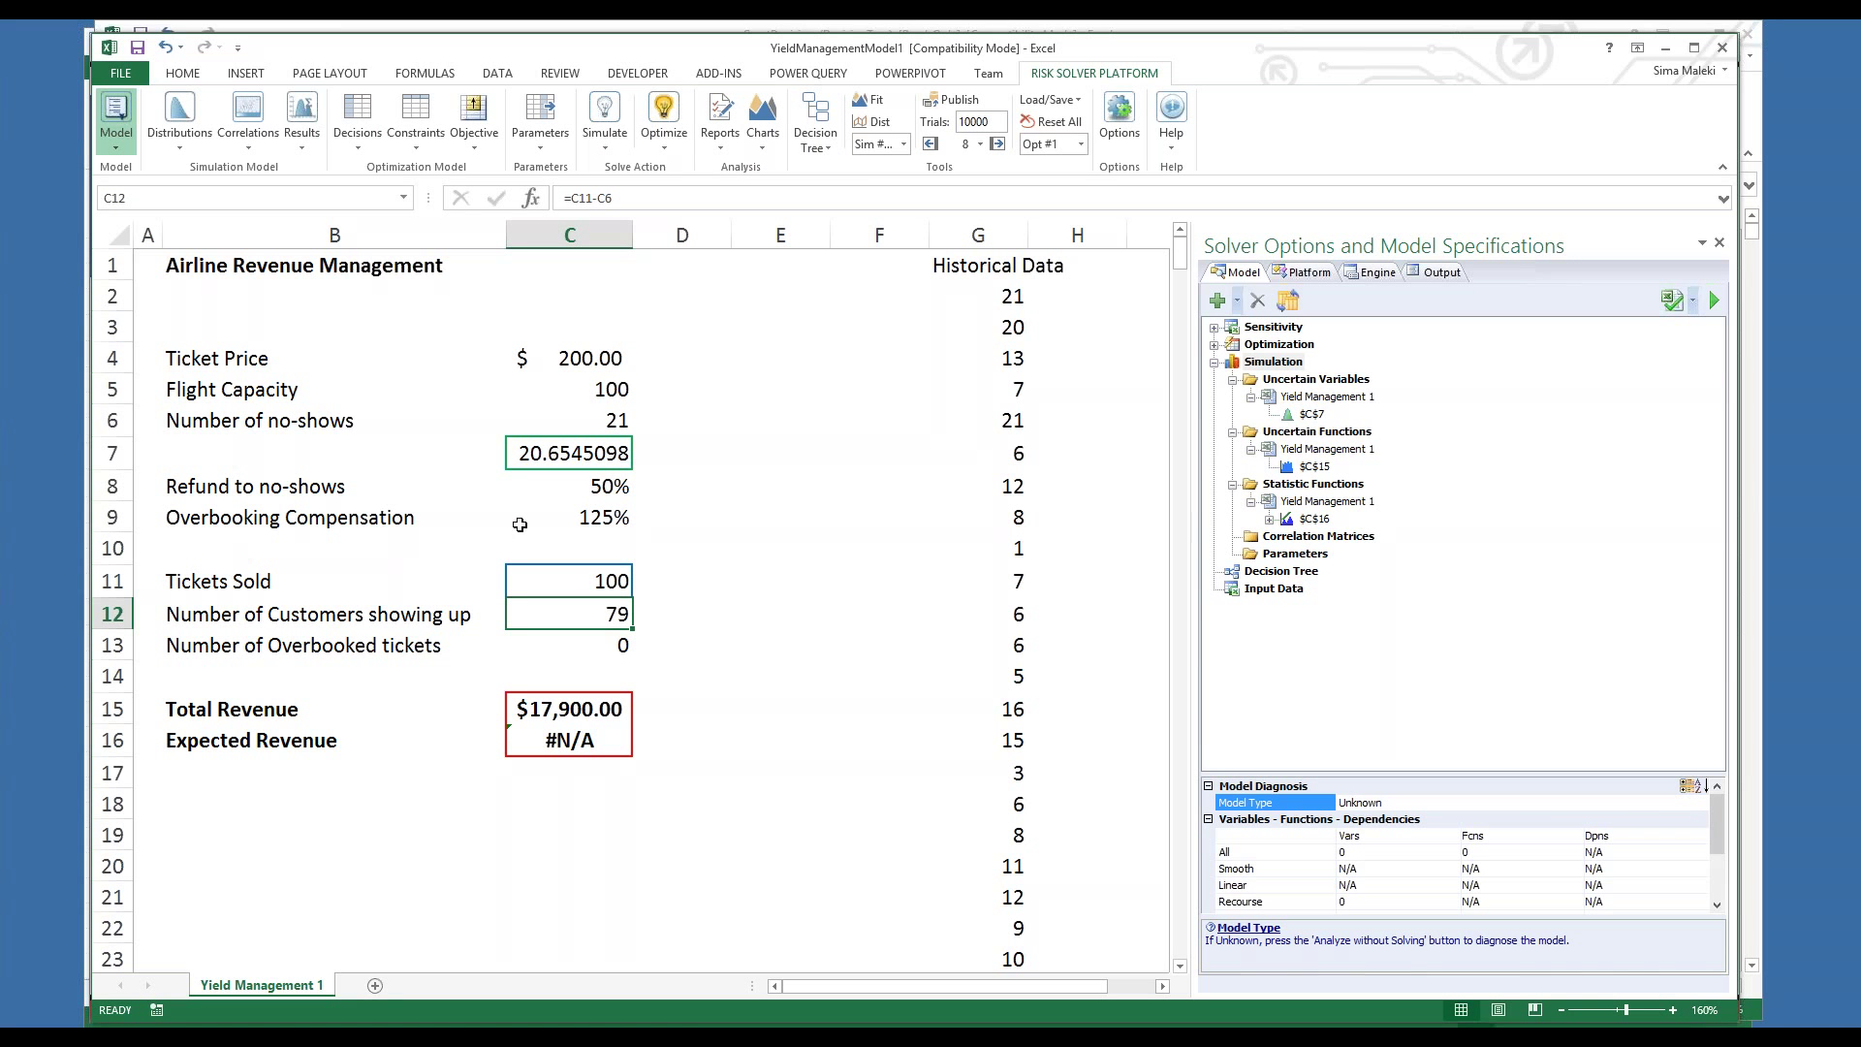
pyautogui.click(369, 108)
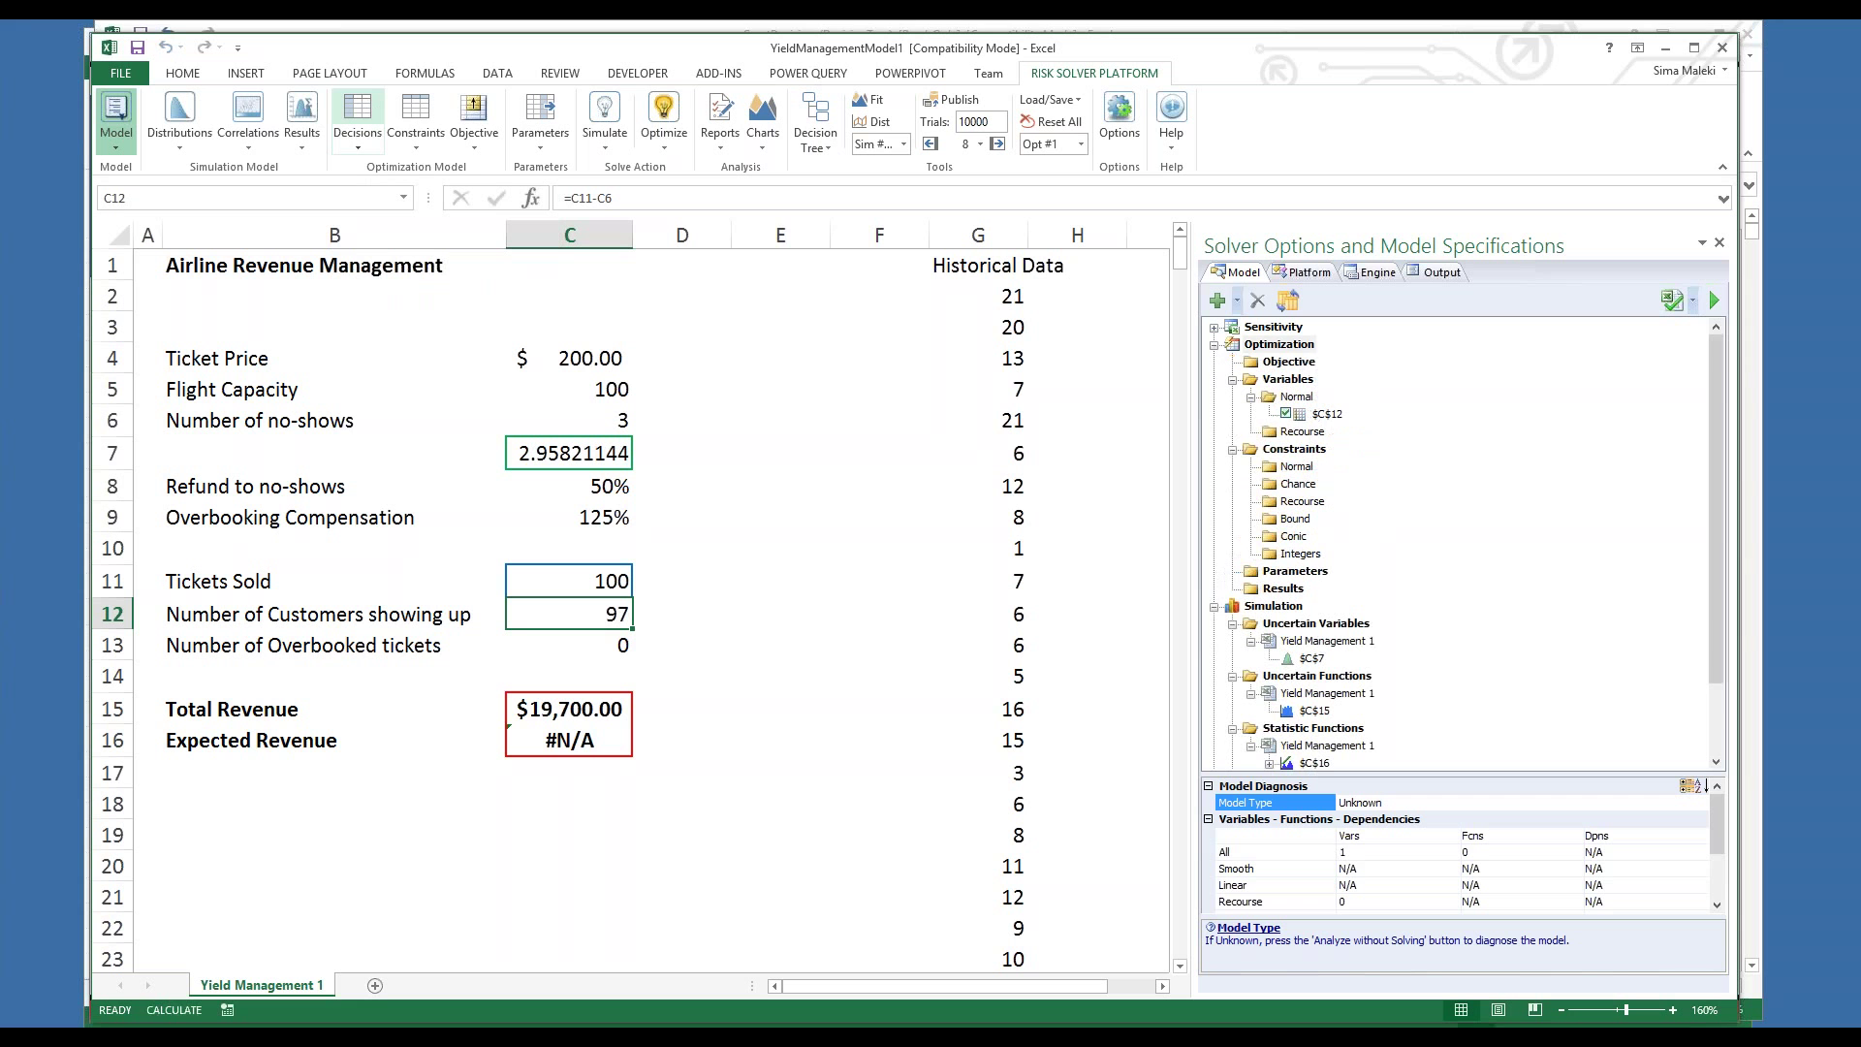
pyautogui.rightClick(1327, 415)
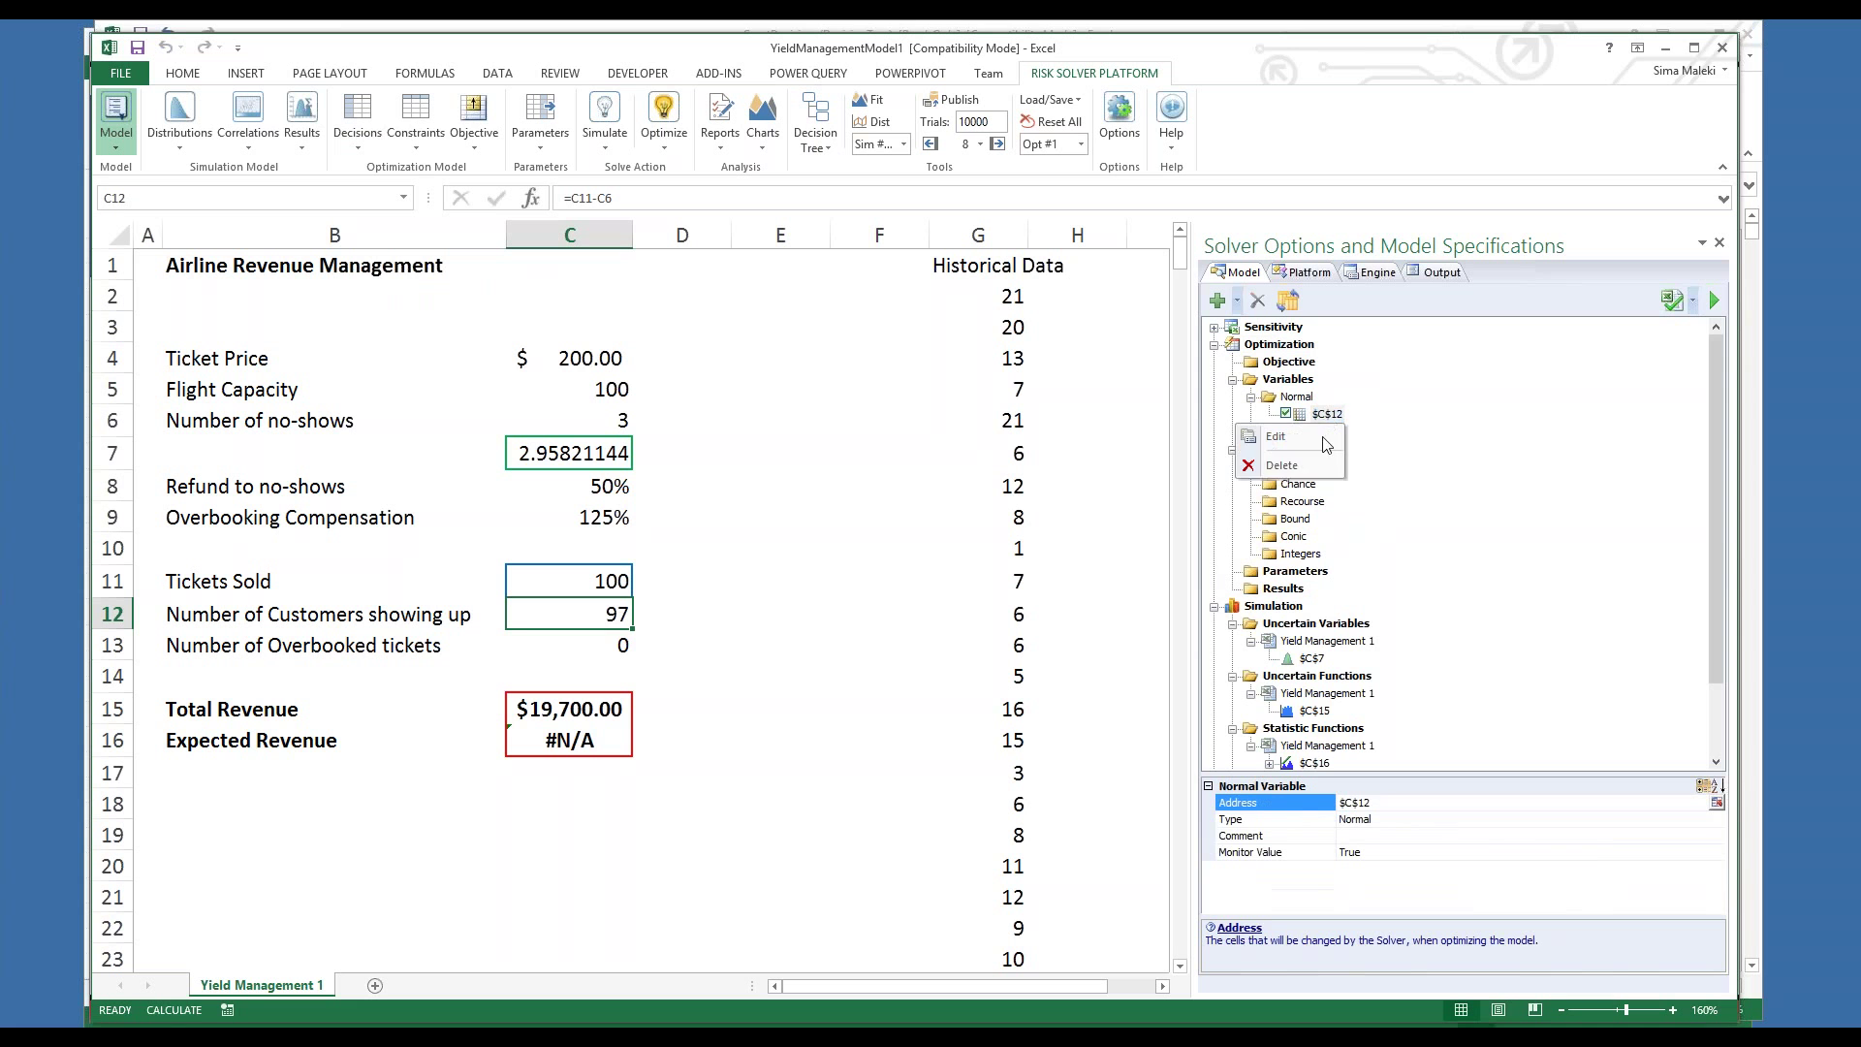
pyautogui.click(1281, 467)
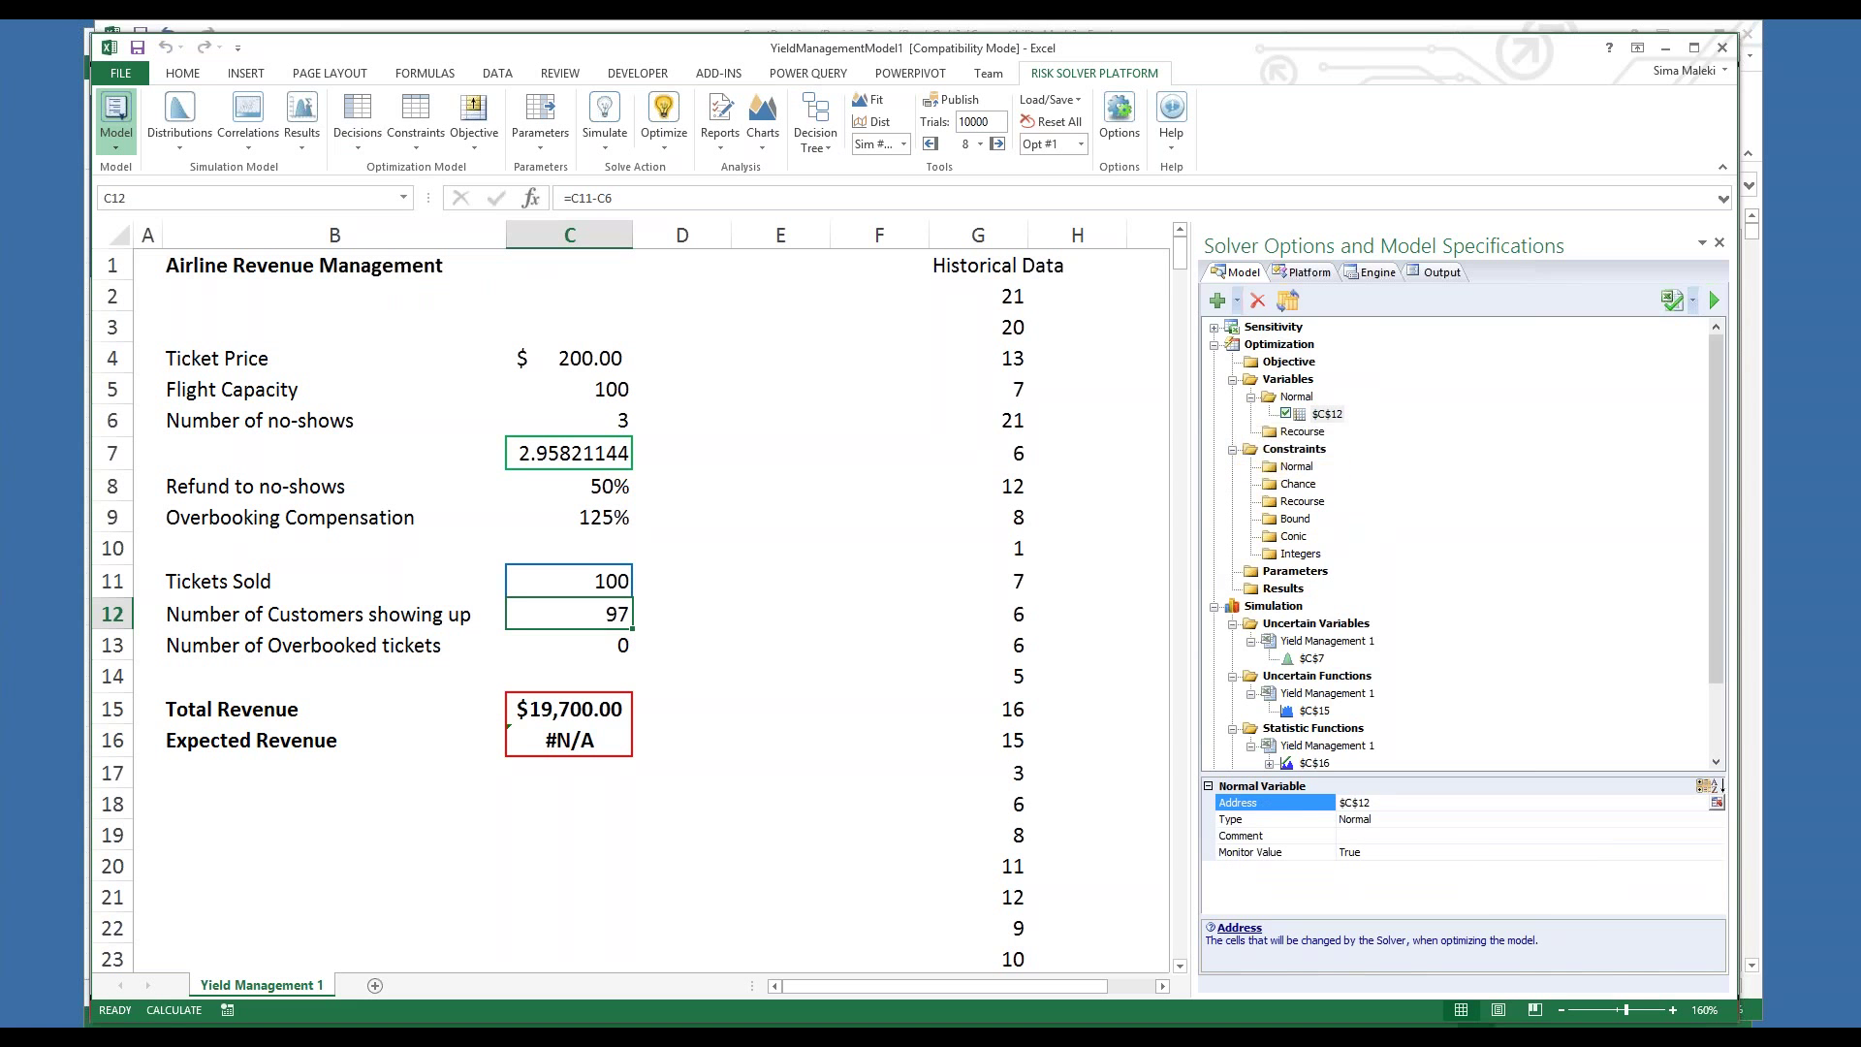
# Define the Tickets Sold cell C11 as a normal decision variable and show its properties in the model outline
pyautogui.click(592, 572)
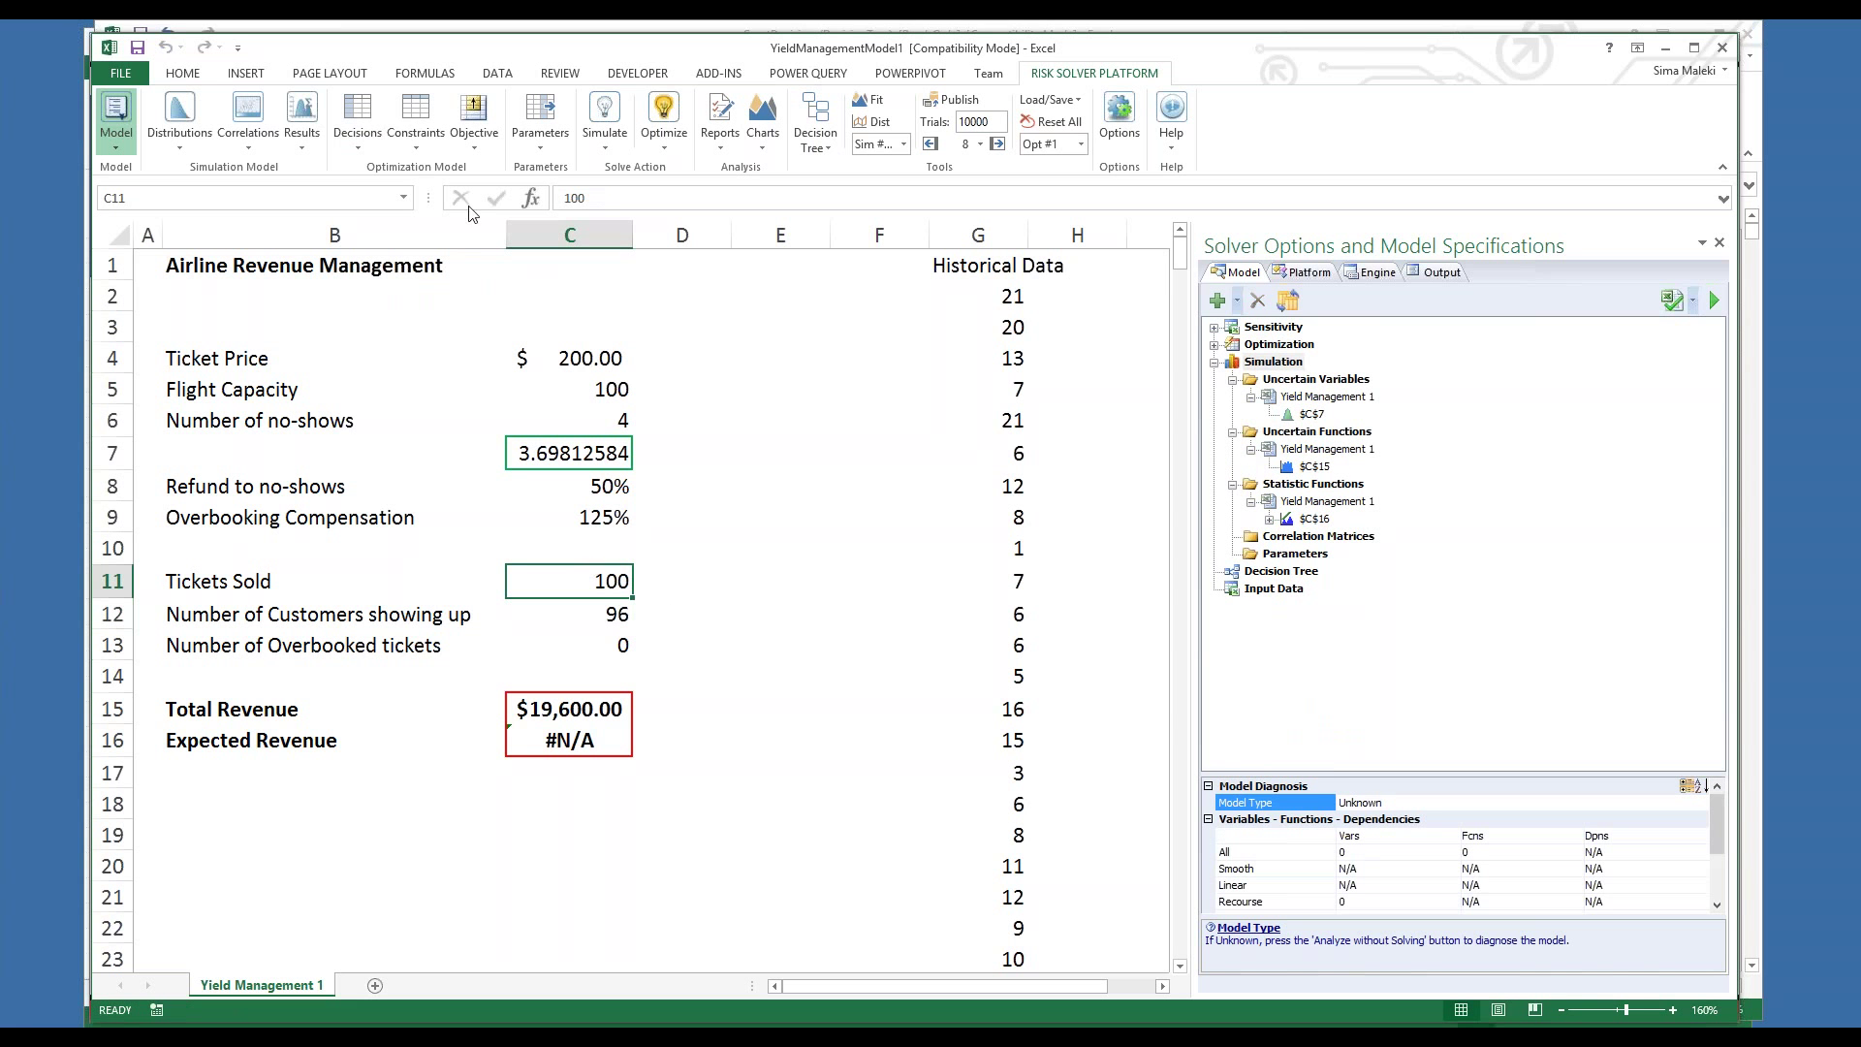
pyautogui.click(358, 114)
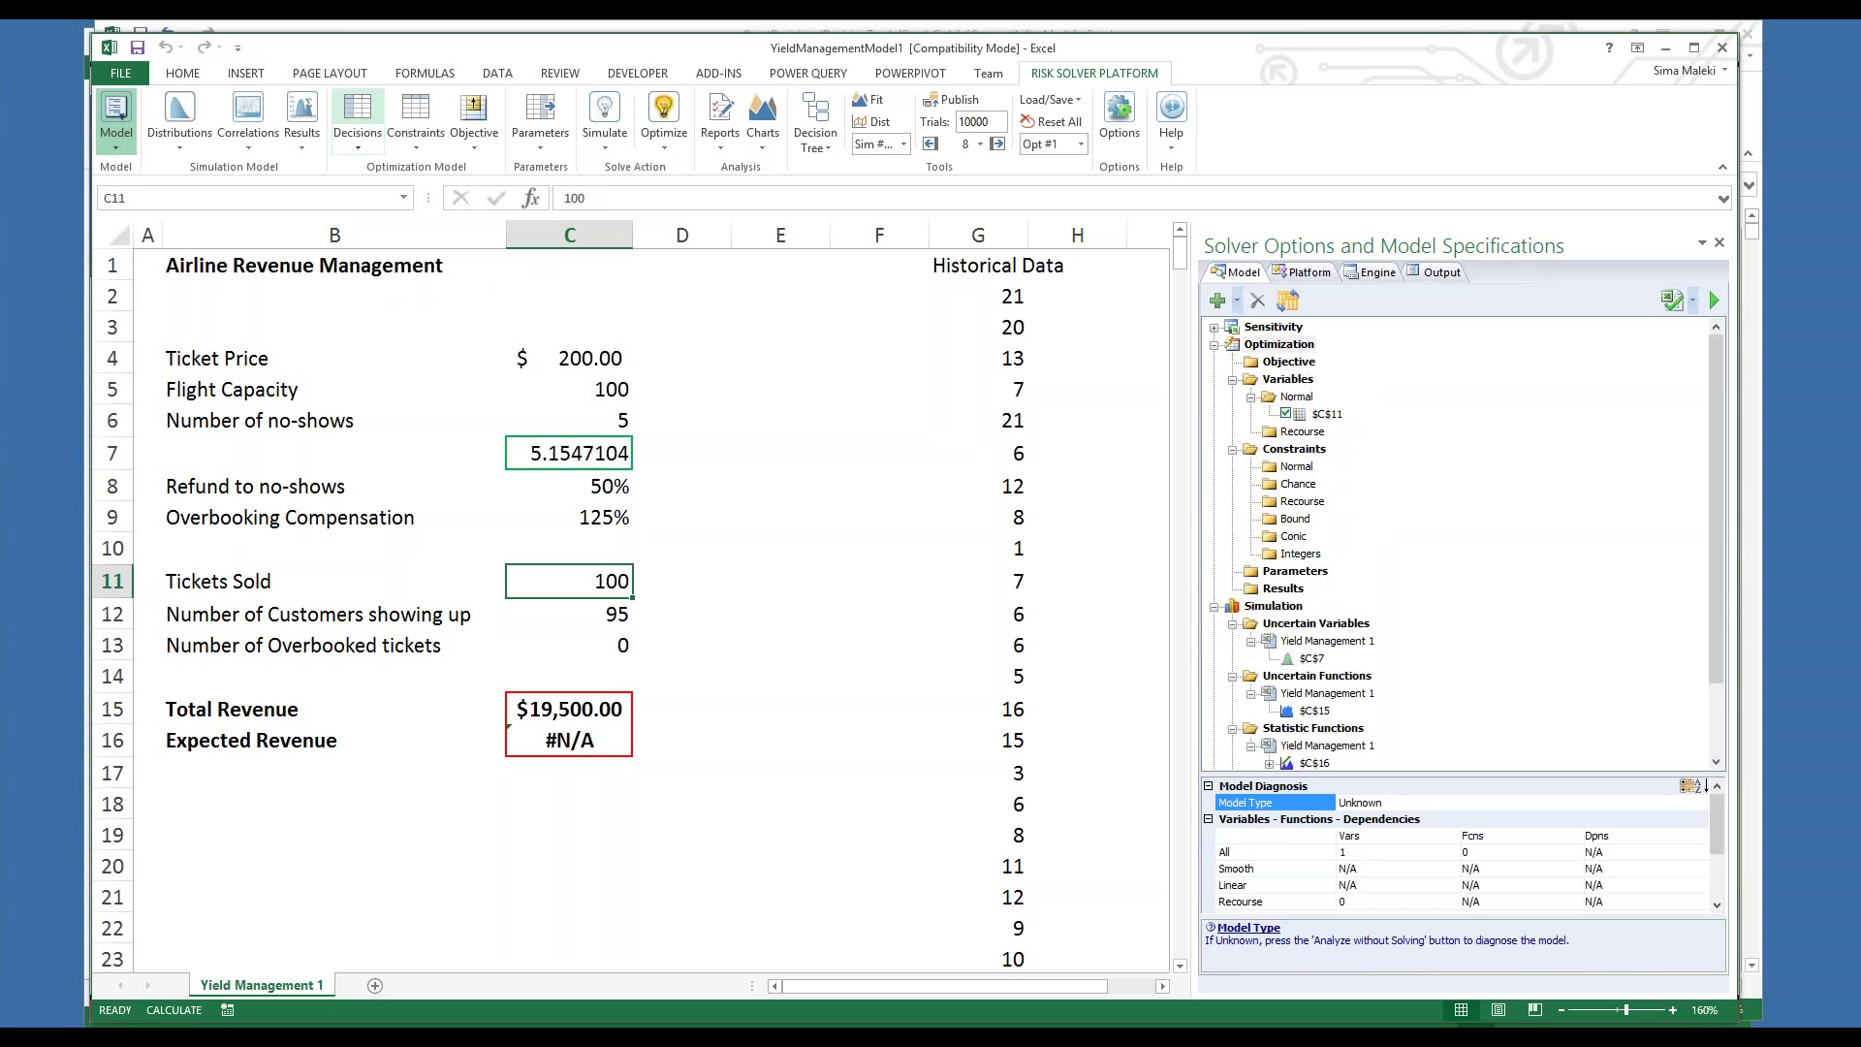
pyautogui.click(1327, 415)
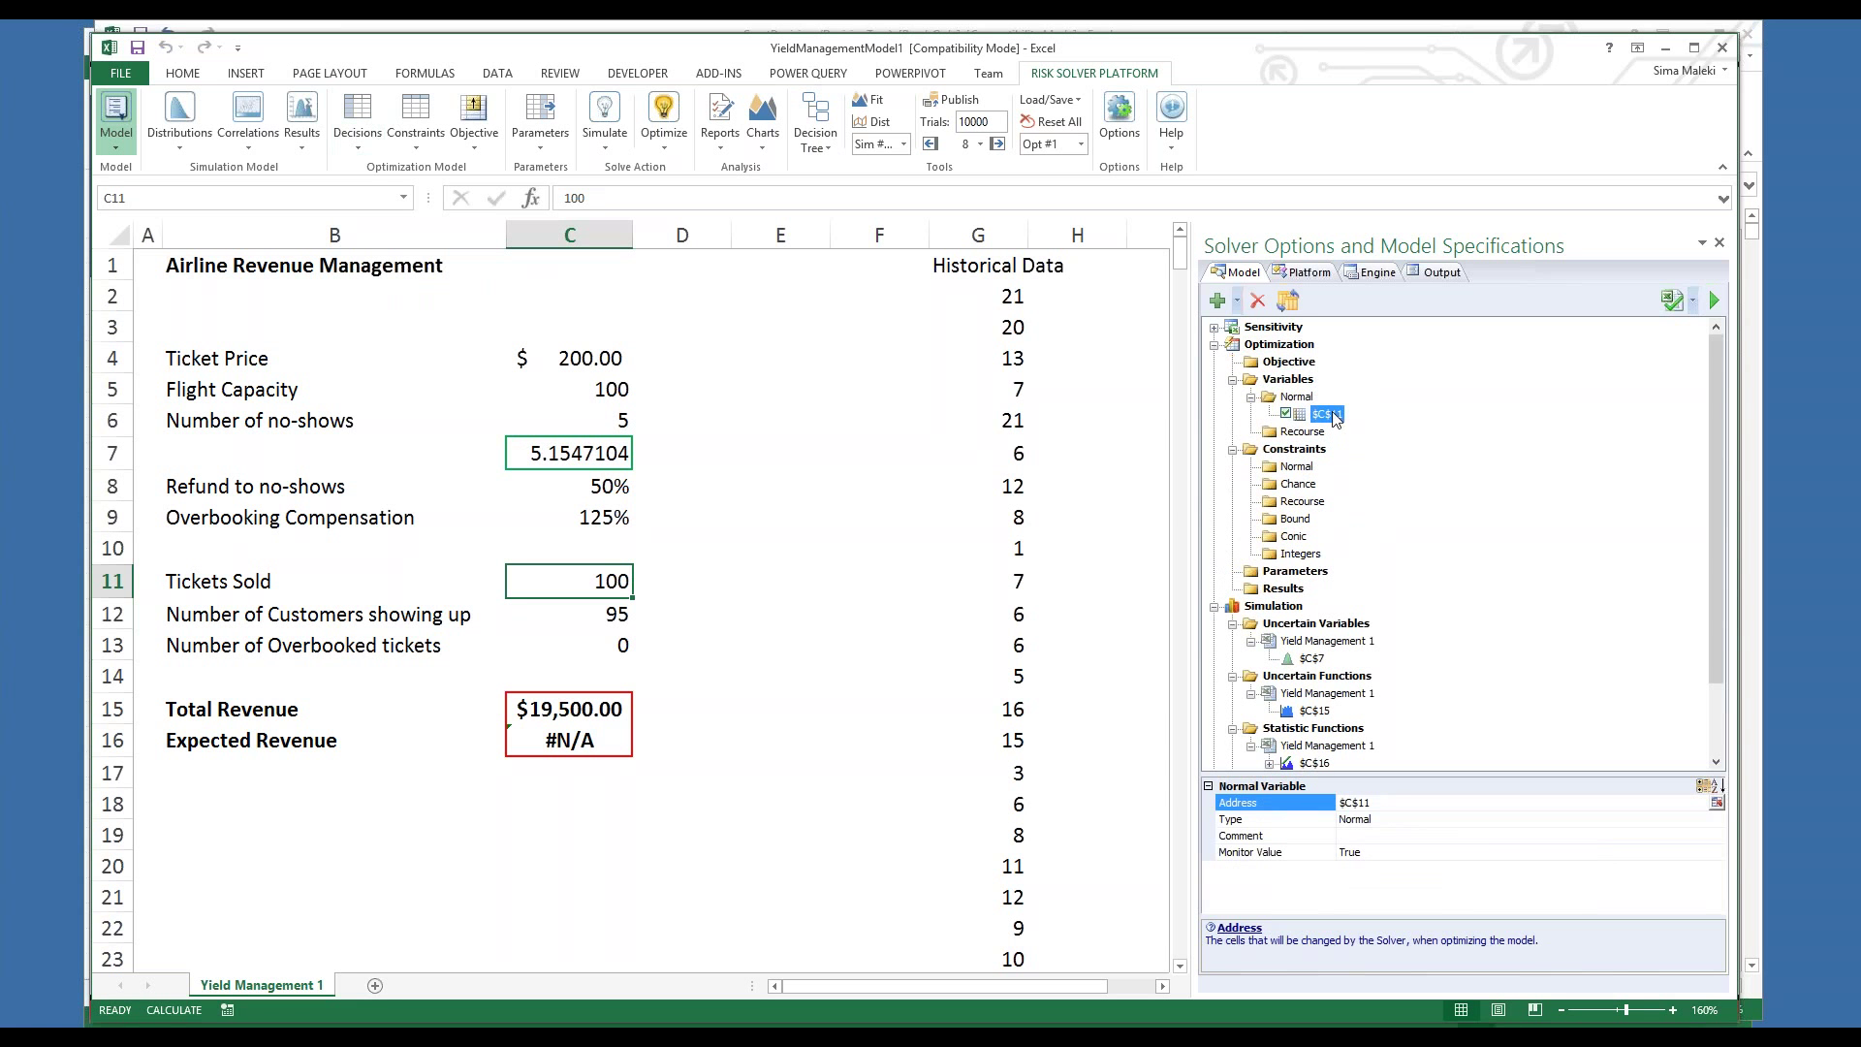
pyautogui.click(1329, 415)
# Set the Expected Revenue cell C16 as the Max objective of type Normal and show its properties
pyautogui.click(593, 740)
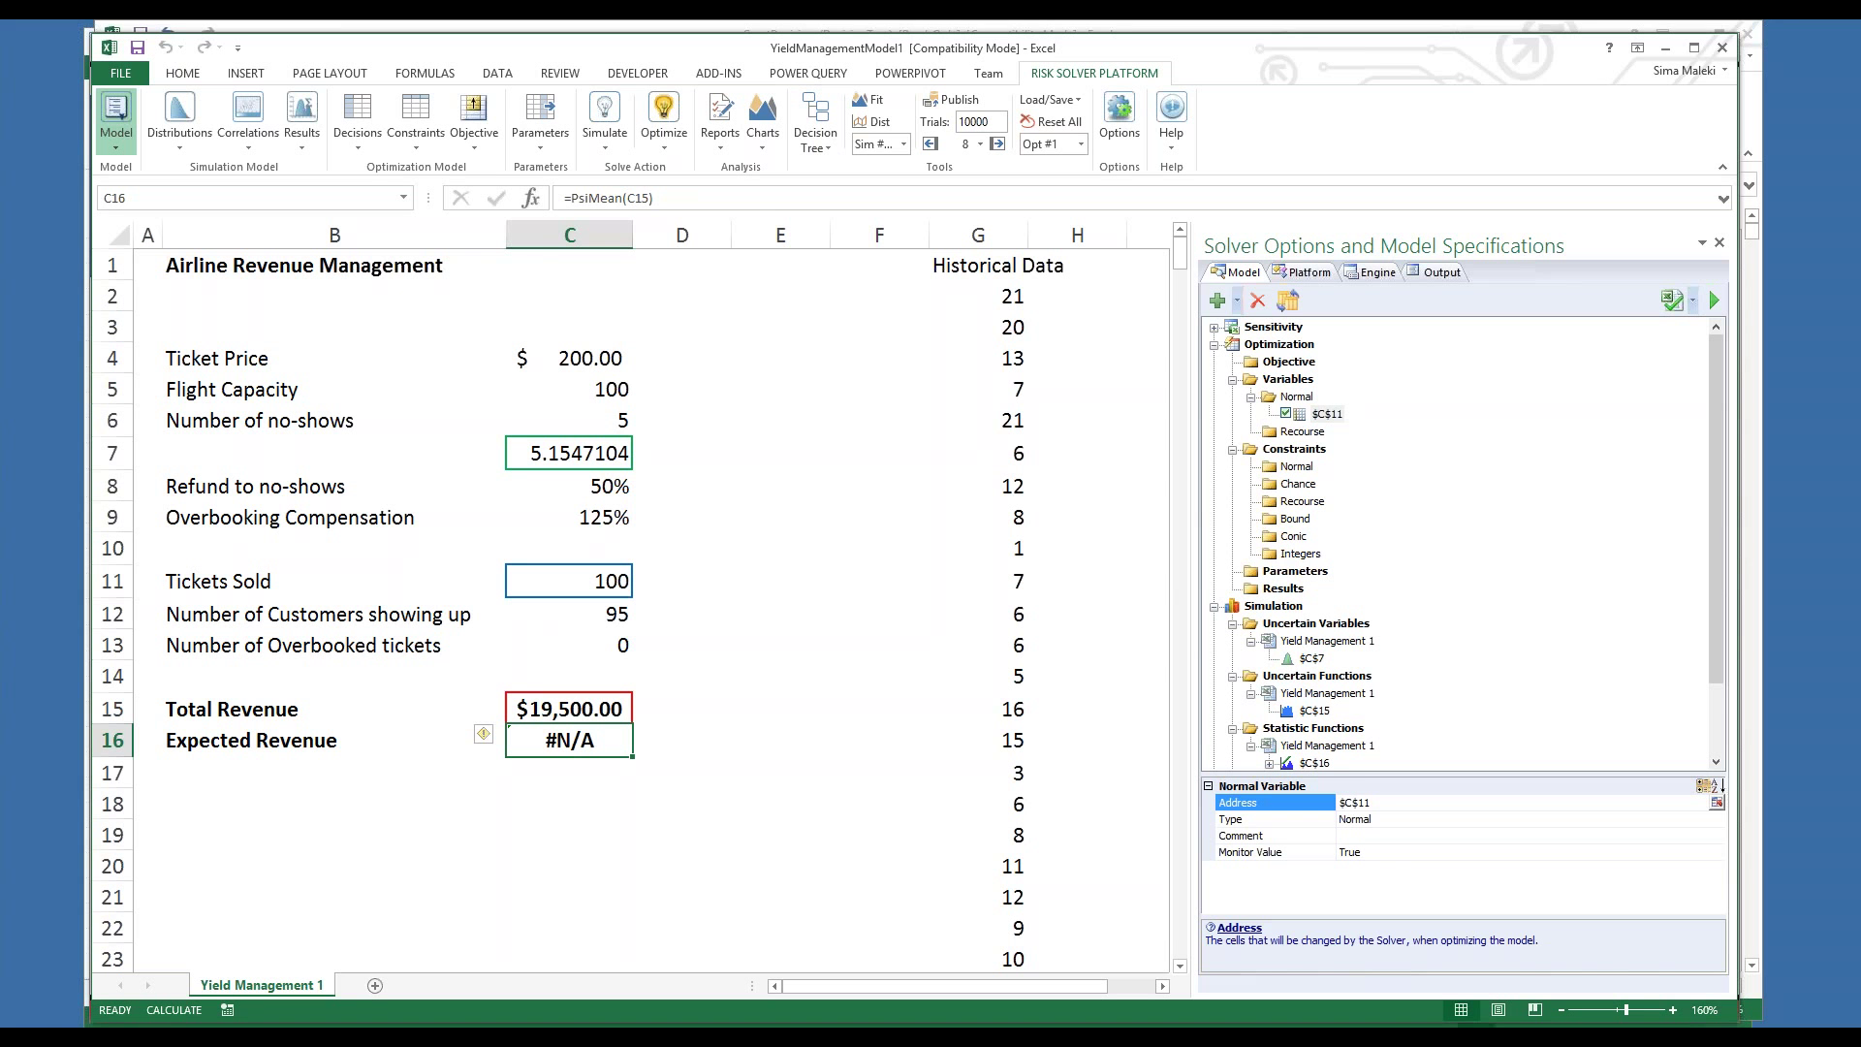
pyautogui.click(479, 147)
pyautogui.moveTo(481, 224)
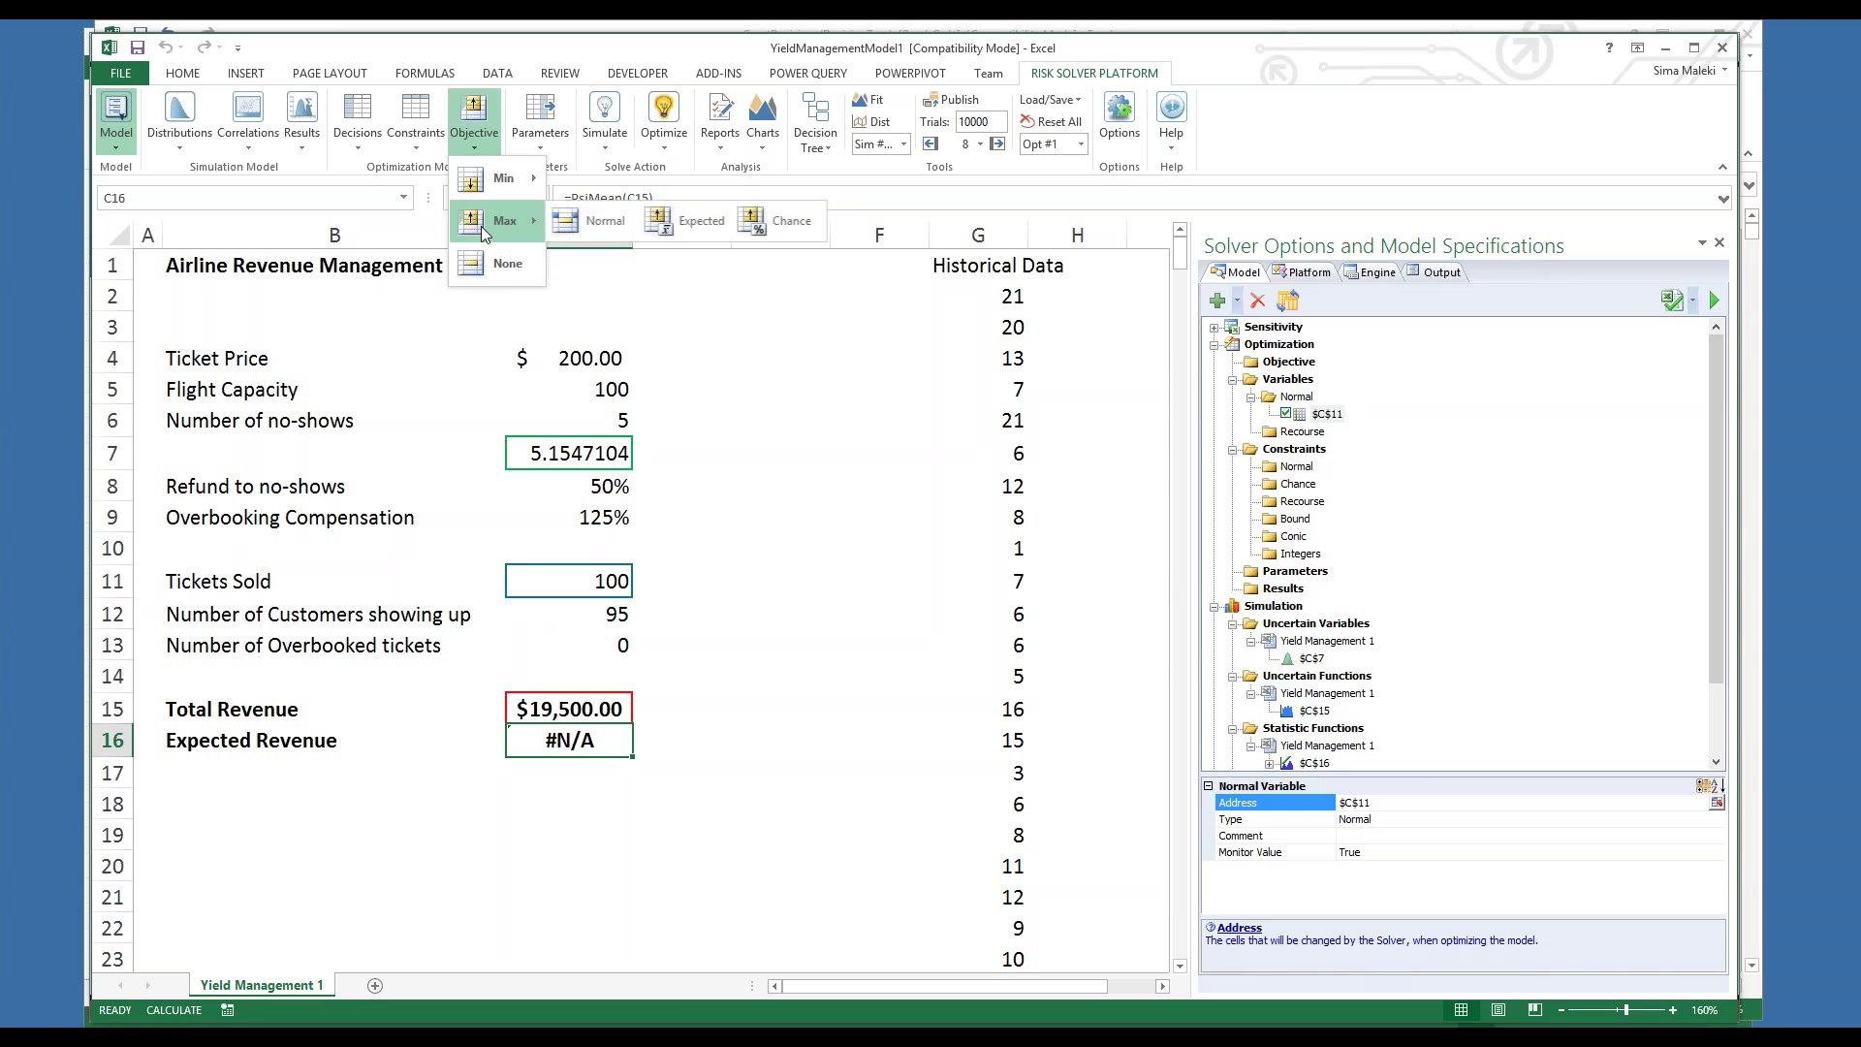
pyautogui.click(572, 225)
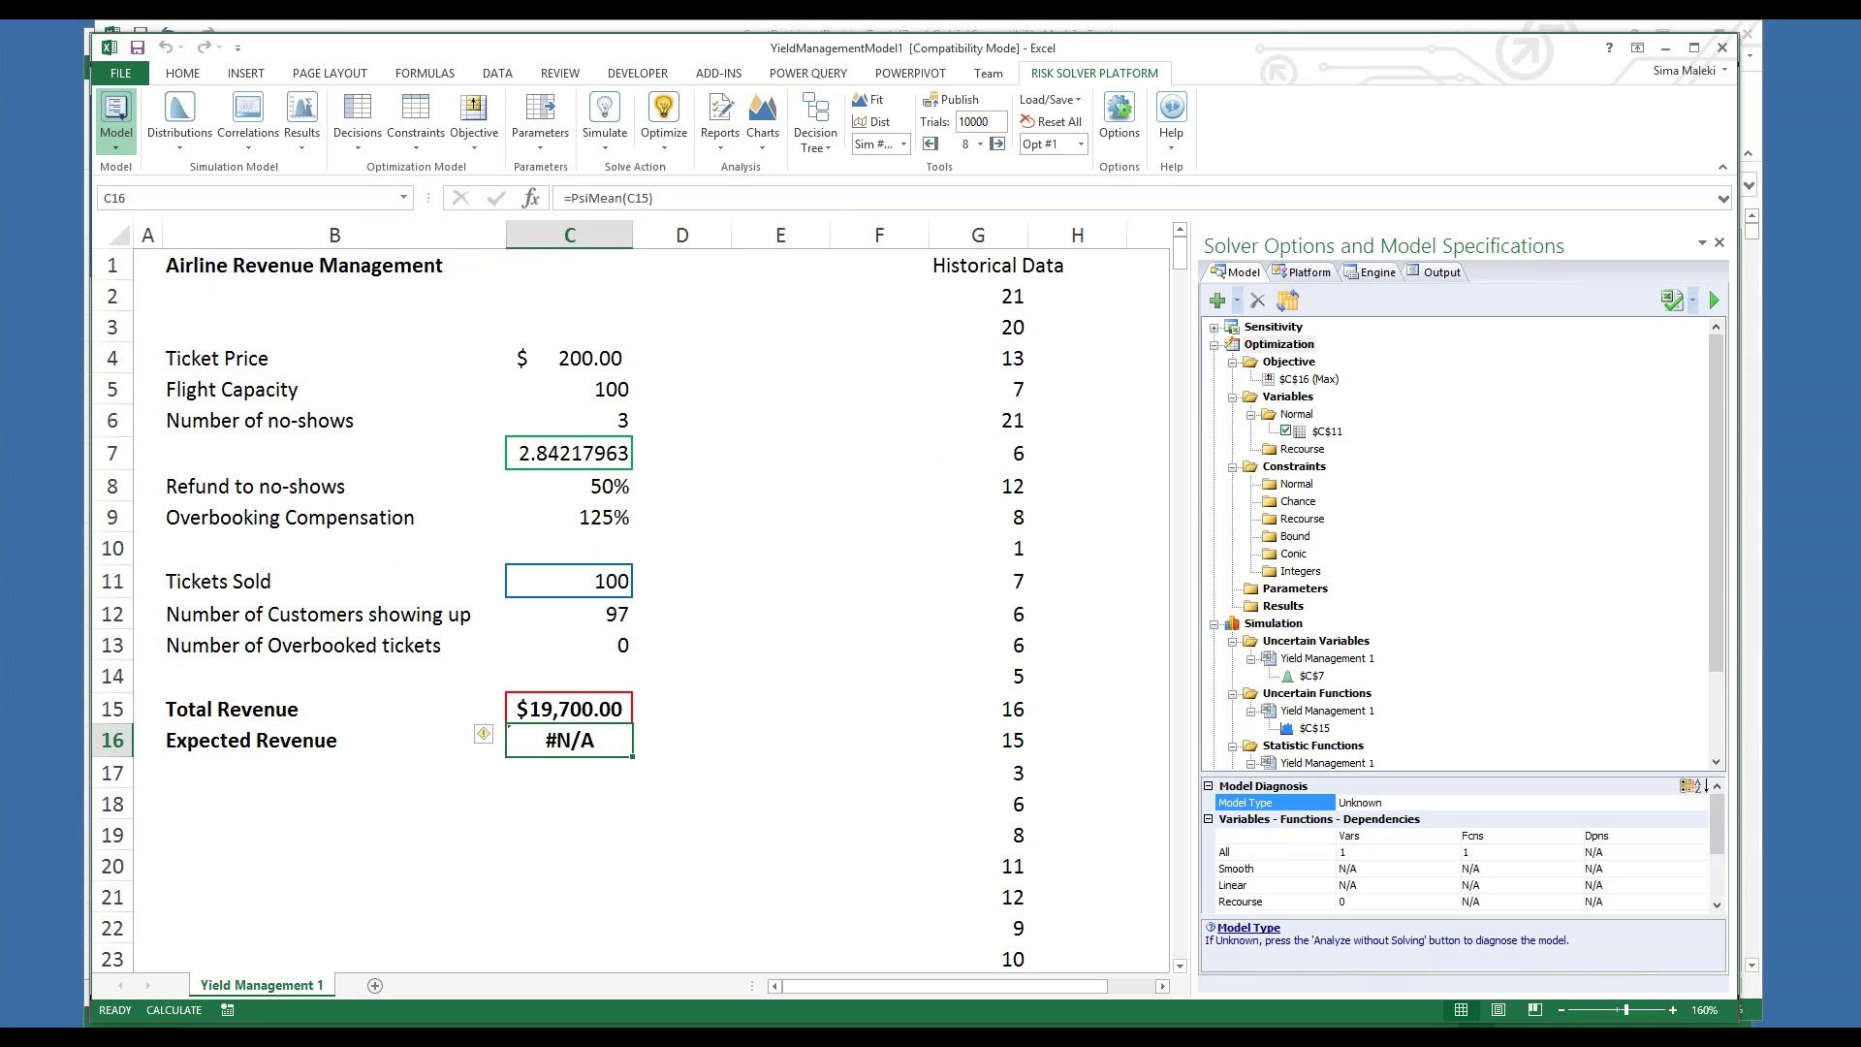
pyautogui.click(1322, 382)
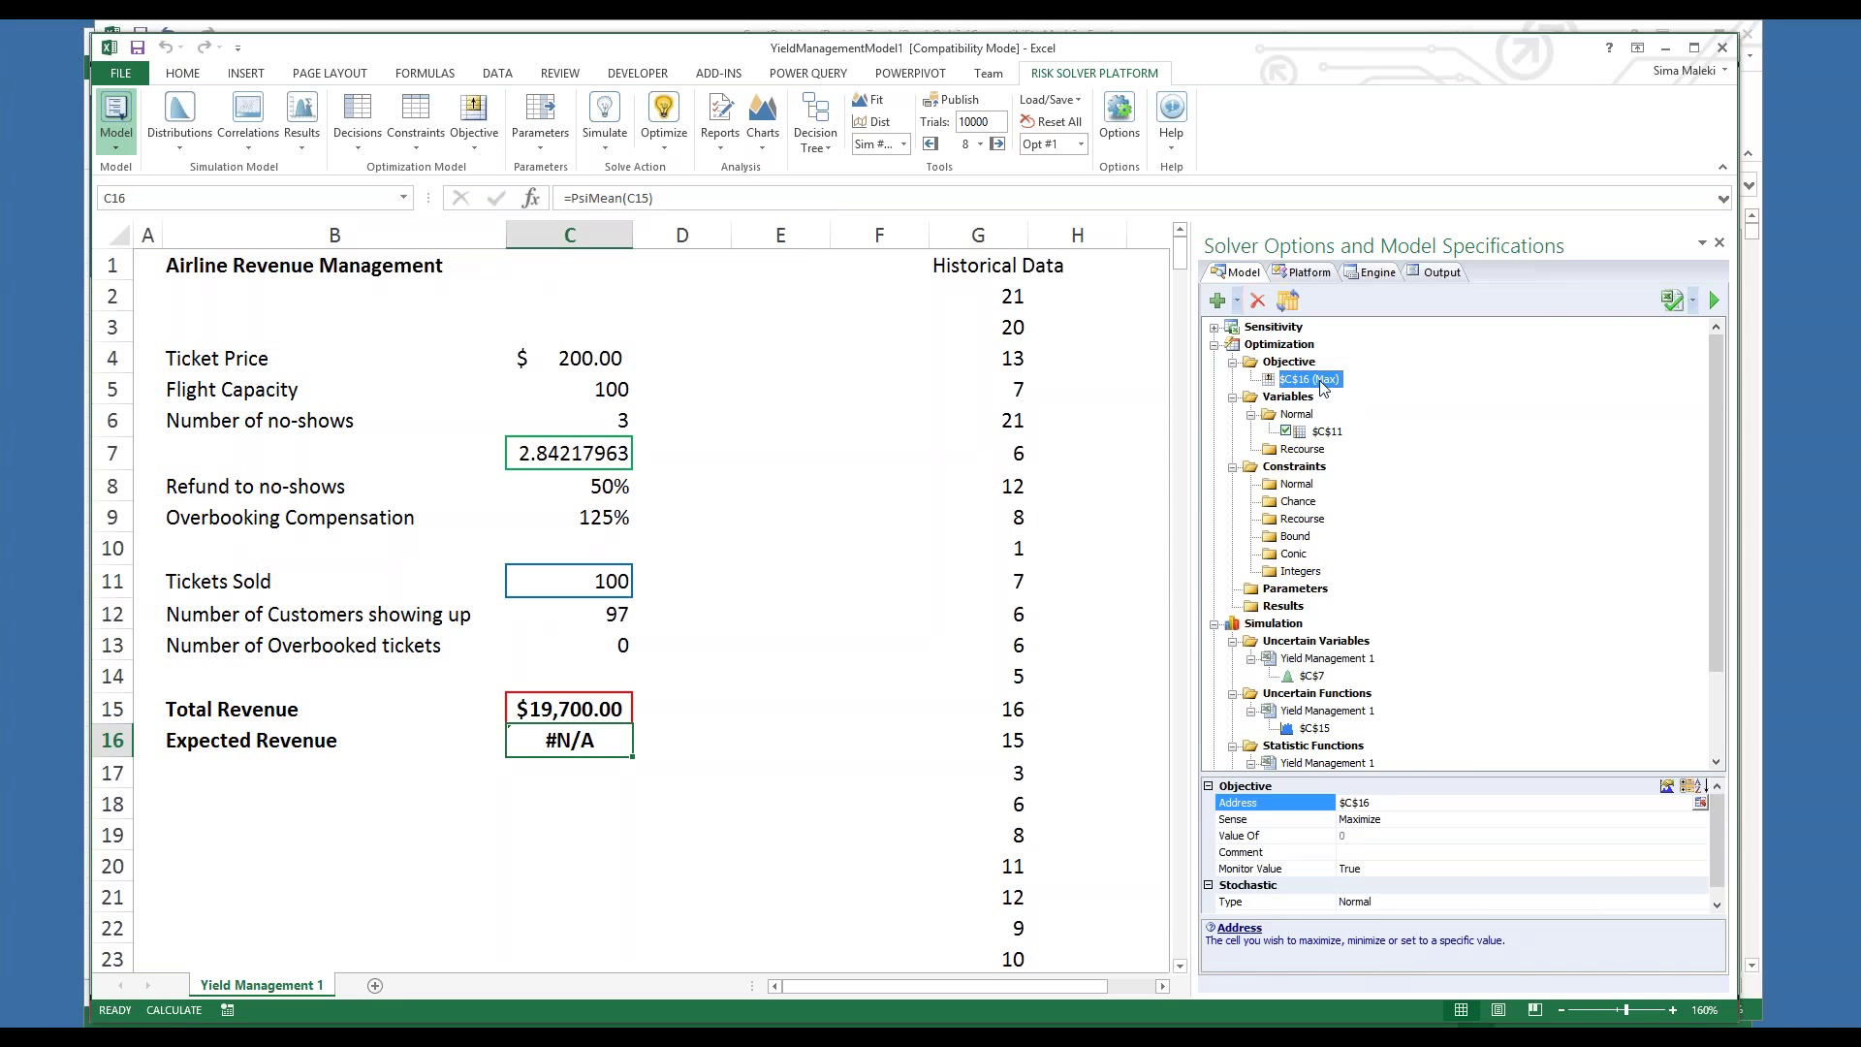
# Replace the Simulations to Run value in the platform's simulation settings and return to the model outline
pyautogui.click(1324, 274)
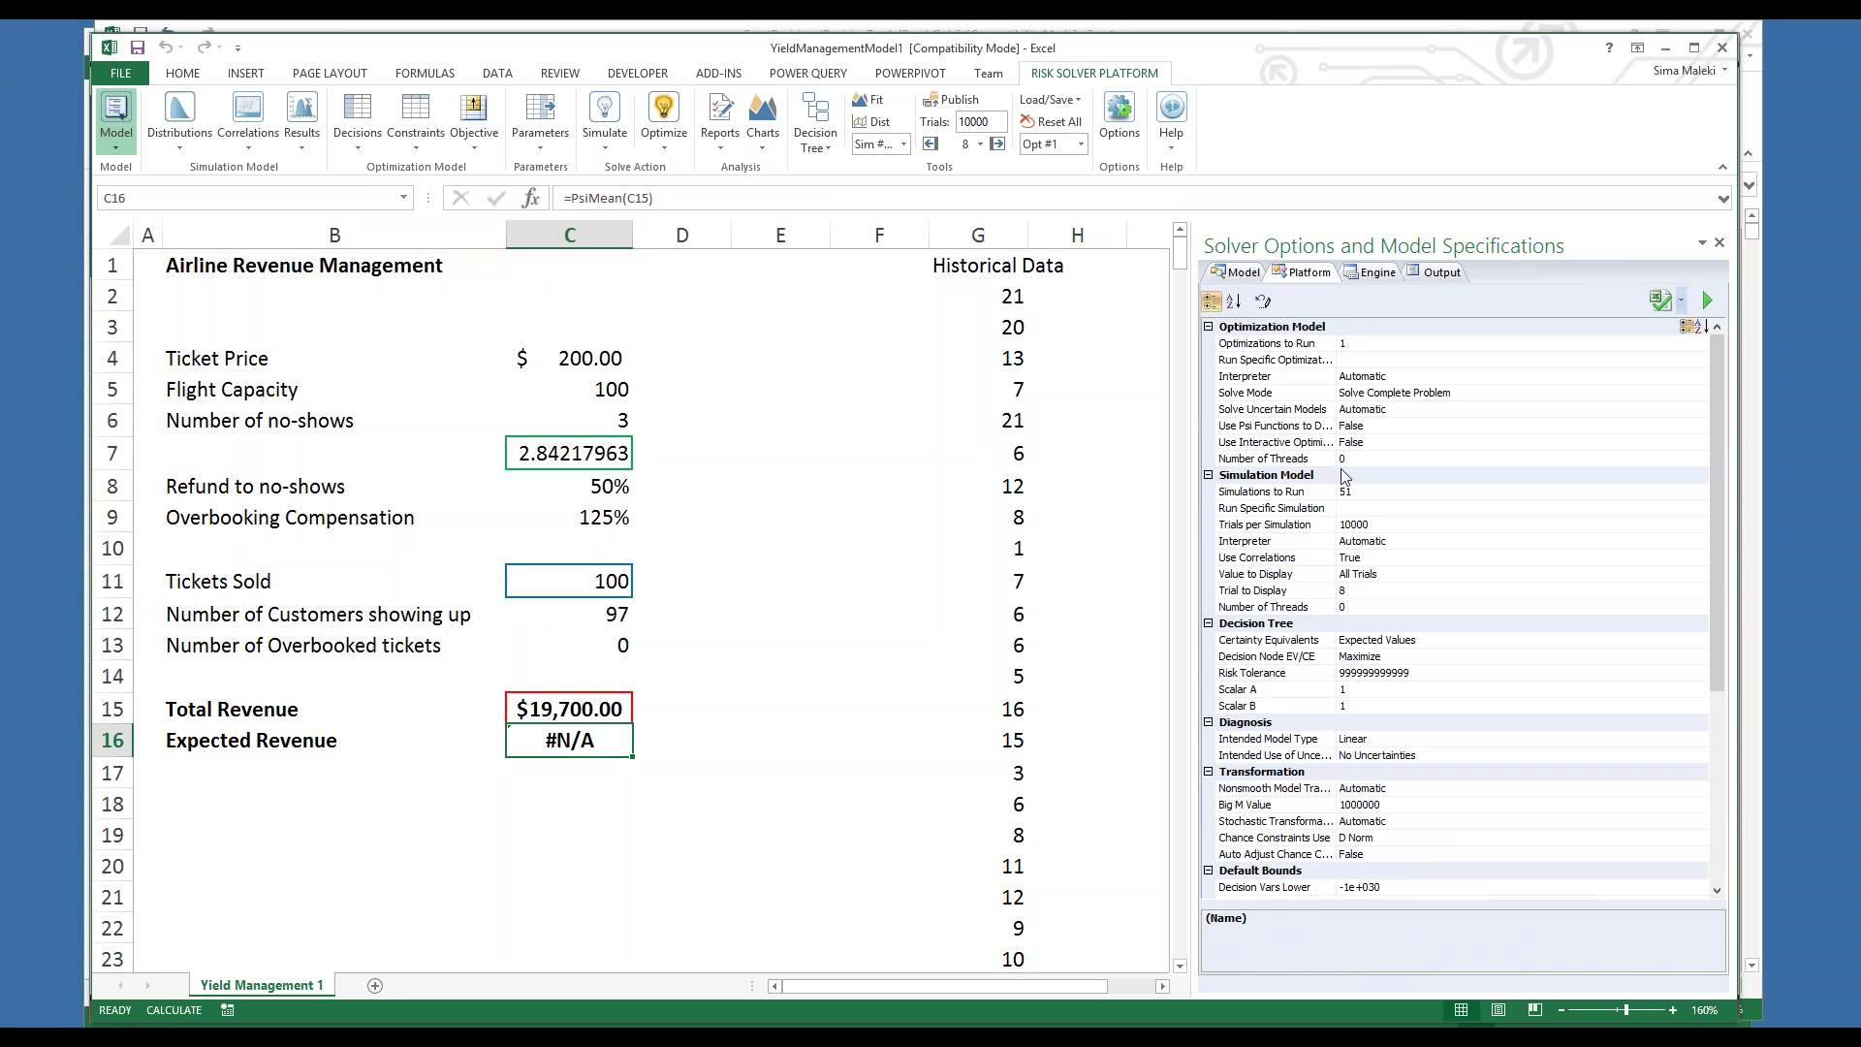
pyautogui.click(1367, 492)
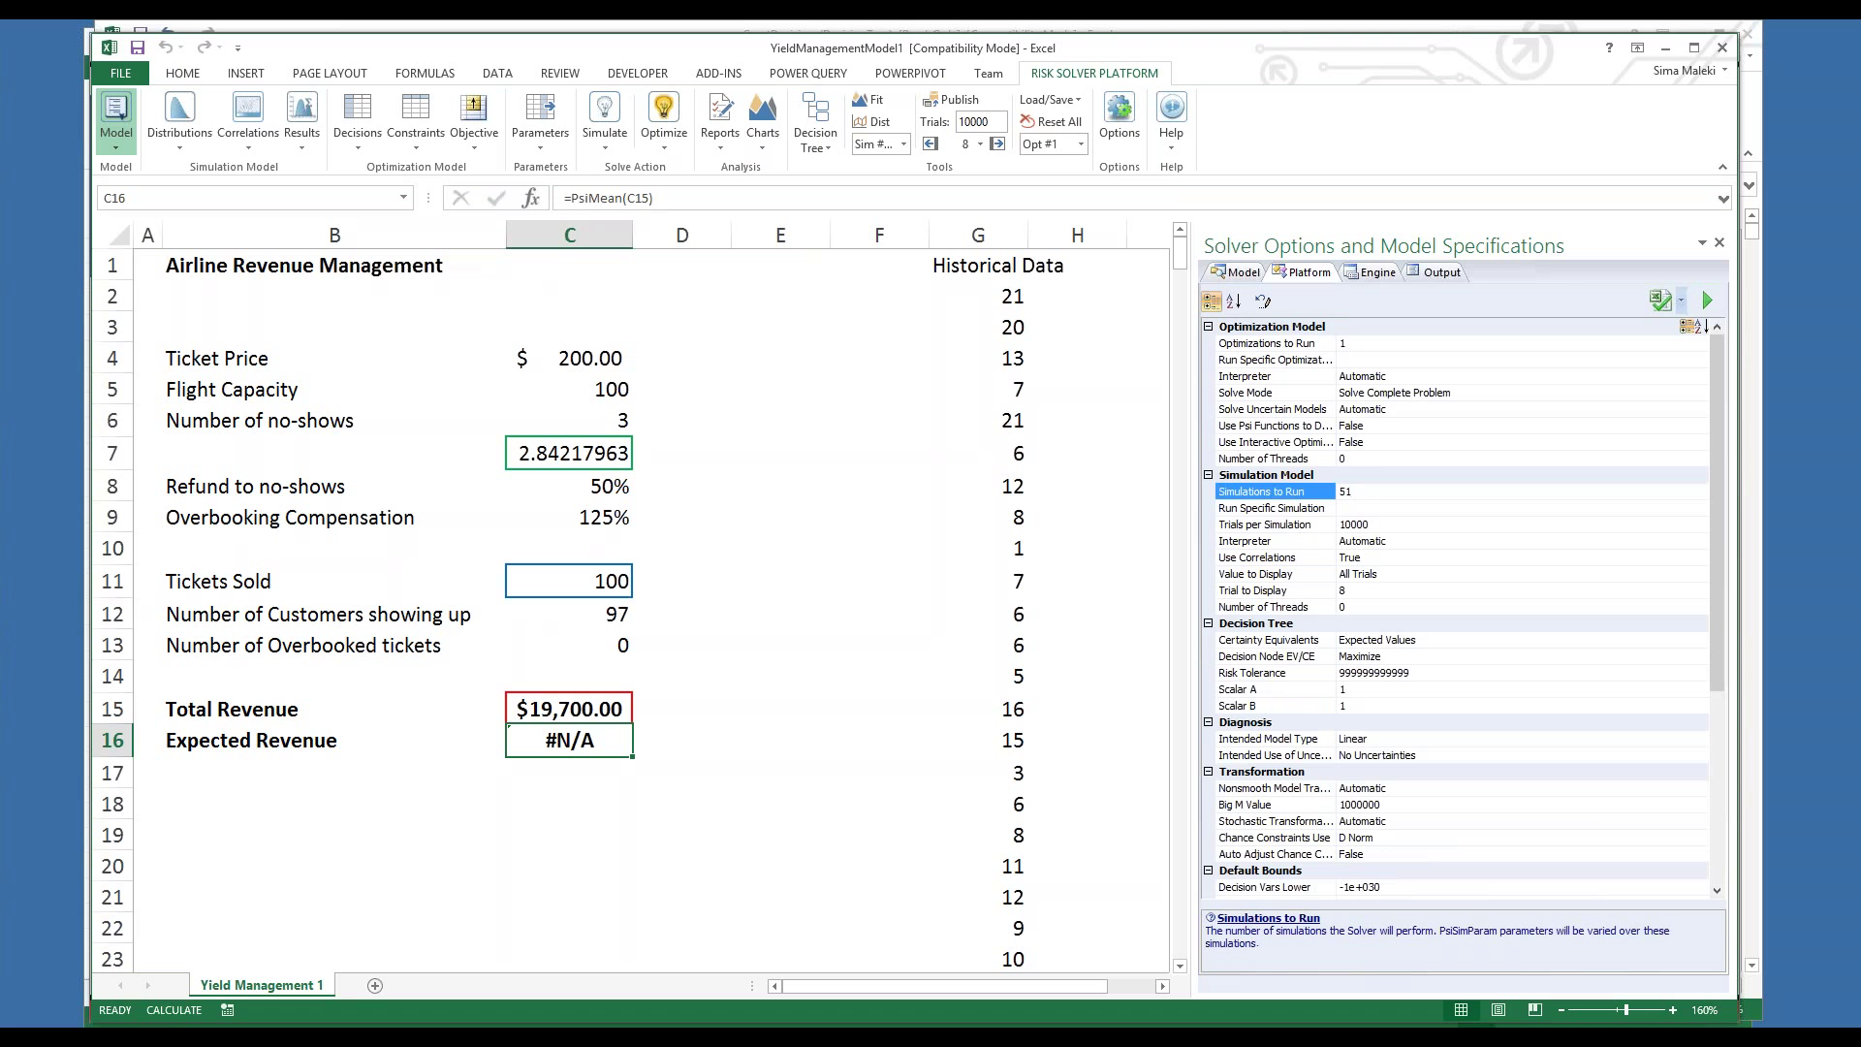
pyautogui.press('BackSpace')
pyautogui.press('BackSpace')
pyautogui.click(1241, 272)
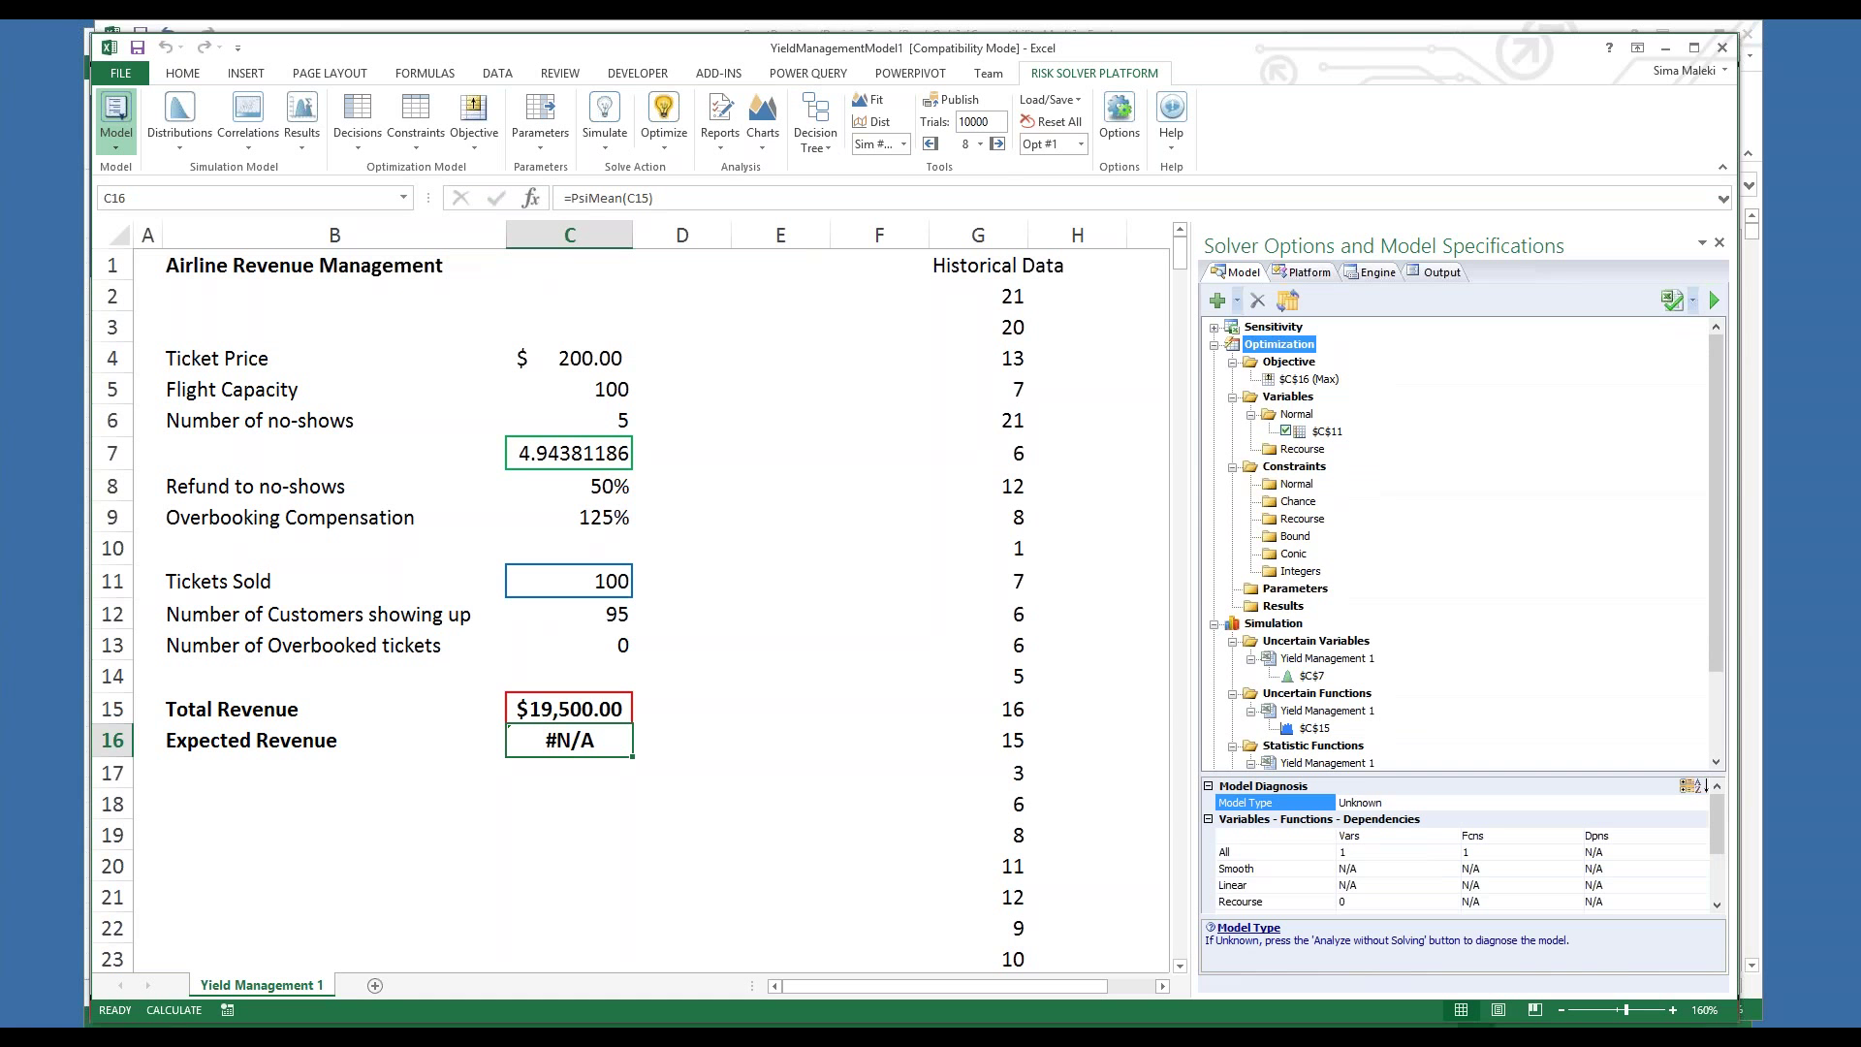
# Run the optimization through the Guided Mode prompts, accept the solver result and return to the model outline
pyautogui.click(669, 116)
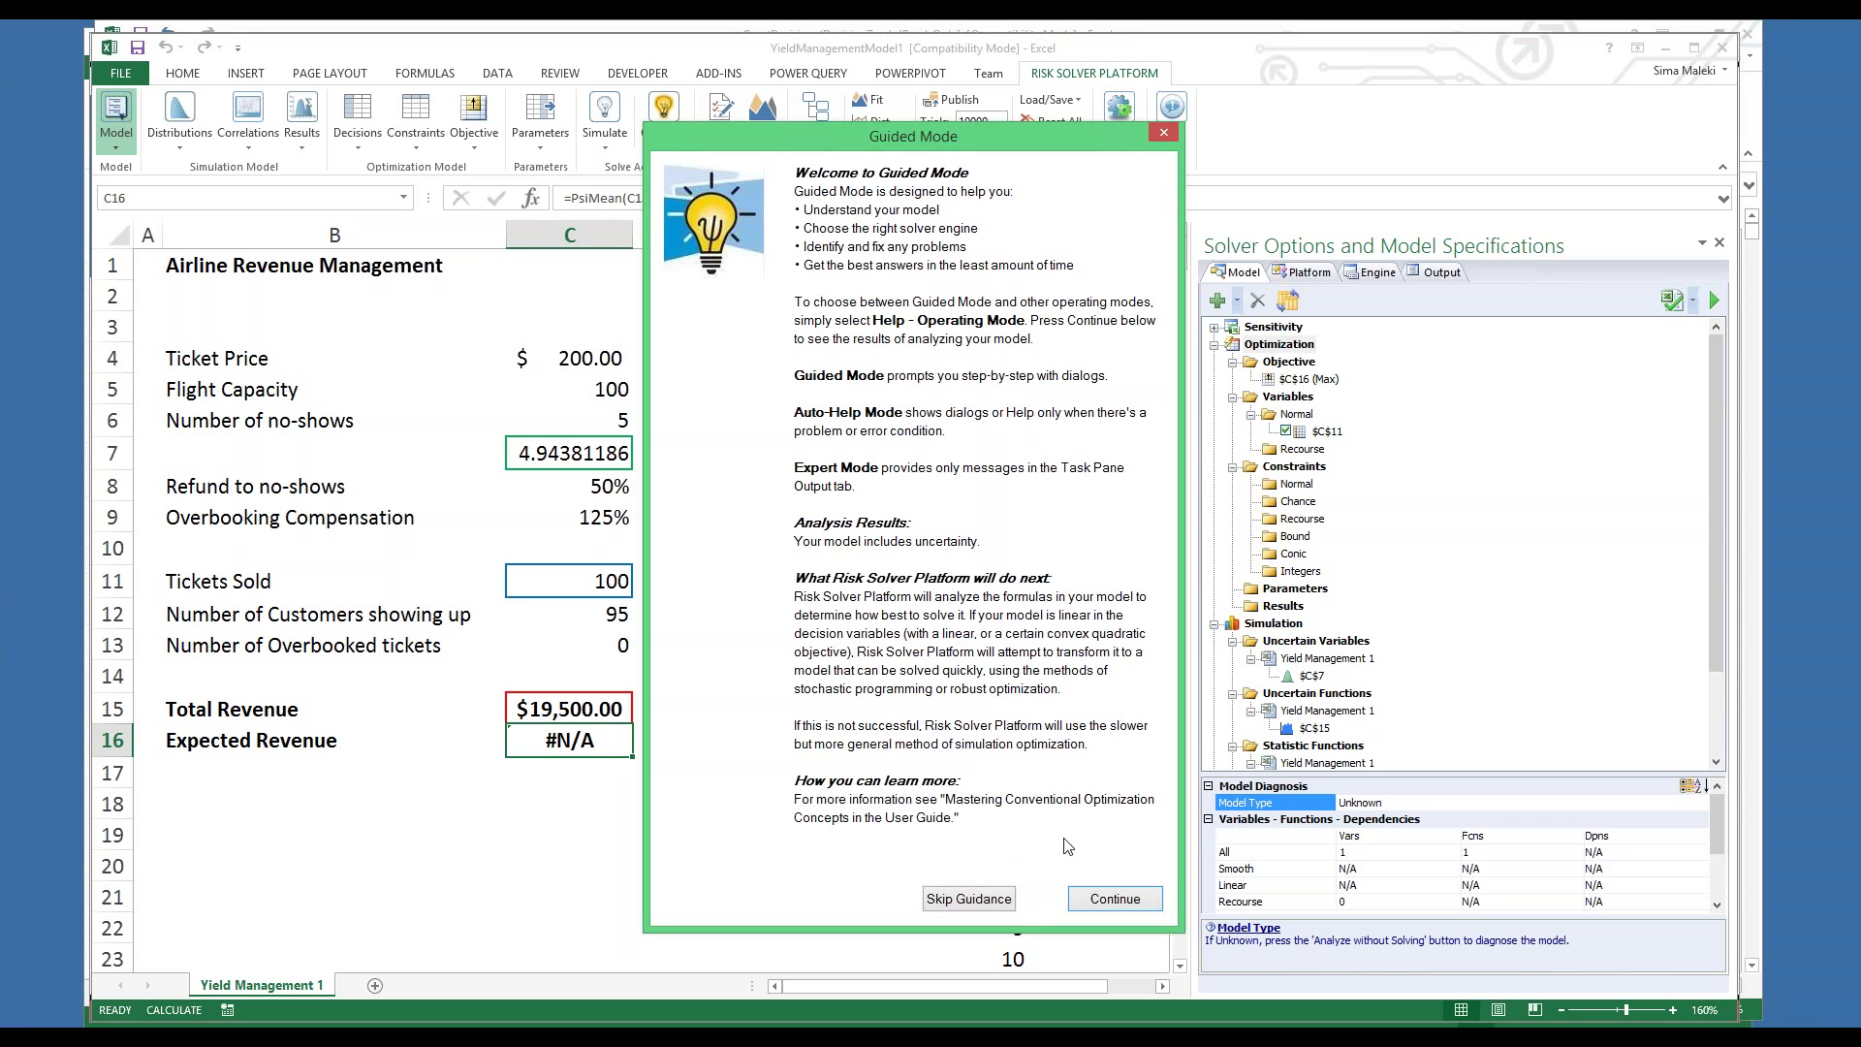
pyautogui.click(1097, 898)
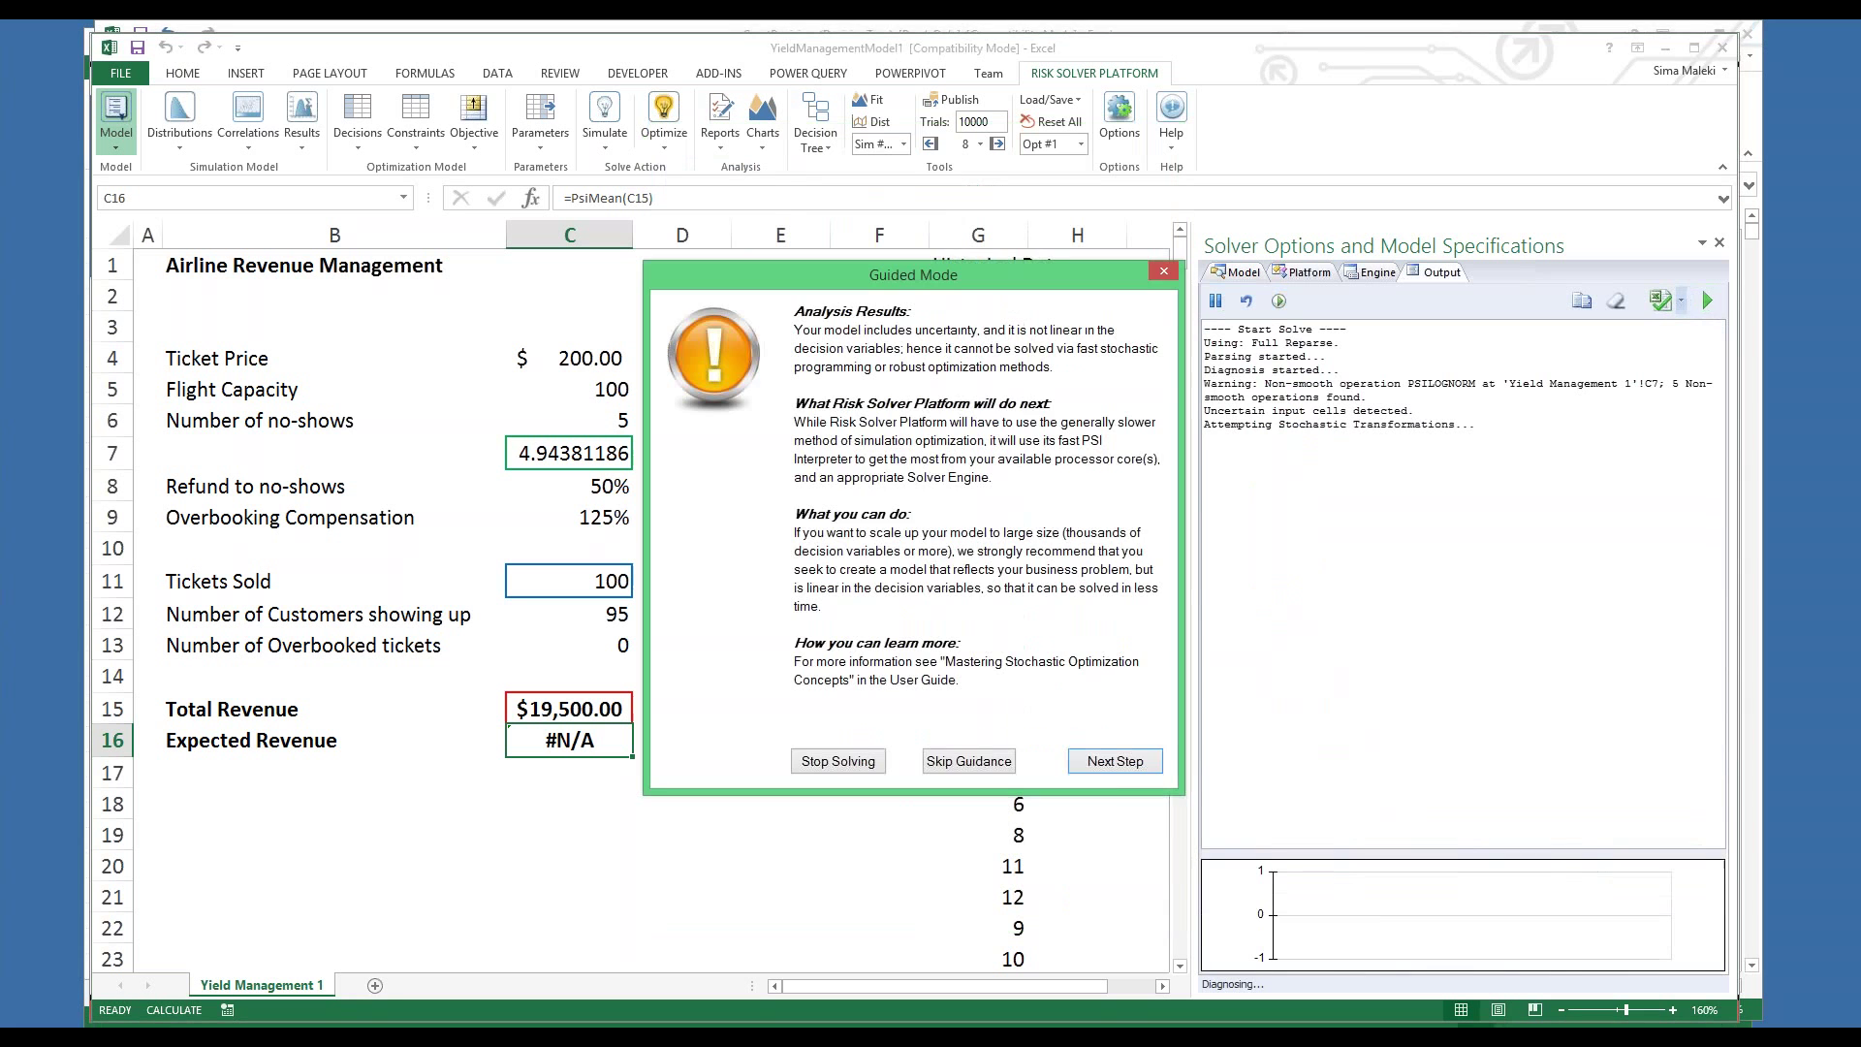
pyautogui.click(1089, 766)
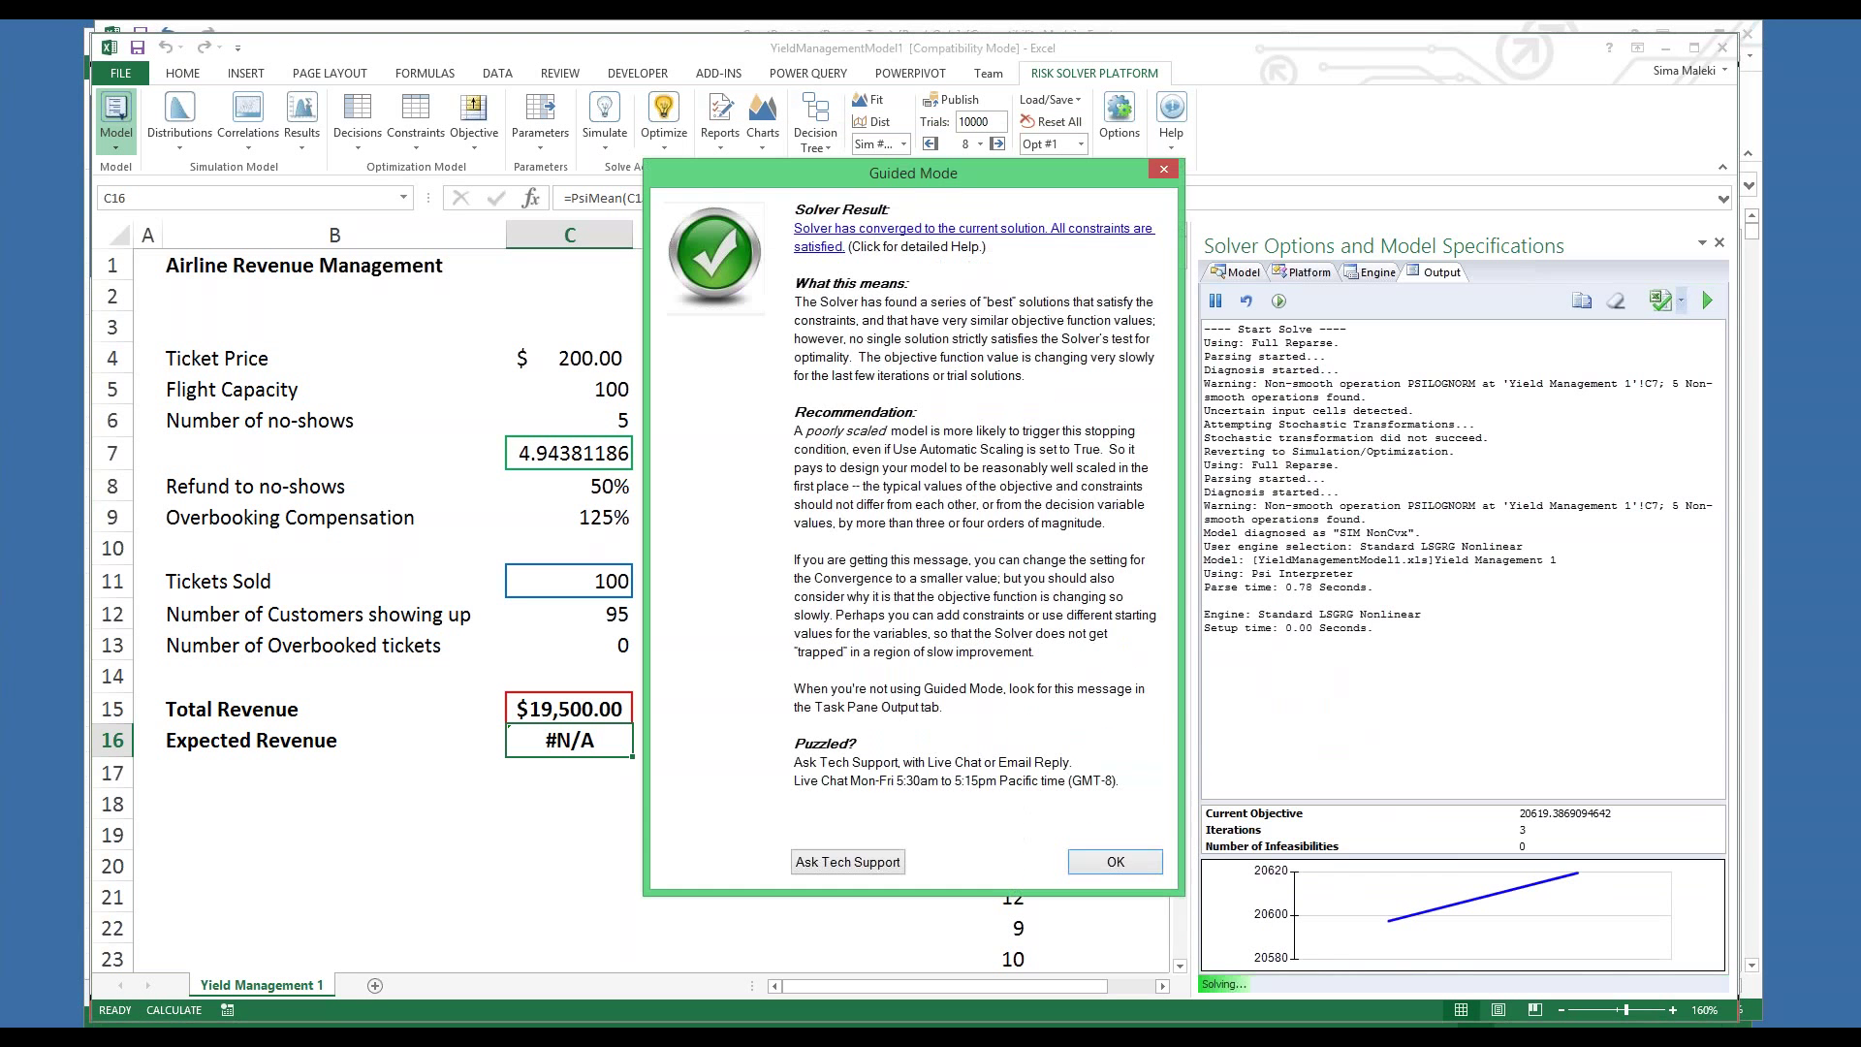
pyautogui.click(1116, 863)
pyautogui.click(1228, 276)
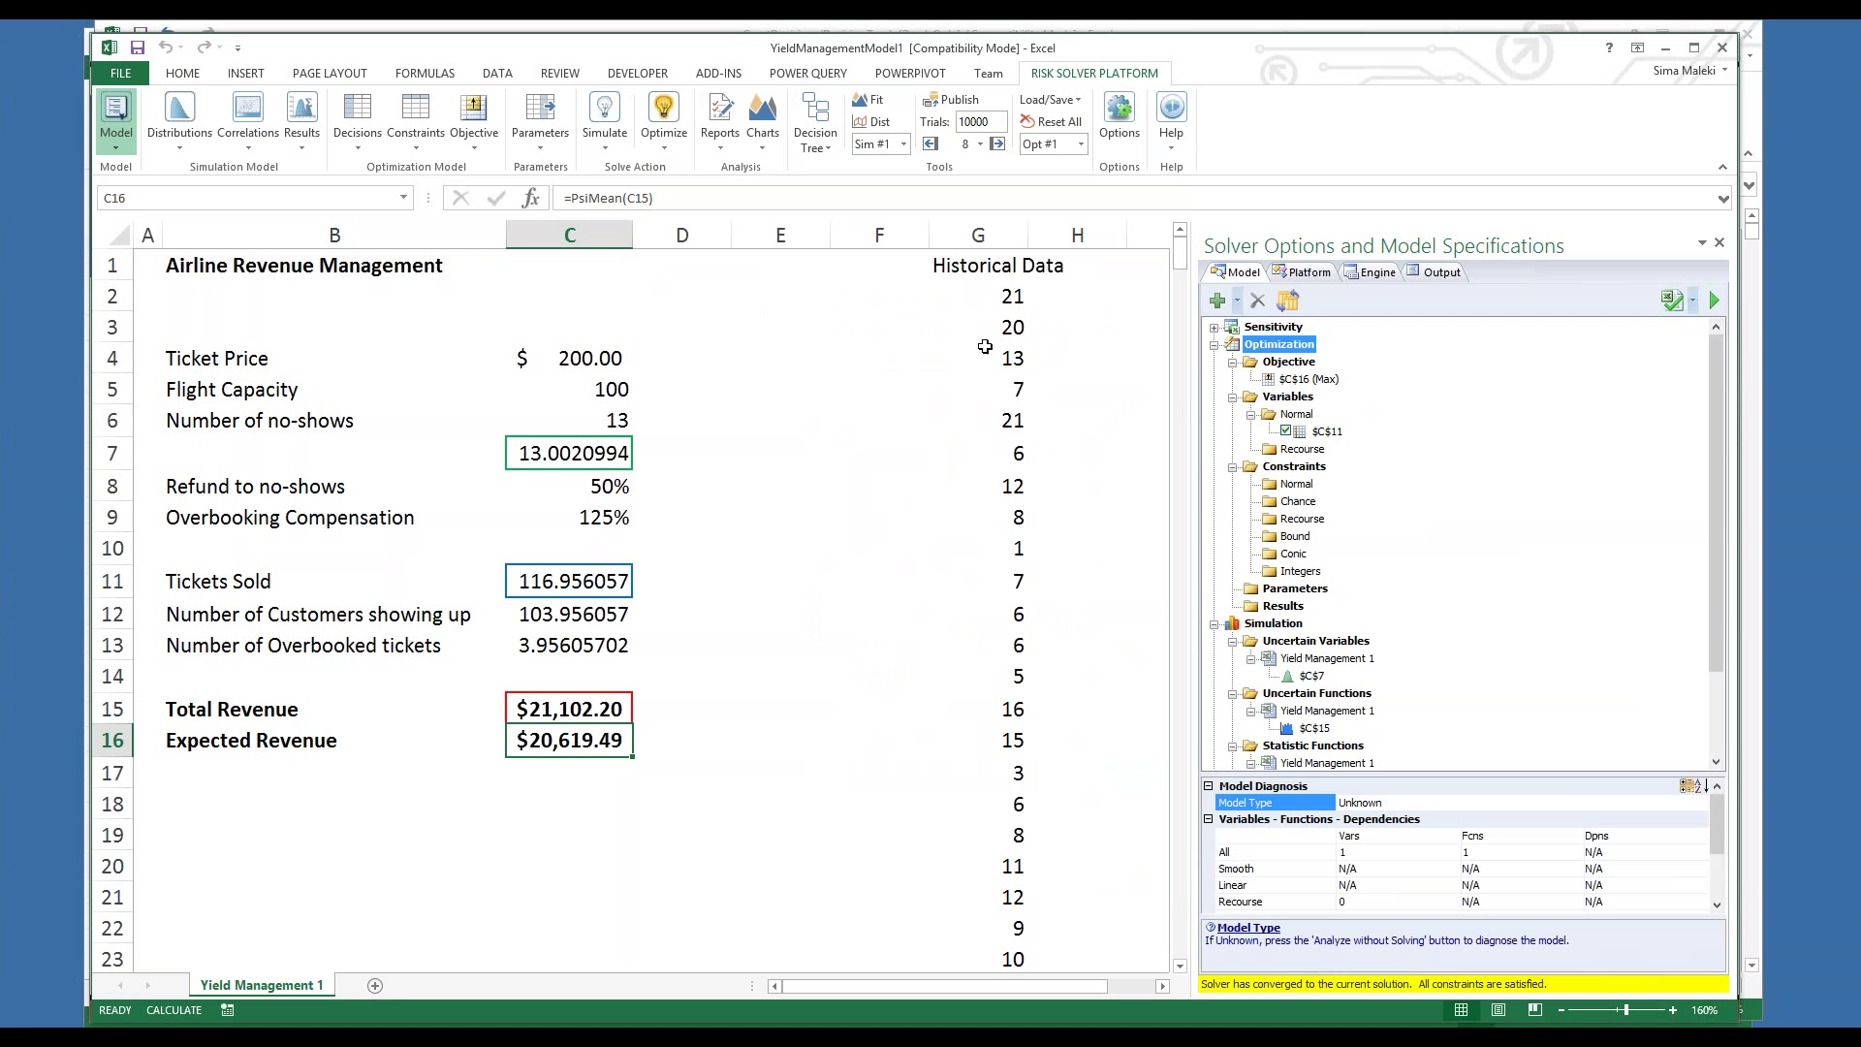
# Inspect the optimized Tickets Sold cell C11 and look through the available user guides without opening one
pyautogui.click(589, 574)
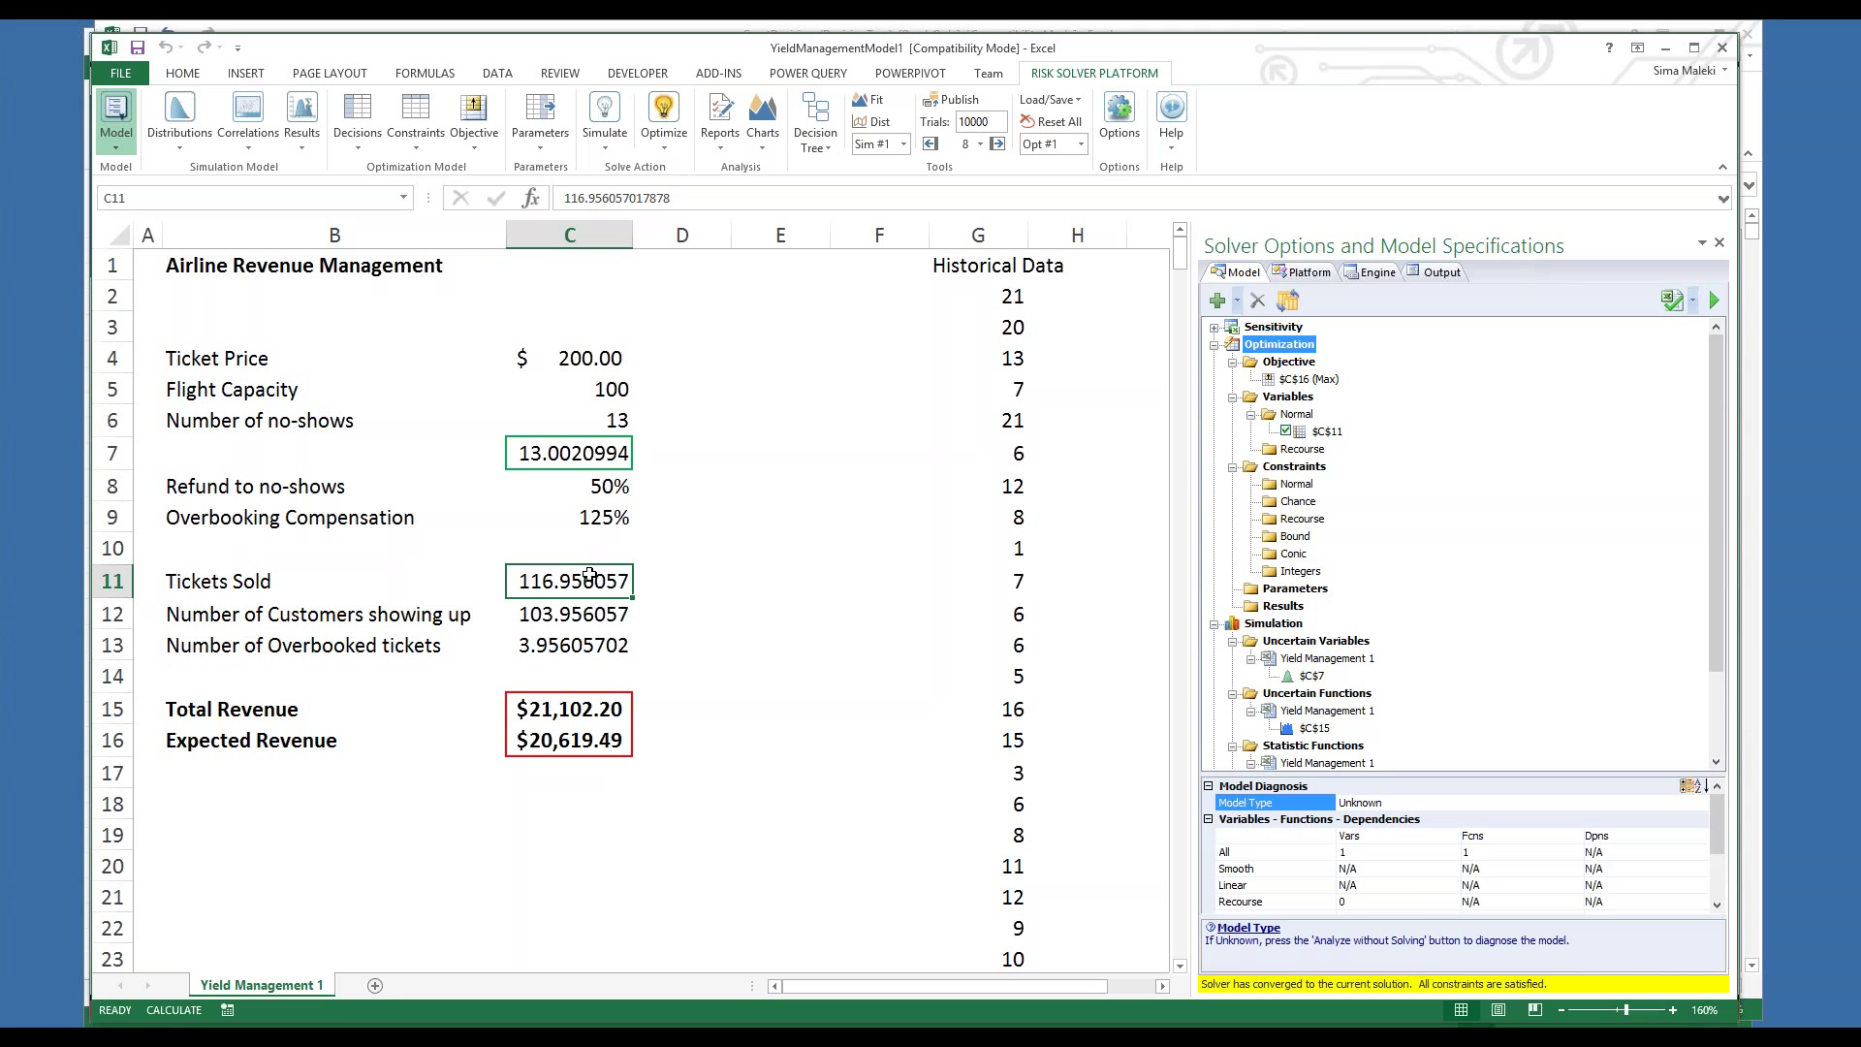
pyautogui.click(1176, 153)
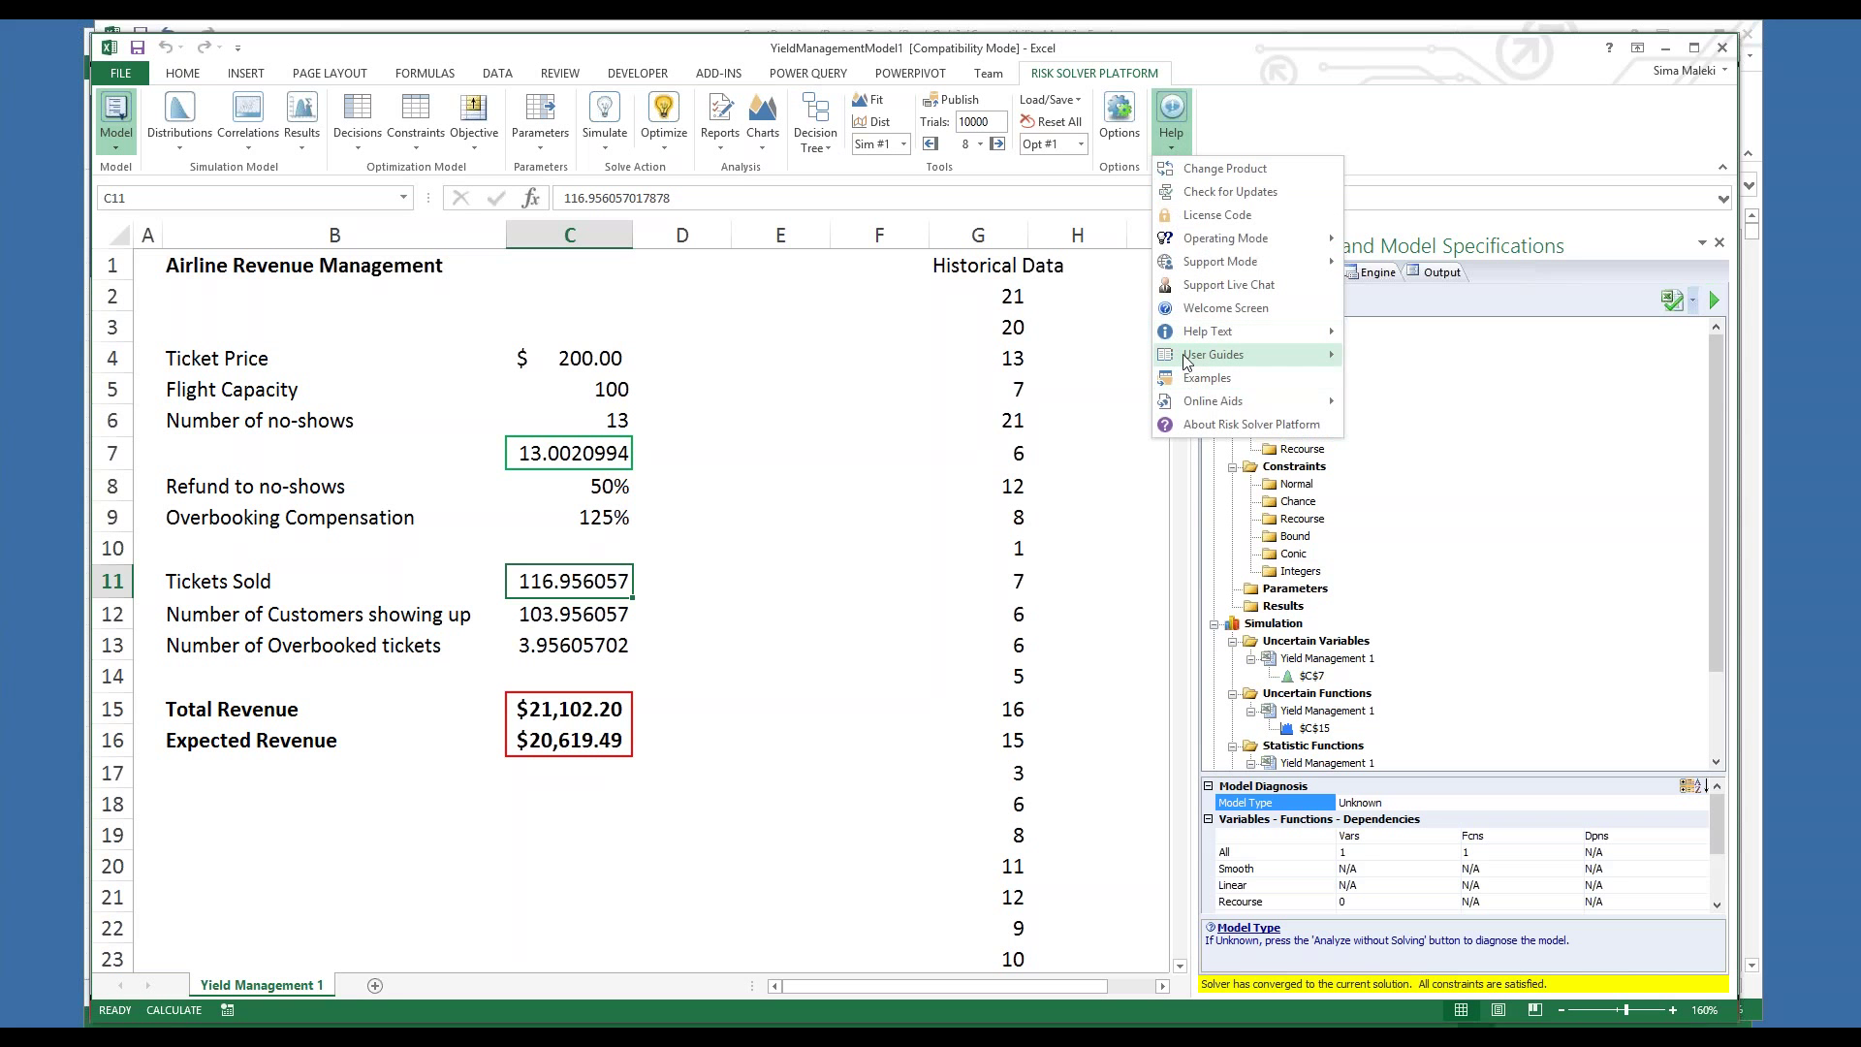
pyautogui.moveTo(1187, 356)
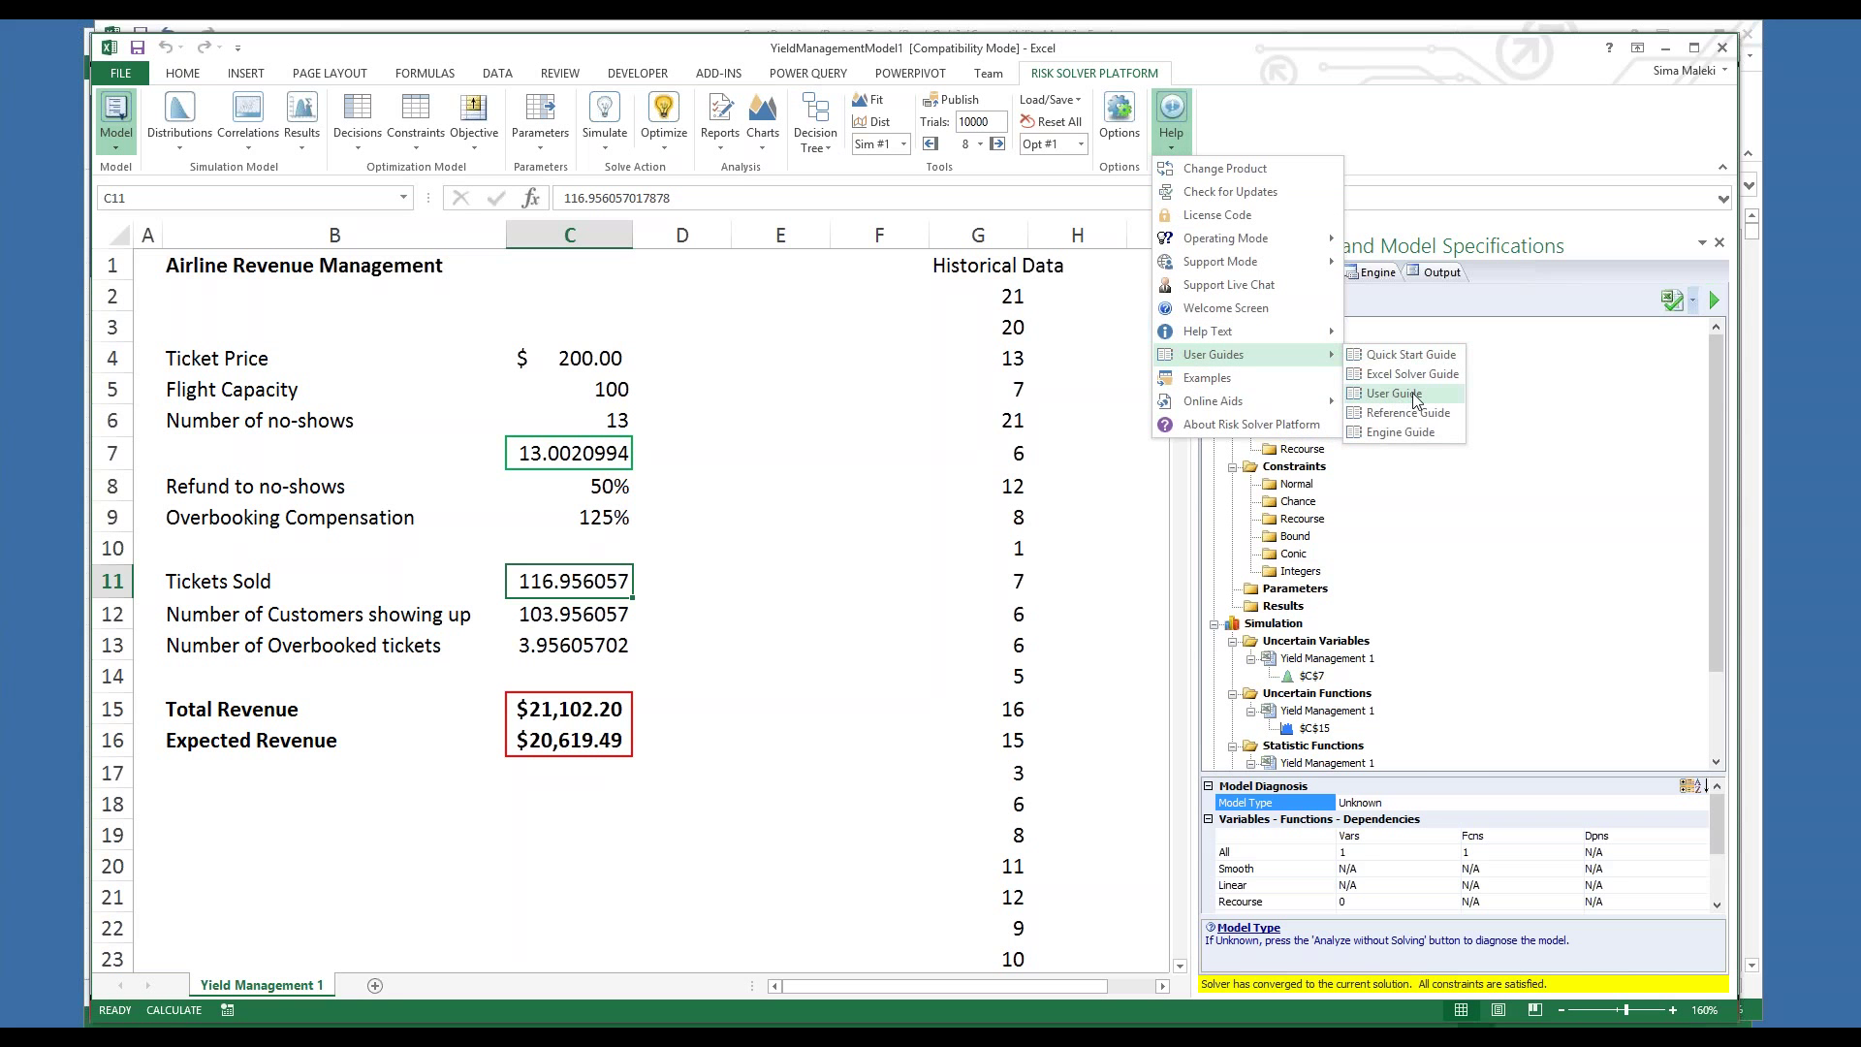
pyautogui.click(892, 530)
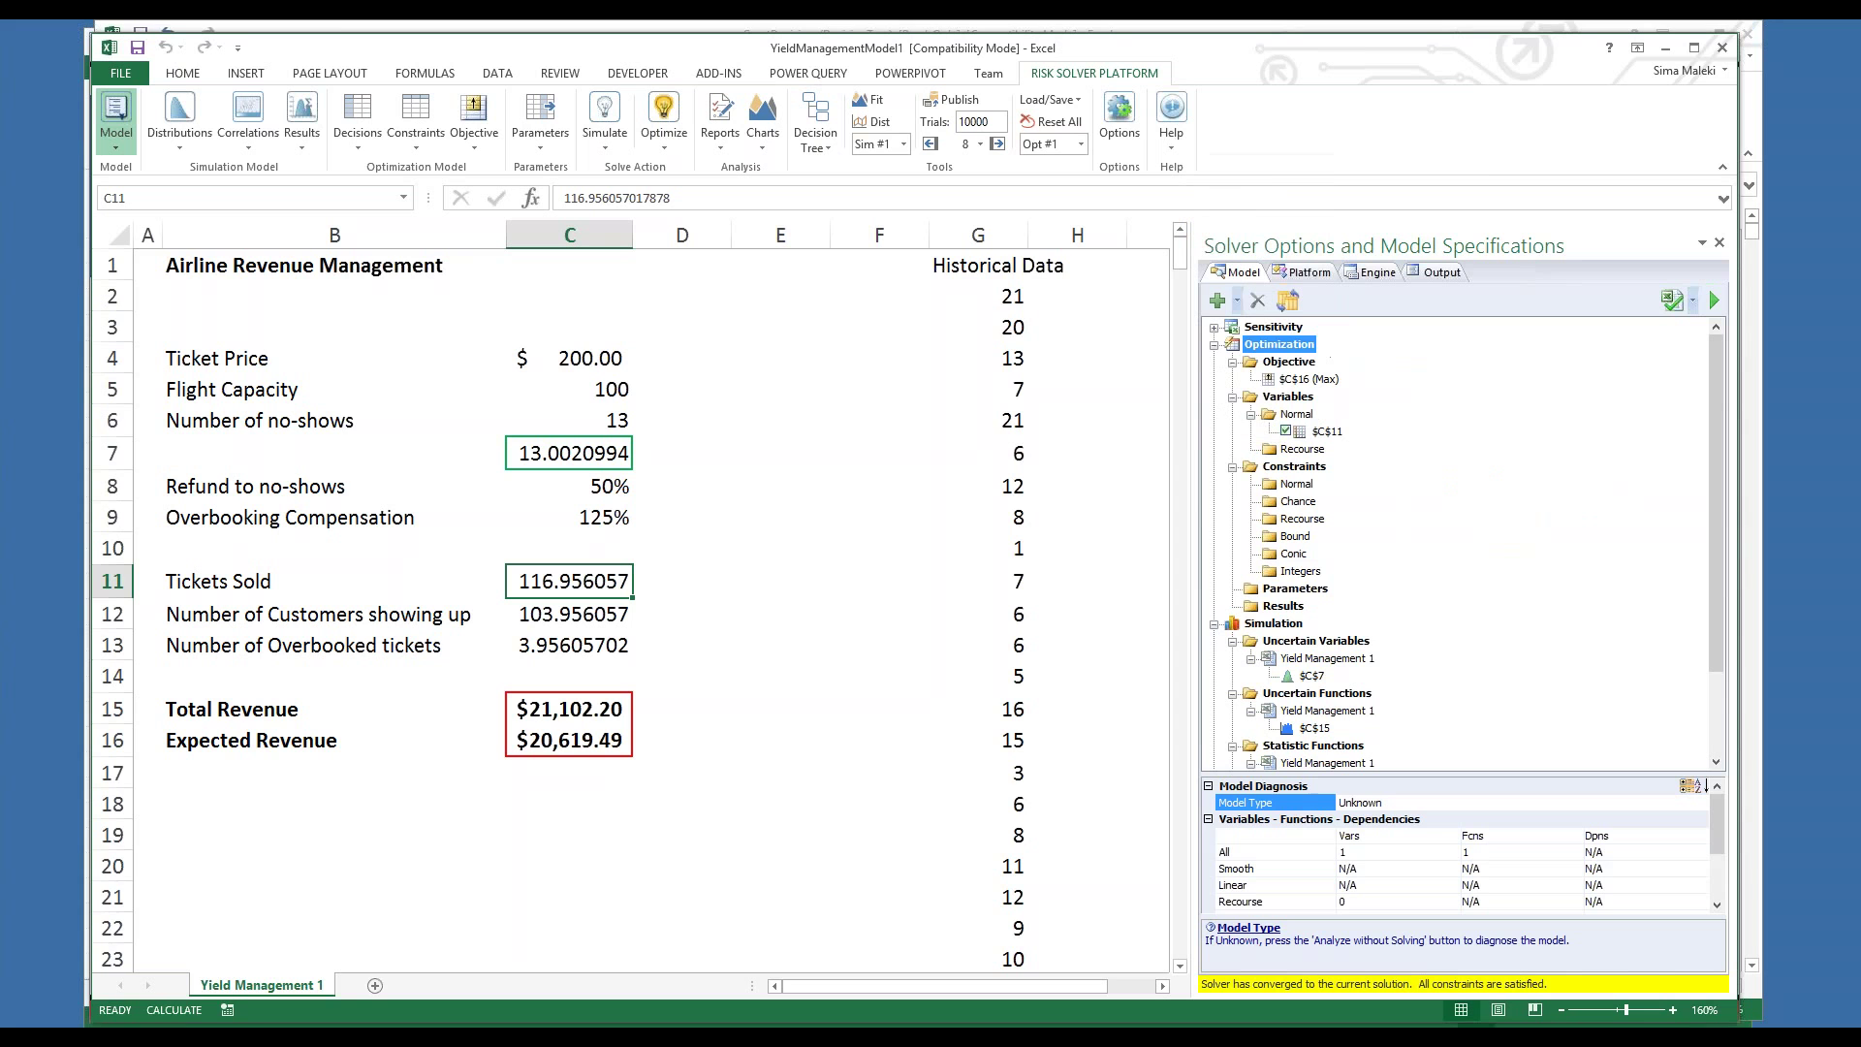
# Switch to the PowerPoint slide show and present the slides from Optimization with Uncertainty Problem Formulation through to Next Steps
pyautogui.click(136, 921)
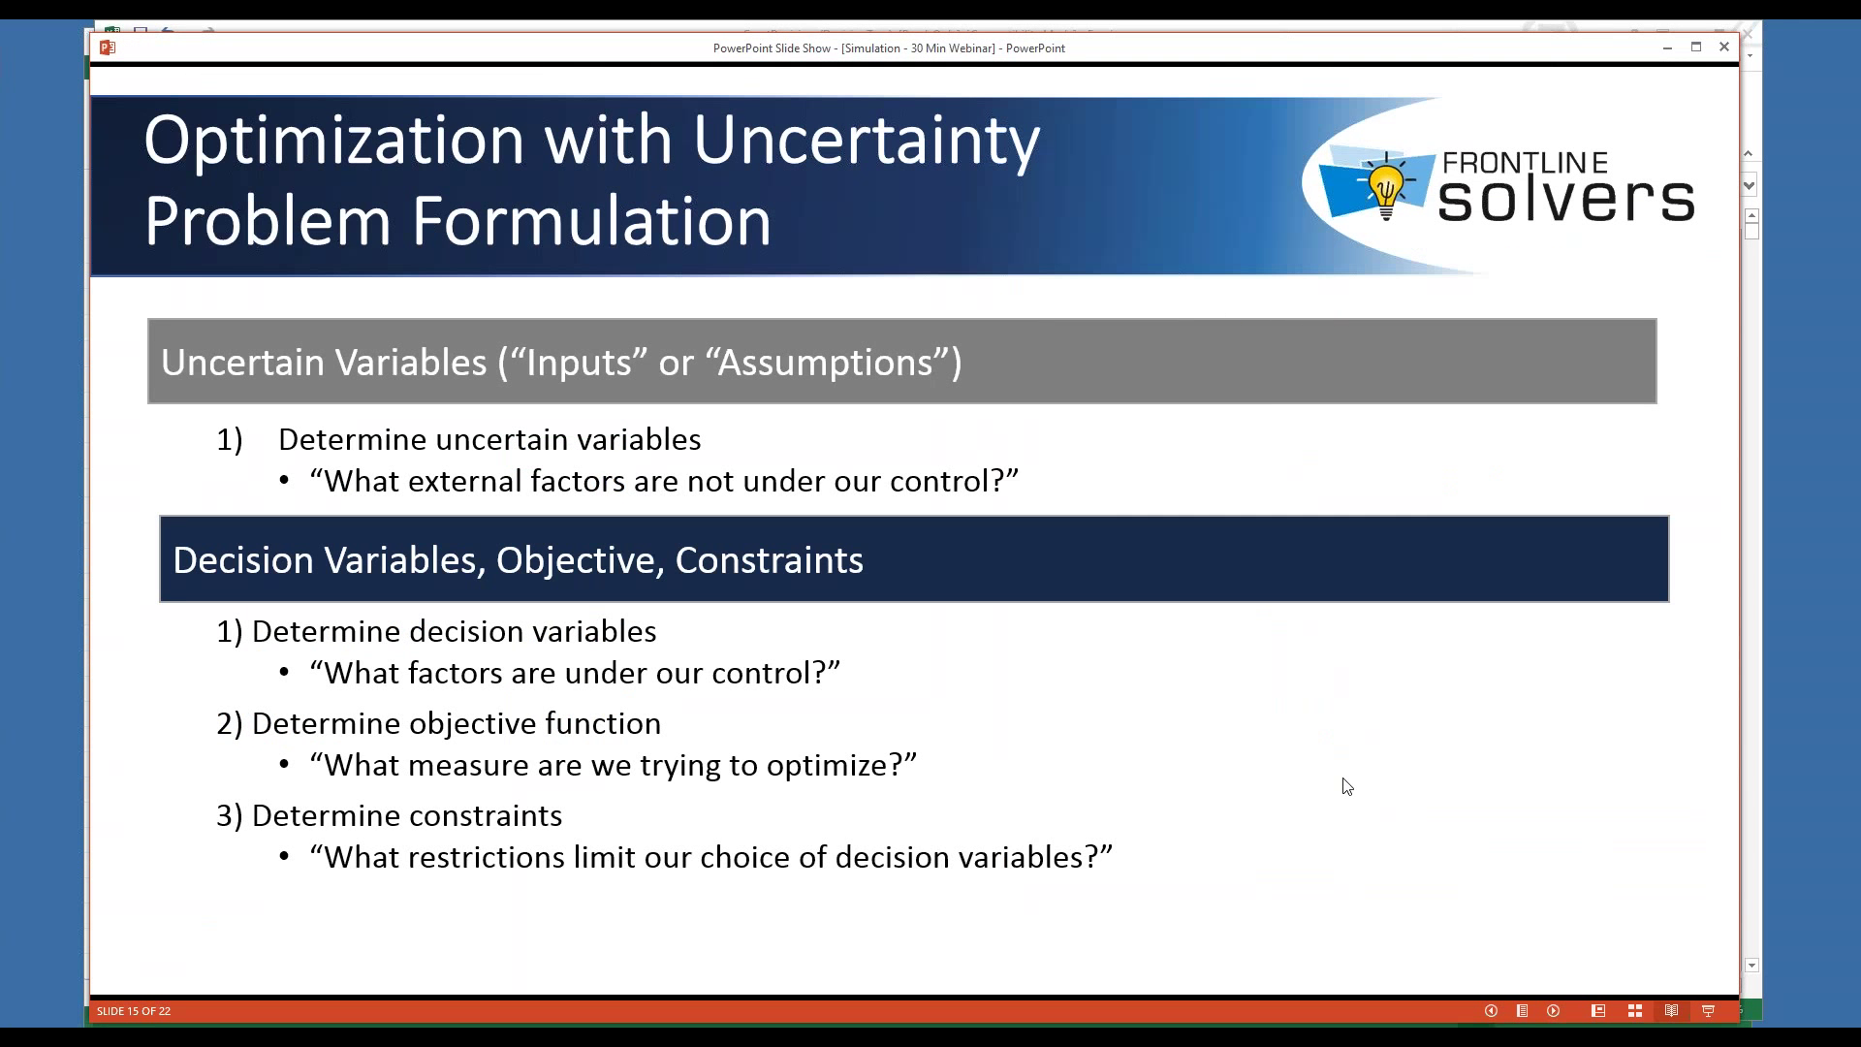
pyautogui.press('Right')
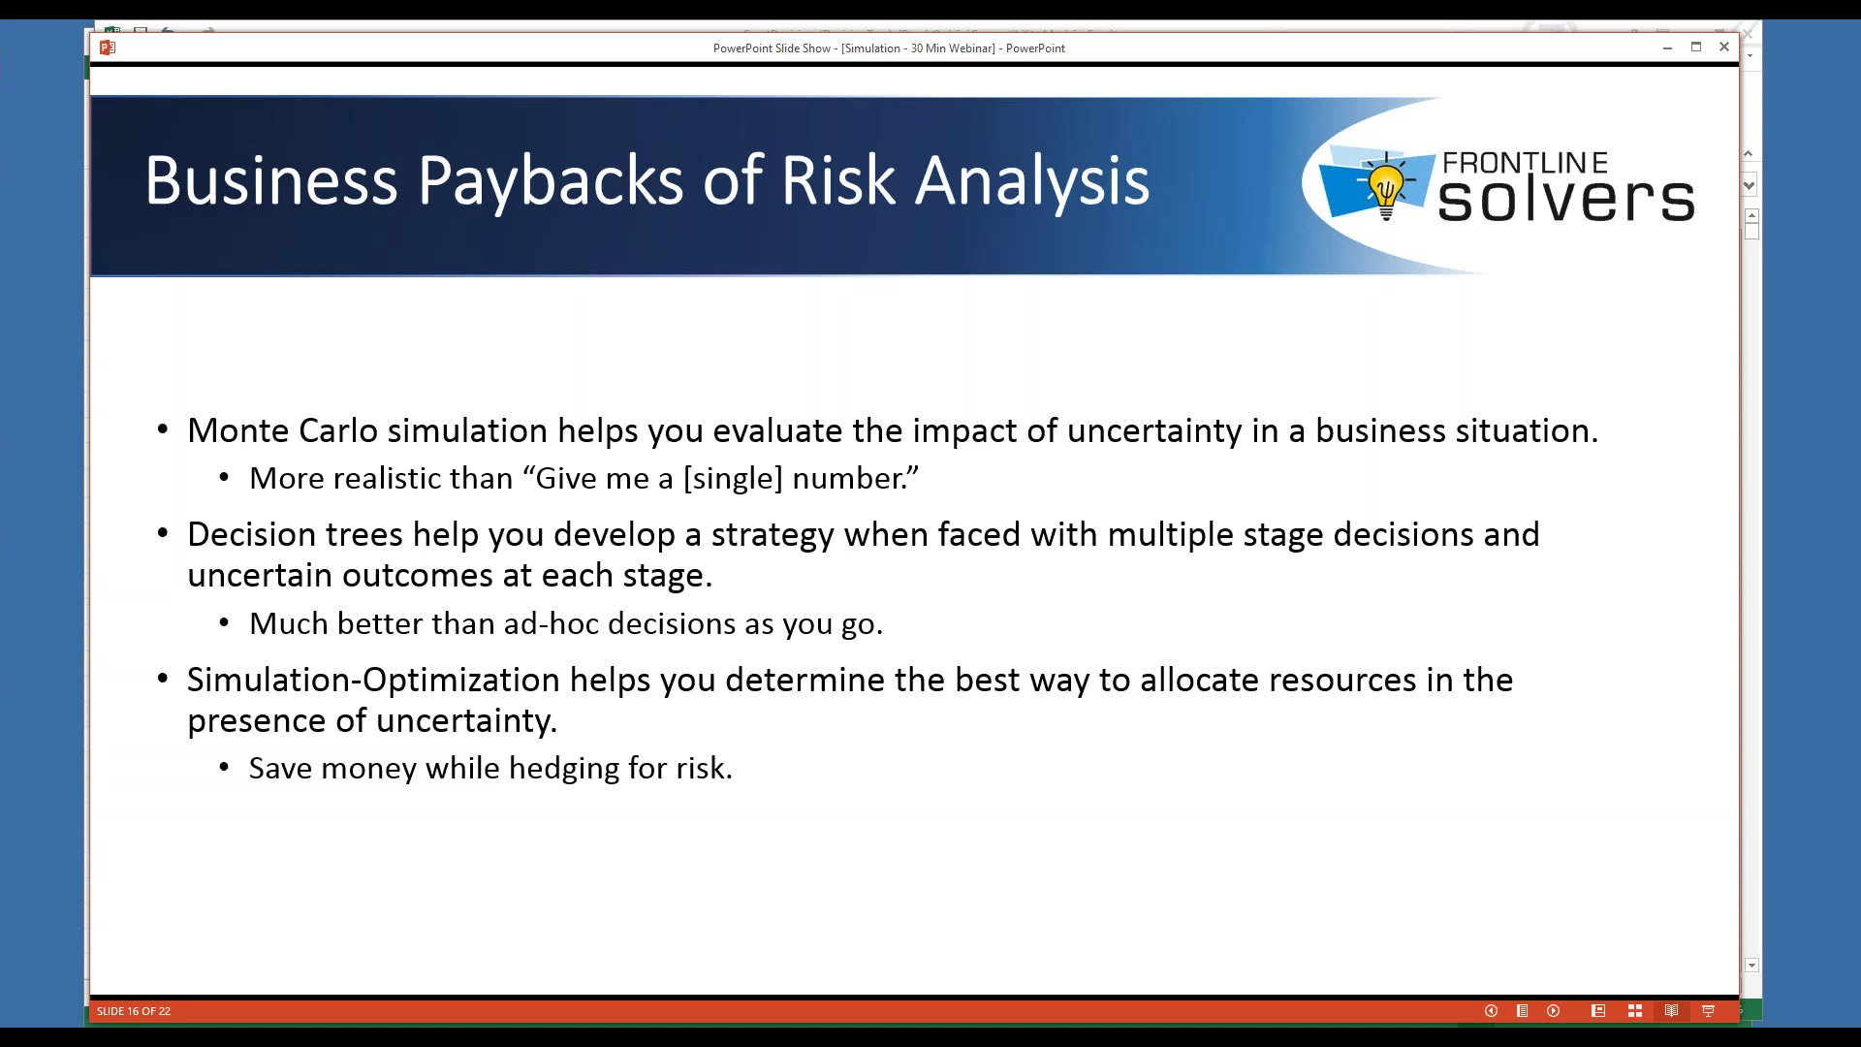
pyautogui.press('Right')
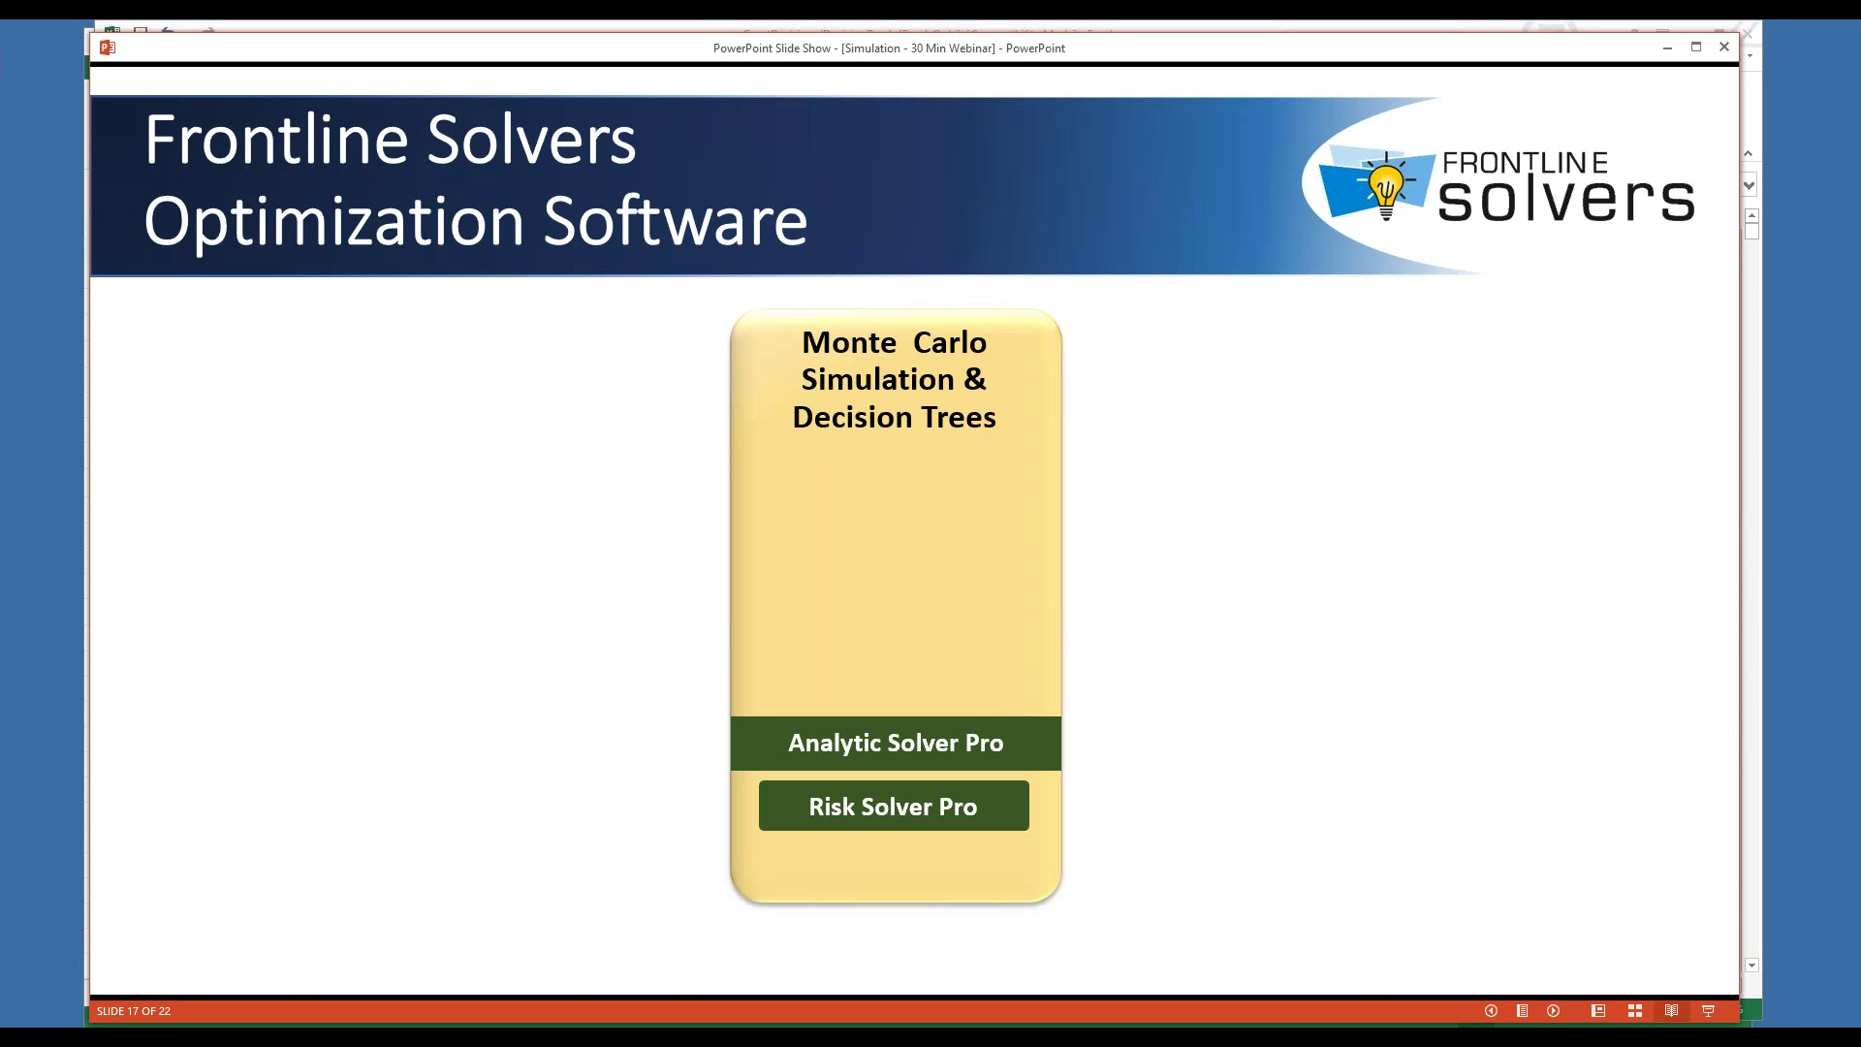
pyautogui.press('Right')
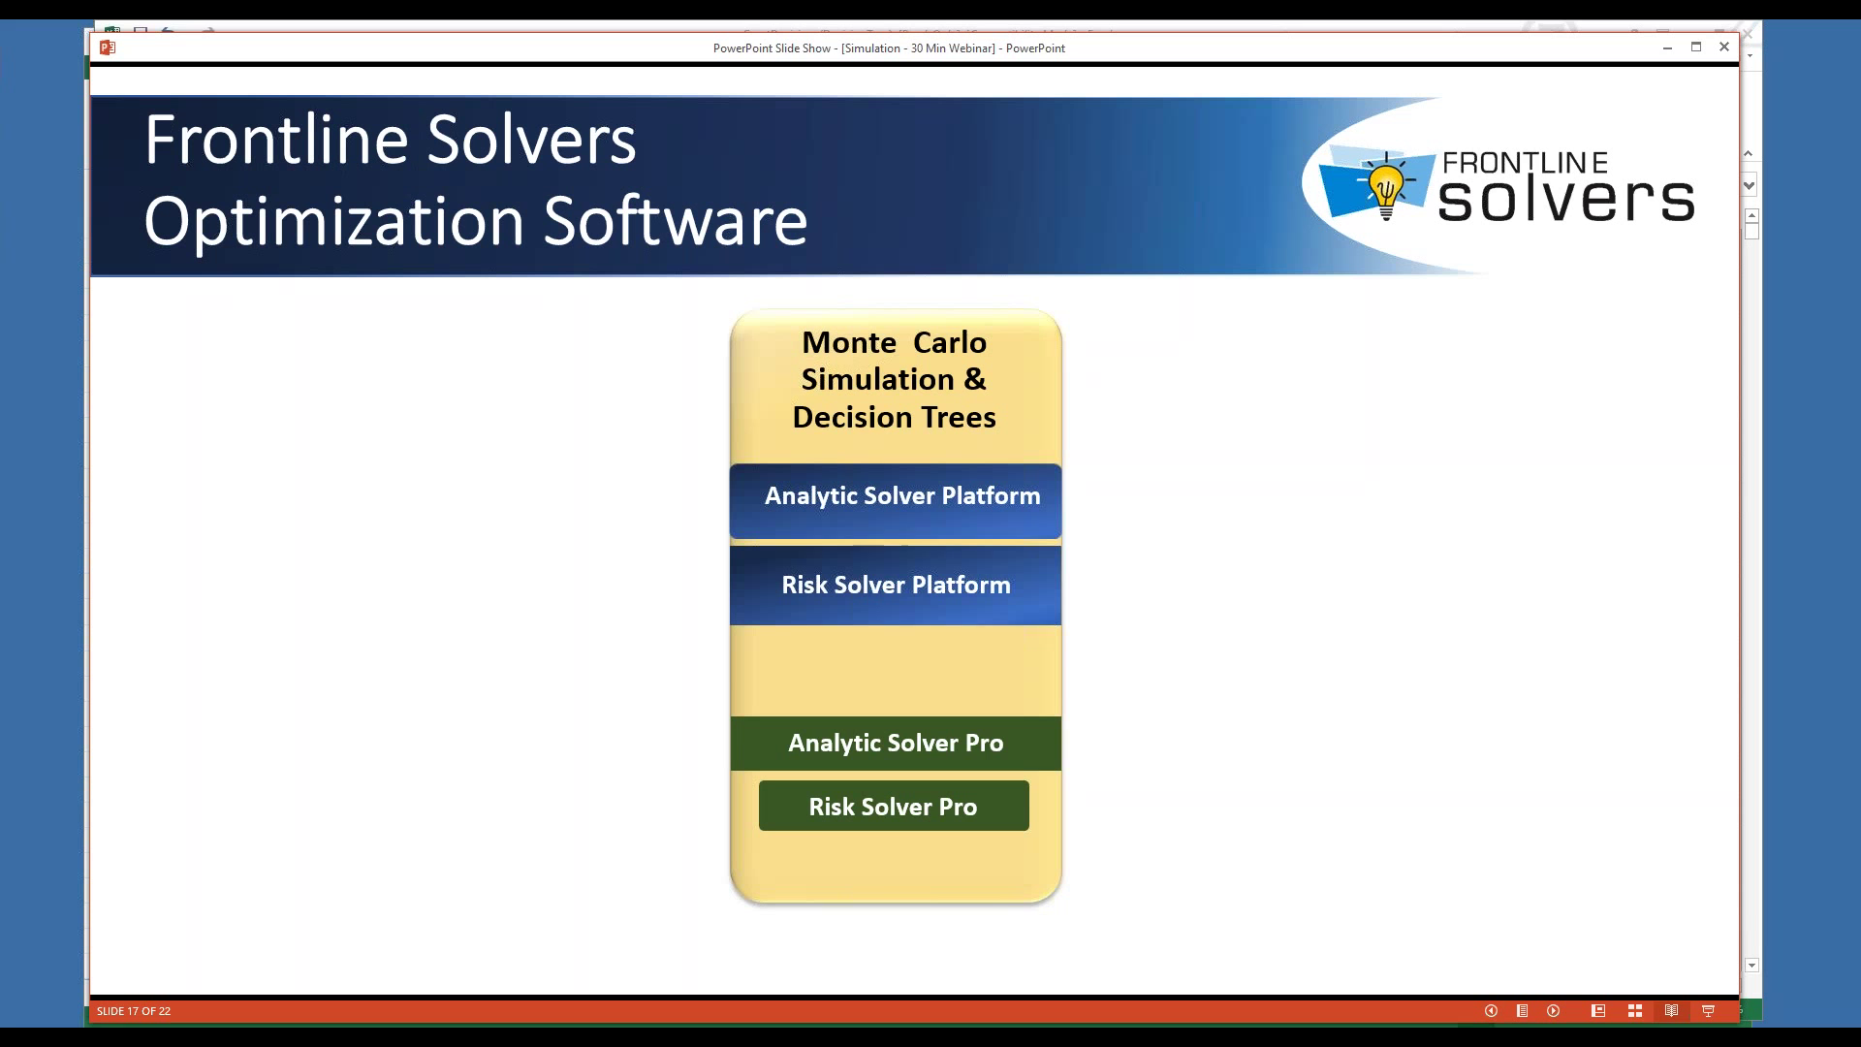
pyautogui.press('Right')
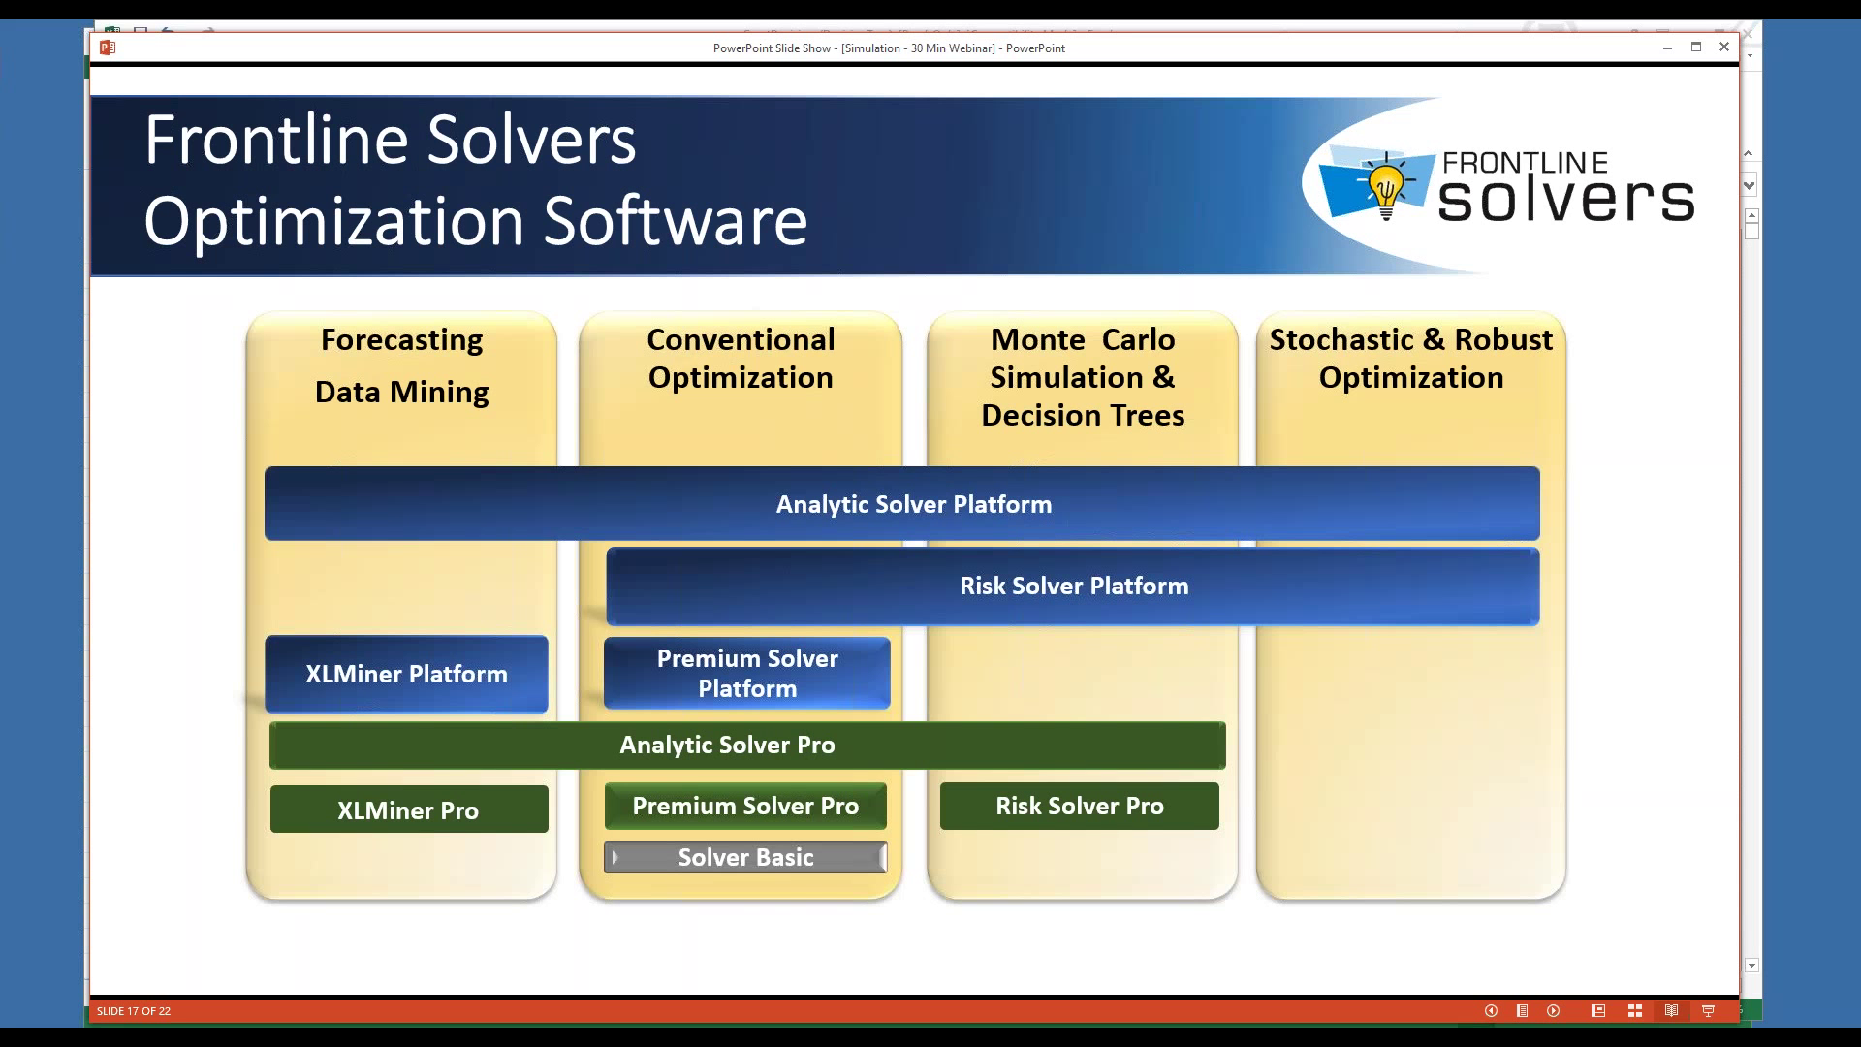
pyautogui.press('Right')
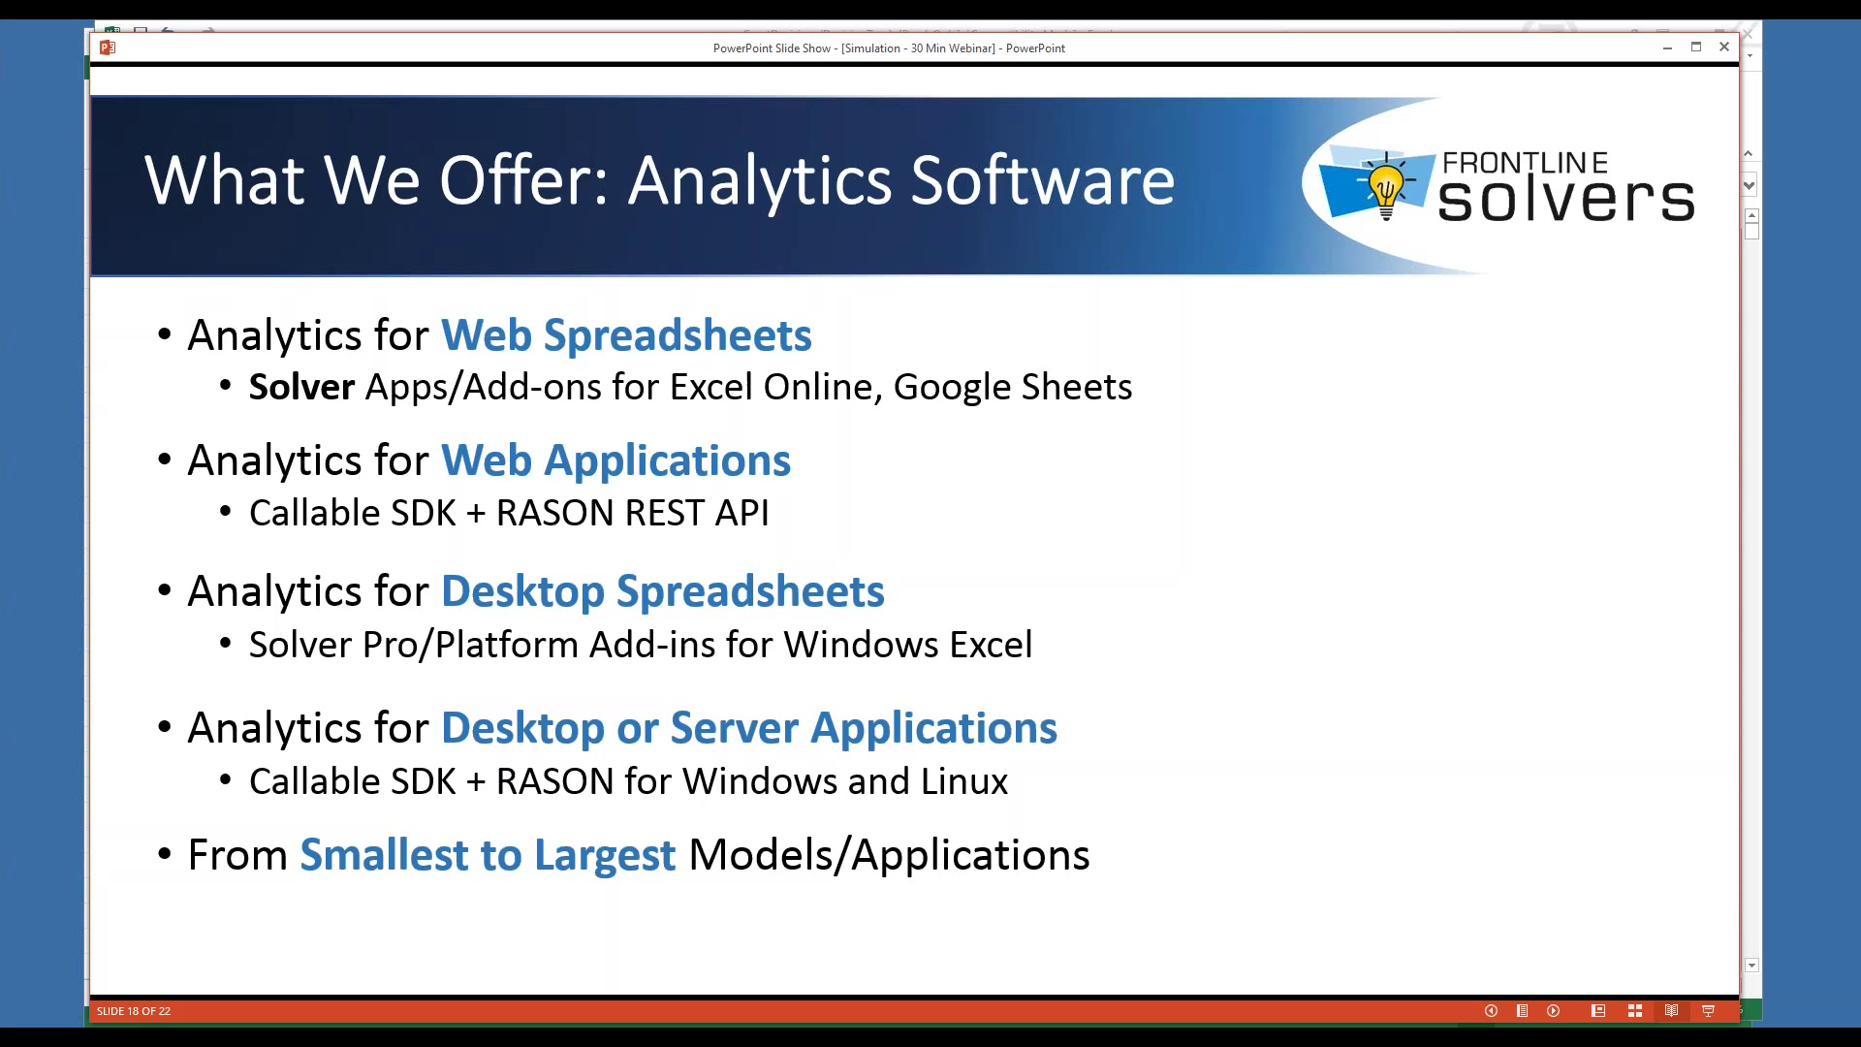
pyautogui.press('Right')
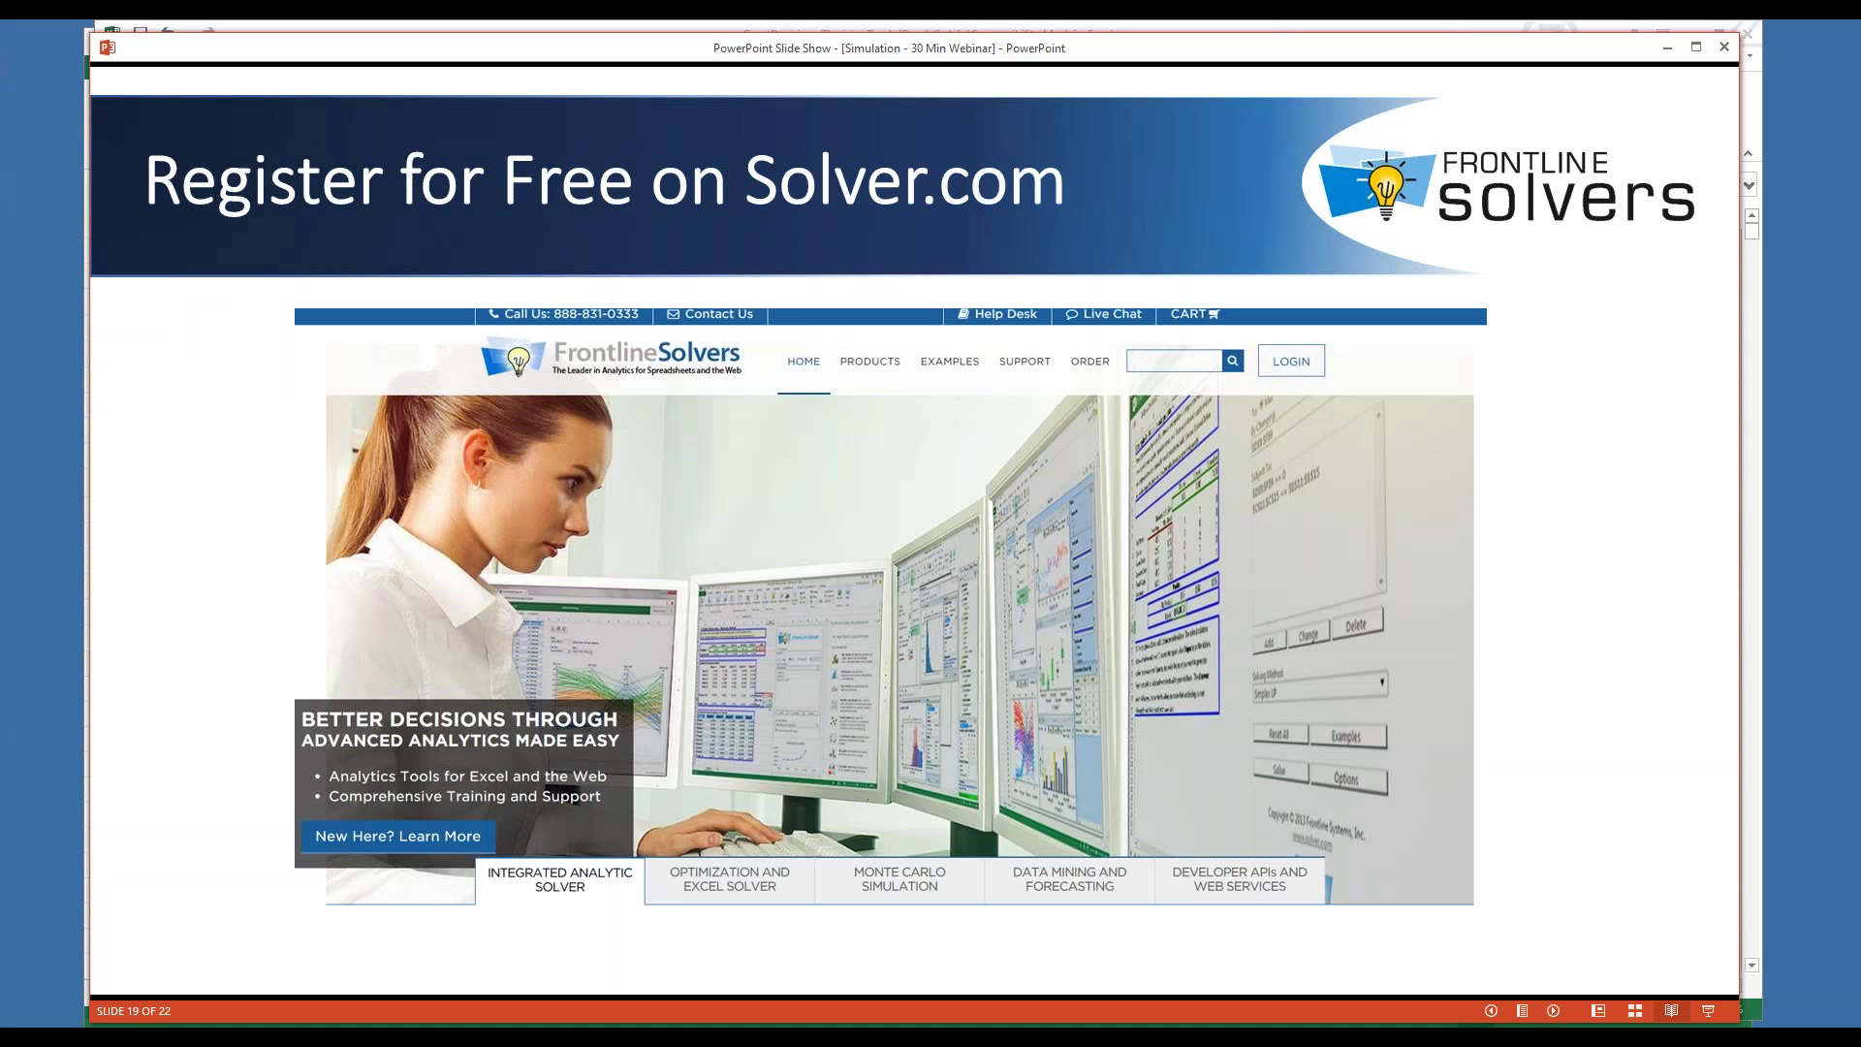
pyautogui.press('Right')
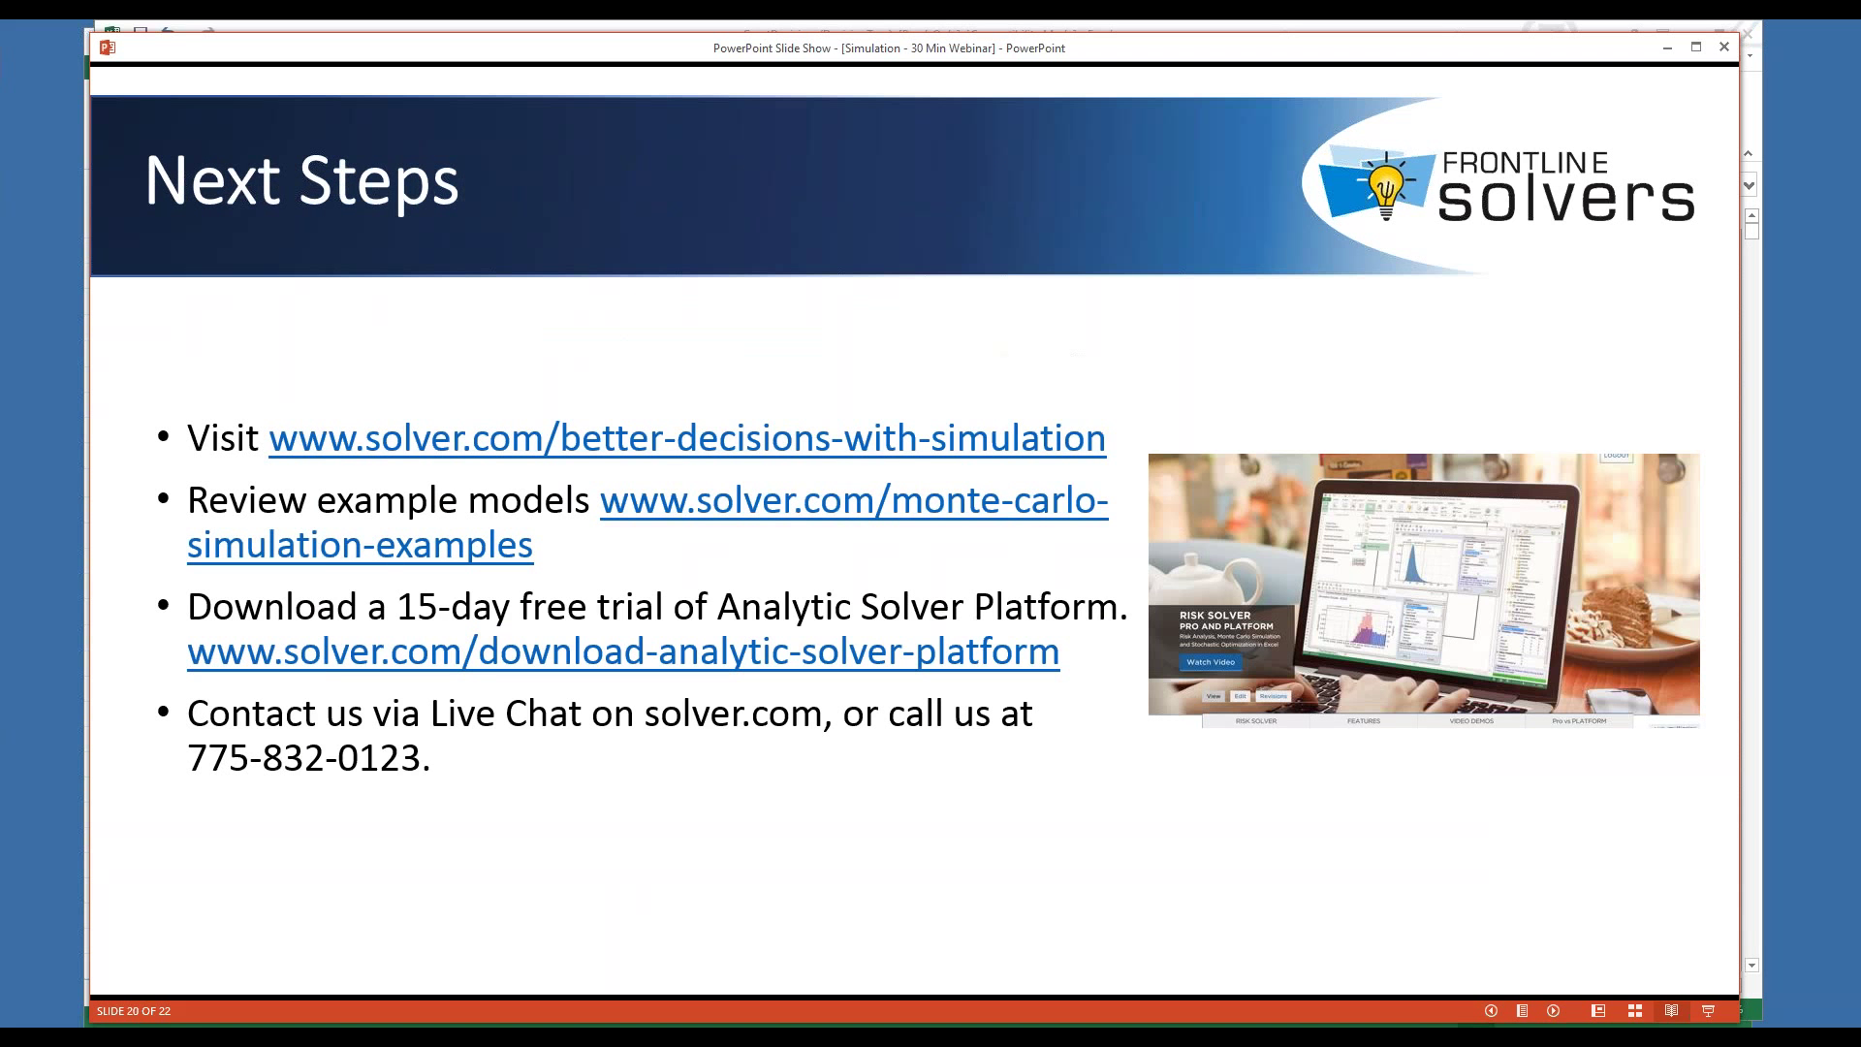